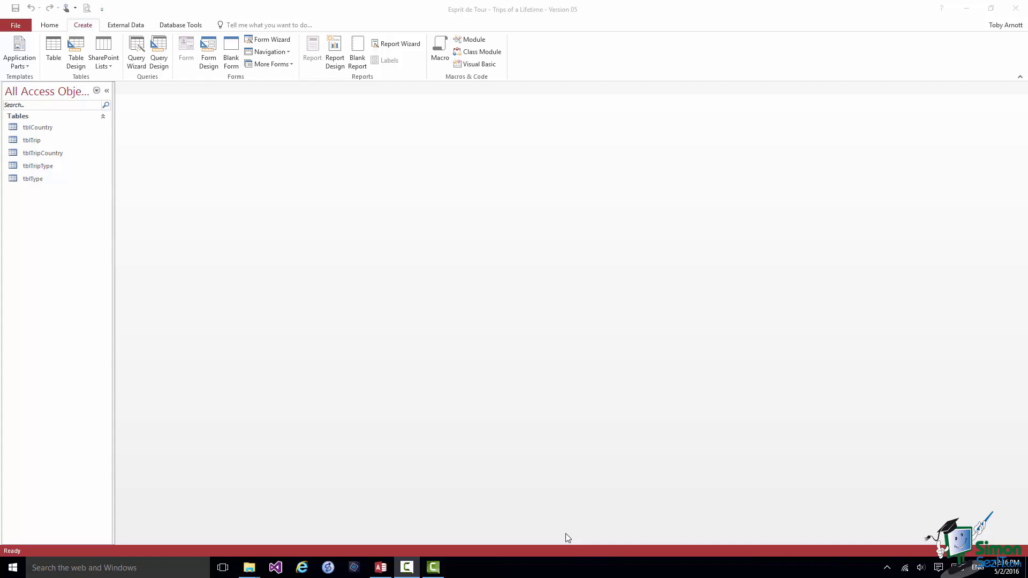
Step: Start a wizard-built form from tblCountry that includes the Country field and uses the Tabular layout
click(36, 129)
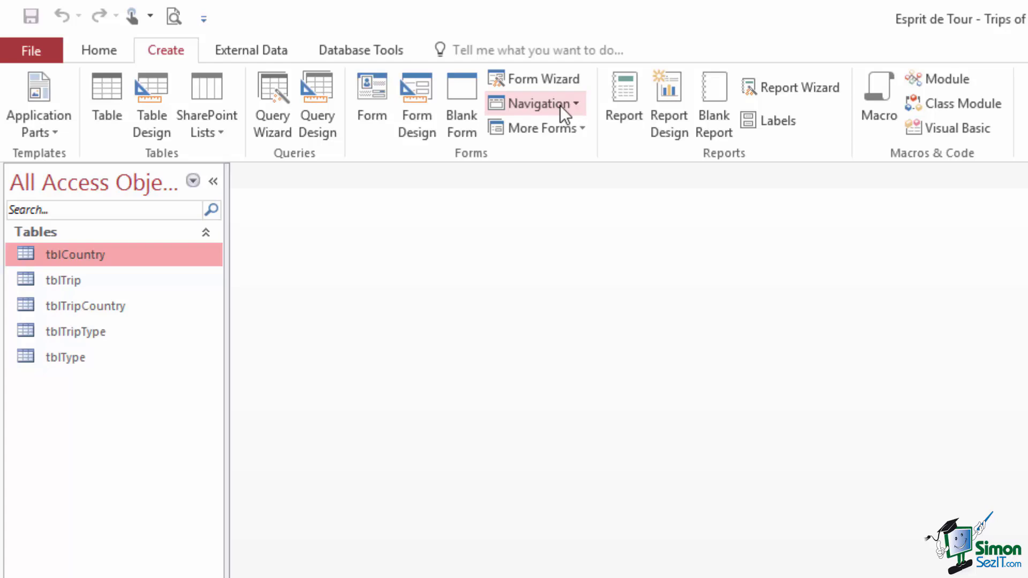
click(587, 131)
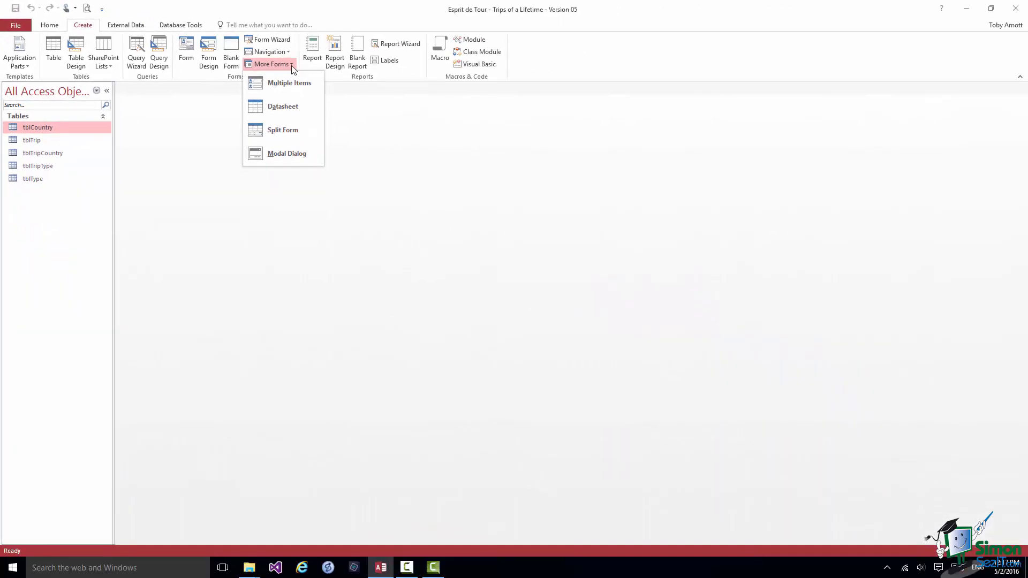
click(266, 40)
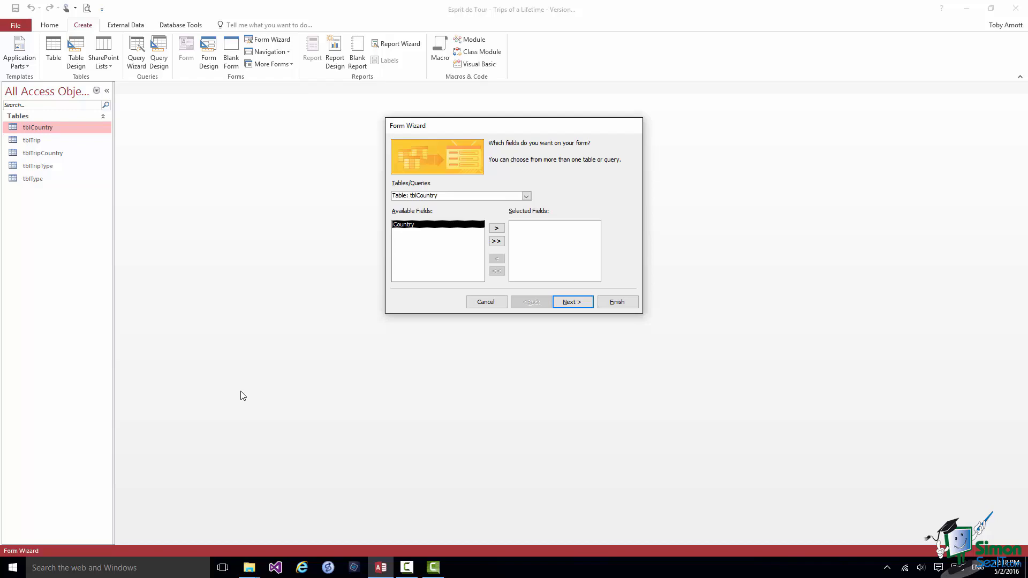
click(498, 231)
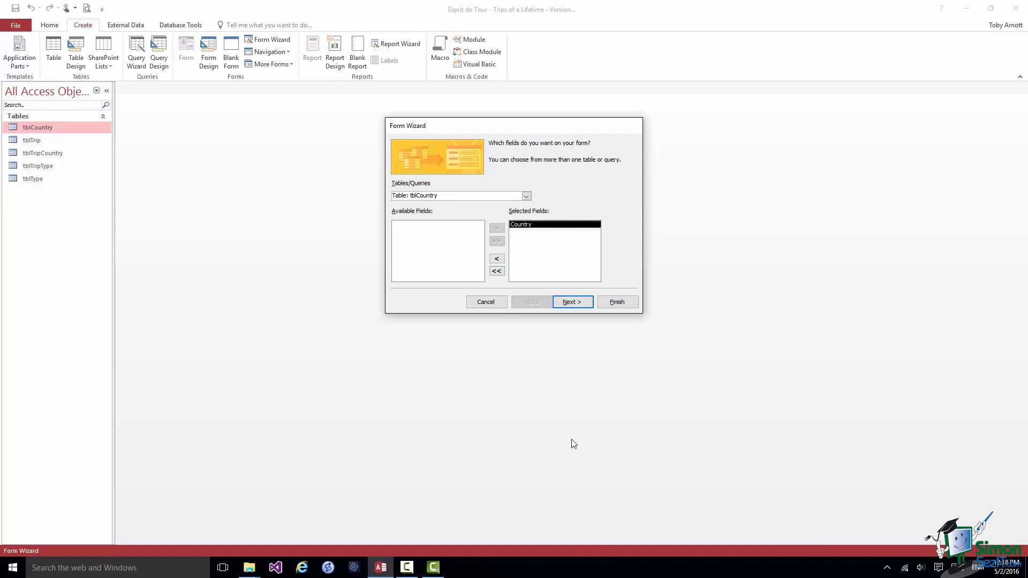
click(571, 303)
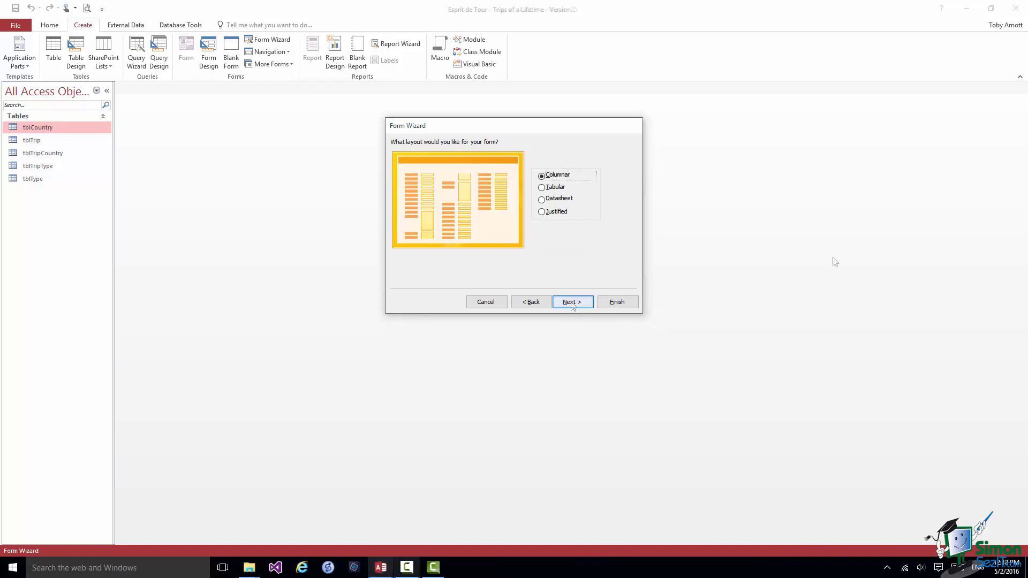
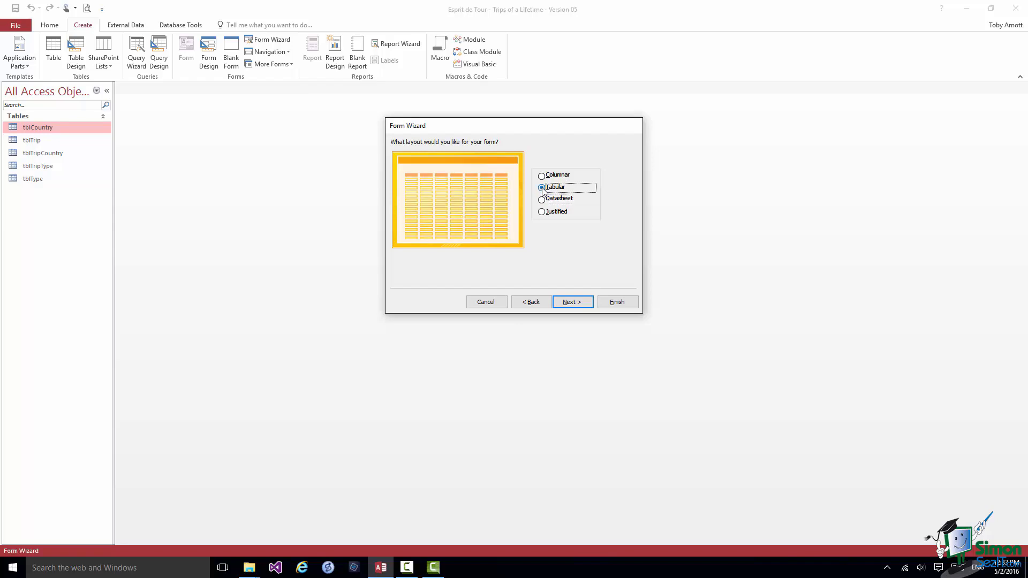
click(574, 304)
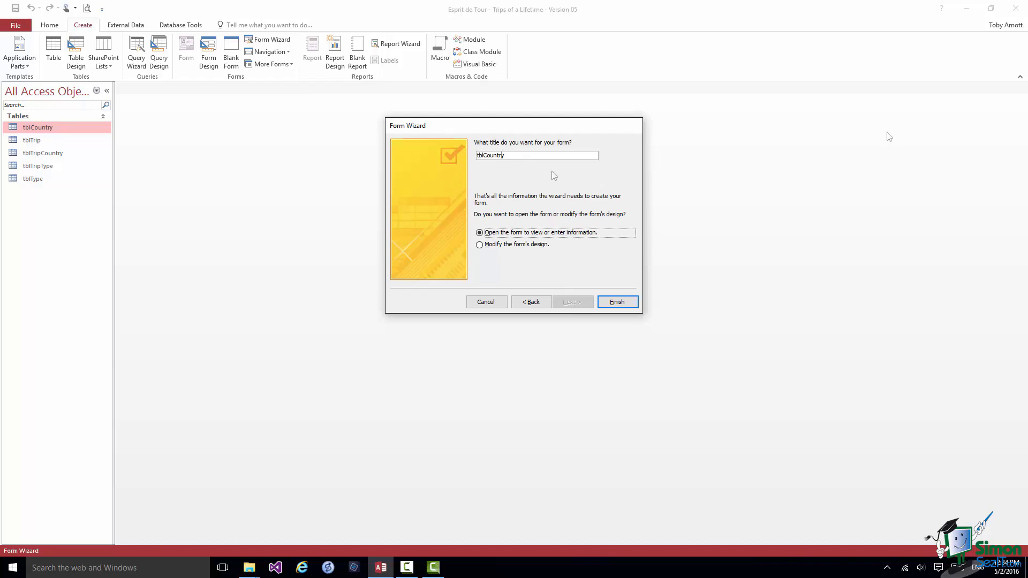
Step: Title the new form frmCountryTabular and finish the wizard so the form opens for viewing data
click(494, 155)
key(BackSpace)
key(BackSpace)
key(BackSpace)
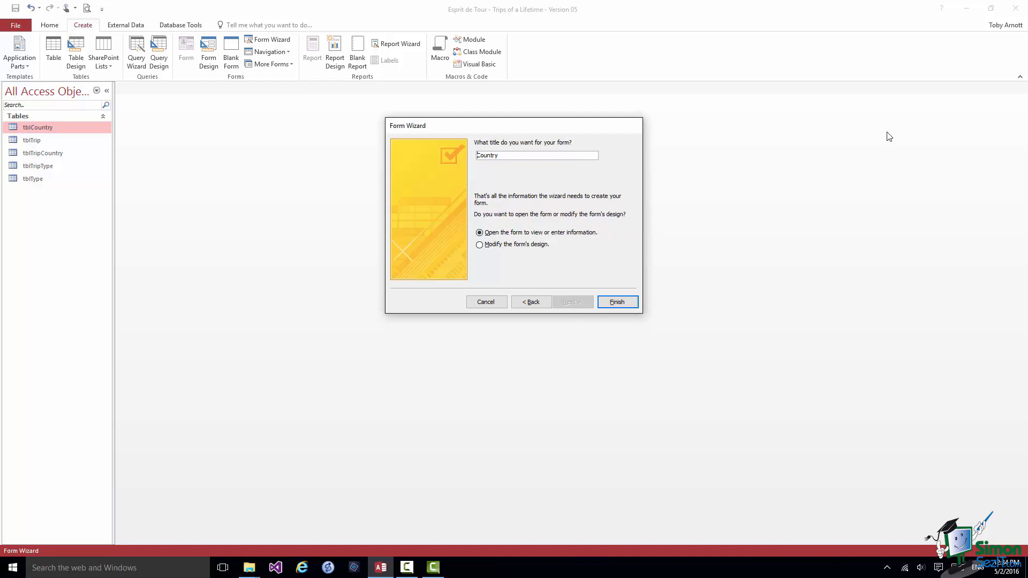
text(frmTa)
click(616, 304)
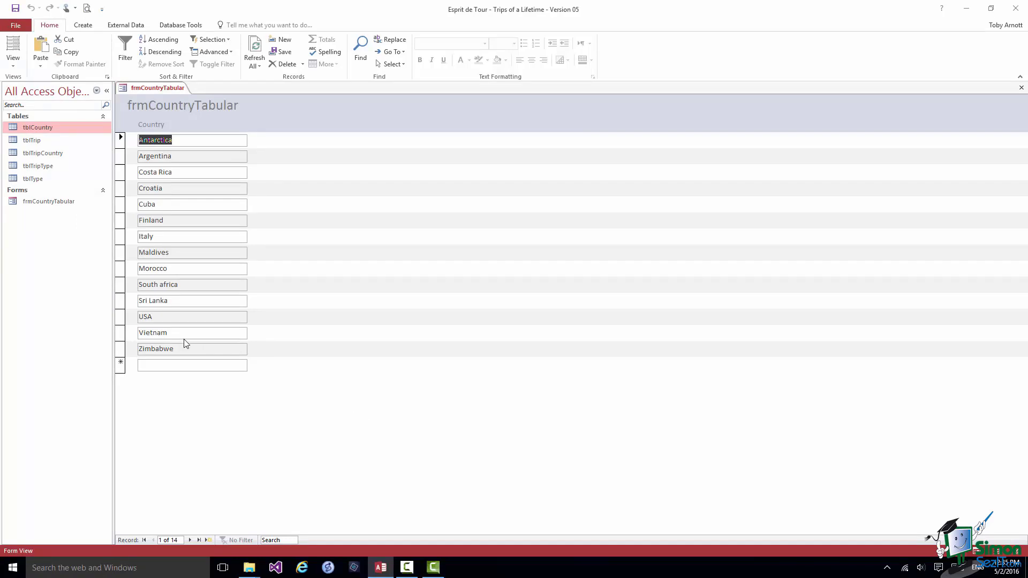
Step: Try to delete the USA record from the country form
click(121, 320)
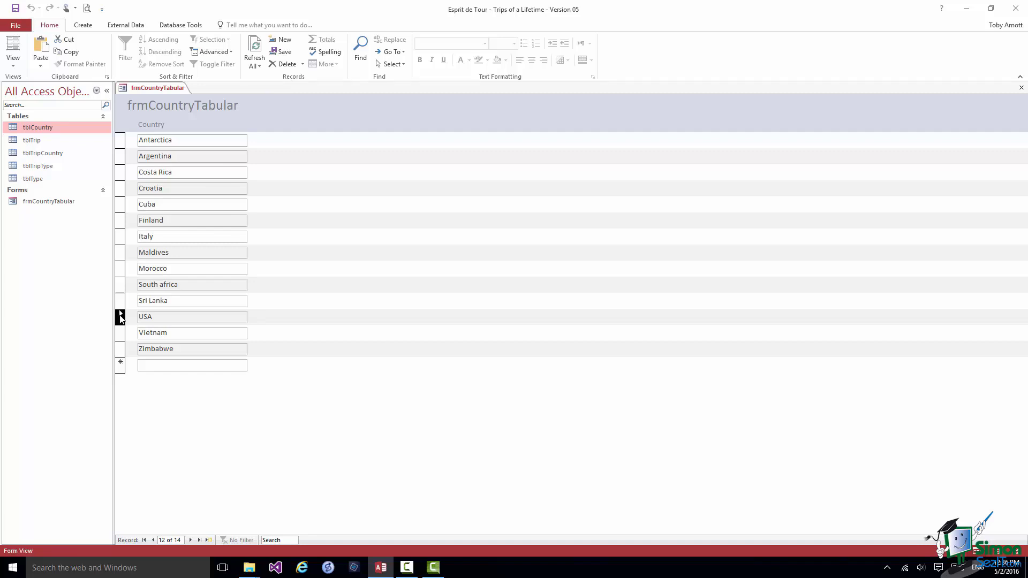
key(Delete)
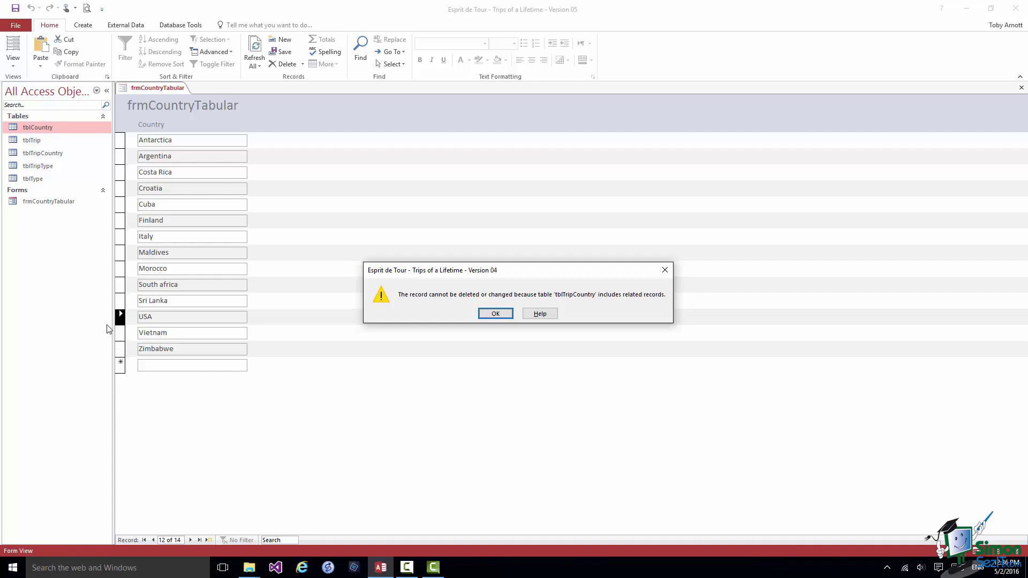
click(495, 313)
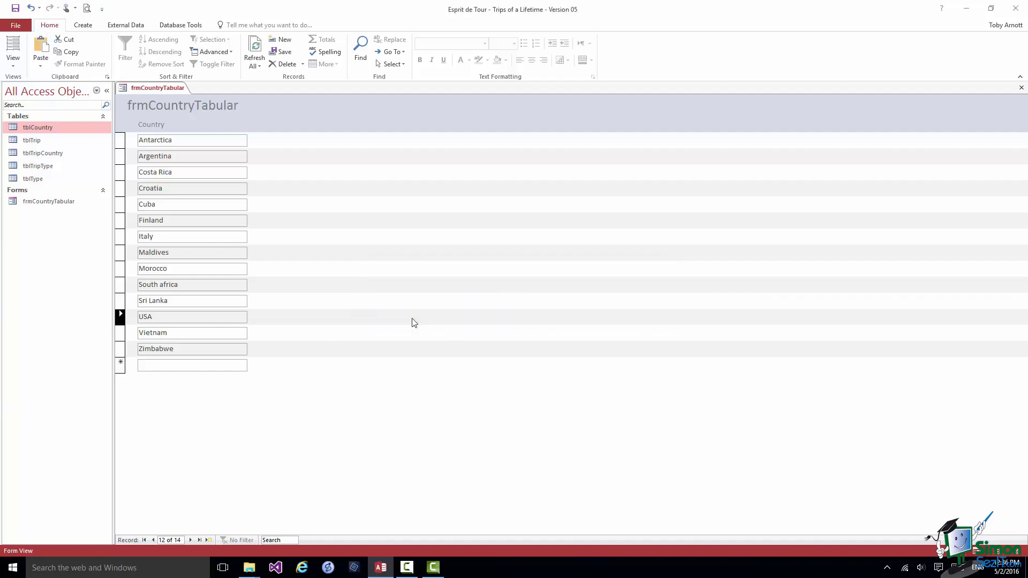
Step: Try putting "The" in front of the country name in the Maldives record, and remove it again
click(178, 253)
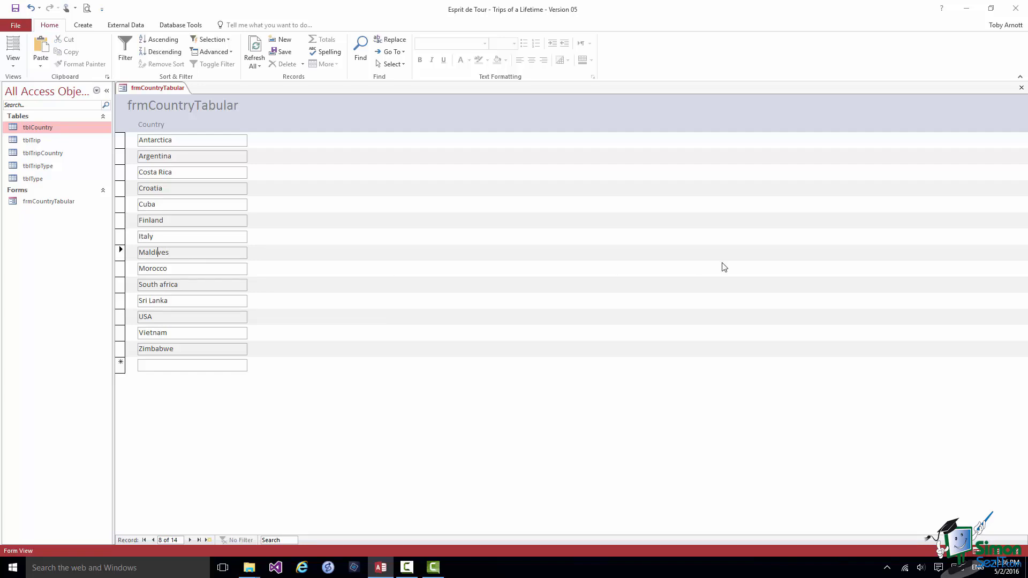
text(The)
click(158, 253)
key(BackSpace)
key(BackSpace)
key(BackSpace)
key(BackSpace)
Step: Add a new country record named Peru and save the record
click(144, 365)
text(P)
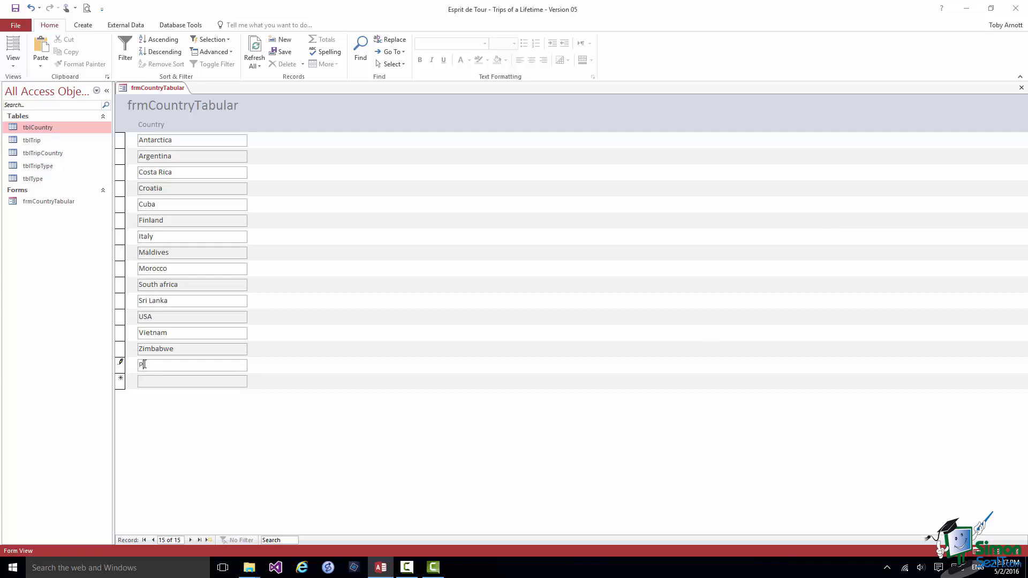
text(eru)
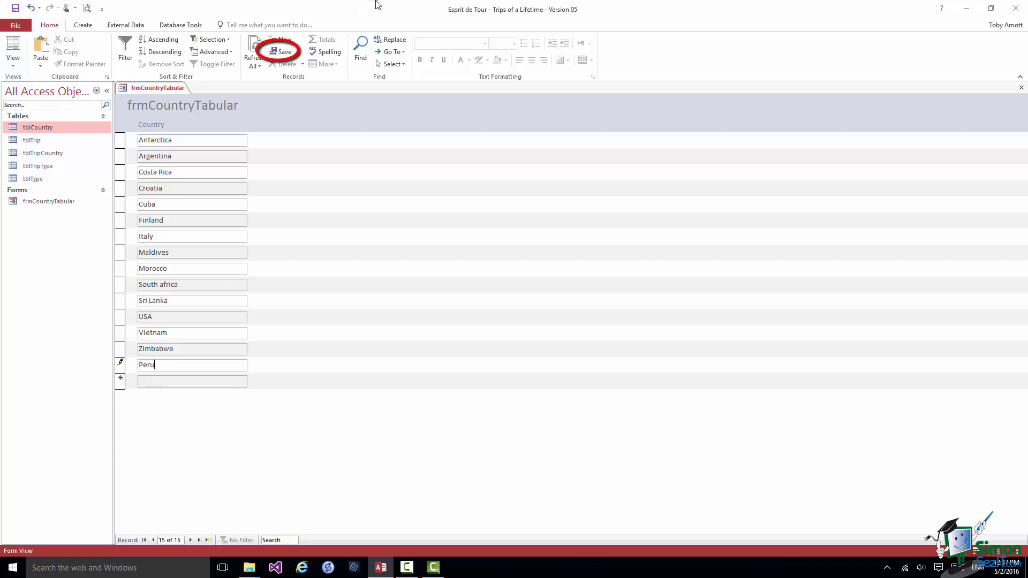
click(285, 52)
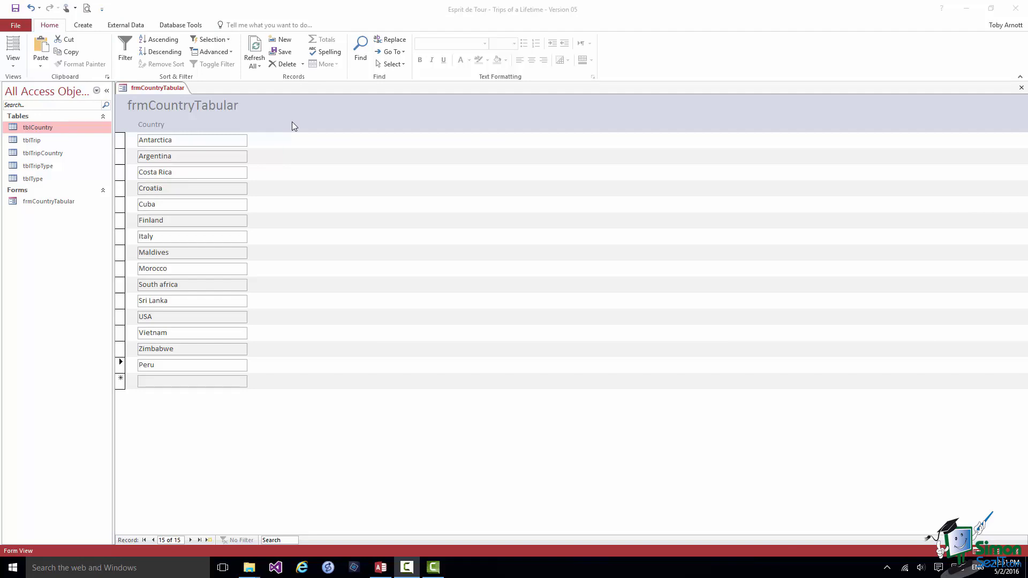
Step: In Design View, change the form header's title label to "Countries We Visit"
right_click(159, 88)
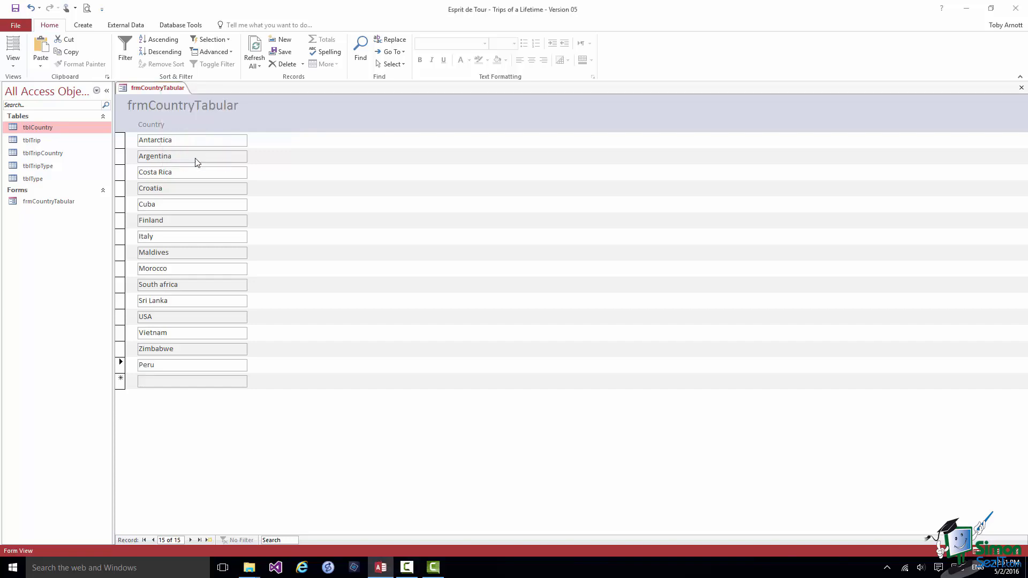
click(196, 160)
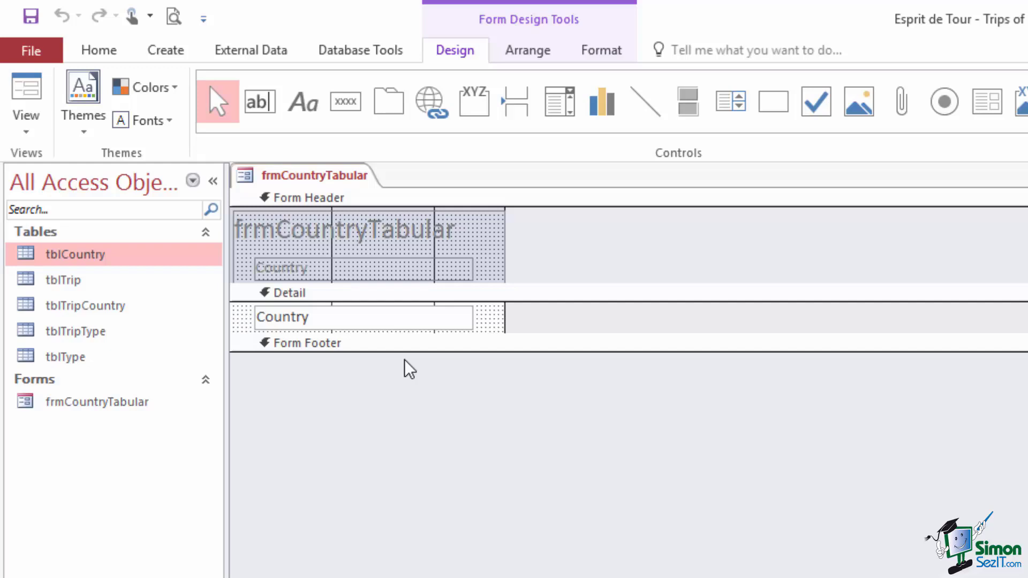
click(383, 240)
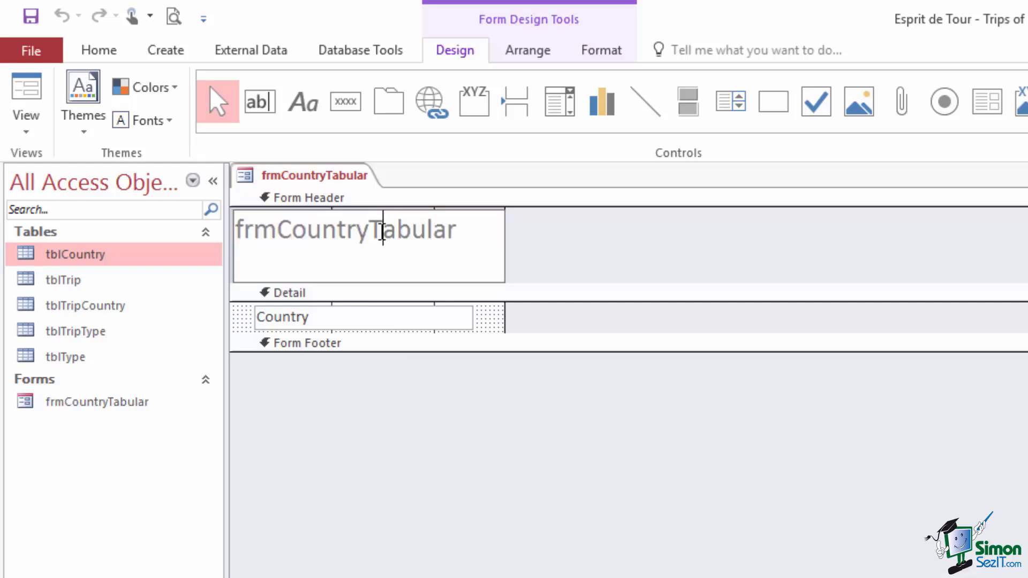
click(458, 230)
key(BackSpace)
key(BackSpace)
key(BackSpace)
key(BackSpace)
key(BackSpace)
key(BackSpace)
key(BackSpace)
key(BackSpace)
key(BackSpace)
key(BackSpace)
key(BackSpace)
key(BackSpace)
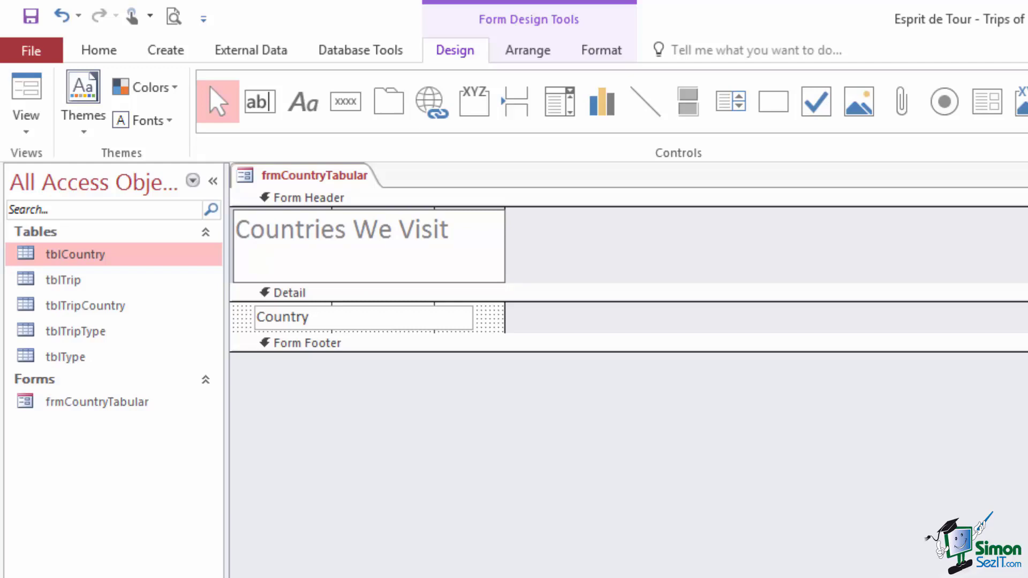
key(Return)
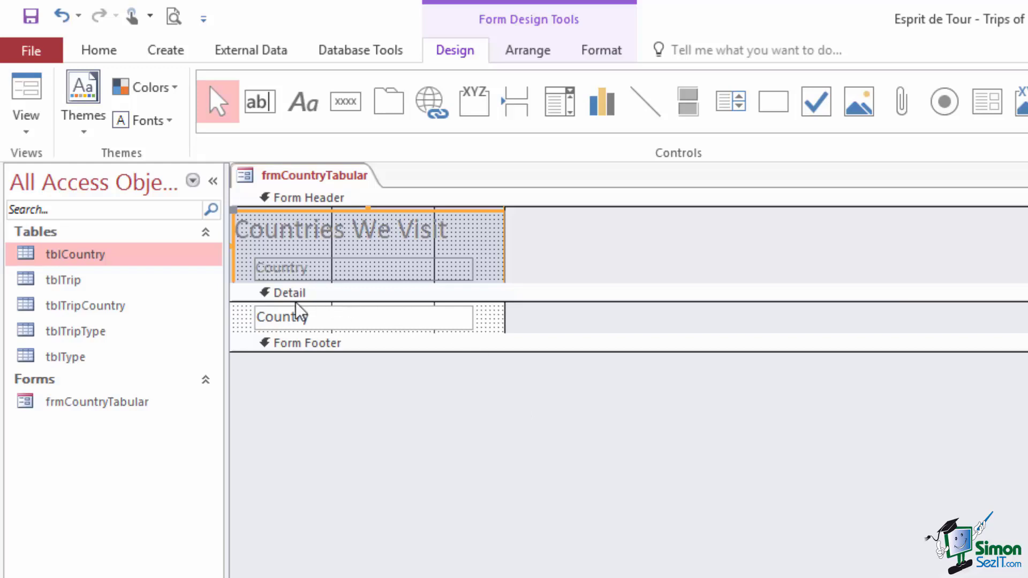
Step: Show all properties of the Country text box in the Detail section and inspect its Name, Control Source and Format
click(455, 315)
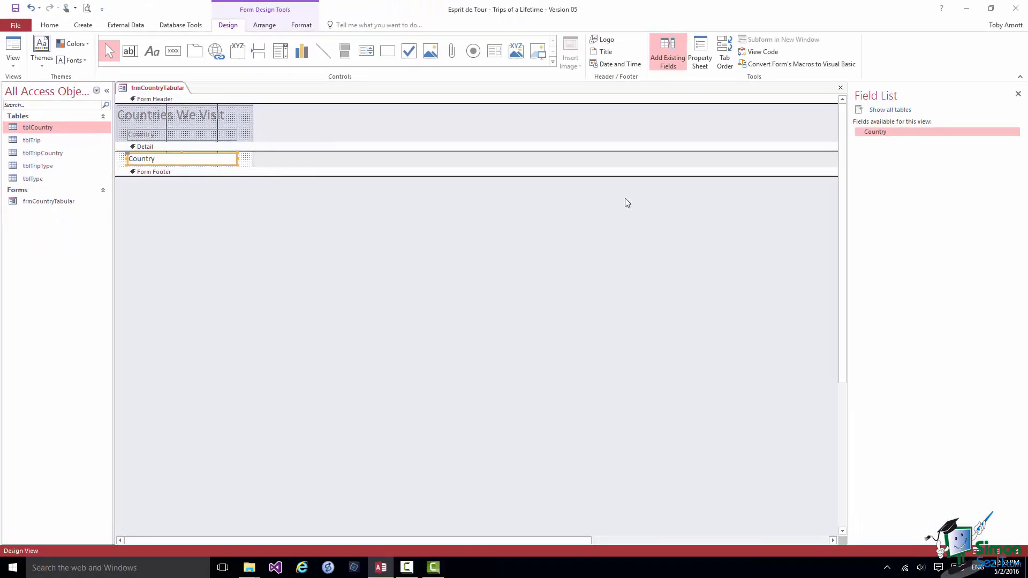
click(703, 53)
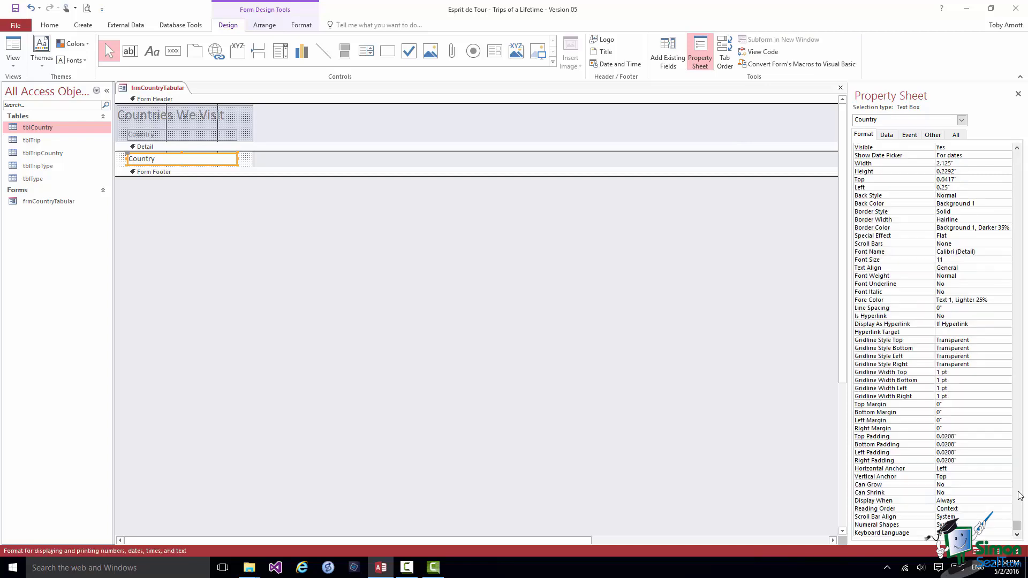
click(955, 135)
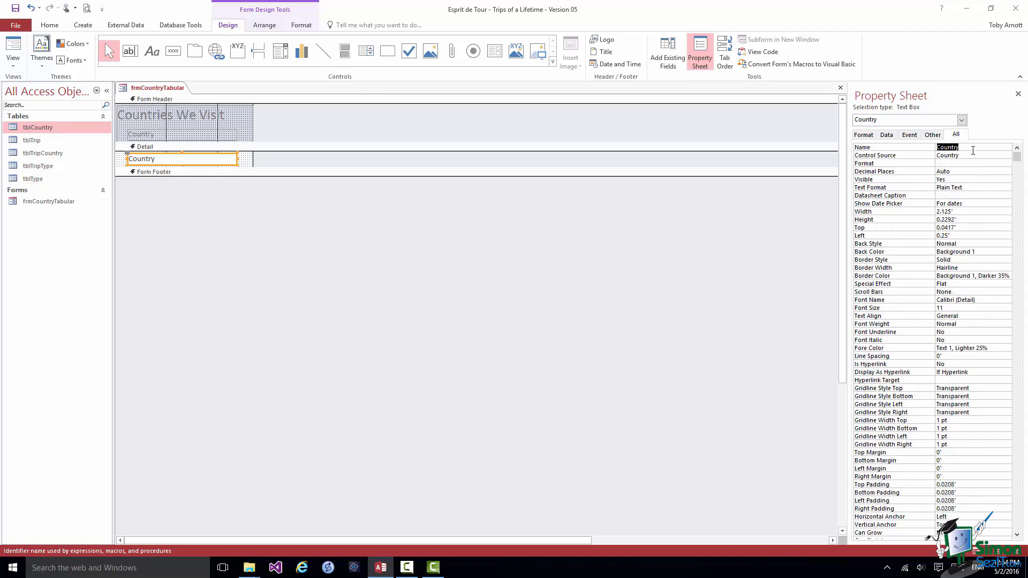
click(973, 148)
click(964, 156)
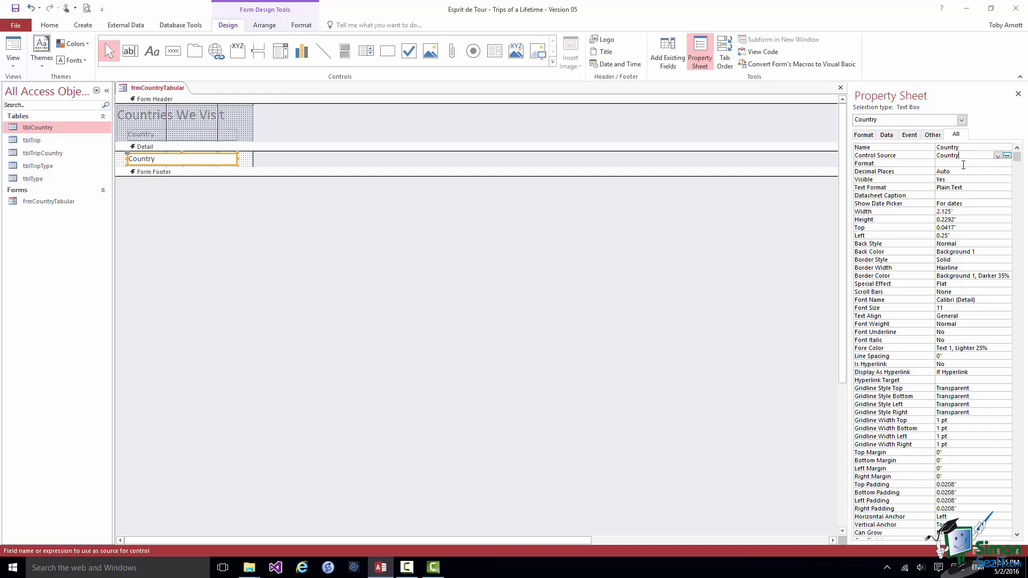
click(962, 164)
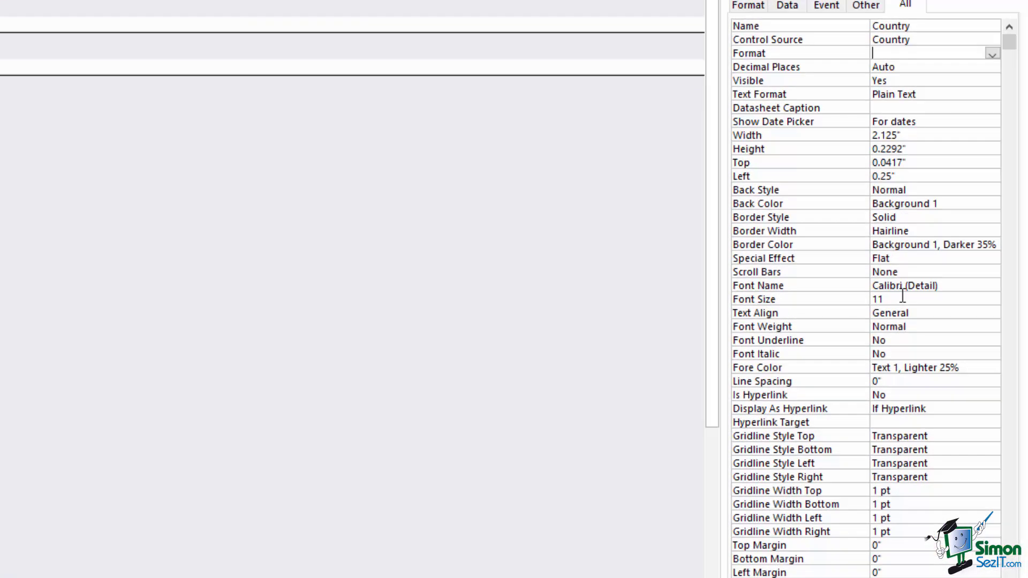
Step: Set the Country text box's font size to 20 and check the result in Form View
click(903, 298)
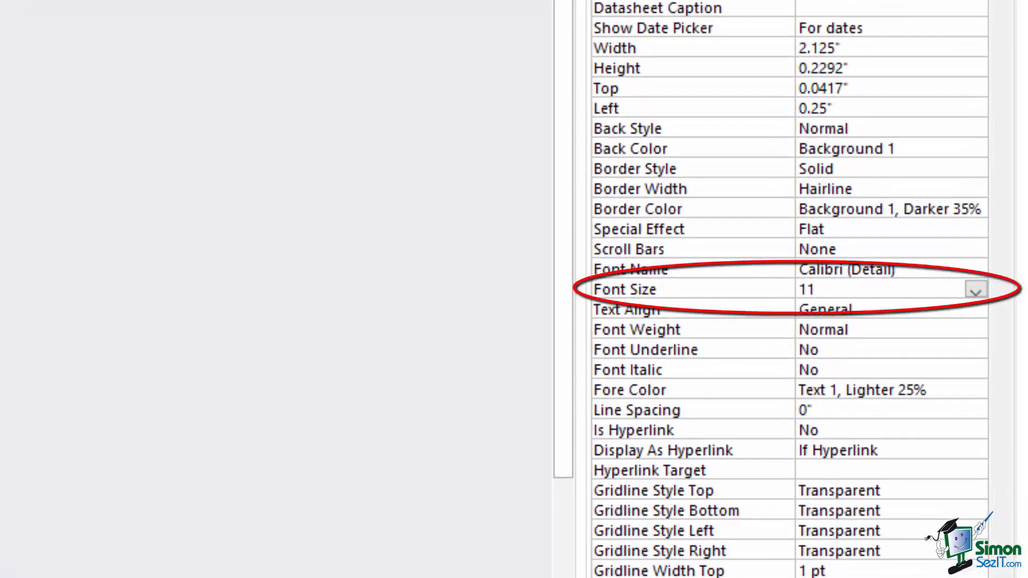
click(976, 292)
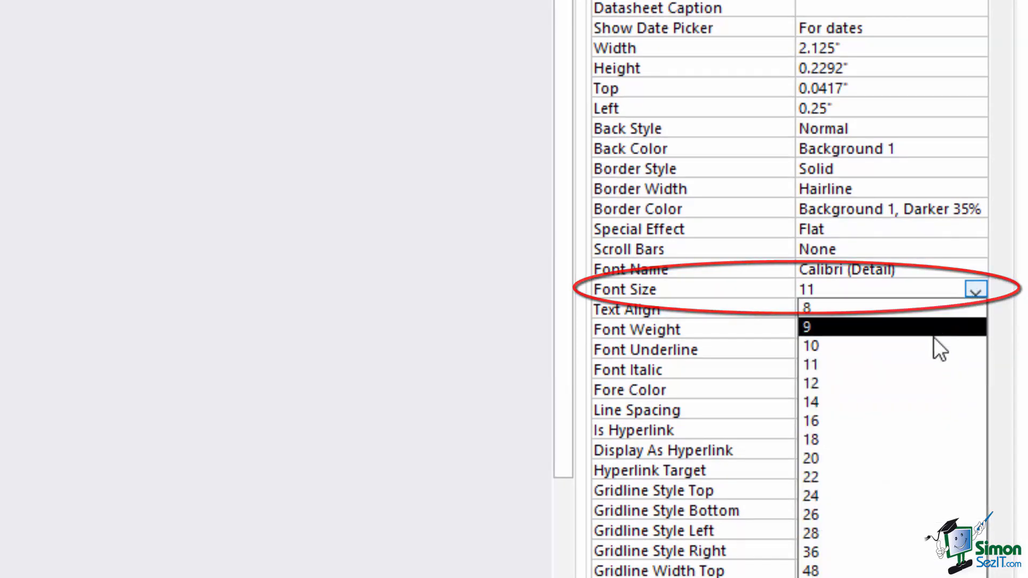
click(869, 458)
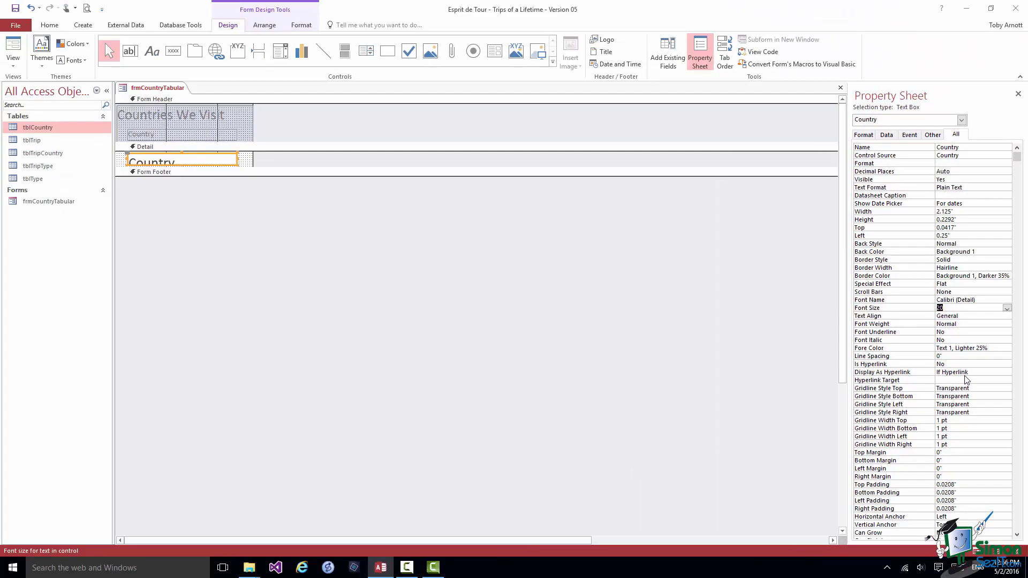
right_click(132, 90)
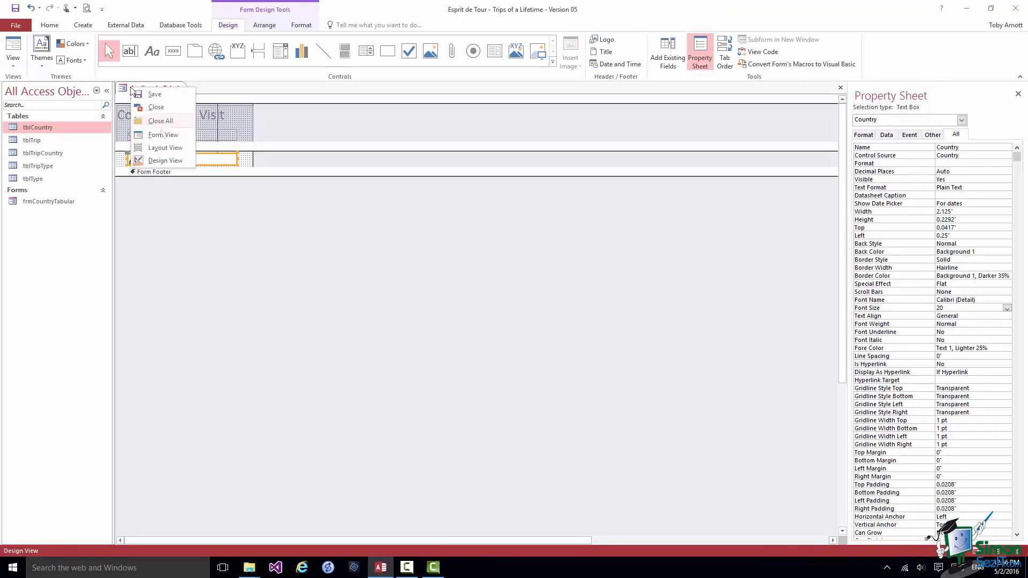
click(164, 136)
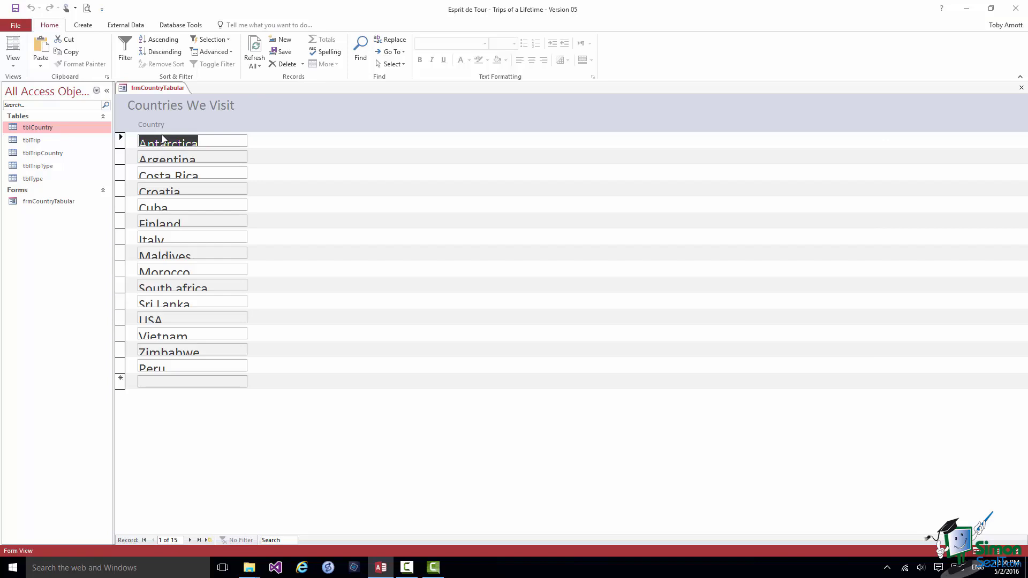
Step: Back in Design View, deepen the Detail section and enlarge the Country text box to a height of about 0.375"
right_click(162, 91)
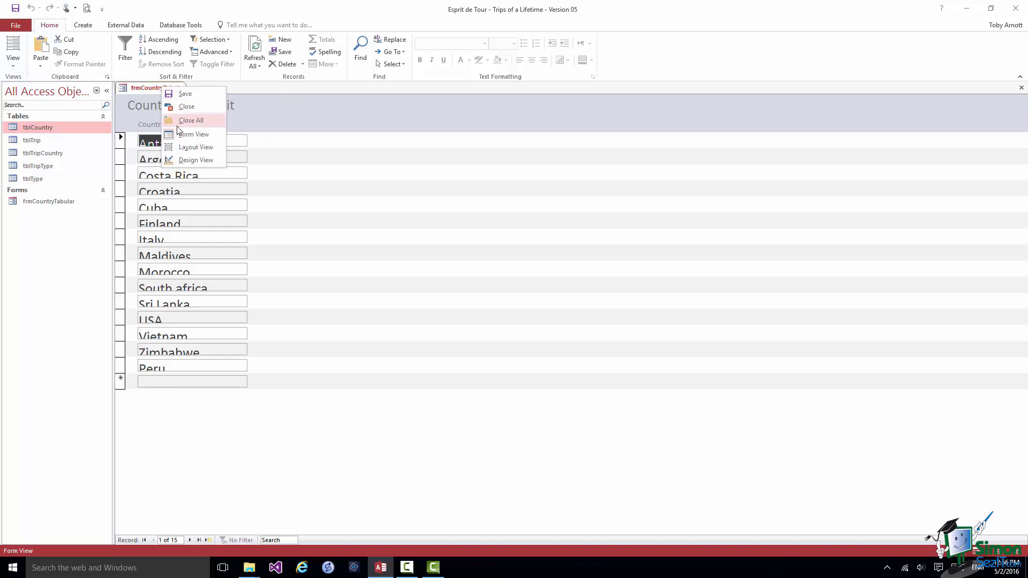
click(191, 160)
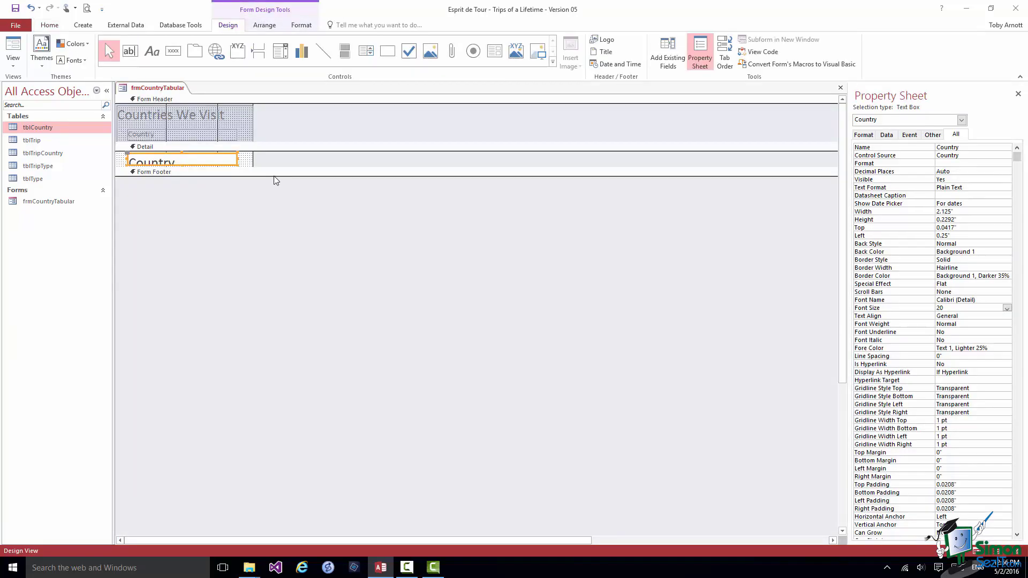
drag(272, 167, 267, 177)
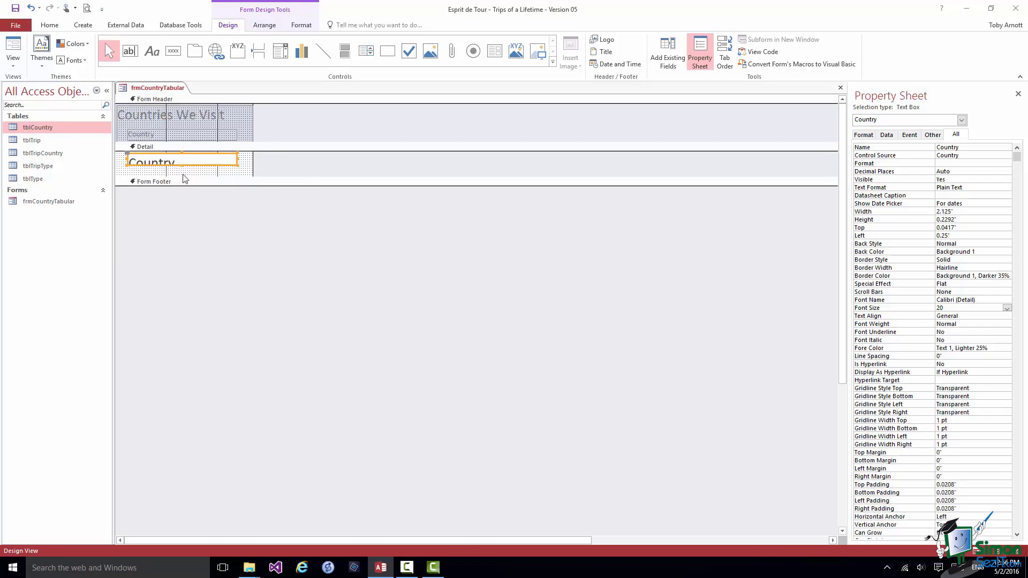
drag(182, 165, 182, 172)
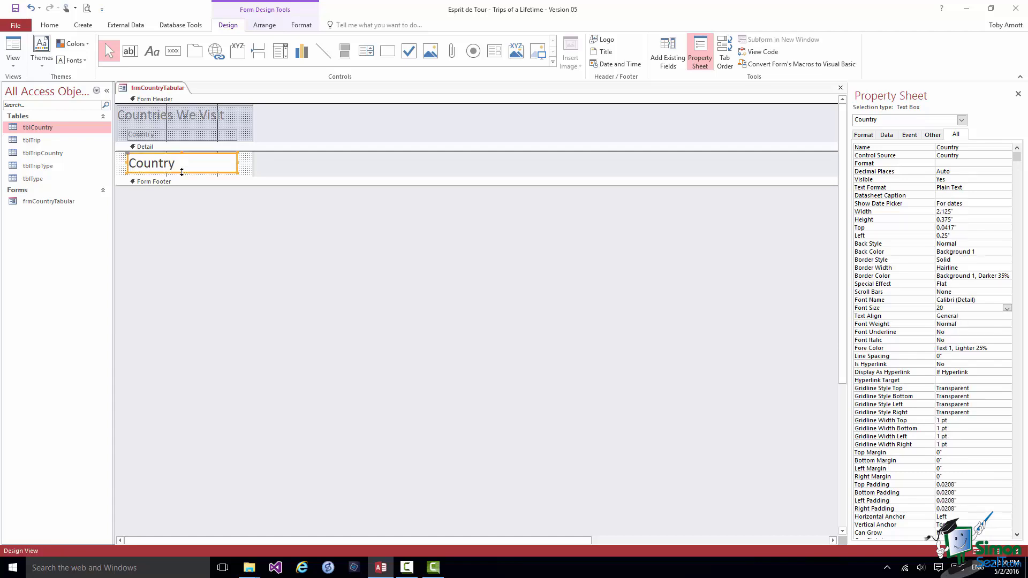
Step: In Form View, correct the "South africa" entry to "South Africa" and save the record
right_click(159, 89)
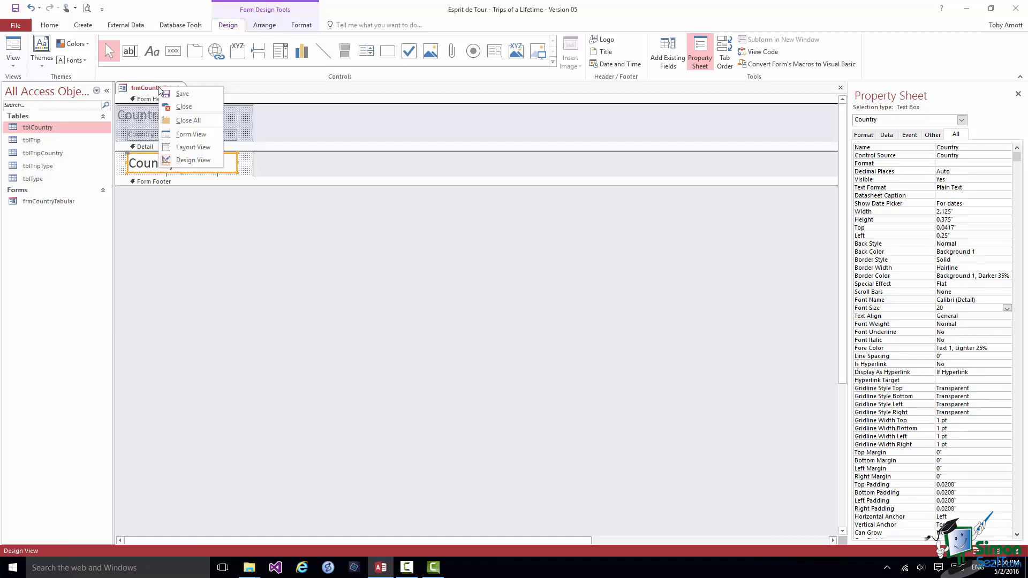
click(173, 134)
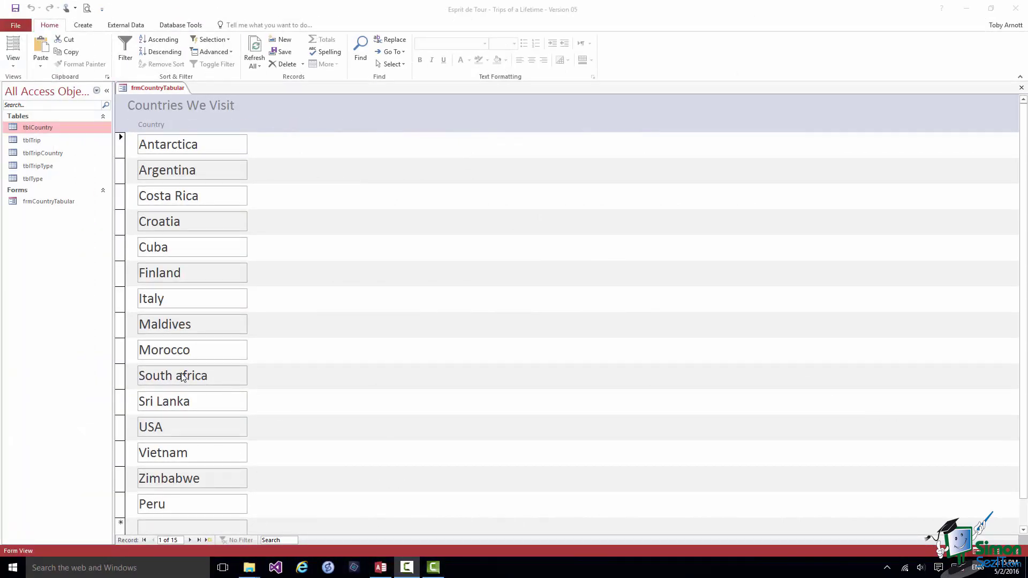
click(183, 374)
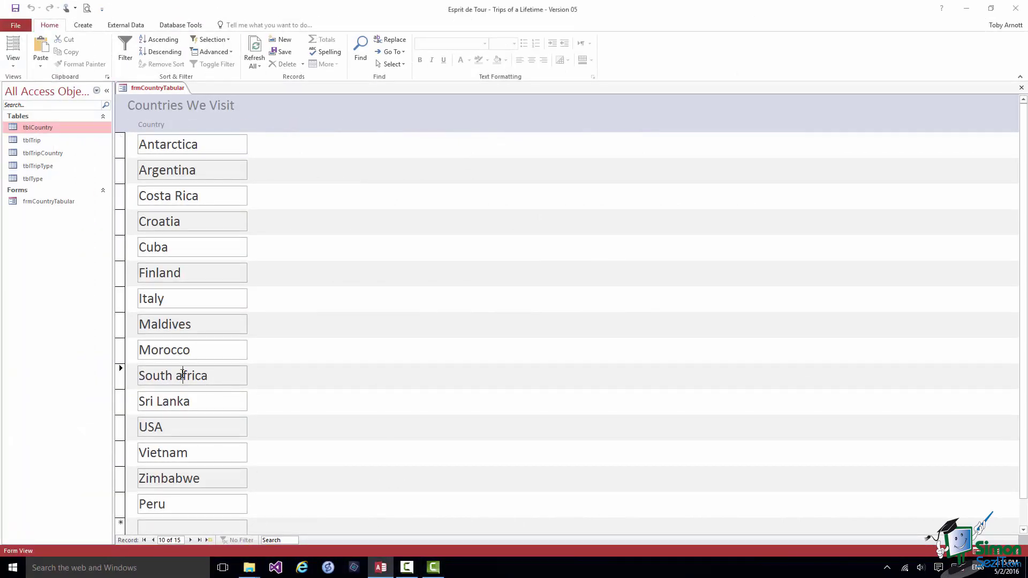
key(BackSpace)
text(A)
click(284, 52)
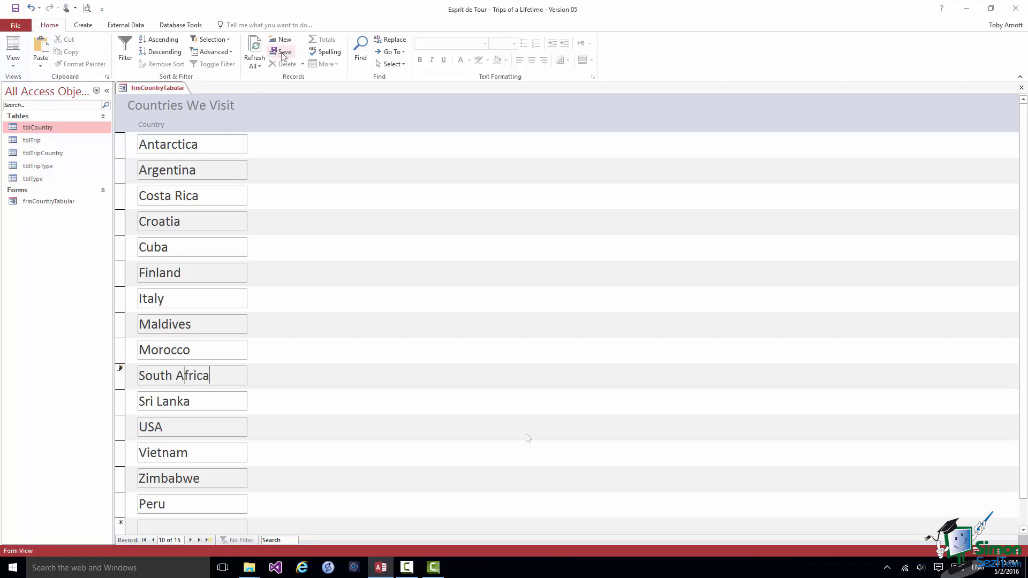
Step: In Design View, set the form's Order By property to Country and check the sort order in Form View
right_click(178, 88)
click(203, 159)
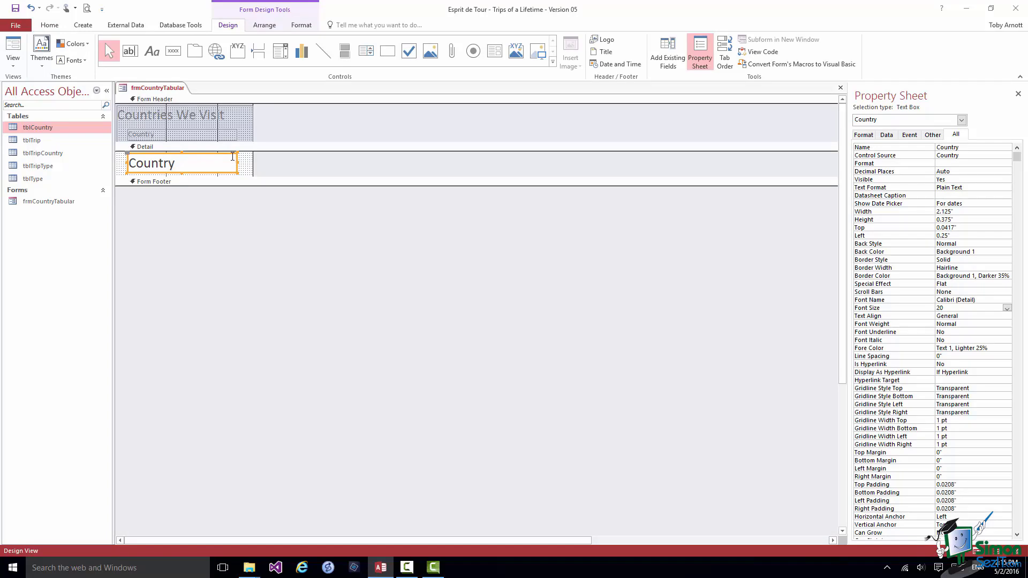
right_click(233, 156)
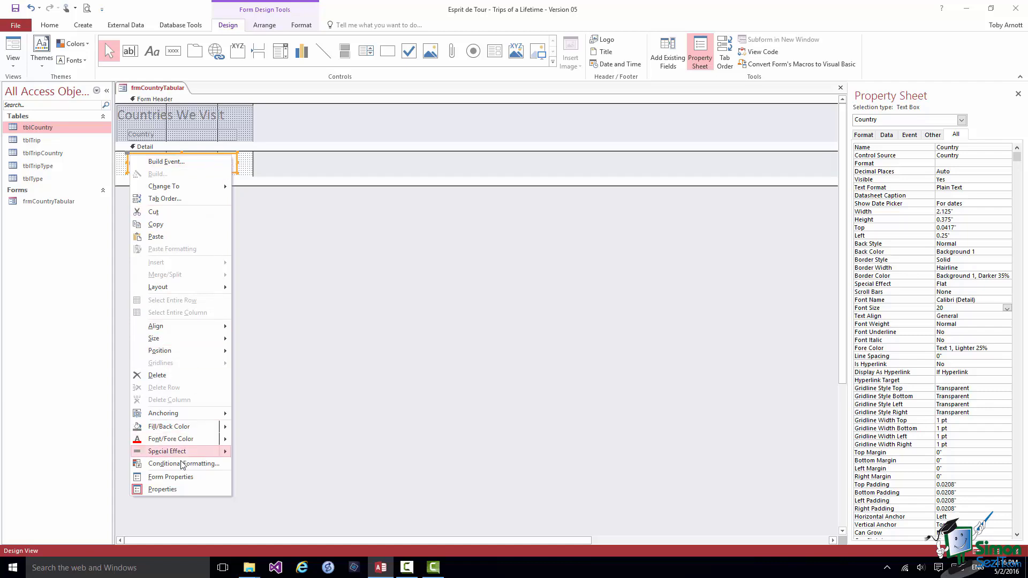
click(175, 480)
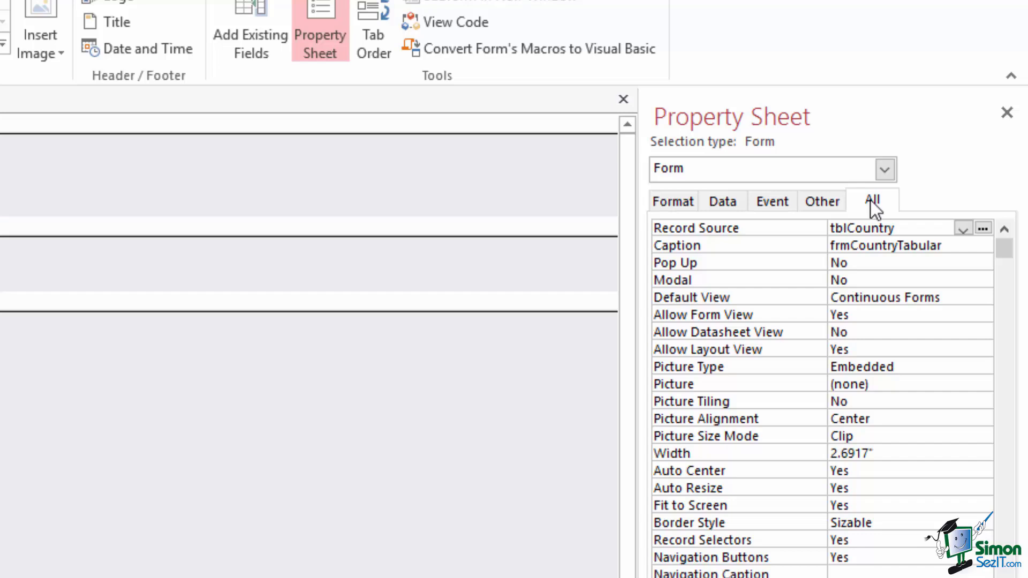
click(722, 204)
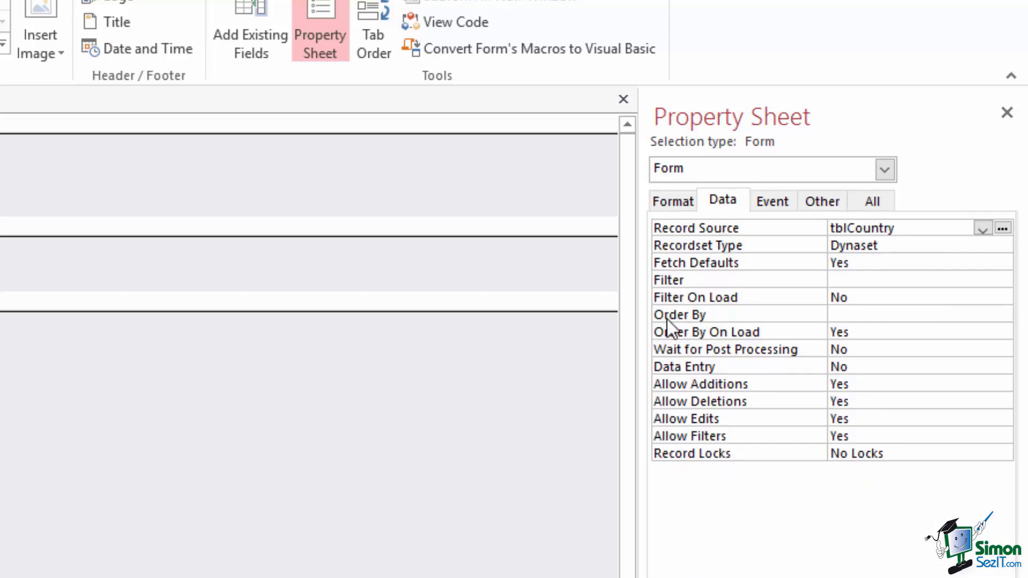
click(837, 313)
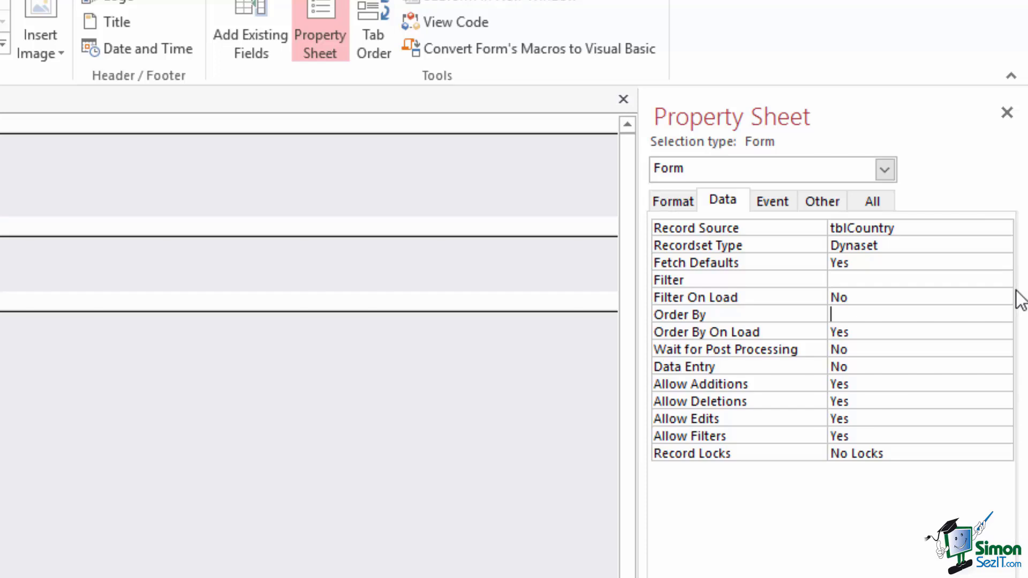
text(Country)
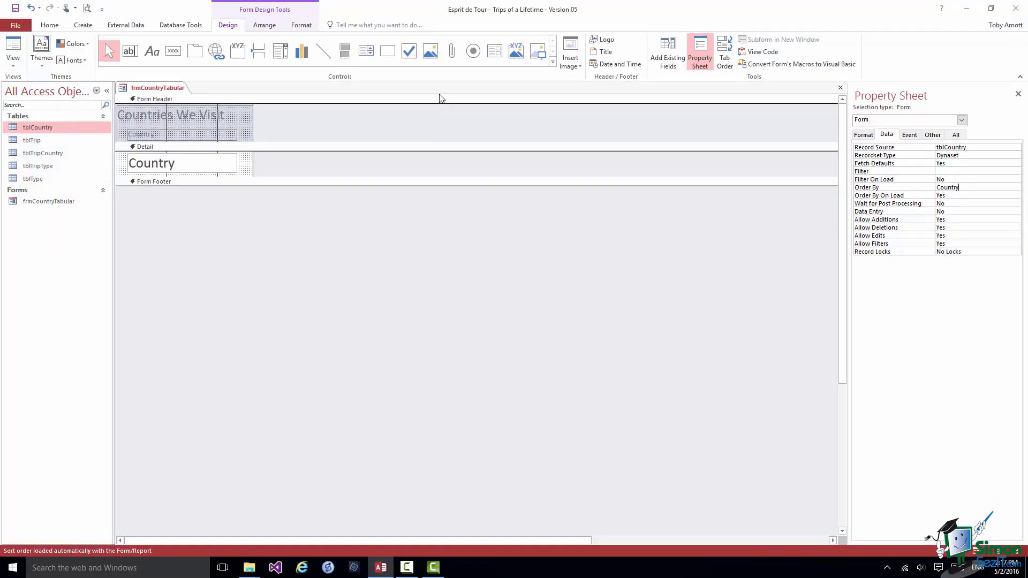
right_click(155, 89)
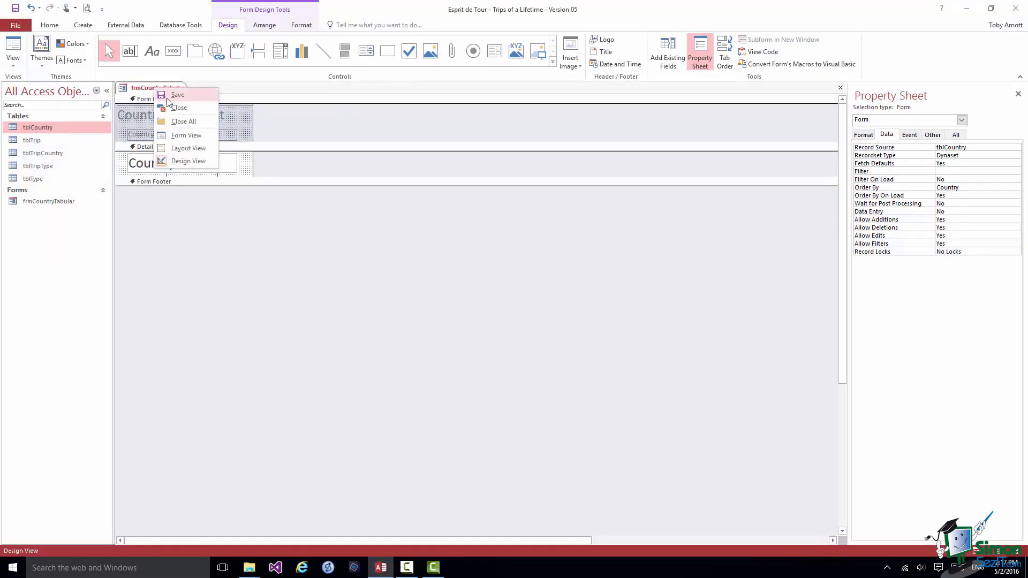
click(175, 134)
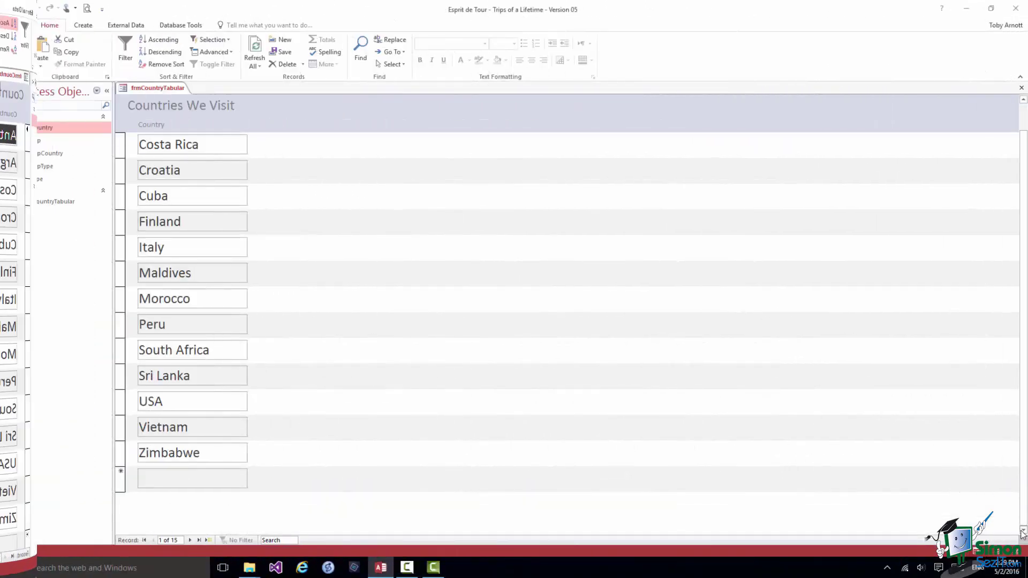
Step: Add a new record for Canada, save it and refresh the form's records
click(163, 476)
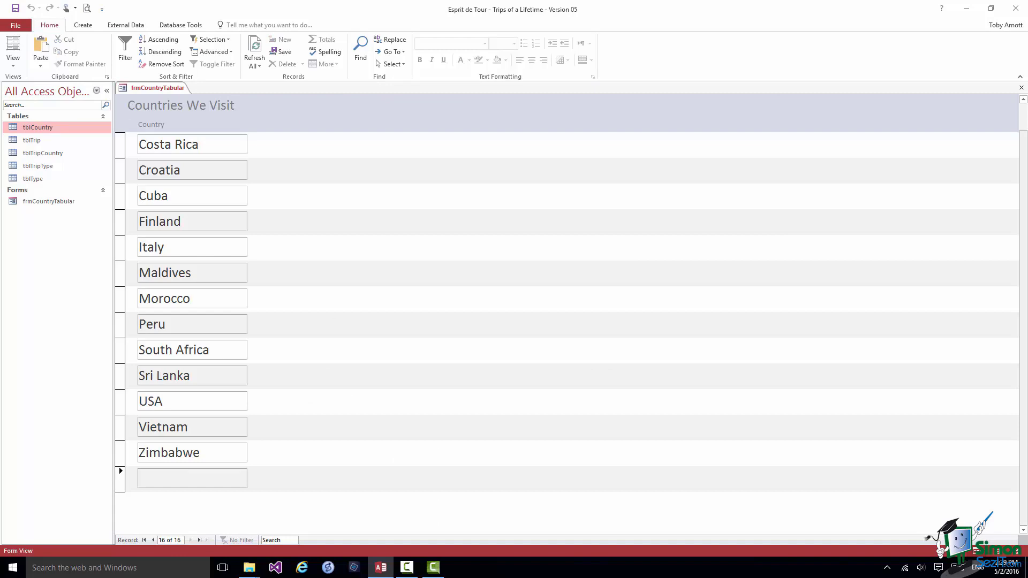
text(Canada)
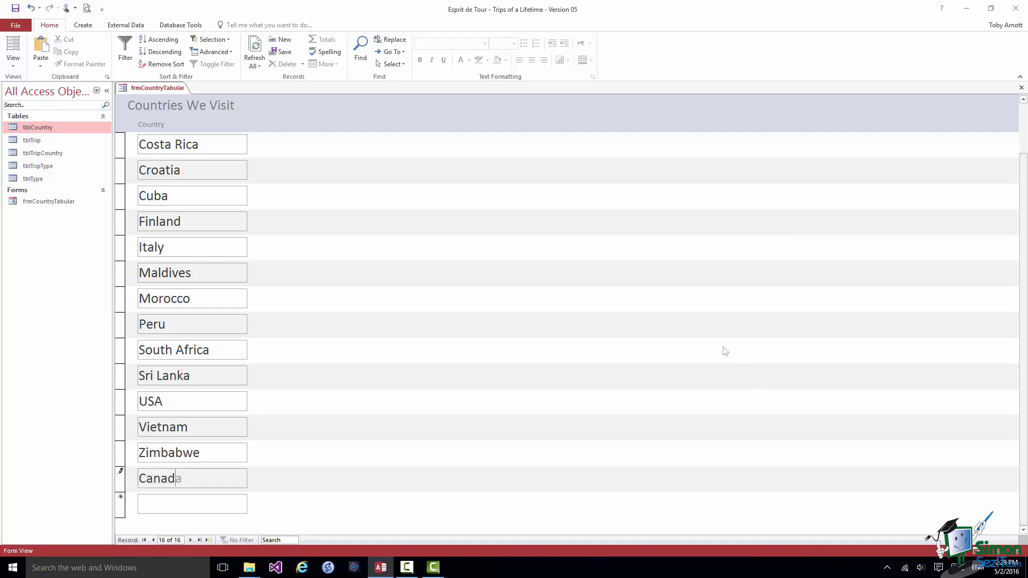
click(284, 52)
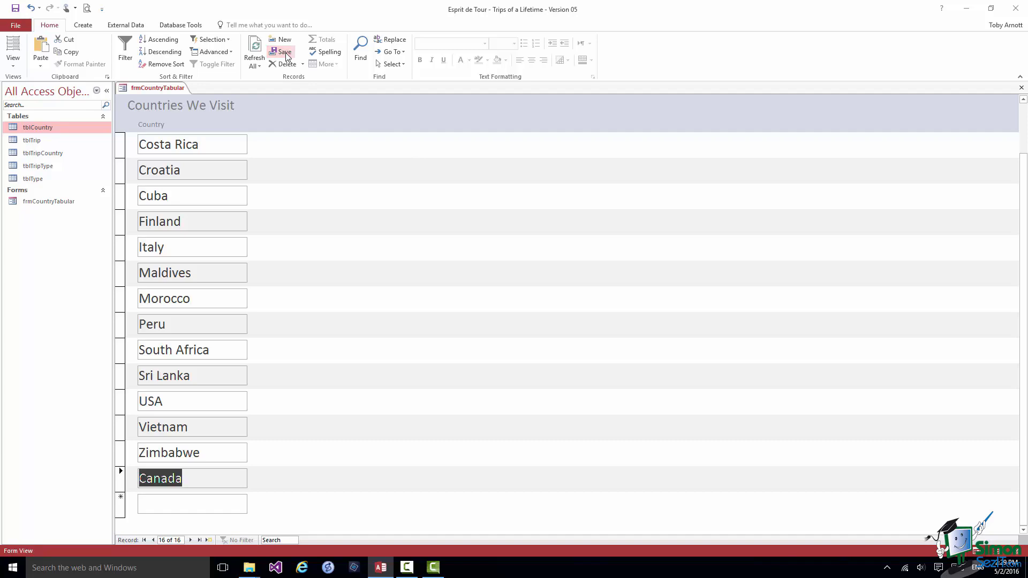
click(255, 48)
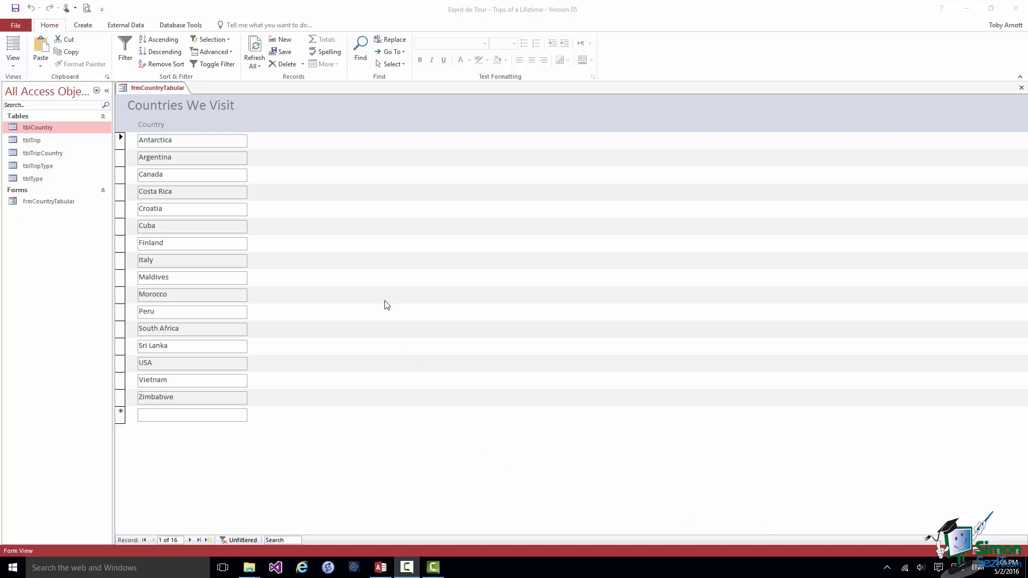
Step: In Design View, change the form's Default View property to Single Form
right_click(141, 90)
click(175, 161)
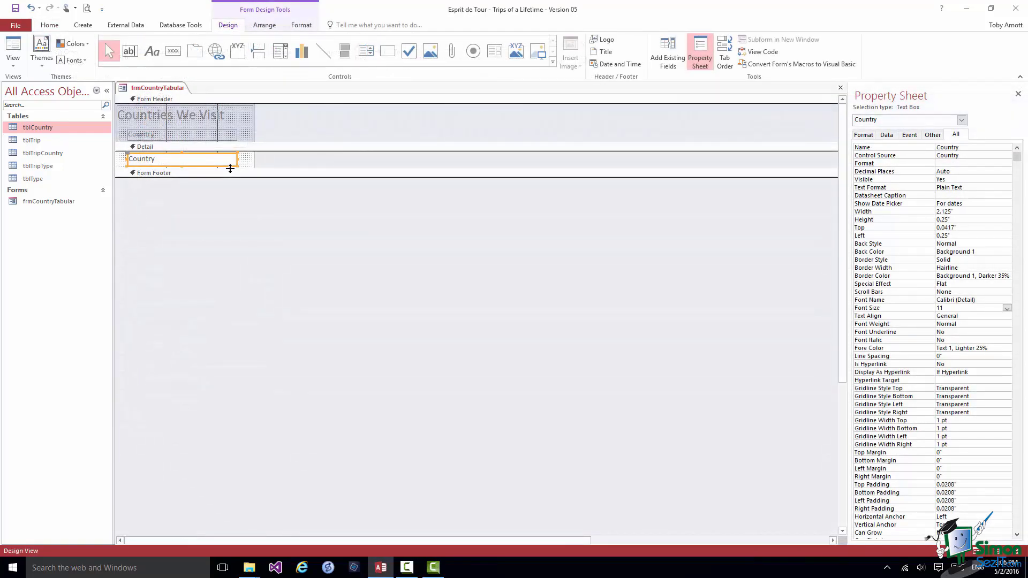
click(749, 358)
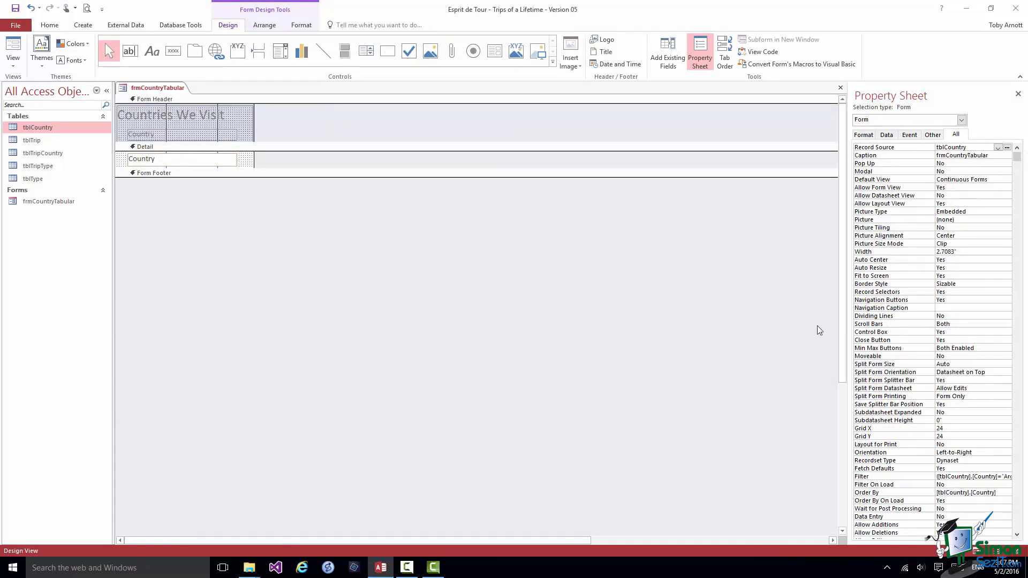
click(893, 182)
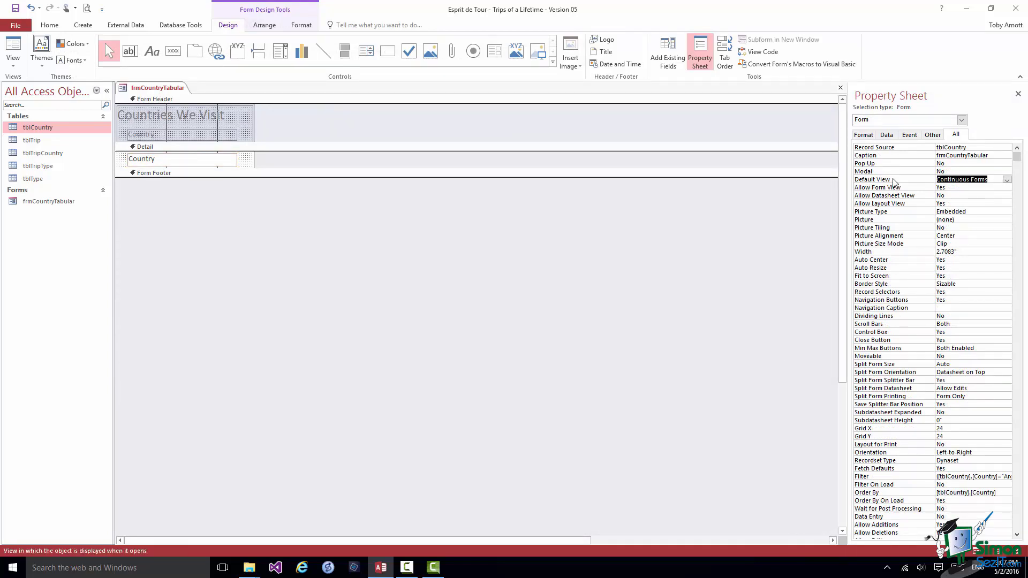
click(1007, 180)
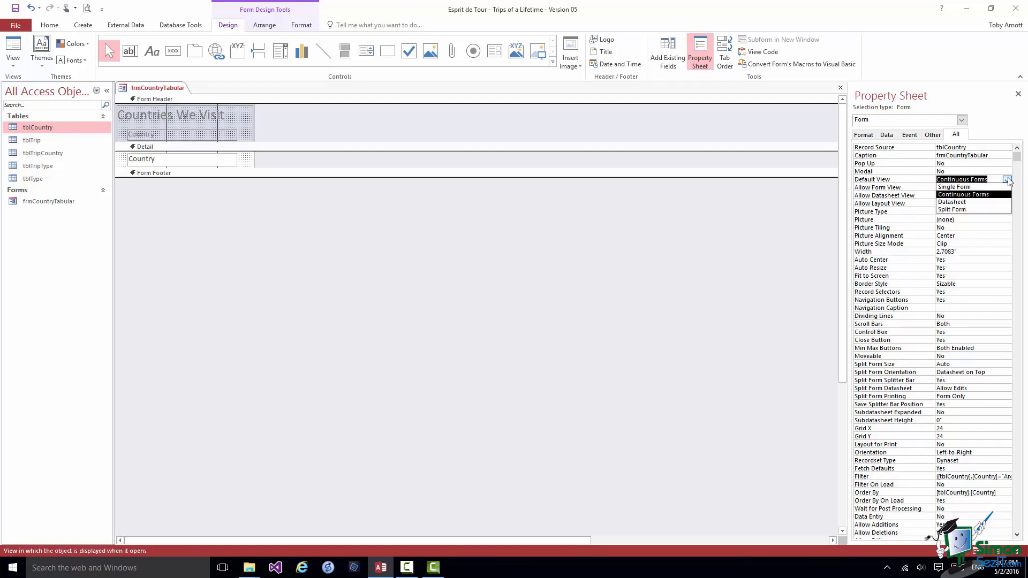
click(975, 187)
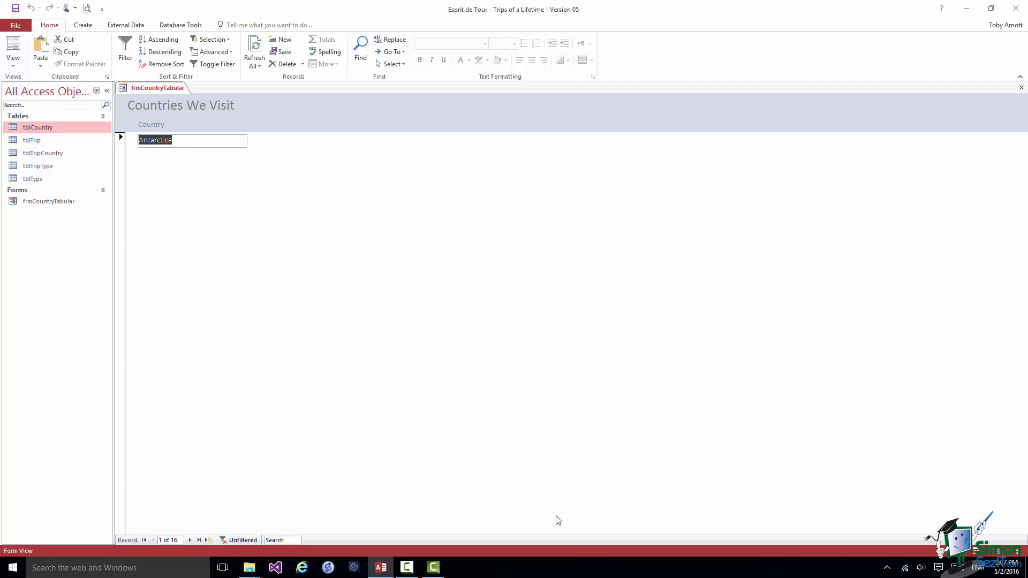
Step: In Form View, step forward through several records, visit the last, first and new blank records, and return to the first
click(190, 539)
click(191, 539)
click(190, 540)
click(190, 539)
click(190, 540)
click(191, 540)
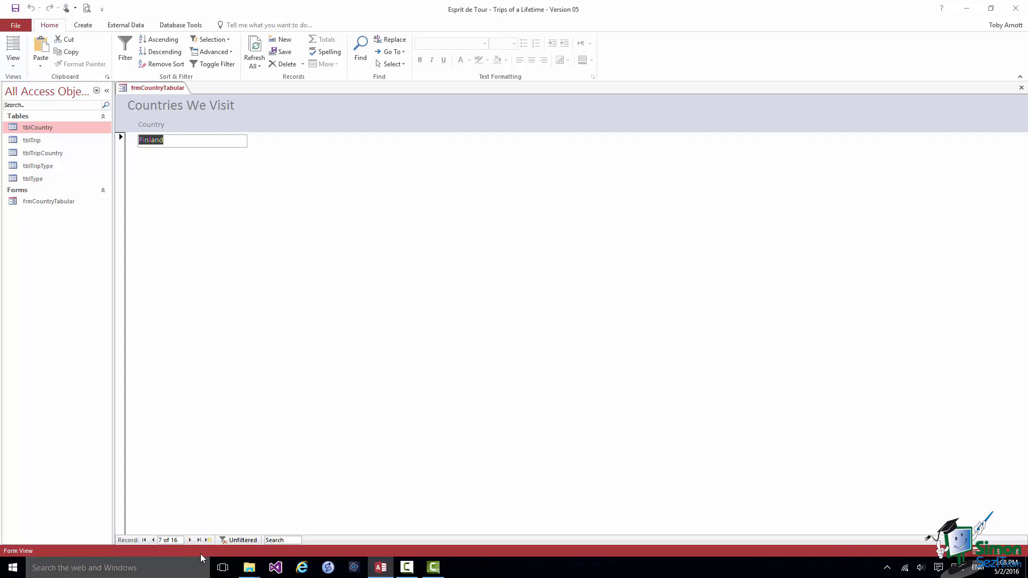
click(198, 540)
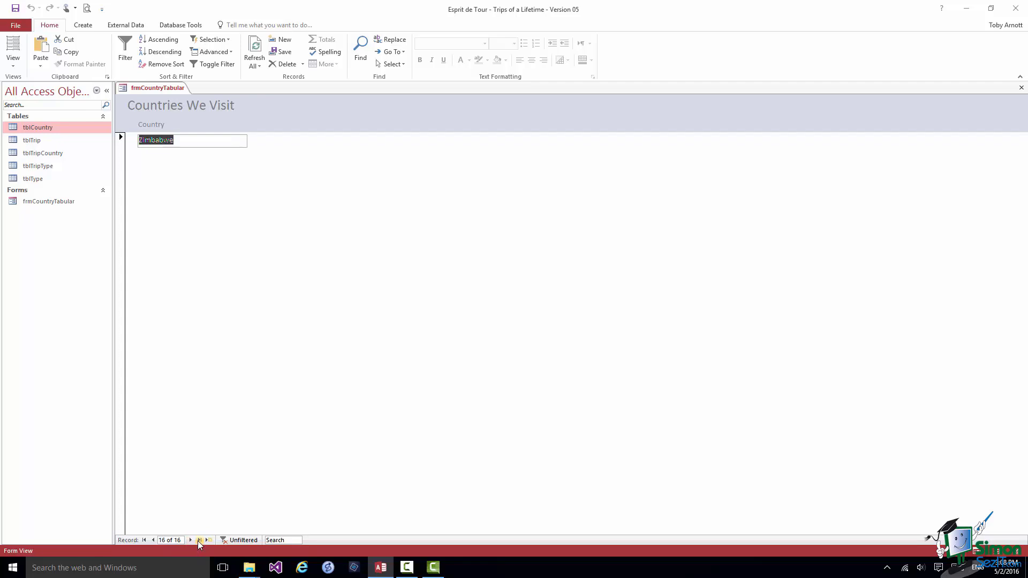
click(145, 541)
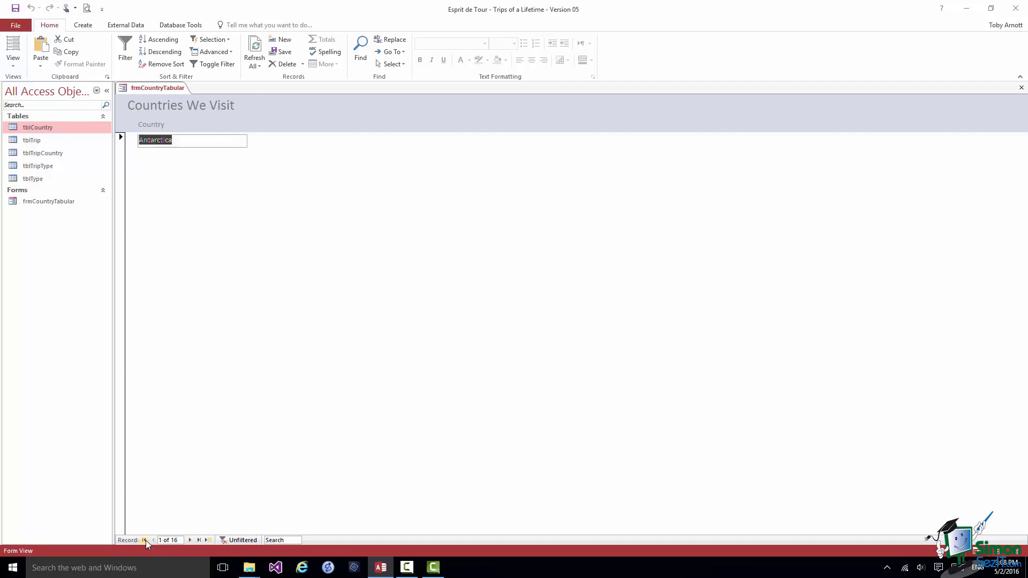
click(209, 539)
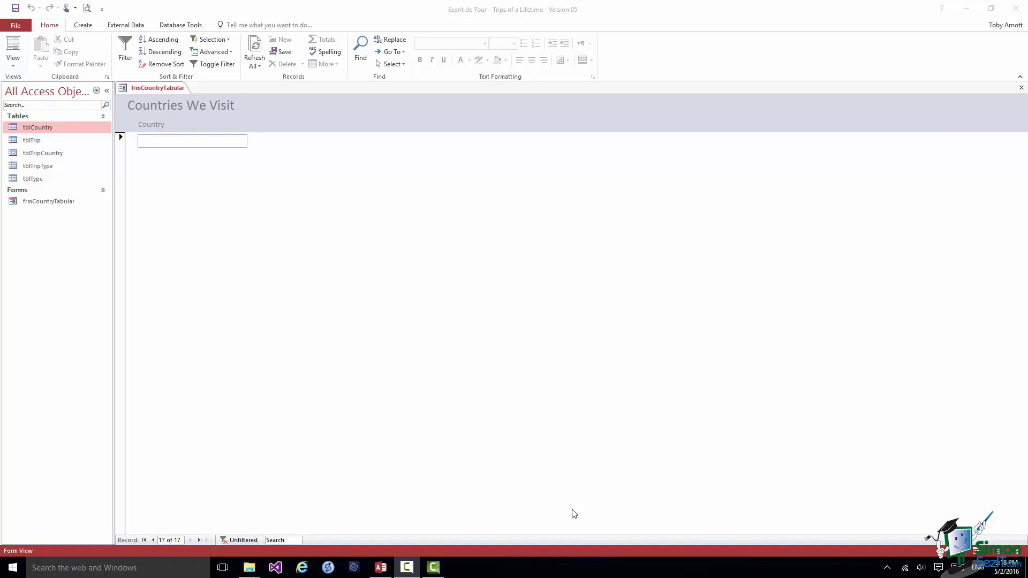
click(144, 539)
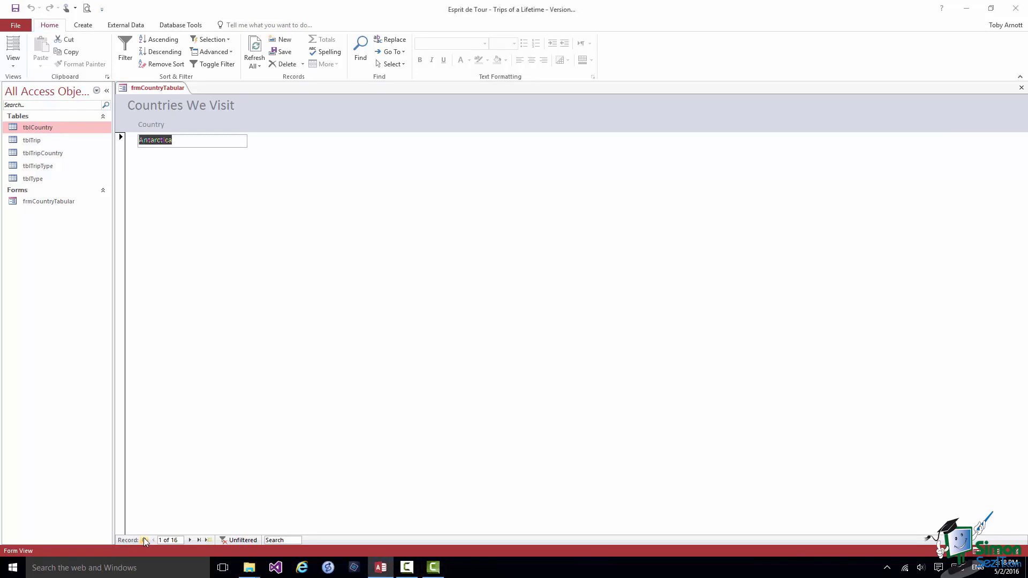
Step: Try editing the Antarctica record by removing and retyping the final "a" of its name
click(185, 140)
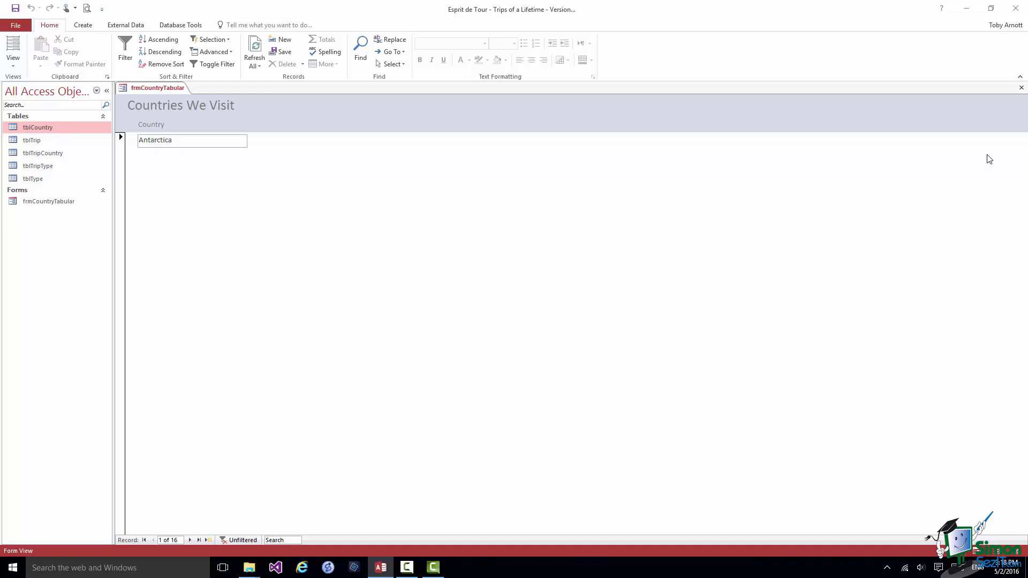
key(BackSpace)
text(a)
Step: Select the whole Antarctica record, start deleting it and decline the deletion
click(121, 262)
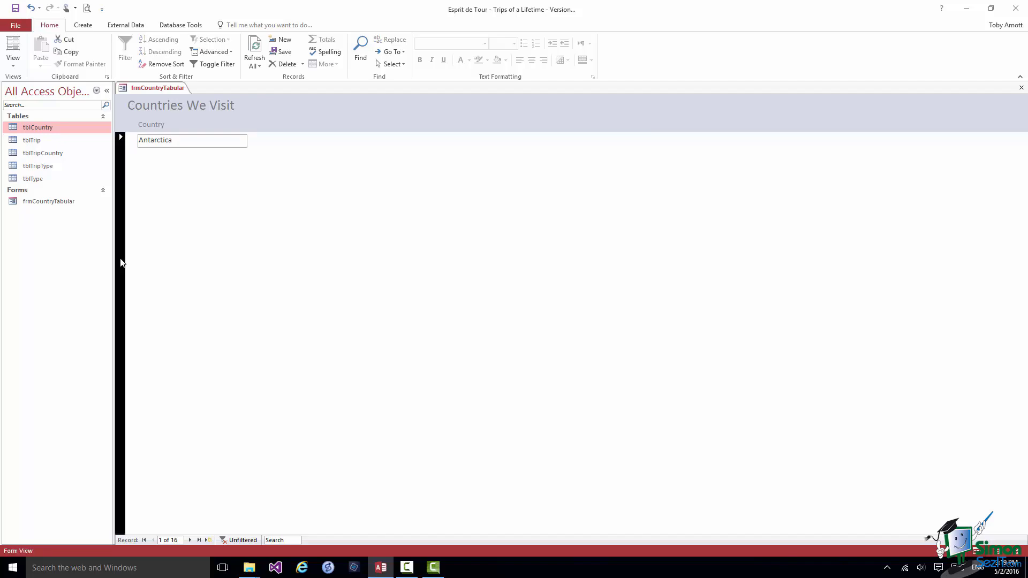
click(287, 65)
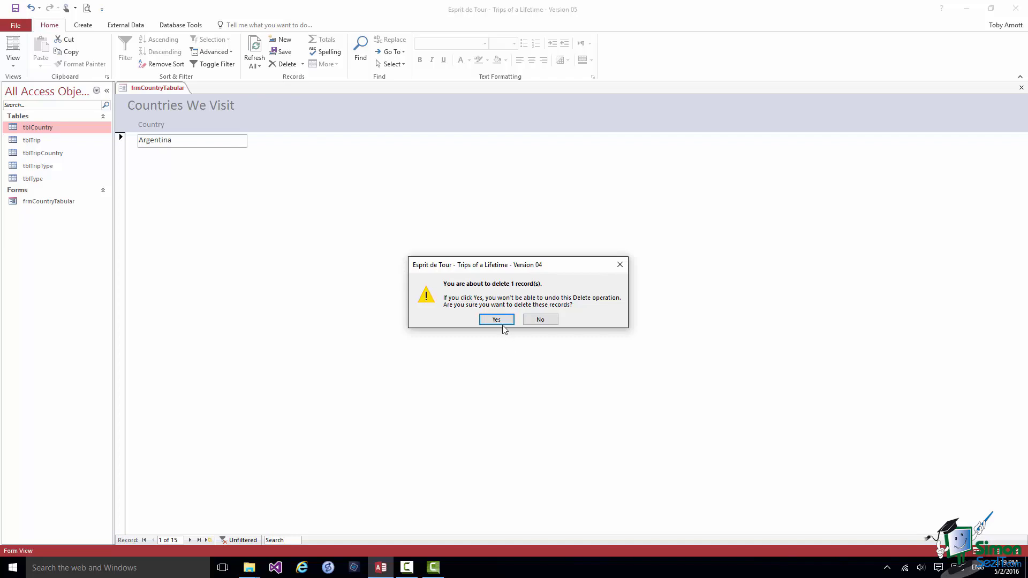
click(541, 320)
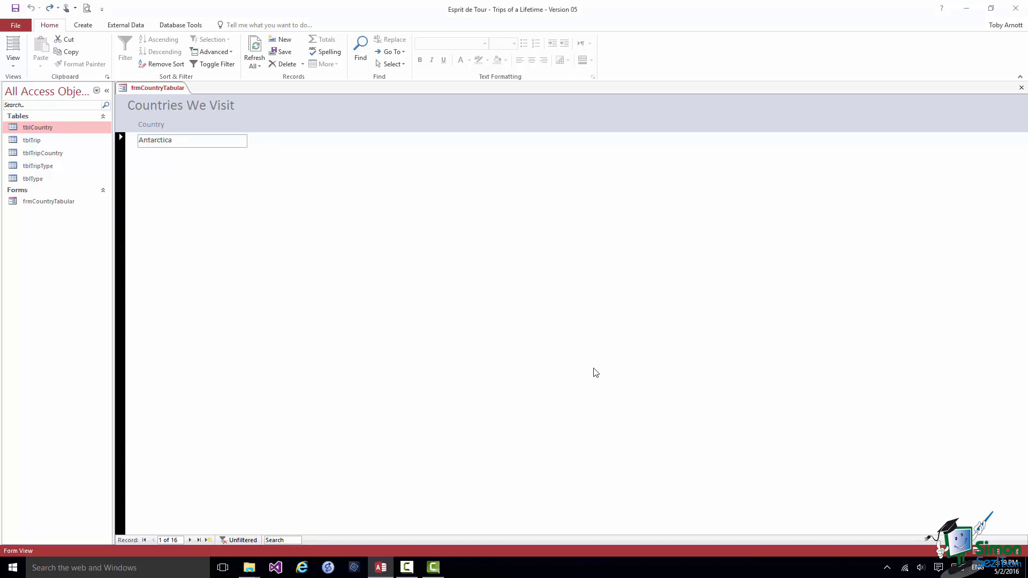
Step: Filter the Country field with a Begins With text filter for "C"
click(183, 142)
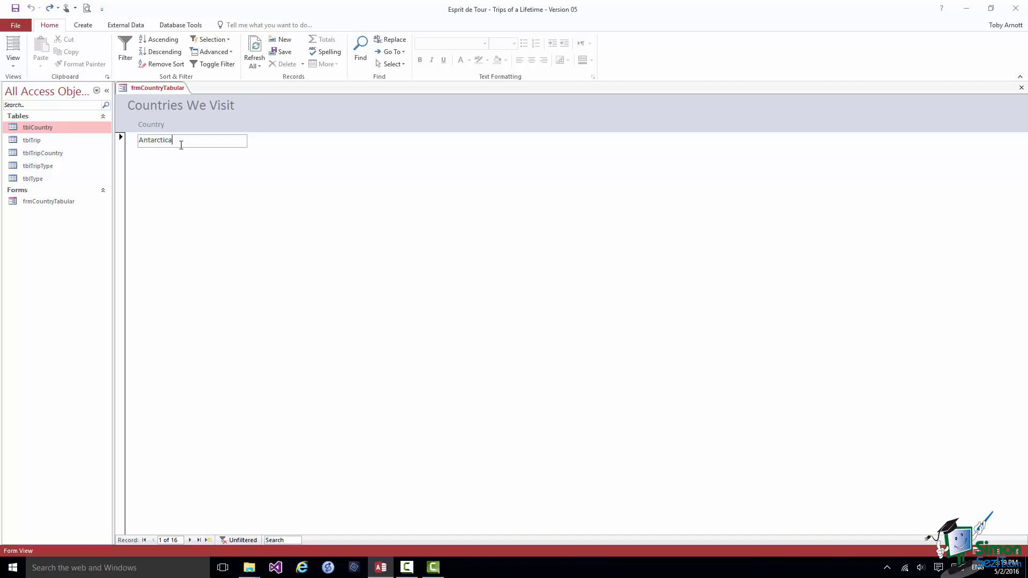
click(126, 49)
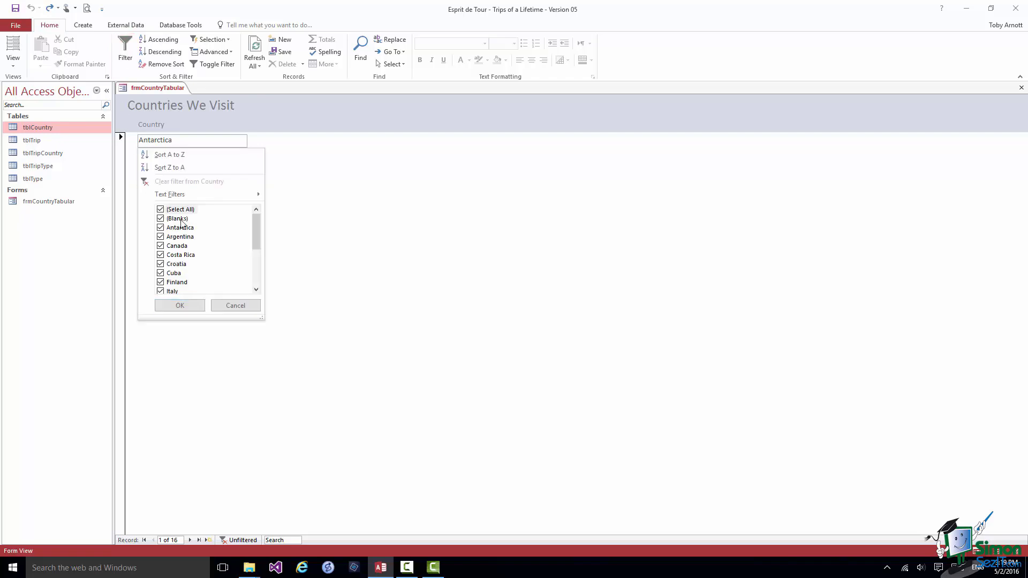
mouse_move(179, 198)
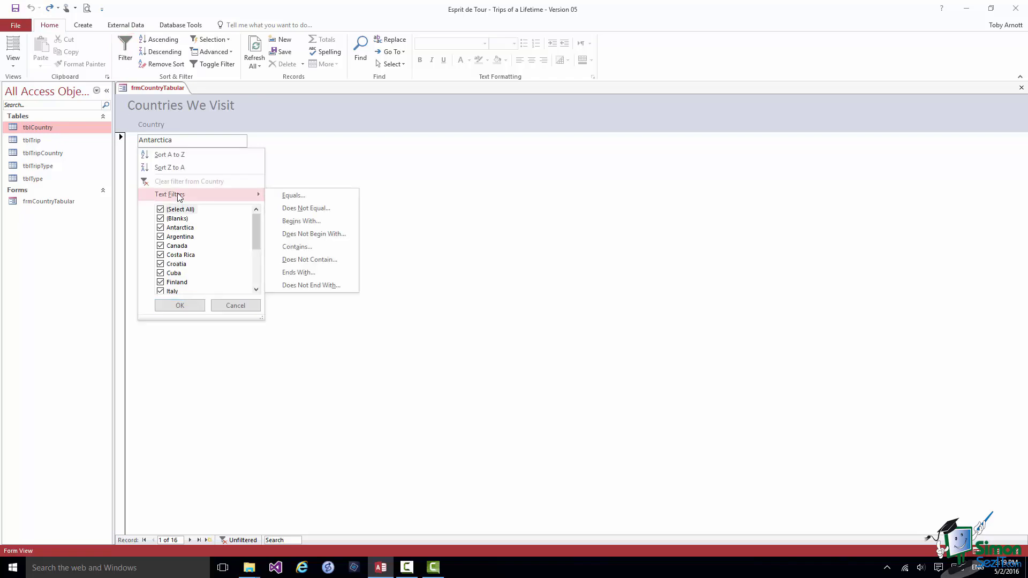
click(300, 219)
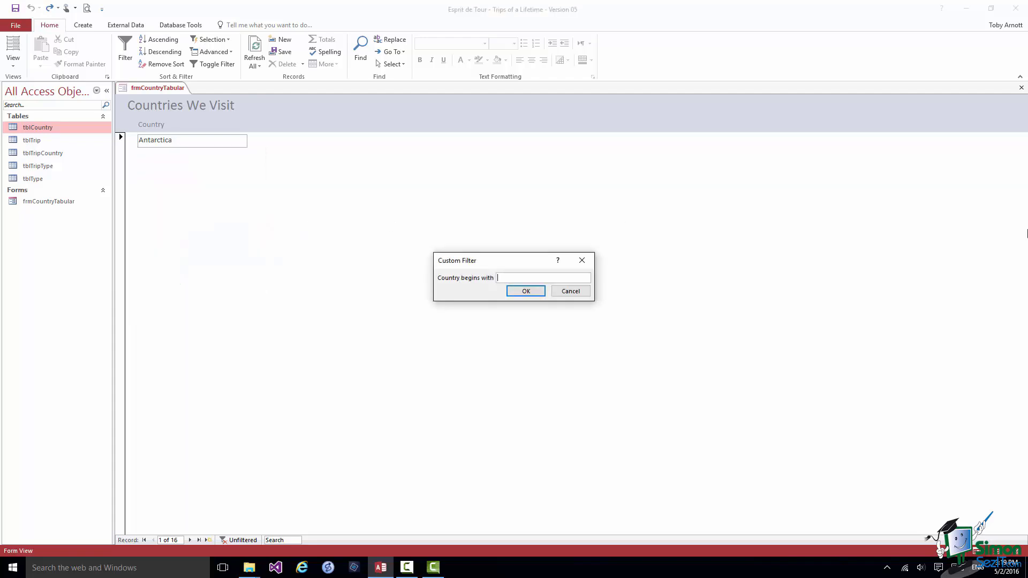
text(C)
click(525, 293)
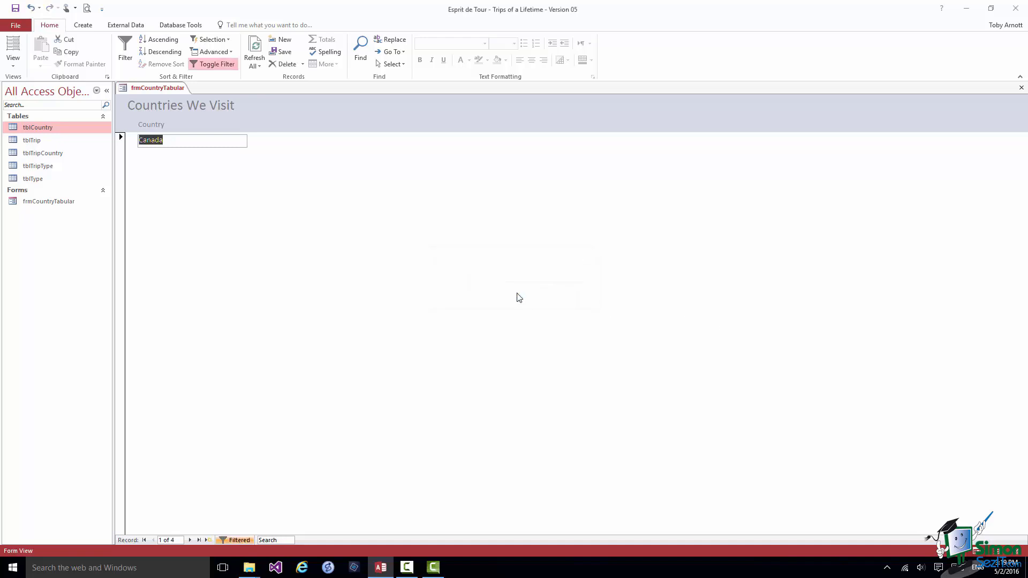
Step: Step forward through the filtered countries to Croatia and remove the filter from the form
click(190, 539)
click(189, 539)
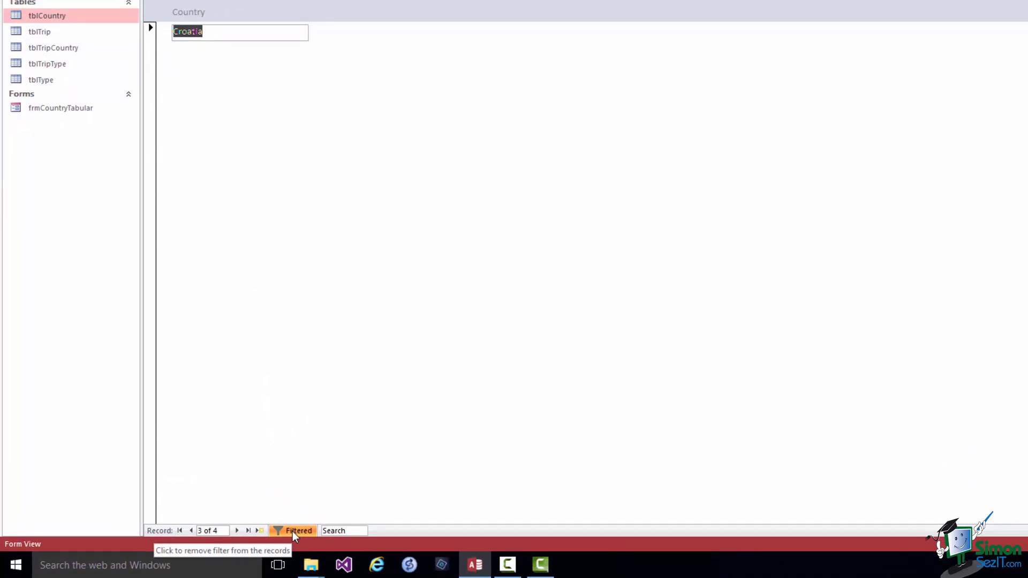
click(292, 530)
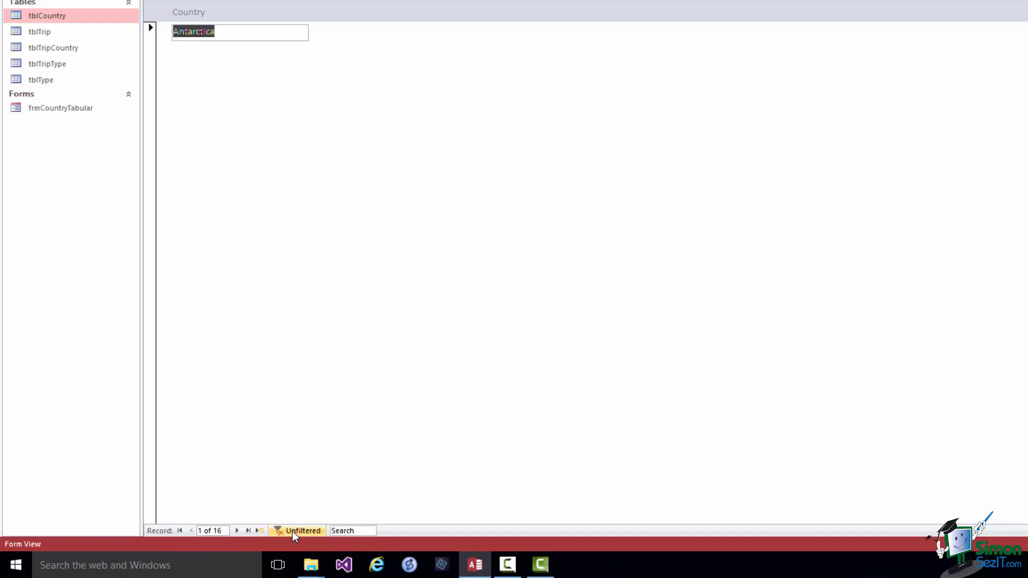
Step: Search the form's records for "Africa" with the record search
click(340, 529)
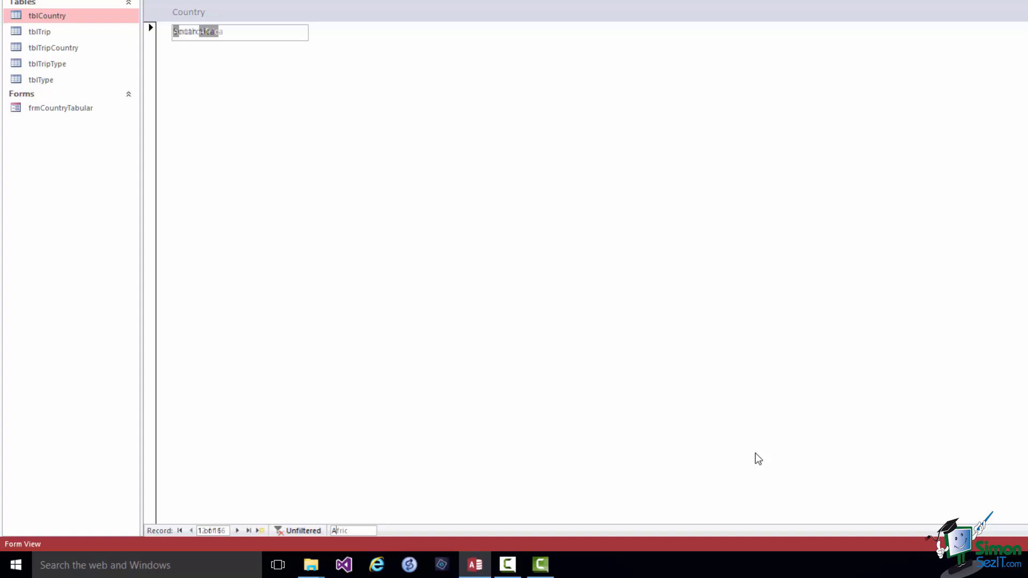
text(a)
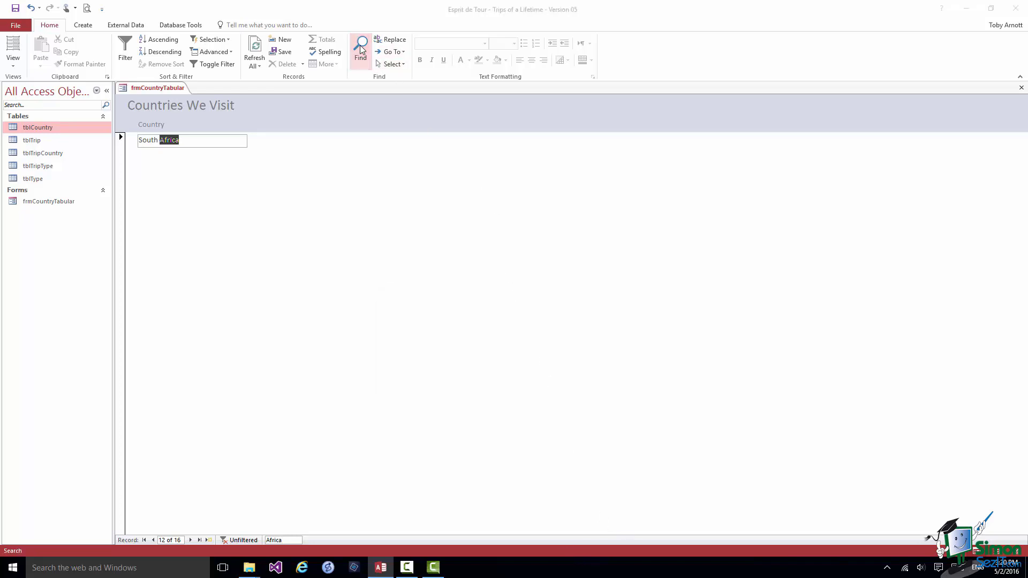
Step: Start a Find for "Africa", set Look In to Current field and review the Match options
click(360, 49)
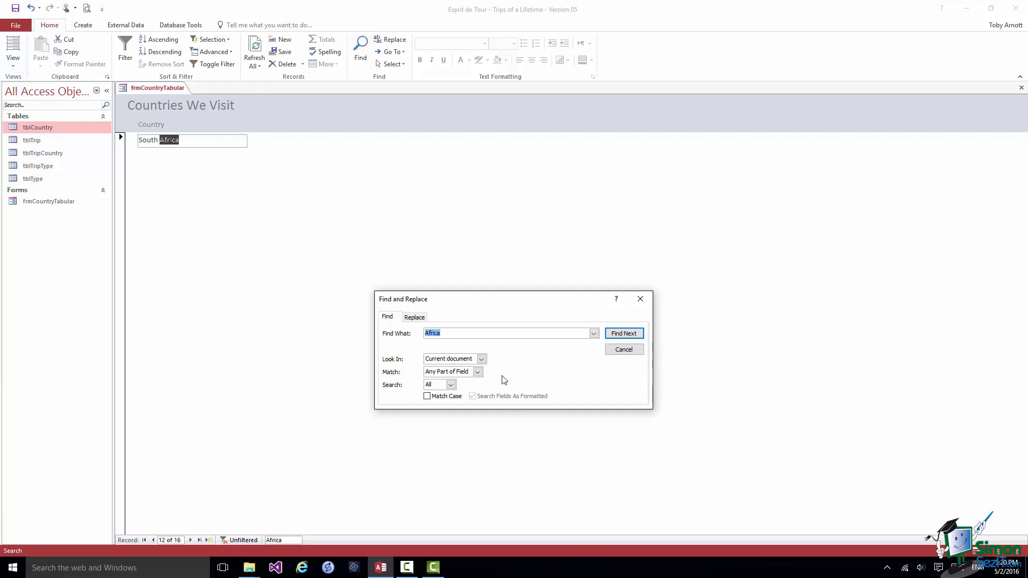
click(481, 358)
click(460, 374)
click(477, 372)
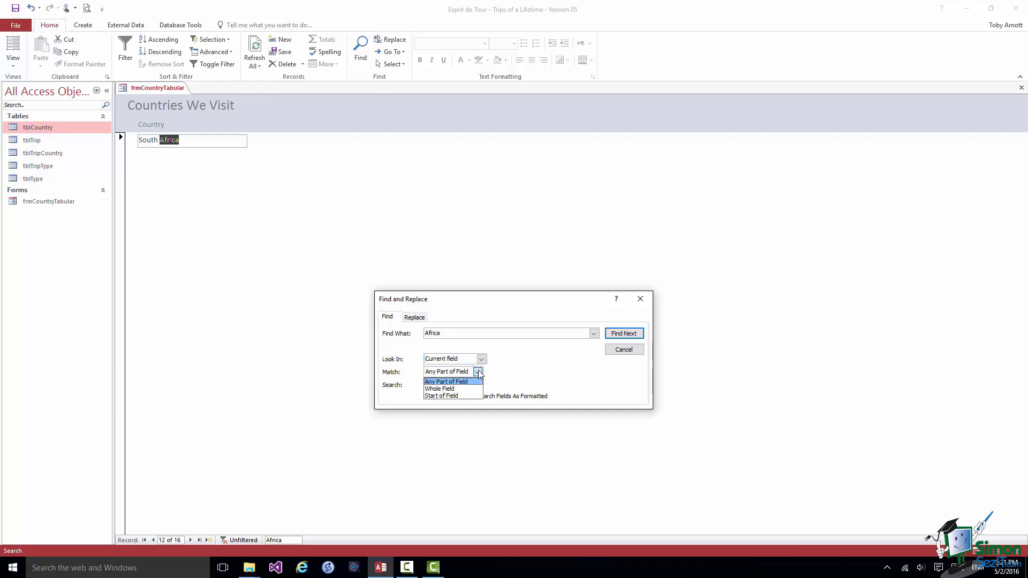
click(554, 371)
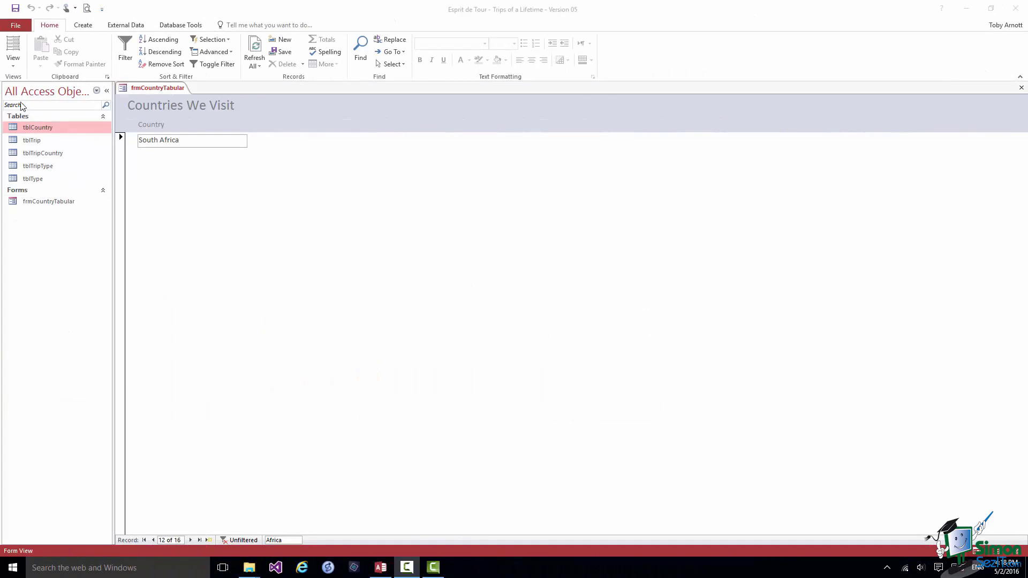
Step: Check which views the form offers and switch it to Design View
click(14, 66)
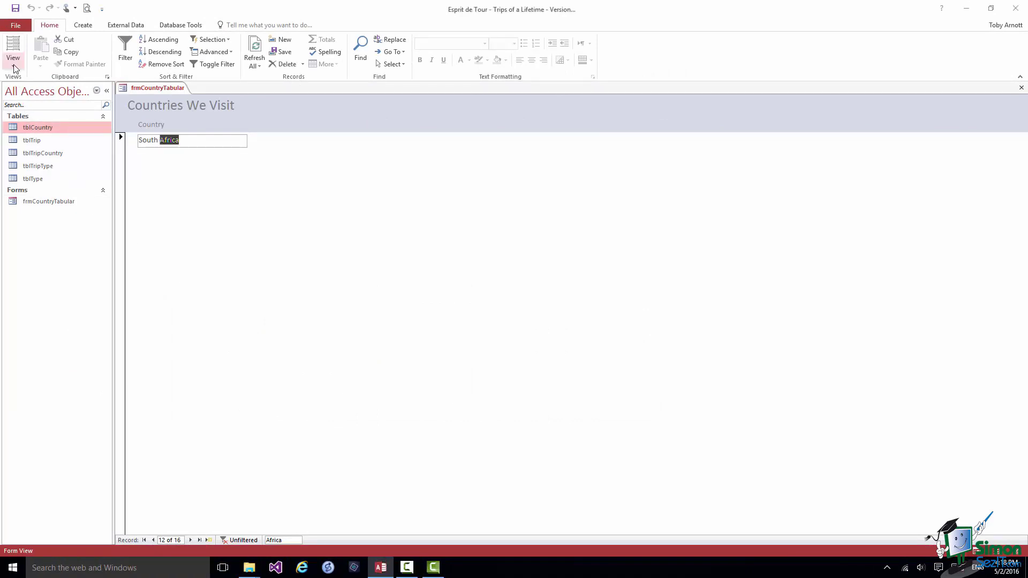
click(14, 66)
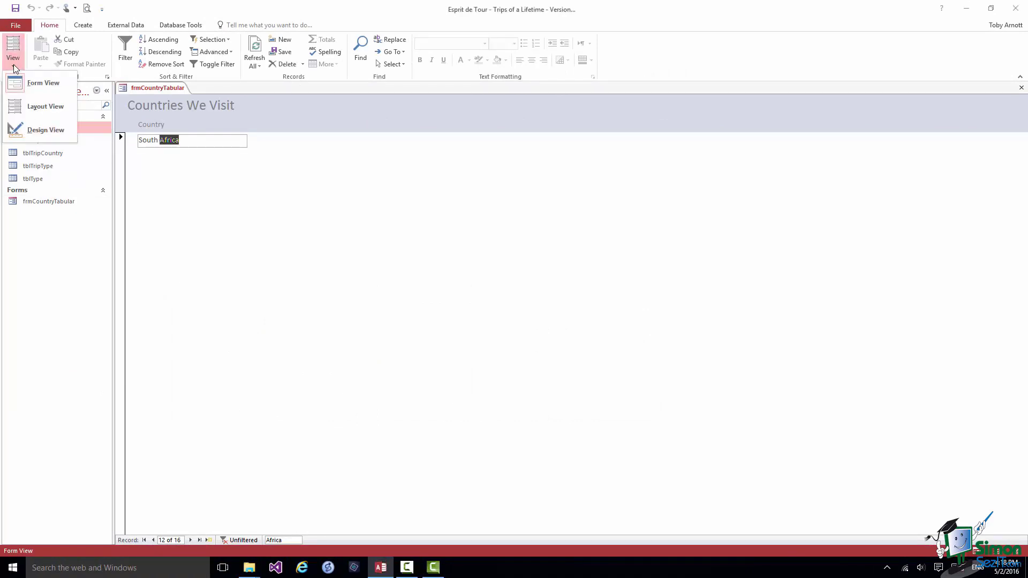
click(21, 83)
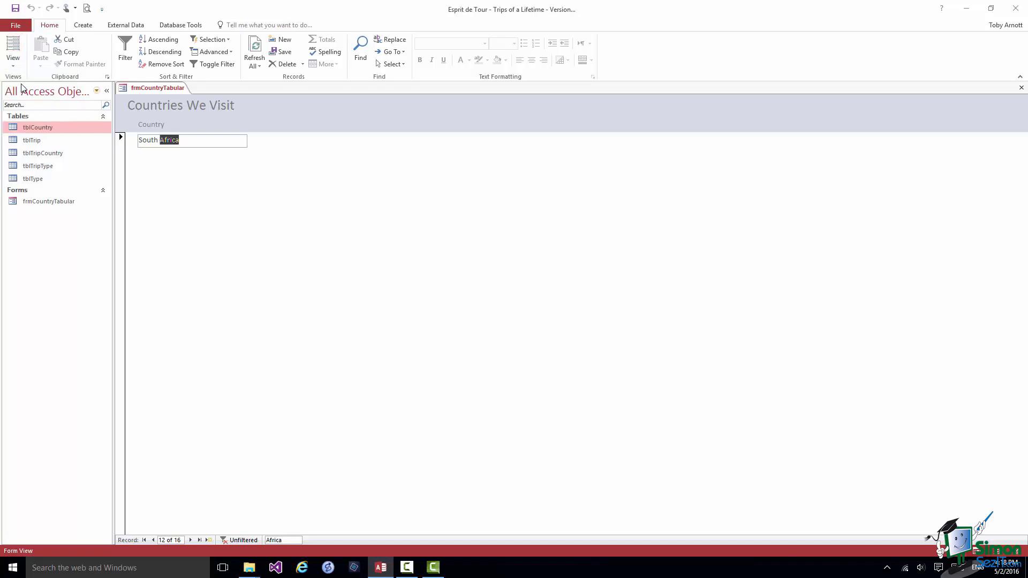
click(13, 65)
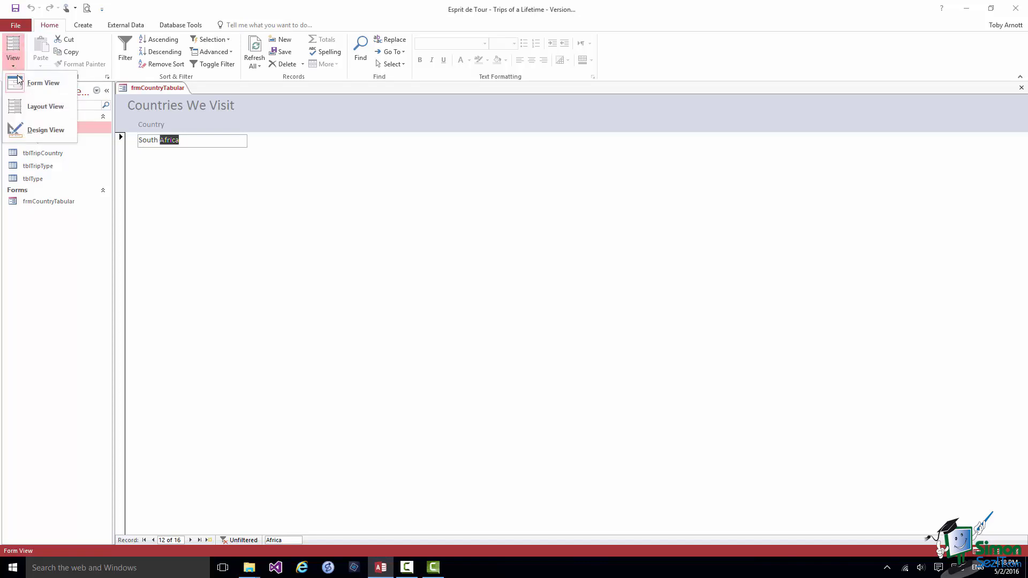
click(30, 124)
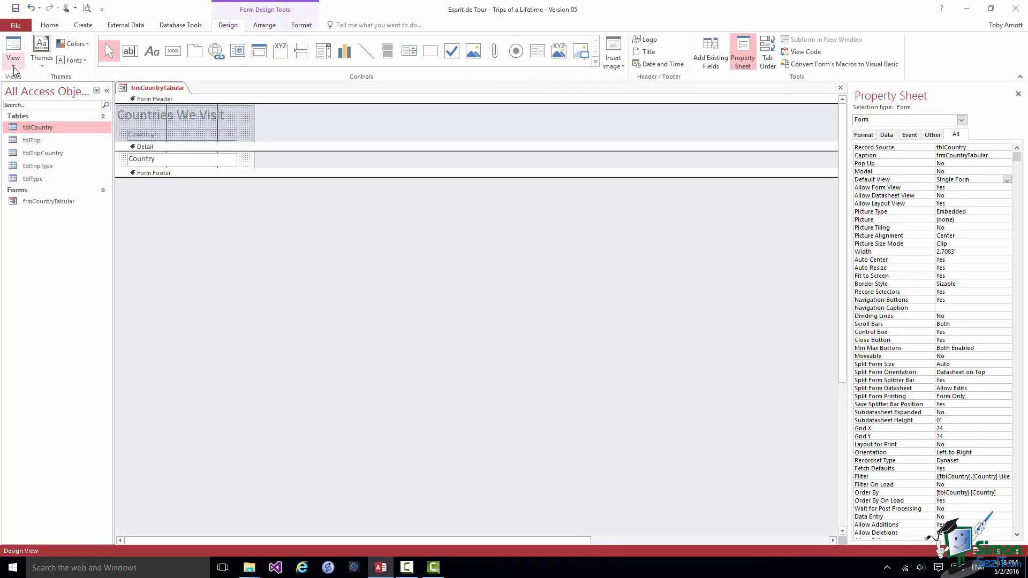
Step: Display the form in Layout View, check the views offered there and return to Design View
click(14, 68)
click(30, 106)
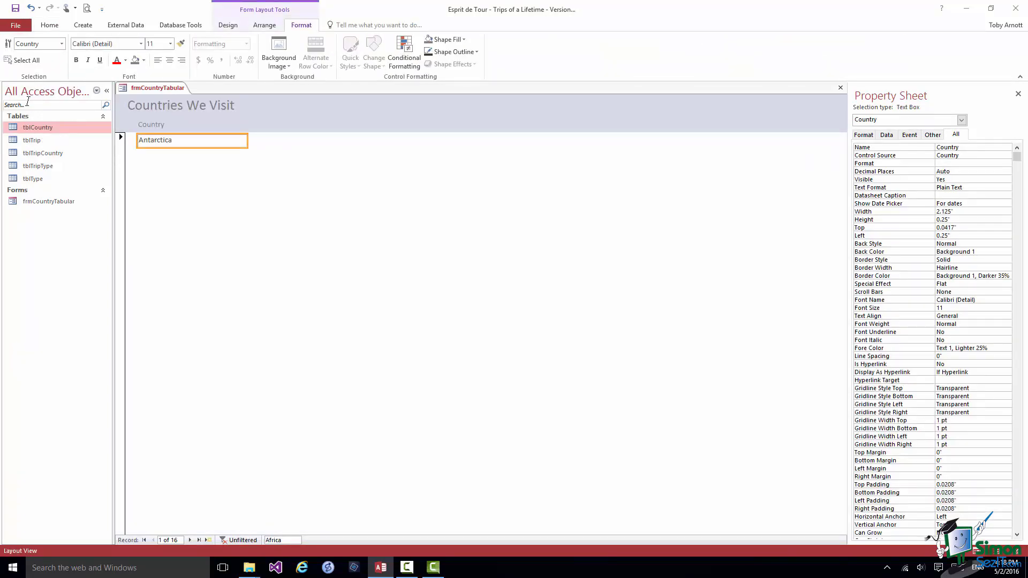
click(51, 25)
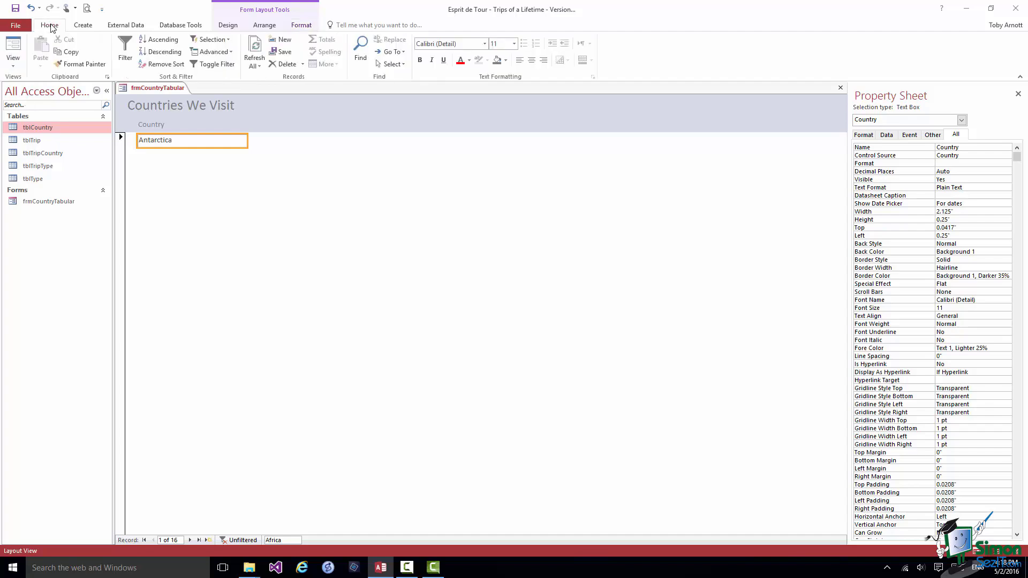
click(13, 66)
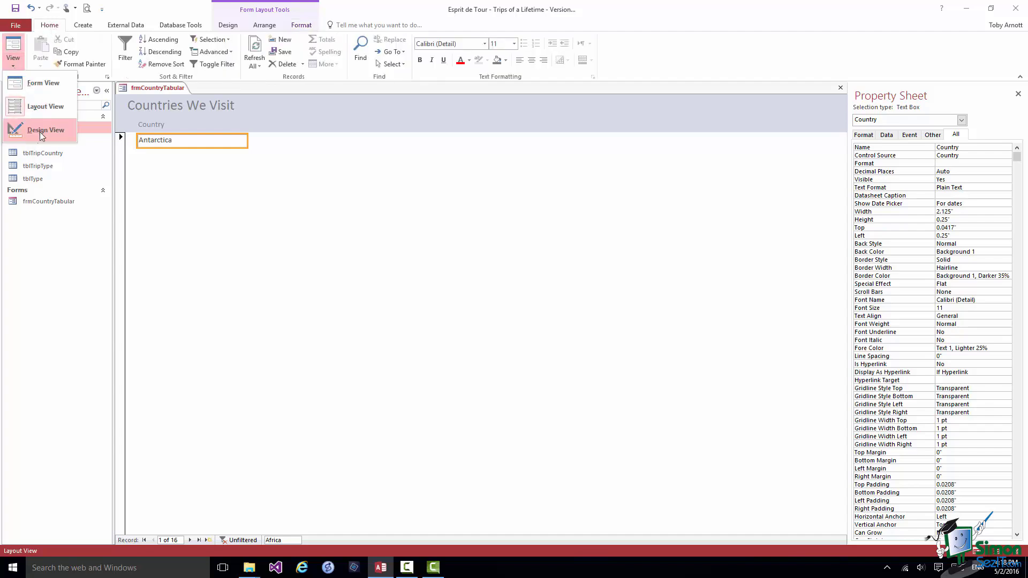
click(39, 132)
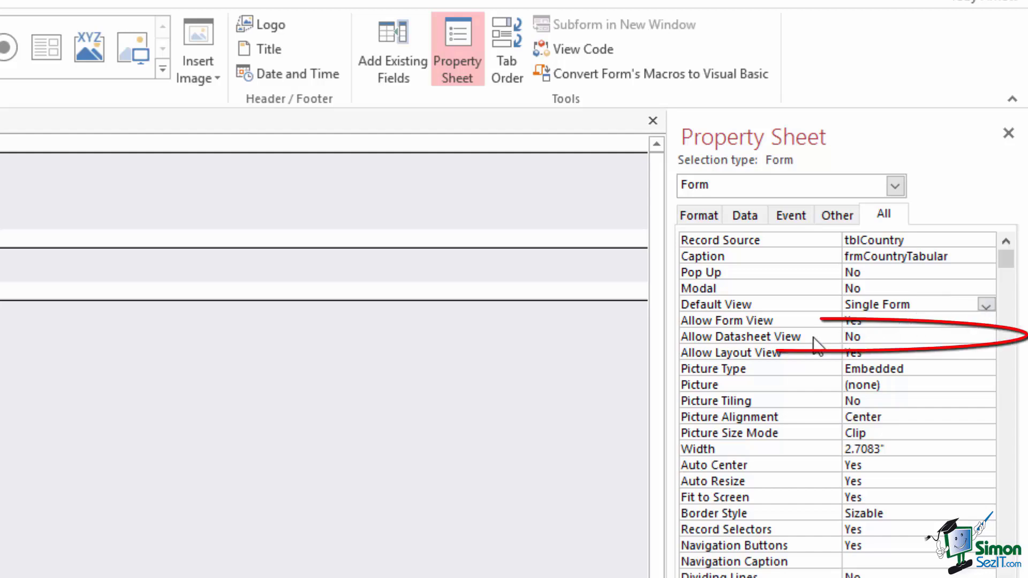
Step: Set the form's Allow Datasheet View property to Yes and display the form in Datasheet View
click(876, 335)
click(986, 337)
click(911, 357)
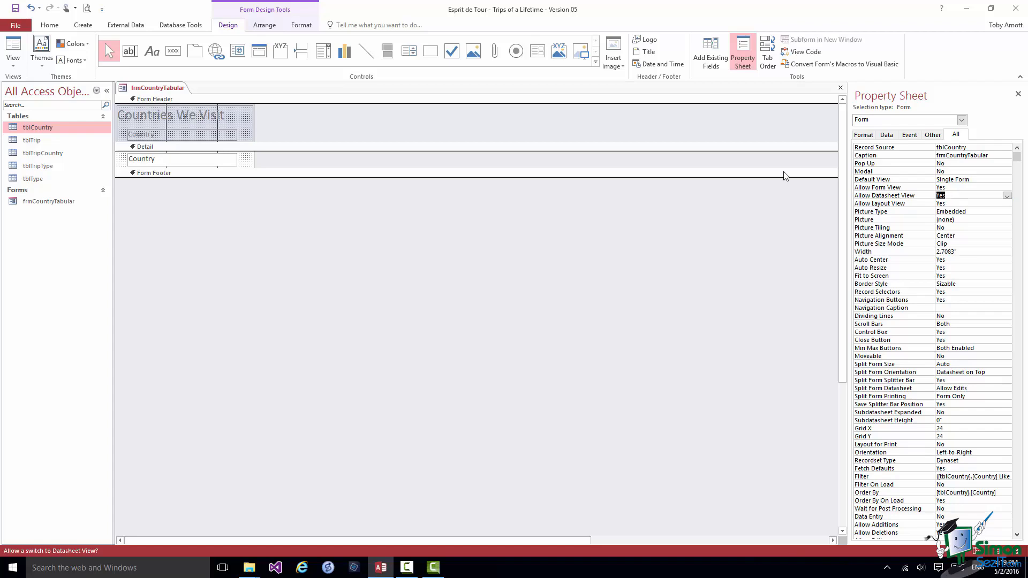
click(13, 68)
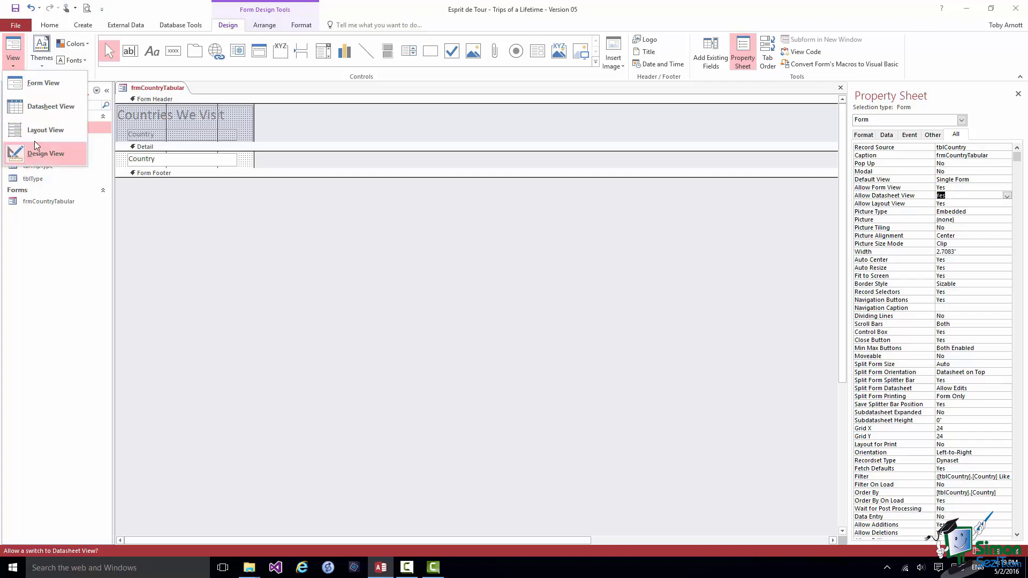
click(40, 104)
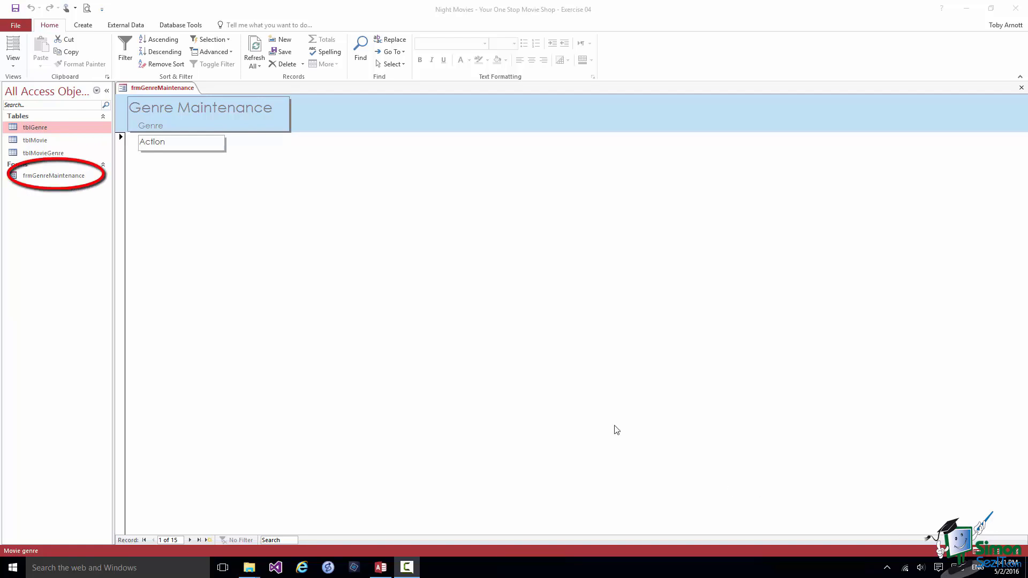
Step: Collapse the Navigation Pane beside the Genre Maintenance form and check the form's view options
click(107, 91)
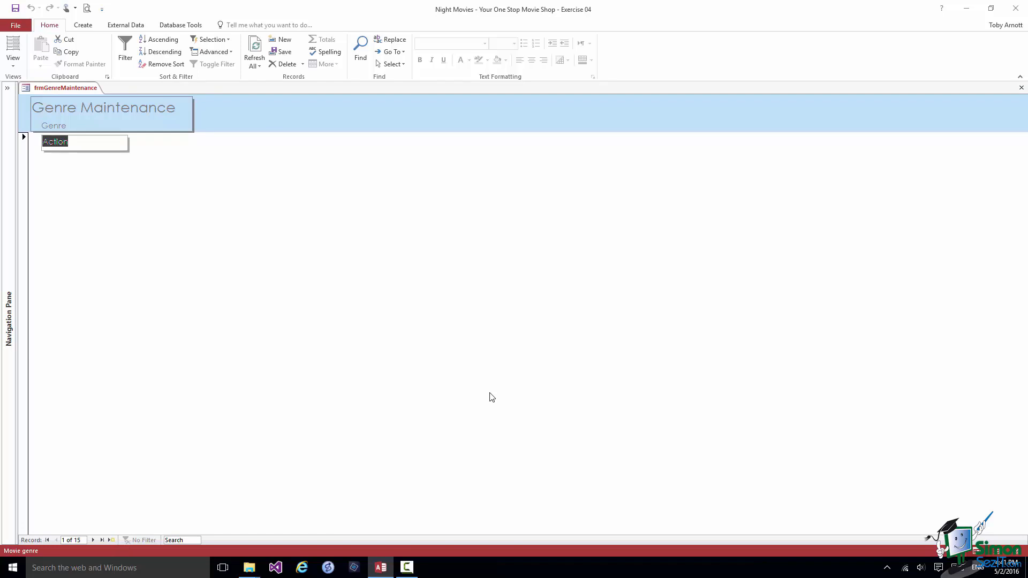
click(13, 69)
click(71, 84)
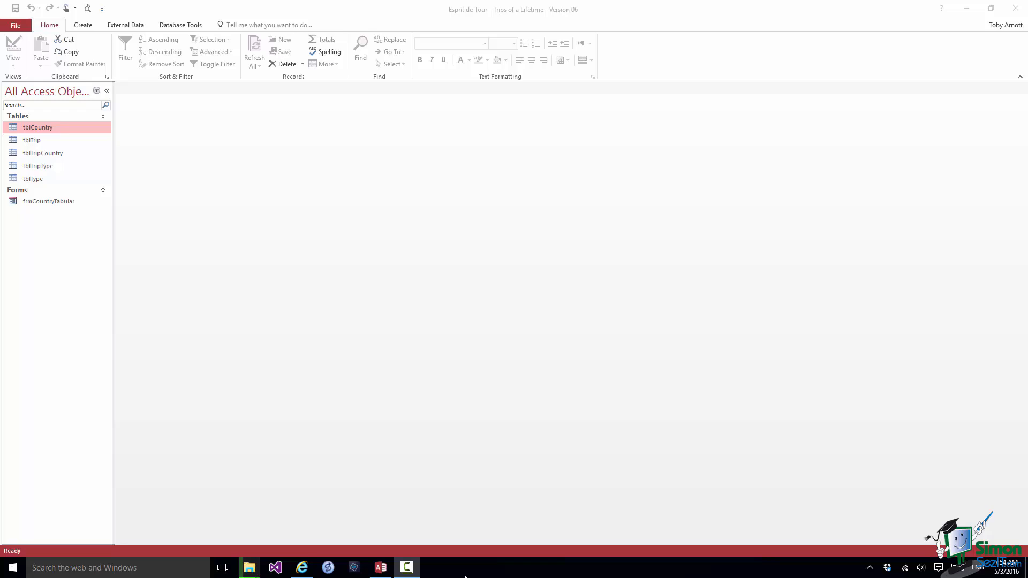
Step: Rename the form frmCountryTabular as frmCountryMaintenance
click(62, 202)
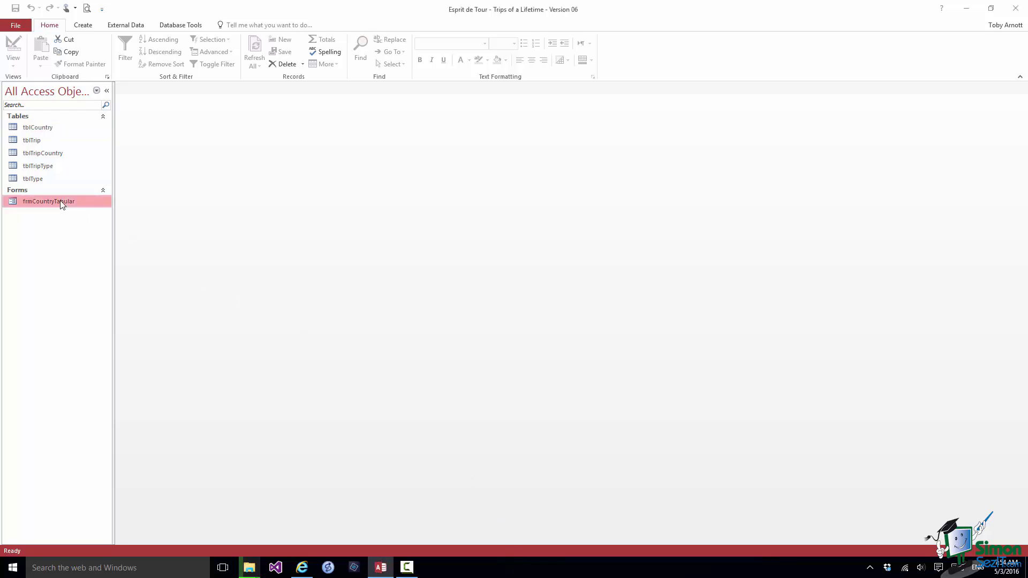
right_click(60, 202)
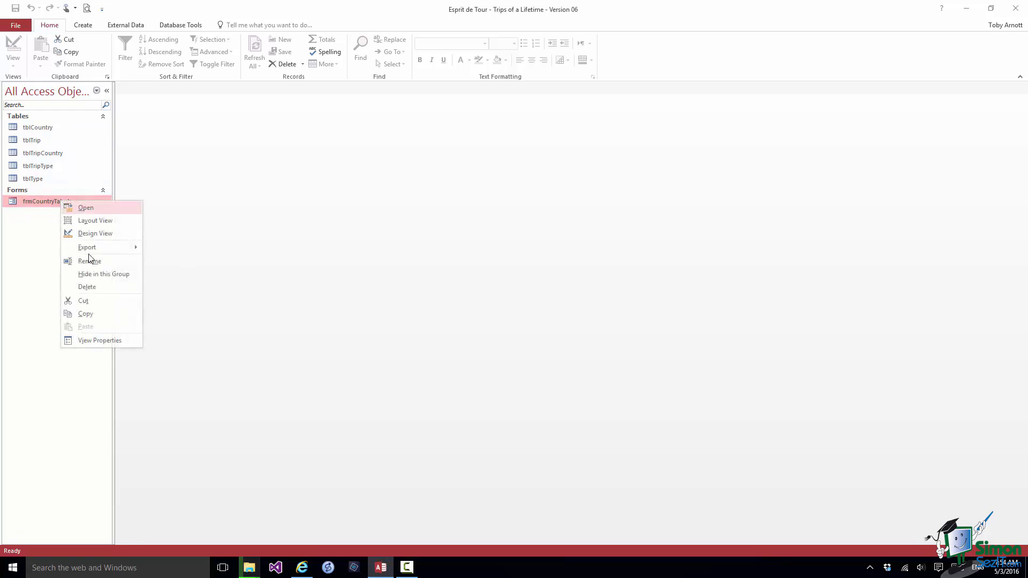
click(90, 261)
text(frmCountryMaintenance)
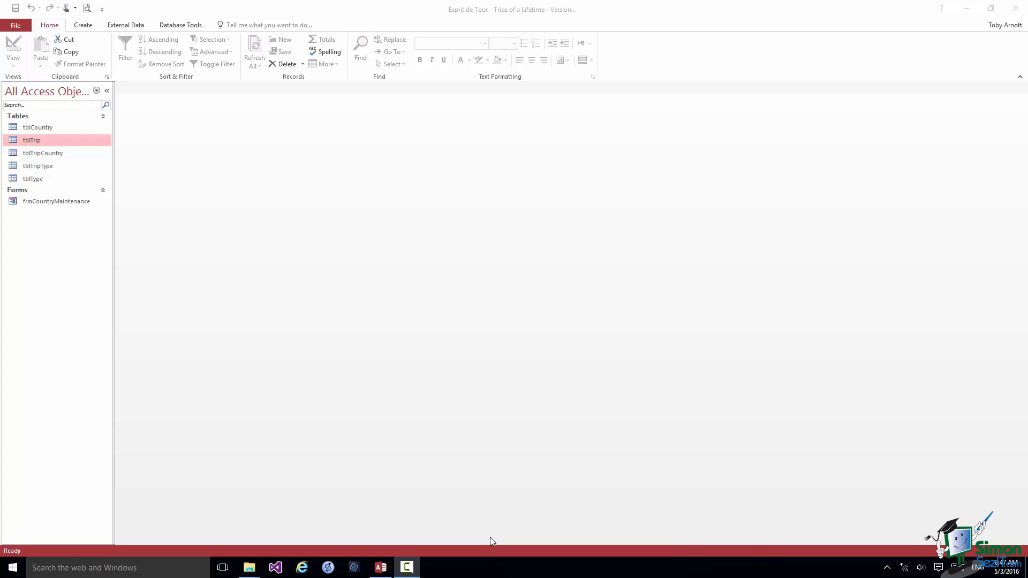
Step: Create a form from the tblTrip table with the Form tool and display it in Form View
click(83, 25)
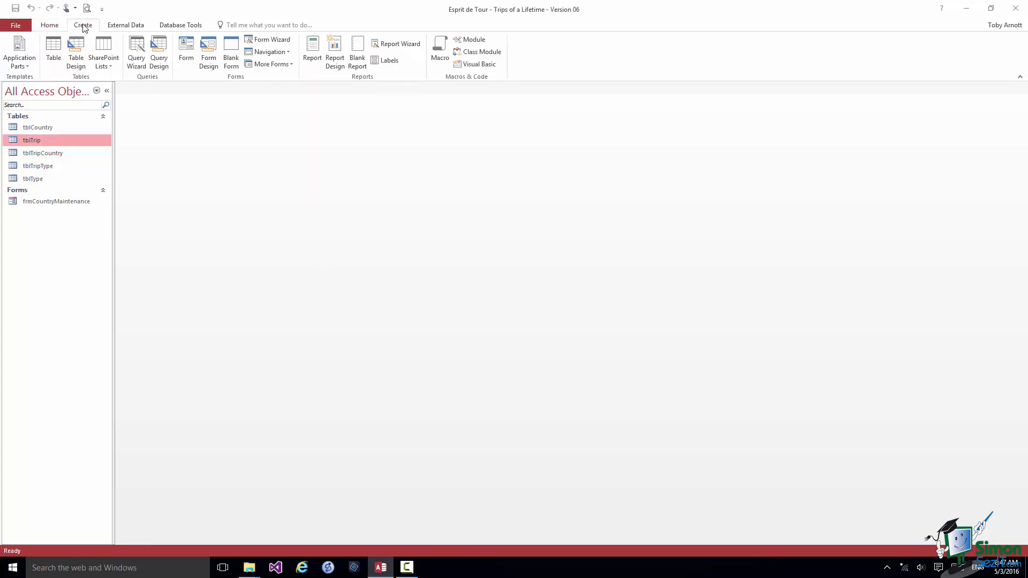
click(188, 59)
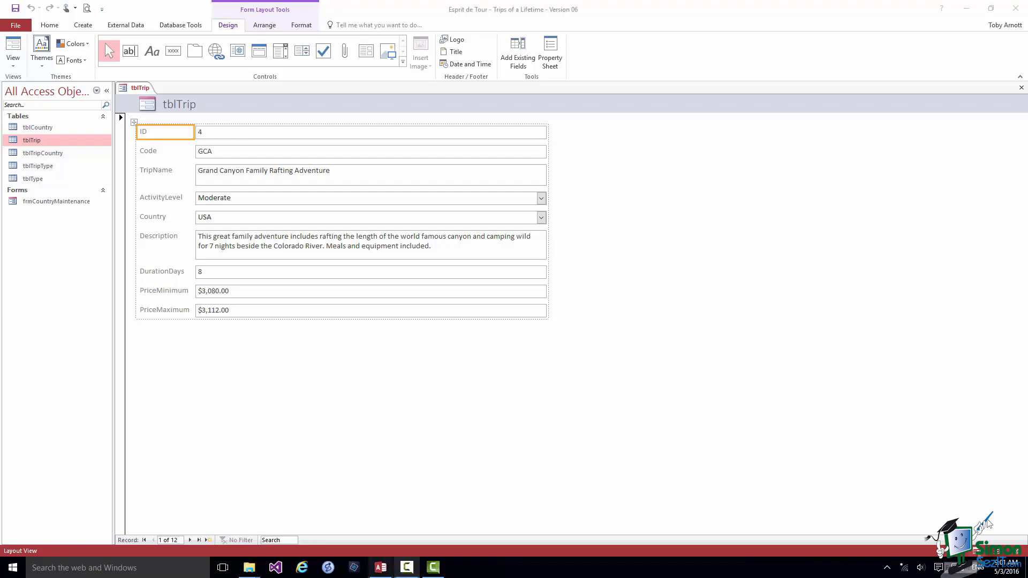
click(979, 553)
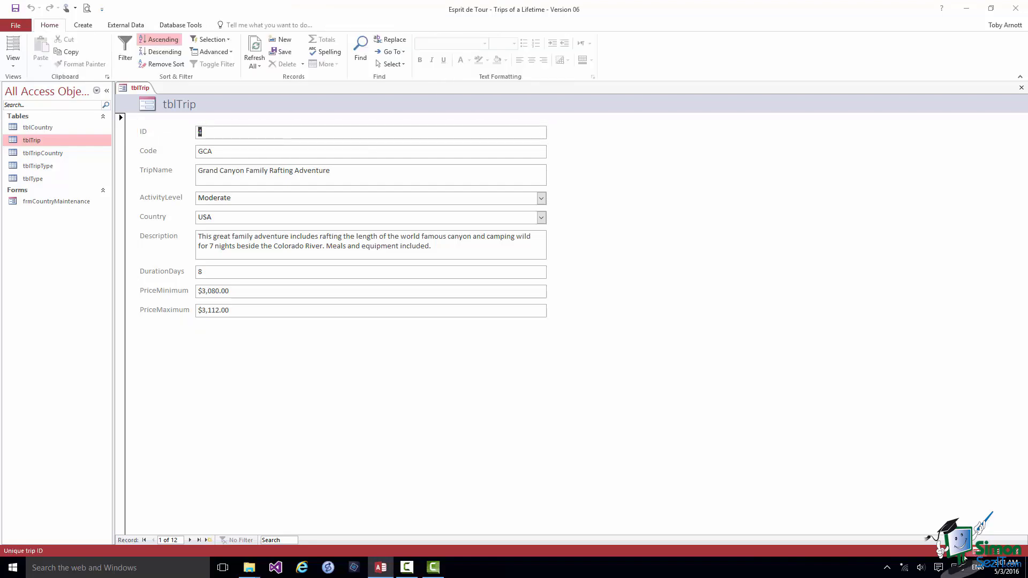
Step: Step forward through the trip records to the Costa Rica Multi Activity trip
click(190, 539)
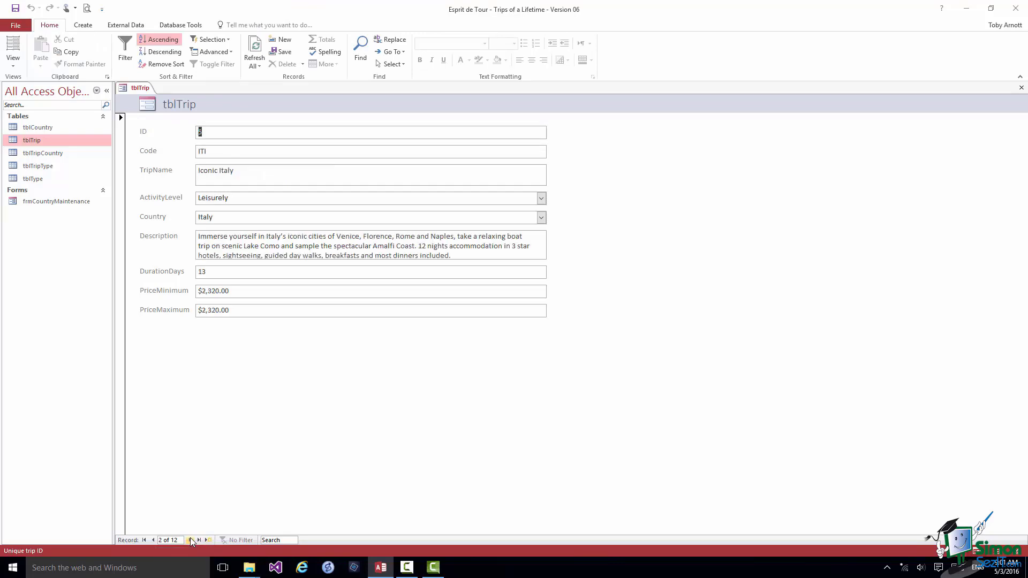
click(191, 539)
click(190, 540)
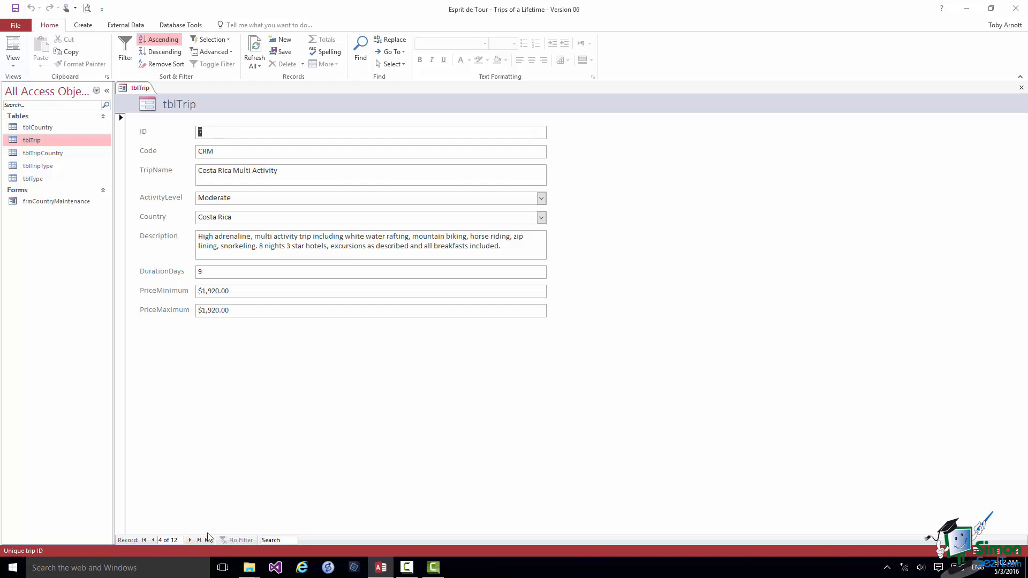
Step: Examine the ActivityLevel and Country choice lists of the Costa Rica trip, then enter its Description field
click(541, 199)
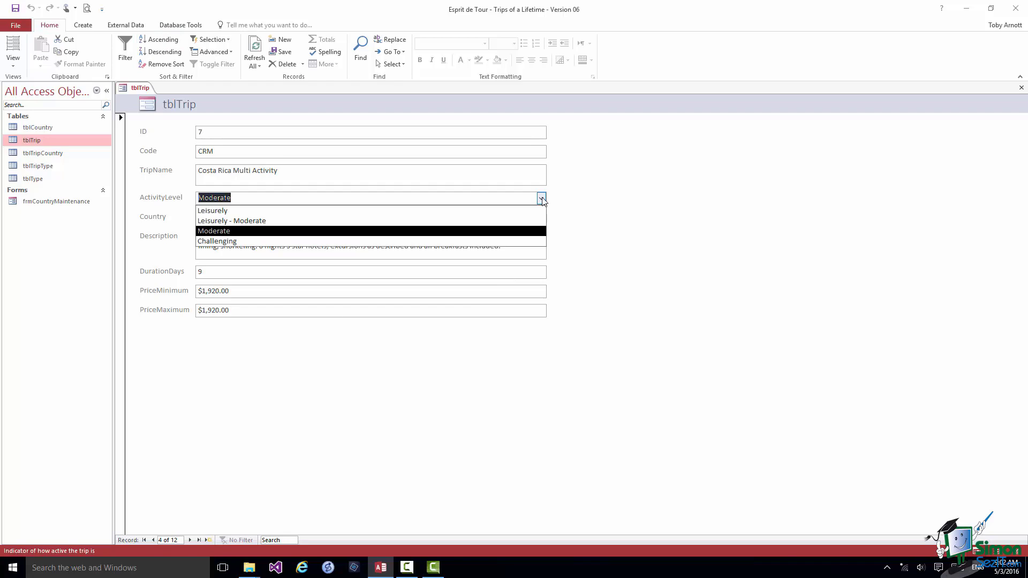
click(581, 203)
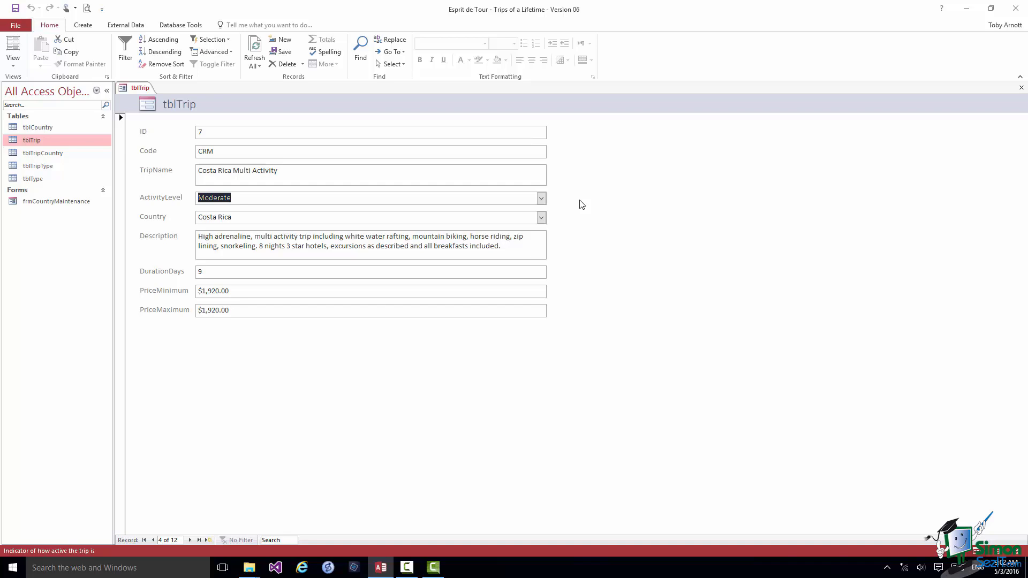
click(542, 217)
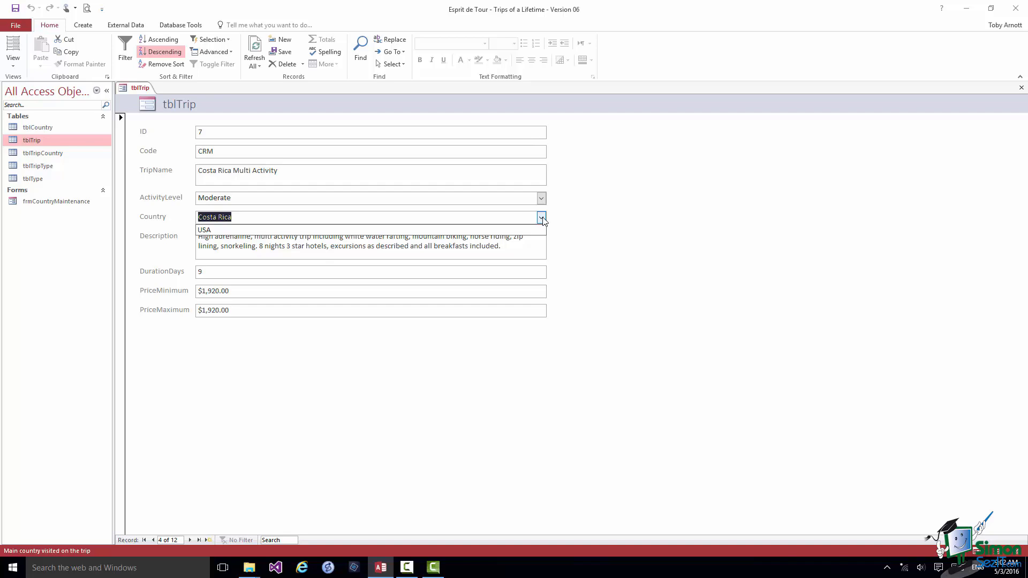
click(566, 221)
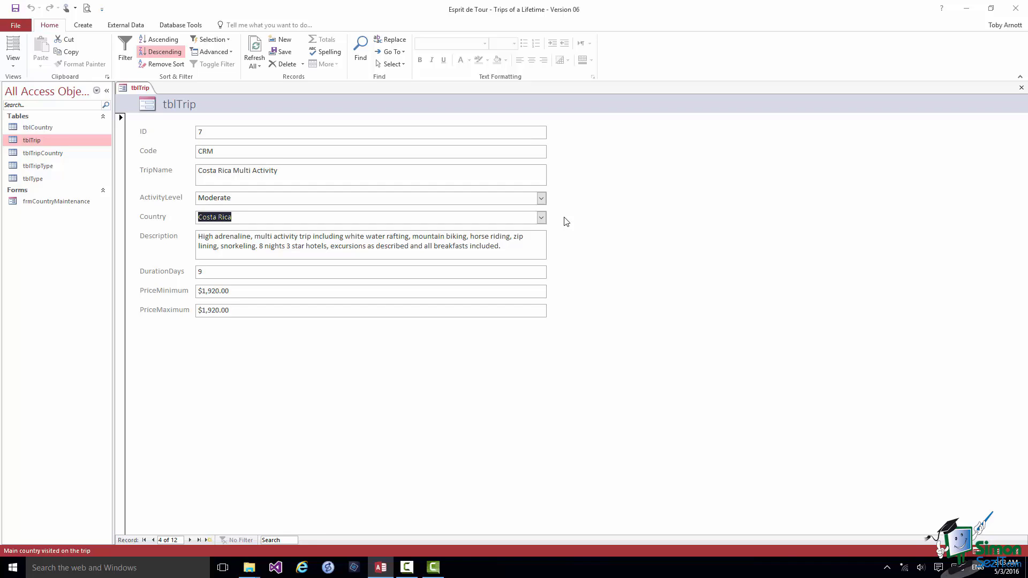
click(520, 245)
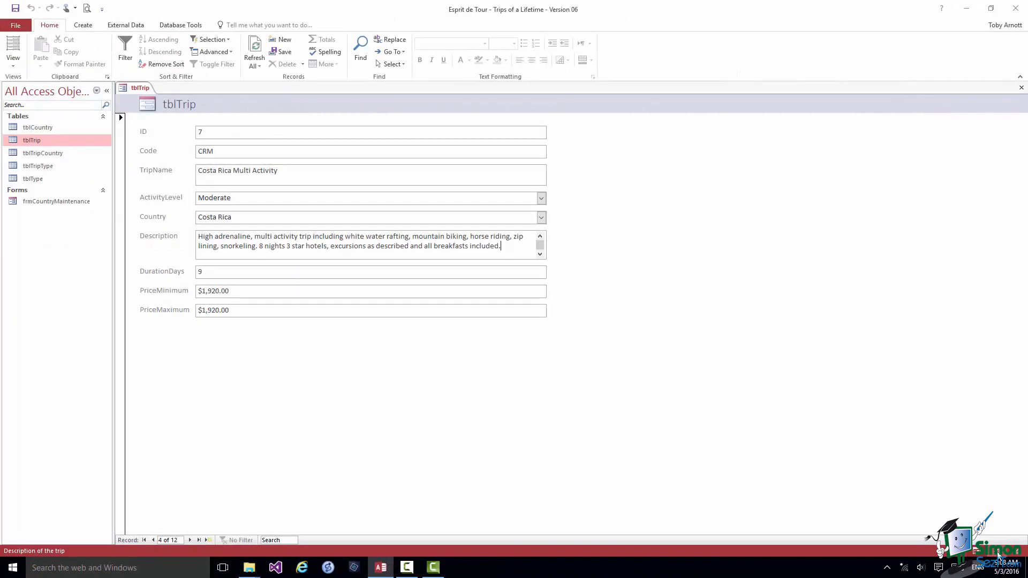
Step: Switch the trip form to Layout View
click(997, 551)
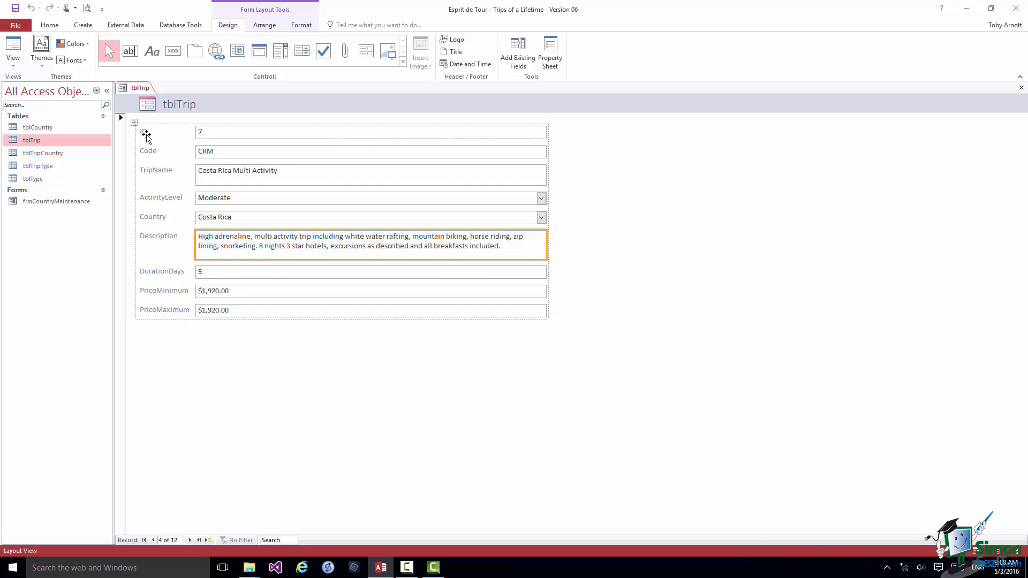
Step: Delete the ID text box together with its label from the trip form layout
click(133, 122)
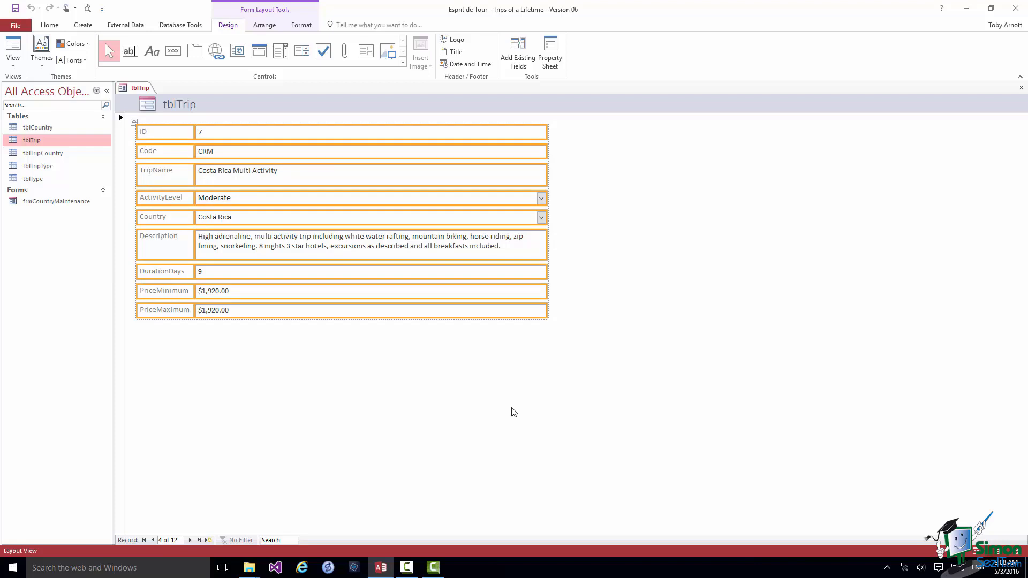
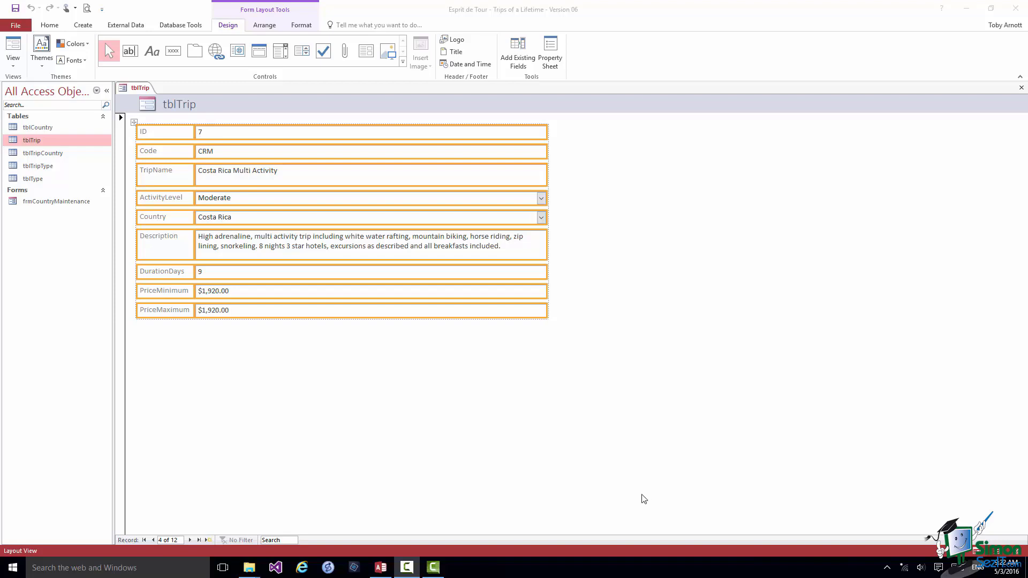
click(200, 134)
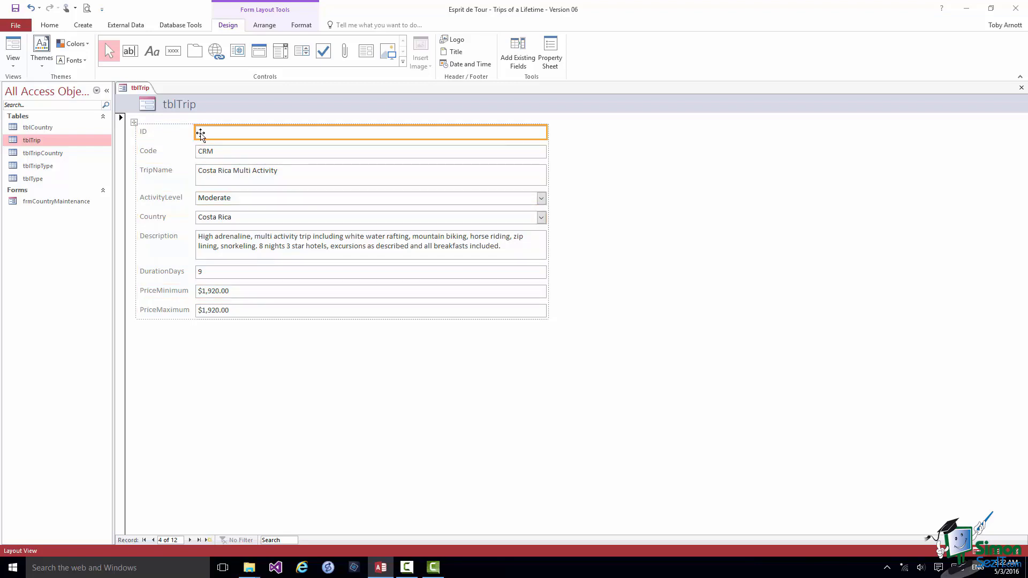
ctrl+click(148, 132)
key(Delete)
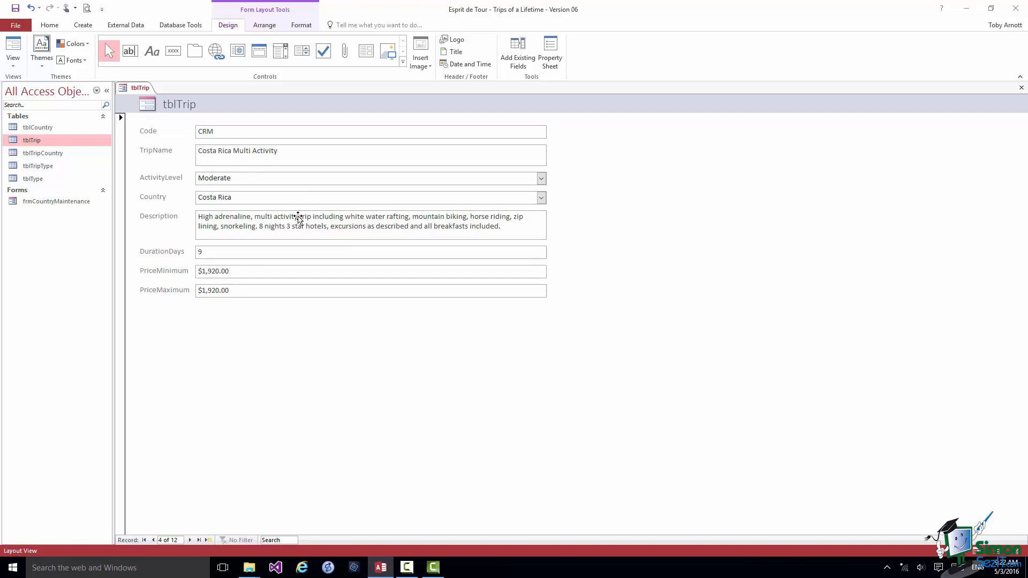
Step: Insert an empty row above the Code row and split its wide cell horizontally into two
click(173, 137)
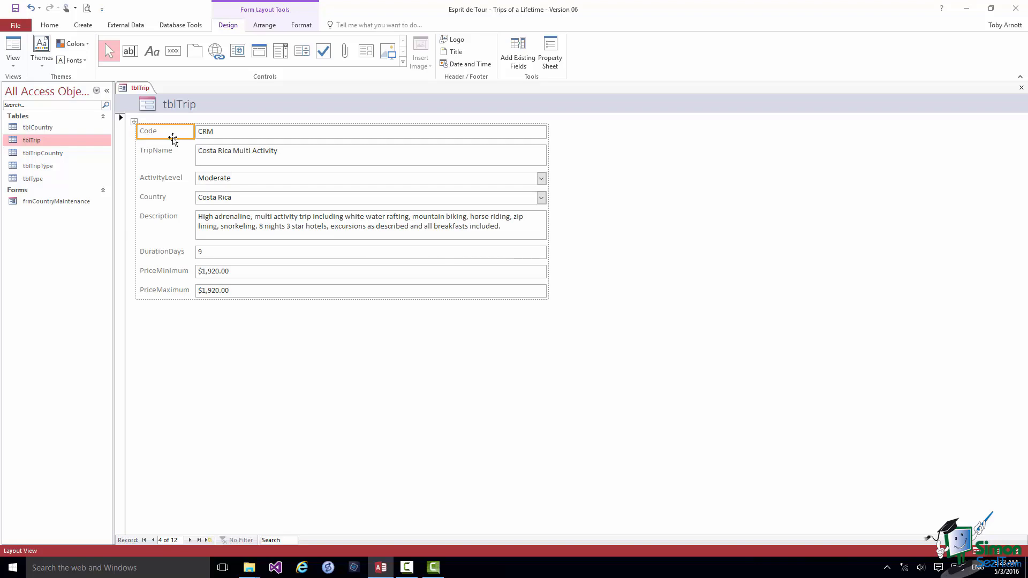
click(266, 25)
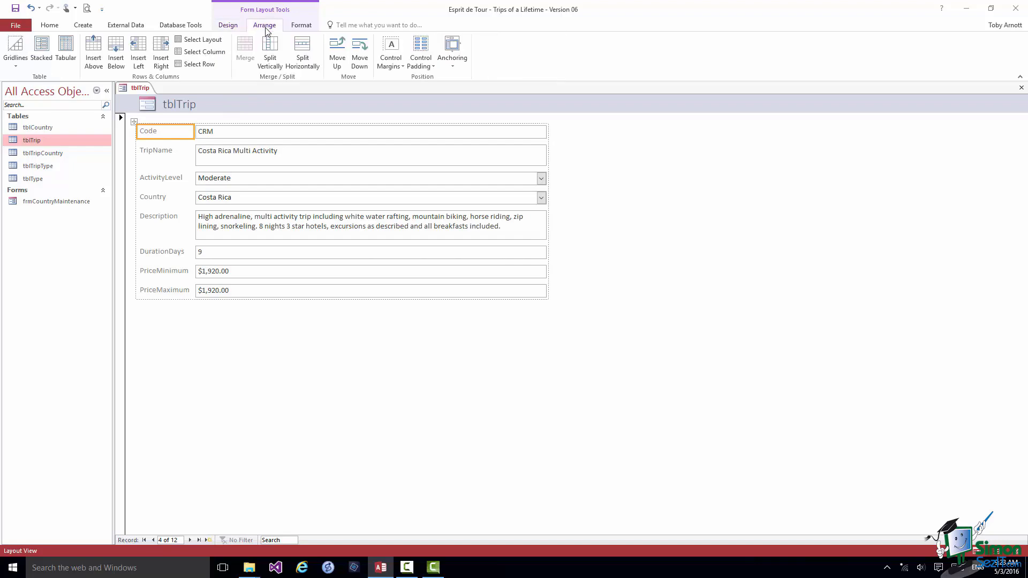
click(94, 53)
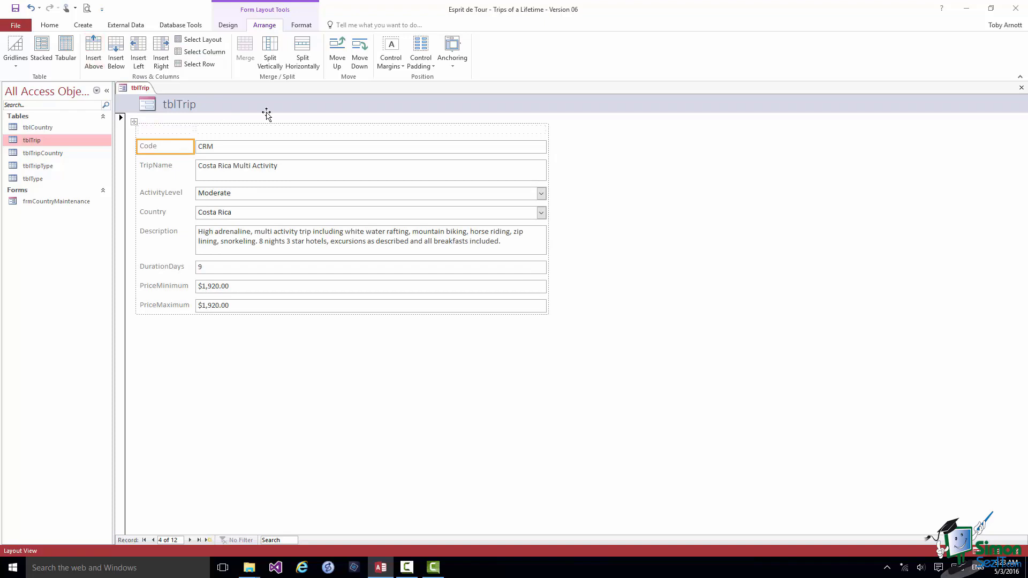
click(330, 131)
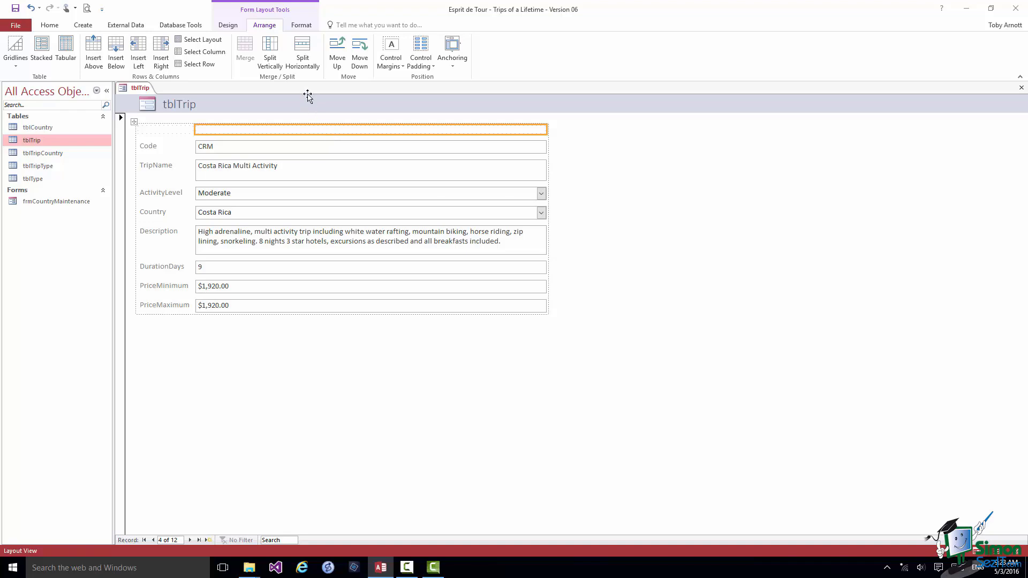
click(304, 52)
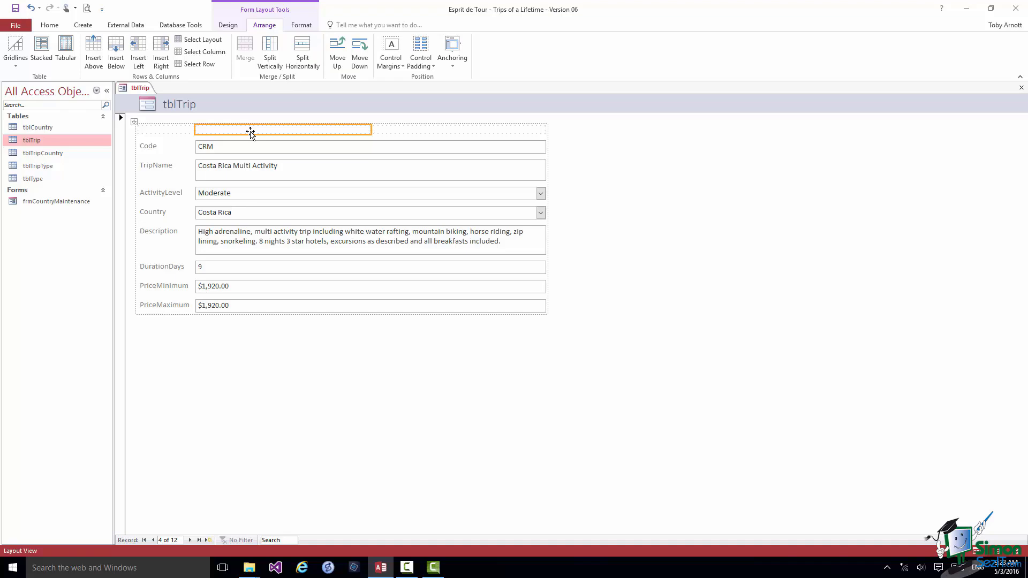
Step: Display the Field List and place the ID and Code fields side by side in the split cells of the new row
click(229, 26)
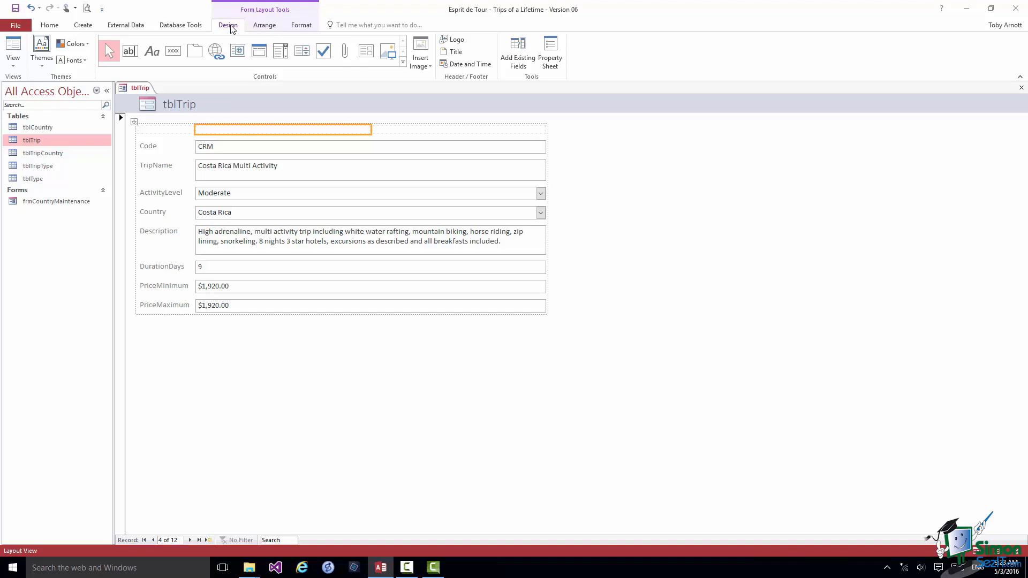
click(522, 59)
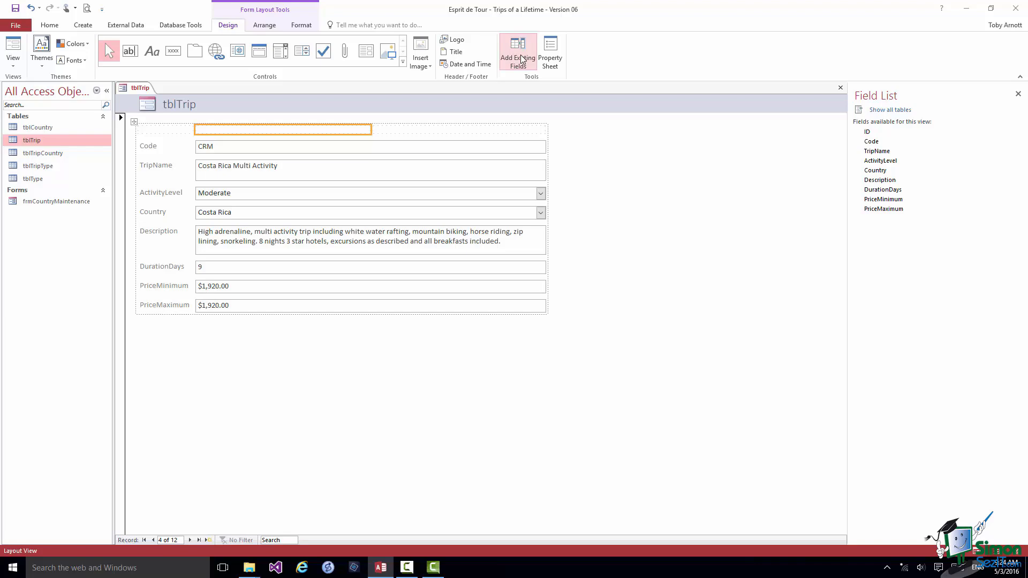
click(871, 133)
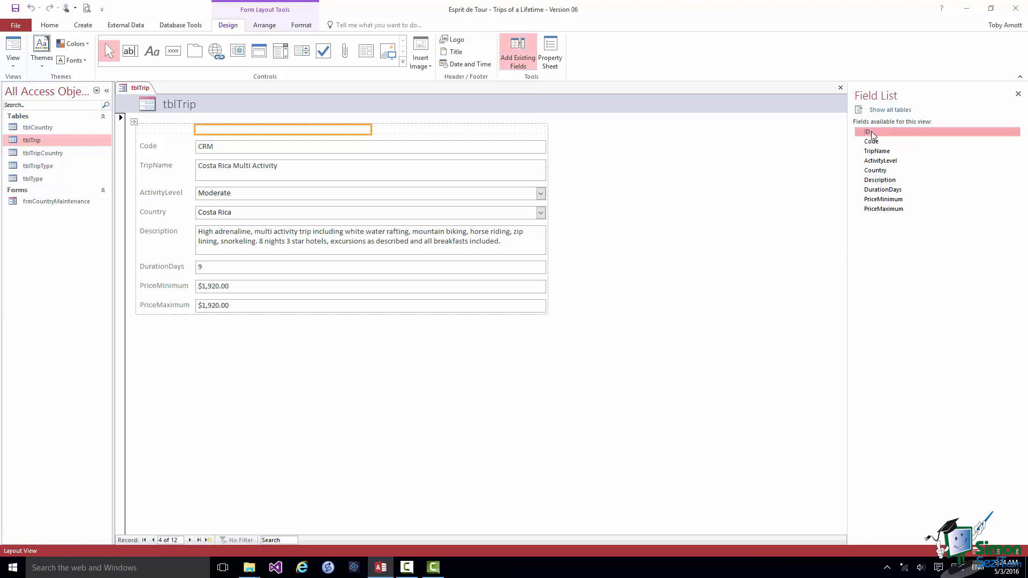
drag(871, 134, 270, 131)
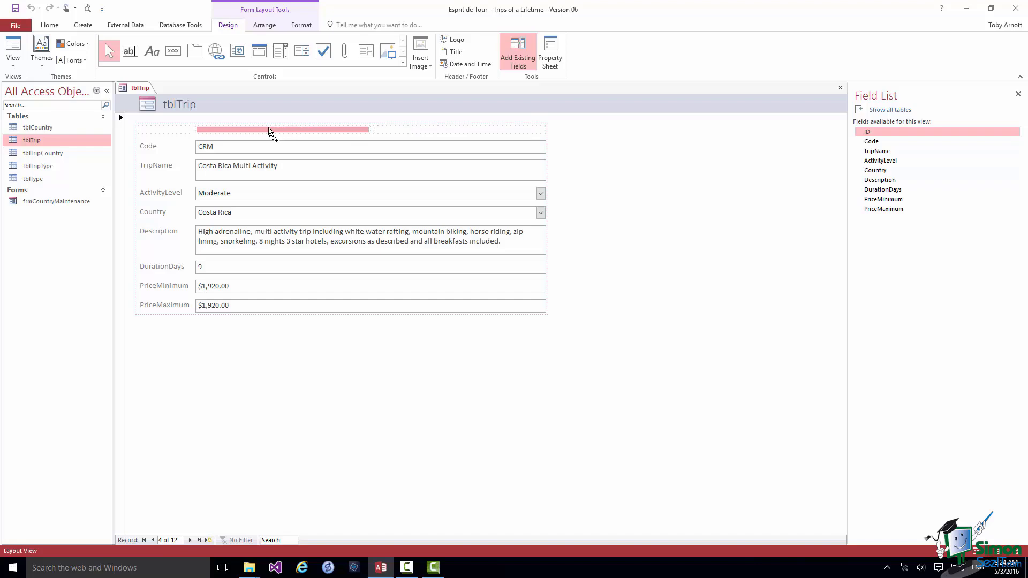
drag(269, 131, 269, 131)
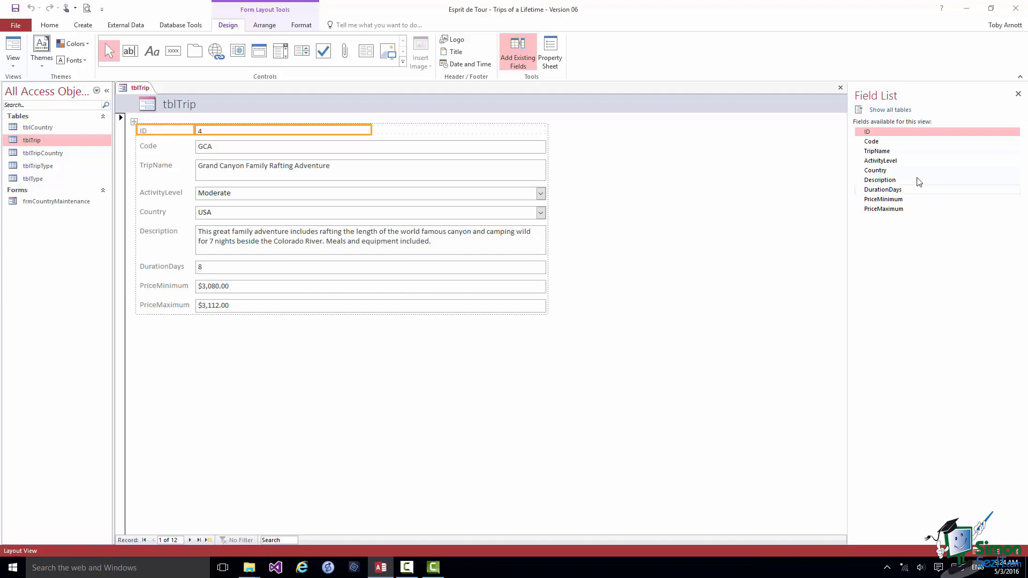
click(876, 143)
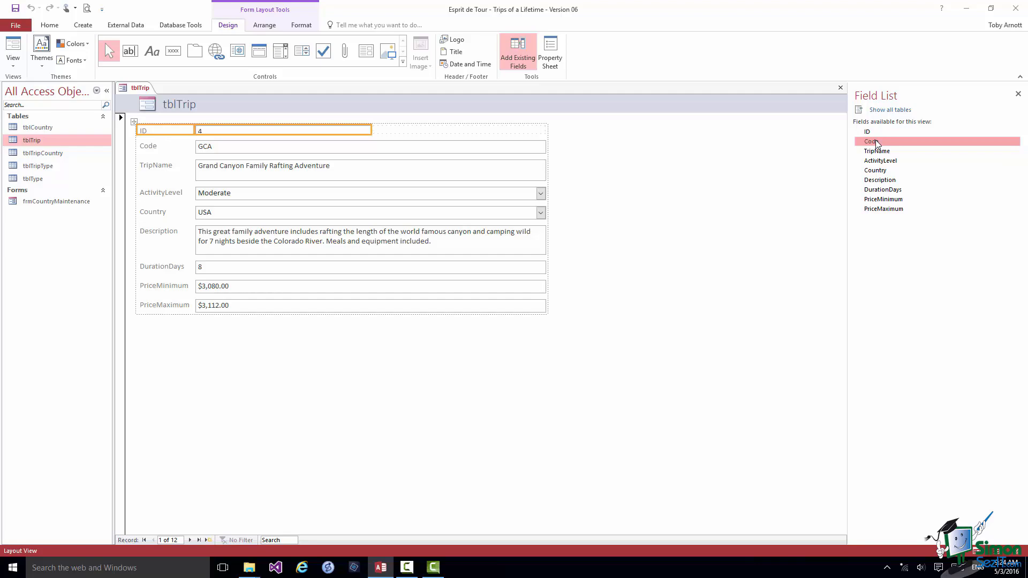
drag(876, 143, 496, 135)
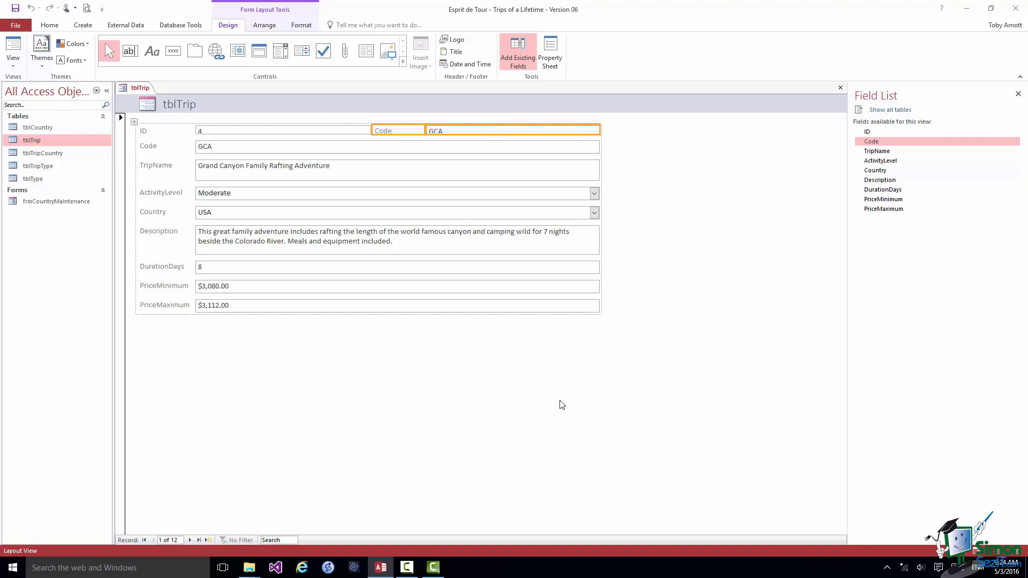
Step: Delete the original Code label and text box in the row above TripName
click(152, 152)
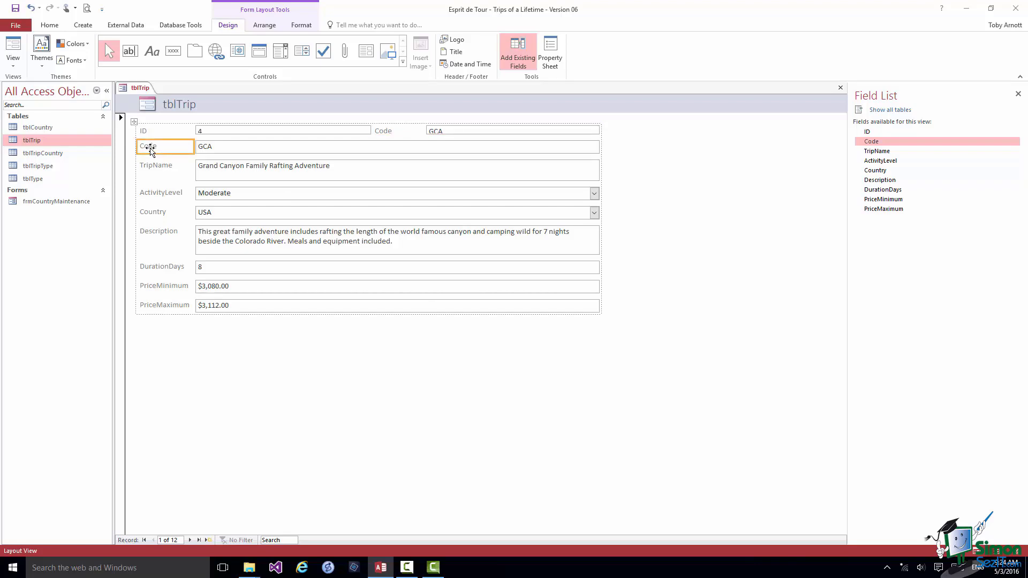
shift+click(219, 150)
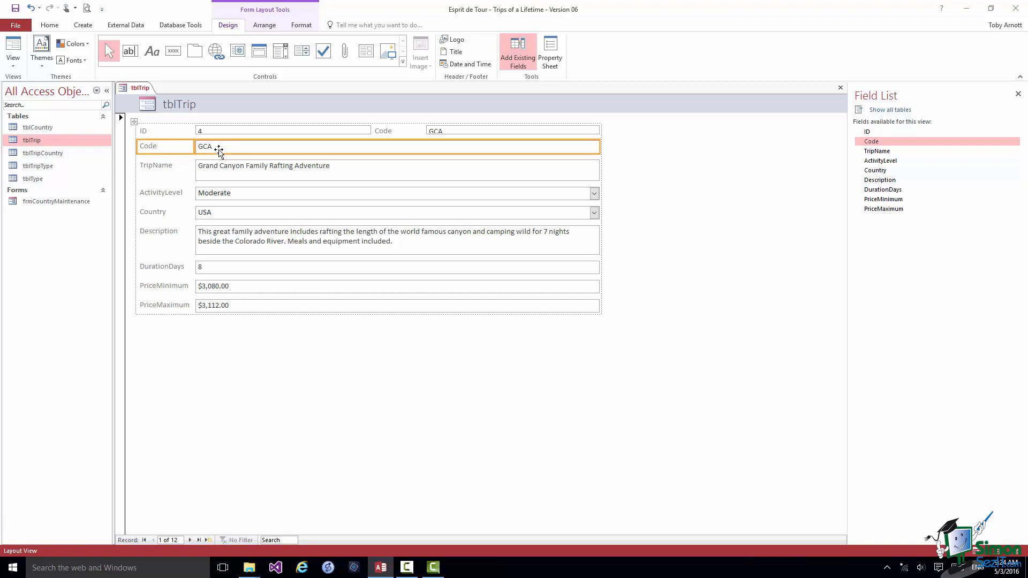
key(Delete)
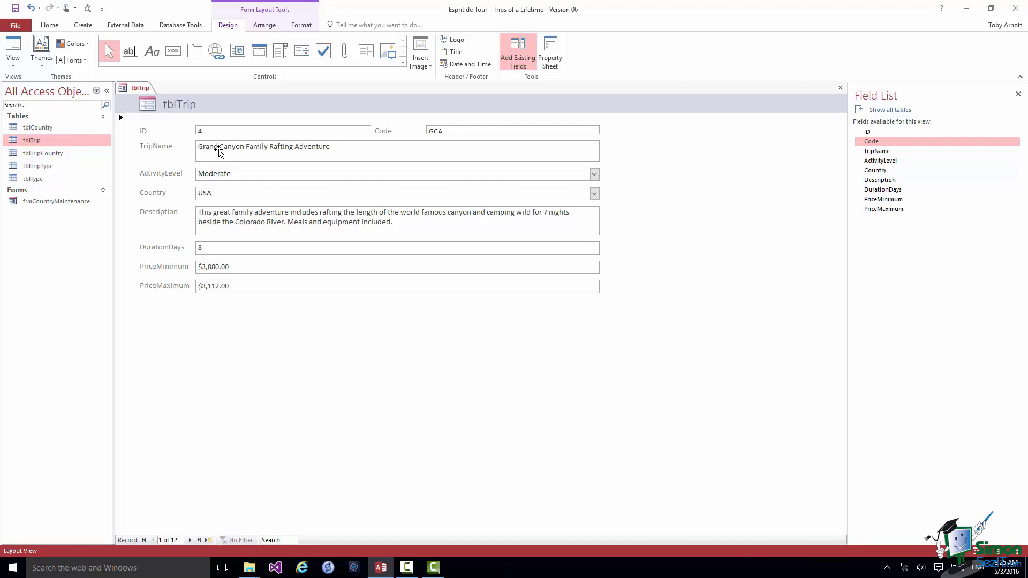
Step: Increase the height of the row holding ID and Code, and close the Field List
click(218, 130)
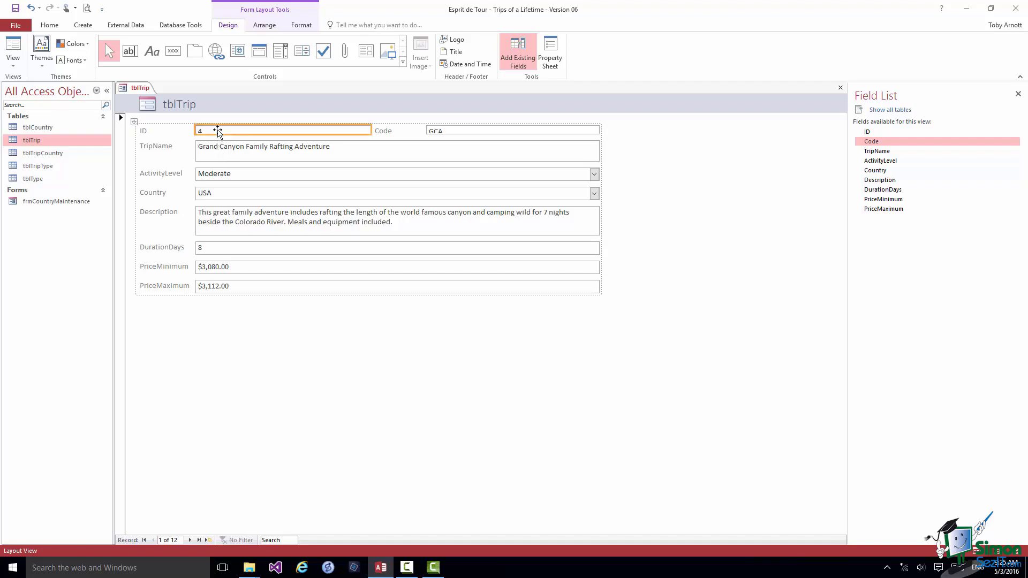
drag(278, 134, 276, 142)
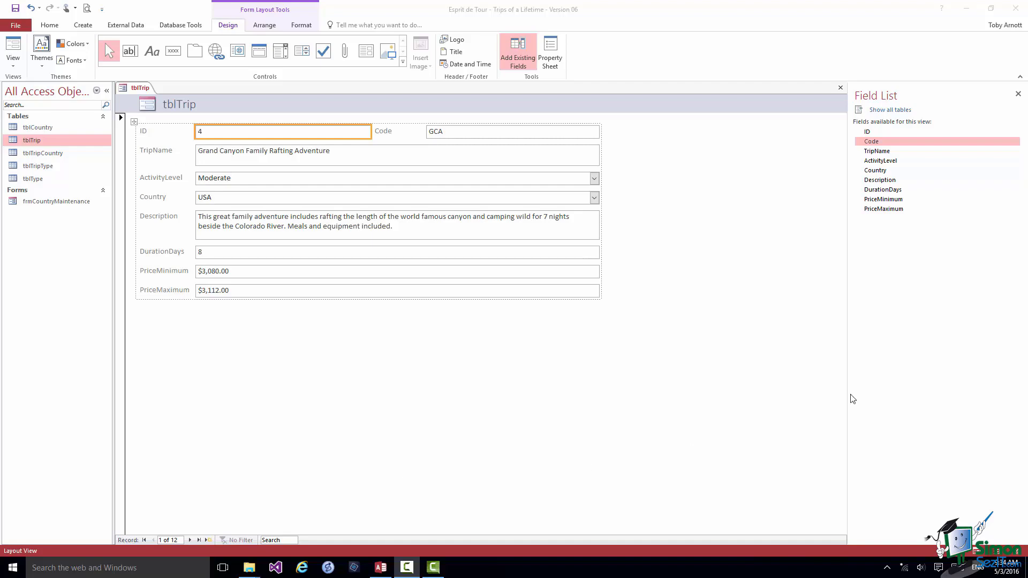
click(1018, 95)
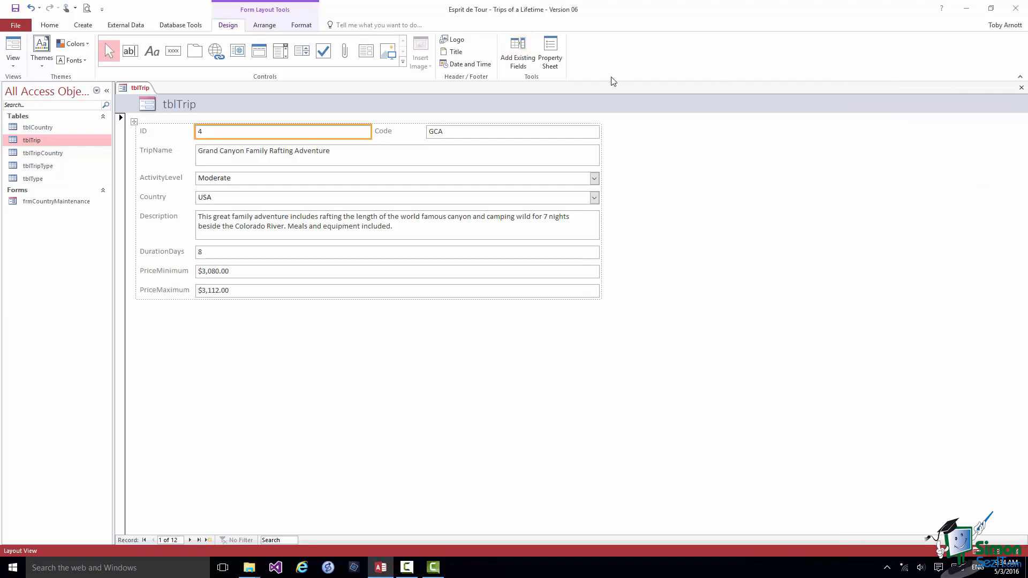
Step: Open the Property Sheet and examine its object list and the properties of the ActivityLevel and Description controls
click(552, 54)
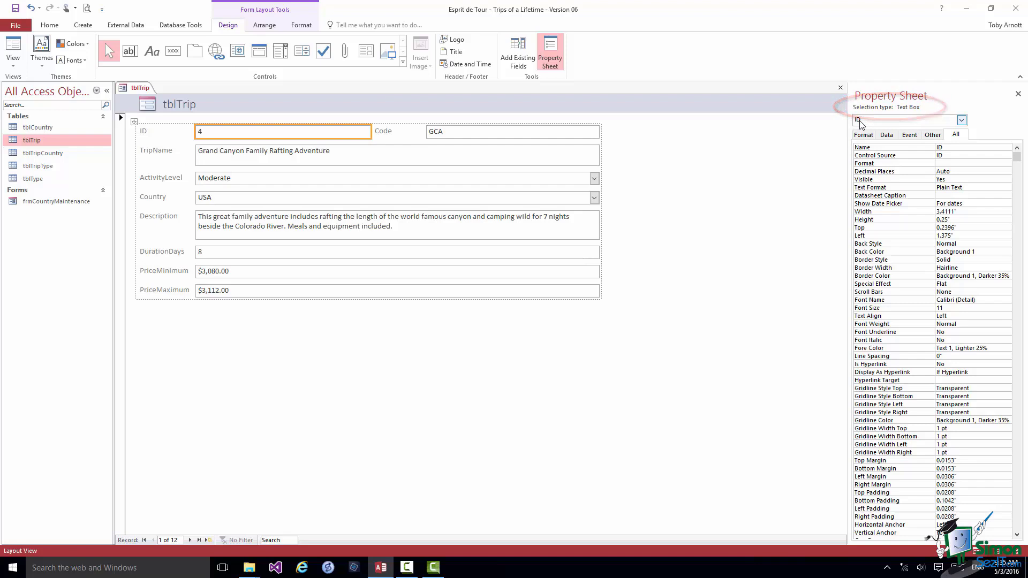
click(962, 121)
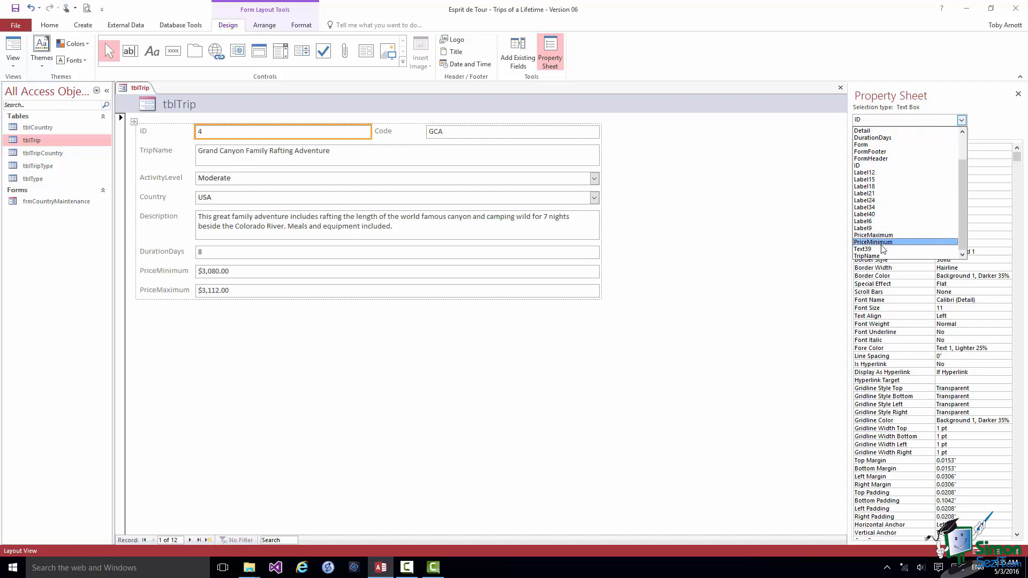
key(Escape)
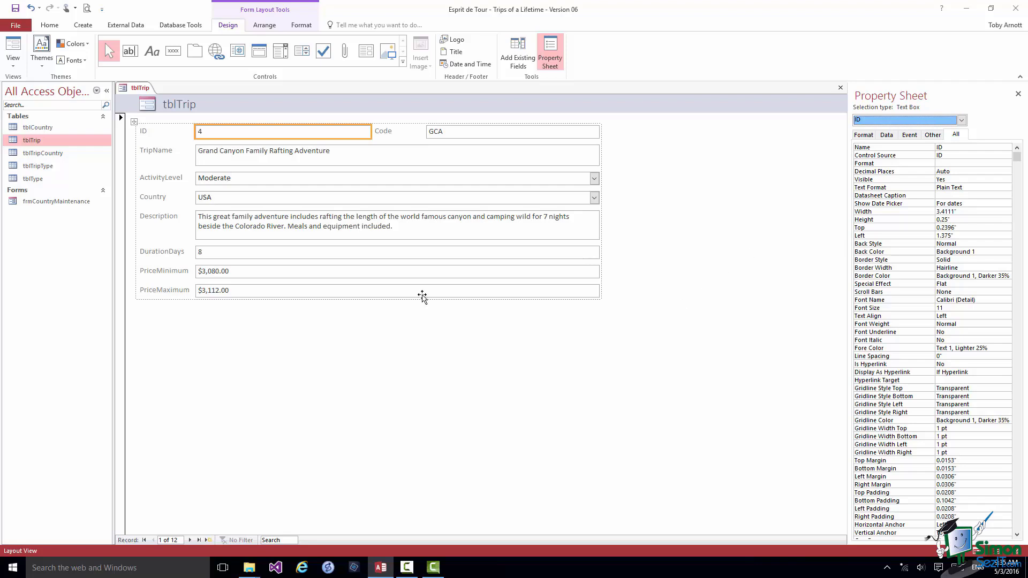
click(249, 175)
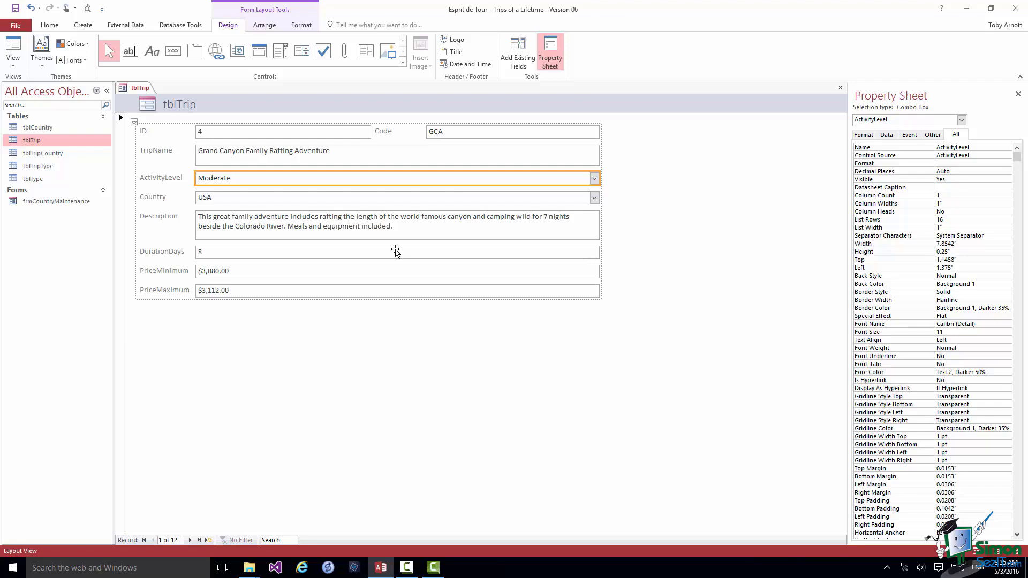
click(369, 215)
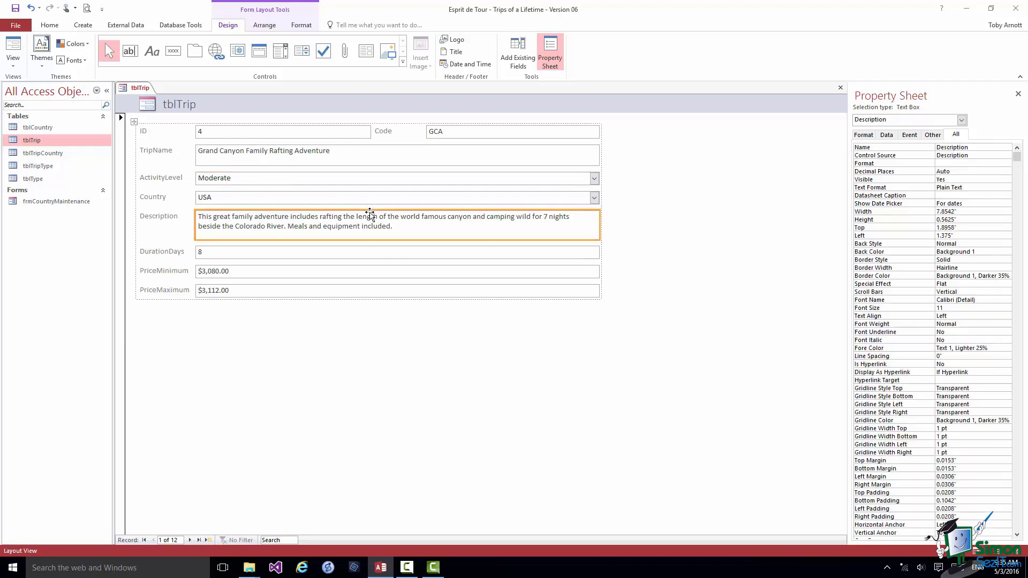
Step: Rename the TripName field's label as TripNameLabel and set its caption to Trip Name
click(150, 154)
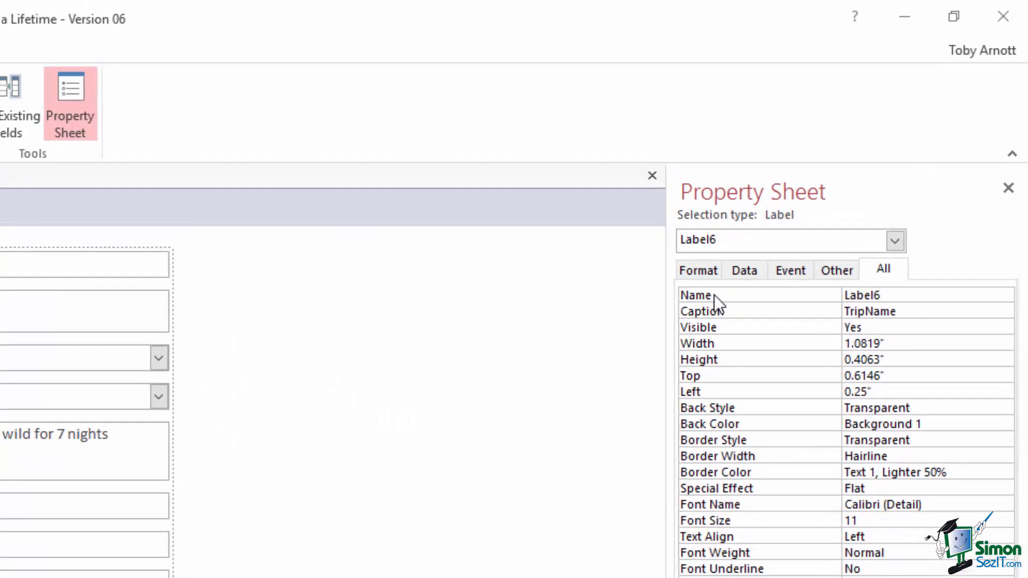
click(901, 294)
key(BackSpace)
key(BackSpace)
key(BackSpace)
key(BackSpace)
key(BackSpace)
key(BackSpace)
text(TripNa)
text(meLabek)
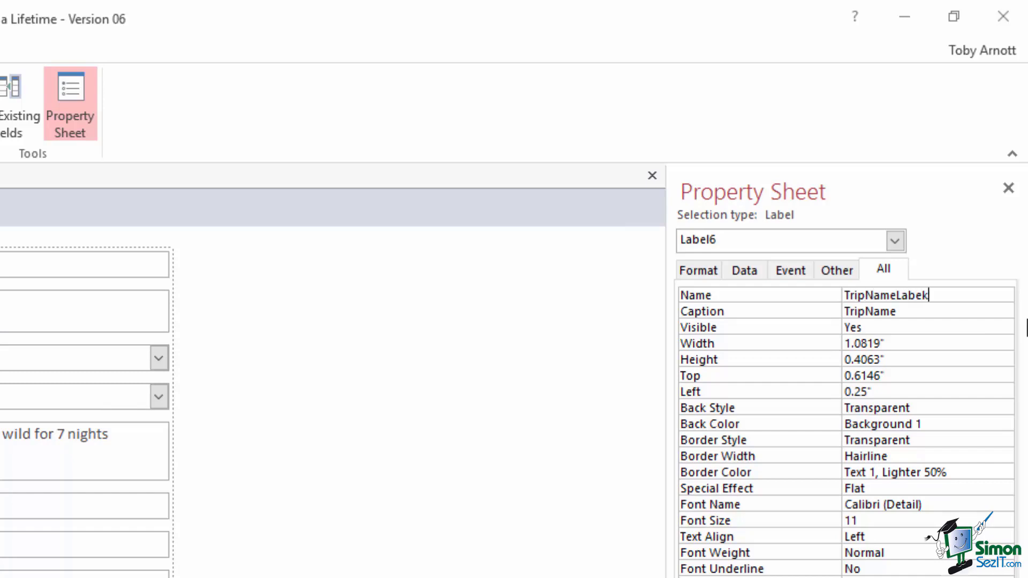
key(BackSpace)
text(l)
click(865, 311)
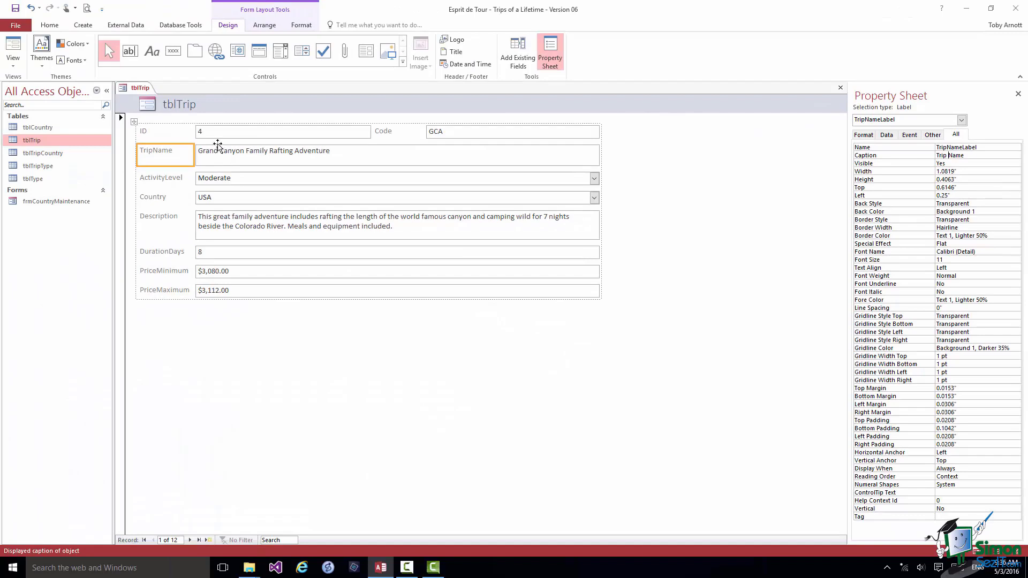
Step: Set the ID text box's Enabled property to No and try out the Code and Description fields in Form View
click(208, 136)
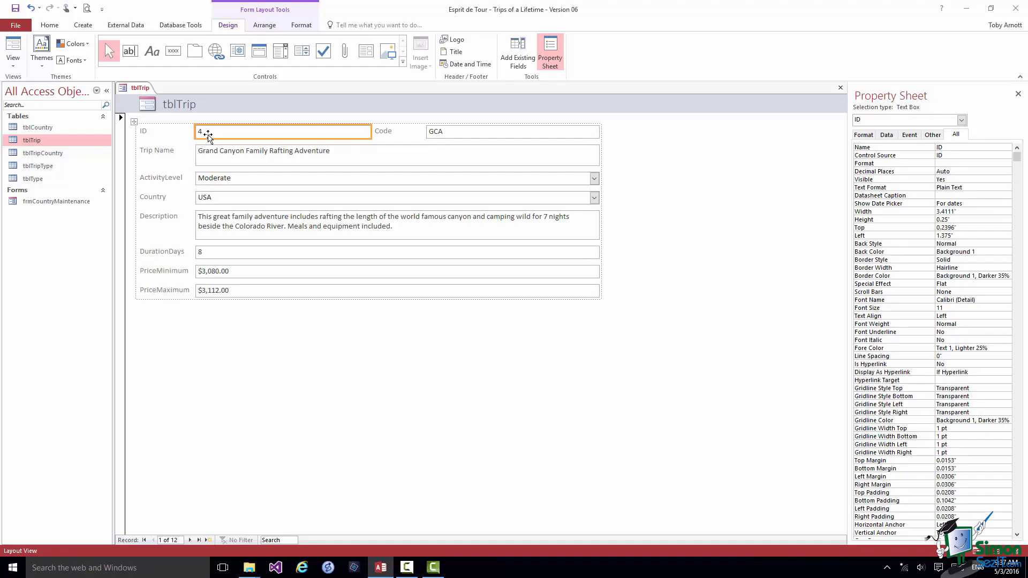
click(886, 136)
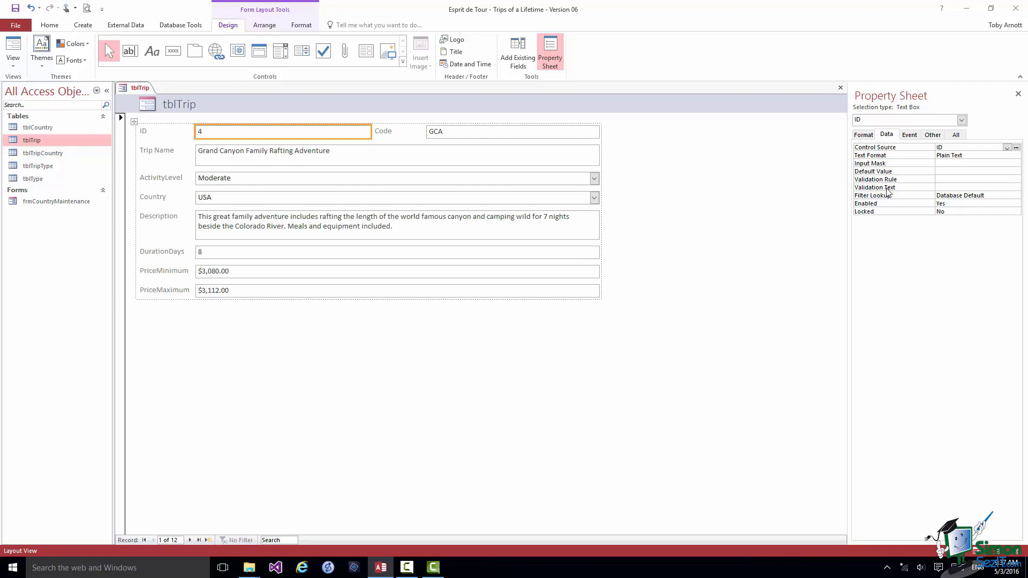
click(886, 206)
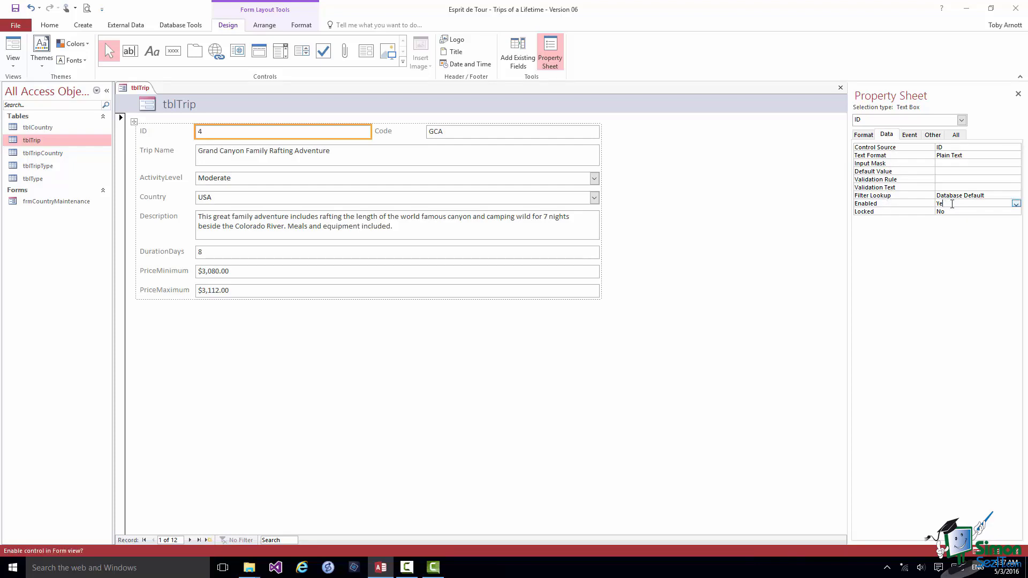
text(No)
key(Return)
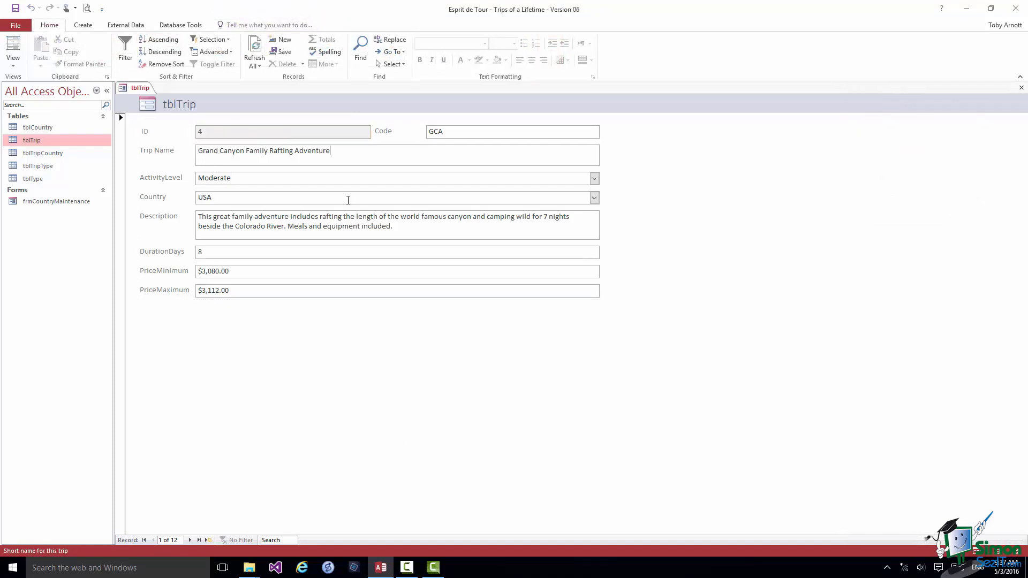
click(450, 131)
click(231, 226)
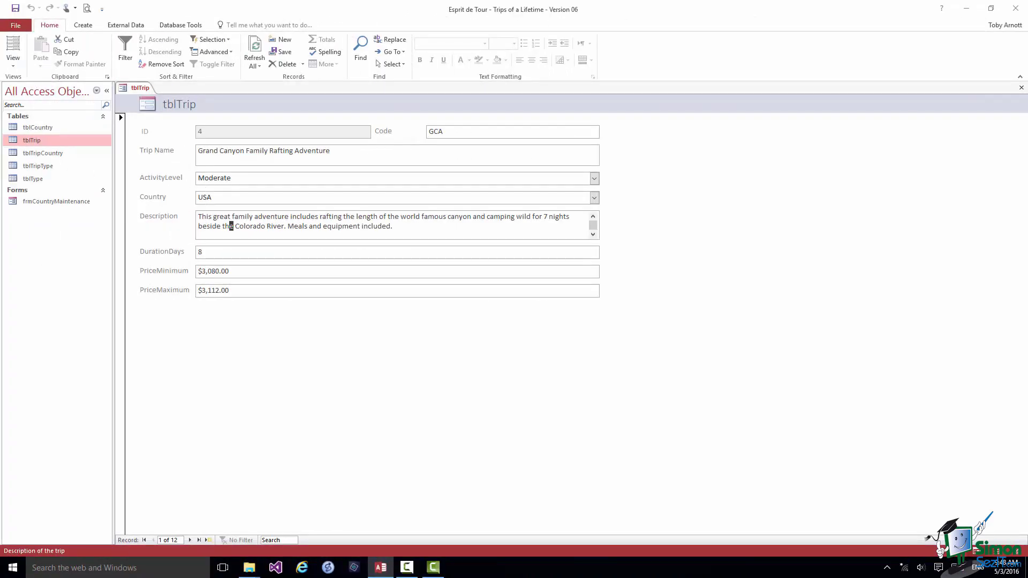
Step: Try to save a new trip record containing only the code XCV, discard the entry and return to the previous record
click(209, 540)
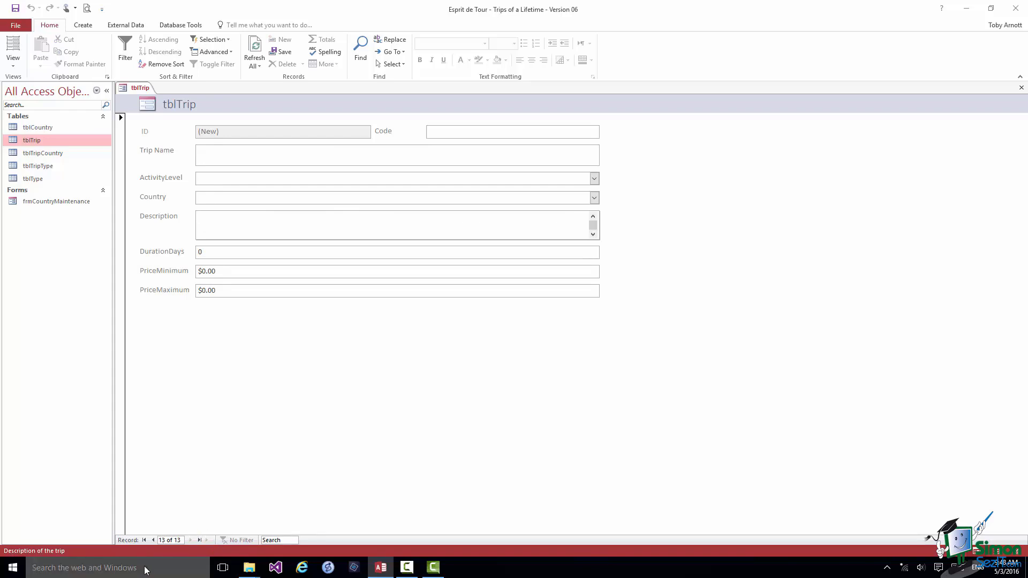
click(437, 133)
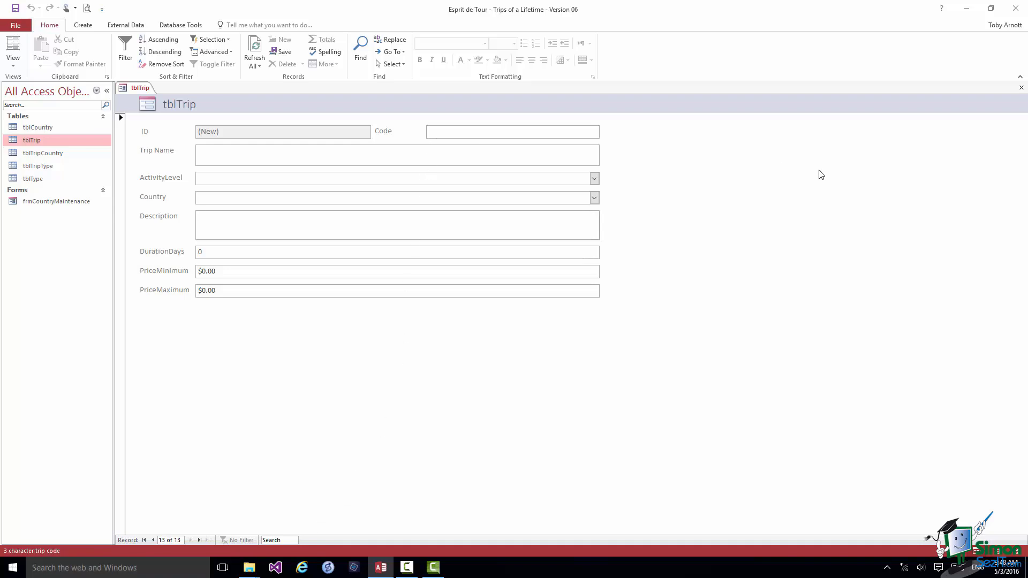
text(XCV)
click(215, 155)
click(153, 540)
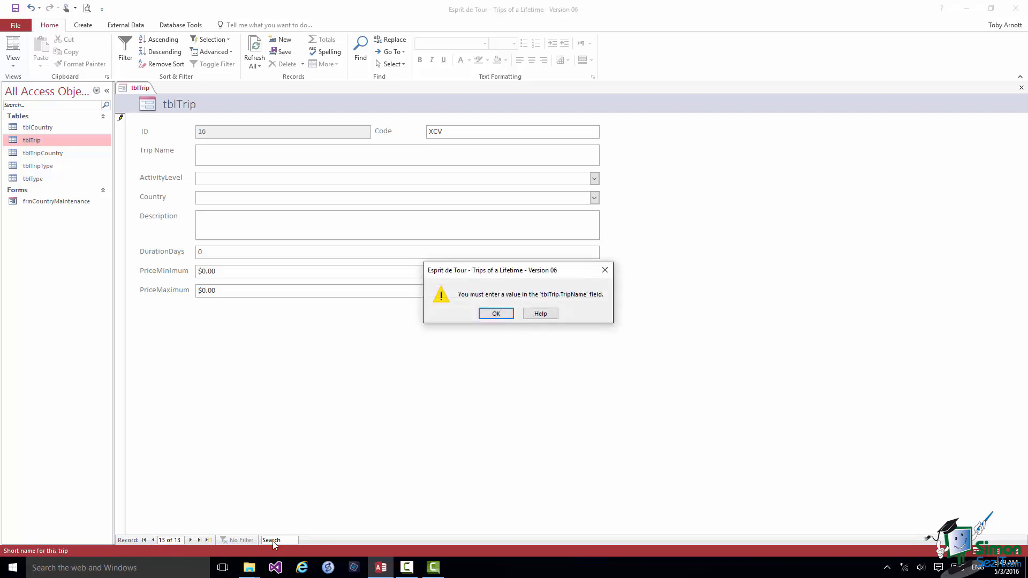
click(495, 314)
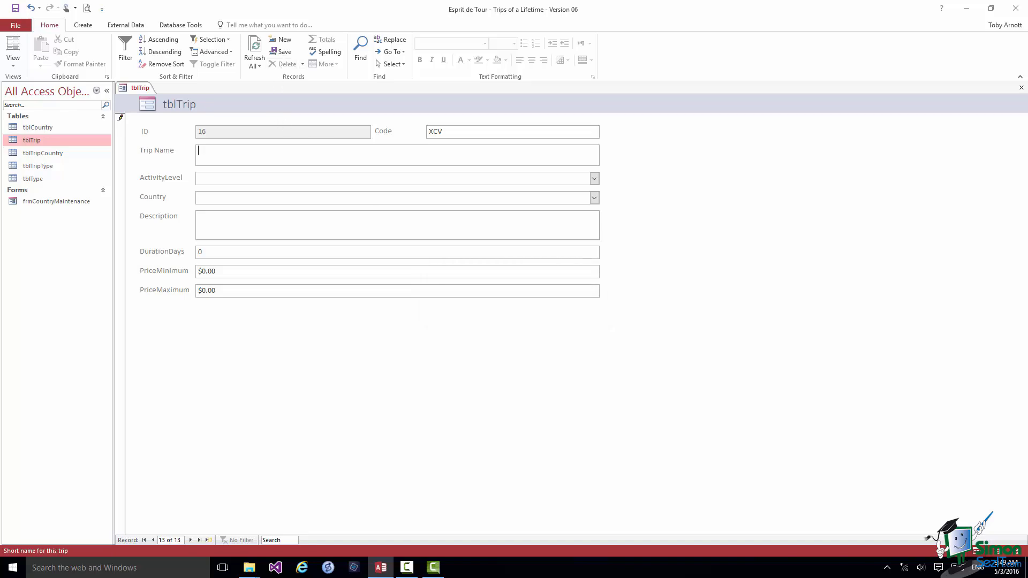
key(Escape)
click(152, 541)
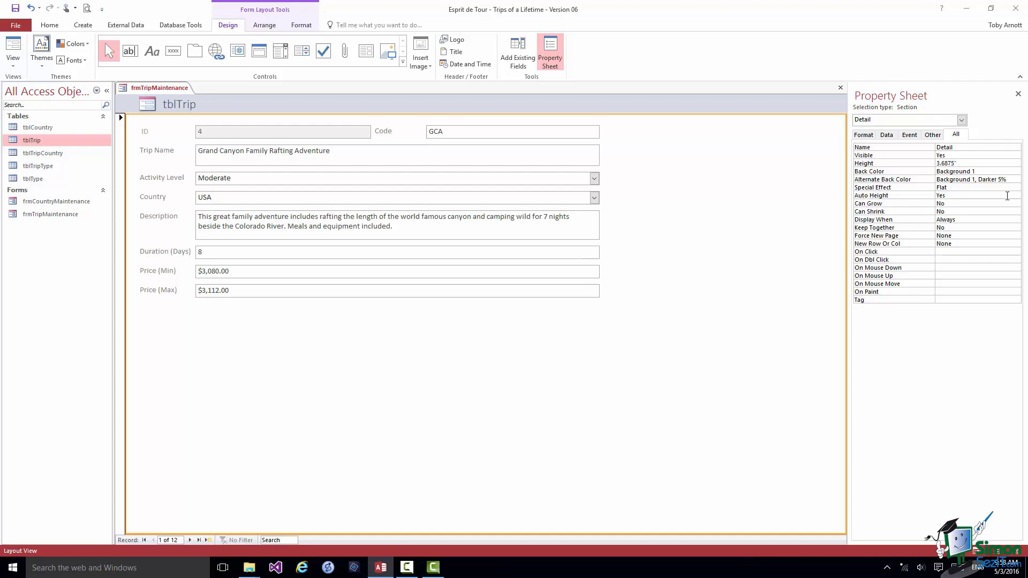
click(962, 120)
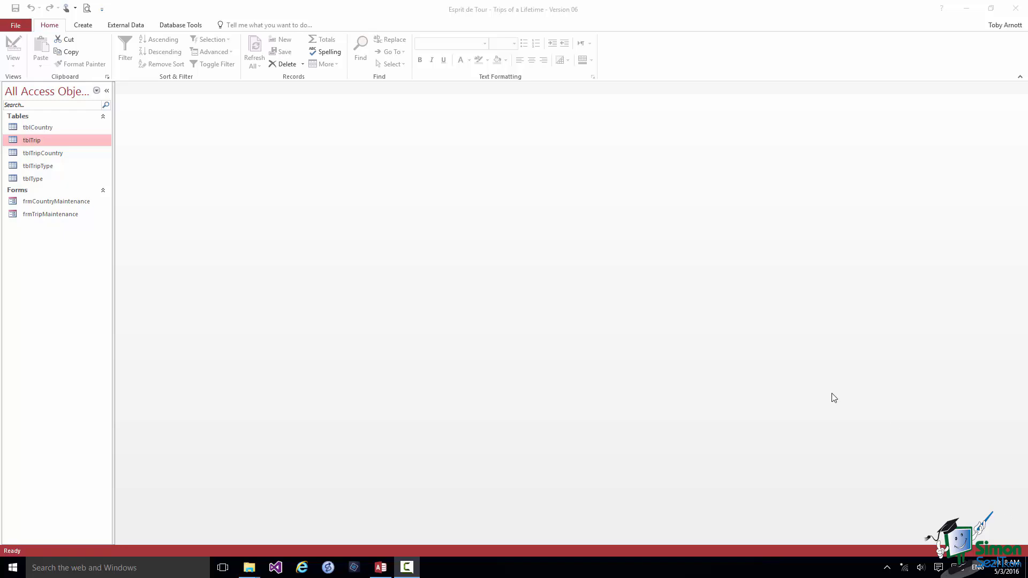
Step: Create a blank form and add the Code field from tblTrip to it
click(87, 27)
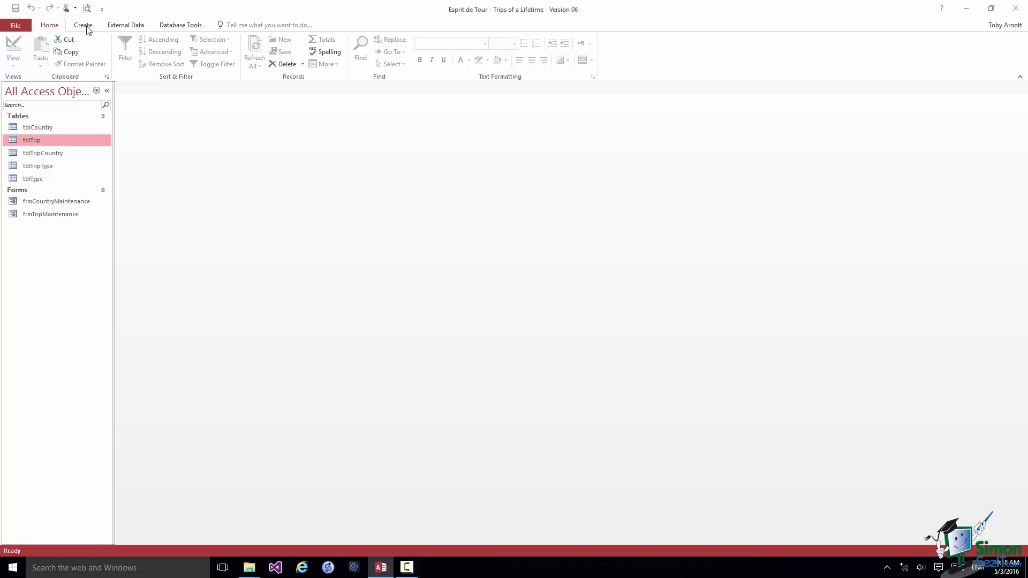
click(84, 25)
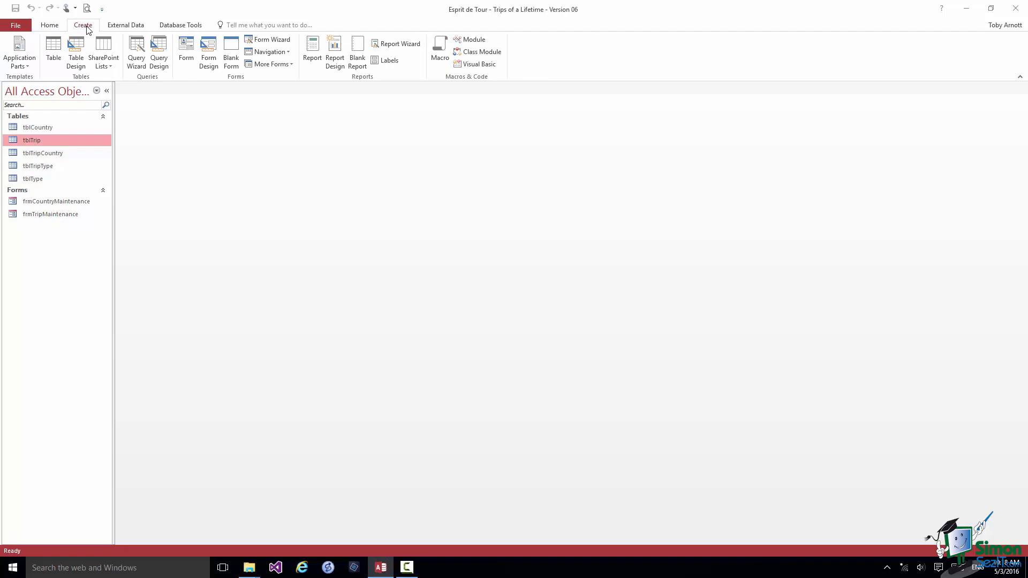
click(229, 53)
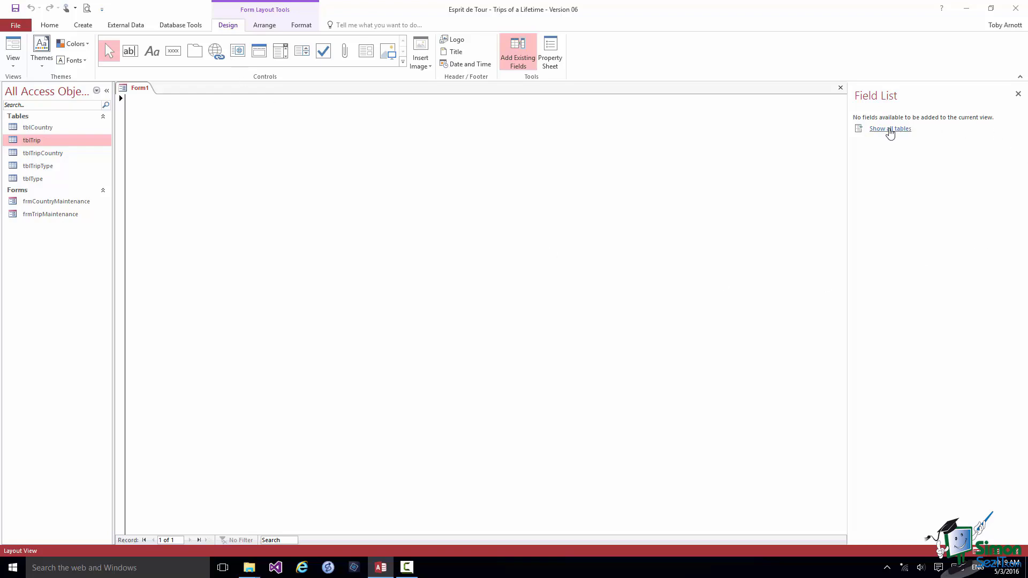
click(890, 129)
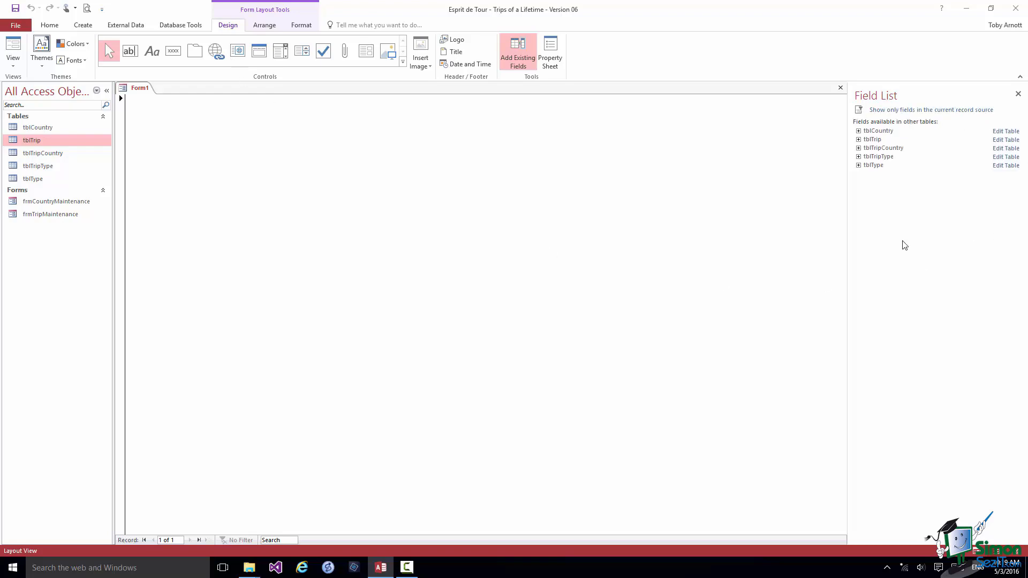
click(859, 140)
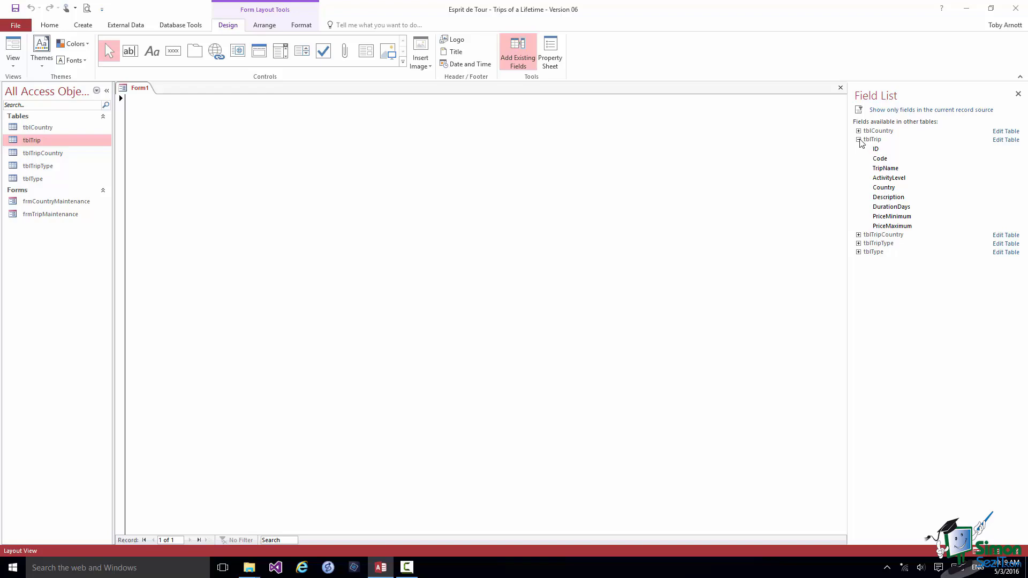
double_click(883, 158)
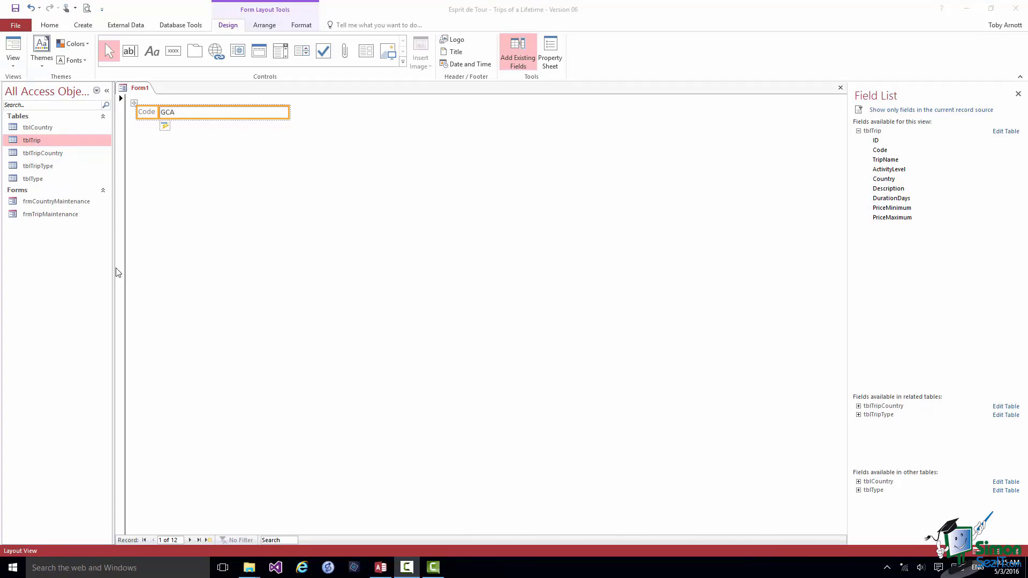
Step: Open frmTripMaintenance in Design View, examine its form properties including Record Source, and close the form
click(44, 215)
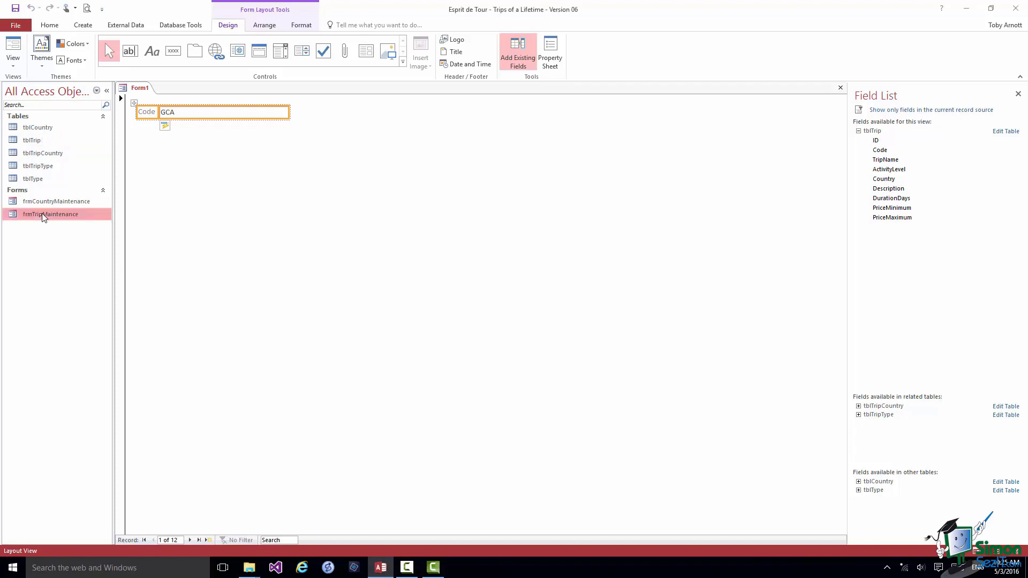
right_click(43, 217)
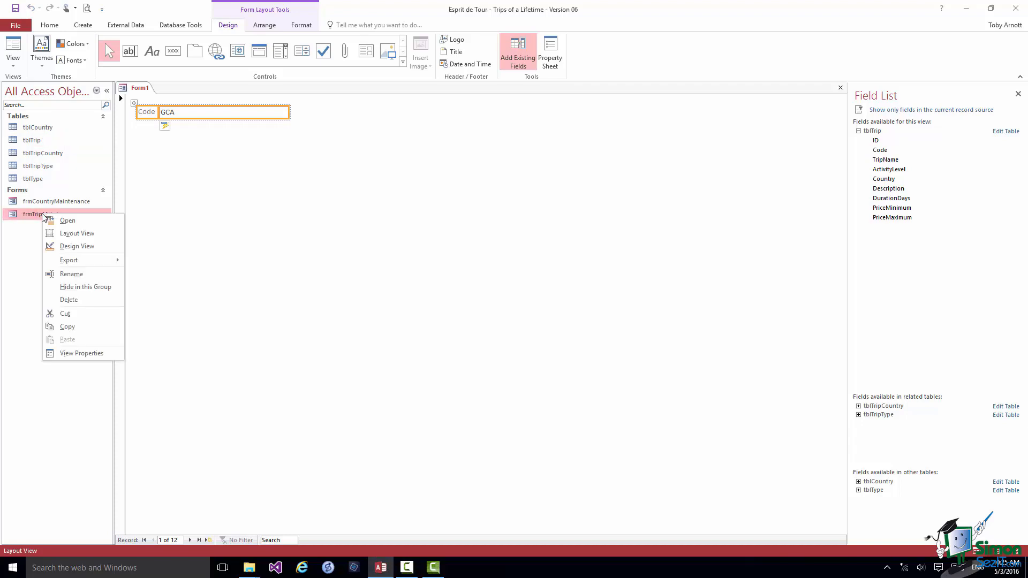
click(79, 247)
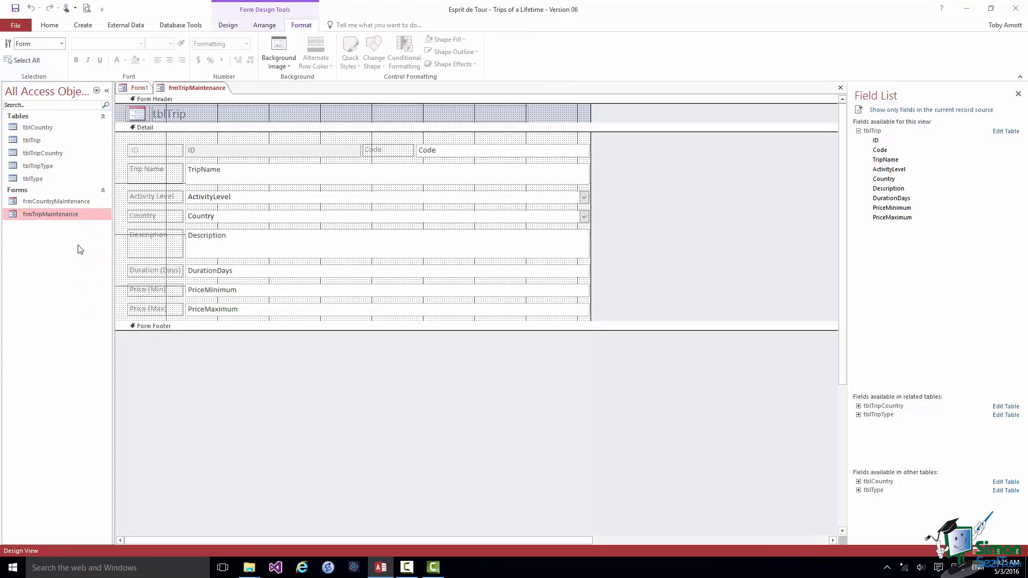
click(300, 168)
right_click(299, 167)
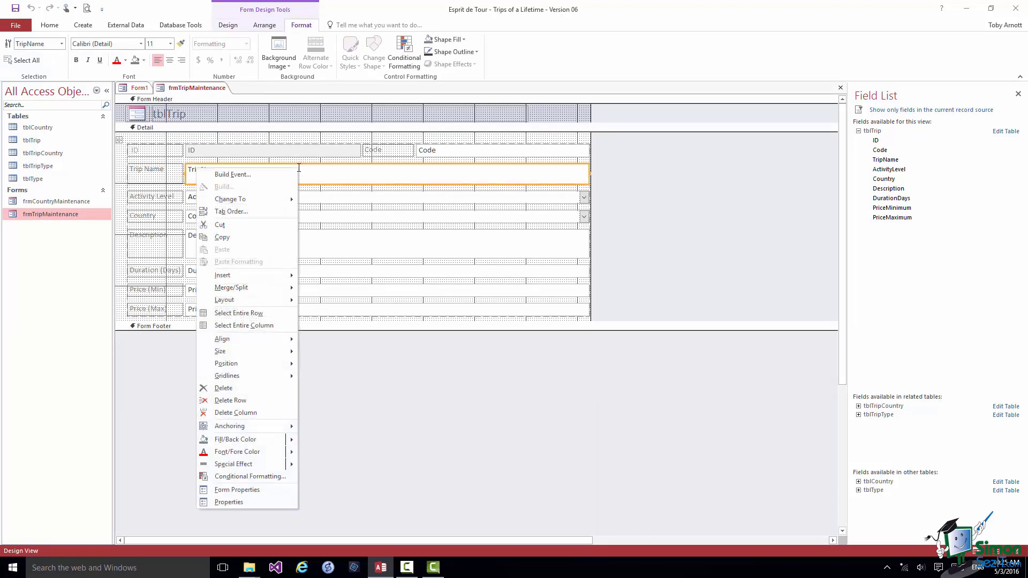
click(236, 490)
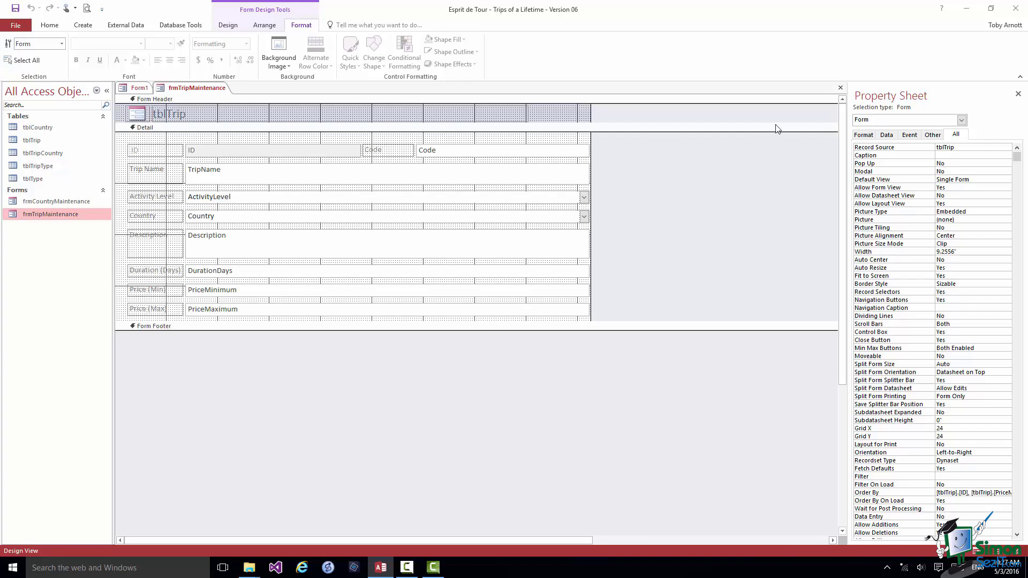
click(841, 88)
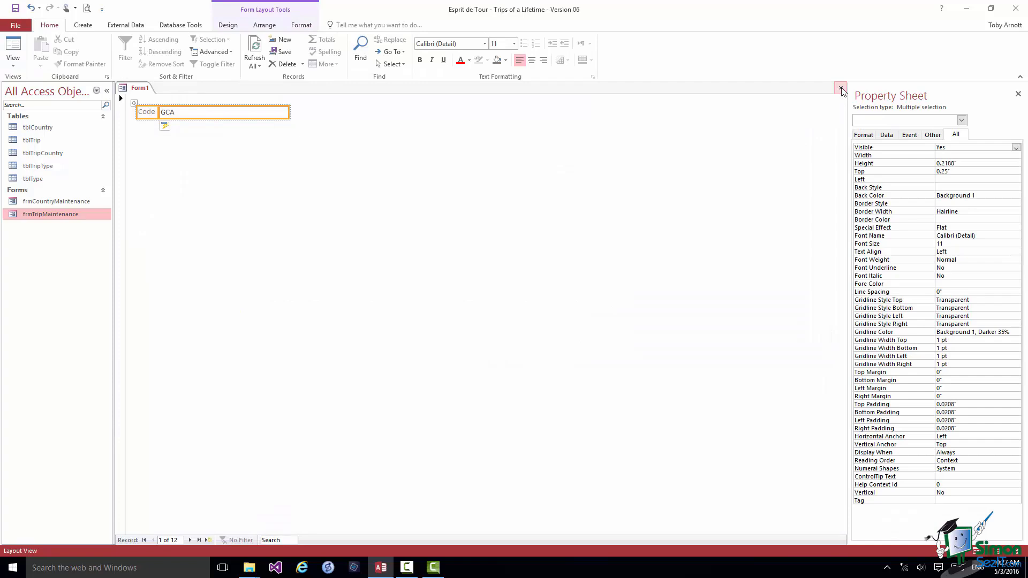
Step: Show the new form's properties in a widened Property Sheet and read through the whole Record Source statement
click(267, 114)
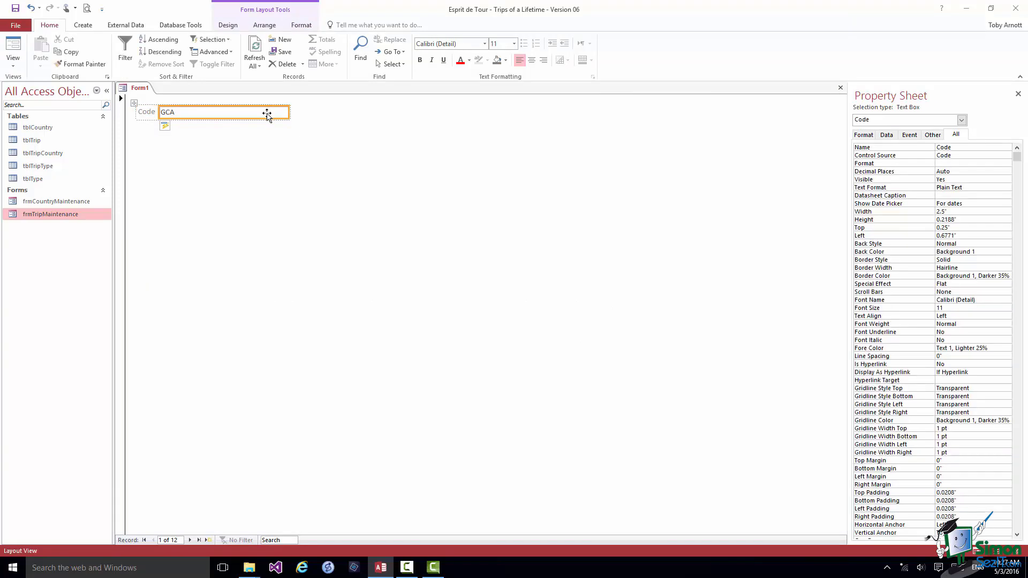
right_click(266, 114)
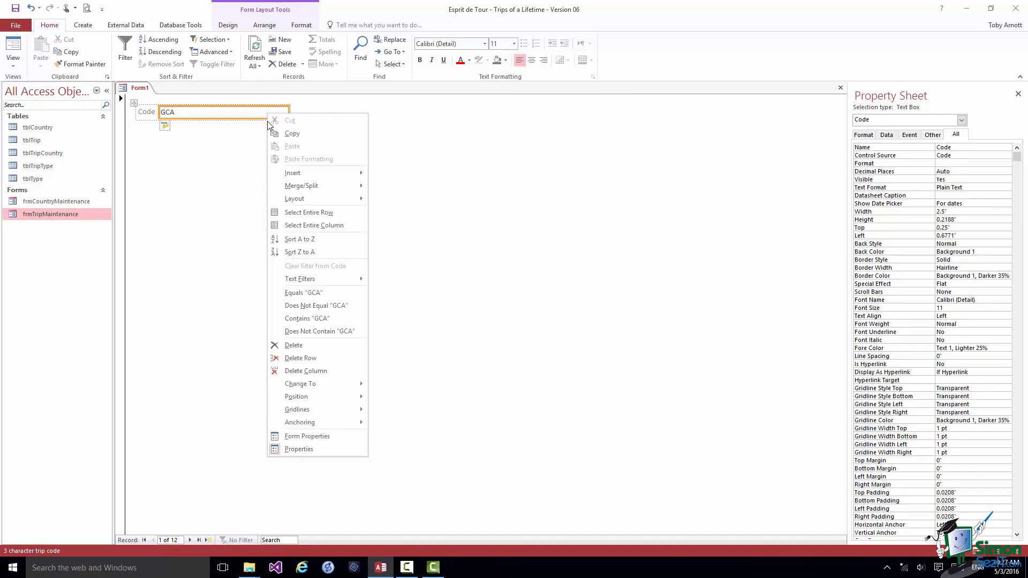
click(306, 435)
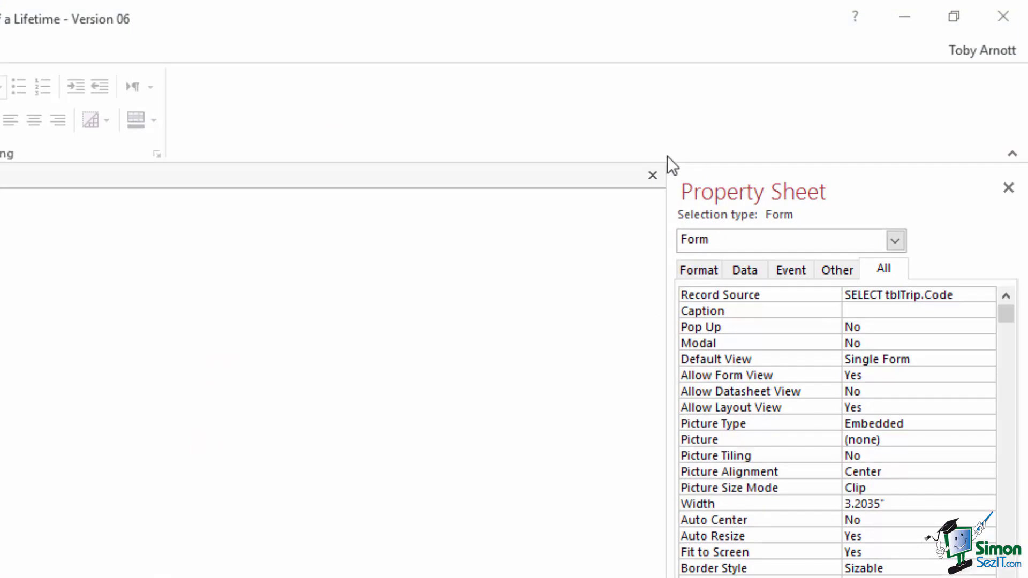
drag(669, 236, 387, 246)
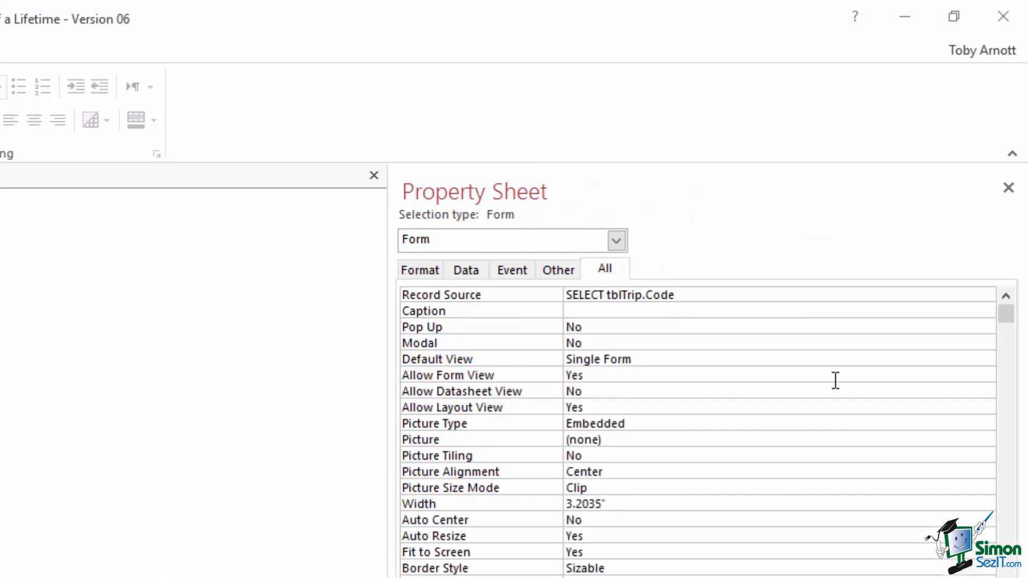
click(715, 295)
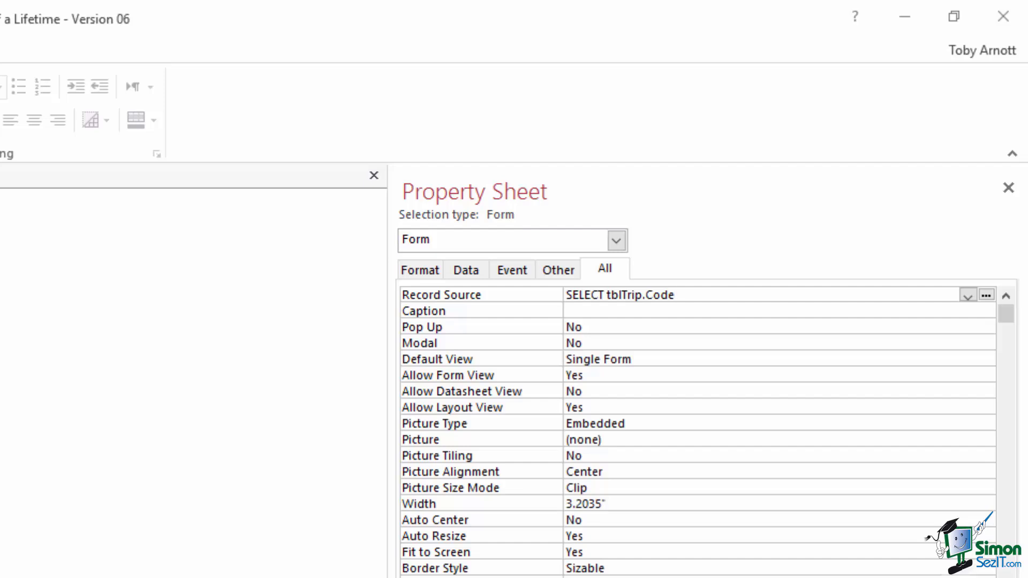
key(Right)
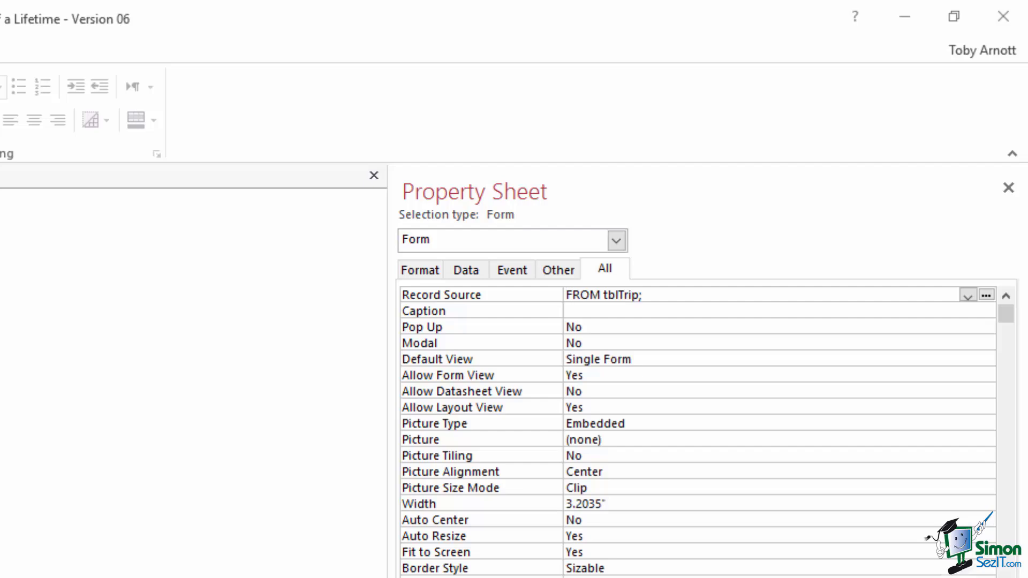
key(Left)
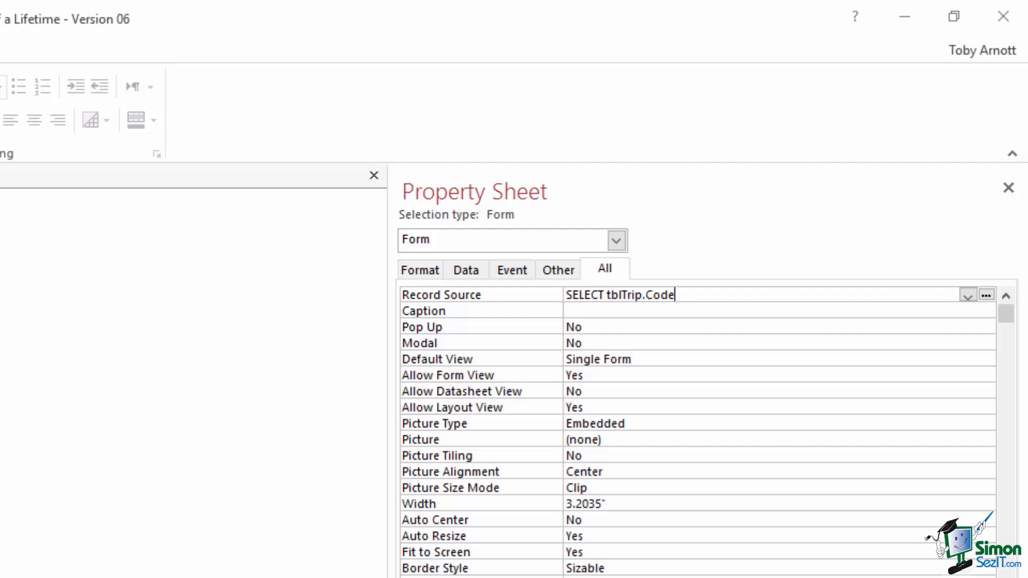
key(Right)
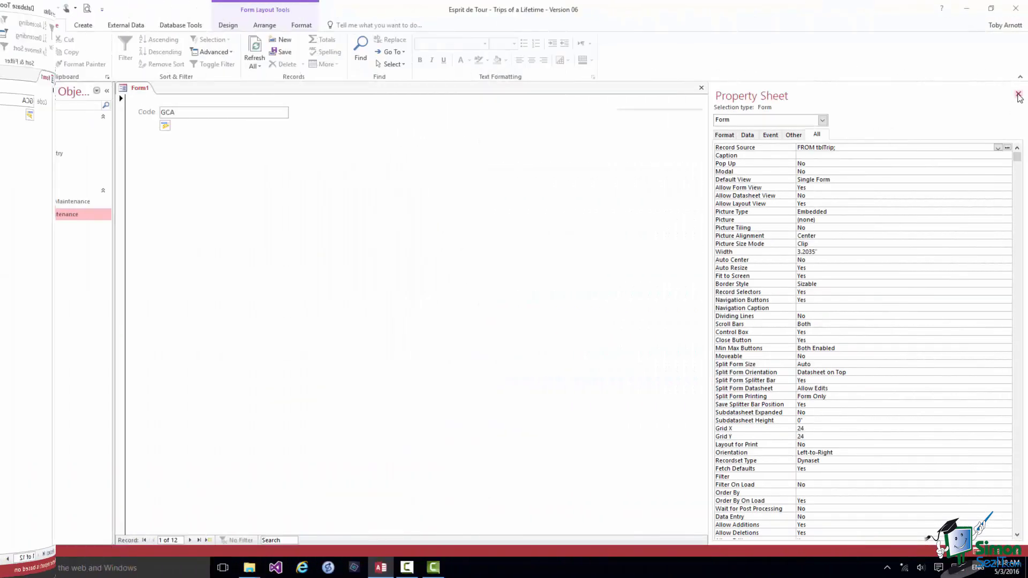
click(1018, 95)
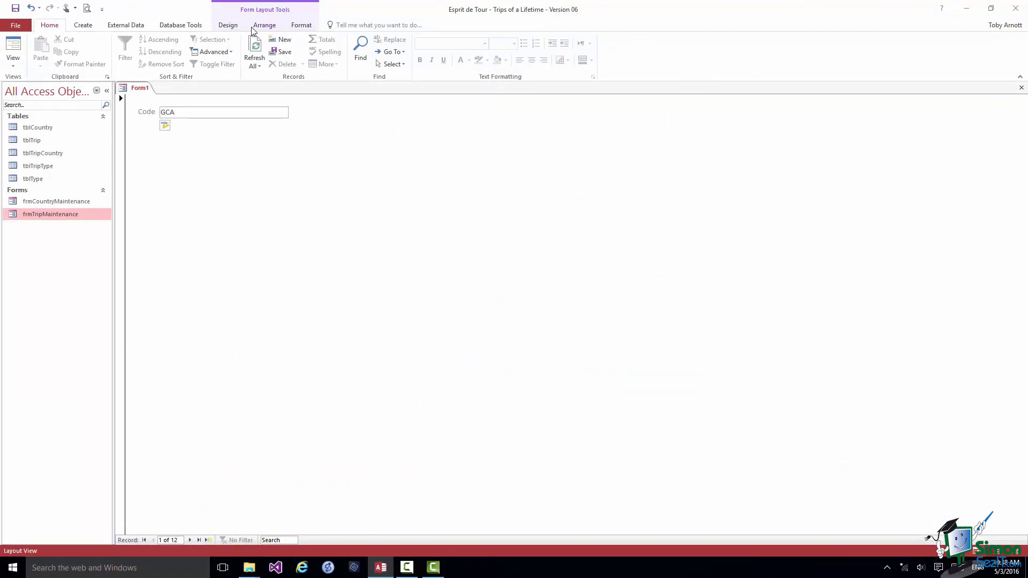
Step: Add the DurationDays field from tblTrip to the new form, directly below Code
click(227, 25)
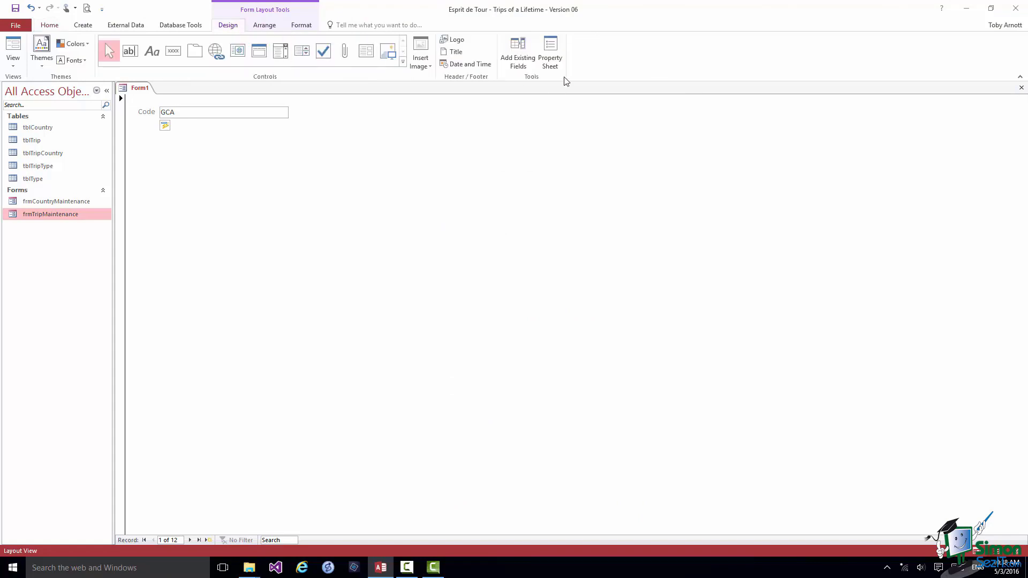
click(521, 56)
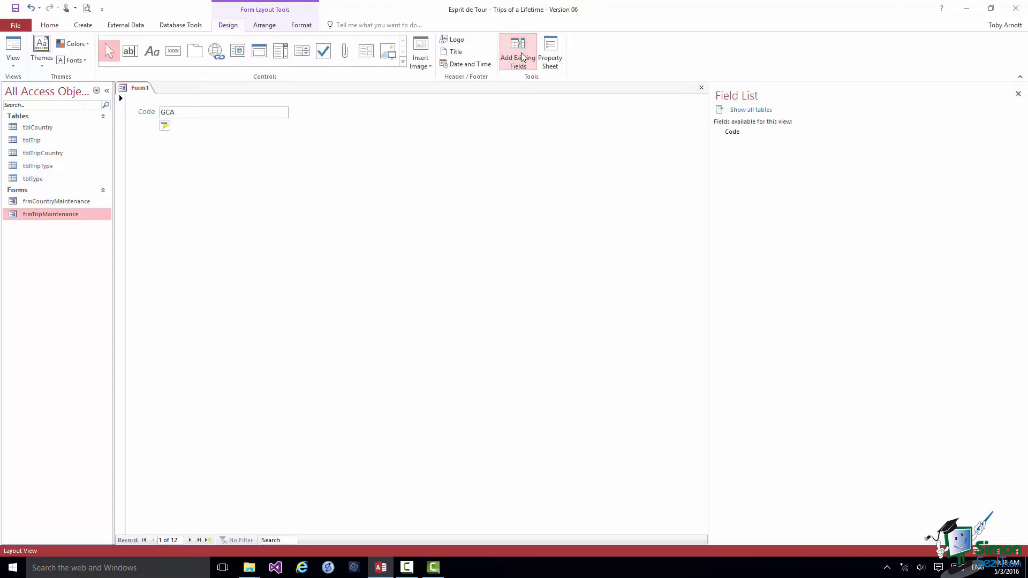
click(741, 110)
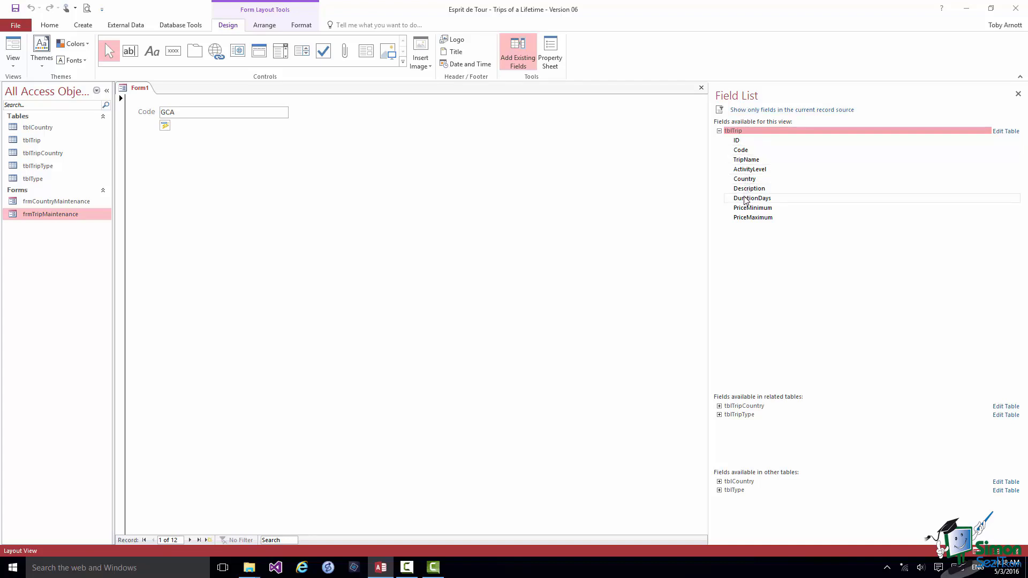
drag(745, 199, 219, 140)
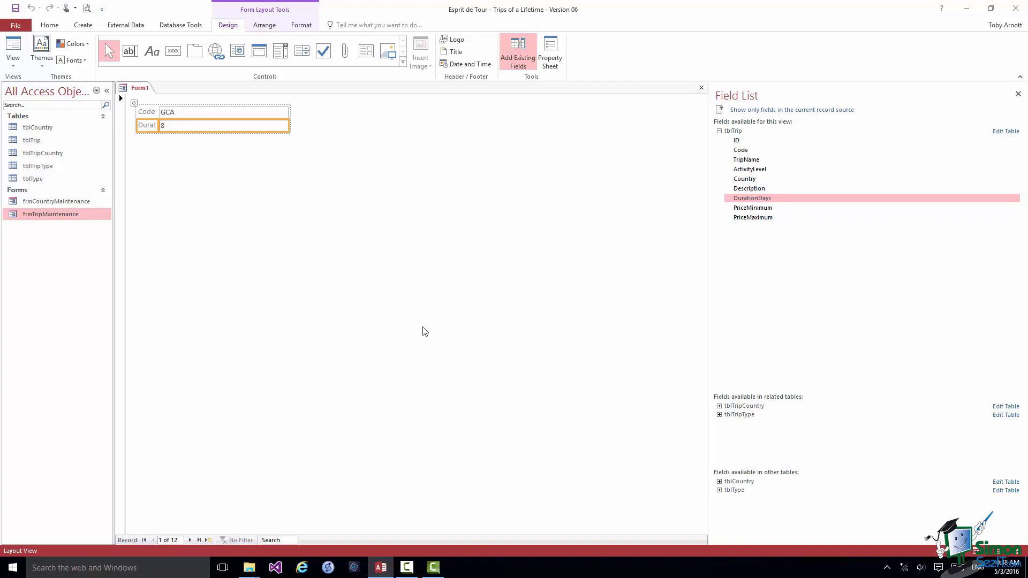
Step: Examine the new form's Record Source again in the Property Sheet, and close the sheet
click(554, 57)
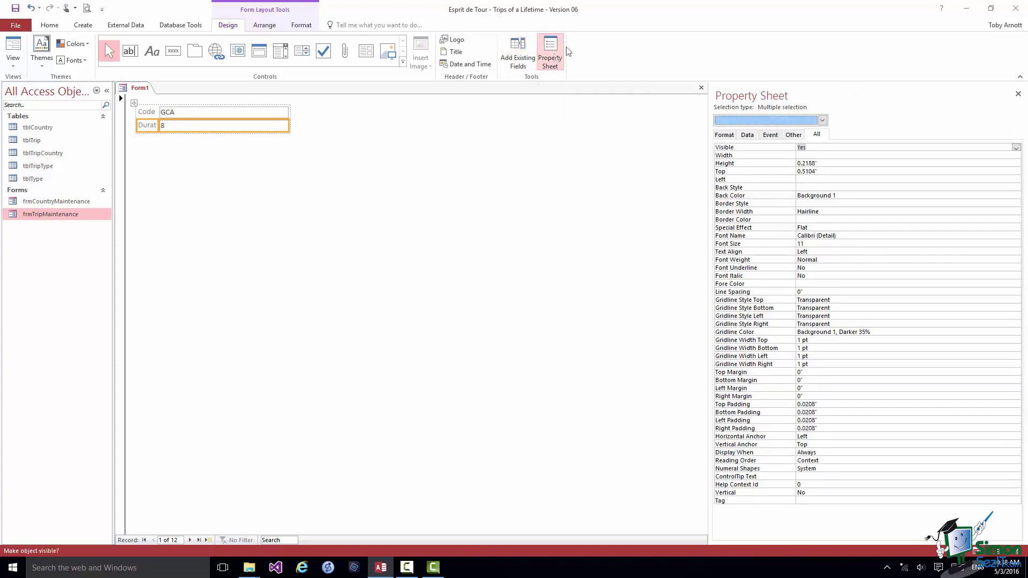
click(821, 120)
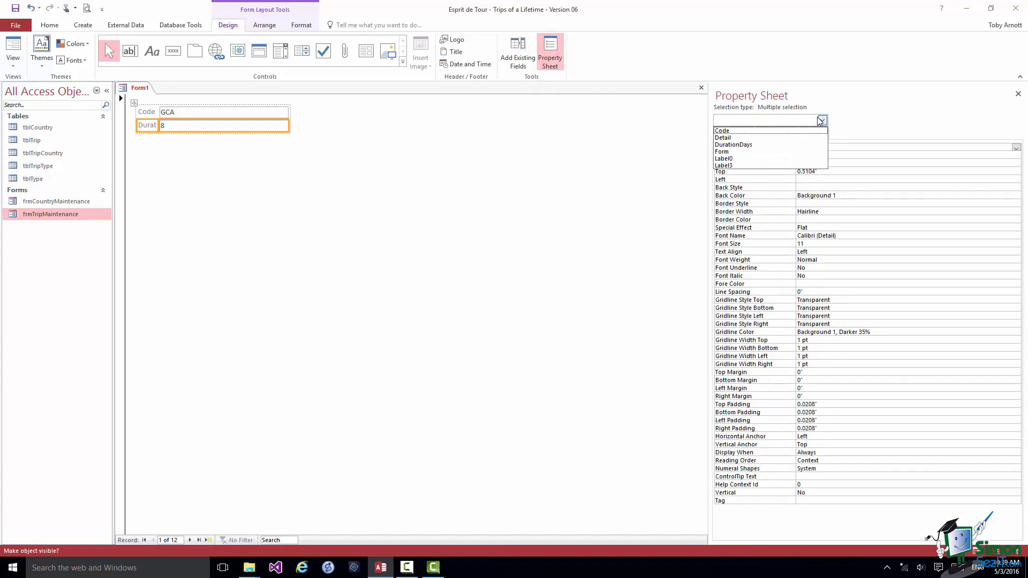
click(735, 152)
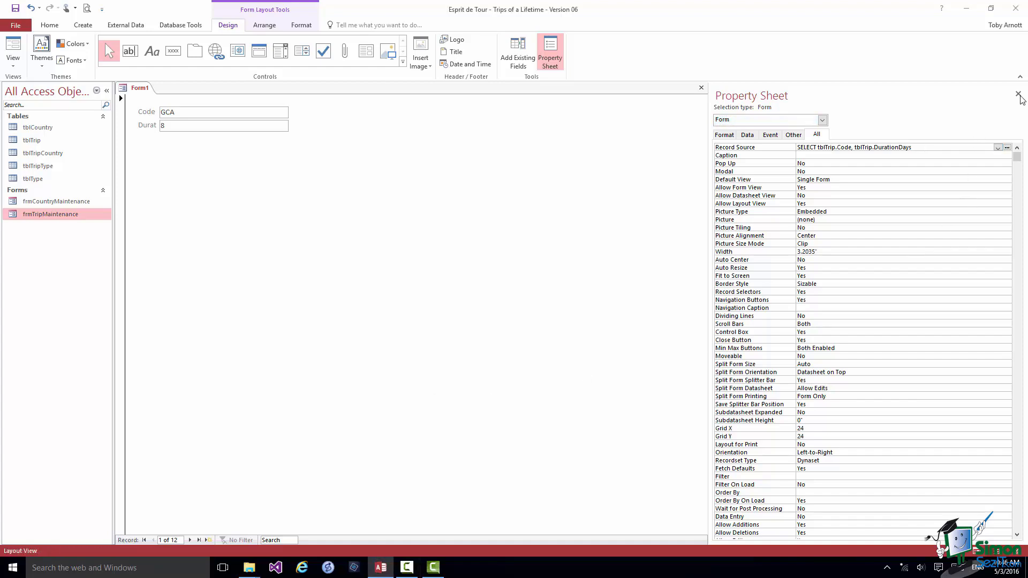
click(1018, 94)
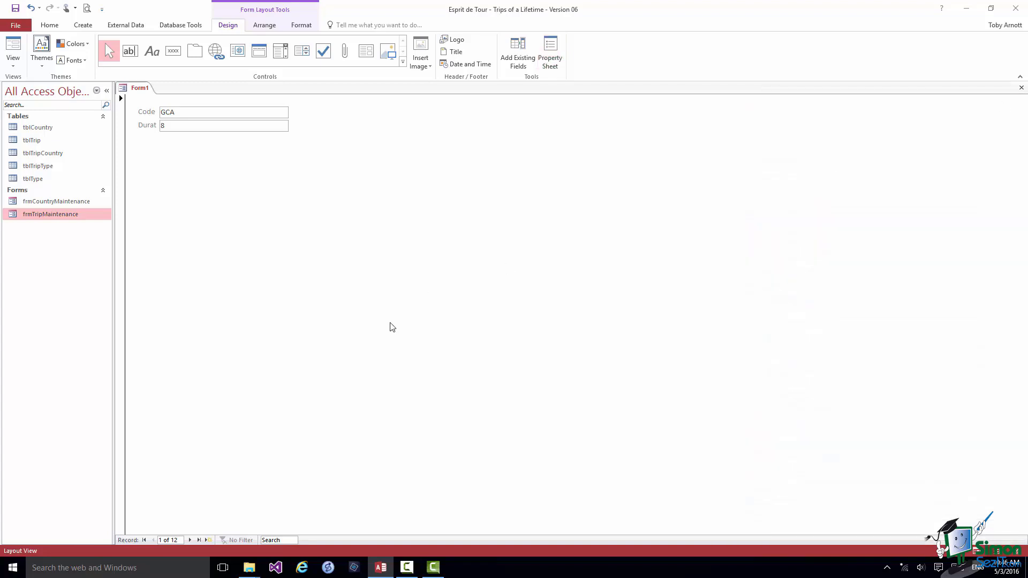
Step: Switch the new form to Design View and remove the Code field from its control layout
click(14, 66)
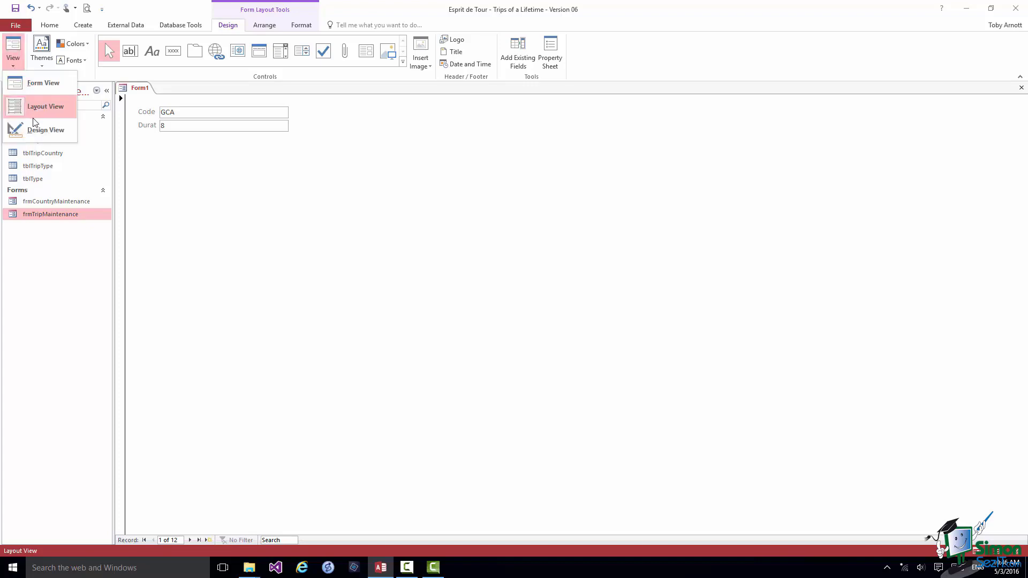
click(34, 132)
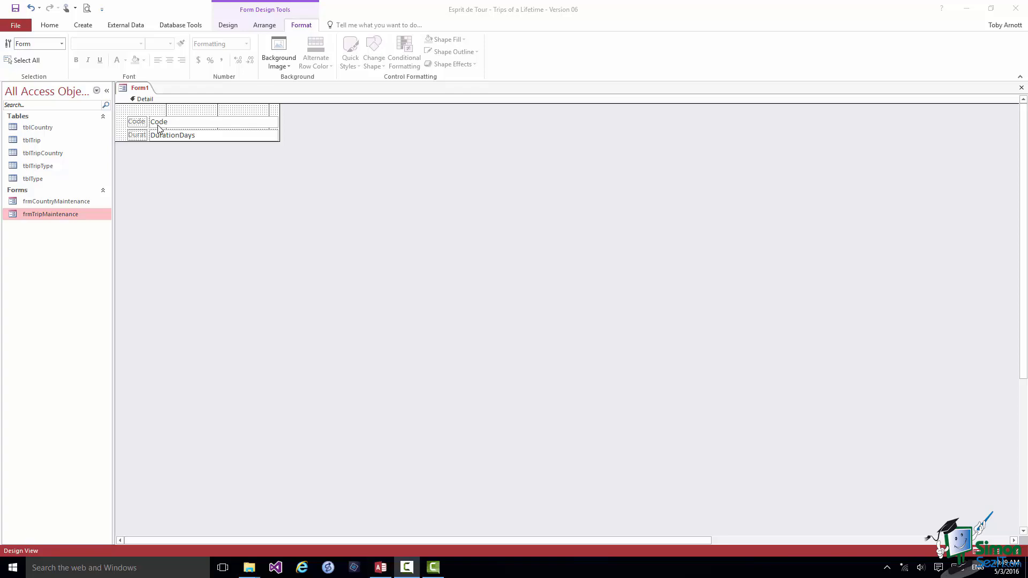
click(158, 125)
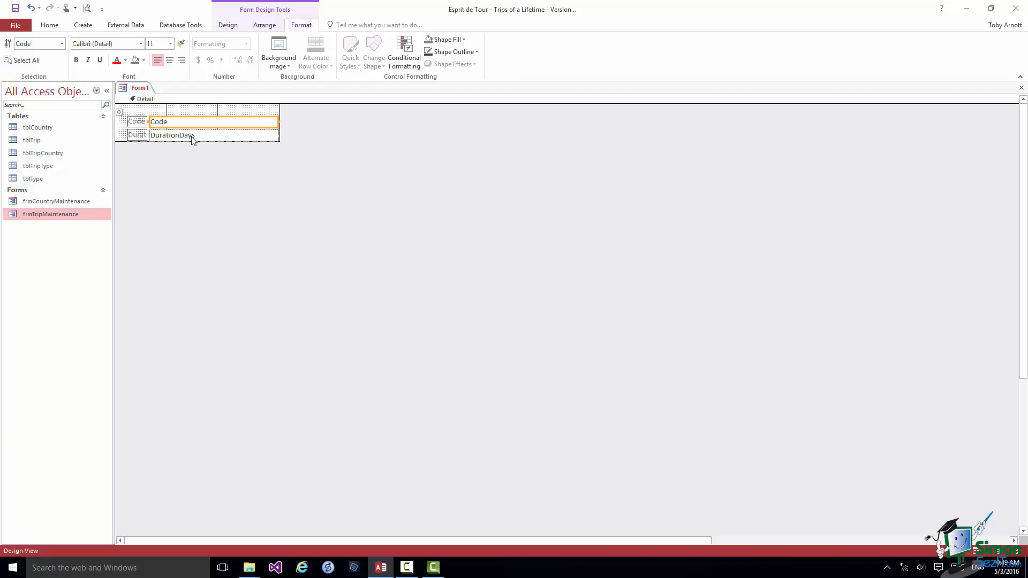
click(265, 26)
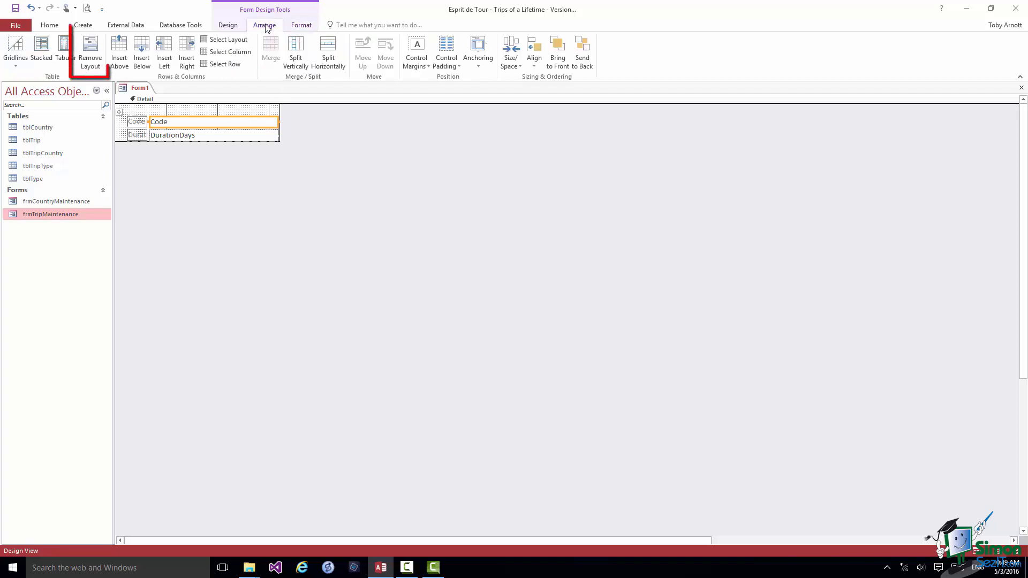
click(92, 45)
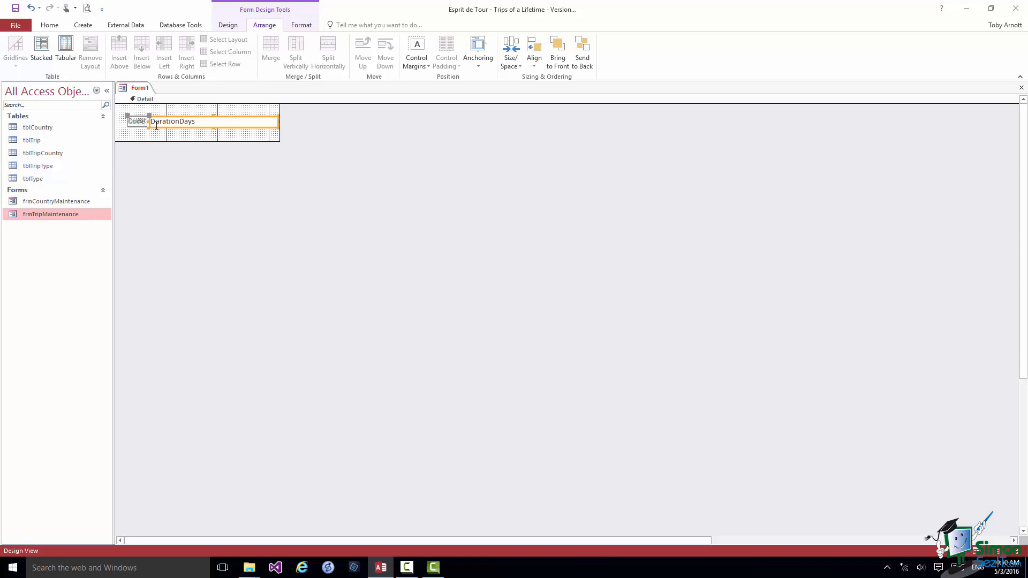
Step: Move Code to the right of DurationDays, its label above the text box, about 5.05 inches from the left and 0.38 from the top
drag(156, 127, 155, 128)
drag(235, 128, 425, 127)
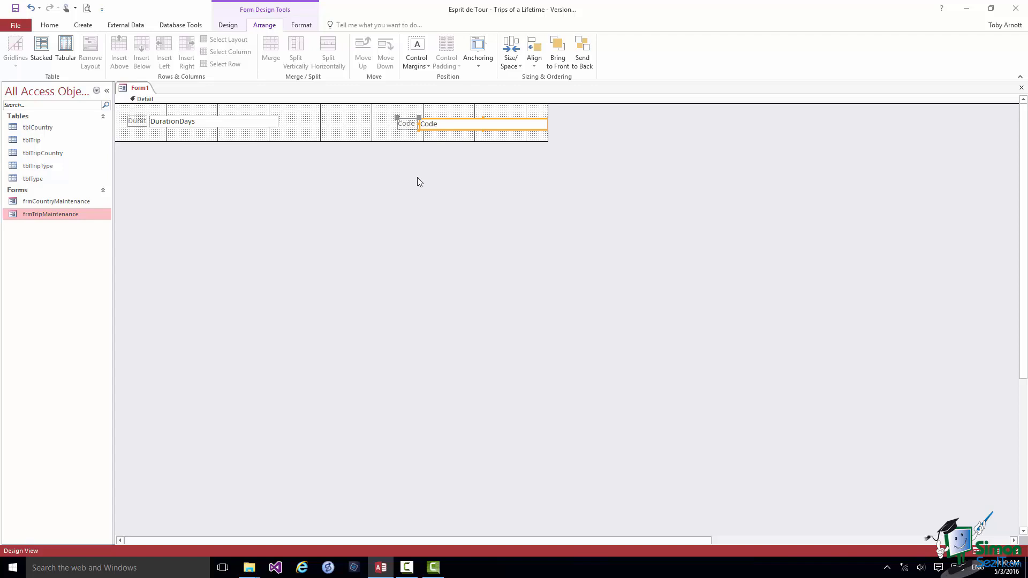
click(402, 127)
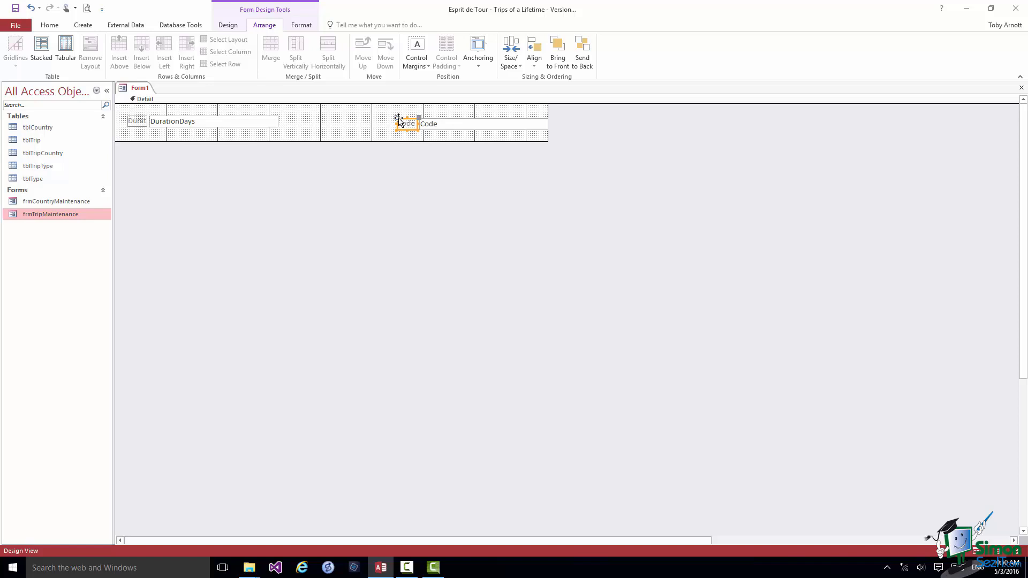
drag(399, 119, 419, 105)
click(455, 125)
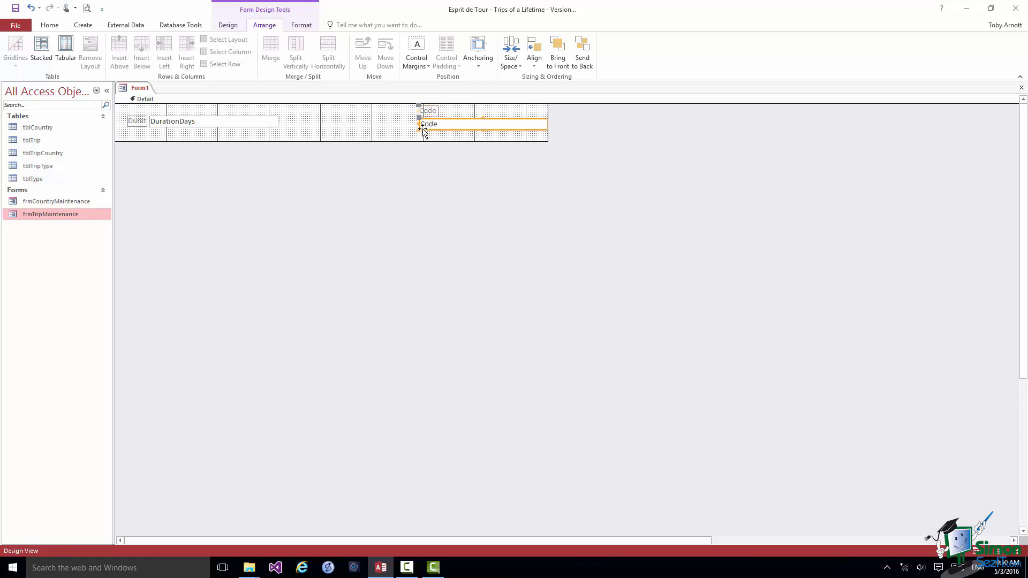
drag(423, 131, 379, 137)
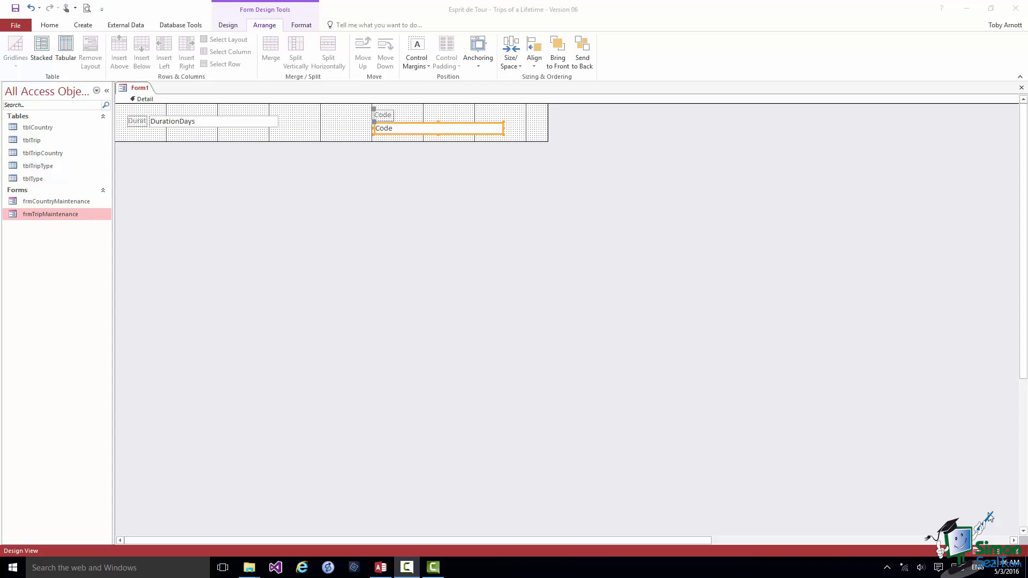
Step: Show the Code text box's format properties and set its Top position to 1 inch
key(F4)
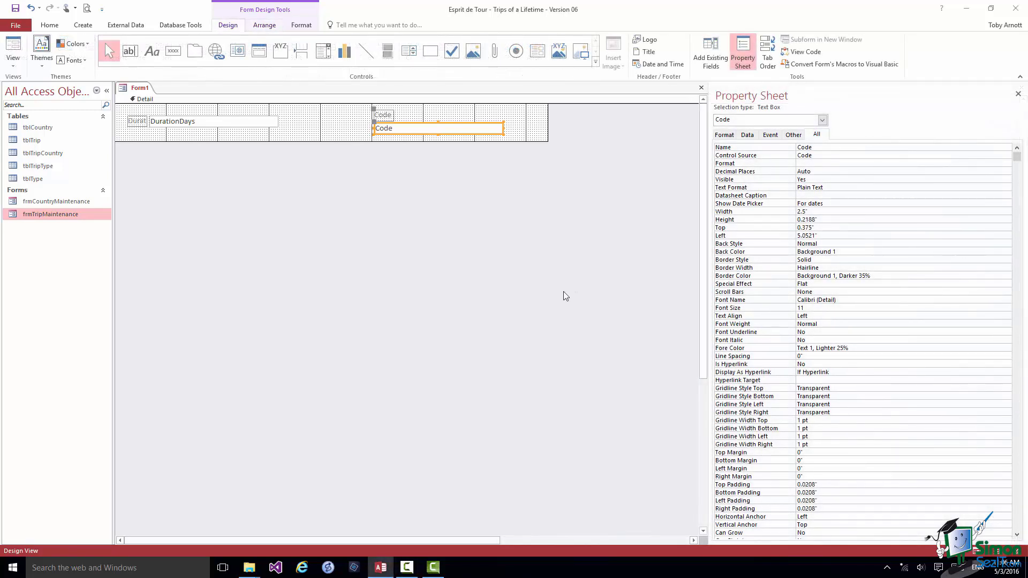
click(725, 135)
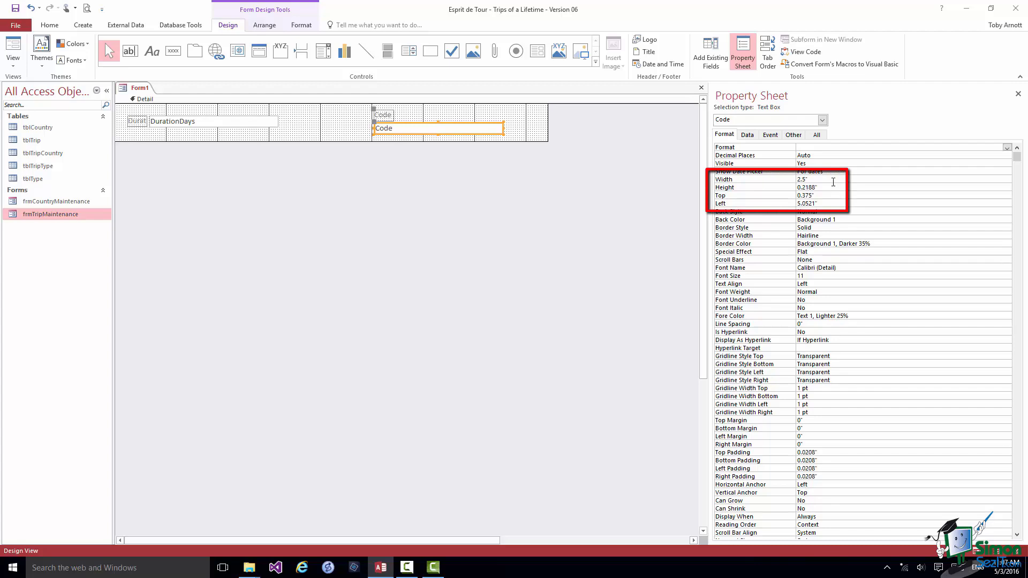
click(830, 187)
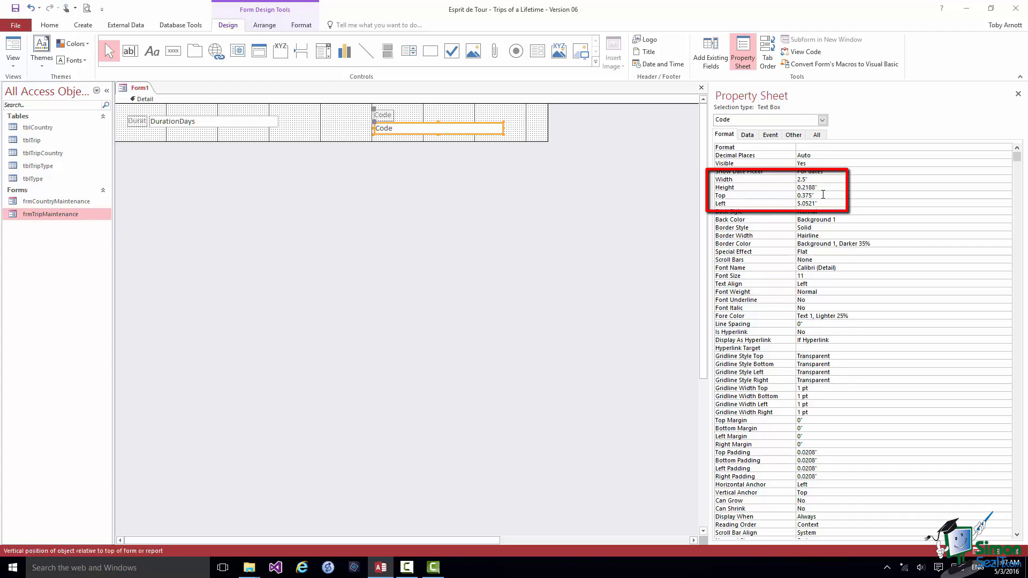
click(821, 203)
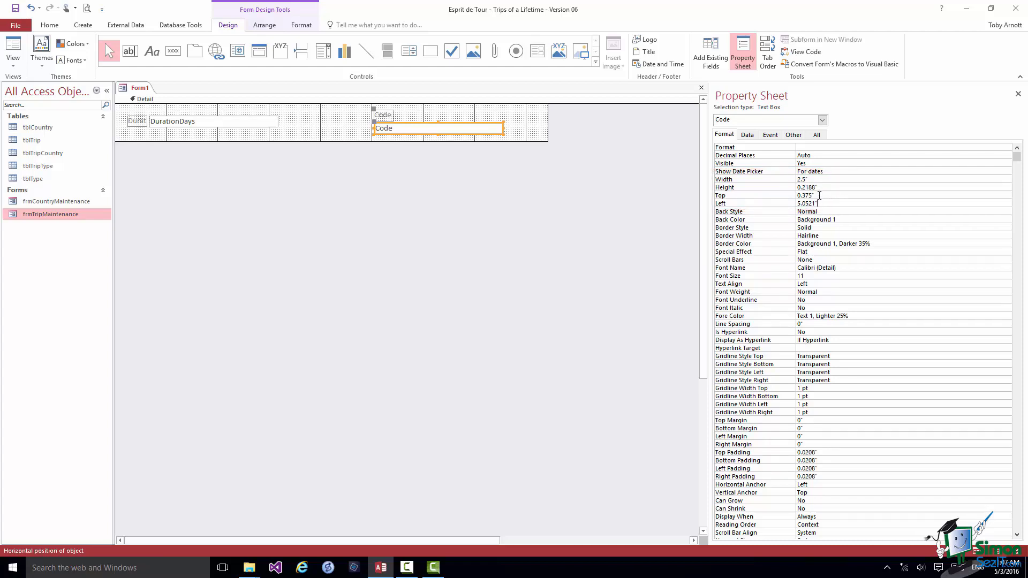
click(819, 196)
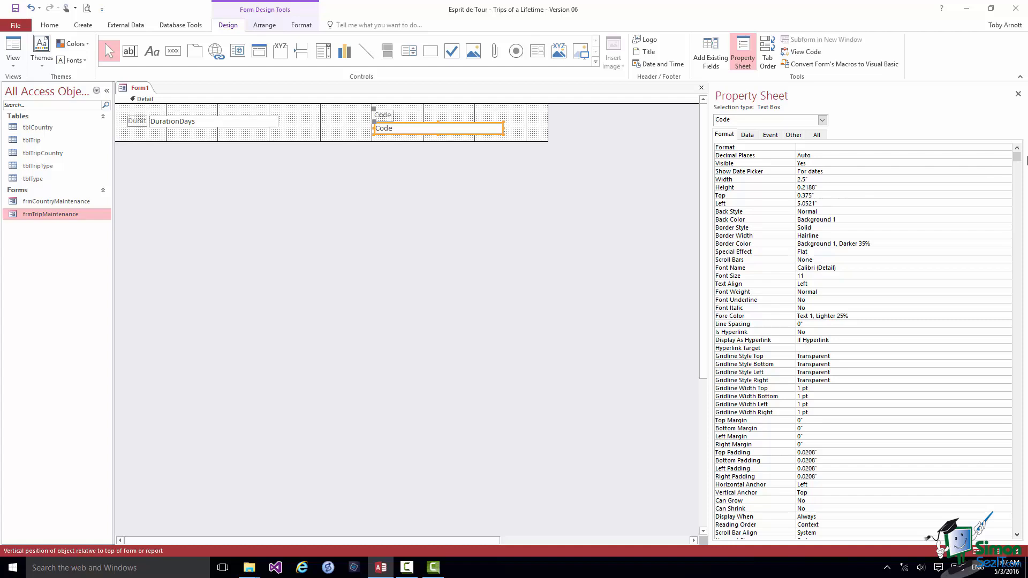
key(BackSpace)
key(BackSpace)
text(1)
key(Return)
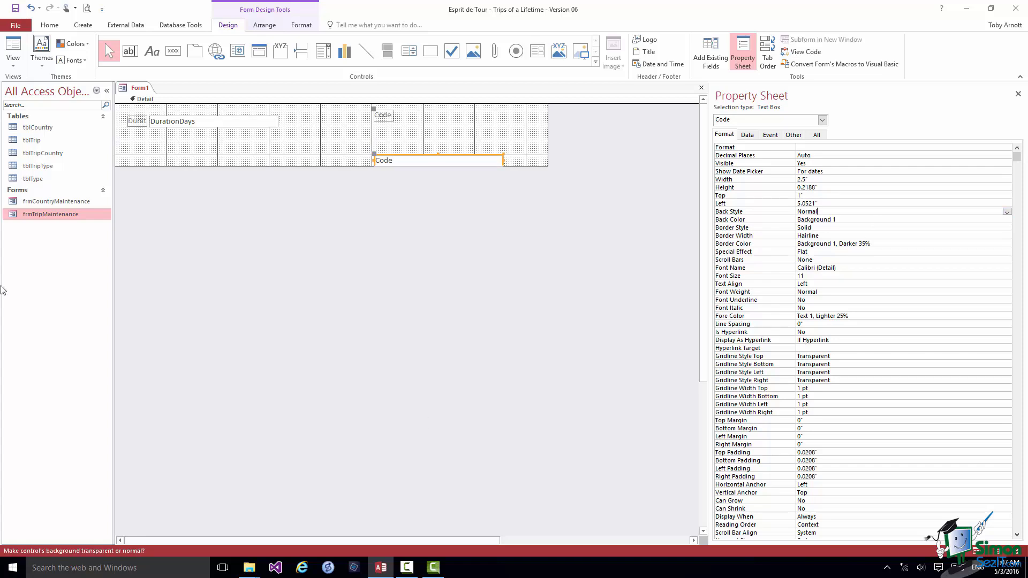
Step: Set the DurationDays text box's Top position to 1 inch
click(181, 122)
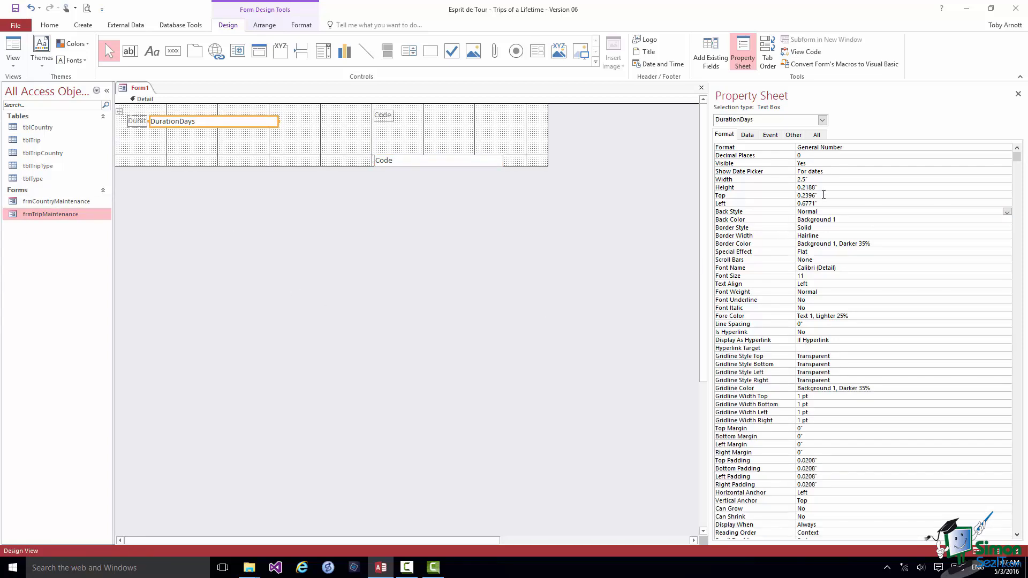
click(894, 195)
key(BackSpace)
key(BackSpace)
key(BackSpace)
key(BackSpace)
key(BackSpace)
key(BackSpace)
key(BackSpace)
text(1)
key(Return)
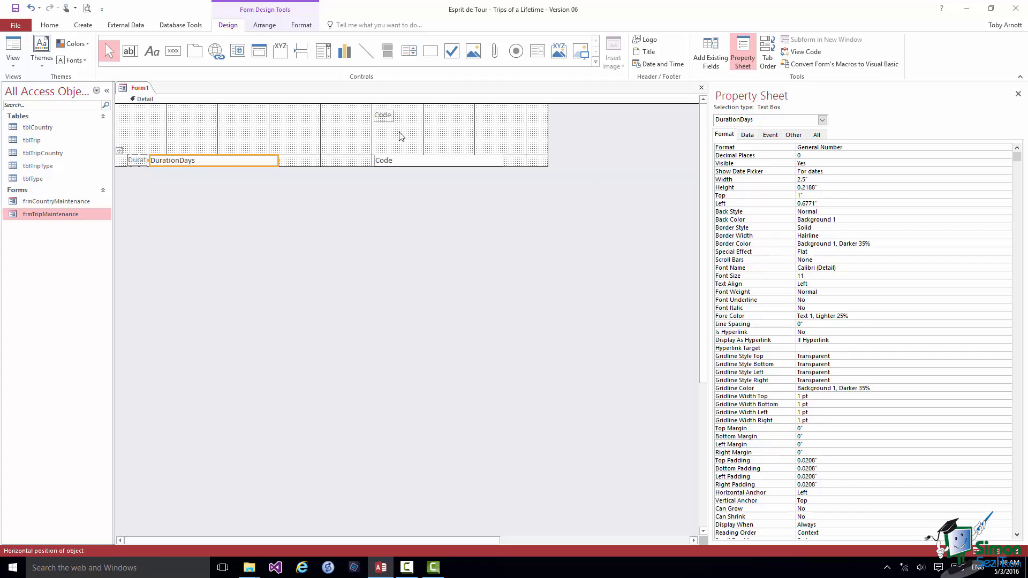
Step: Move the Code text box below DurationDays, about 2.08 inches from the top, and left-align the two text boxes
click(389, 163)
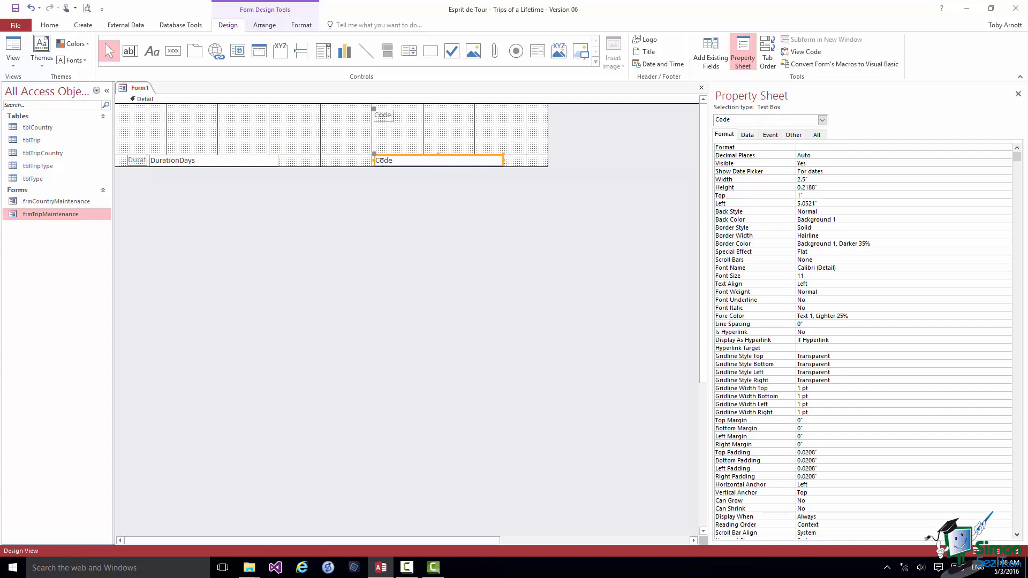
drag(380, 165, 157, 224)
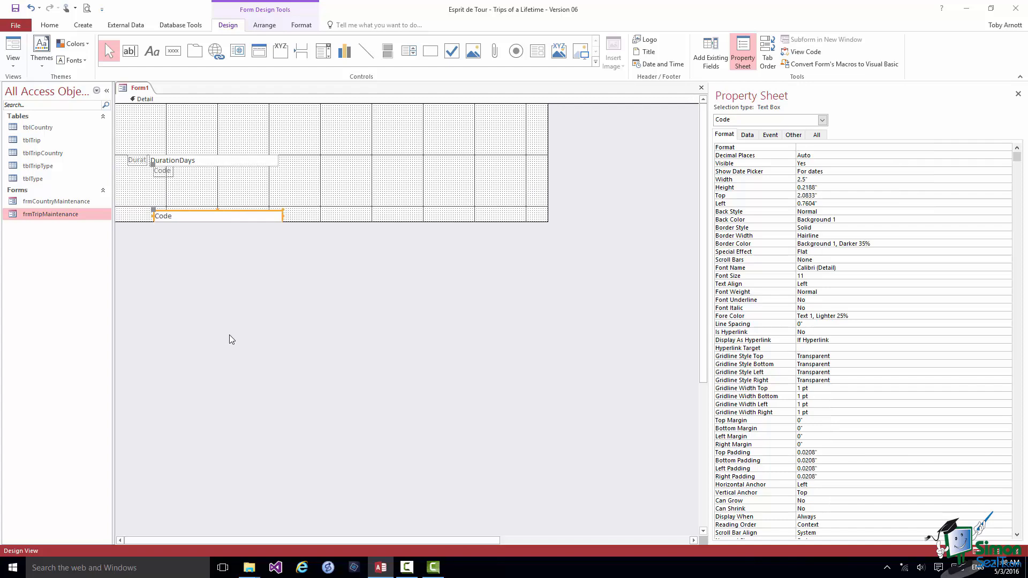
shift+click(182, 162)
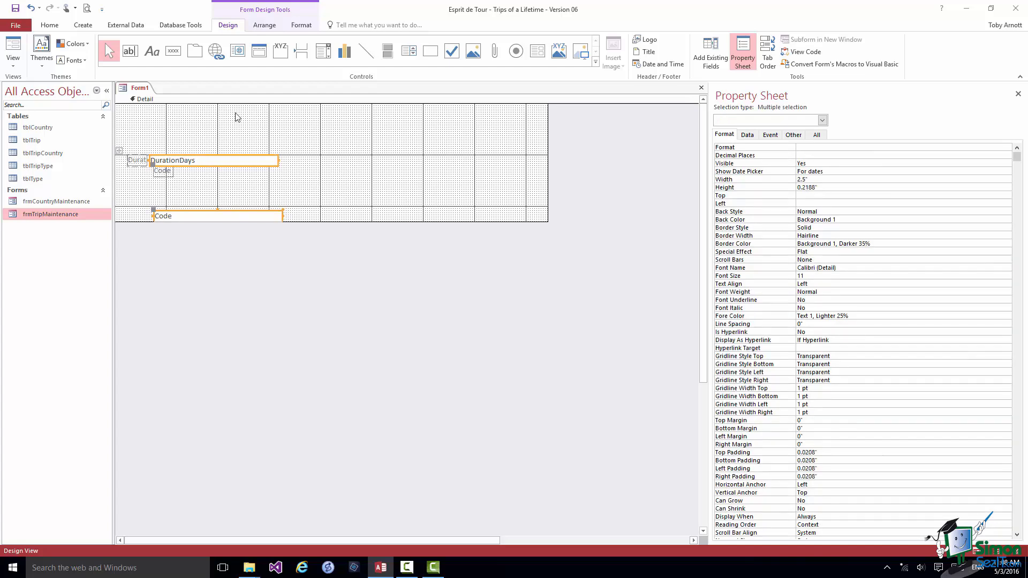
click(264, 28)
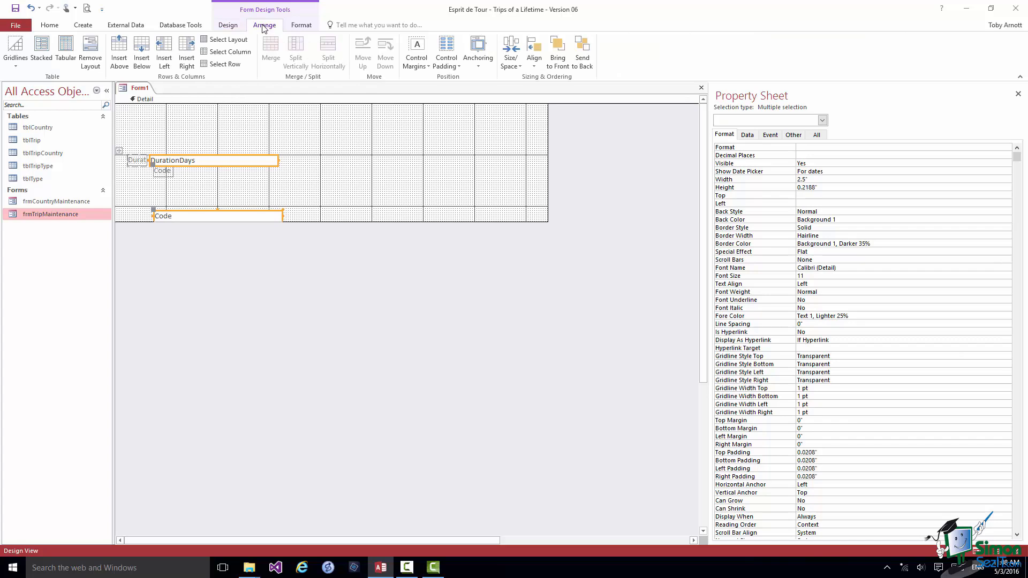
click(534, 67)
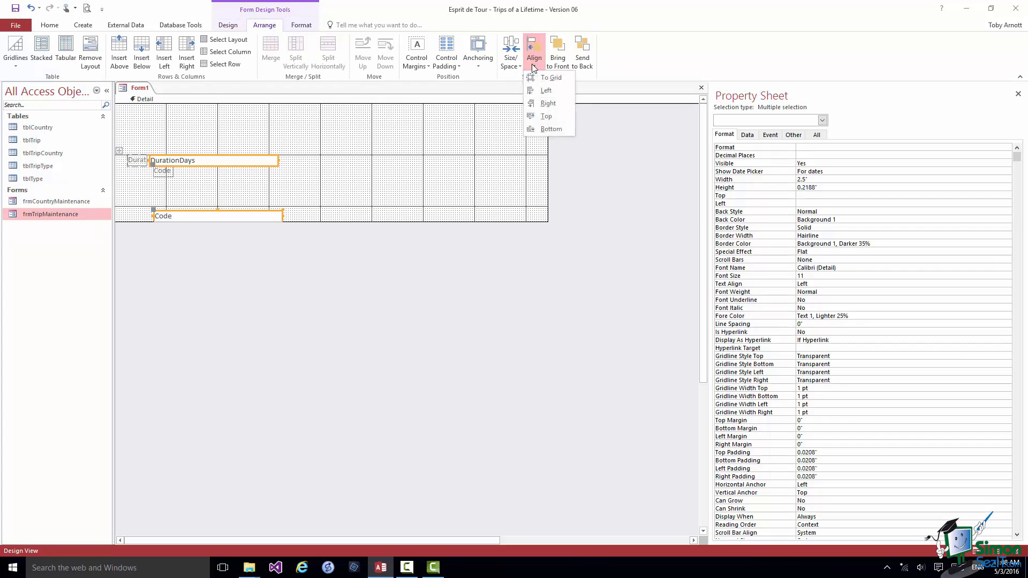
click(543, 92)
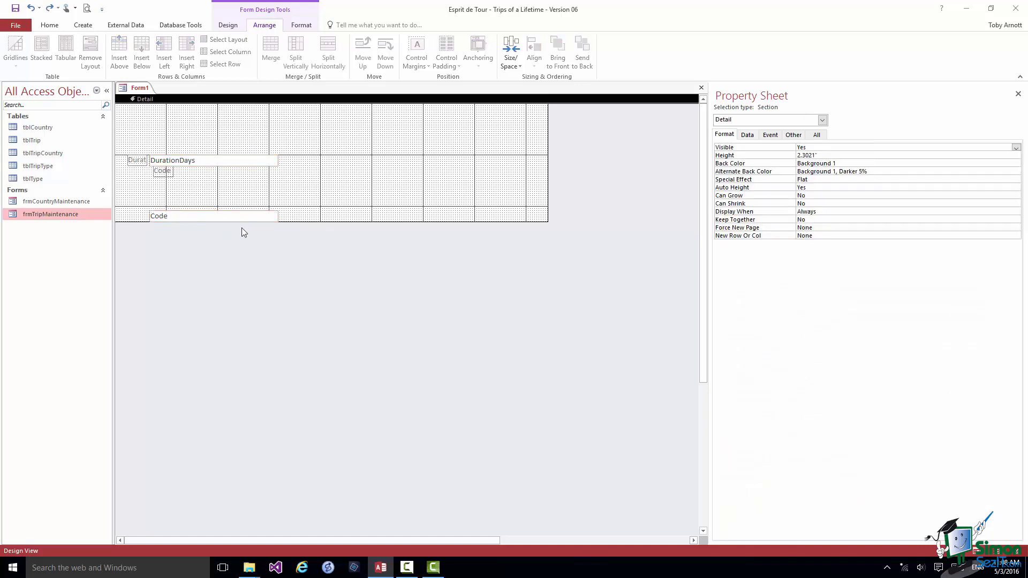
Step: Move the Code text box back beside DurationDays, about 4.67 inches from the left, and align the tops of both text boxes
click(207, 218)
drag(173, 214, 377, 164)
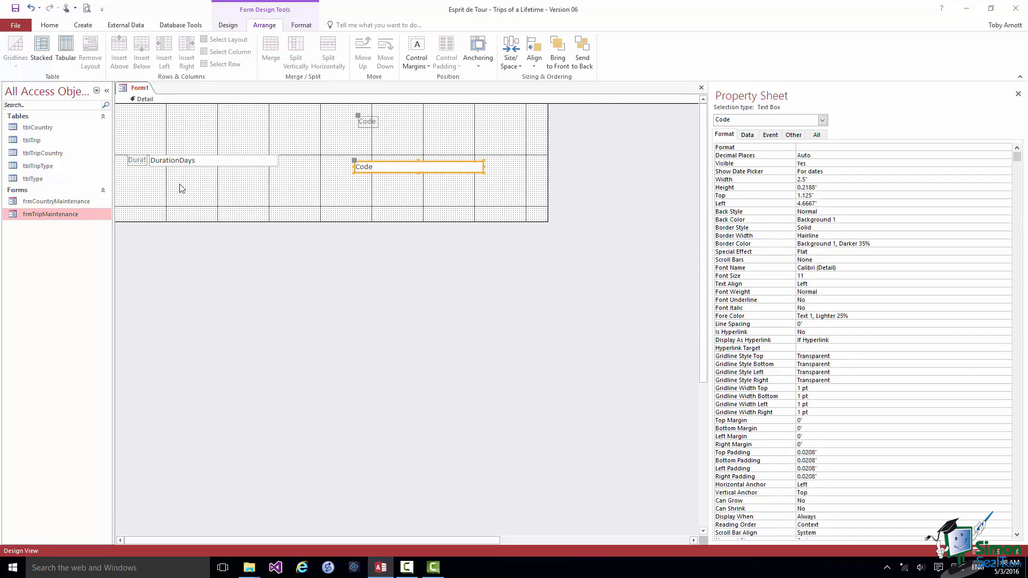
shift+click(177, 163)
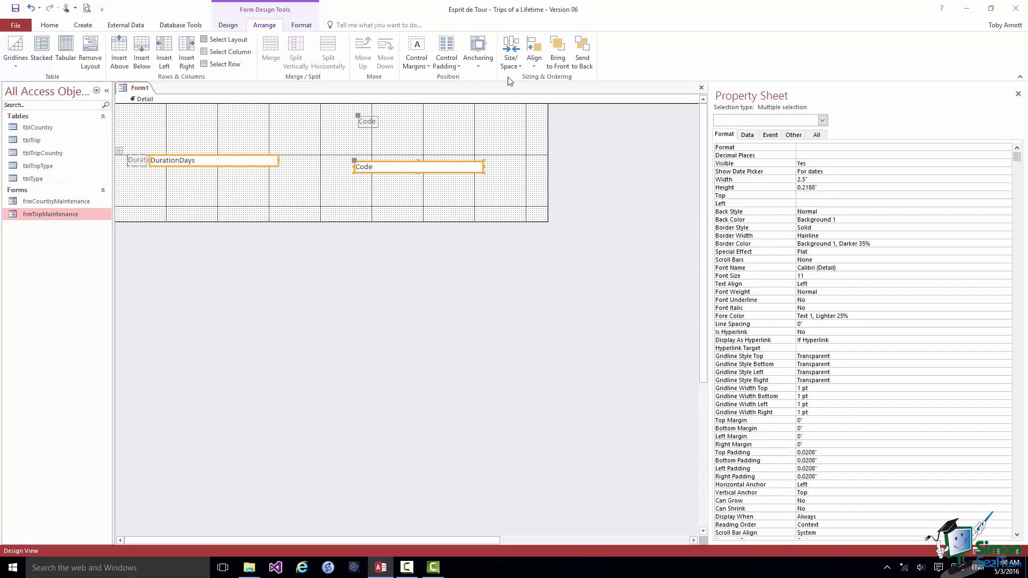
click(533, 67)
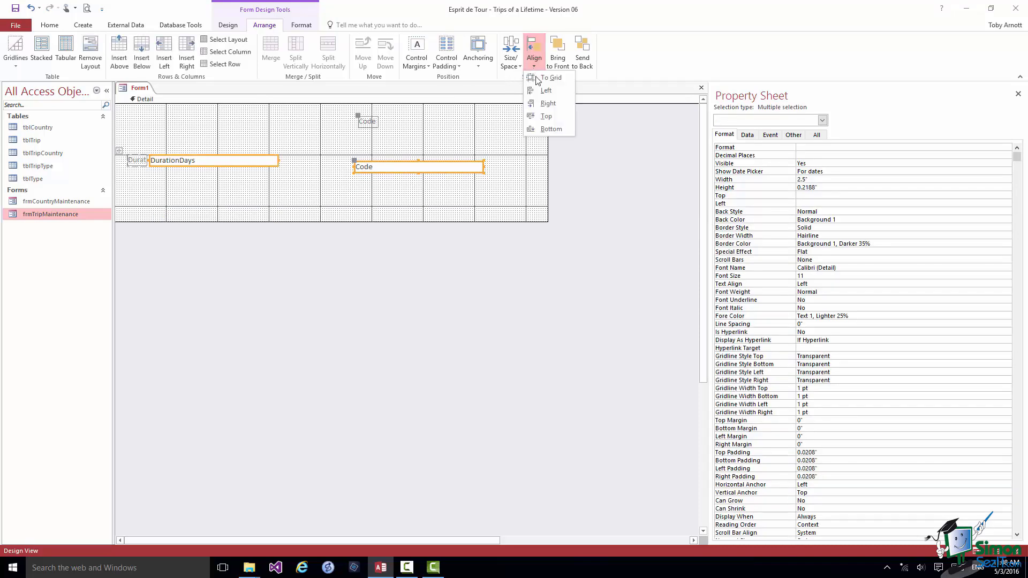
click(545, 116)
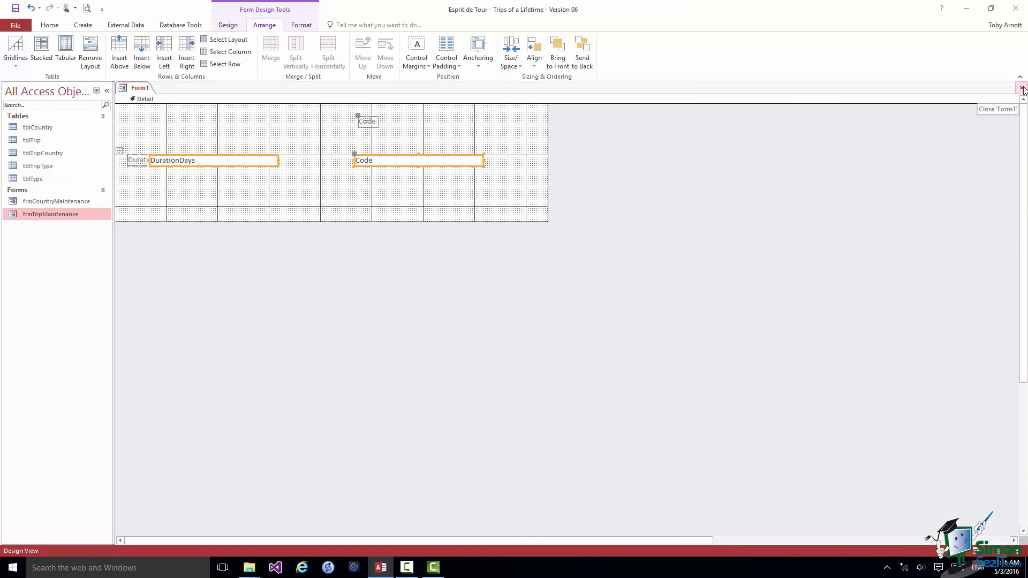
Step: Close the form without saving its changes and create a new empty form in Design View
click(1022, 89)
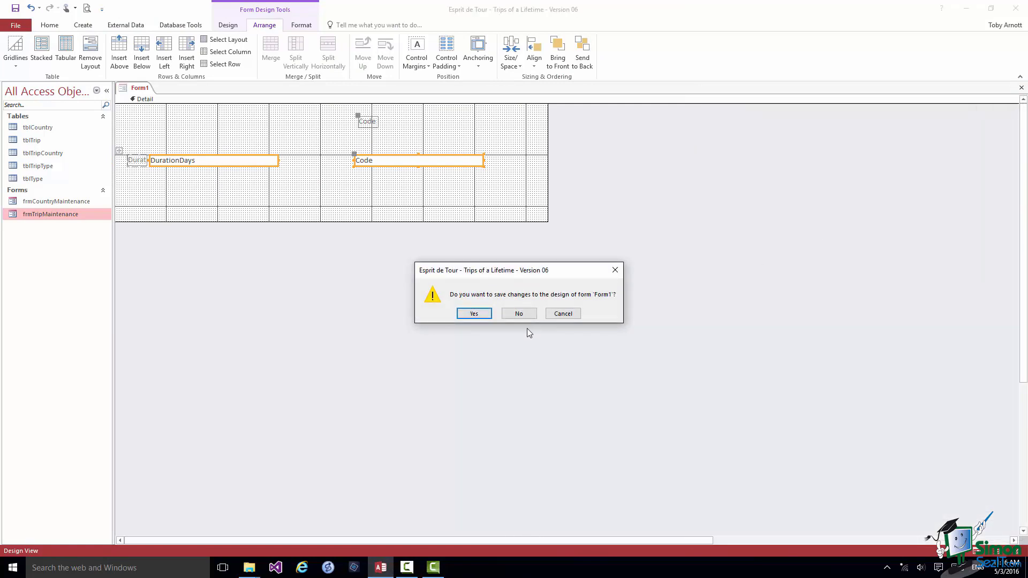
click(519, 315)
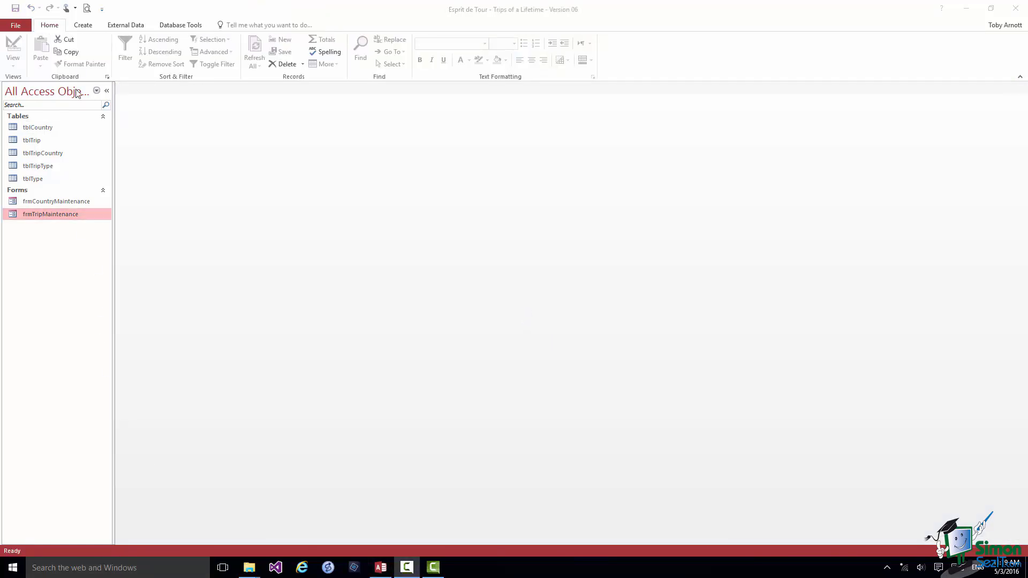
click(88, 28)
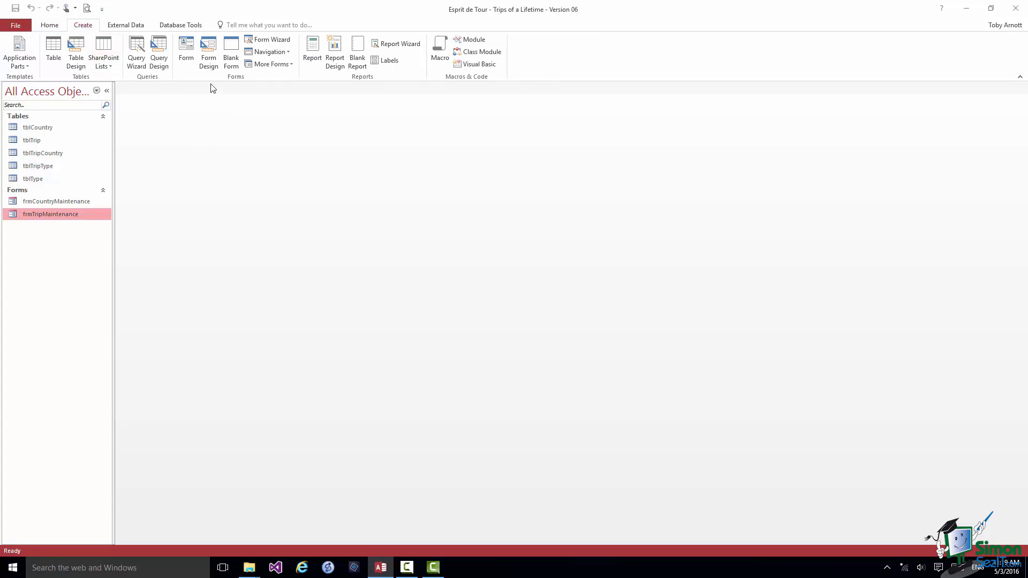
click(211, 54)
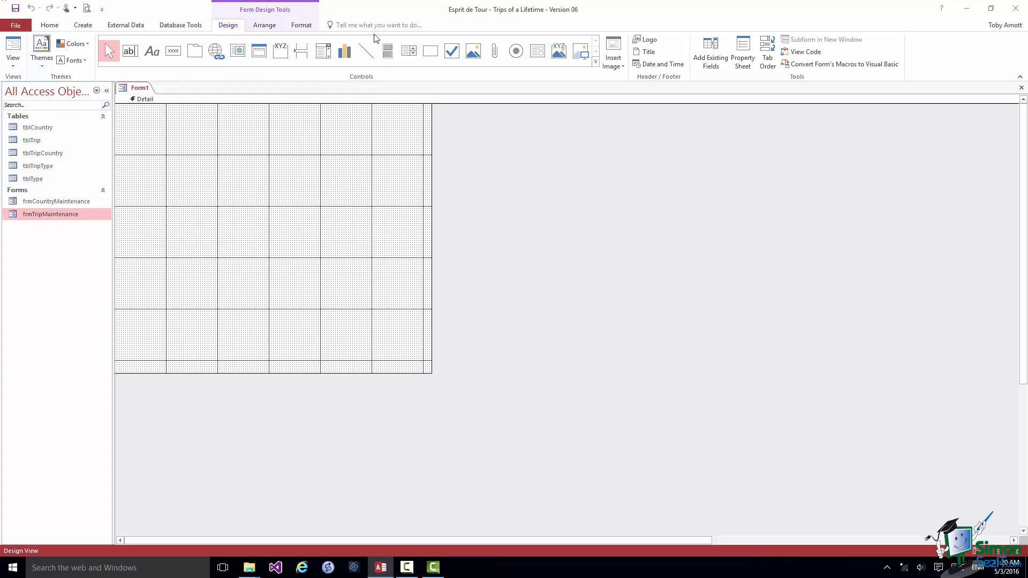
Step: Set the new form's Record Source to tblTrip and show the list of fields available to add
click(741, 56)
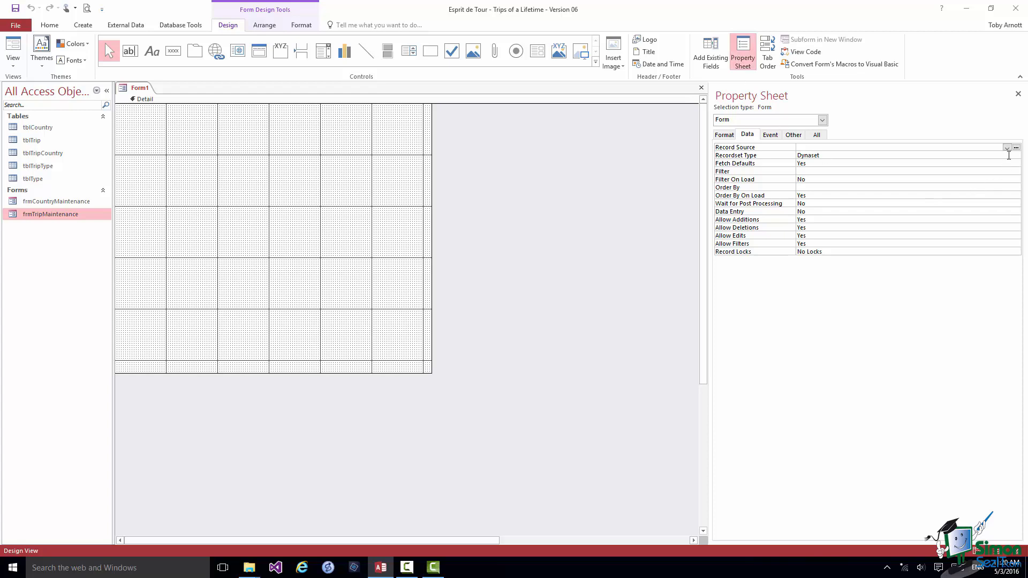
click(1007, 148)
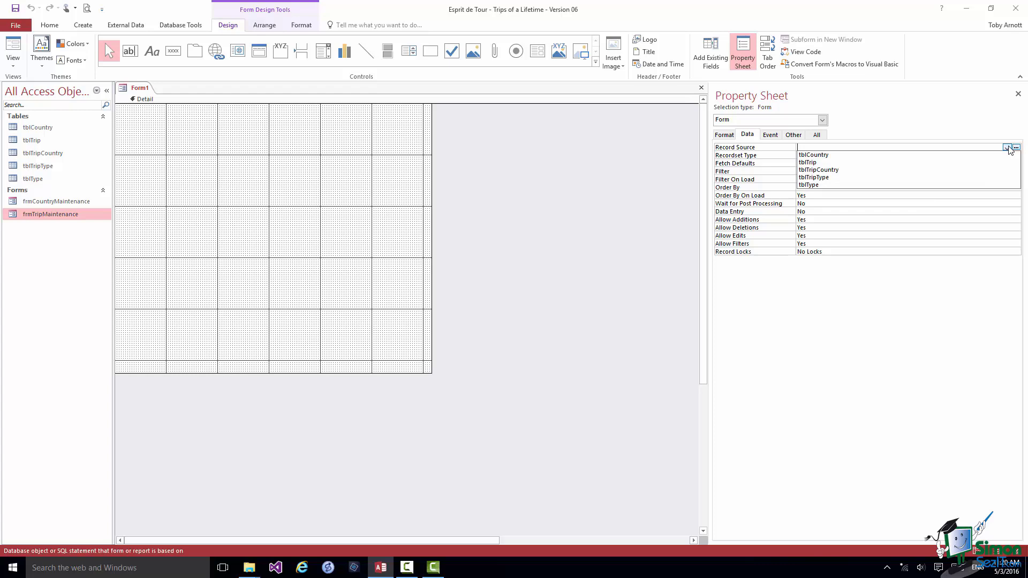
click(819, 163)
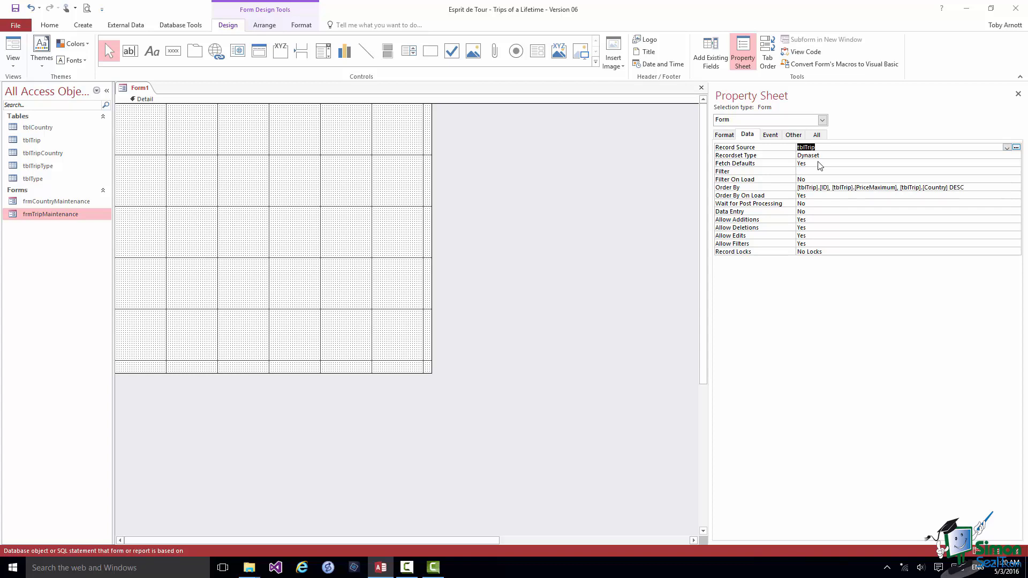
click(712, 60)
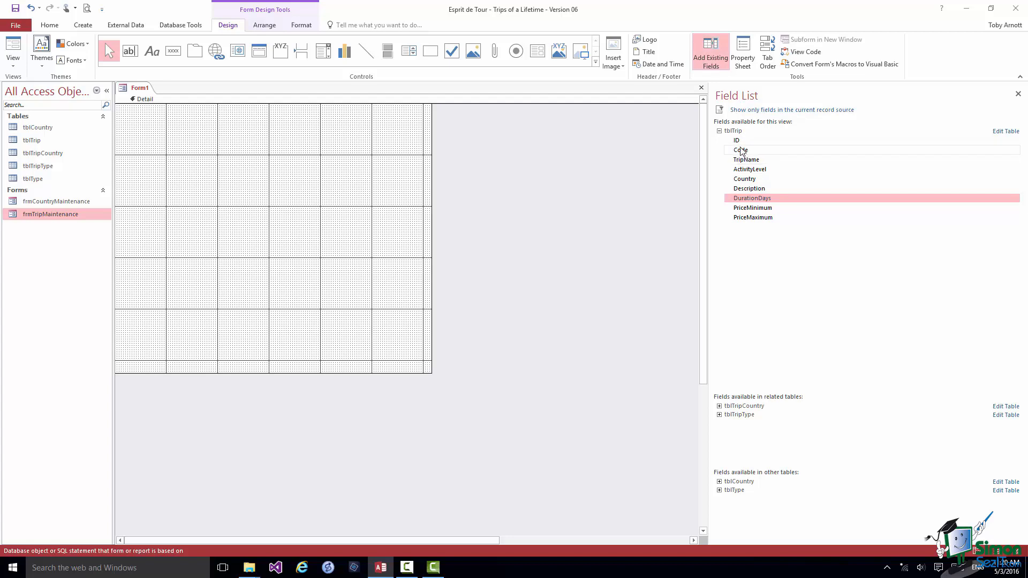
Step: Add the Code, TripName and ActivityLevel fields to the form and move TripName with its label beside Code
double_click(741, 150)
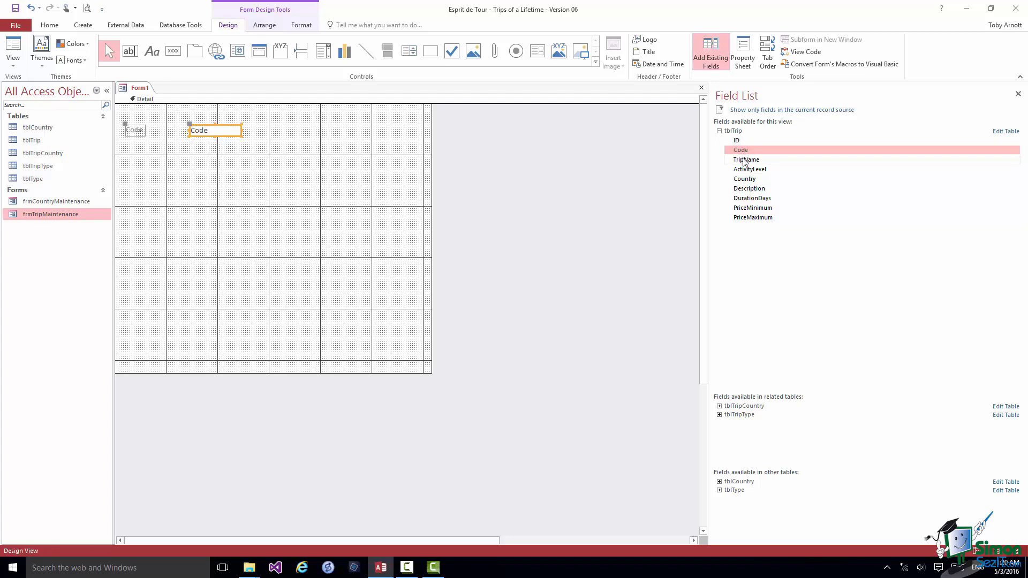
double_click(744, 160)
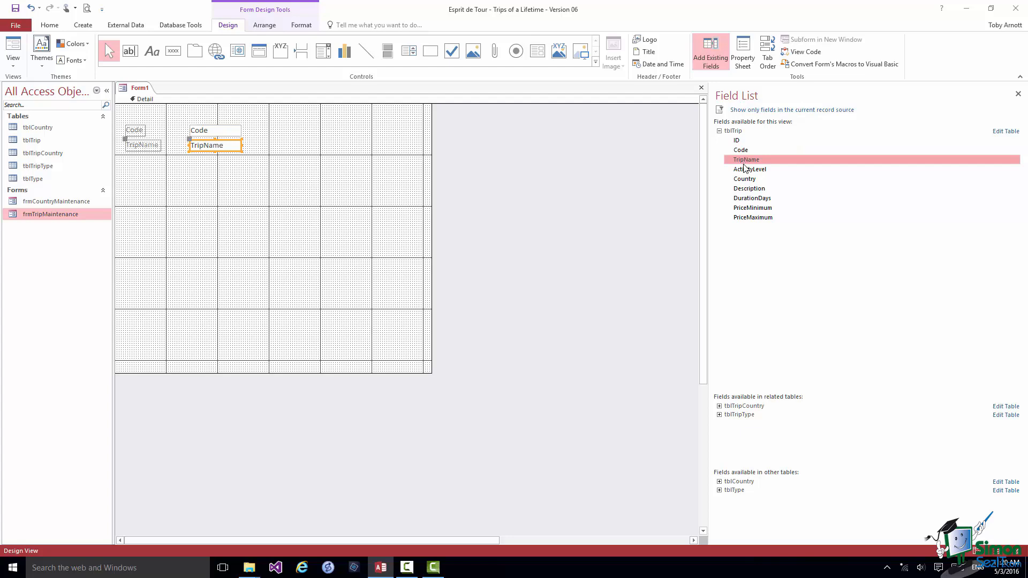
double_click(746, 169)
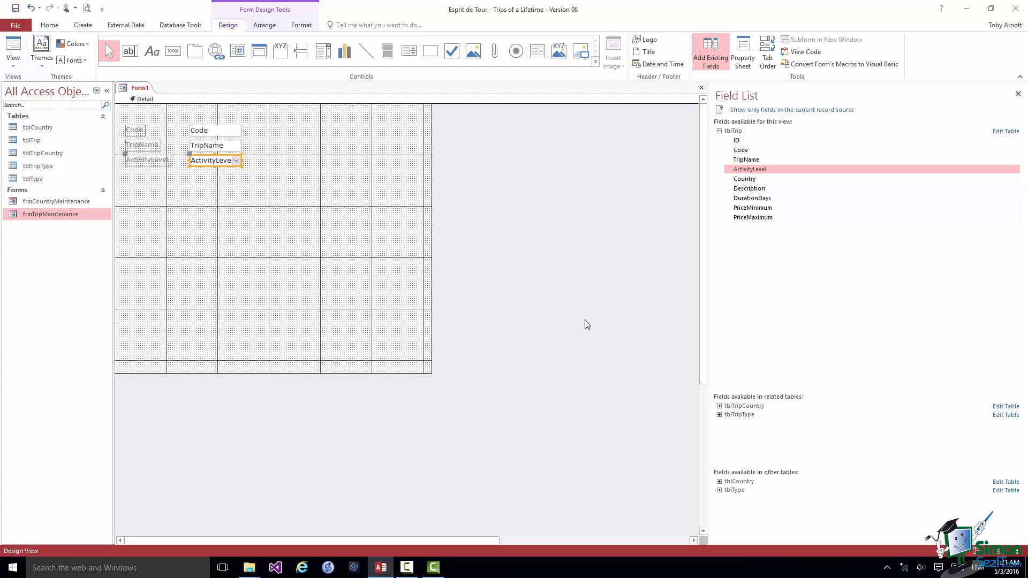
click(200, 149)
drag(199, 149, 350, 138)
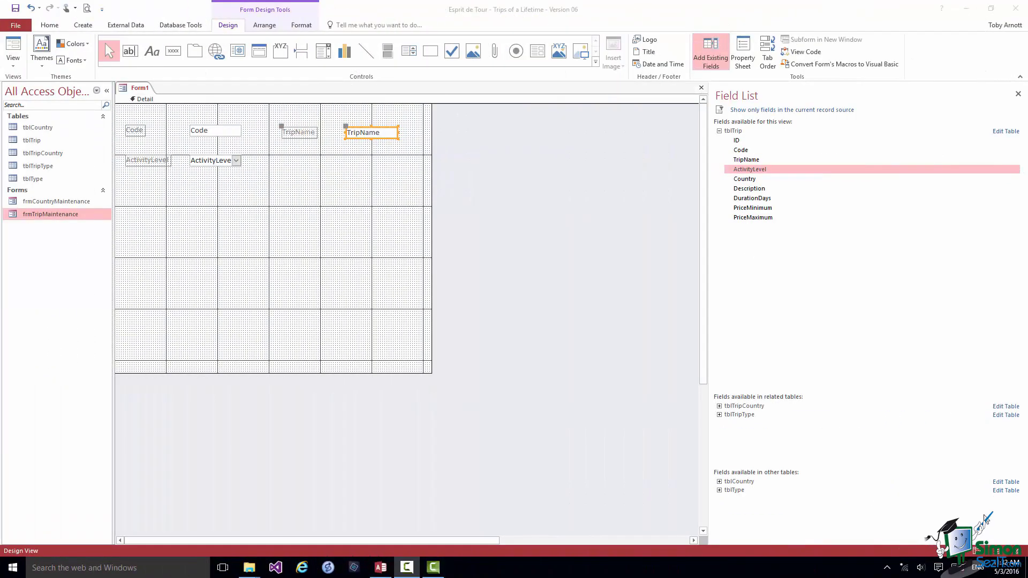
Step: Add the DurationDays, Description, PriceMinimum and PriceMaximum fields to the form below ActivityLevel
click(750, 199)
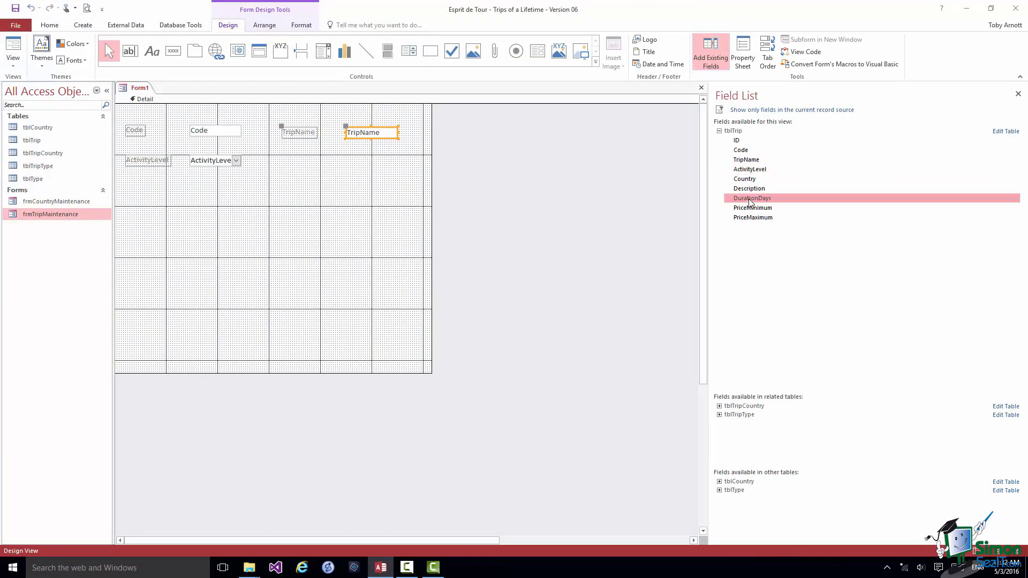
double_click(750, 199)
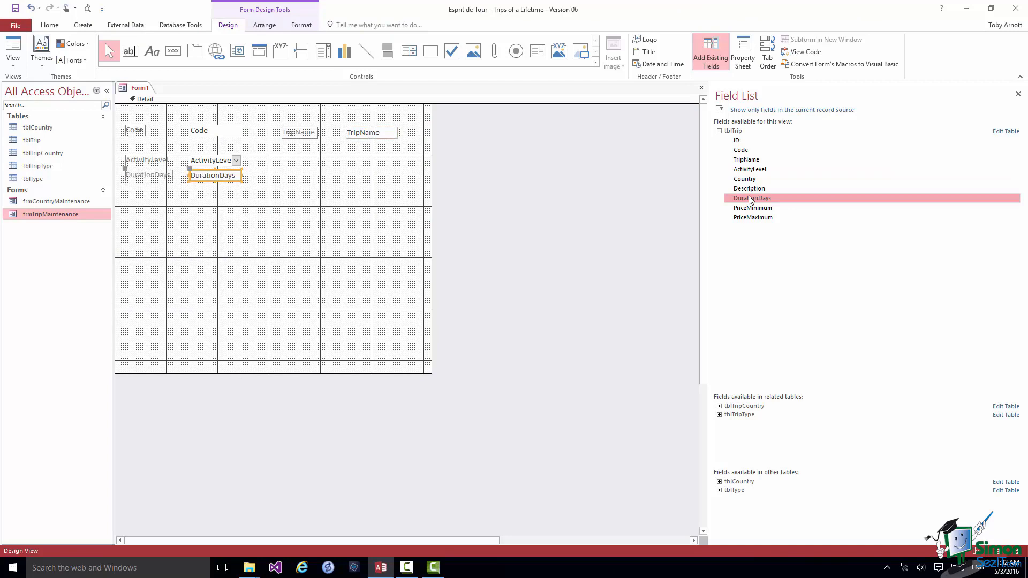
double_click(747, 189)
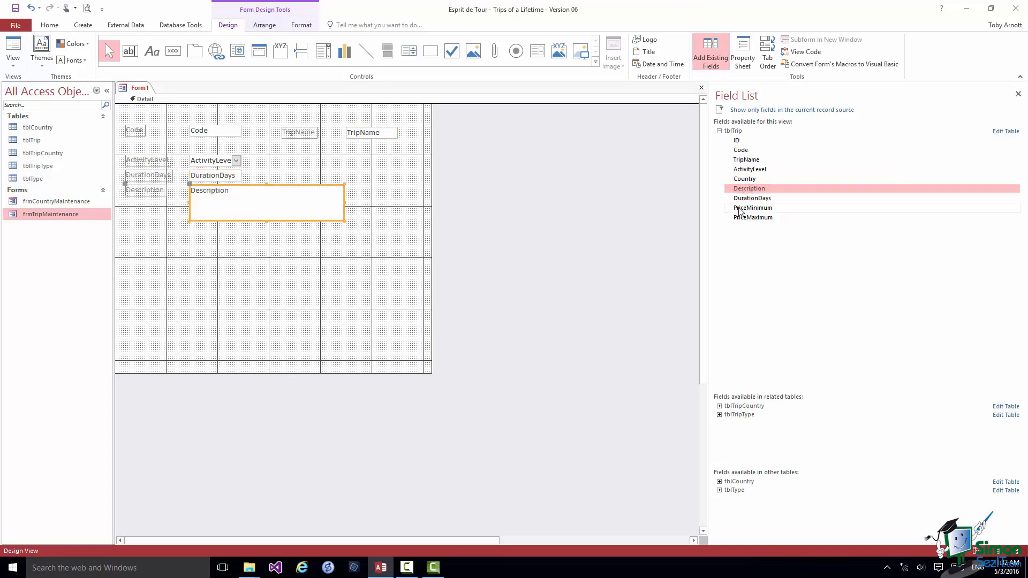
double_click(742, 209)
double_click(737, 218)
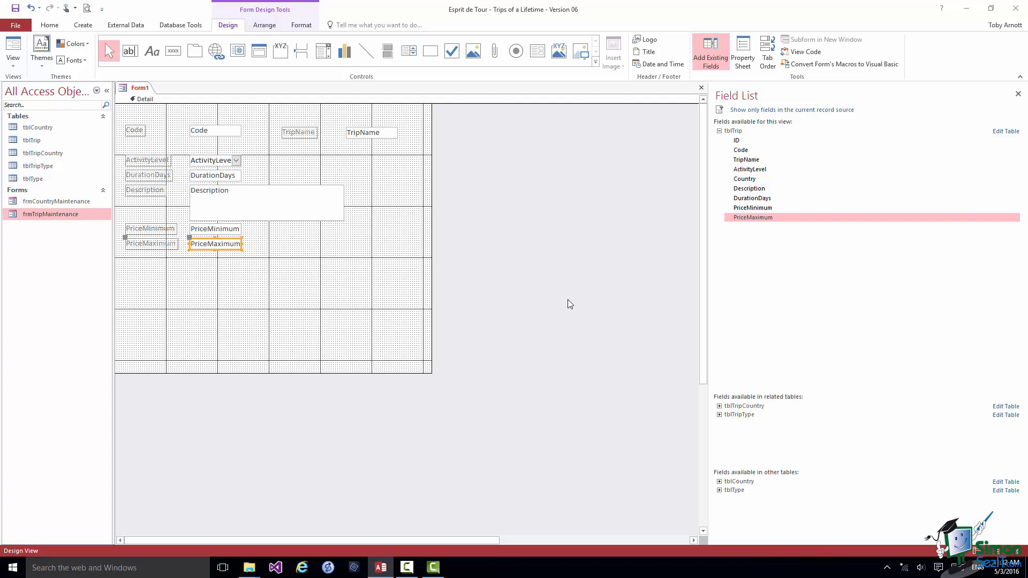
Step: Preview the form in Form View and examine the choices offered for ActivityLevel
right_click(142, 90)
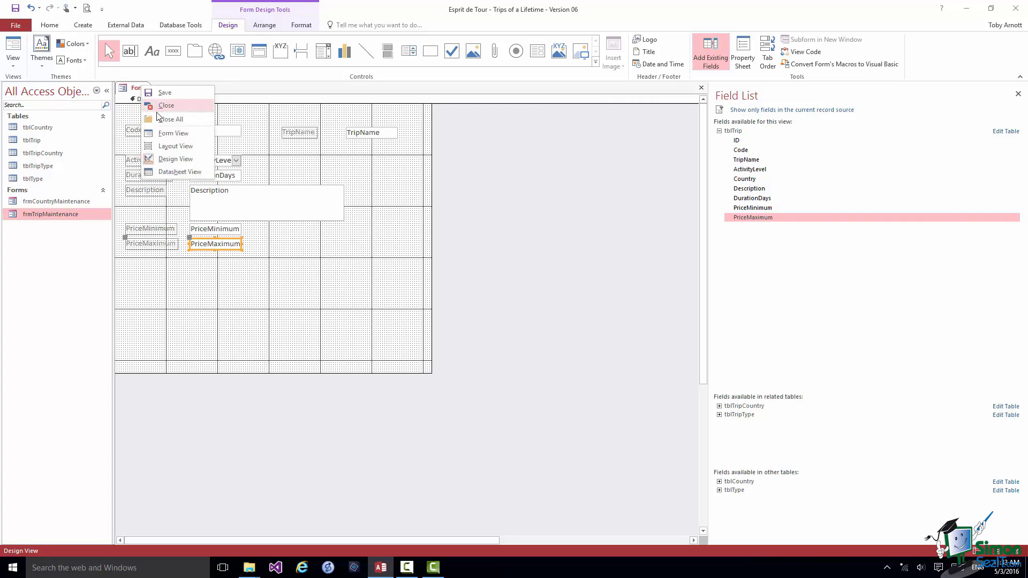
click(166, 138)
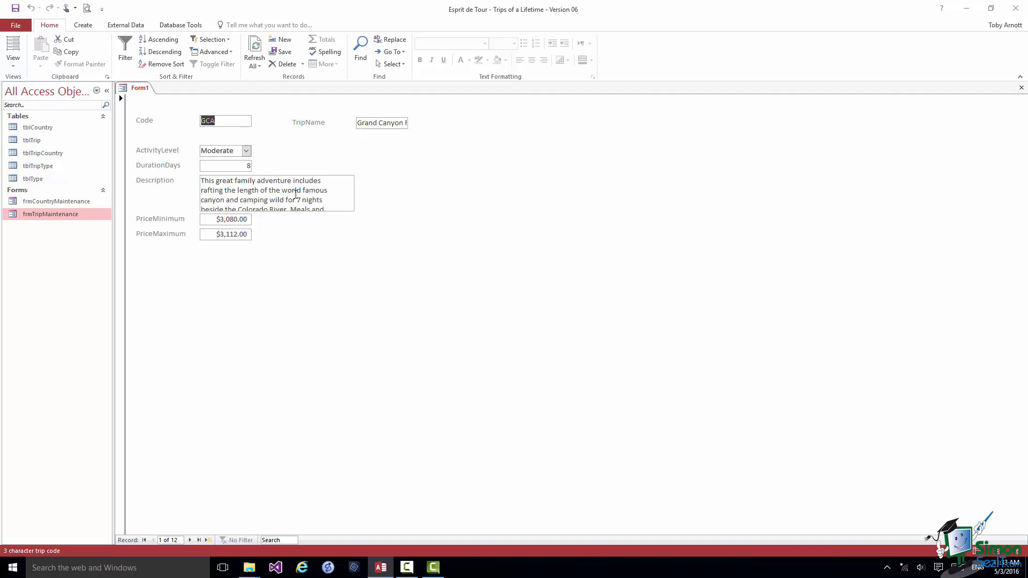
click(247, 152)
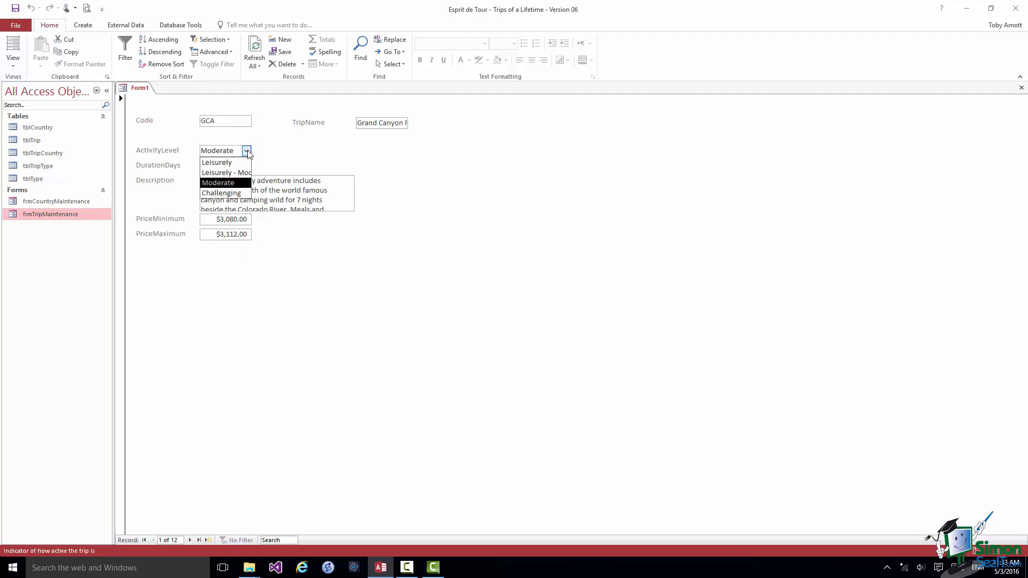
click(284, 156)
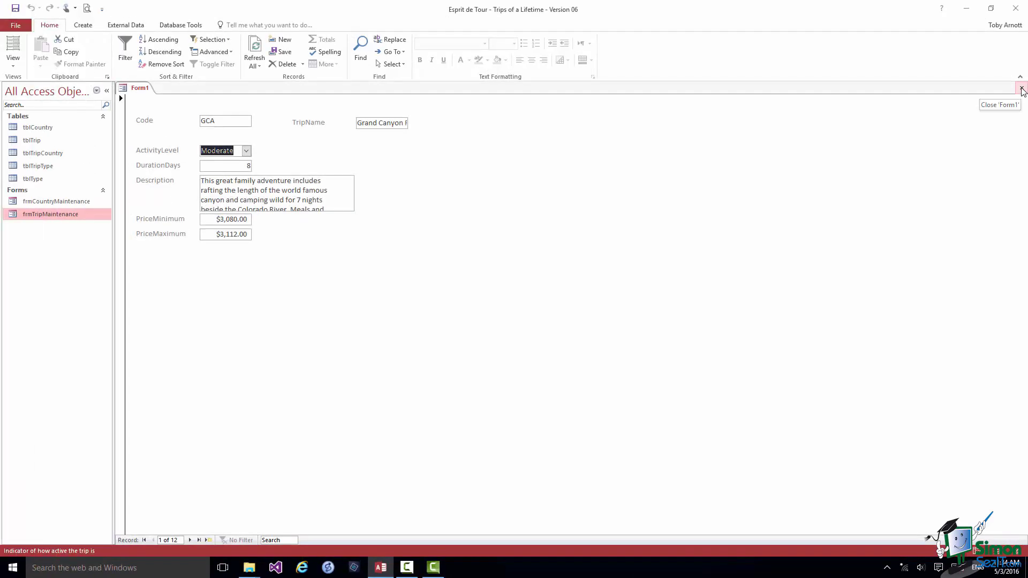
Step: Close the new form and save it under the name frmTripDesign
click(1021, 88)
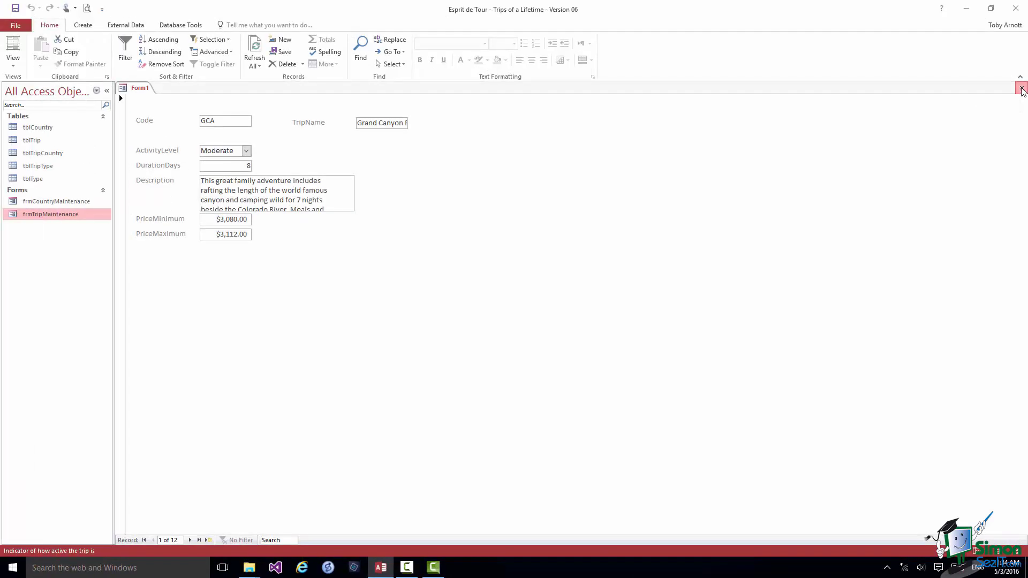
click(473, 314)
text(frmTripDesign)
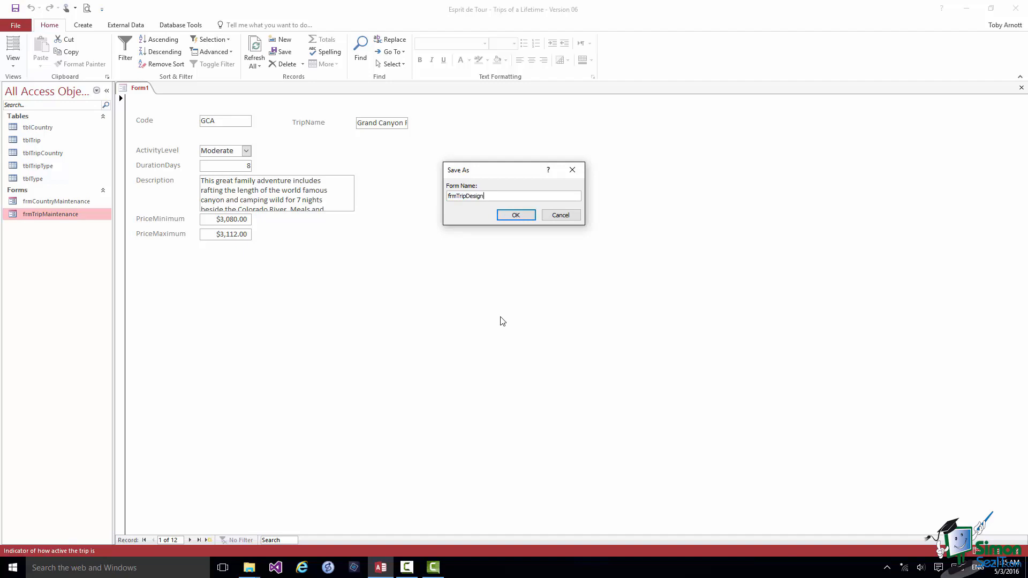
click(515, 215)
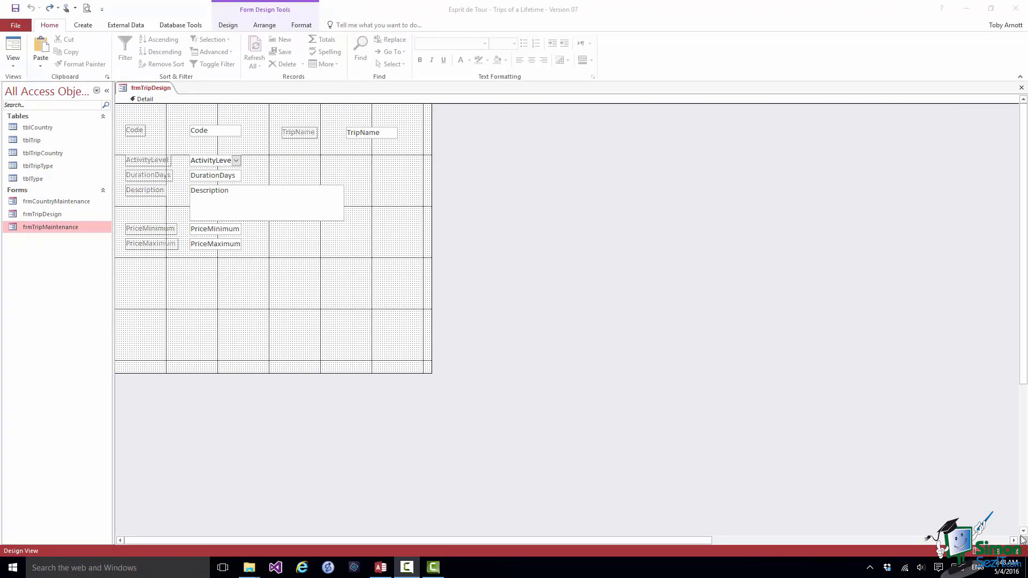
Step: Add the ID field to frmTripDesign from the existing fields and place it just above Code
click(223, 26)
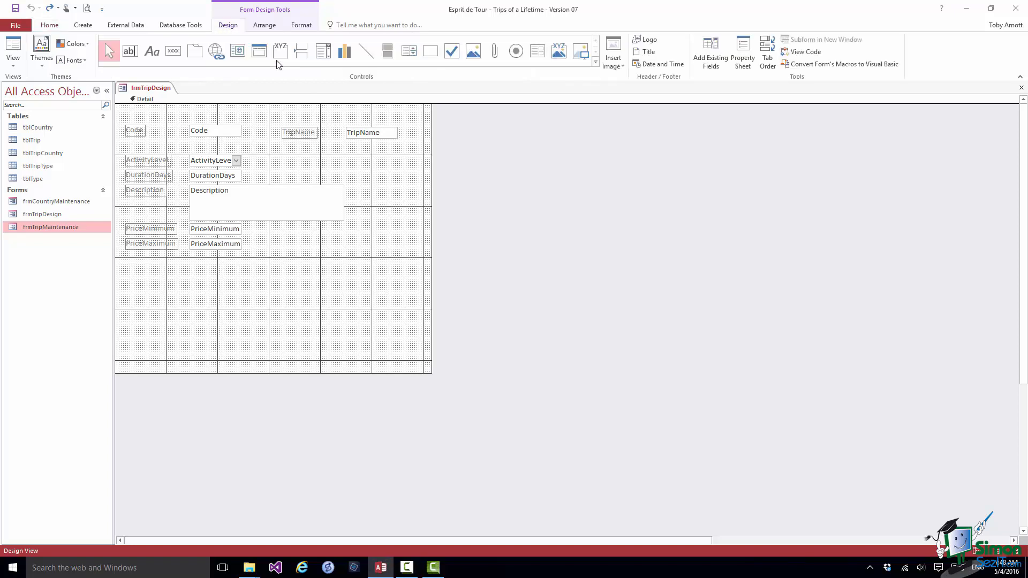
click(712, 59)
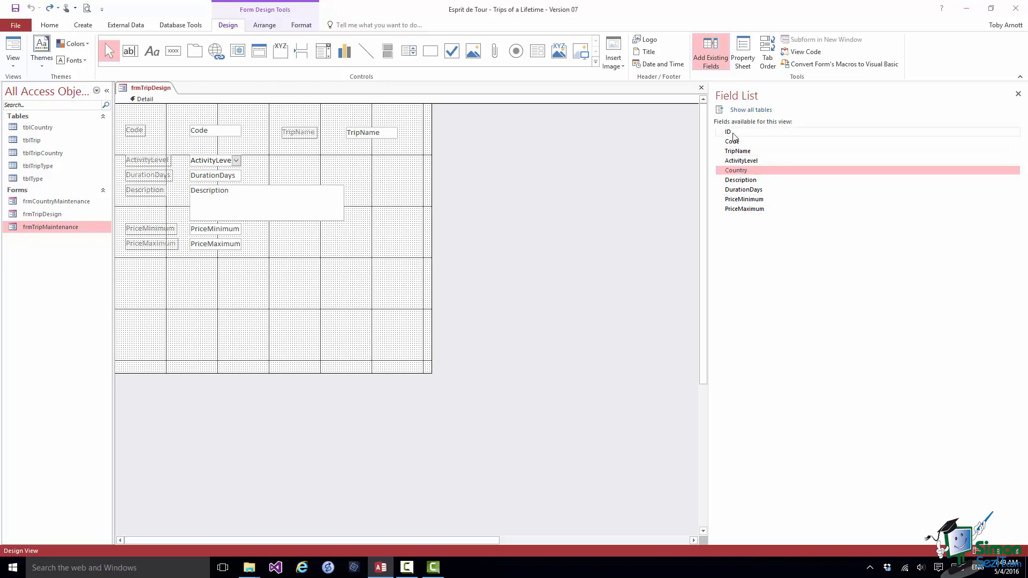
click(732, 132)
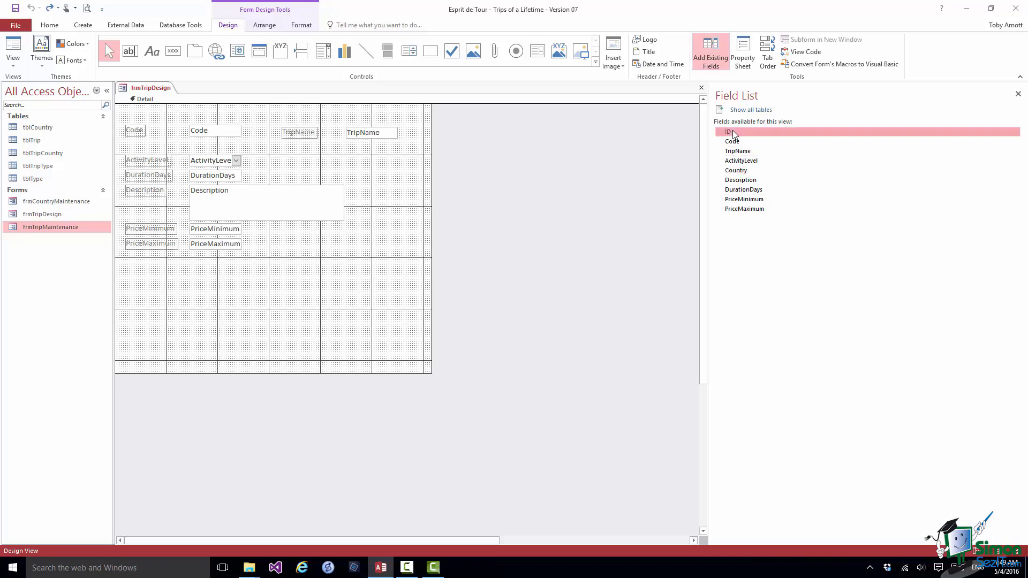
double_click(732, 133)
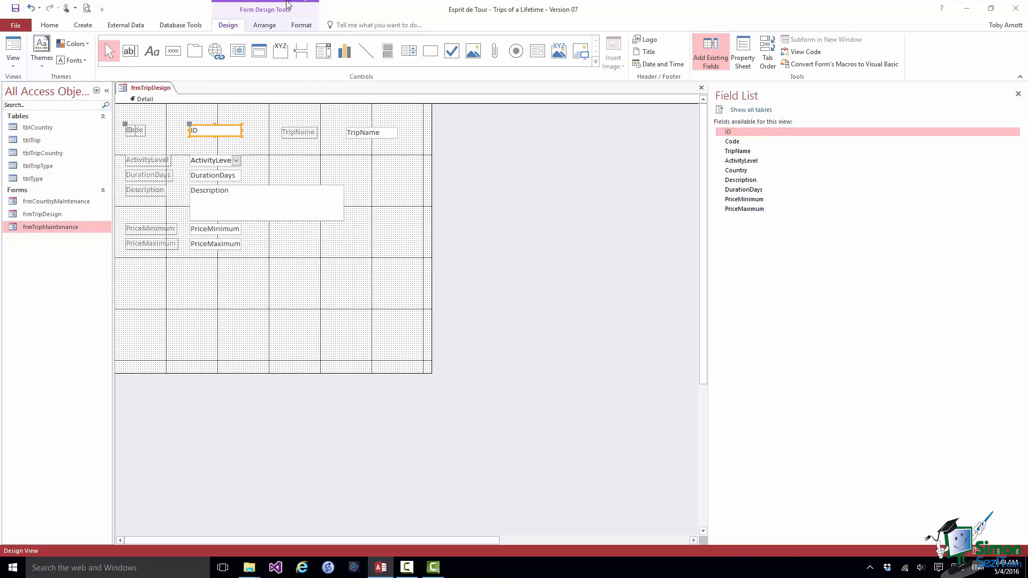
drag(200, 135, 198, 115)
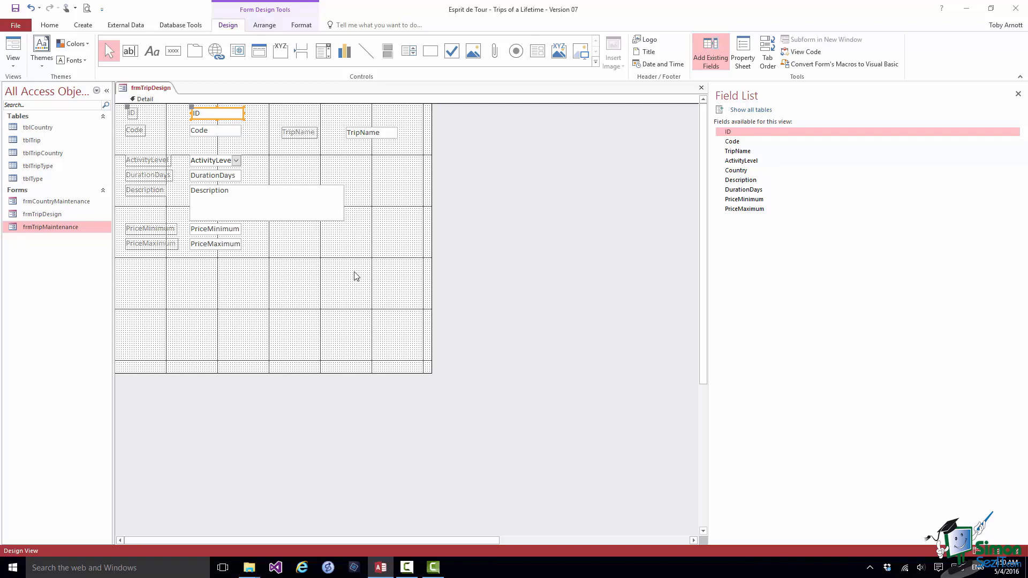
Step: Delete the labels attached to the ID and Code text boxes
click(132, 115)
key(Delete)
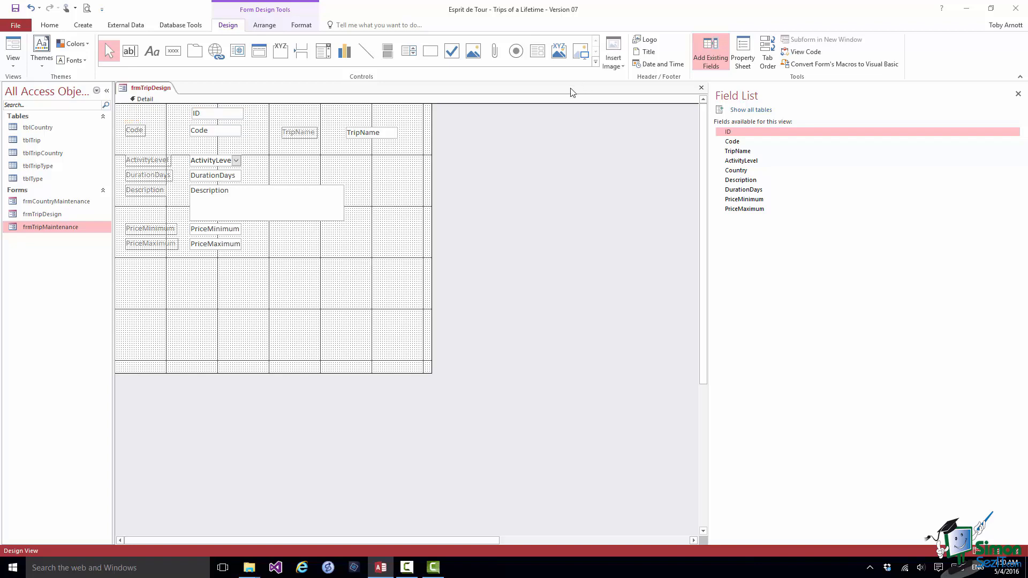
click(132, 132)
key(Delete)
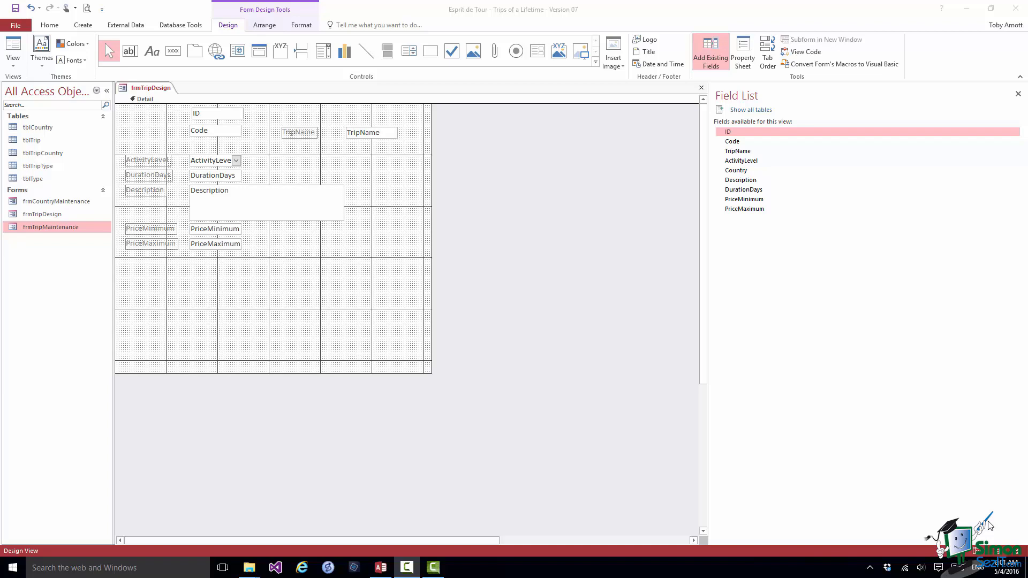
Step: Replace the field list with the property sheet and preview the form in Form View
click(1018, 95)
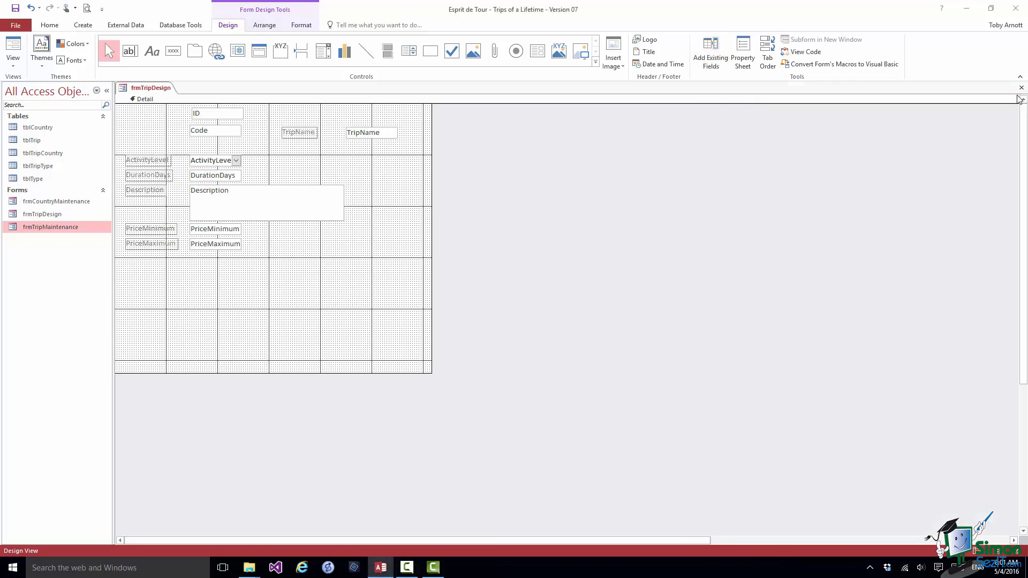
click(737, 51)
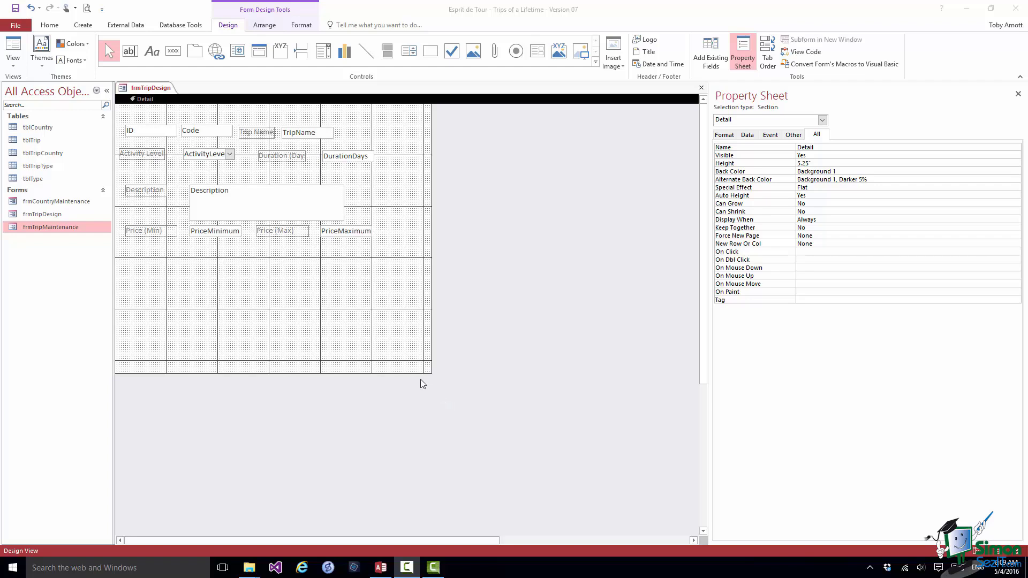
click(144, 91)
right_click(143, 92)
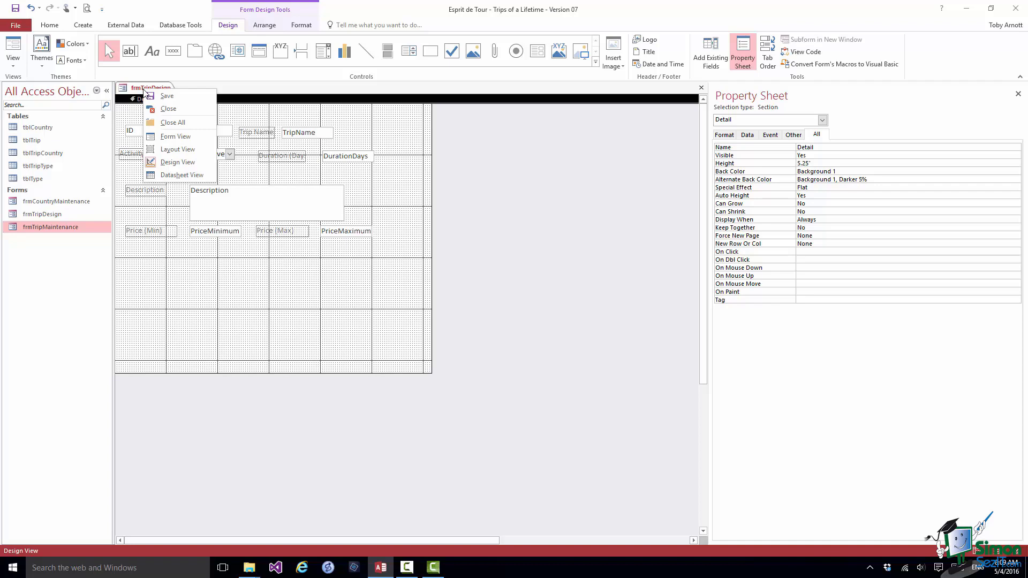
click(170, 136)
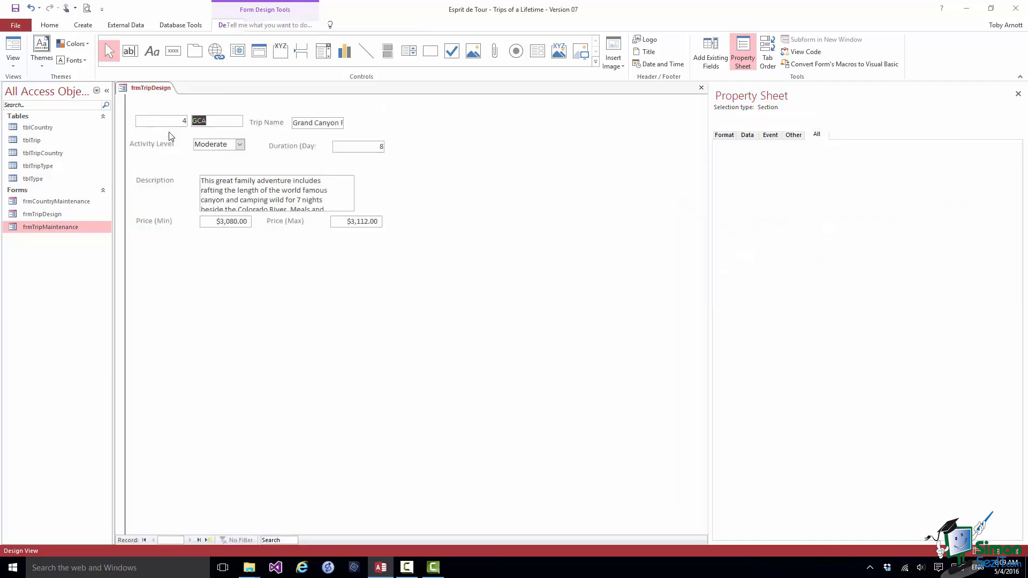
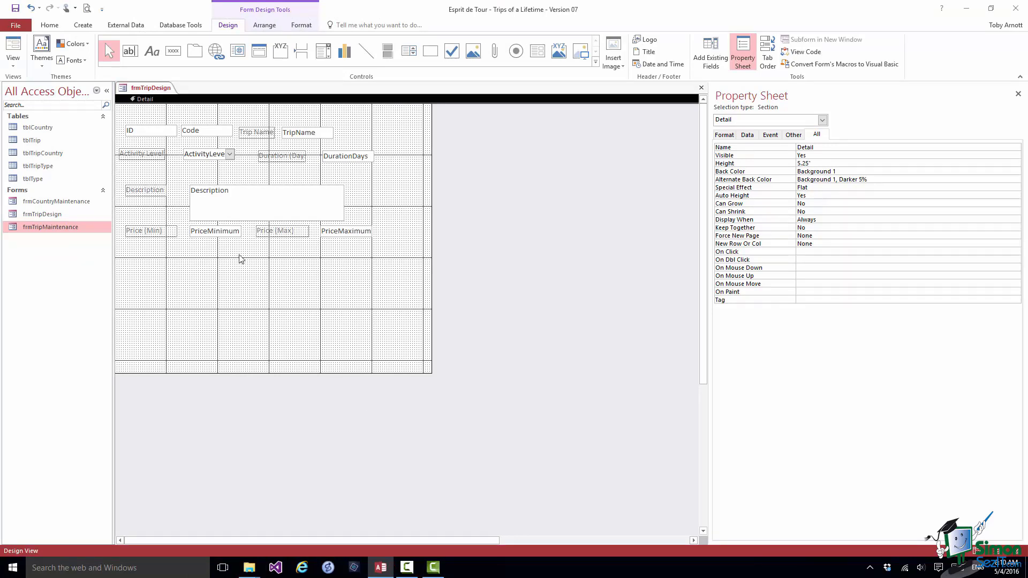
Step: Set the width of the ID text box to 0.4" among its format properties
click(151, 131)
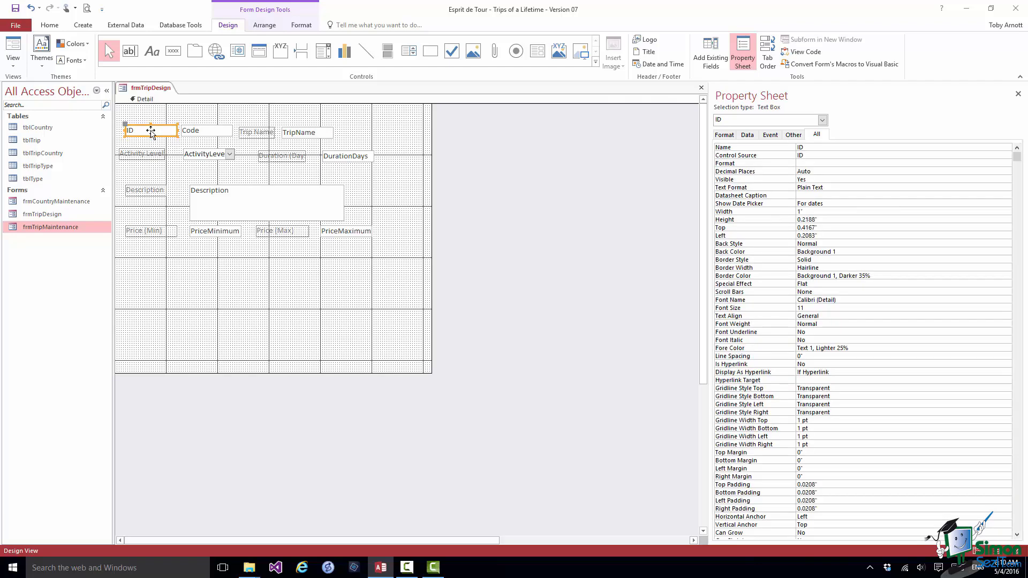
click(724, 135)
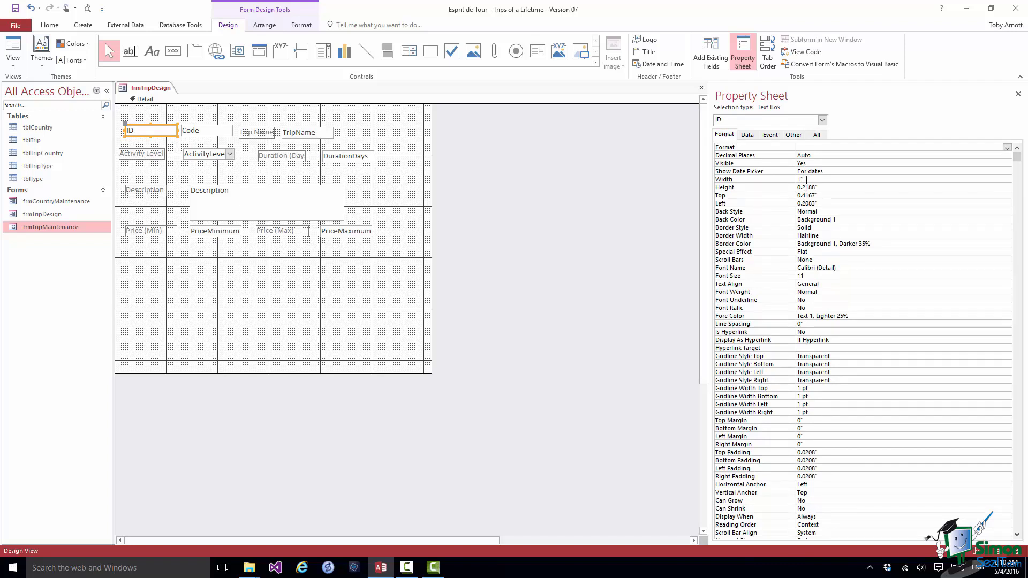
click(806, 180)
key(BackSpace)
key(BackSpace)
click(840, 171)
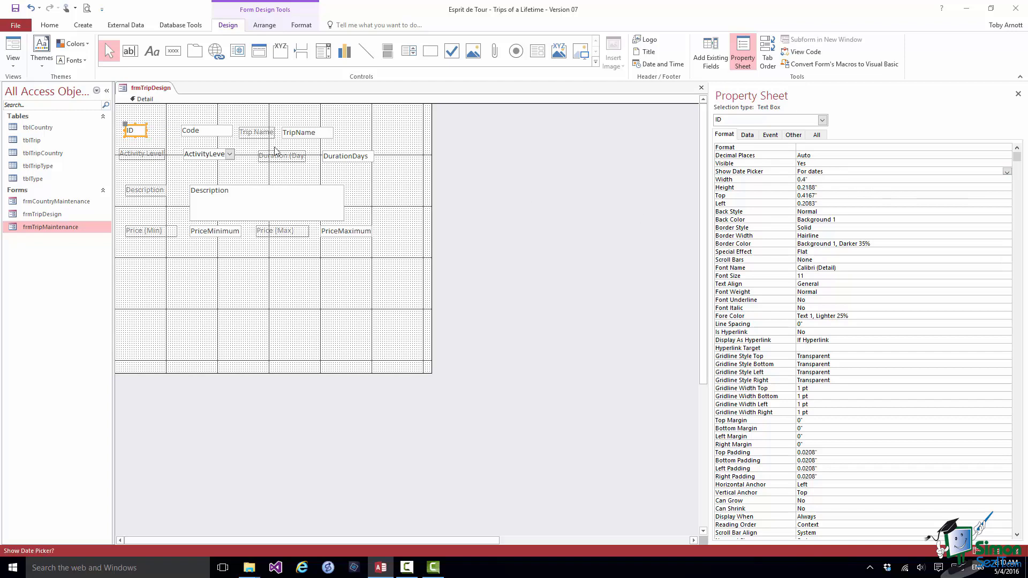
Step: Check the narrower ID box in Form View and return to Design View with the Code text box selected
right_click(150, 88)
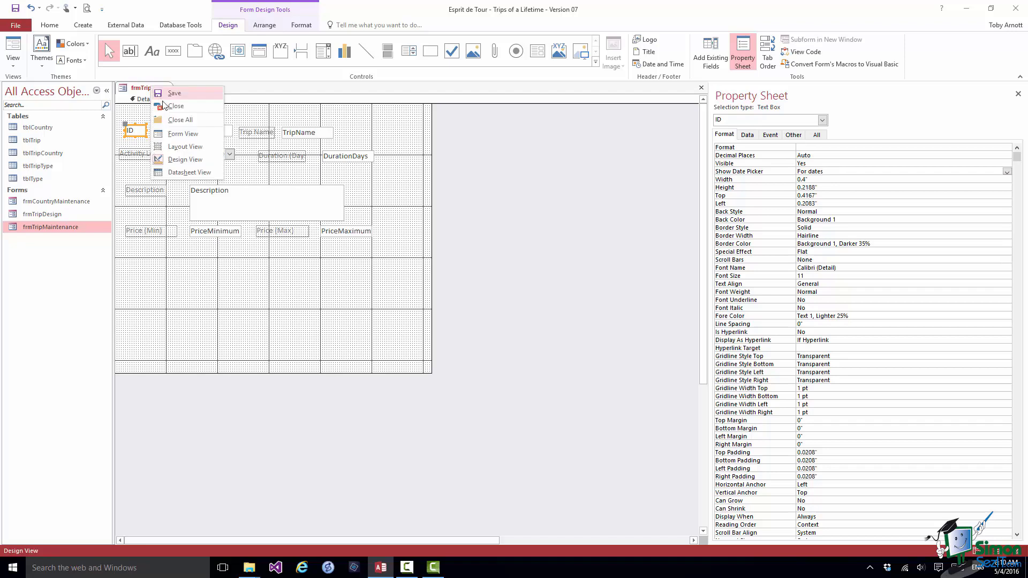
click(179, 134)
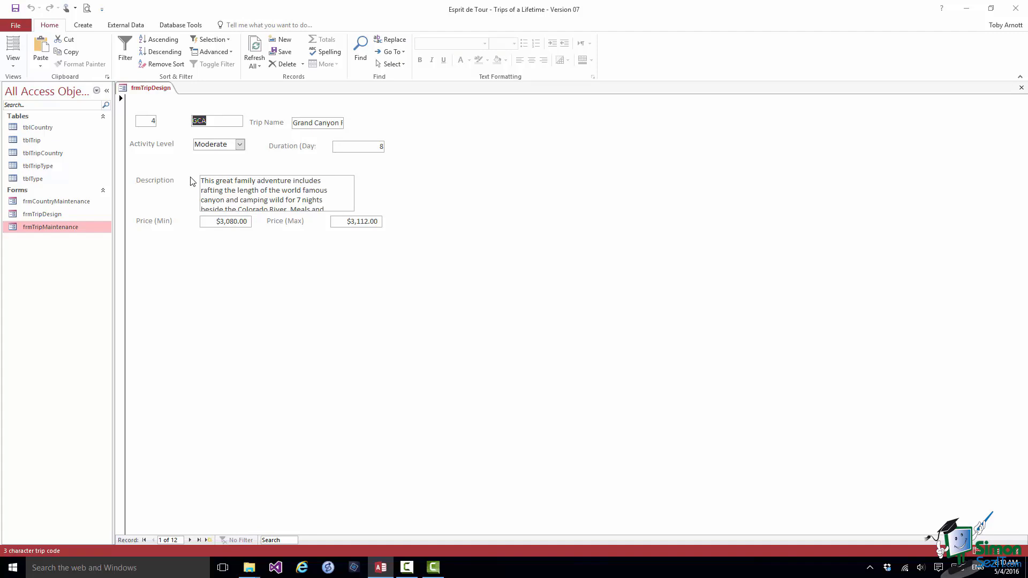
right_click(154, 89)
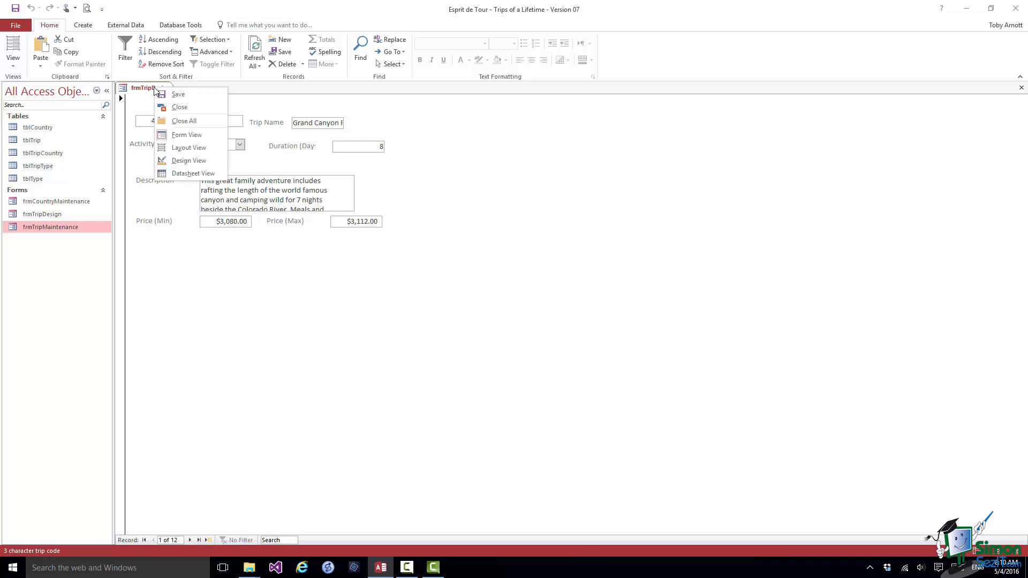
click(180, 162)
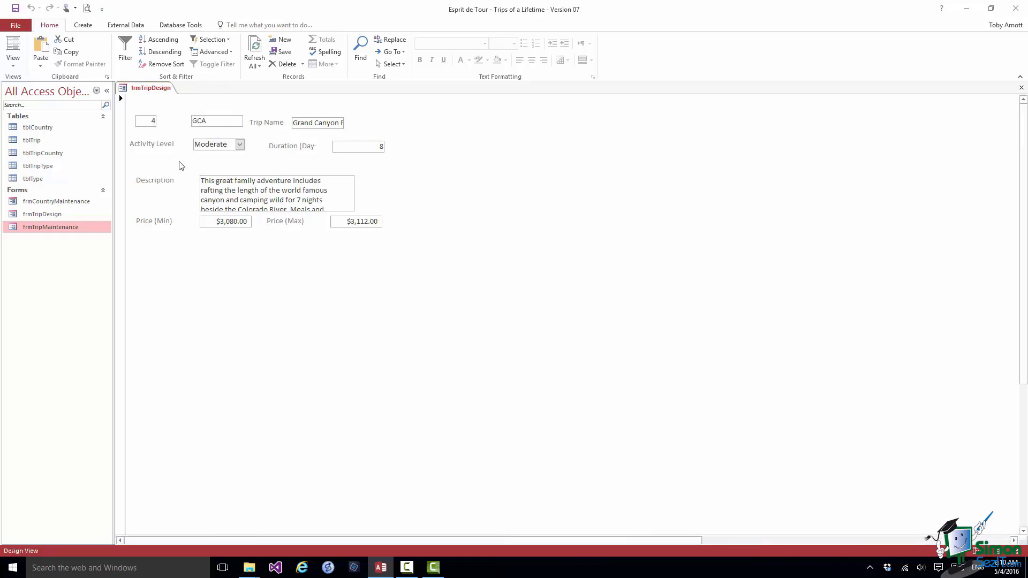
click(209, 134)
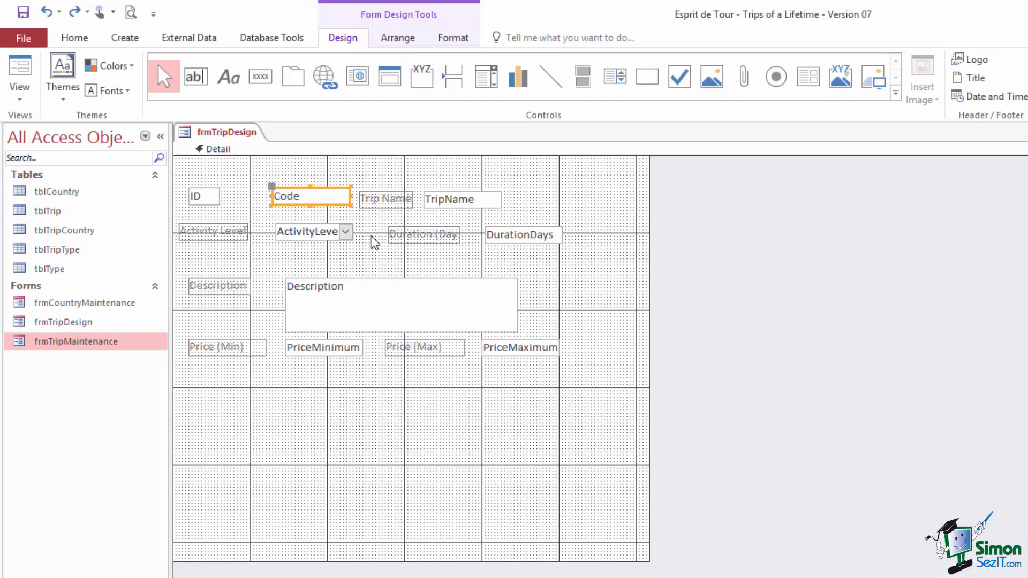
Step: Narrow the Code text box to about half a grid square and check it in Form View before returning to Design View
drag(351, 195, 312, 196)
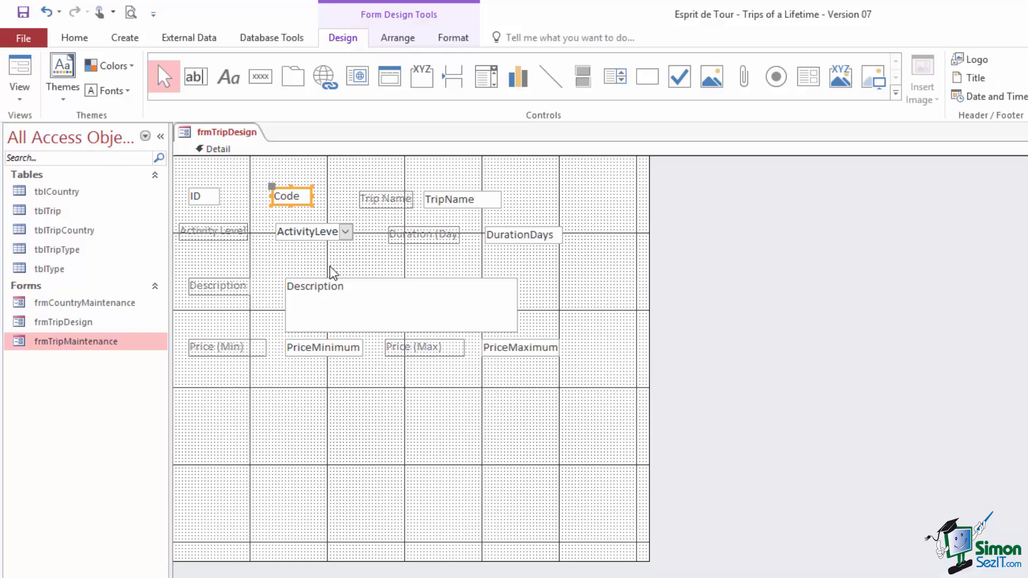
right_click(224, 132)
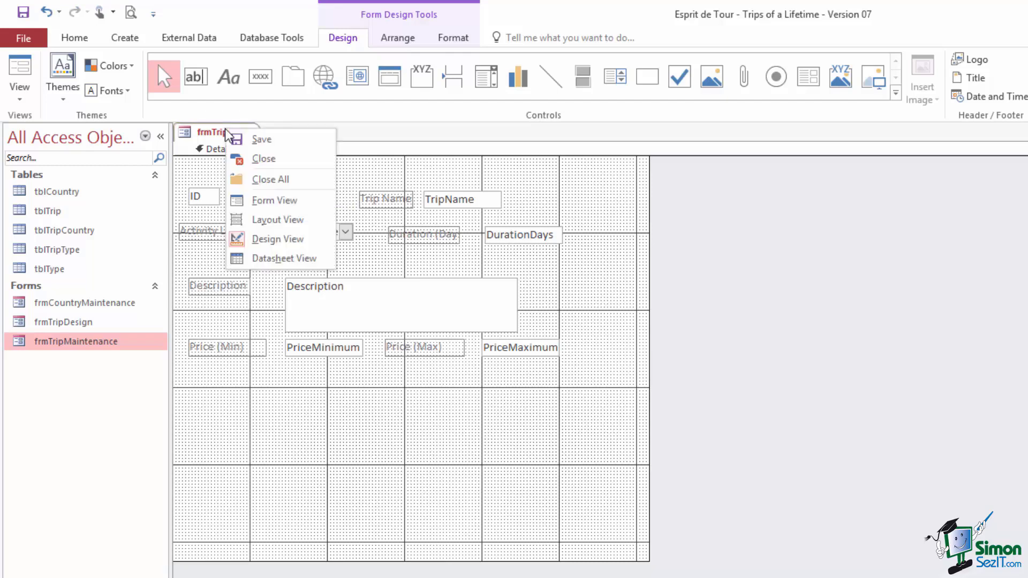
click(261, 201)
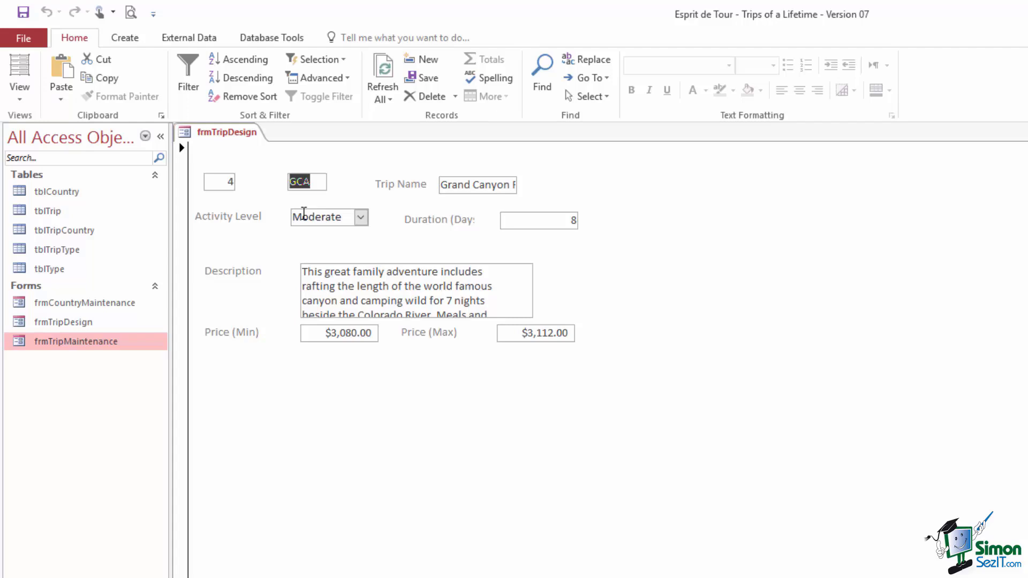
right_click(222, 130)
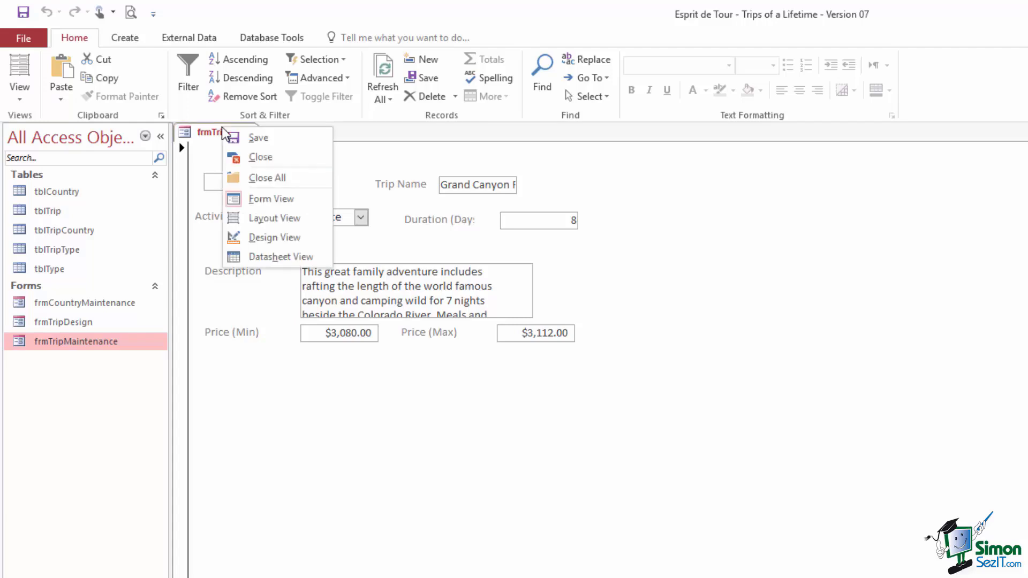
click(250, 238)
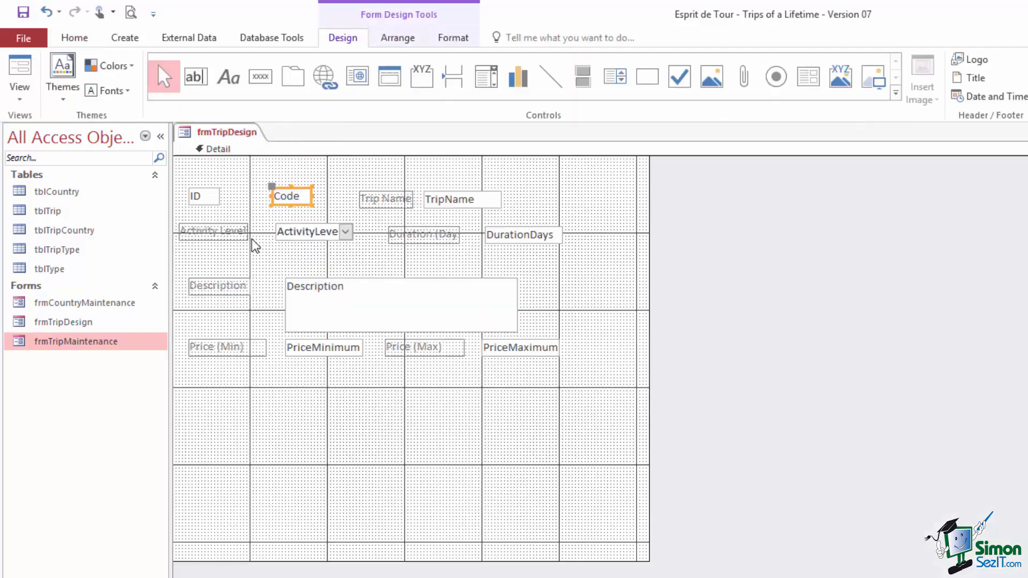
Step: Widen the TripName text box so its right edge reaches about the last vertical gridline of the form
click(501, 200)
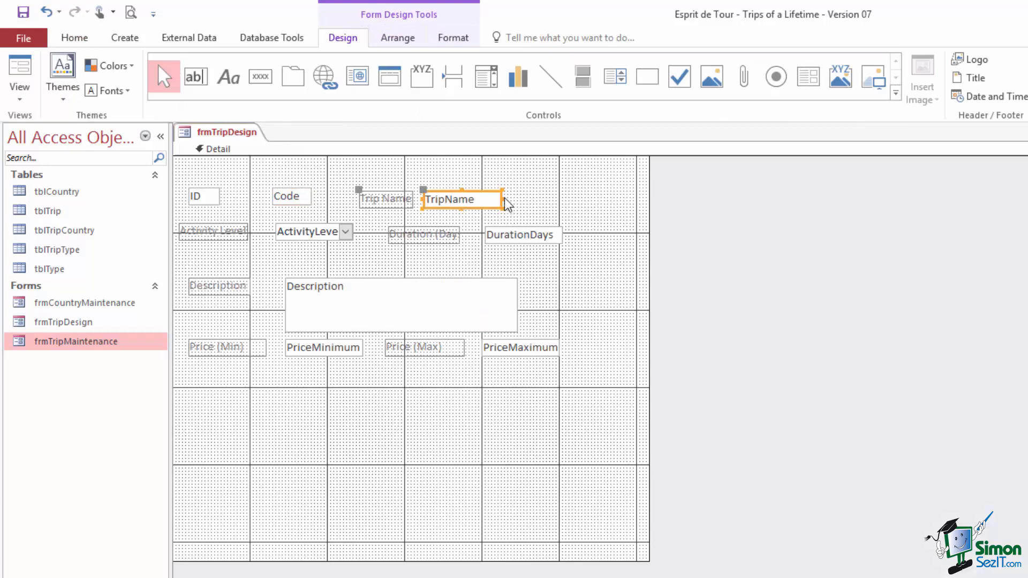
drag(498, 198, 637, 200)
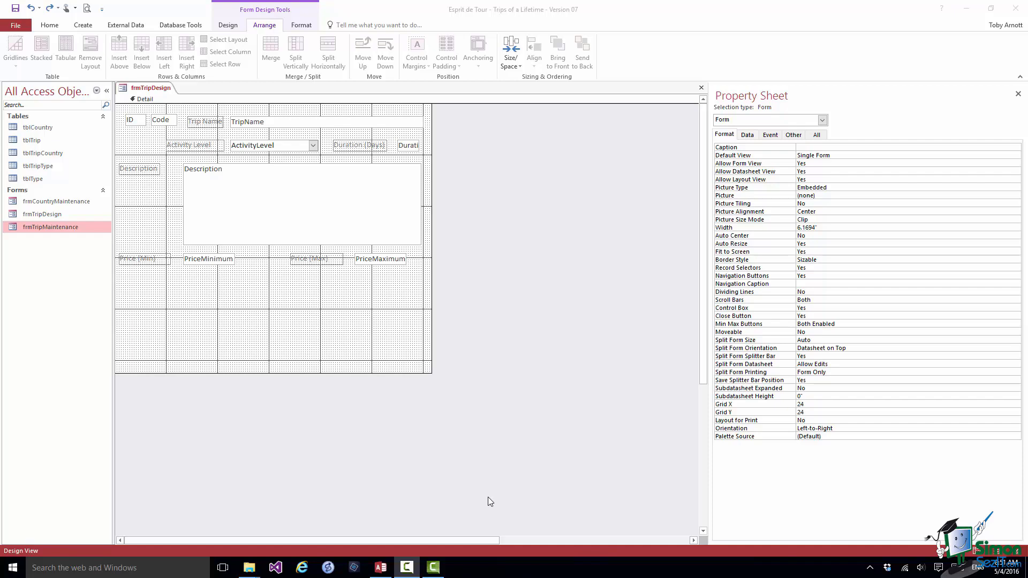
Step: Align the top edges of the ID, Code and TripName text boxes and clear the selection
click(138, 121)
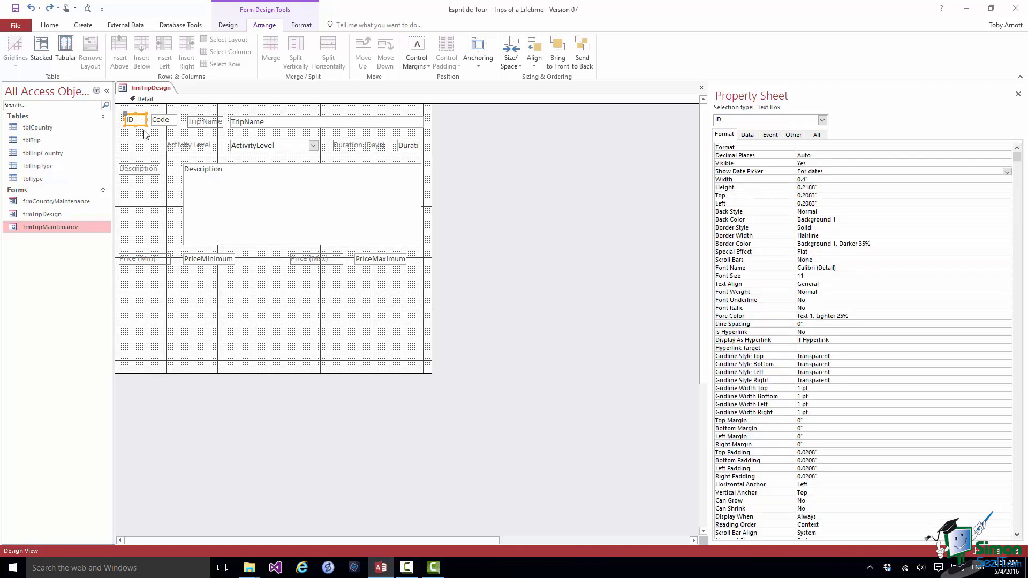
shift+click(168, 124)
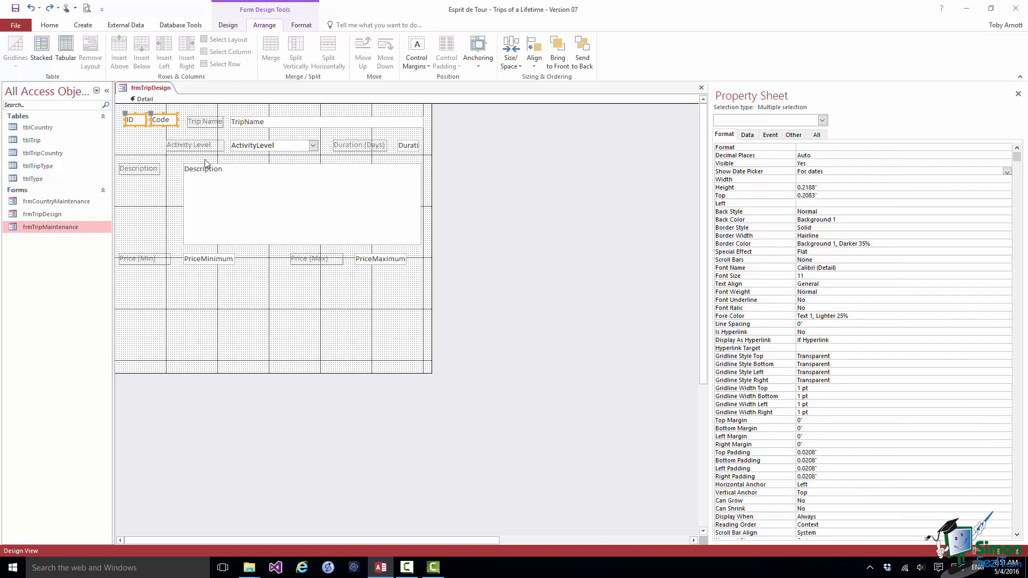
shift+click(282, 124)
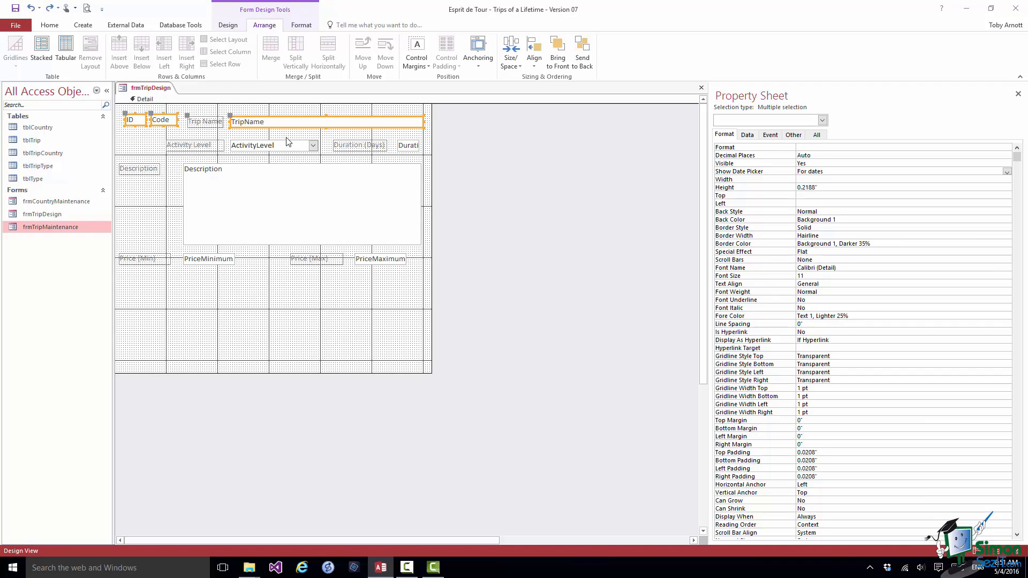
click(535, 64)
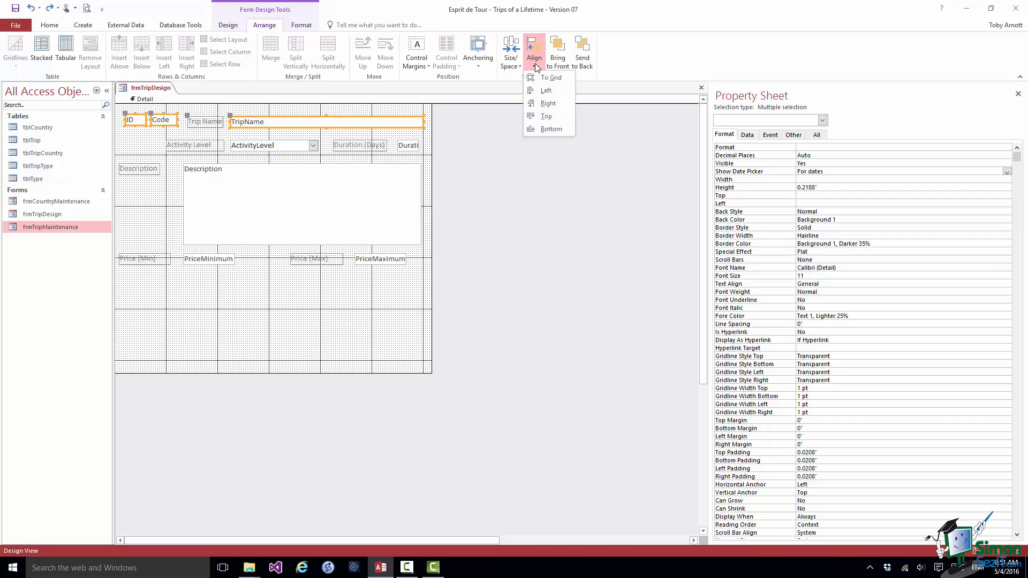
click(545, 116)
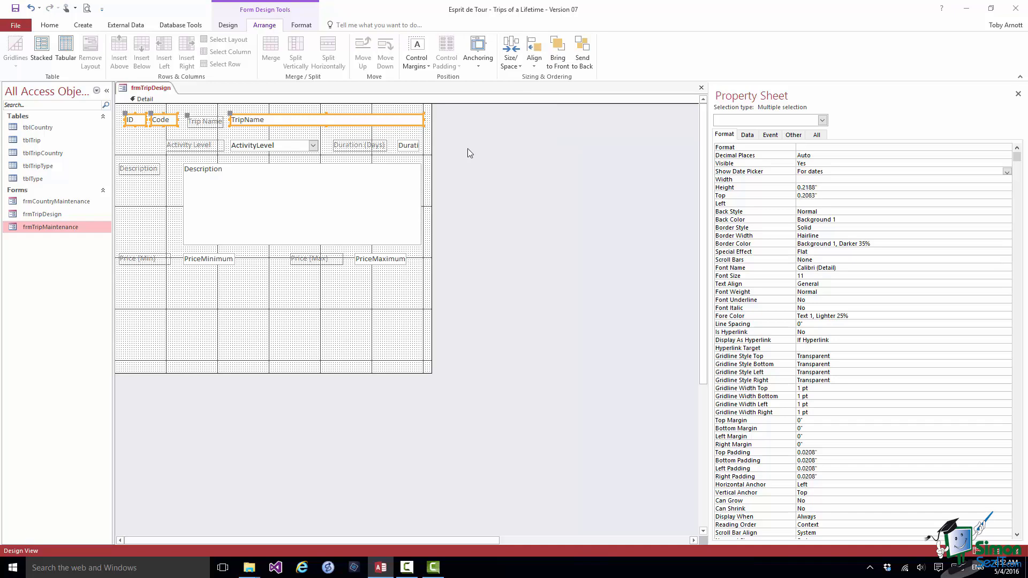
click(405, 360)
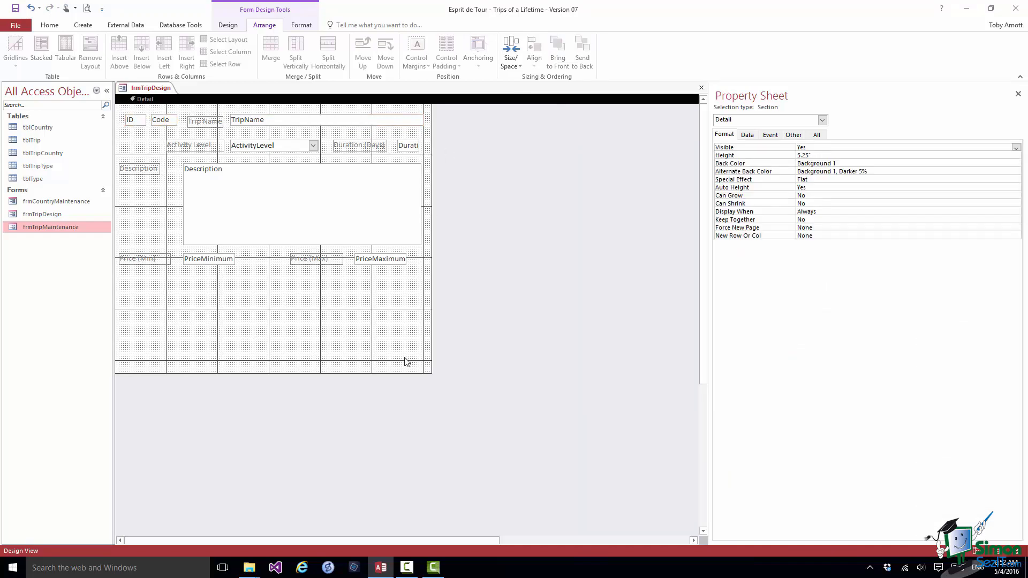
Step: Align the right edges of the TripName, DurationDays, Description and PriceMaximum text boxes
click(397, 123)
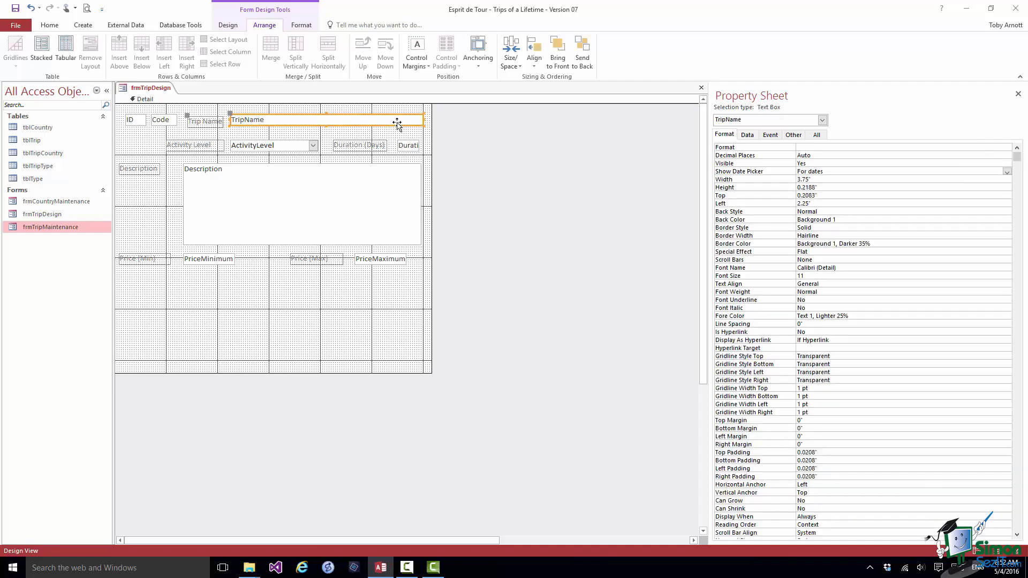
shift+click(409, 147)
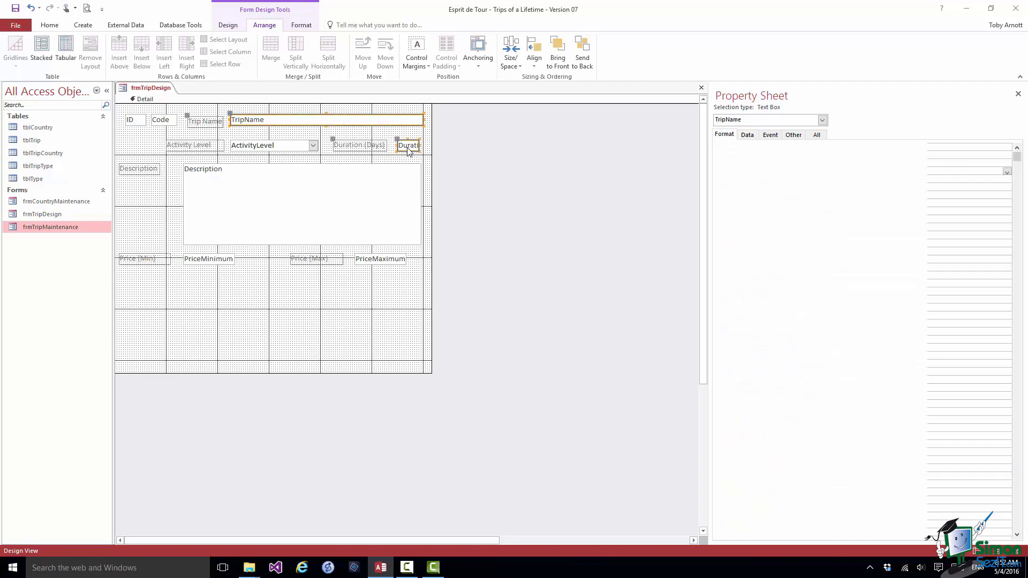
shift+click(413, 209)
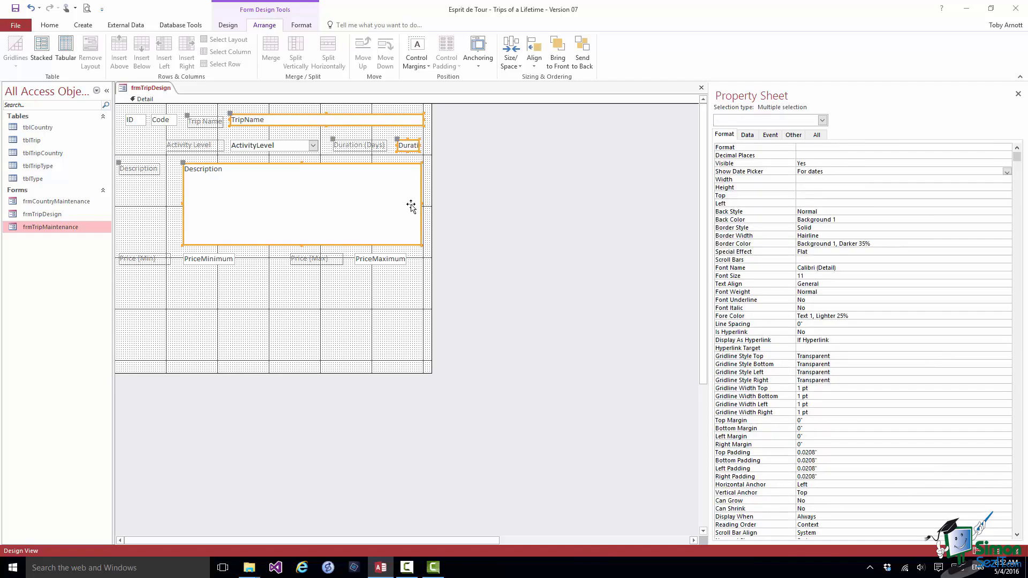
shift+click(402, 260)
click(533, 65)
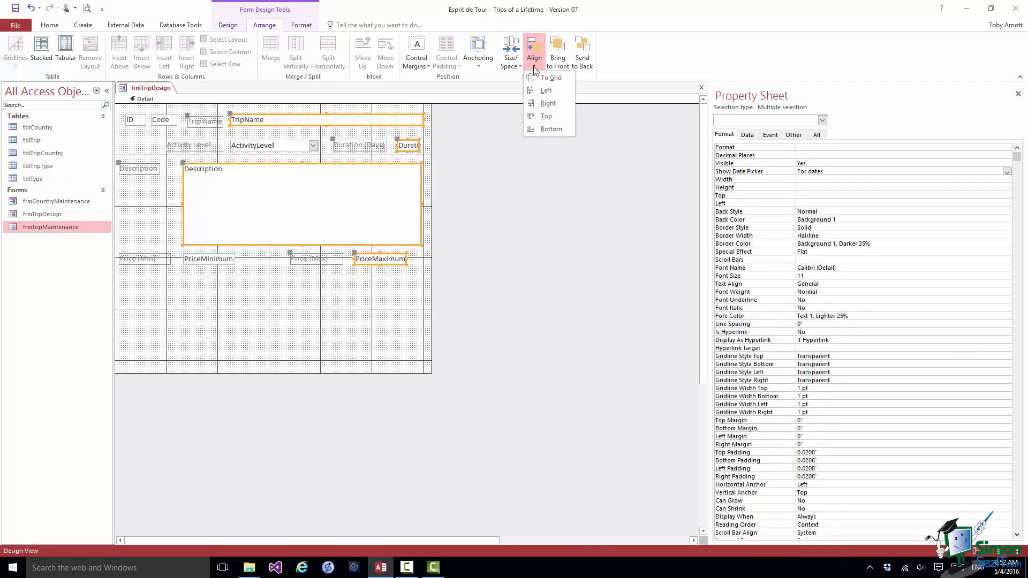
click(535, 103)
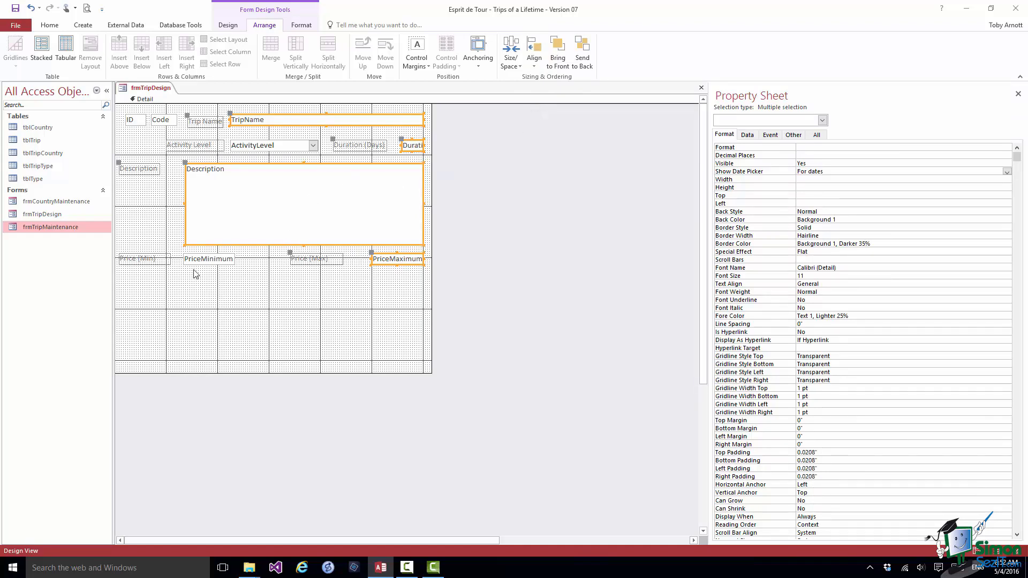
Step: Shift the PriceMinimum text box and its label slightly right, and align the box's left edge with the Description text box
drag(194, 262, 202, 260)
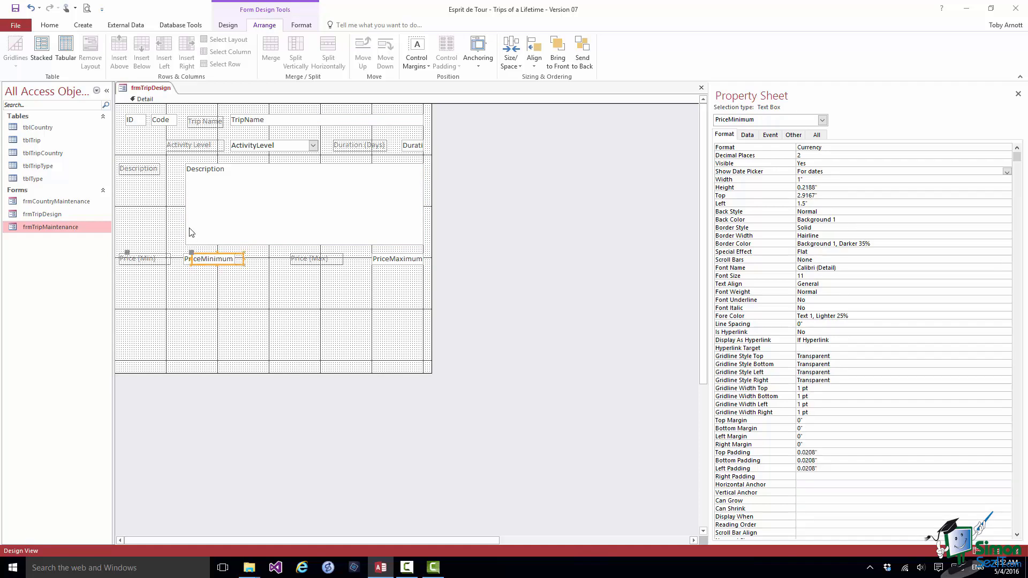
click(197, 200)
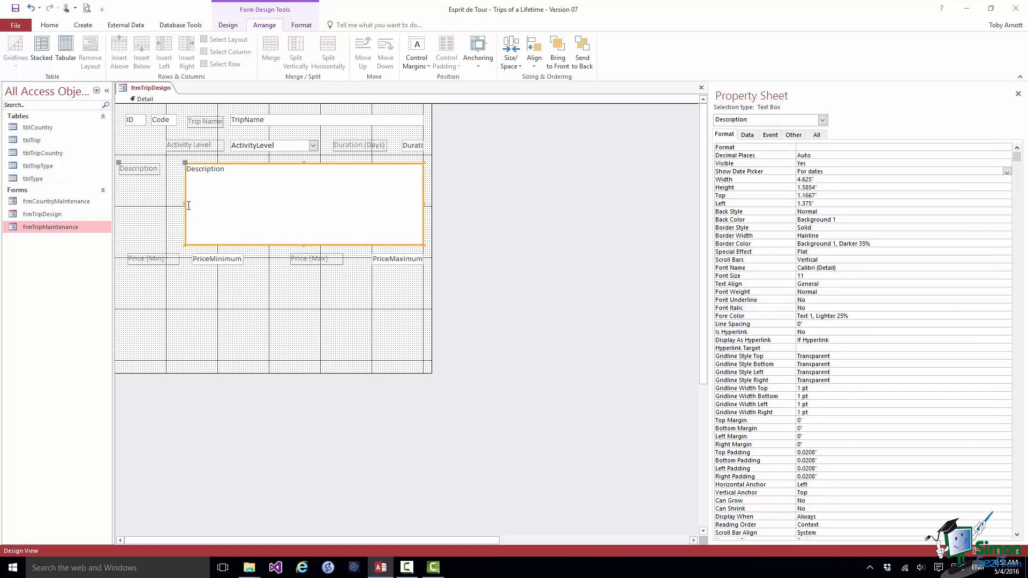
shift+click(202, 261)
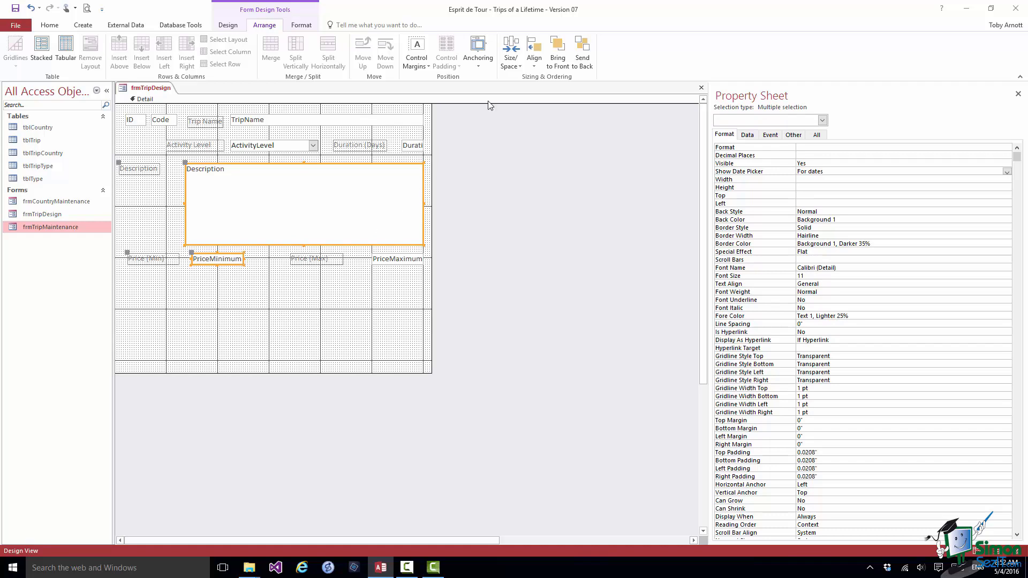
click(533, 68)
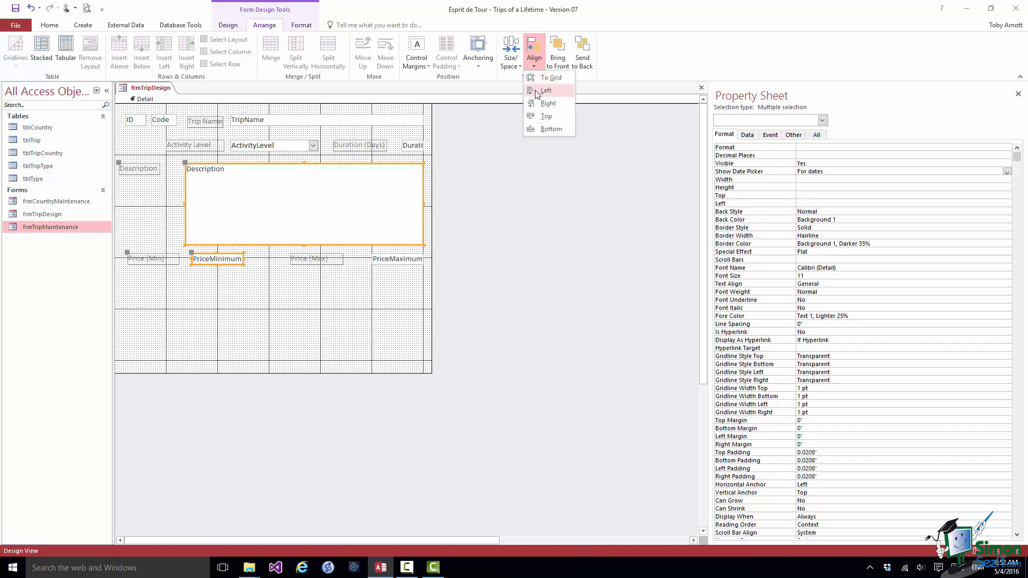
click(545, 86)
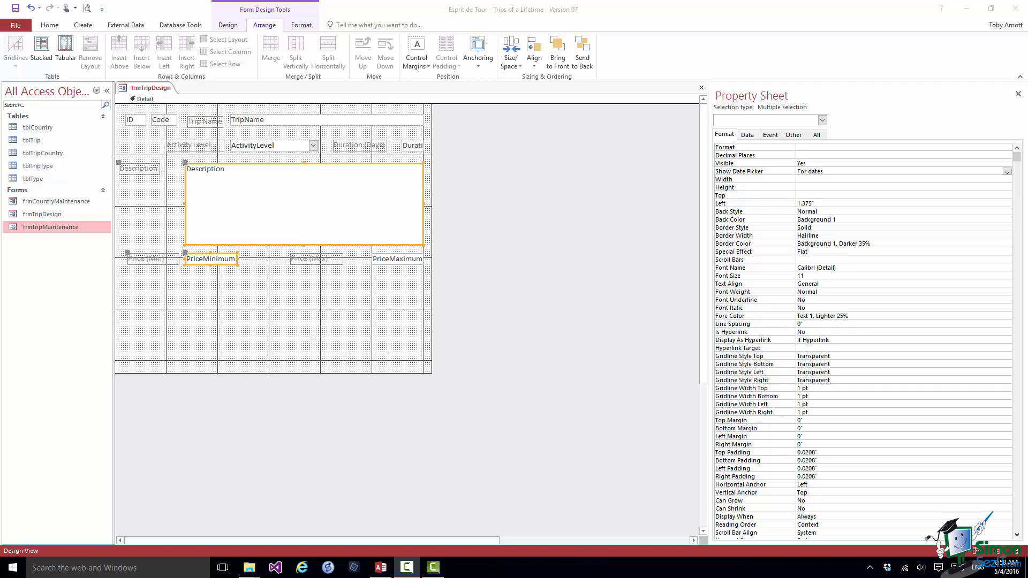
Step: Set the text alignment of the Trip Name, Activity Level, Duration (Days), Description, Price (Min) and Price (Max) labels to Right
click(208, 125)
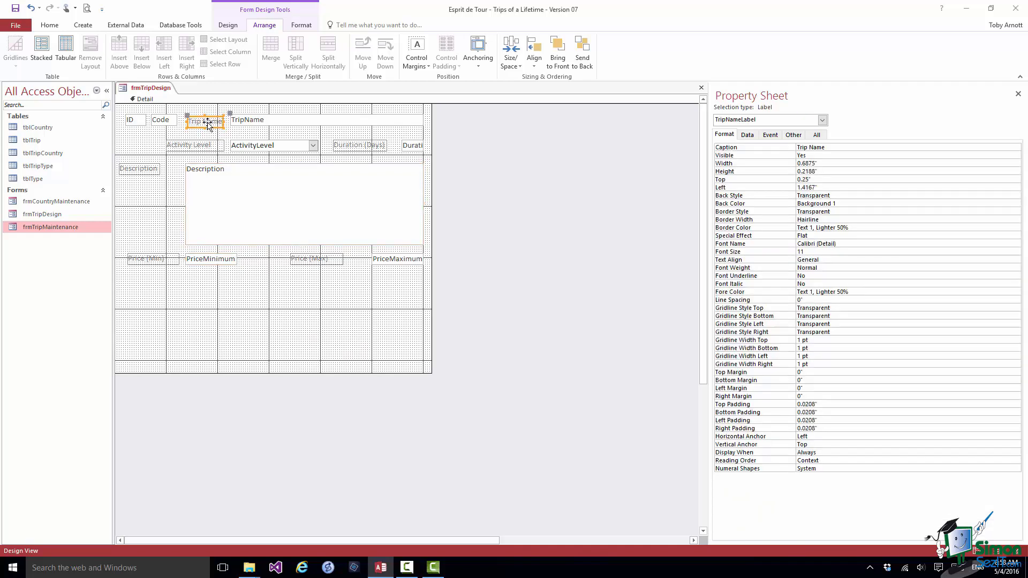
shift+click(209, 145)
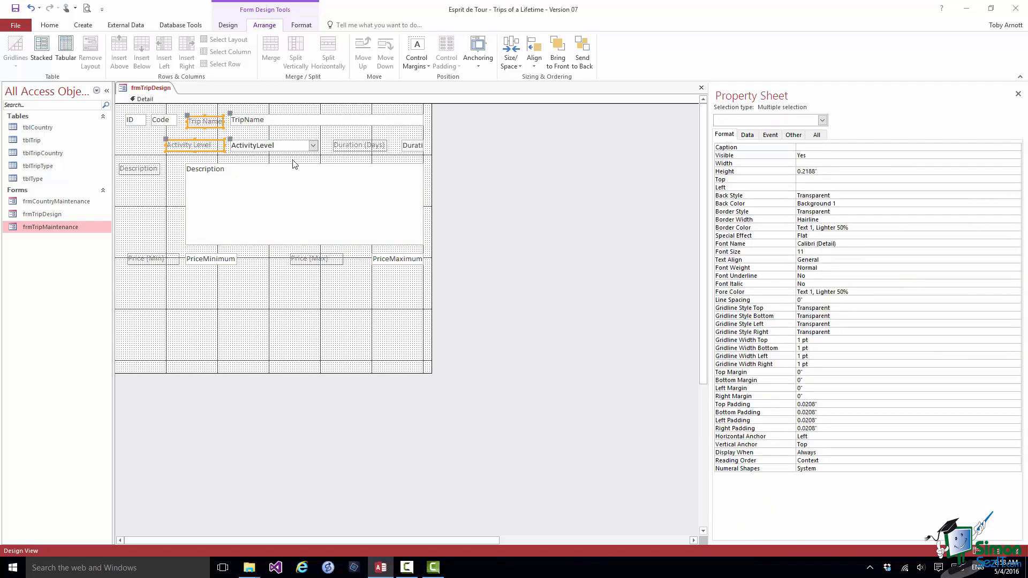
shift+click(349, 148)
shift+click(148, 171)
shift+click(152, 259)
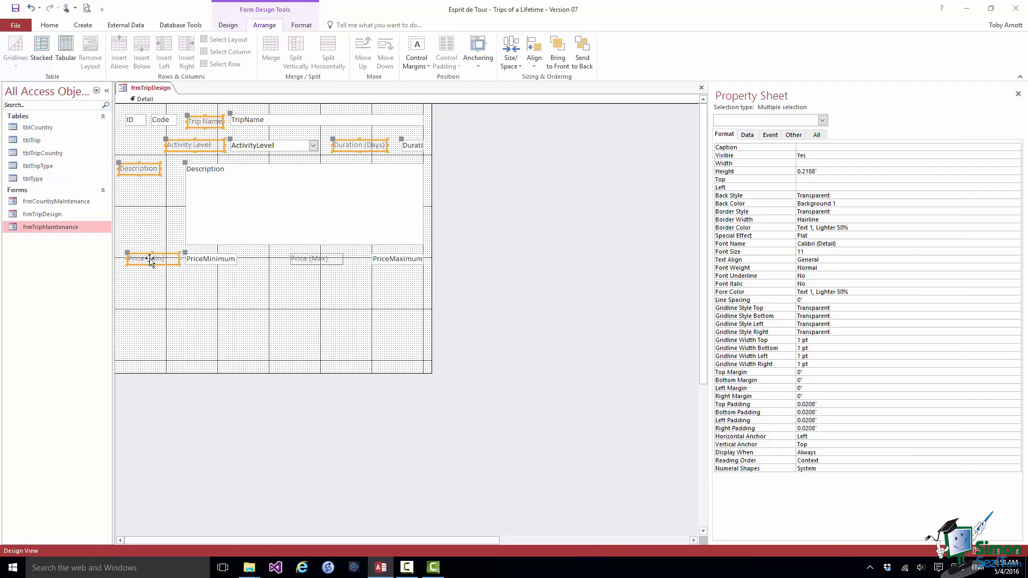
shift+click(306, 259)
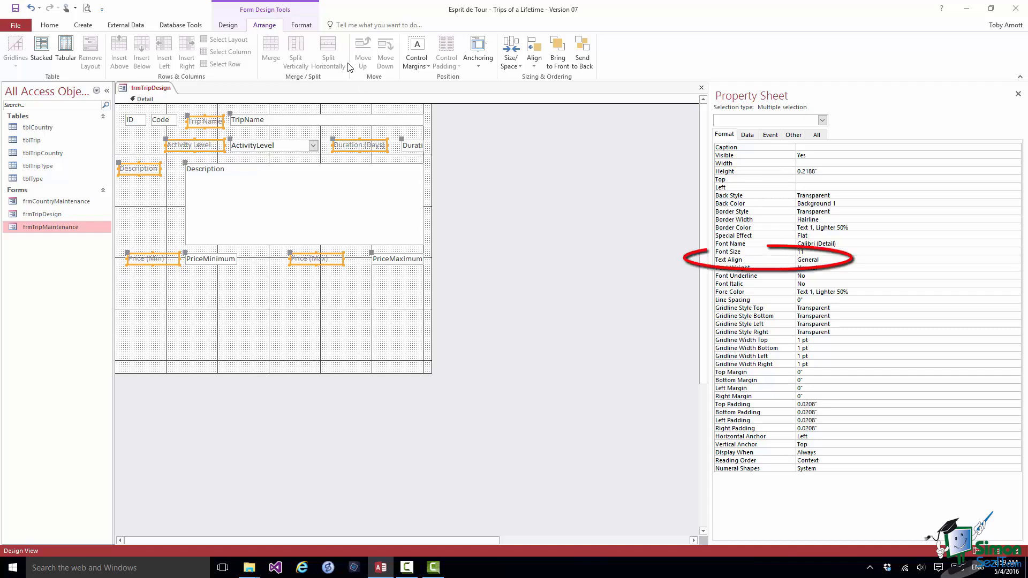
click(827, 260)
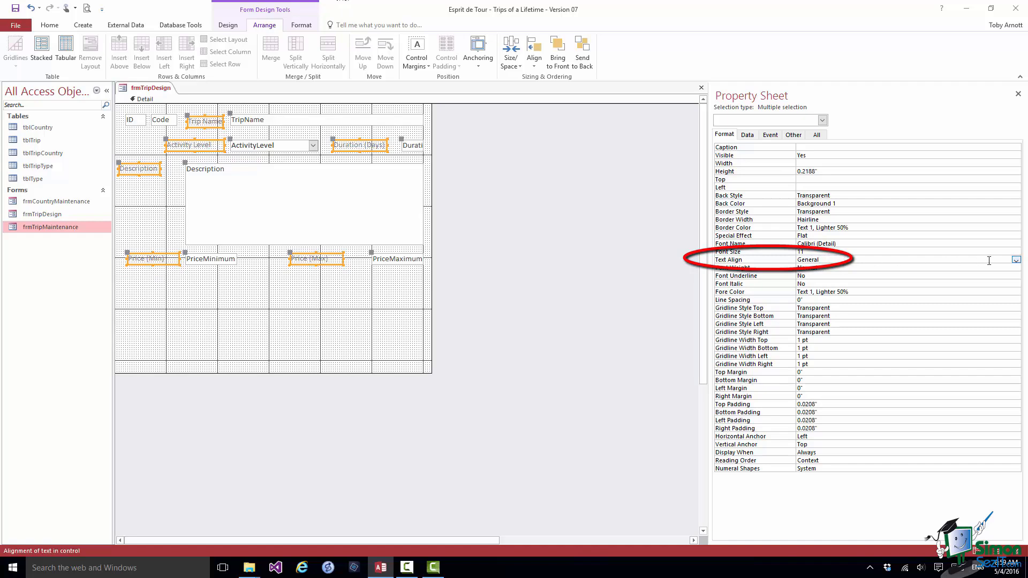
click(1015, 260)
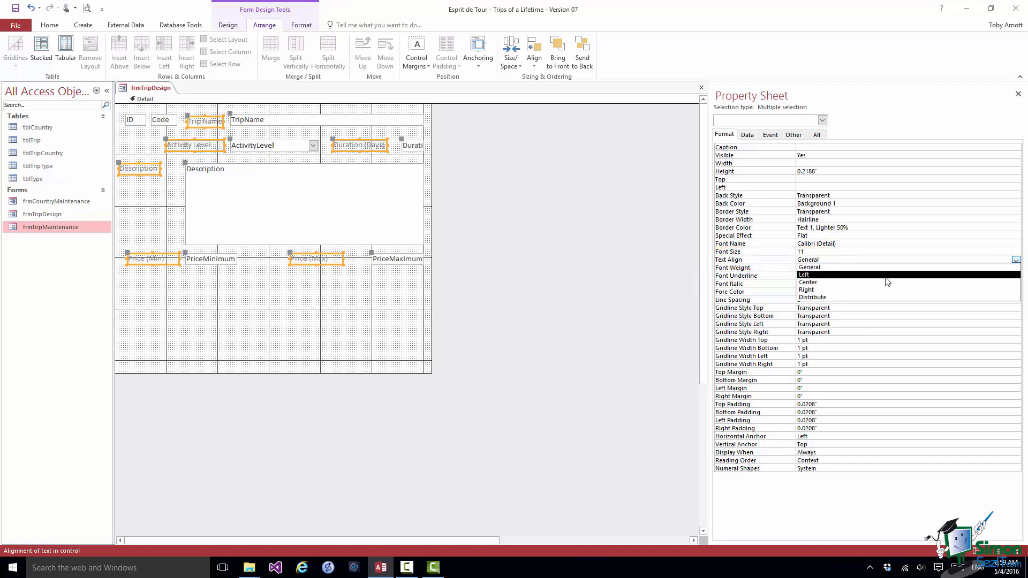
click(822, 290)
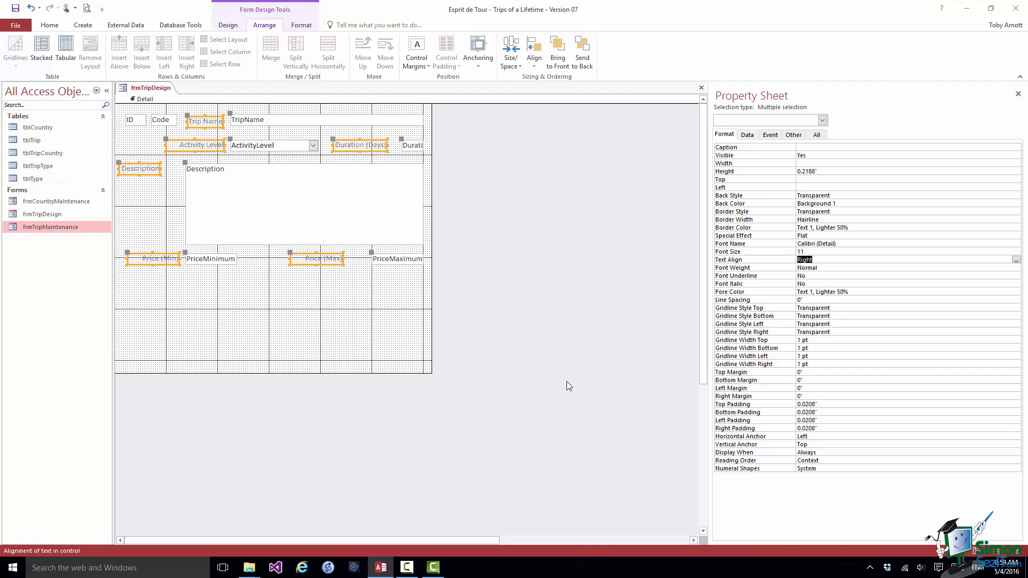
click(152, 215)
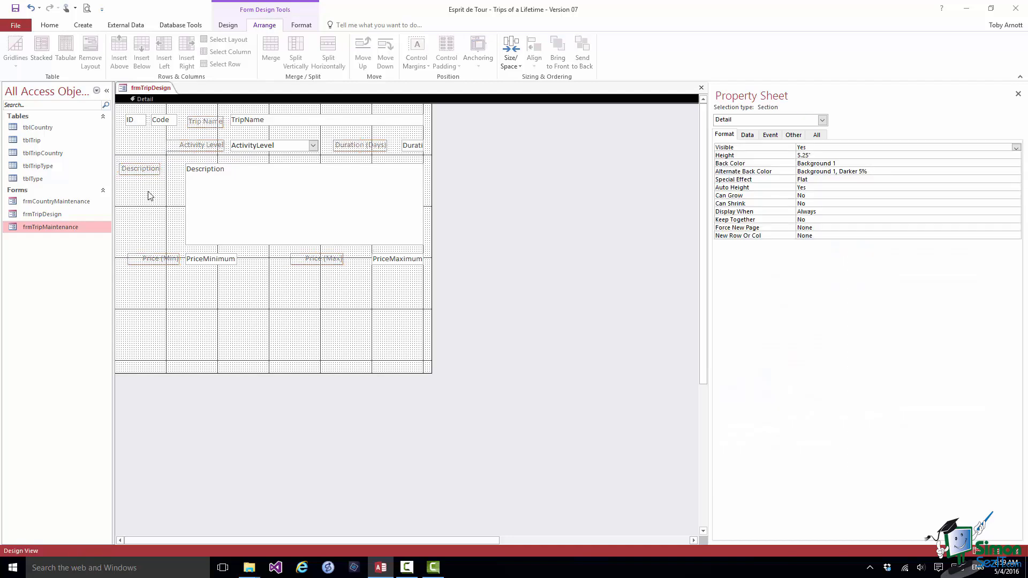
Step: Align the Description and Price (Min) labels along their right edges
click(150, 170)
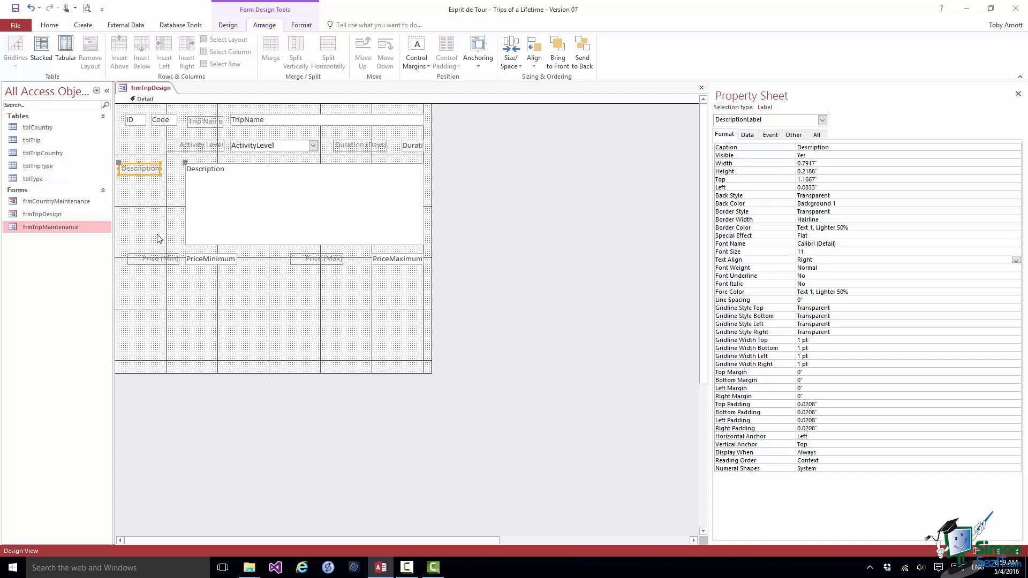
shift+click(159, 260)
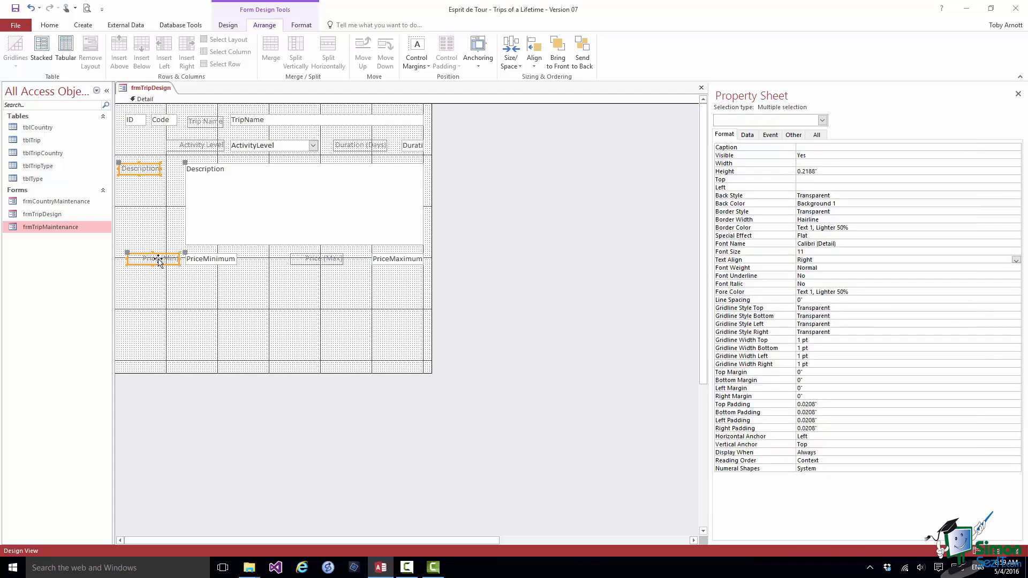
click(535, 67)
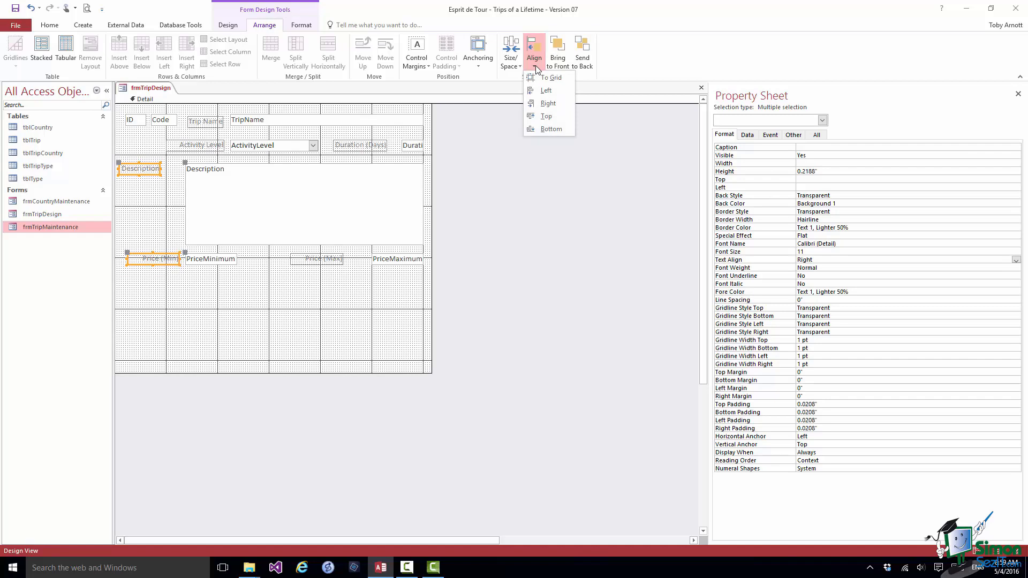
click(546, 103)
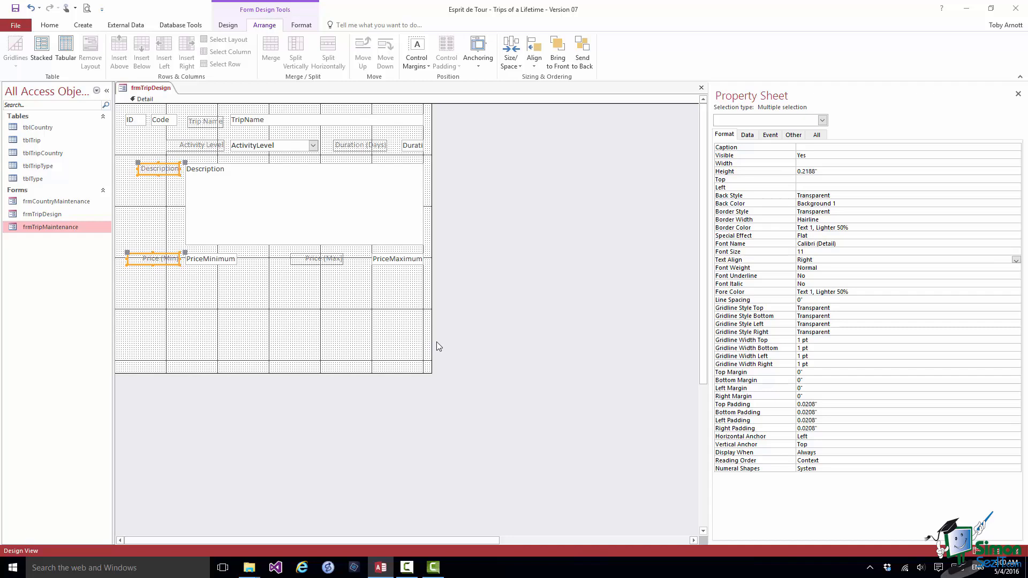
Step: Move the Duration (Days) and Price (Max) labels to the right, closer to their fields
click(355, 149)
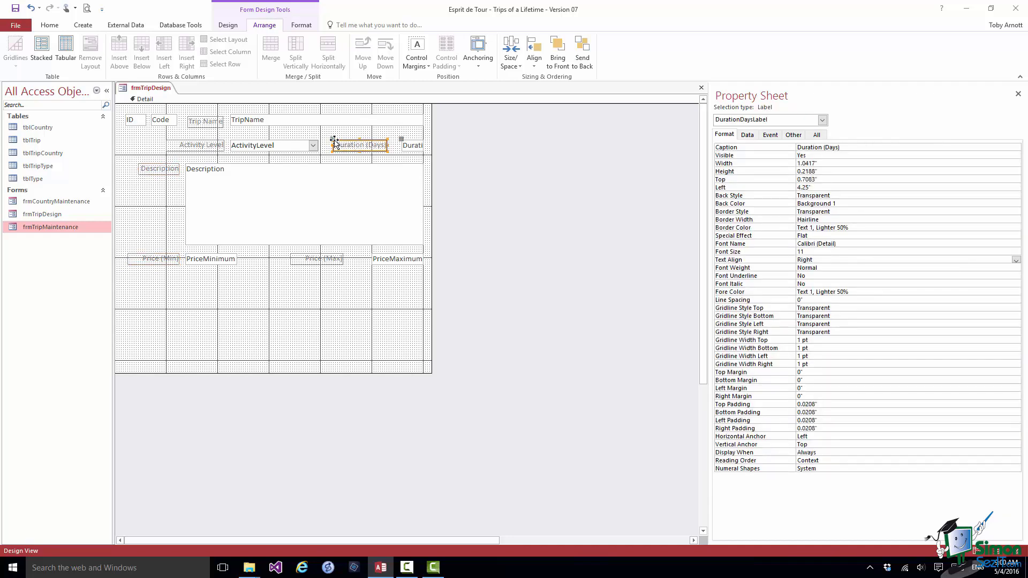
drag(334, 140, 345, 143)
click(292, 256)
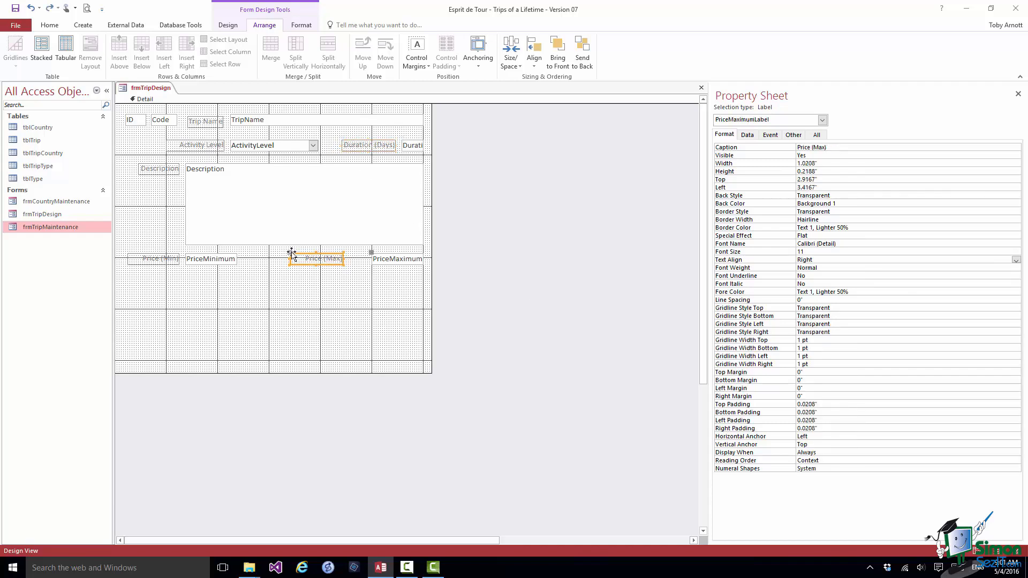
drag(292, 253, 313, 253)
click(320, 433)
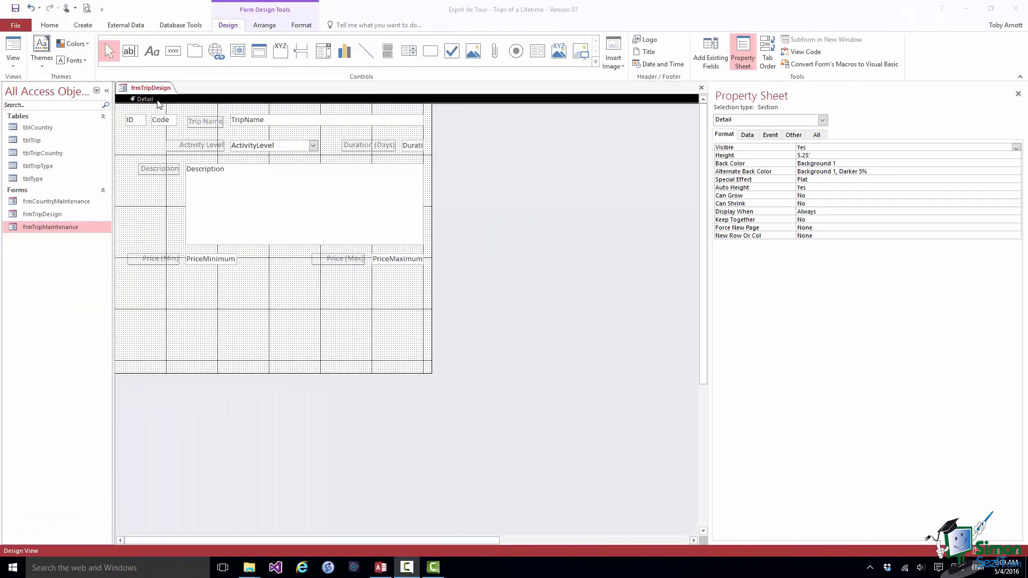
Step: Show frmTripDesign in Form View and step through all its fields to check the tab order
right_click(149, 89)
click(171, 136)
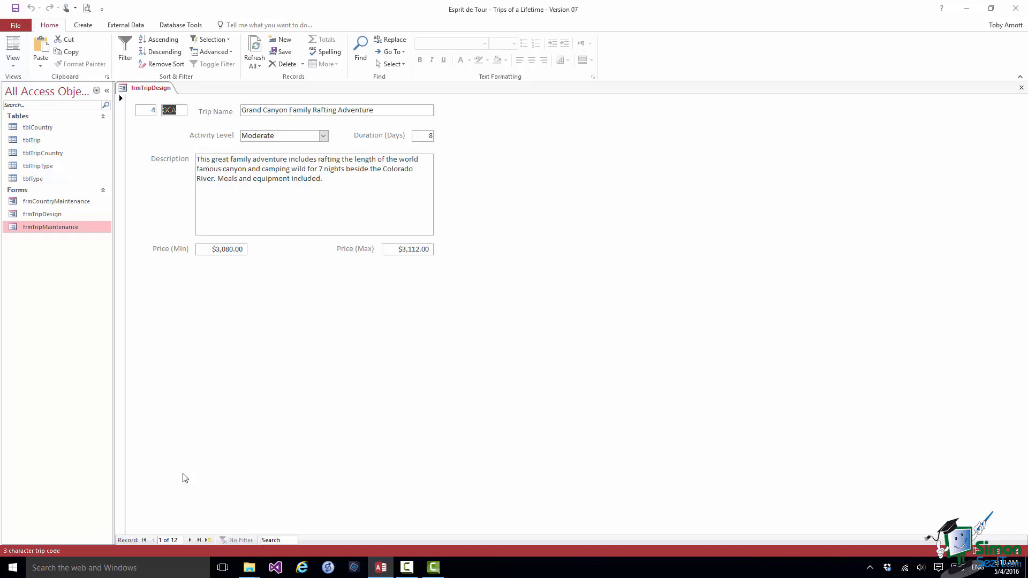
key(Tab)
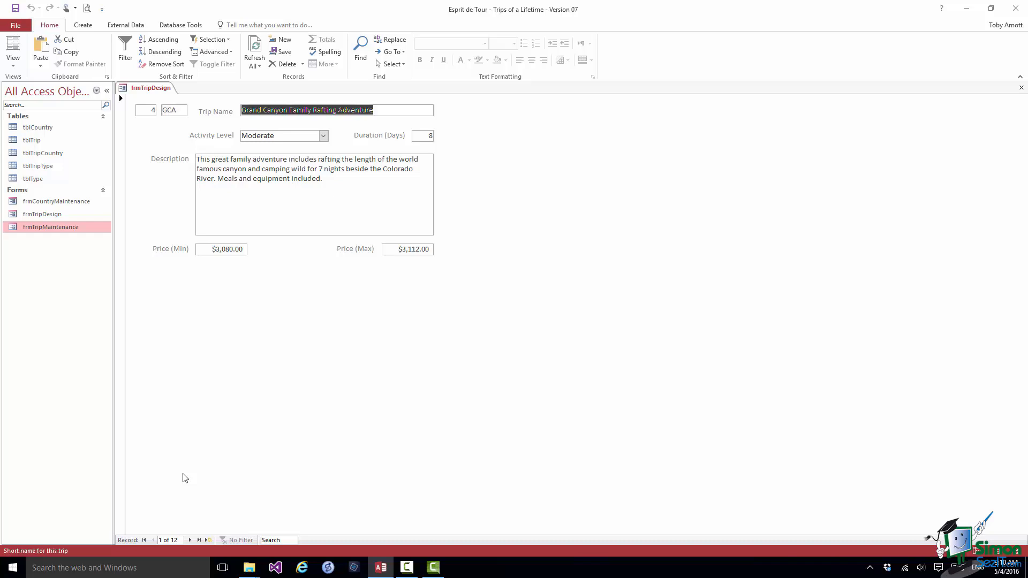
key(Tab)
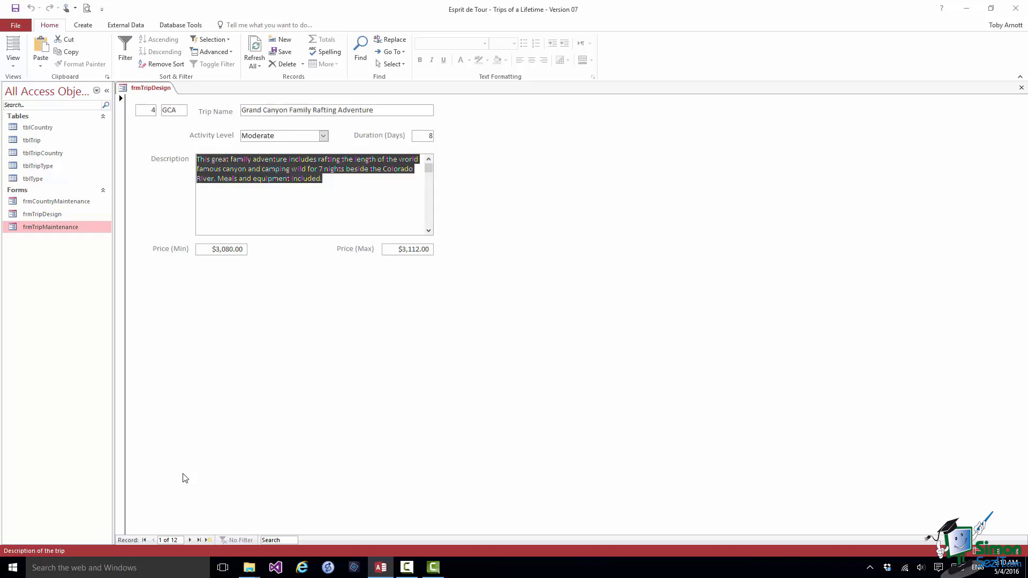
key(Tab)
key(Tab)
key(Tab)
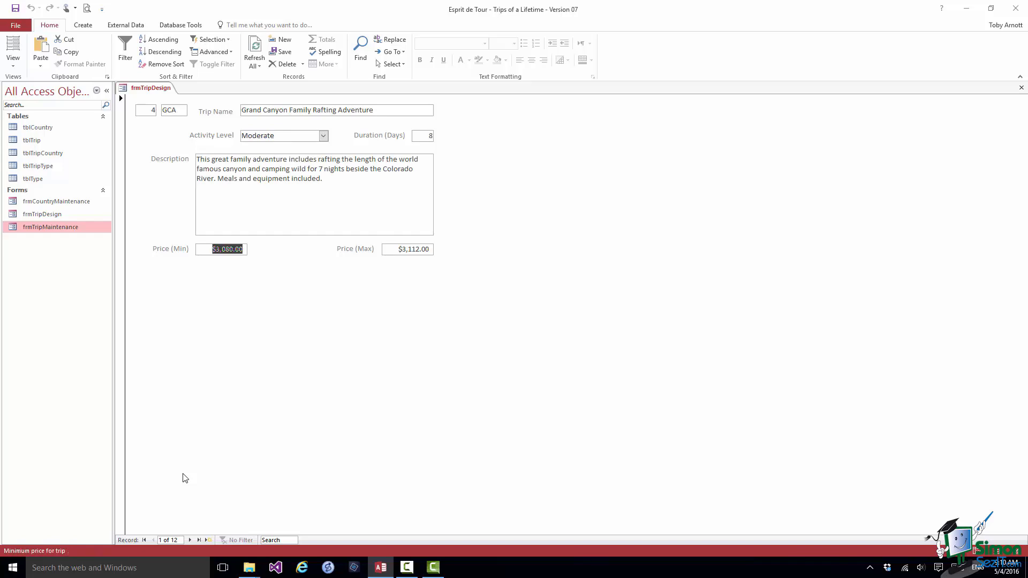
key(Tab)
key(Tab)
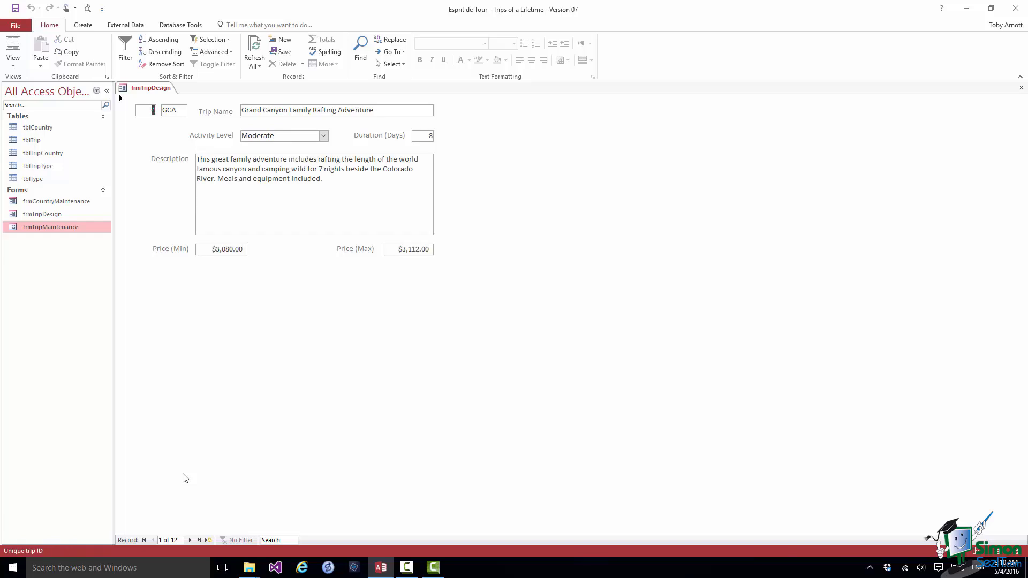
key(Tab)
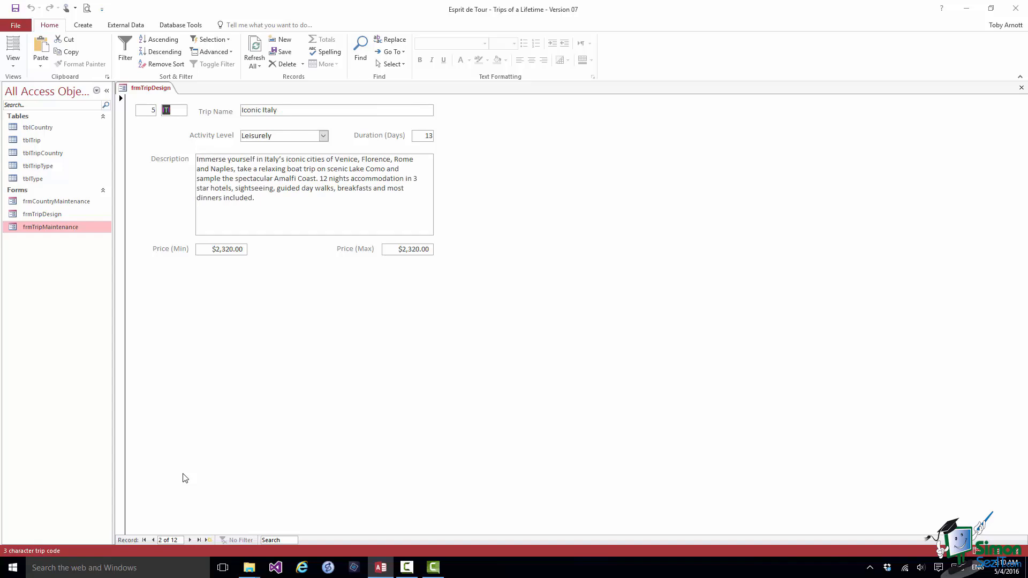
Step: Back in Design View, move ID to the start of the Detail section's tab order and apply the automatic order
right_click(159, 89)
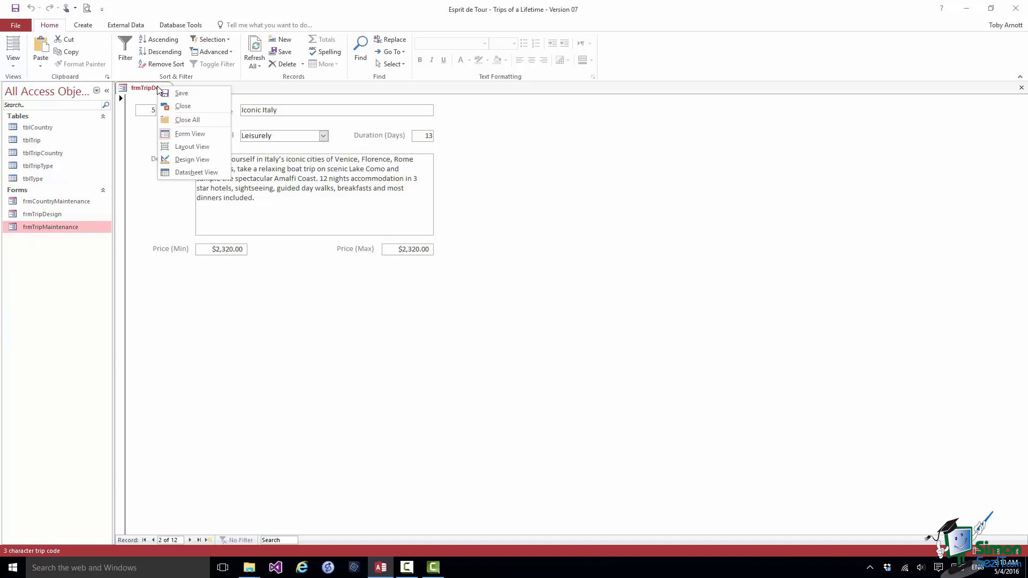
click(187, 160)
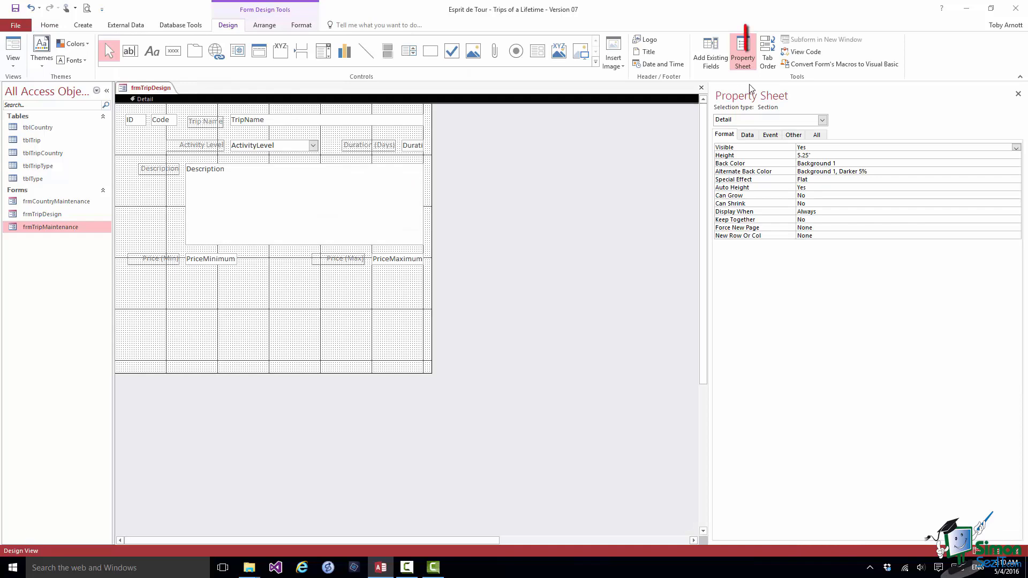
click(768, 56)
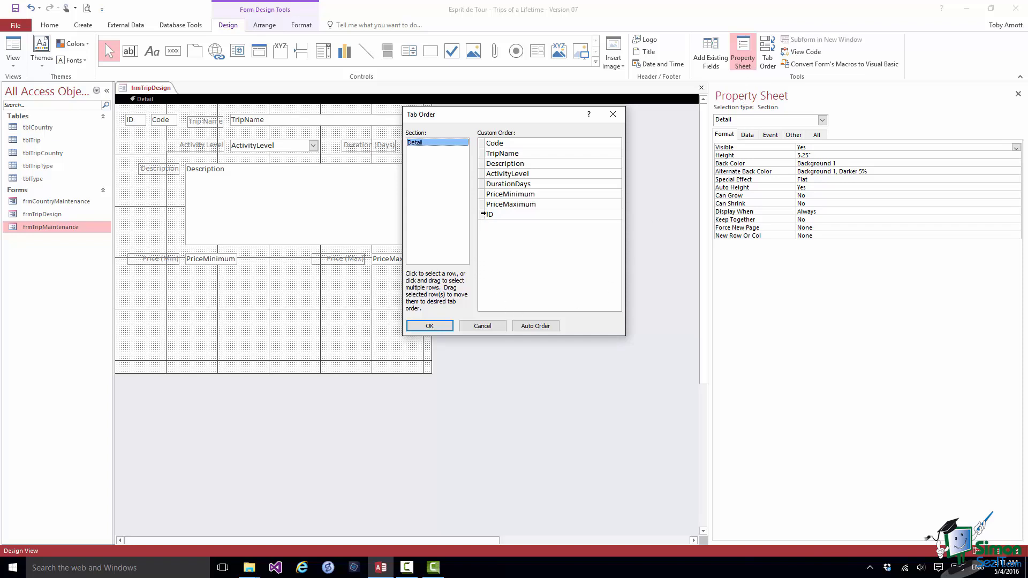
click(483, 213)
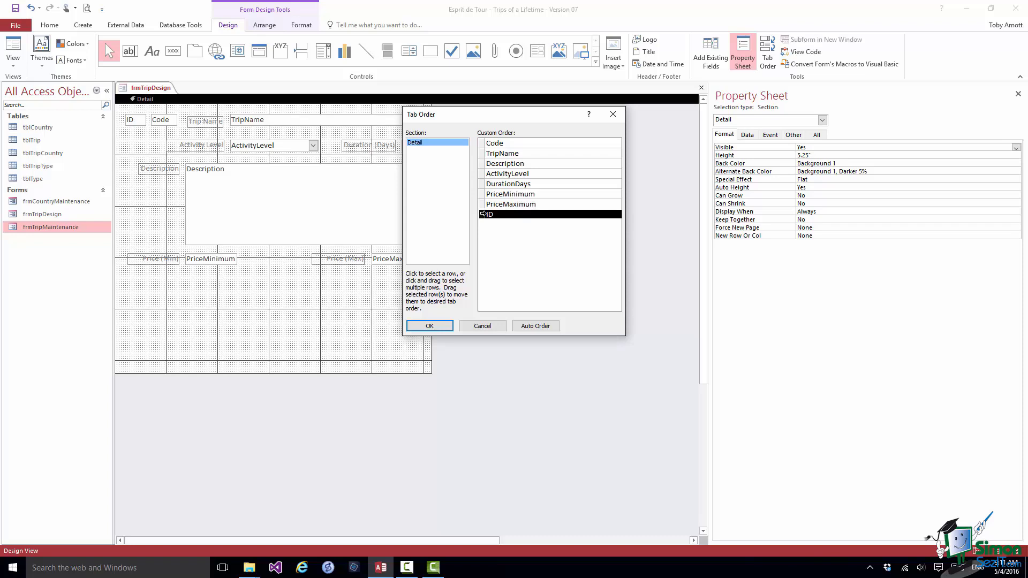
drag(483, 213, 484, 144)
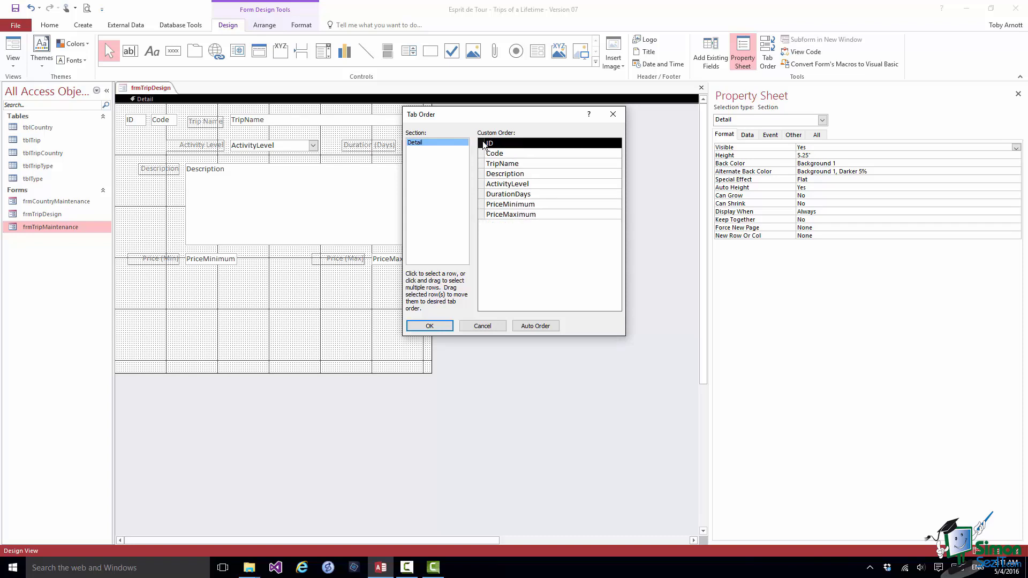
click(536, 326)
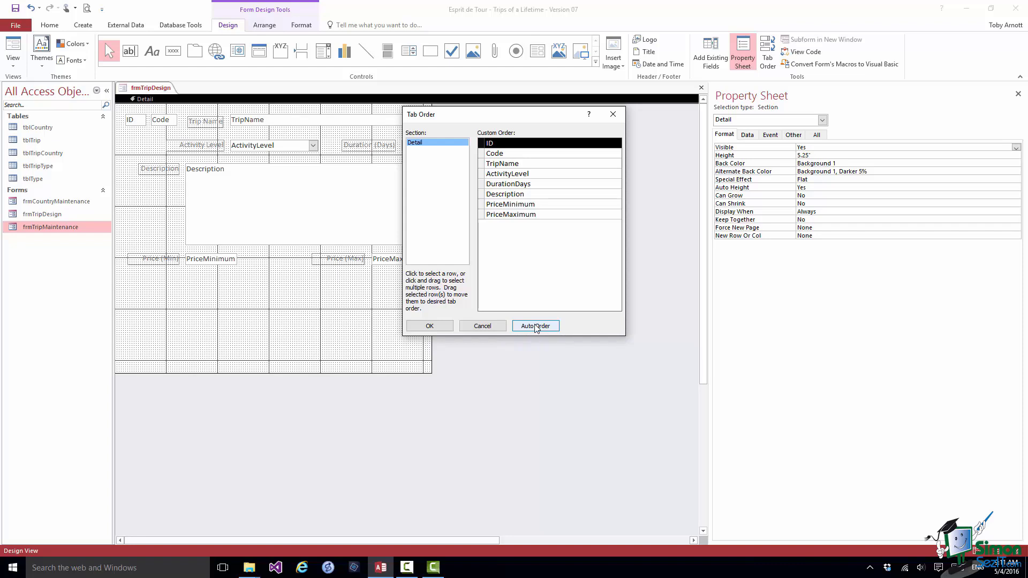
click(430, 326)
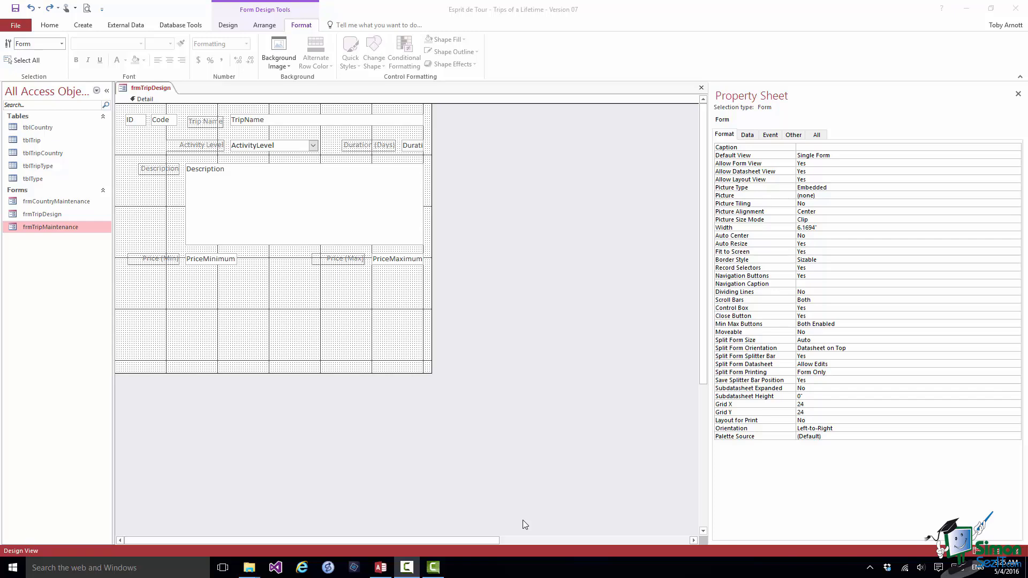
Step: Add a title to the form header and change its text to "Trip Maintenance"
click(228, 25)
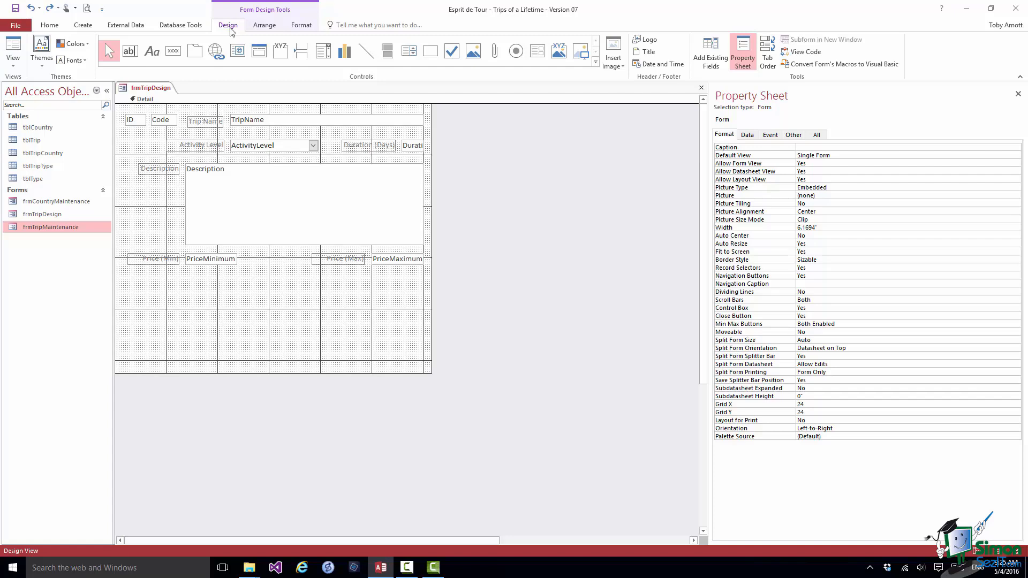
click(647, 52)
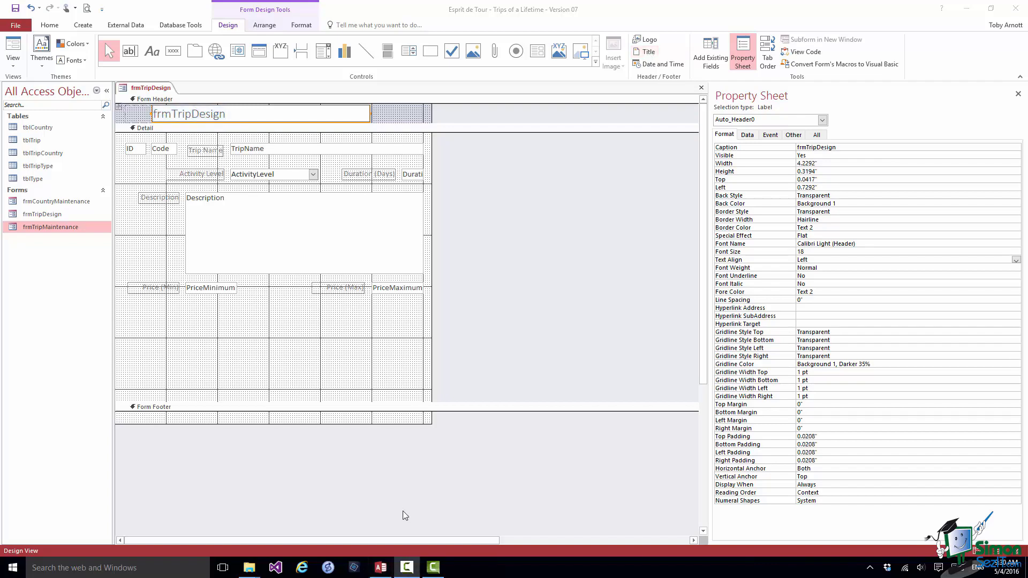
click(229, 112)
key(BackSpace)
key(BackSpace)
key(BackSpace)
key(BackSpace)
key(BackSpace)
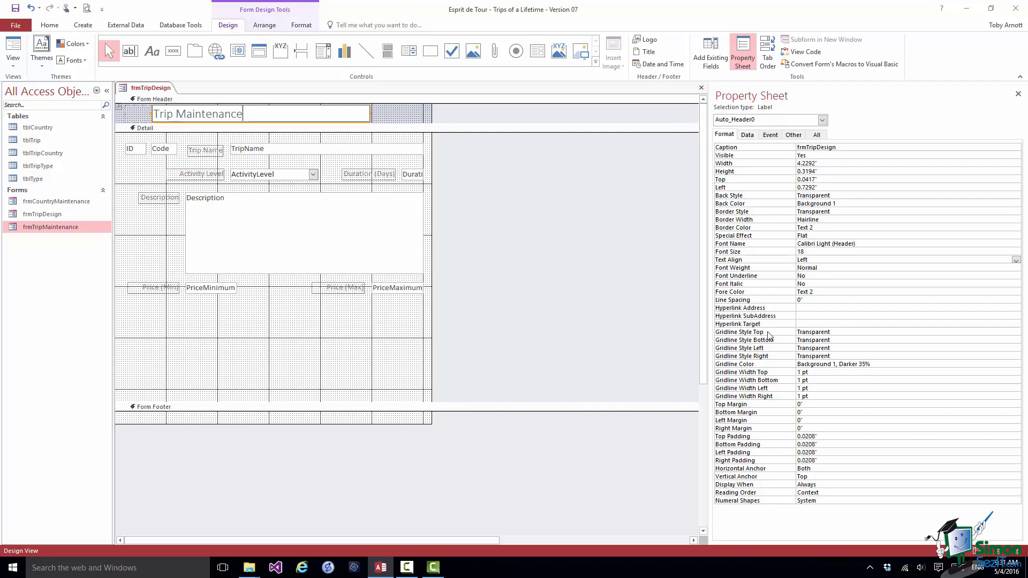
Step: Center the title's text and add the date in long format, without the time, to the form header
click(812, 259)
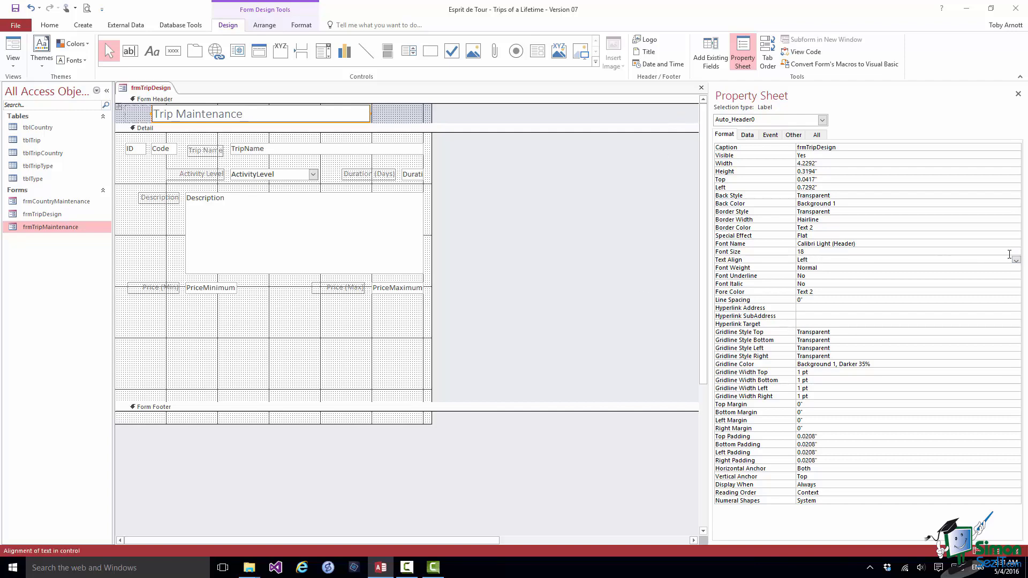
click(1014, 259)
click(833, 283)
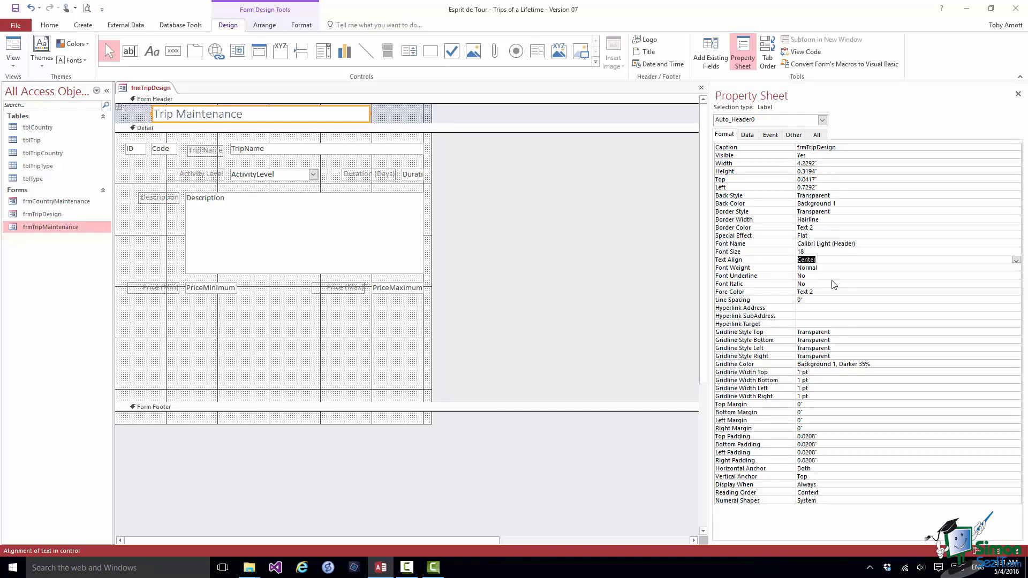
click(645, 68)
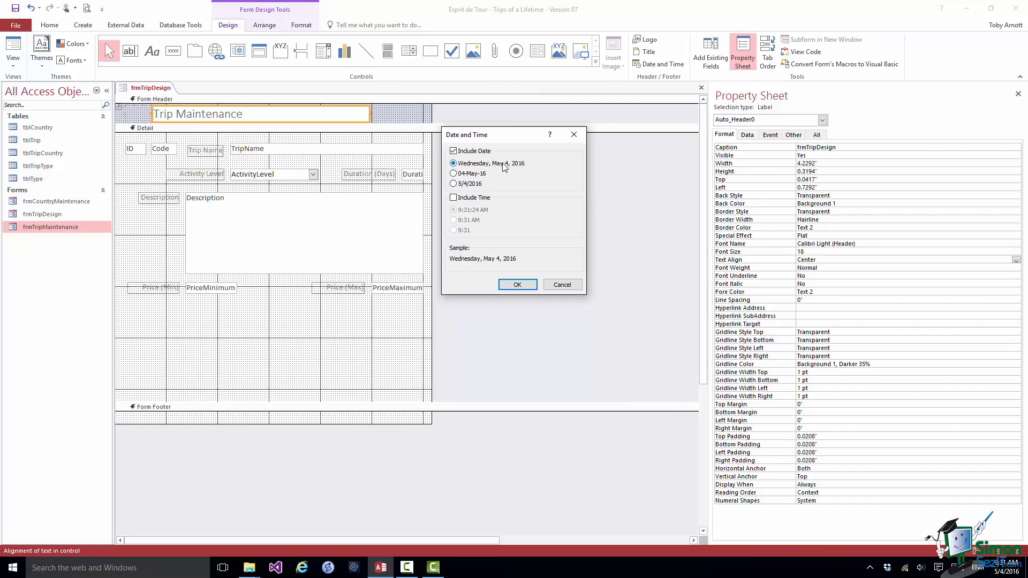
click(518, 284)
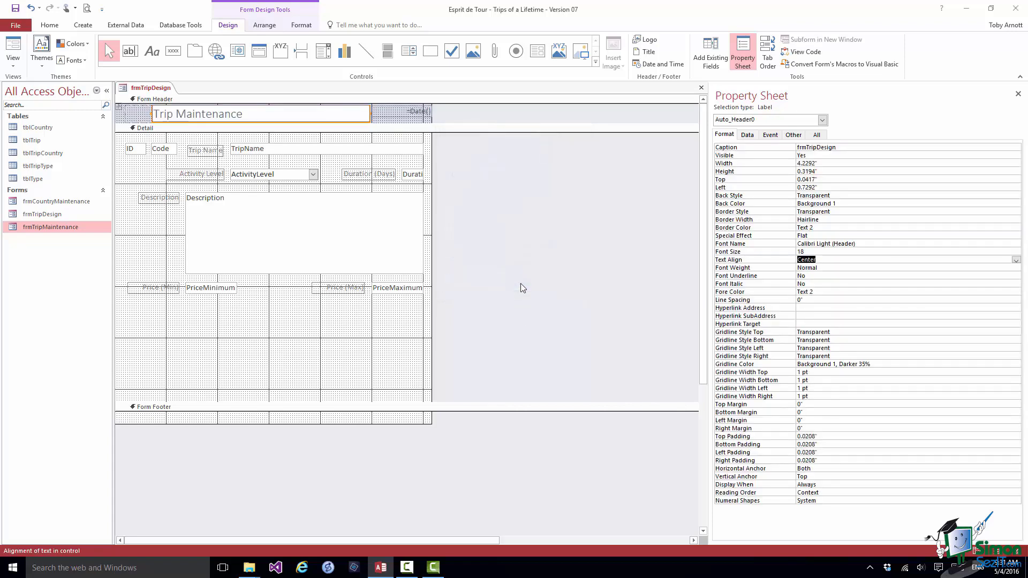
Step: Move the date from the form header to the form footer and widen it to about 6.125", across the form's width
click(417, 116)
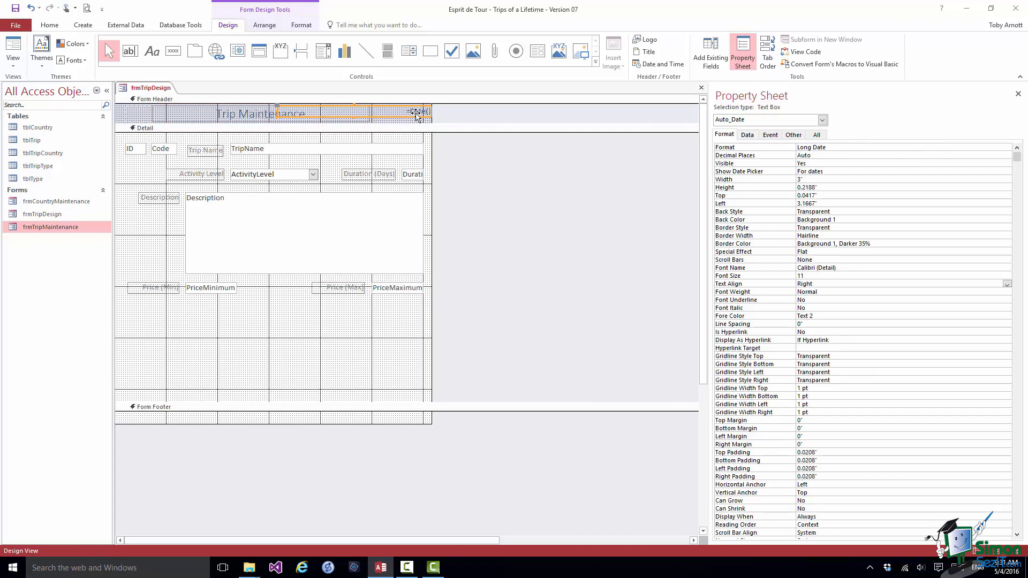
click(470, 267)
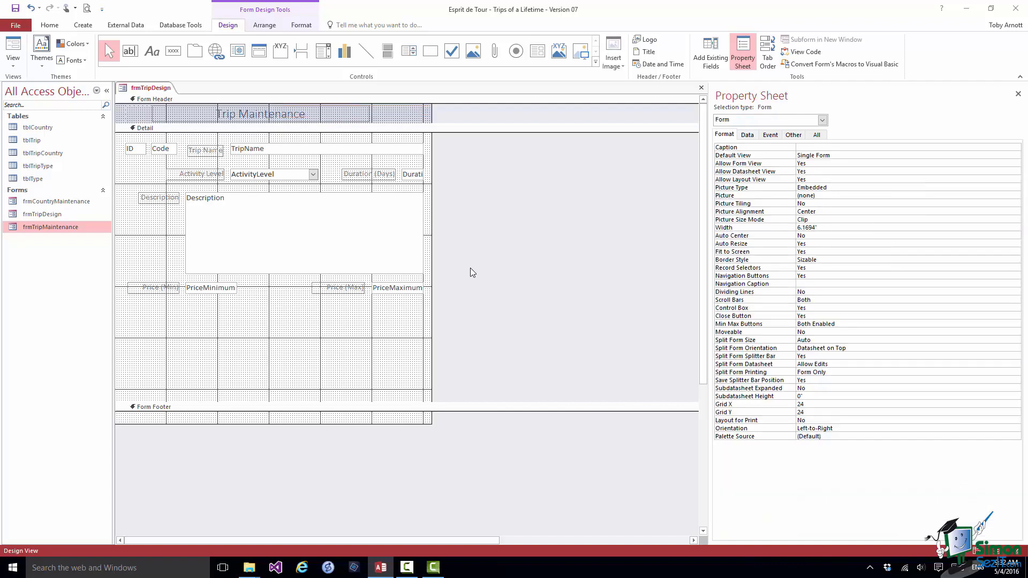
click(356, 420)
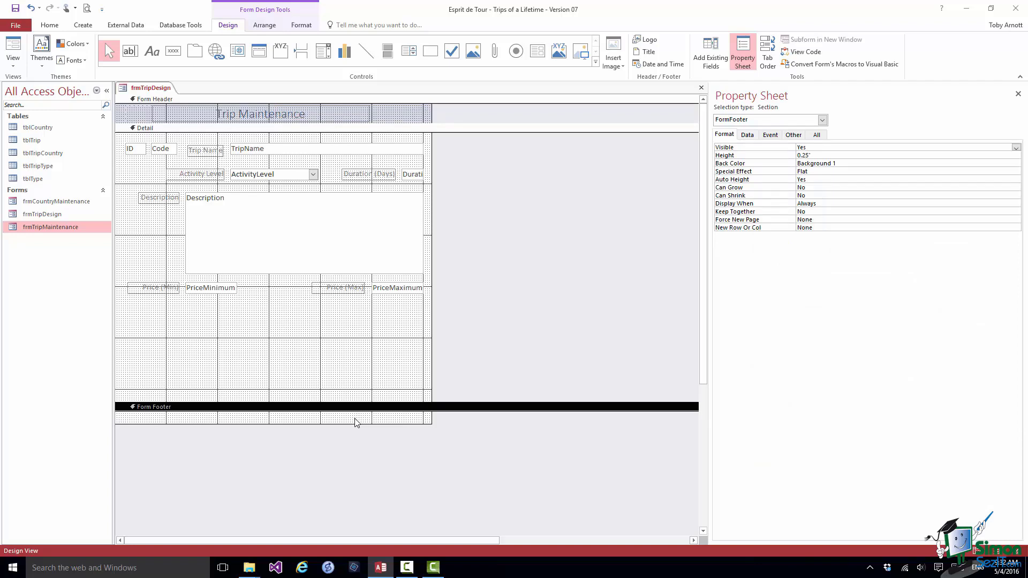
key(ctrl+v)
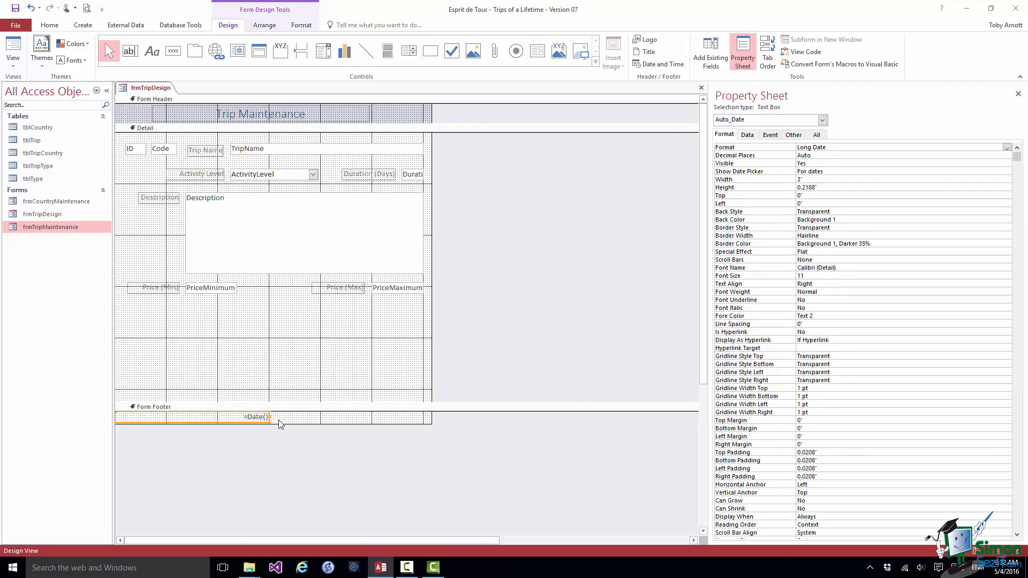
drag(270, 416, 432, 417)
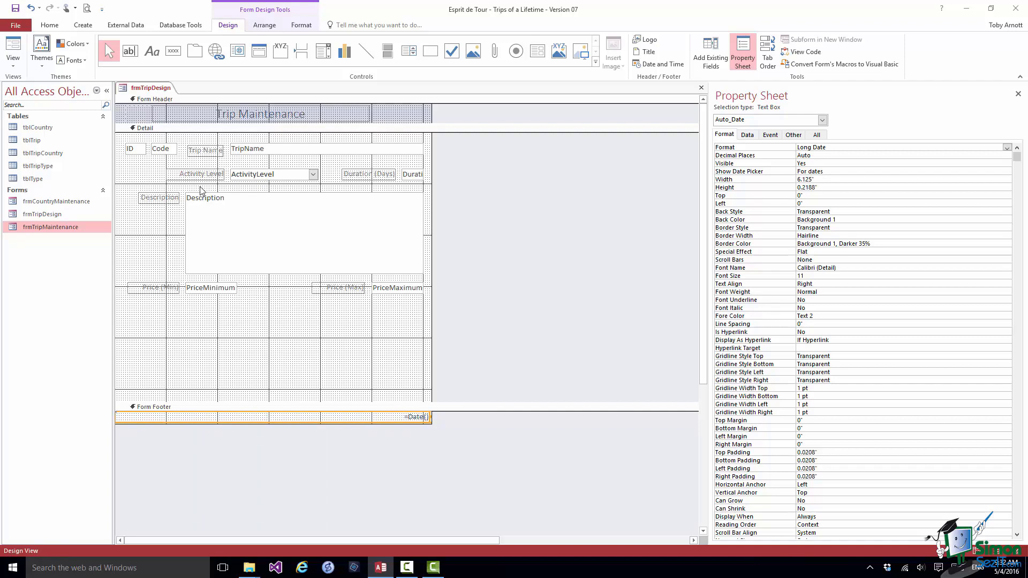
Step: Page through a few records of frmTripDesign in Form View and close the form, saving its design changes
right_click(147, 87)
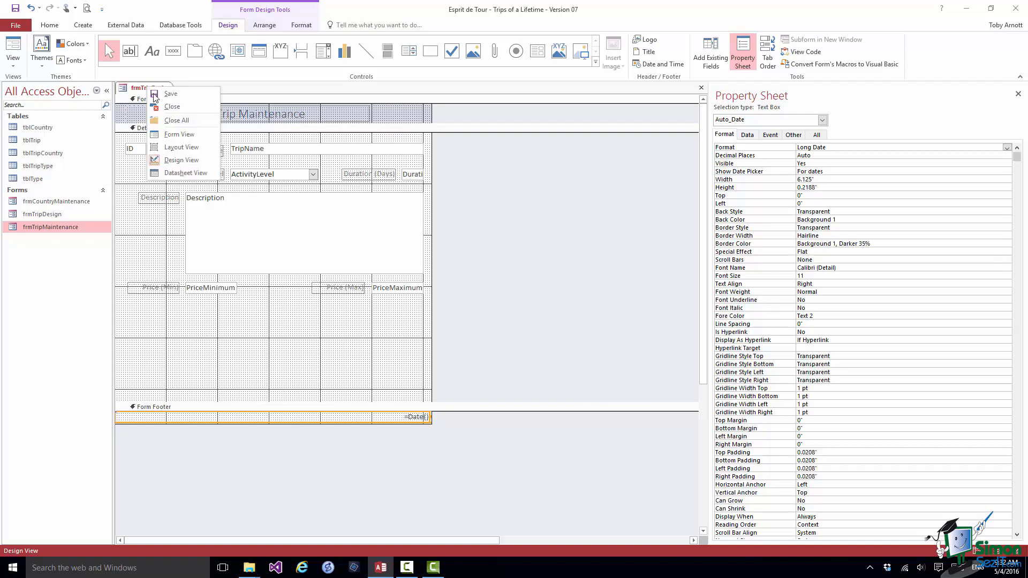
click(169, 134)
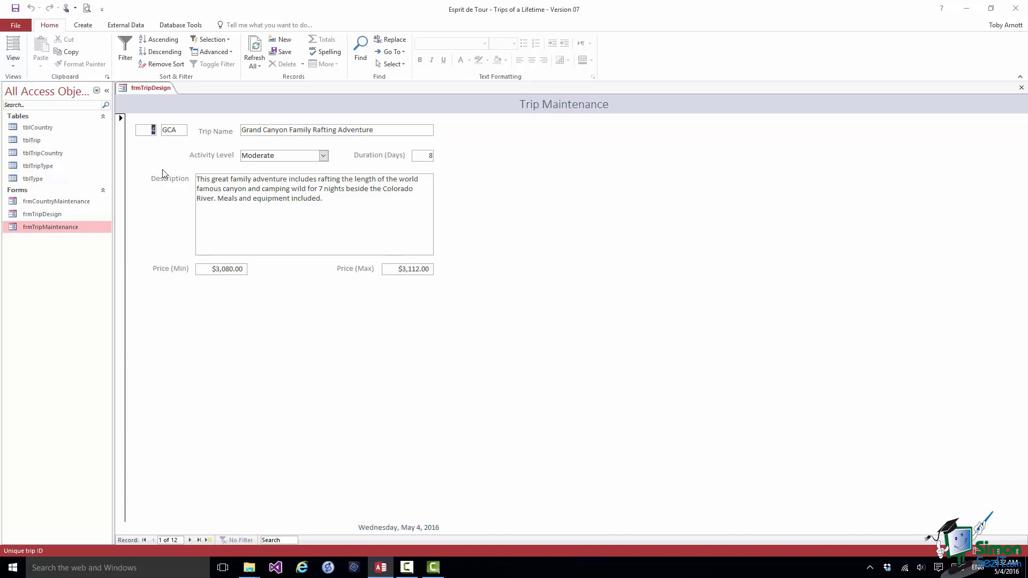
click(190, 538)
click(190, 539)
click(191, 537)
click(190, 538)
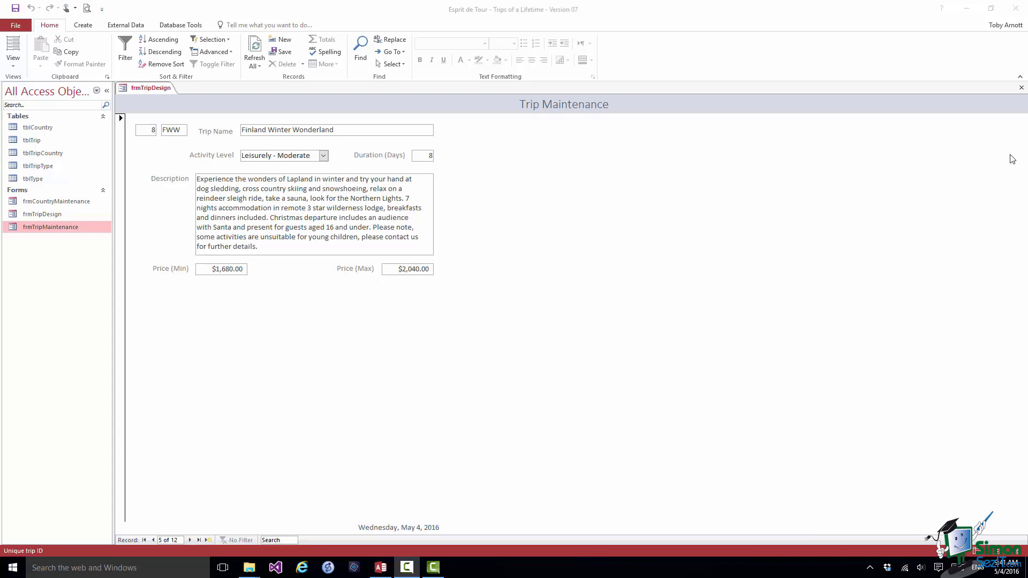
click(1021, 88)
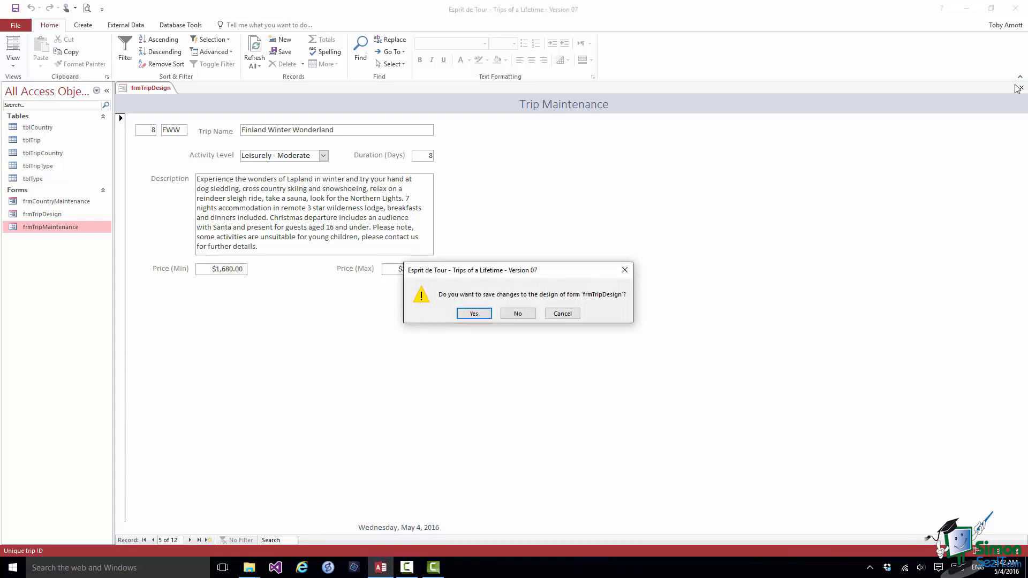
click(482, 312)
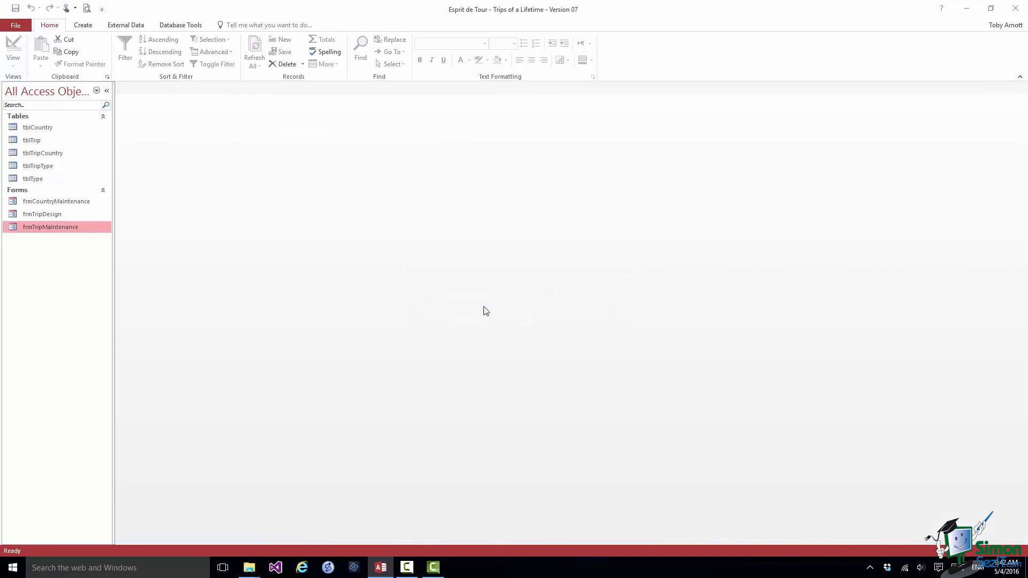
Step: Rename the form frmTripMaintenance as frmTripMaintenance_Old and frmTripDesign as frmTripMaintenance
right_click(74, 231)
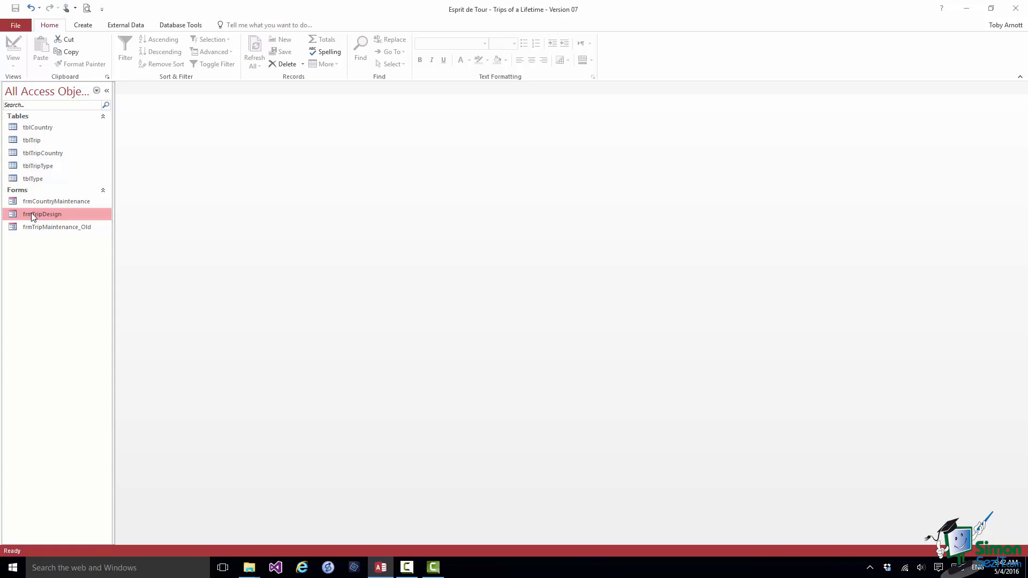
right_click(66, 213)
click(94, 274)
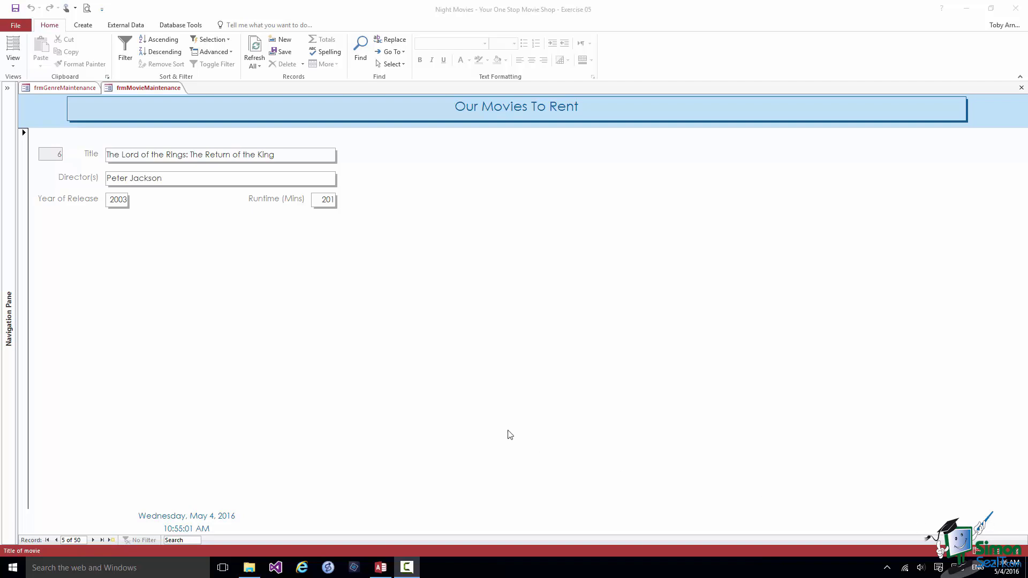
Step: In the Night Movies database, look at frmGenreMaintenance and return to frmMovieMaintenance
click(59, 88)
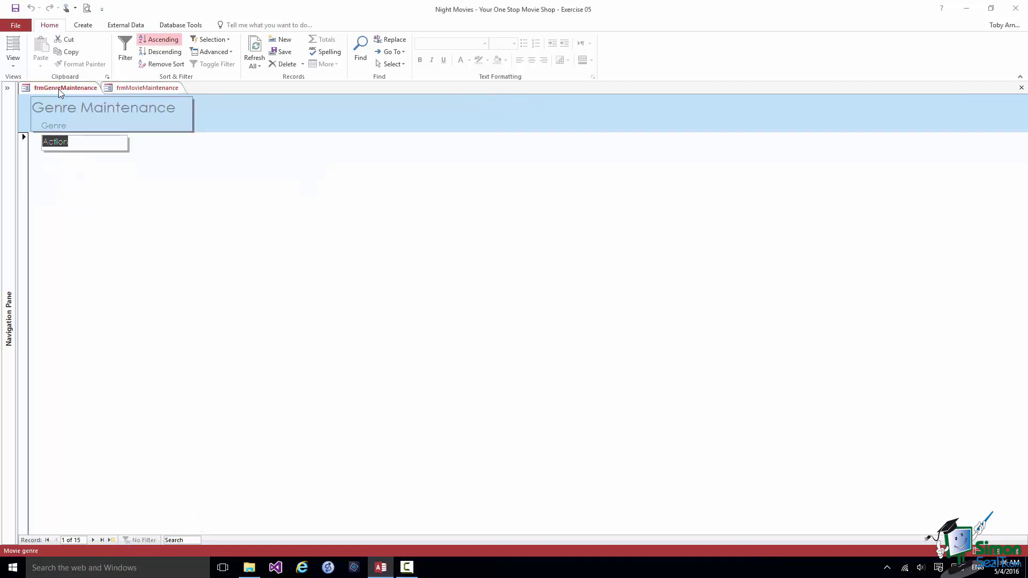
click(140, 87)
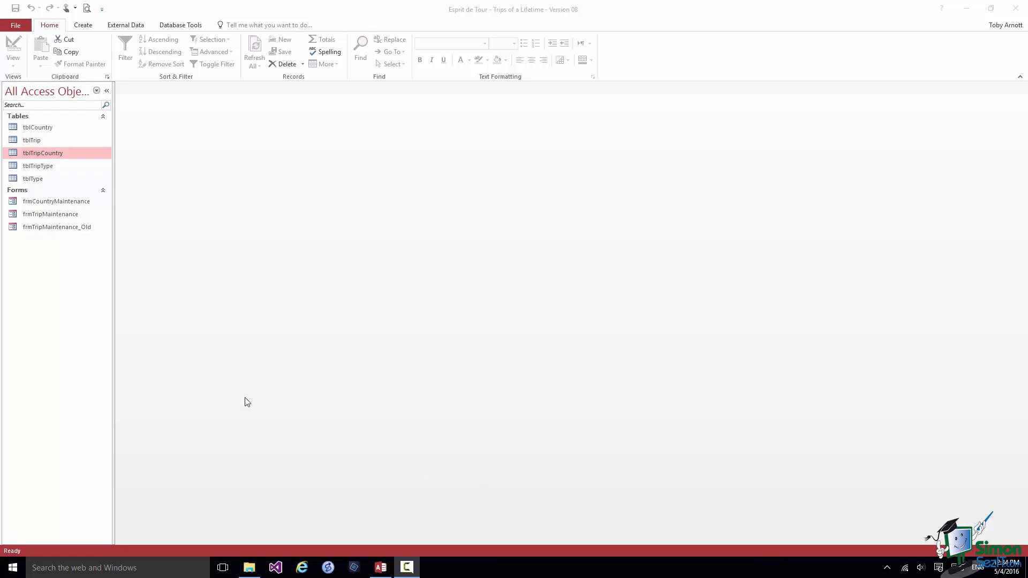
Step: In the Esprit de Tour Version 08 database, open frmTripMaintenance to review its layout and close it
right_click(76, 220)
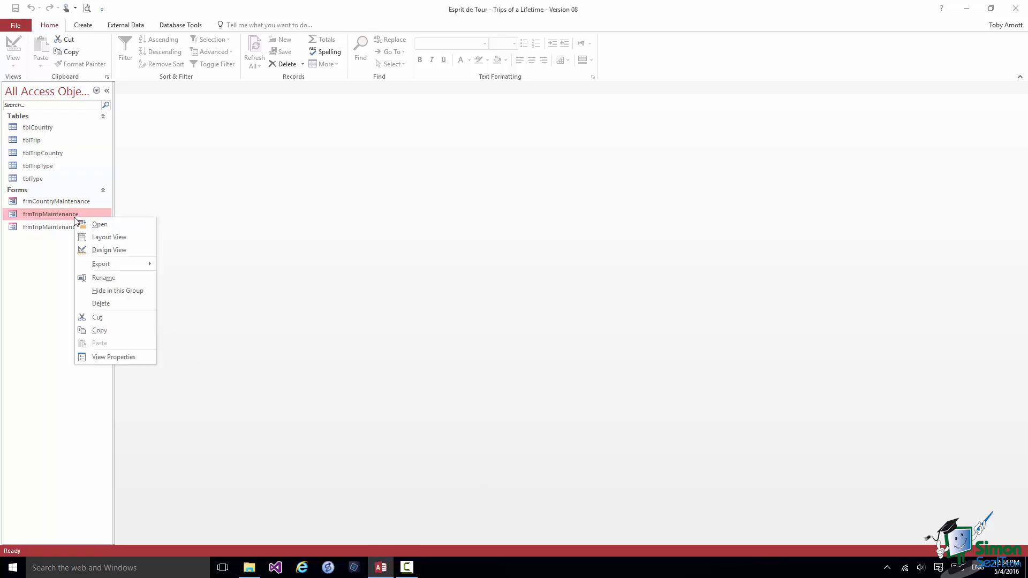
click(110, 224)
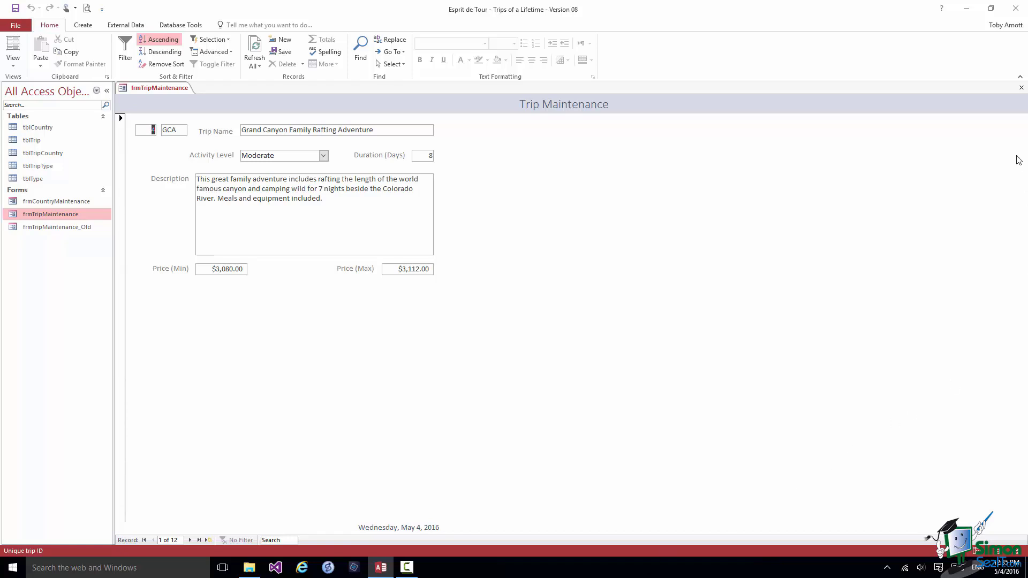
click(1021, 88)
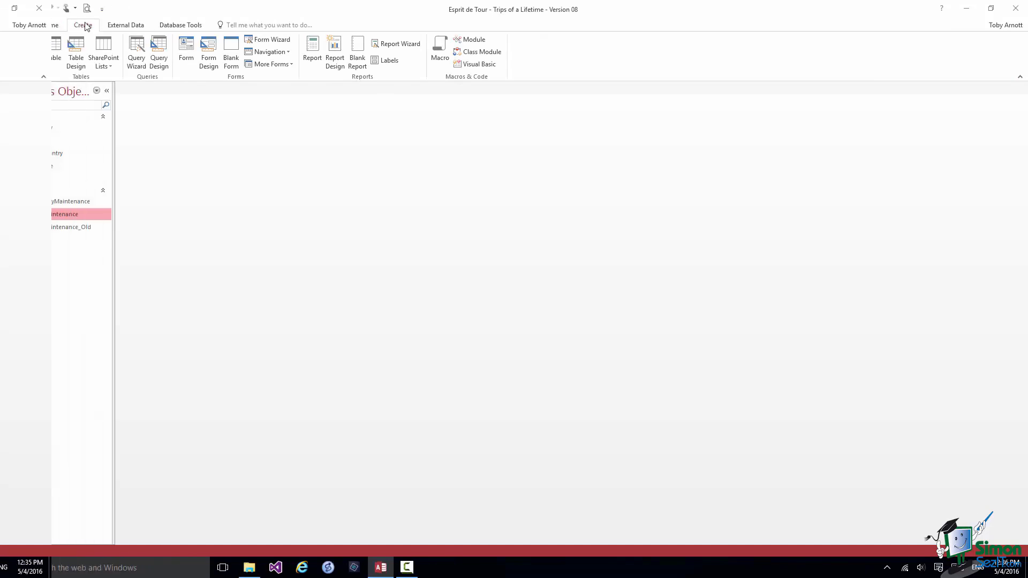
Step: Create a new form in Design View and set its record source to tblTripCountry
click(209, 54)
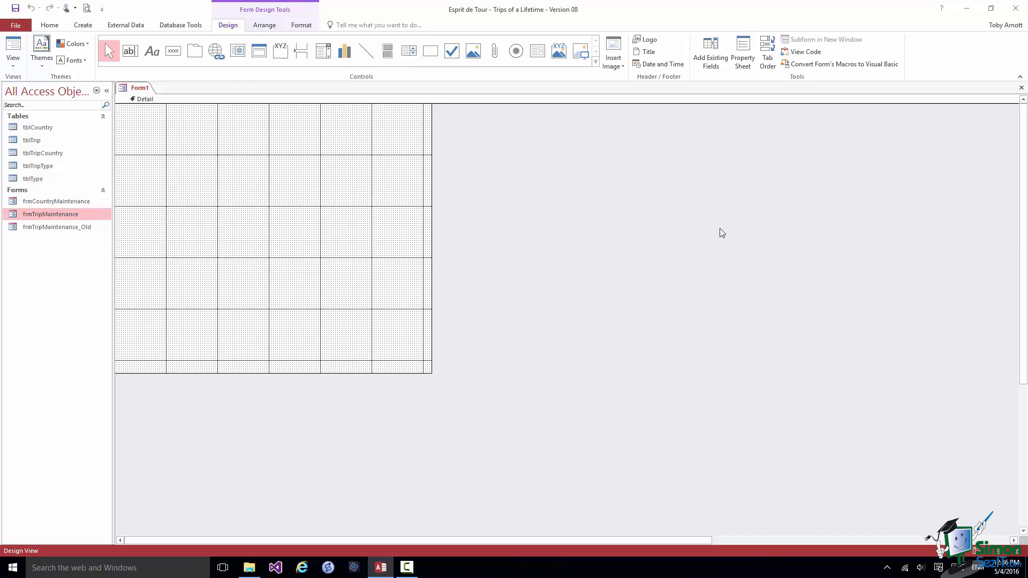
click(745, 52)
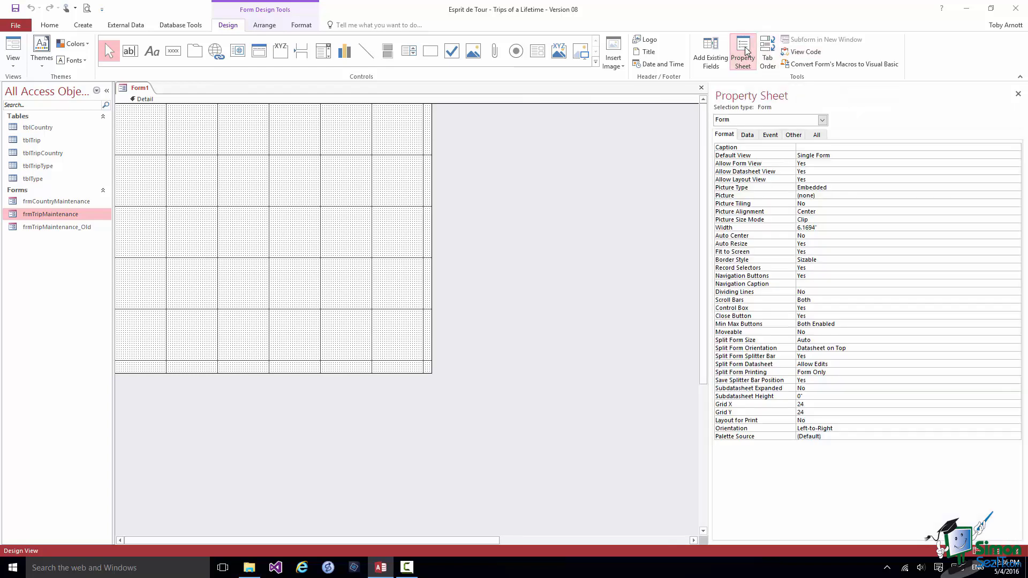
click(818, 135)
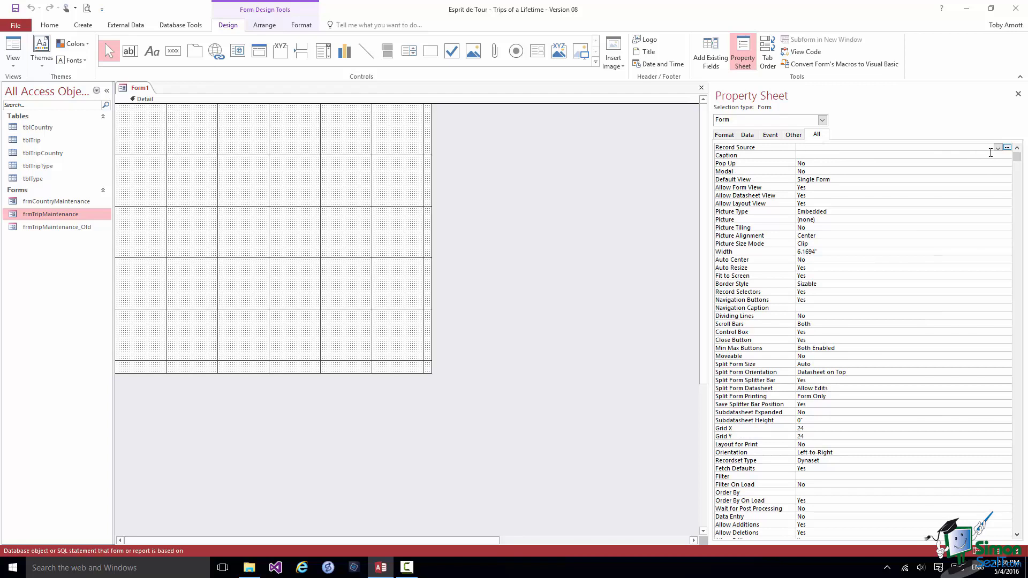
click(998, 148)
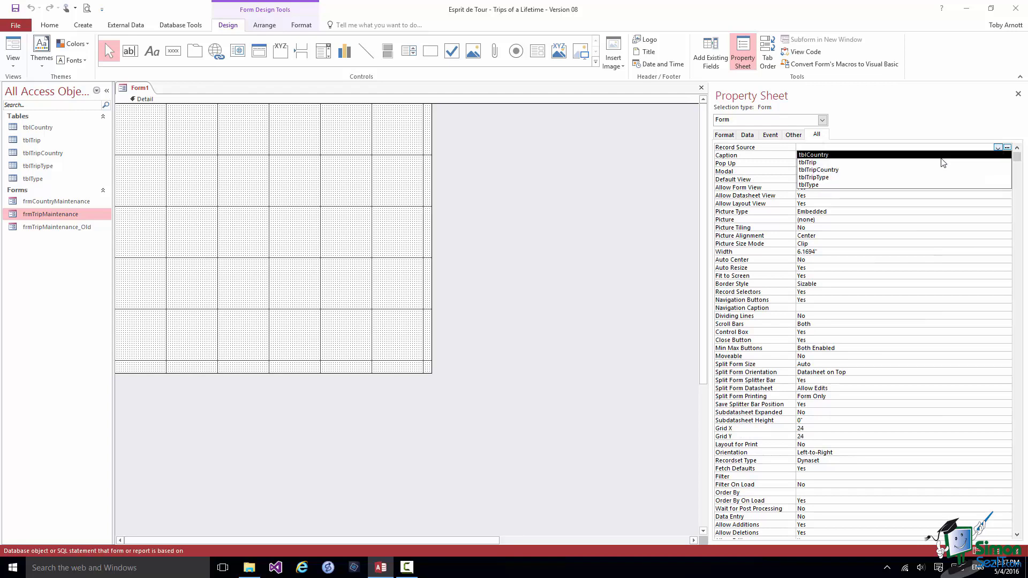
click(846, 170)
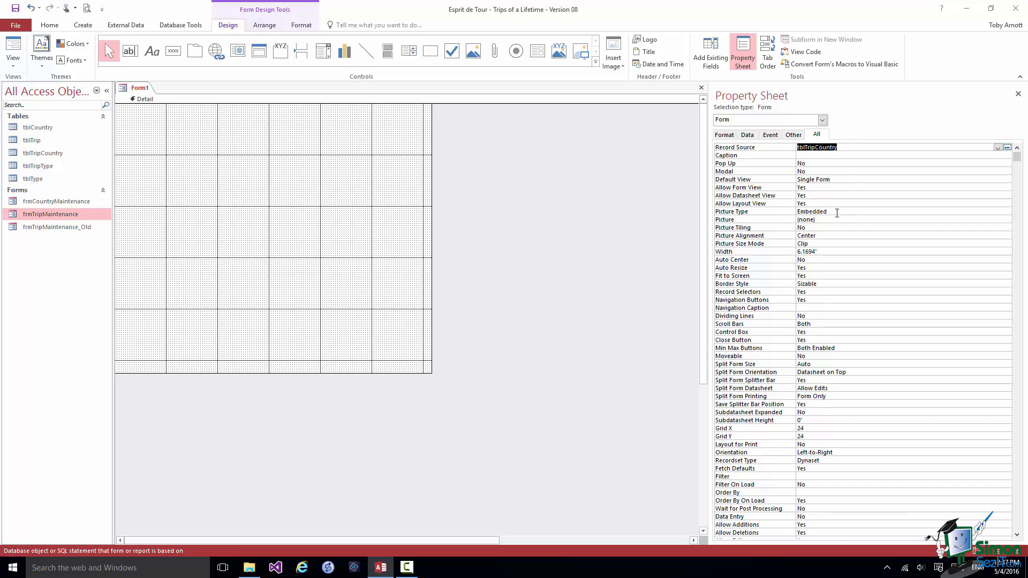
Step: Add the existing fields ID, TripID and Country to the Detail section of the new form
click(710, 52)
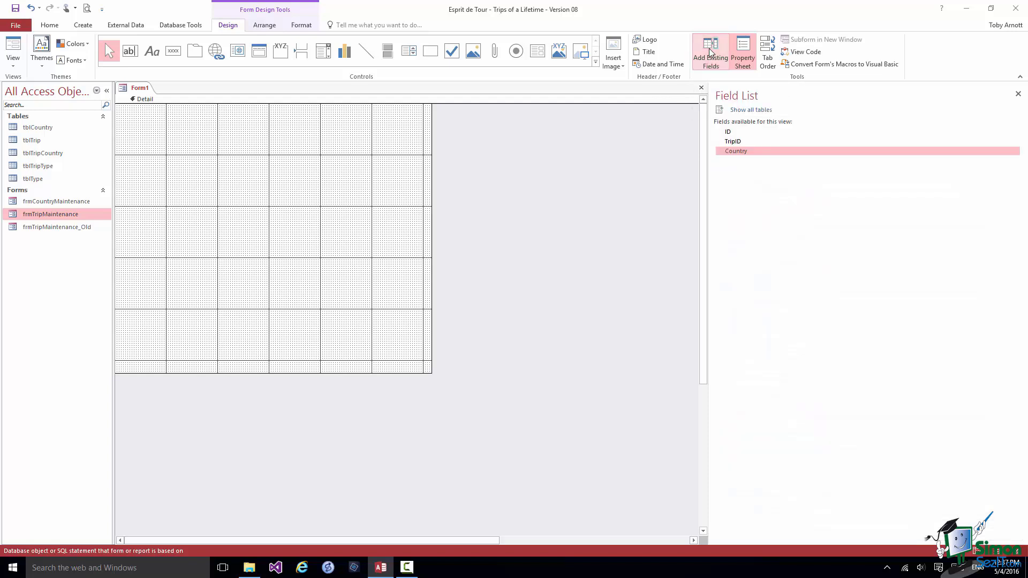
double_click(729, 133)
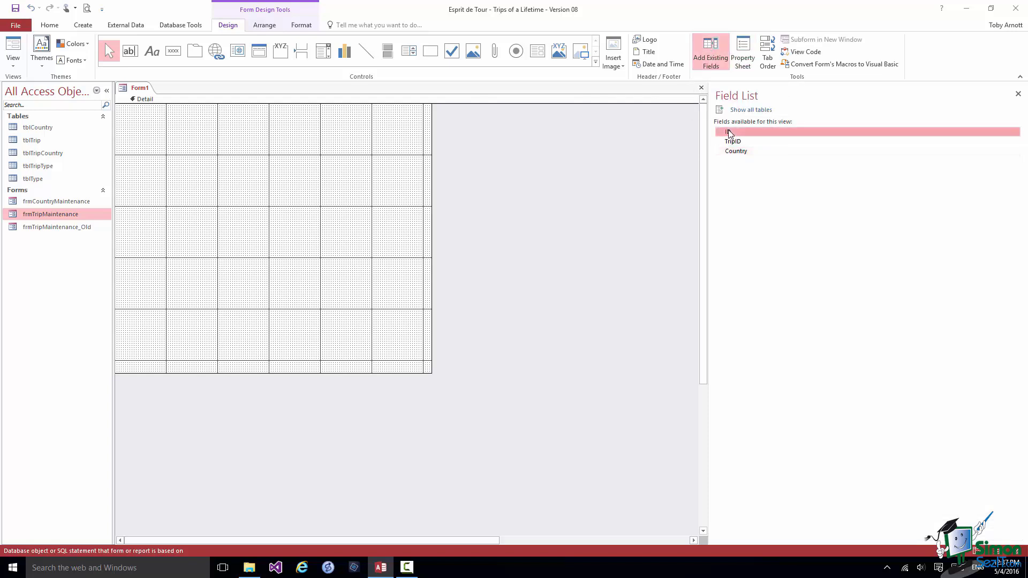
double_click(732, 141)
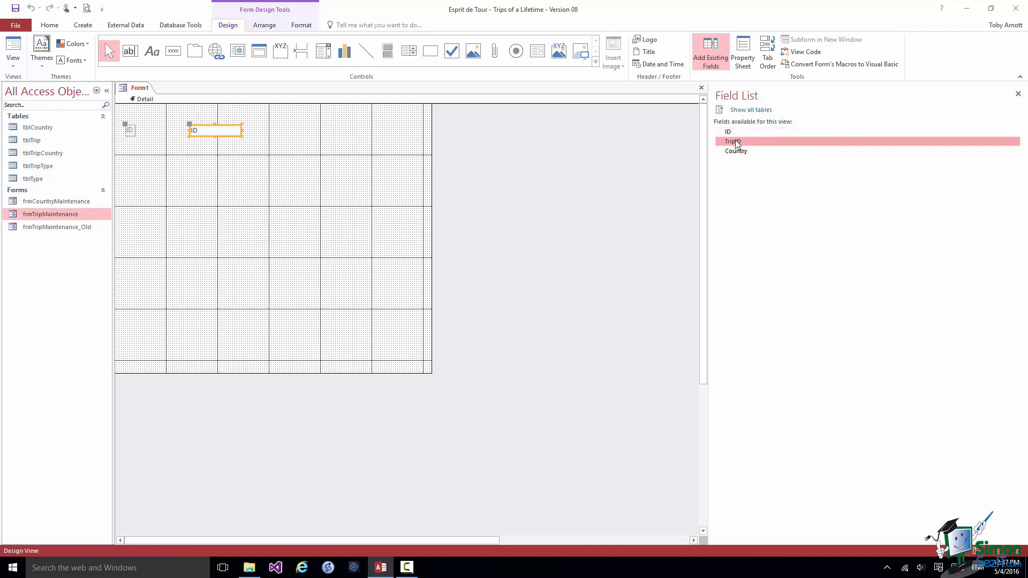
double_click(736, 152)
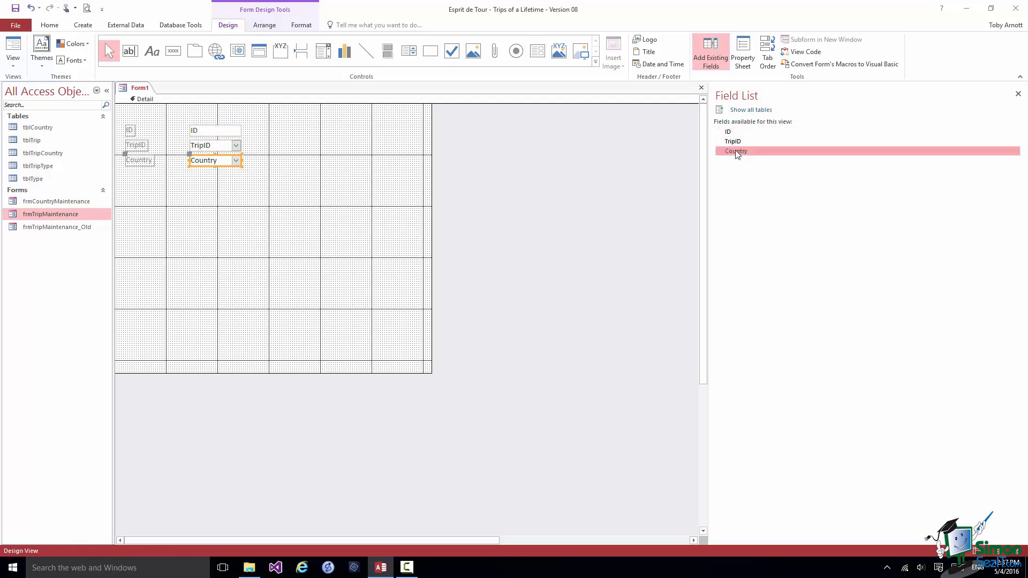
Step: Delete the attached labels of the ID, TripID and Country fields, keeping the field controls
click(130, 132)
key(Delete)
click(136, 145)
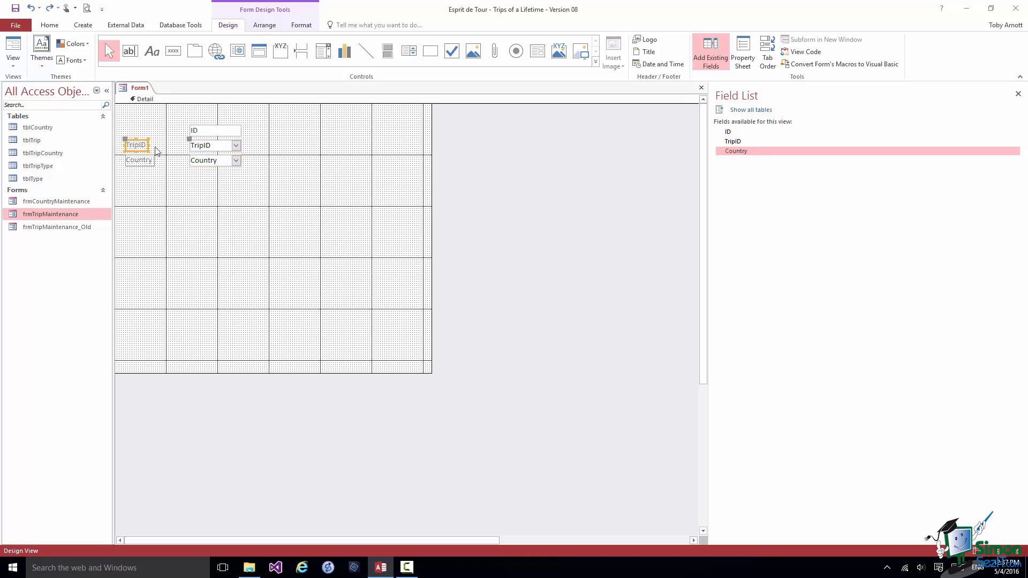
key(Delete)
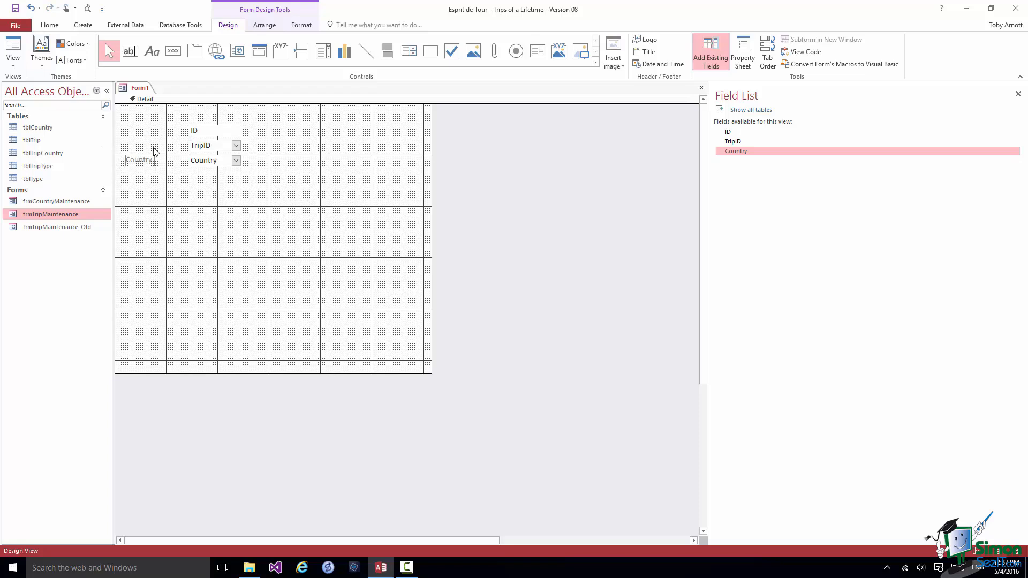
click(145, 163)
key(Delete)
Step: Place and size ID, TripID and Country in one row at the Detail section's upper edge and shrink the form area around them
click(197, 133)
drag(198, 132, 142, 112)
drag(206, 146, 394, 372)
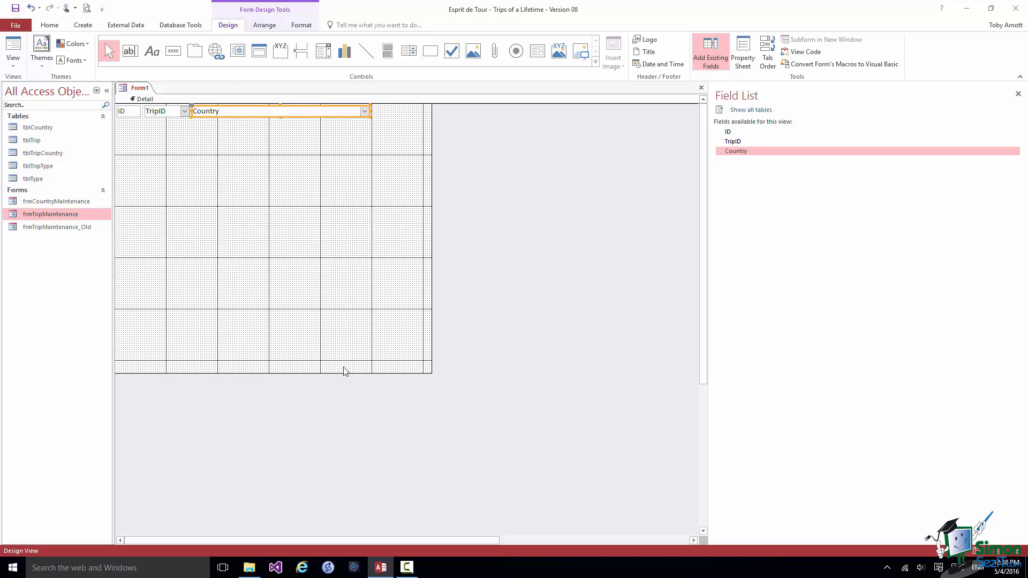
drag(289, 374, 305, 121)
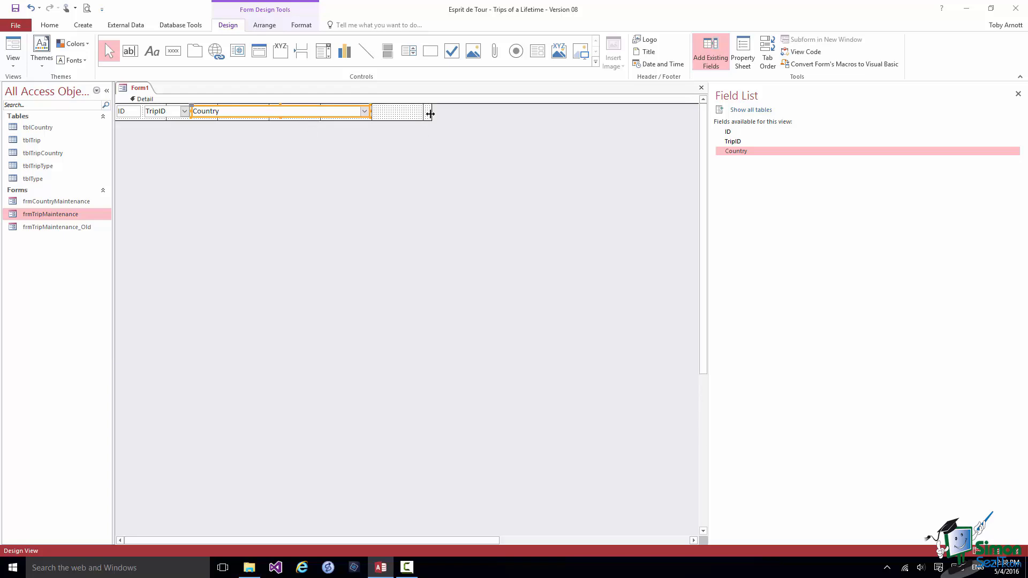
drag(431, 111, 377, 112)
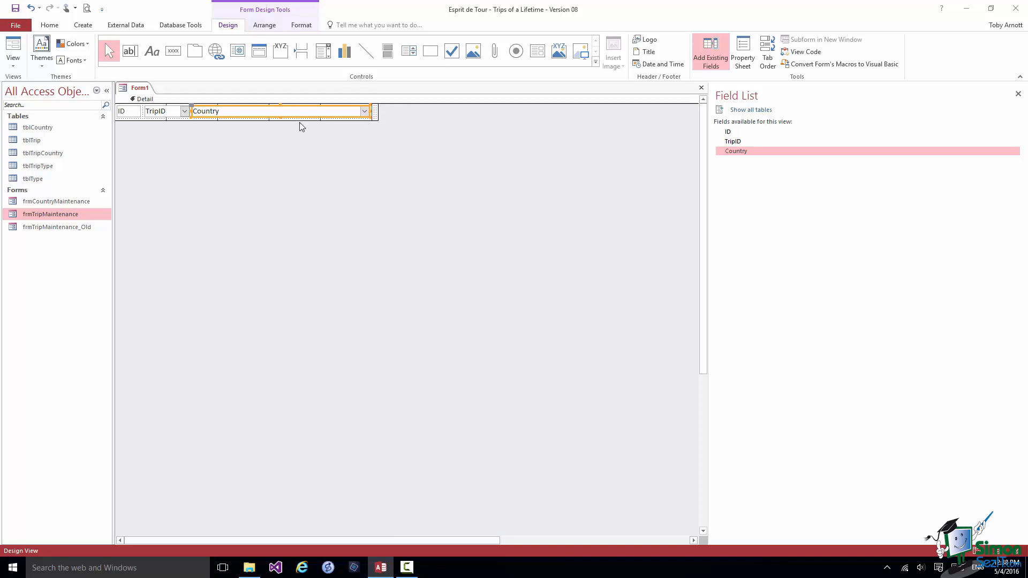
Step: Align the ID, TripID and Country controls by their tops and show the properties shared by all three
shift+click(135, 114)
shift+click(168, 114)
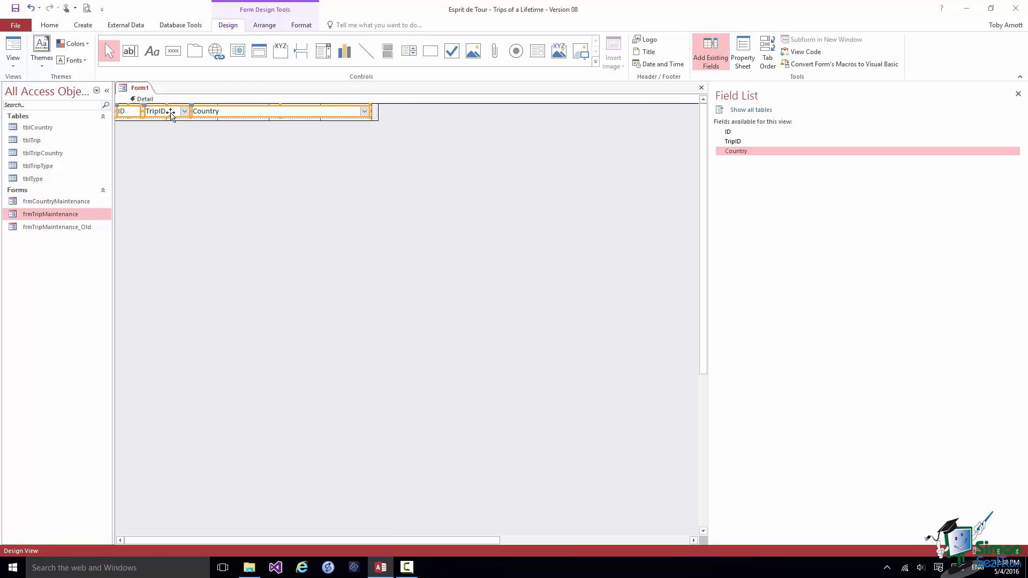
click(264, 25)
click(534, 66)
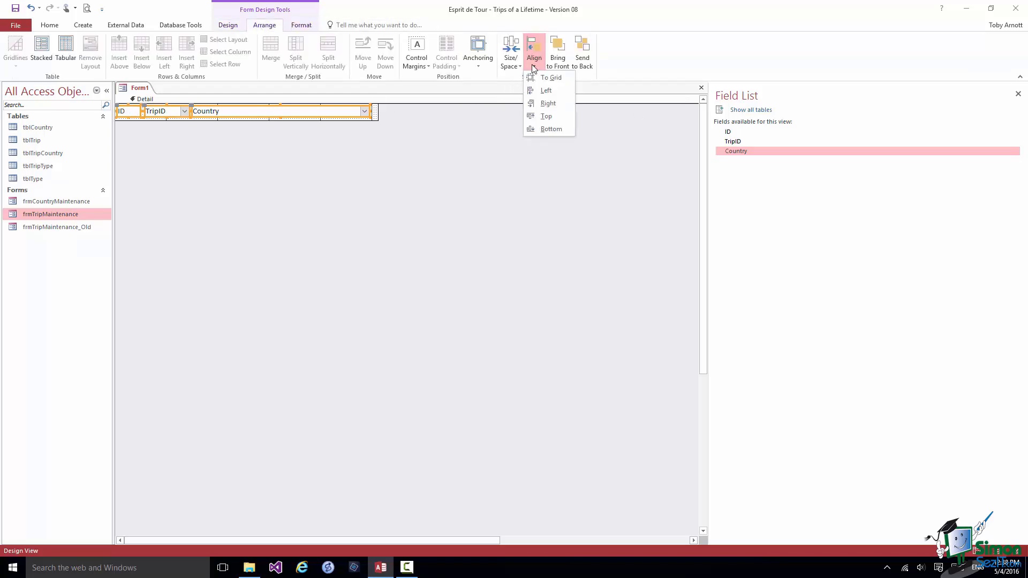
click(544, 118)
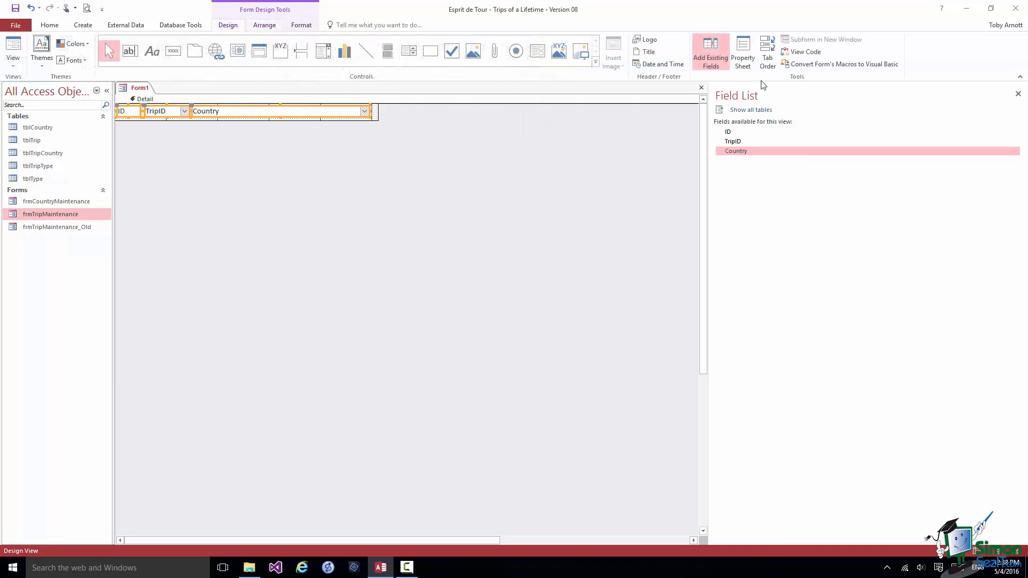
click(748, 60)
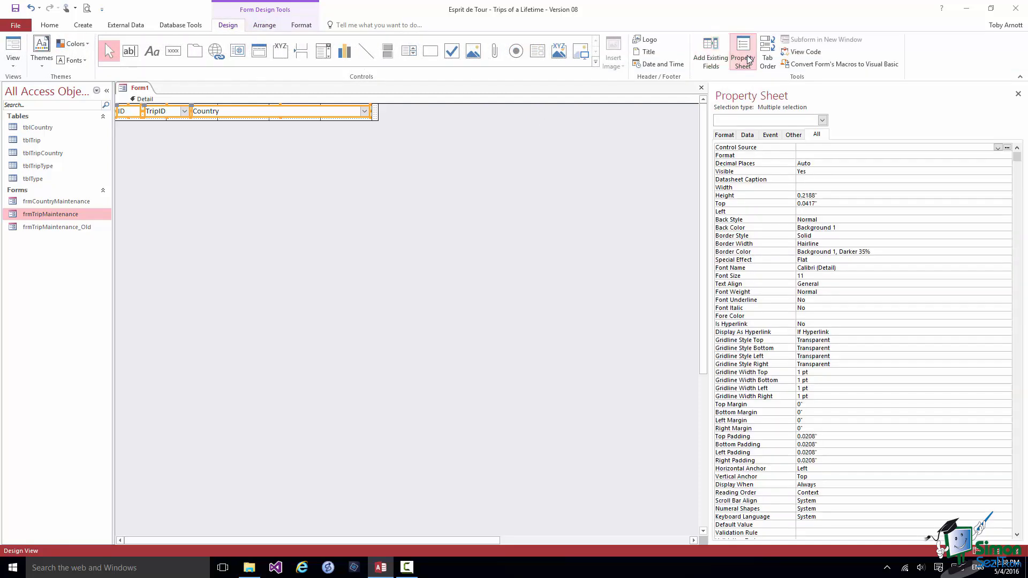
Step: Set the form's Default View property to Datasheet
click(823, 121)
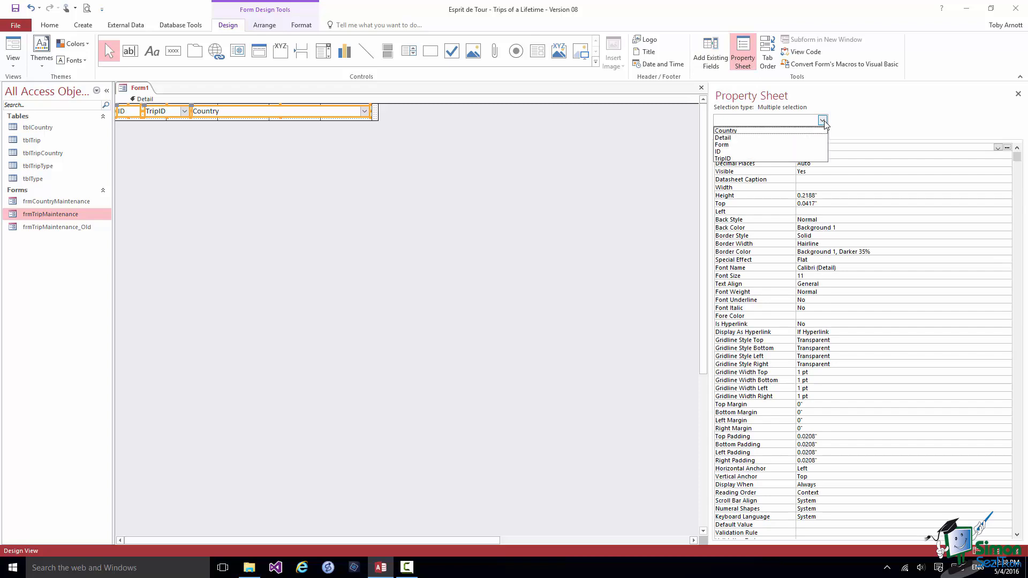
click(744, 145)
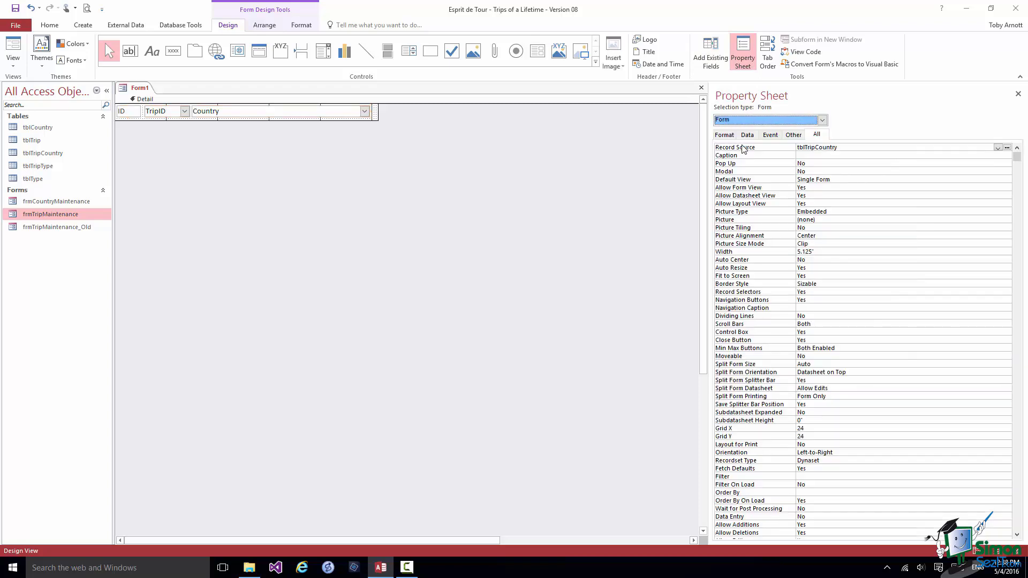
click(834, 180)
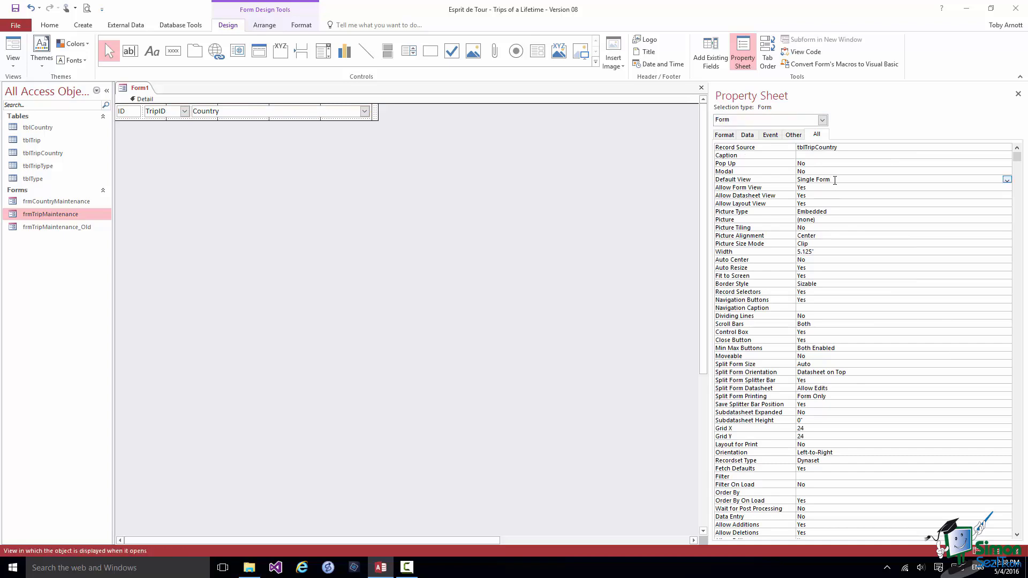
click(1006, 180)
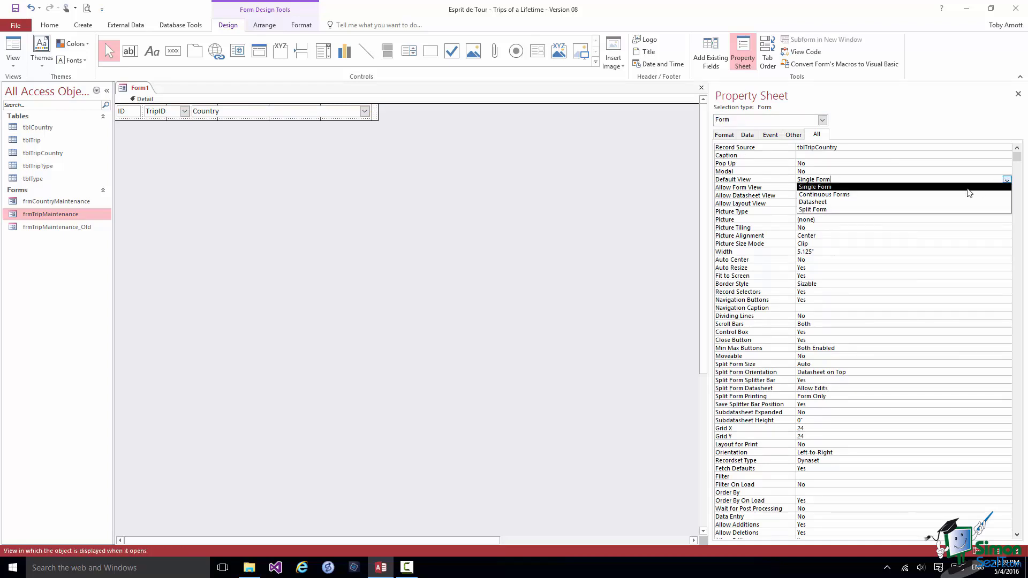
click(823, 203)
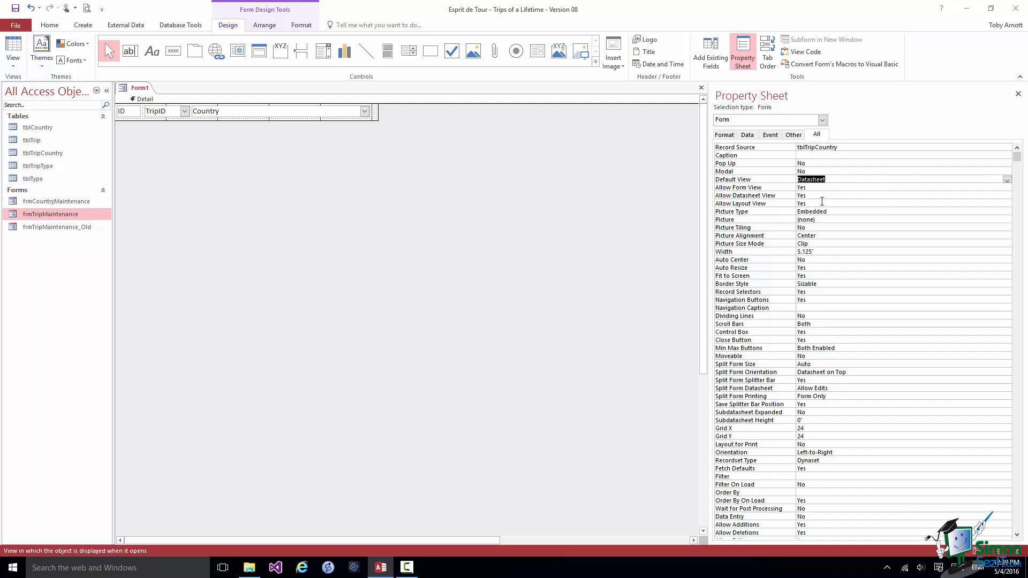
Step: Set the form's Allow Form View and Allow Layout View properties to No and close the properties
click(816, 187)
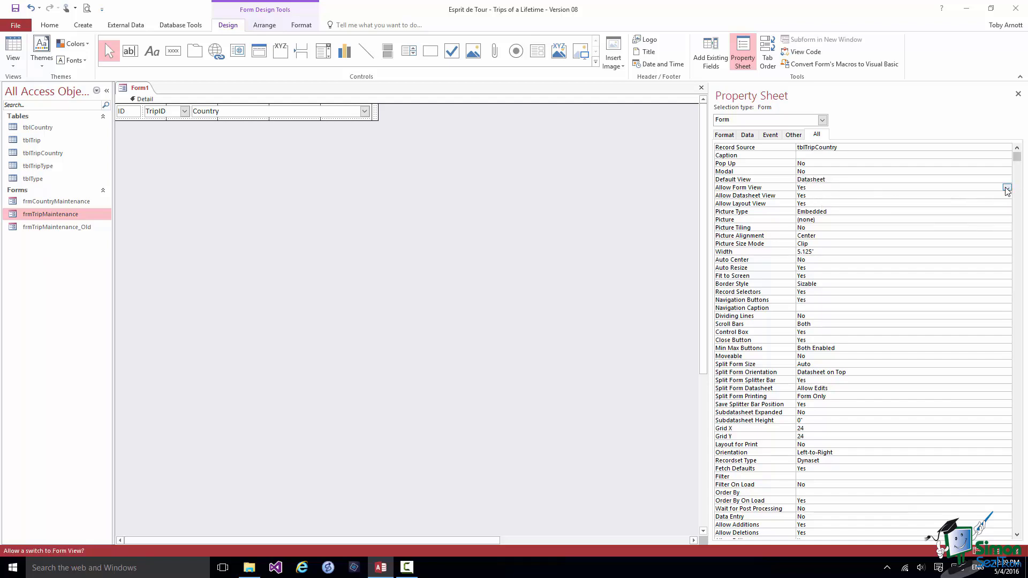
click(1007, 189)
click(838, 203)
click(817, 204)
click(1007, 204)
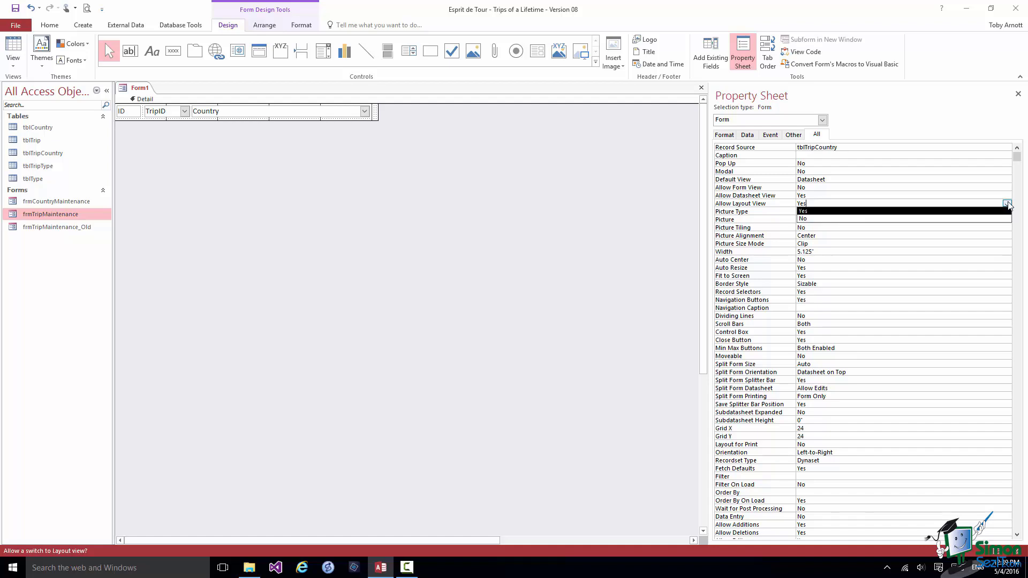
click(806, 220)
click(1017, 94)
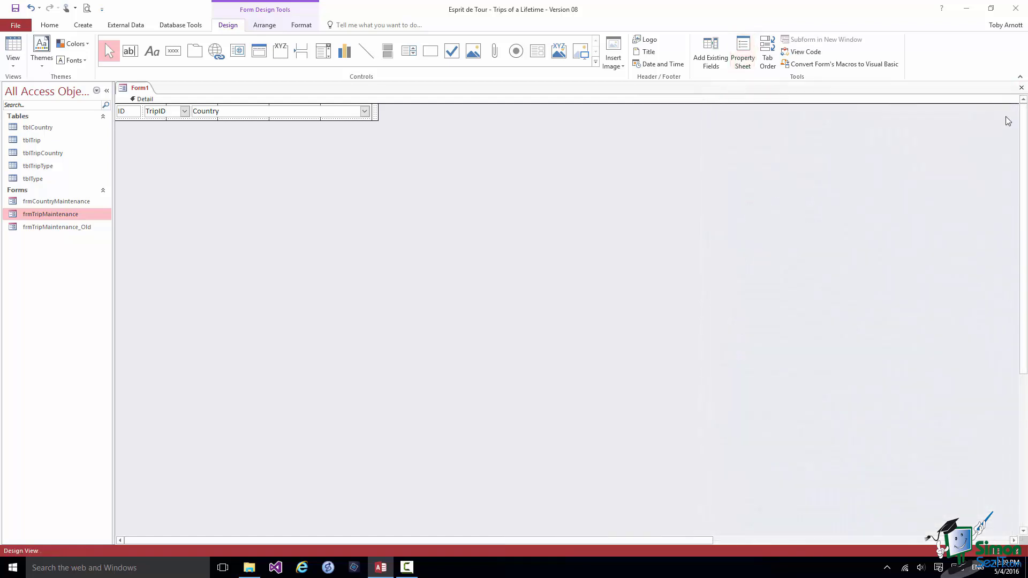
Step: Close the new form and save it under the name frmTripCountry
click(1021, 88)
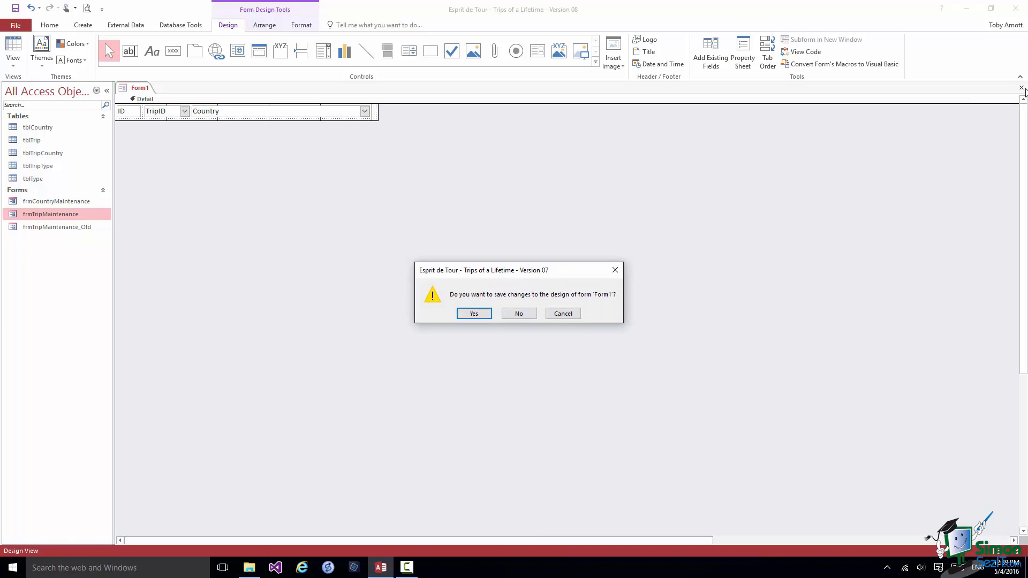
click(471, 314)
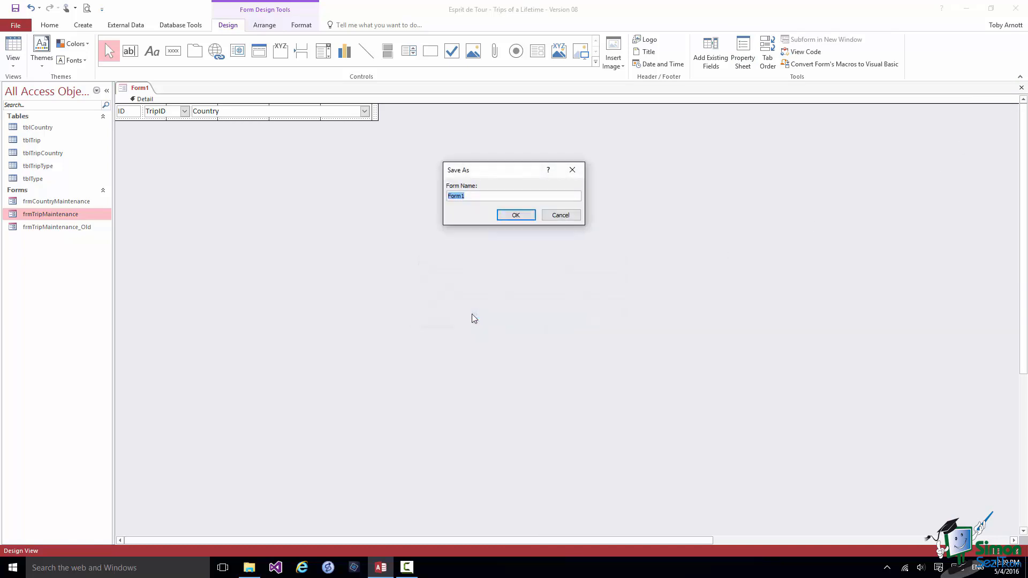
text(frmTripCountry)
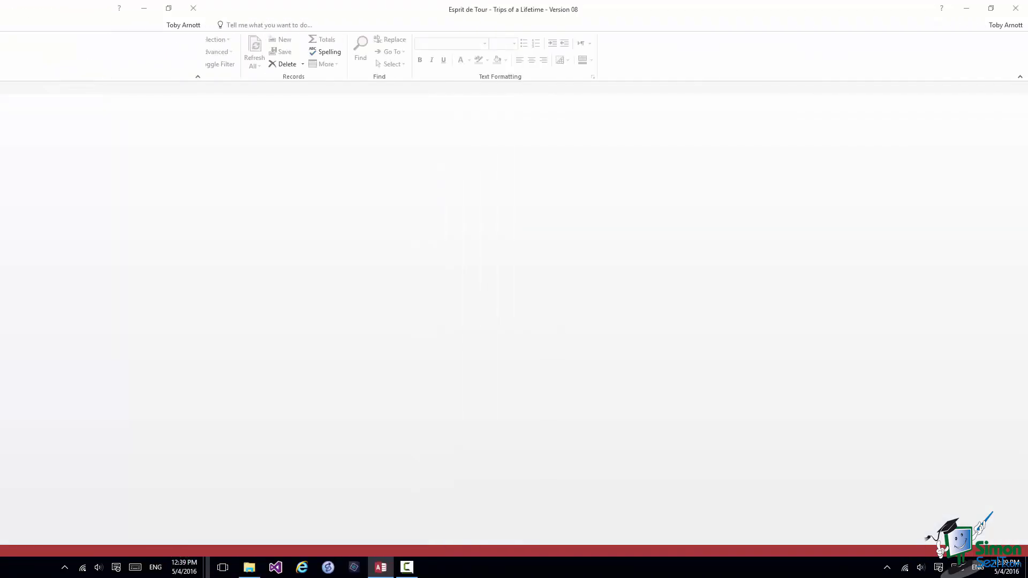
Step: Open frmTripMaintenance in Design View and widen the form to make free space beside the Description field
right_click(63, 227)
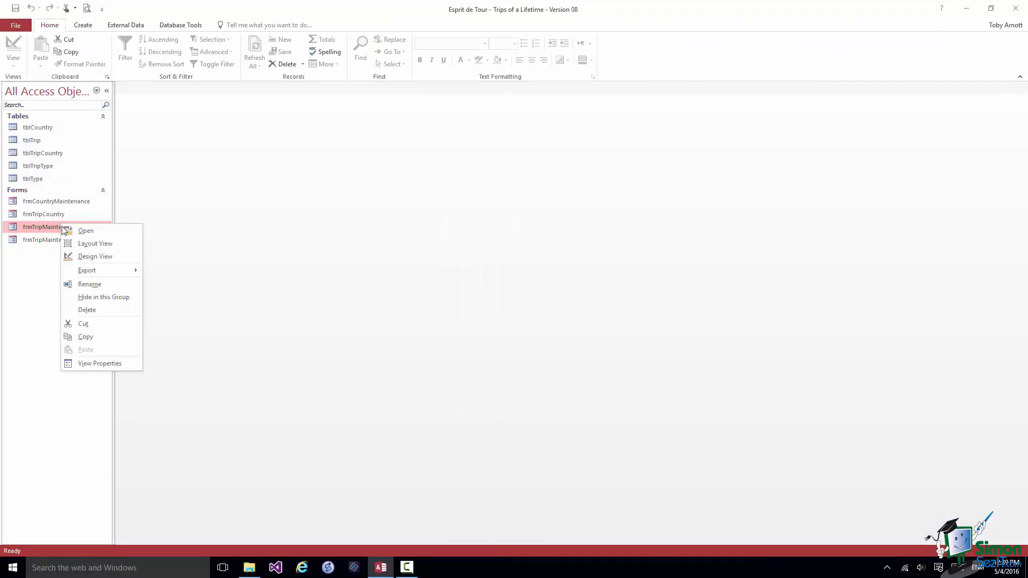
click(81, 256)
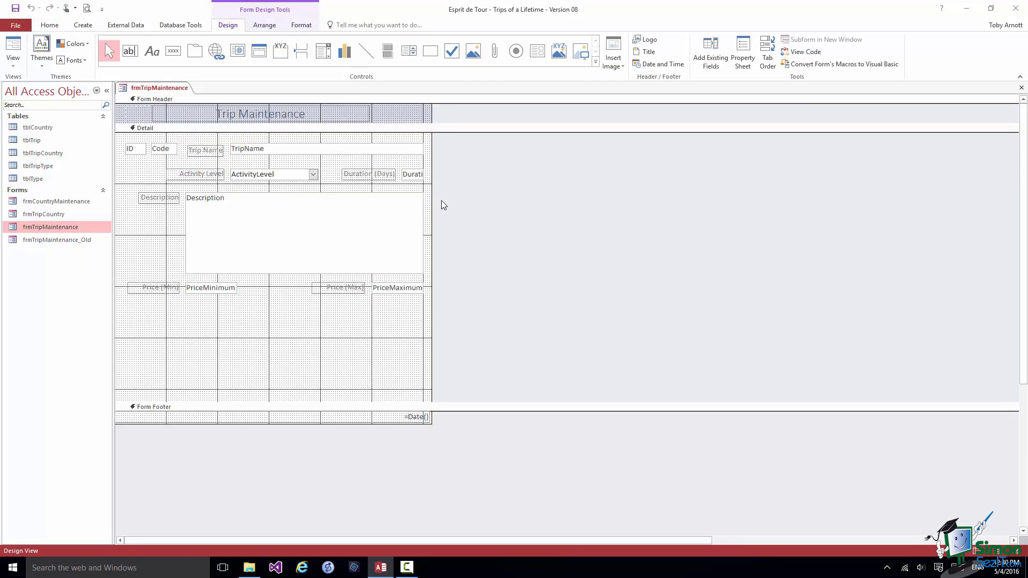
drag(431, 210, 737, 195)
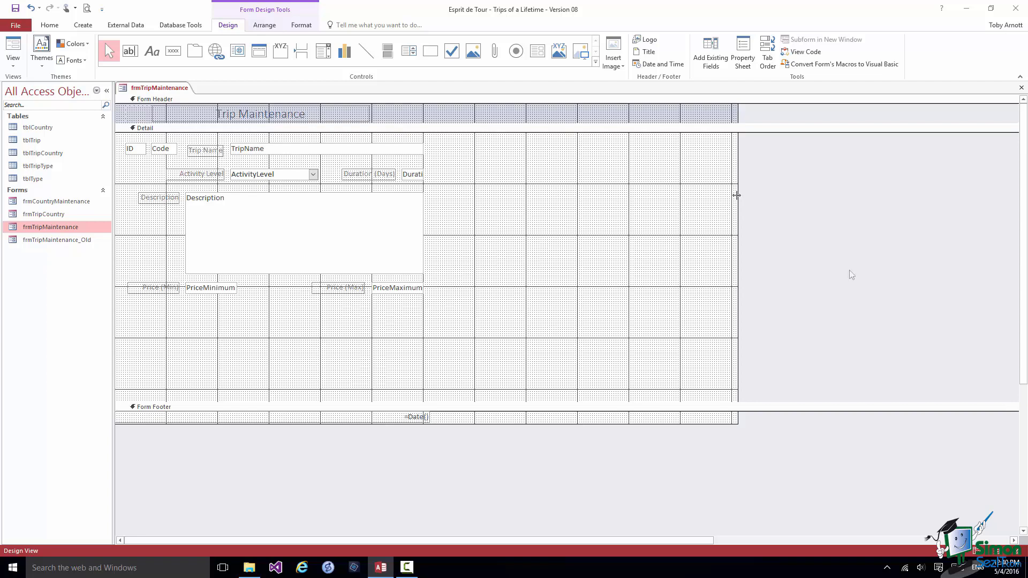
Step: Draw a subform control about 5.33" wide and 1.63" high beside the Description field in the Detail section
click(538, 52)
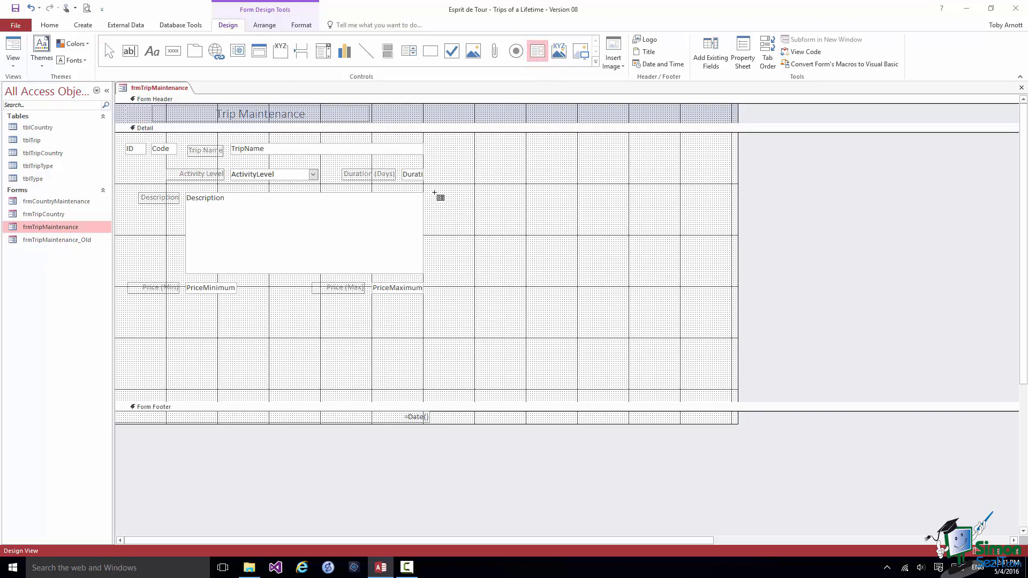
drag(434, 192, 707, 275)
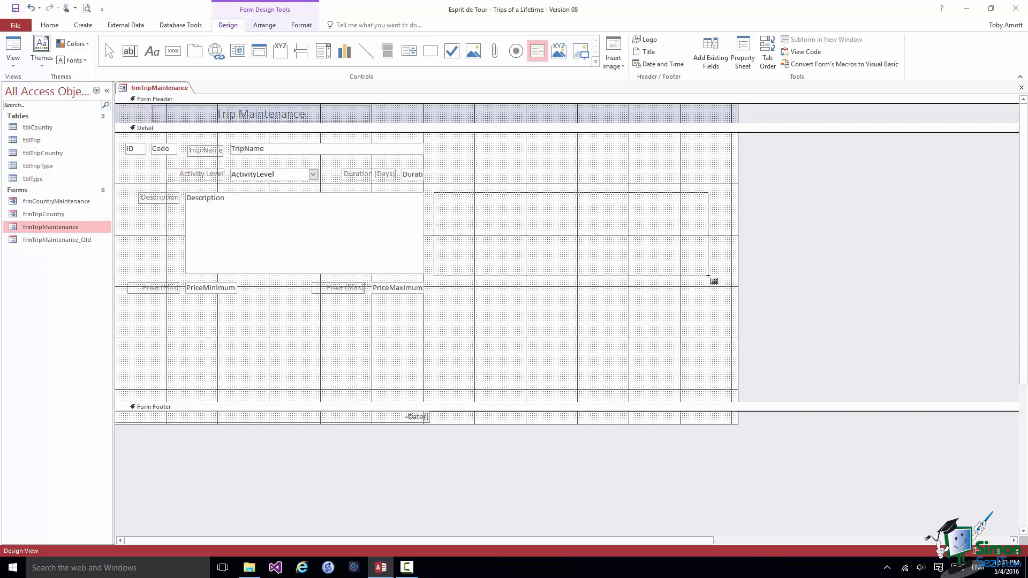
drag(708, 275, 707, 276)
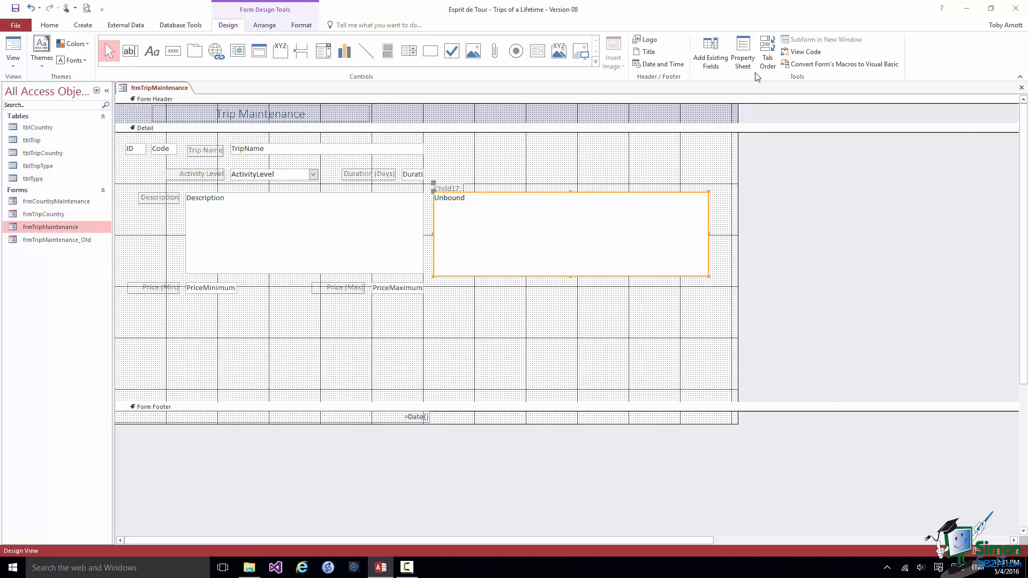
Step: Name the new subform control CountrySubform
click(746, 51)
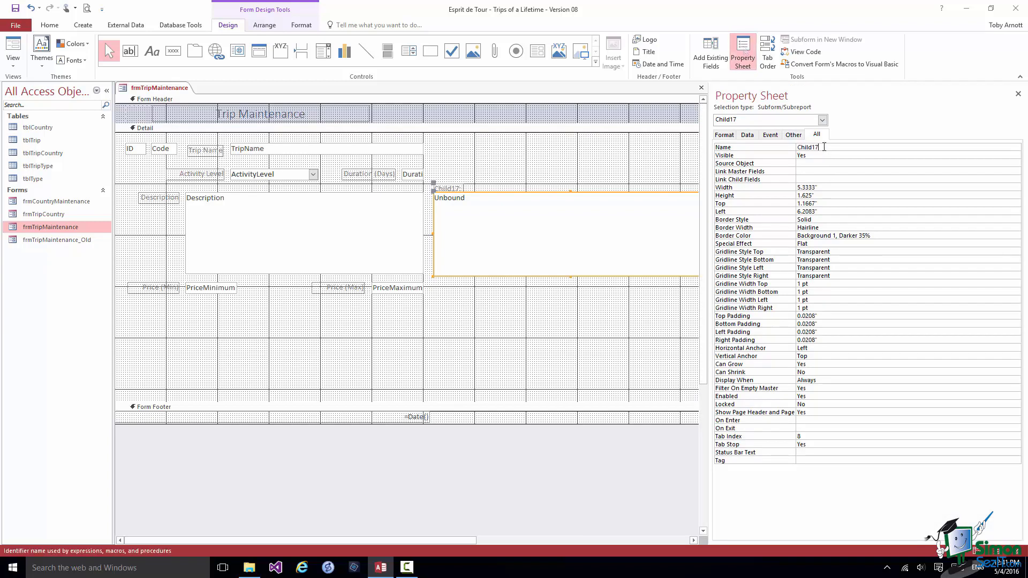
key(BackSpace)
key(BackSpace)
key(BackSpace)
key(BackSpace)
key(BackSpace)
key(BackSpace)
text(ountrySubform)
Step: Set the subform's Source Object to frmTripCountry and check its Link Master Fields and Link Child Fields
click(813, 164)
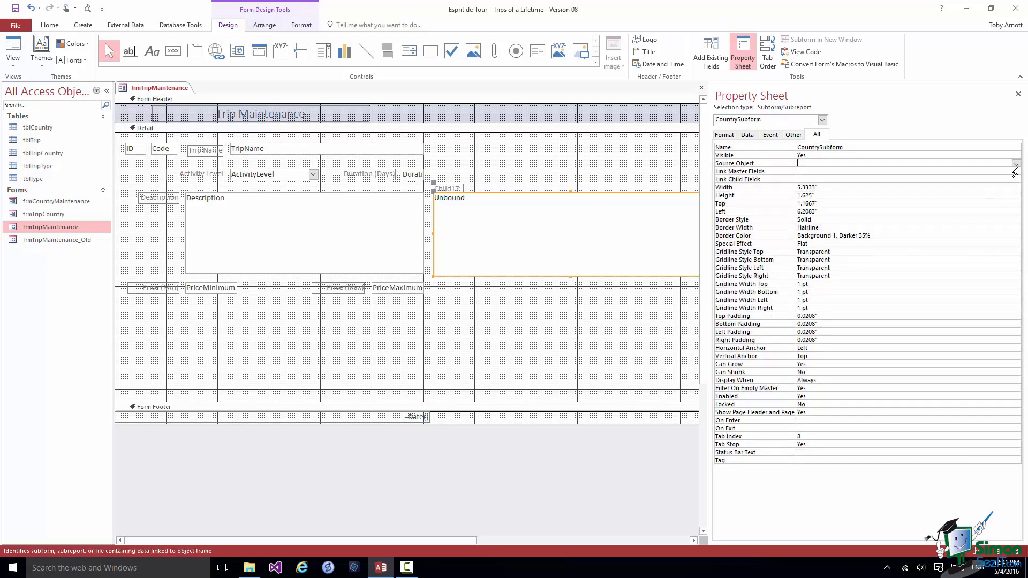
click(1015, 164)
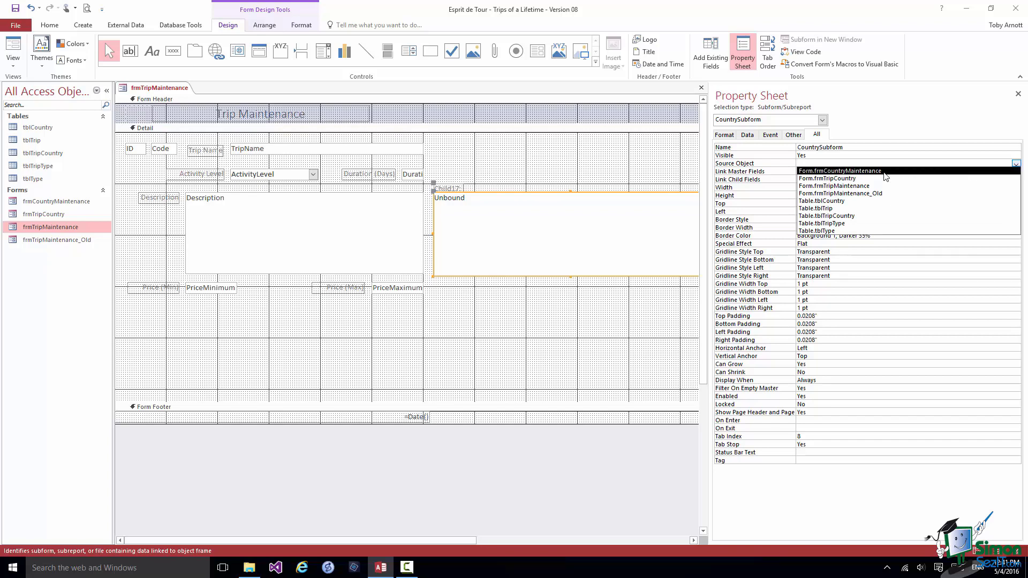
click(855, 179)
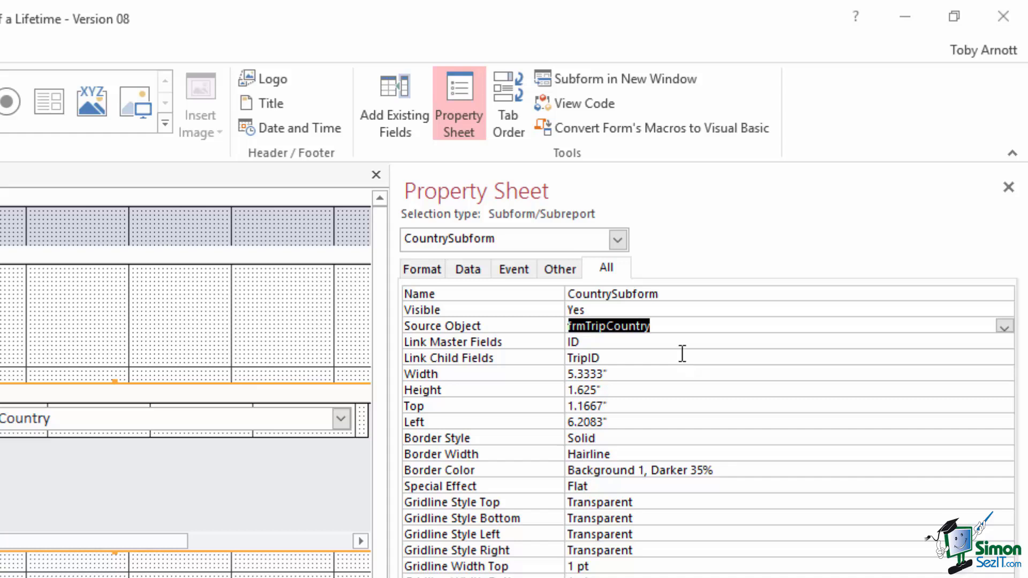
click(620, 346)
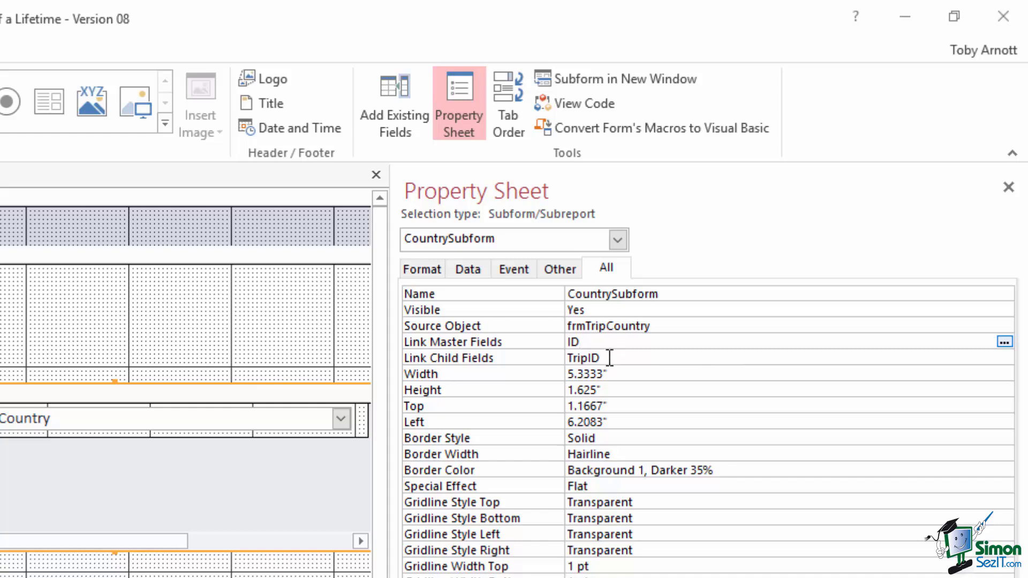
click(611, 357)
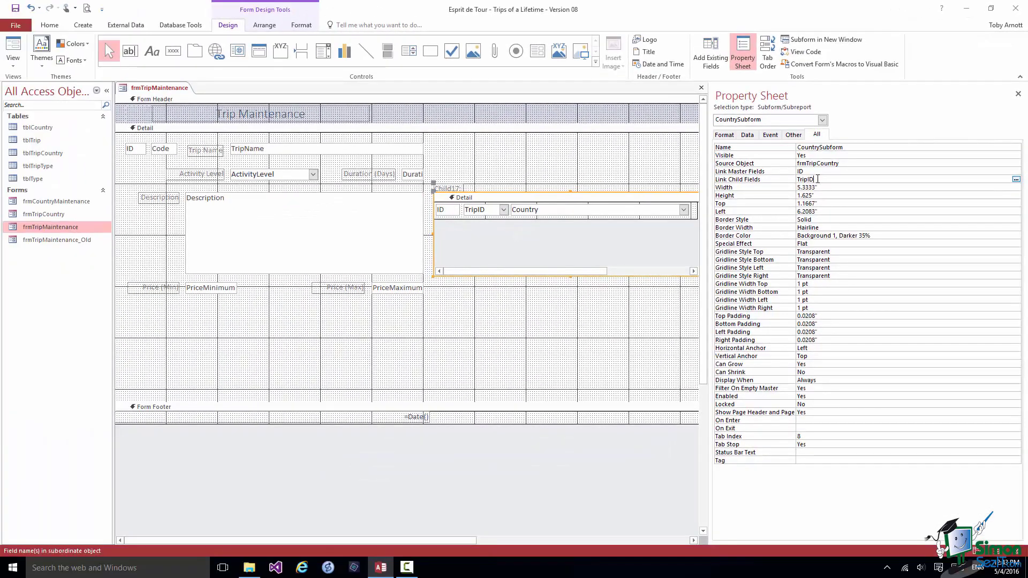
click(1016, 95)
Step: Switch the trip maintenance form to Form View
right_click(931, 115)
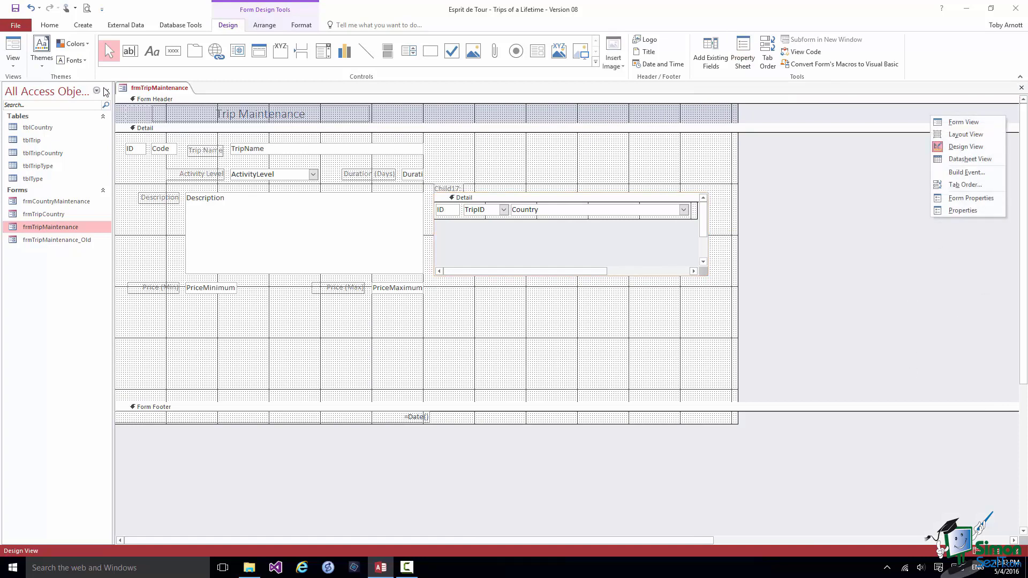
right_click(138, 91)
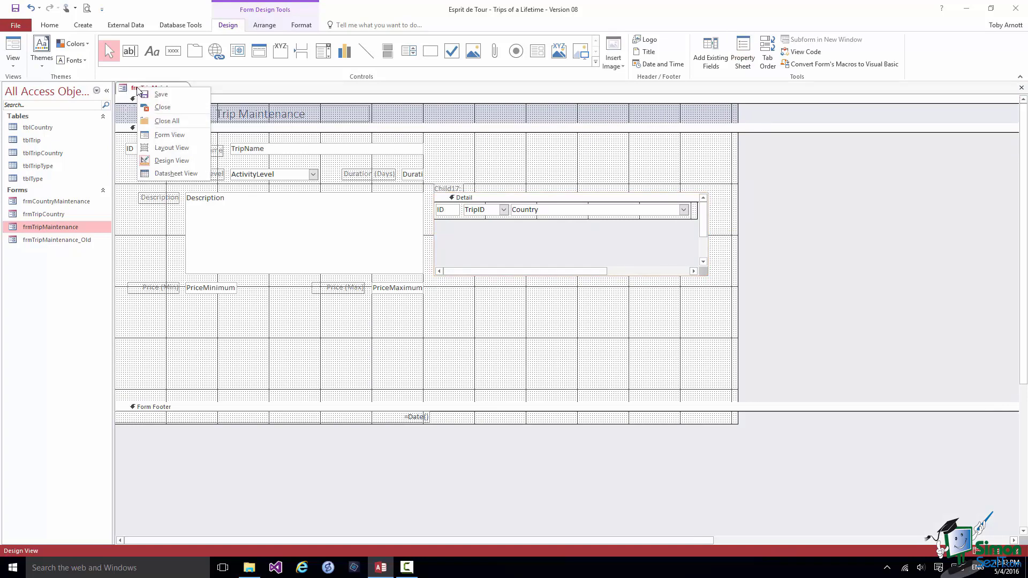
click(167, 135)
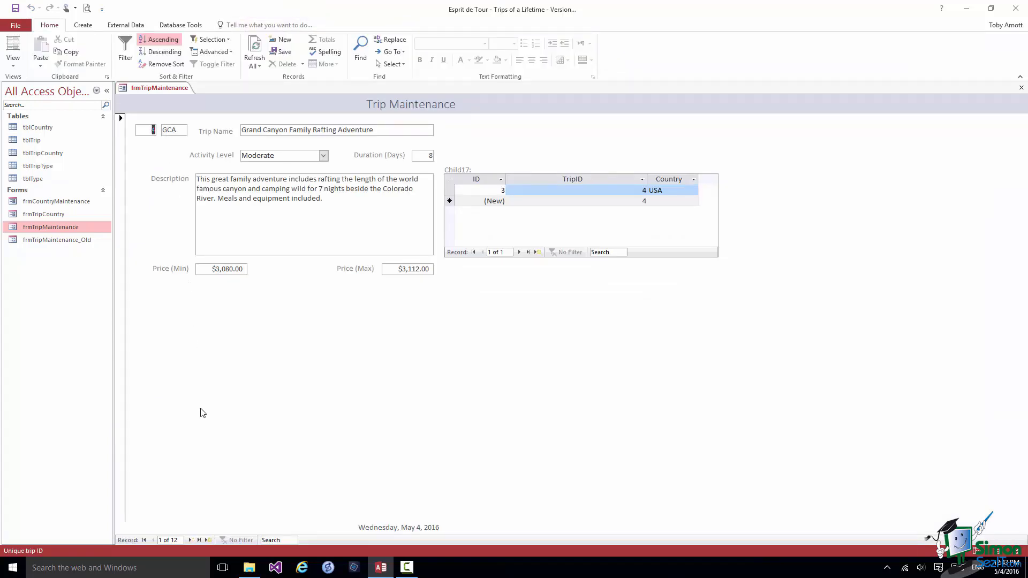
Step: Browse through the trip records, examine the countries in the subform, and go back to the Croatia - Family Active Adventure trip
click(190, 540)
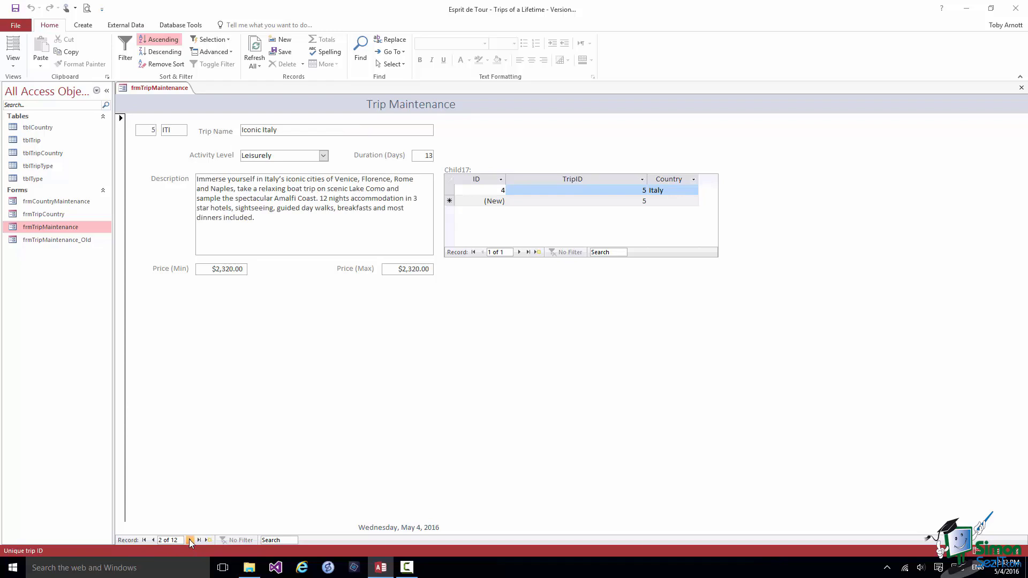
click(190, 539)
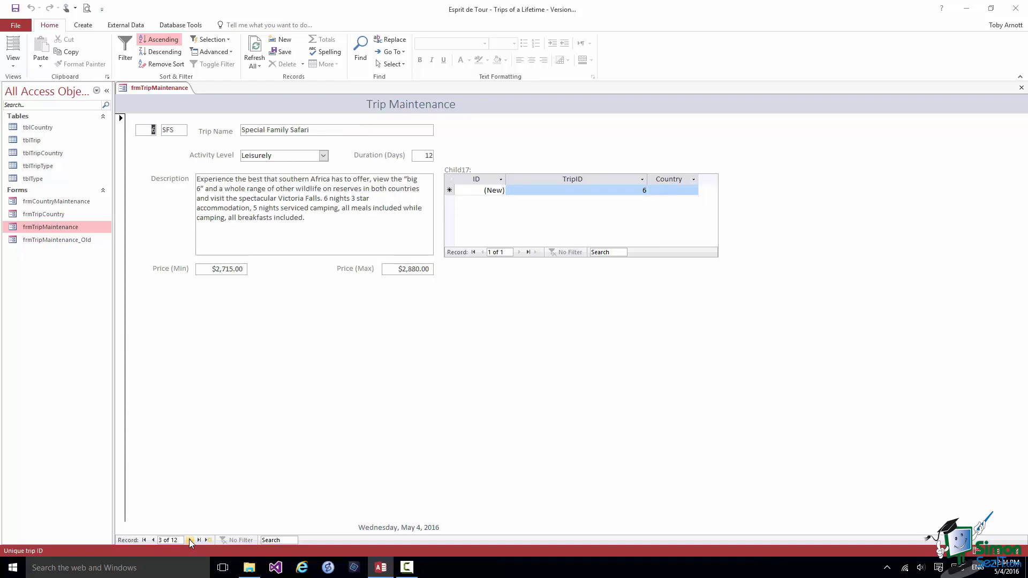
click(190, 539)
click(190, 540)
click(190, 540)
click(190, 539)
click(190, 540)
click(190, 539)
click(190, 539)
click(190, 539)
click(190, 539)
click(190, 540)
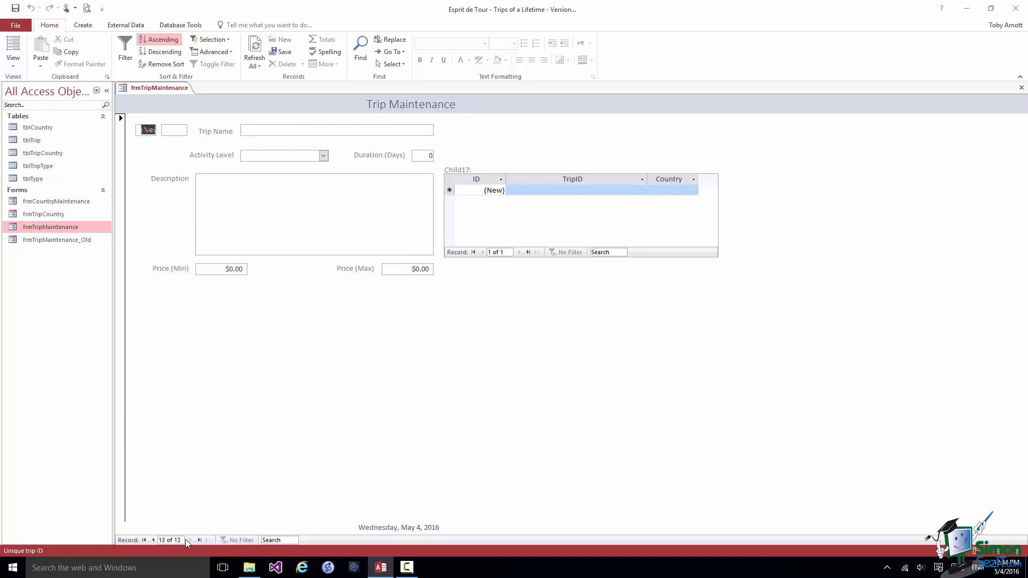
click(153, 540)
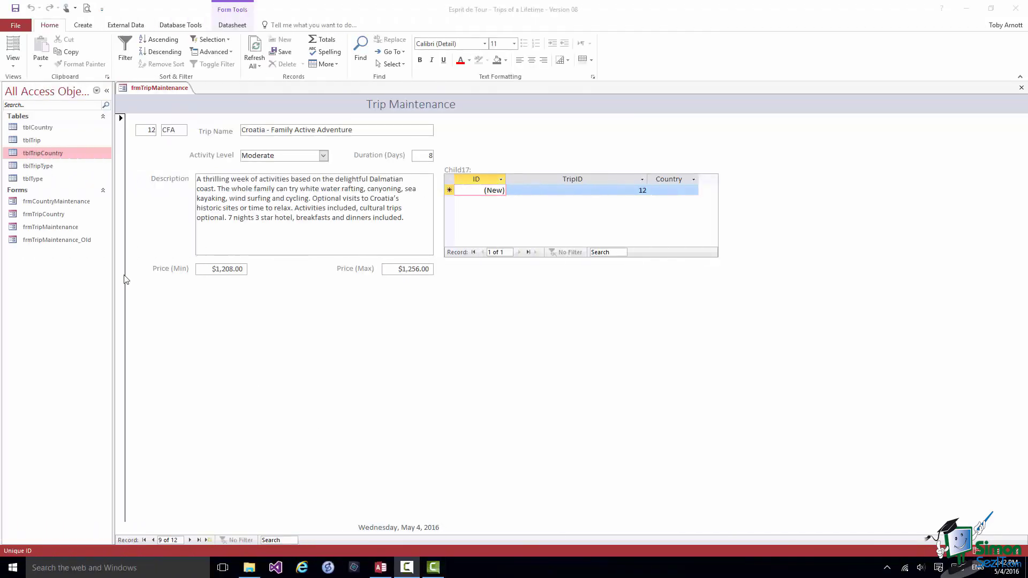
Step: Open tblTripCountry to check its records, and add Croatia to the Croatia - Family Active Adventure trip in the country subform
double_click(53, 153)
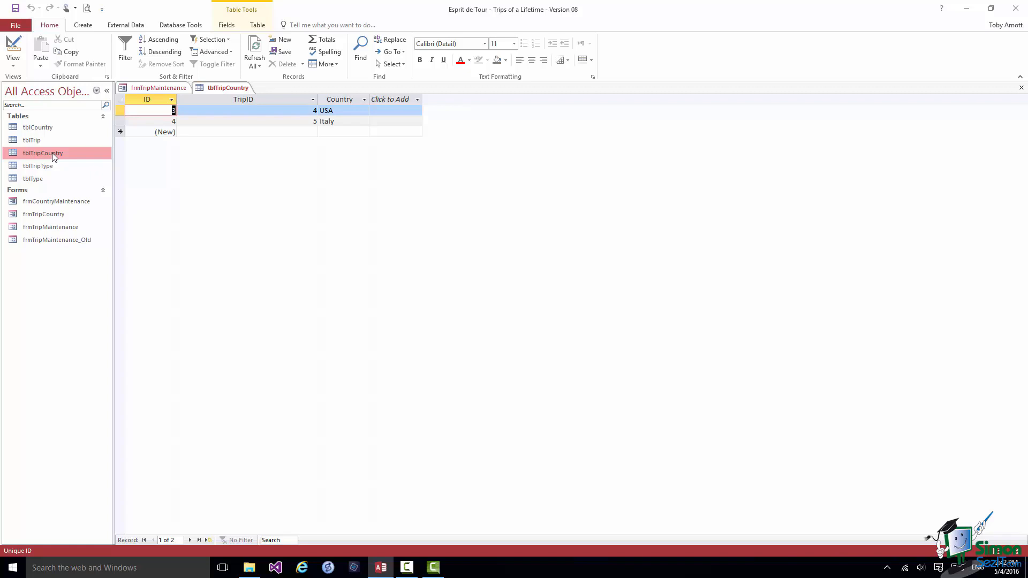
click(174, 89)
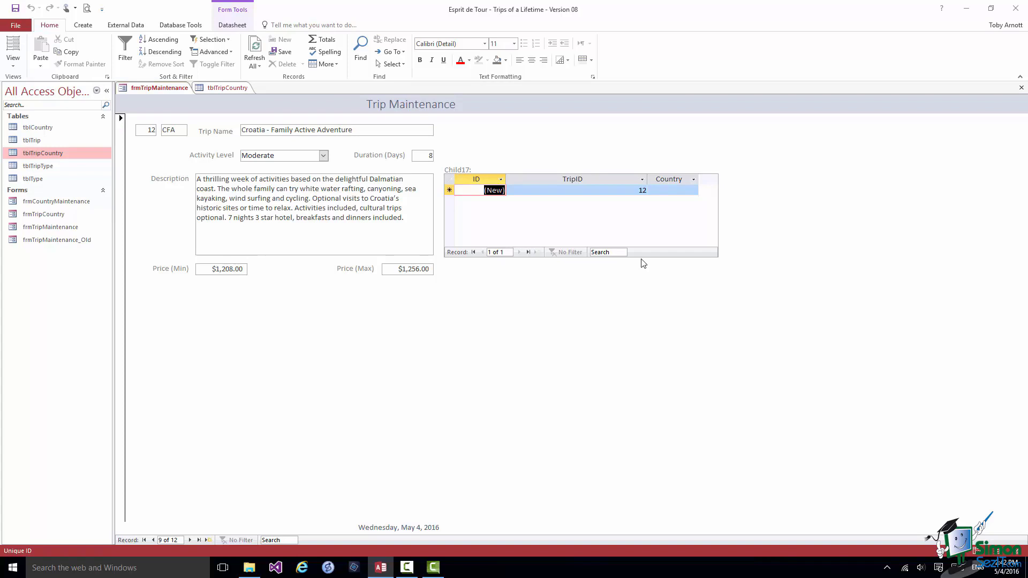
click(671, 188)
click(693, 190)
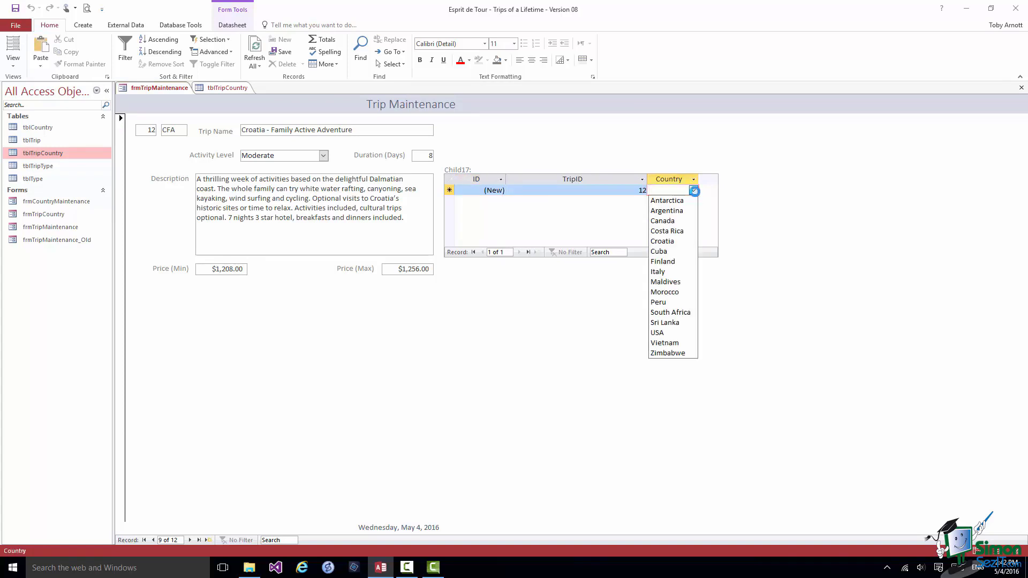
click(677, 242)
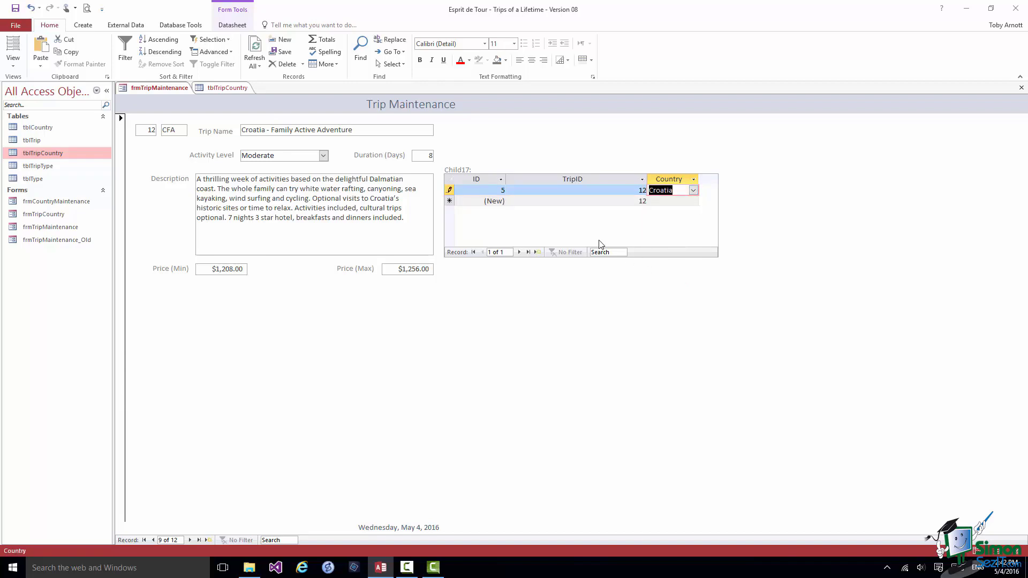
click(564, 199)
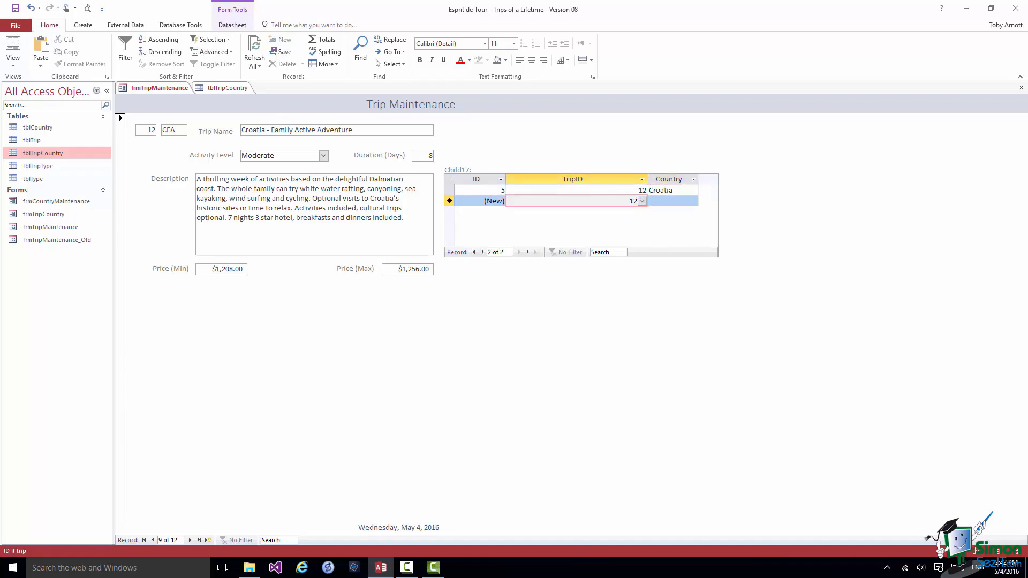
Step: Add Cuba to the On Foot in Cuba trip in the country subform
click(190, 540)
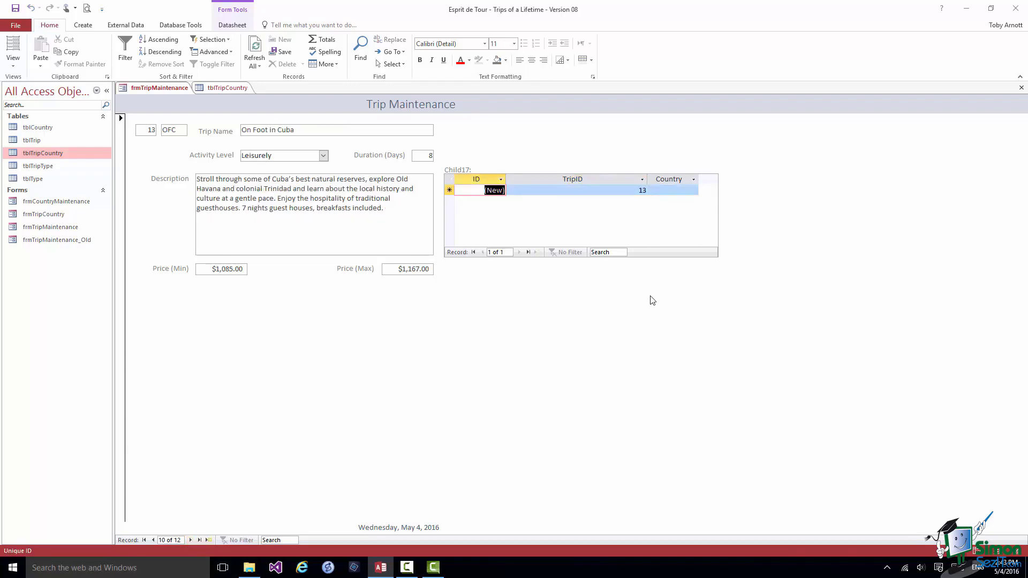
click(656, 189)
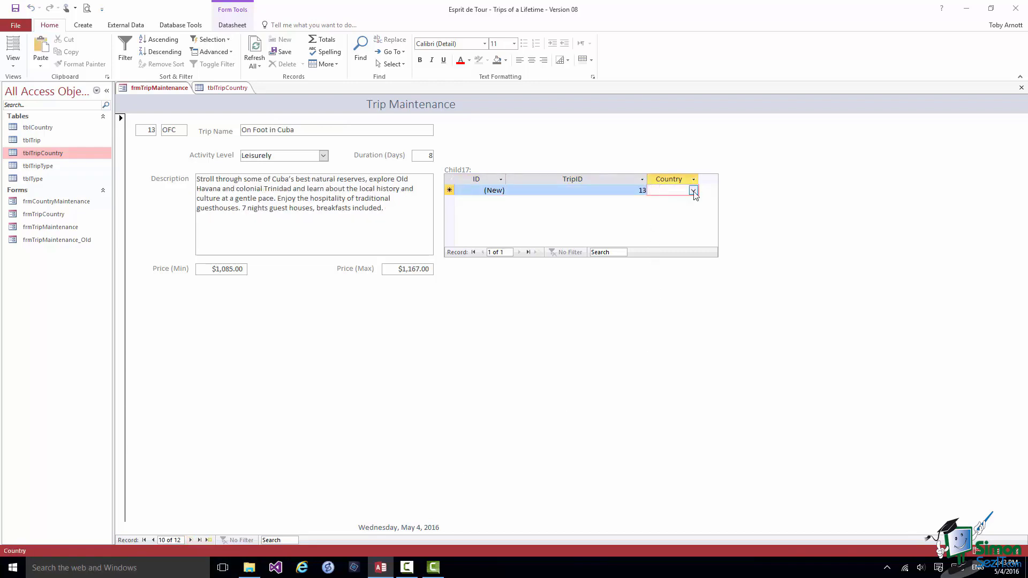
click(692, 190)
click(662, 251)
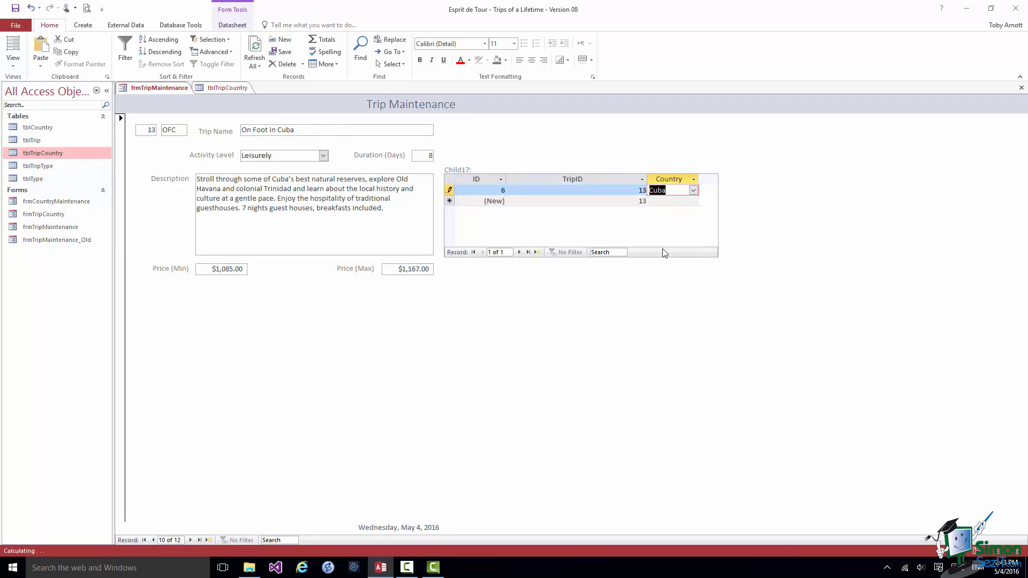
Step: Add Maldives and Sri Lanka to the Sample Sri Lanka including Maldives Cruise Extension trip in the country subform
click(191, 541)
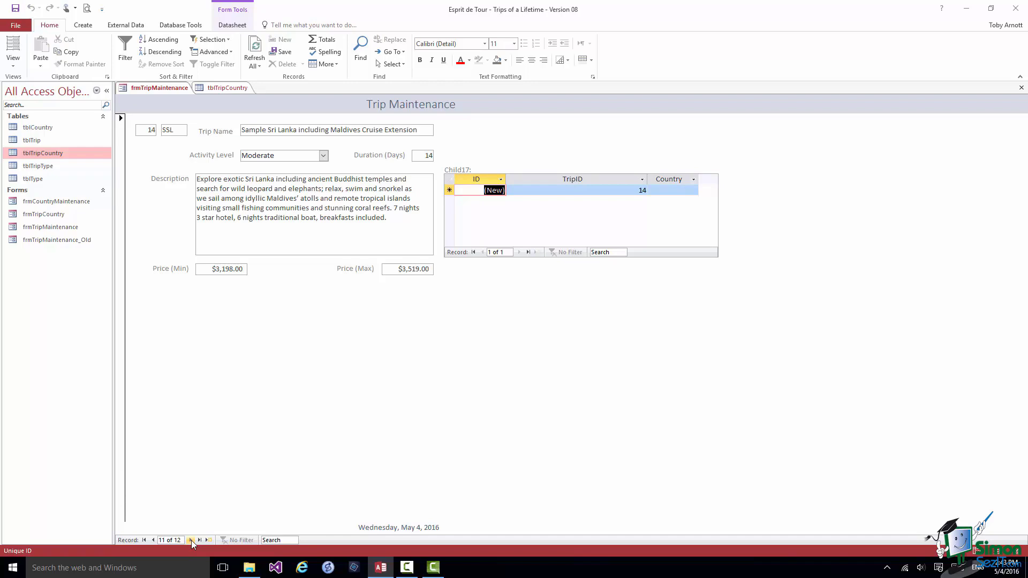
click(675, 192)
click(693, 191)
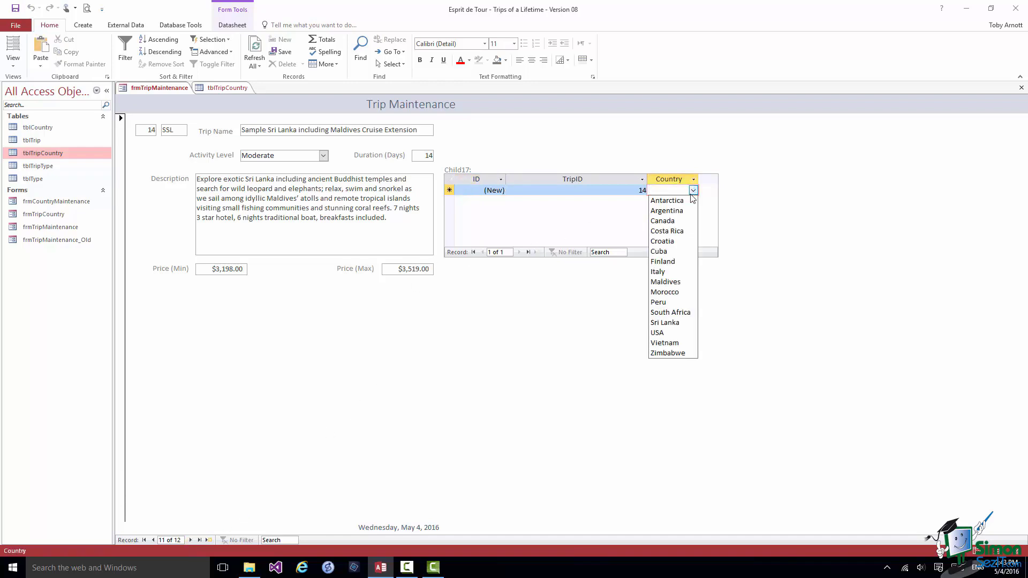
click(664, 282)
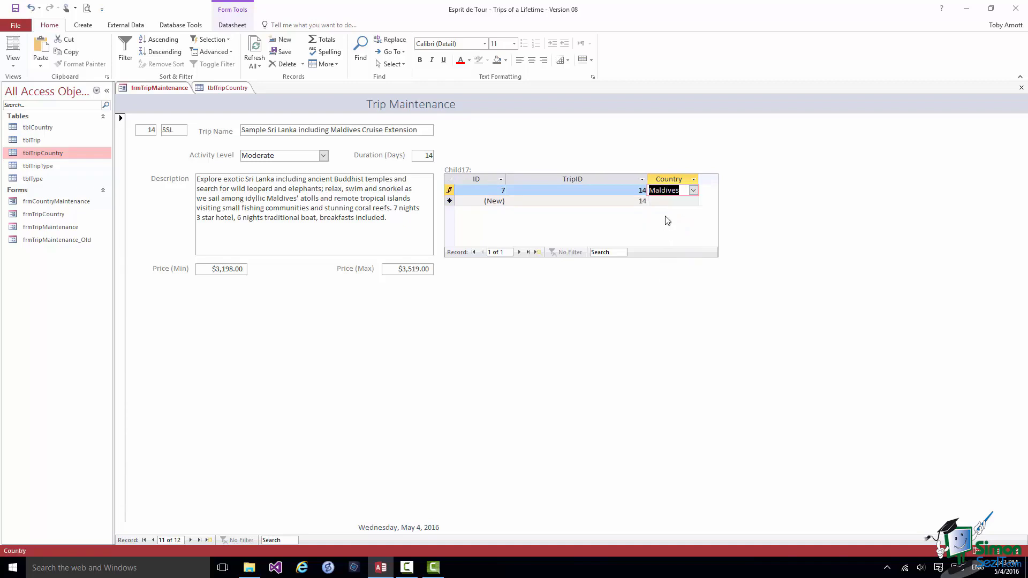
click(665, 201)
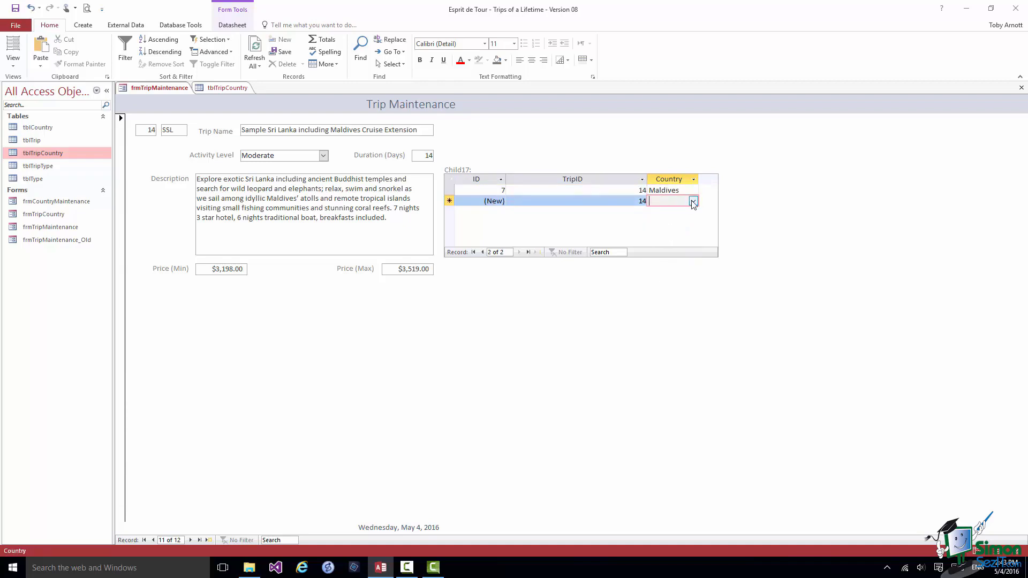
click(692, 202)
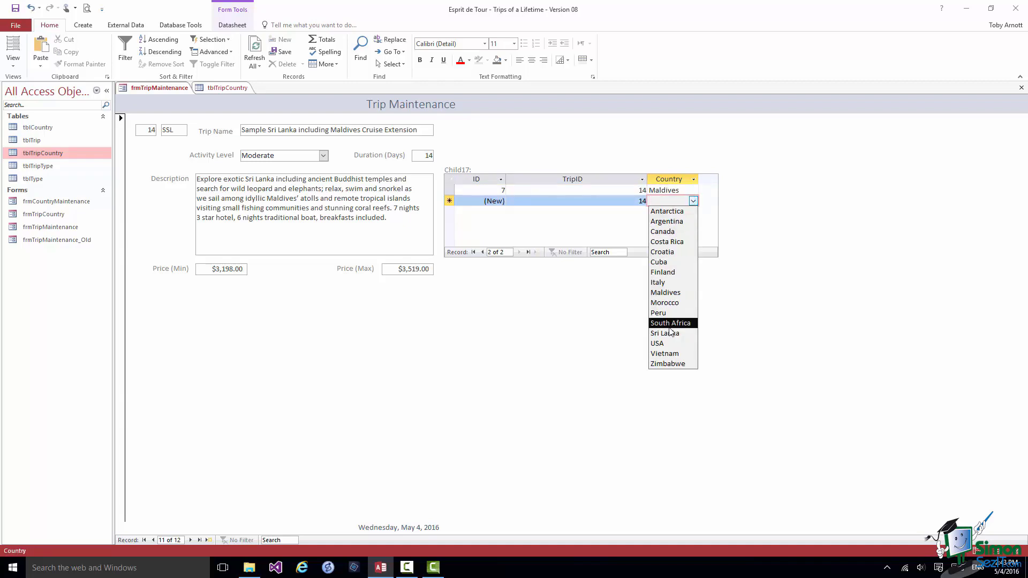
click(668, 332)
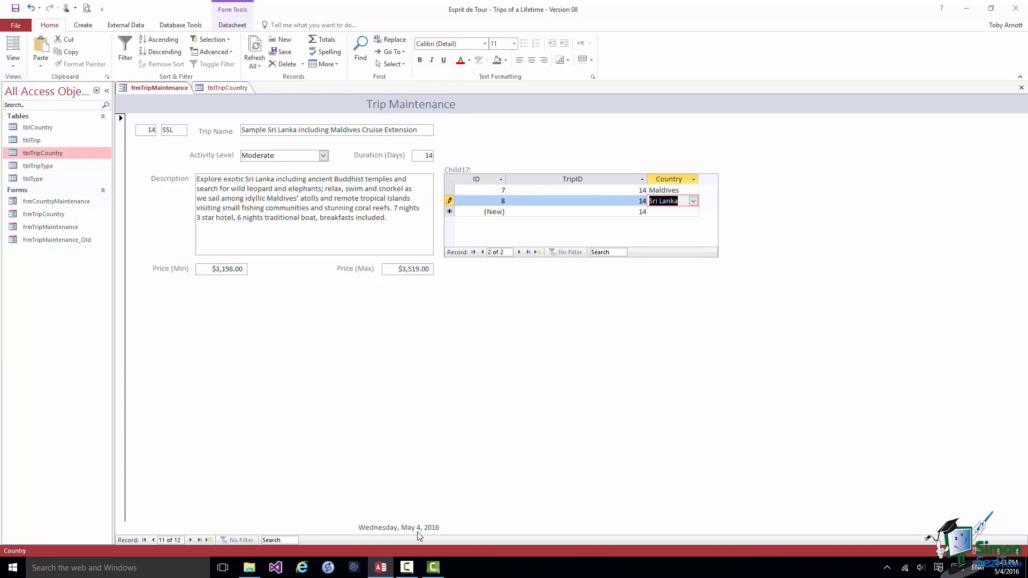
Step: Add USA to the Western USA Contrasts trip in the country subform and commit the record
click(190, 540)
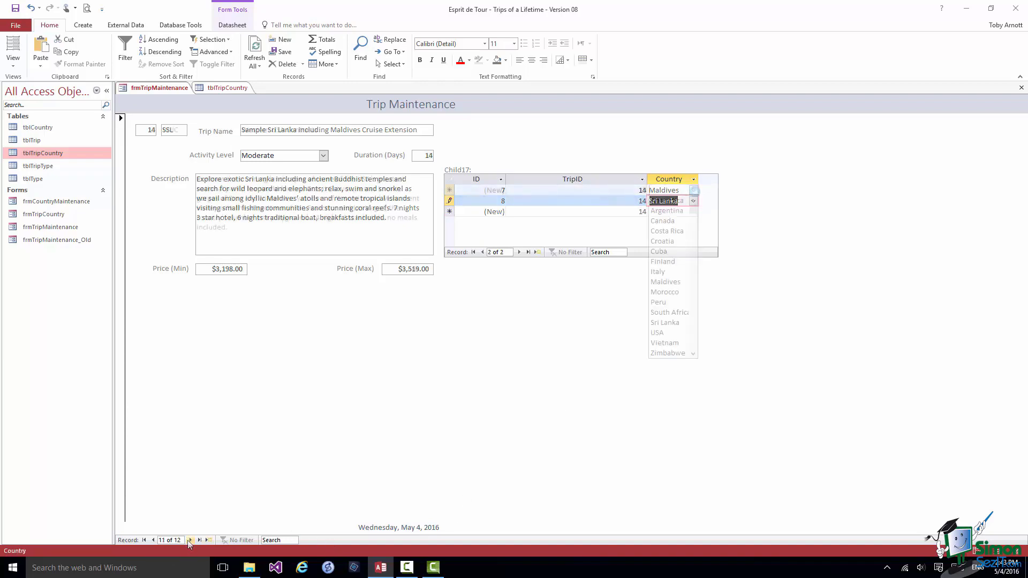
click(655, 333)
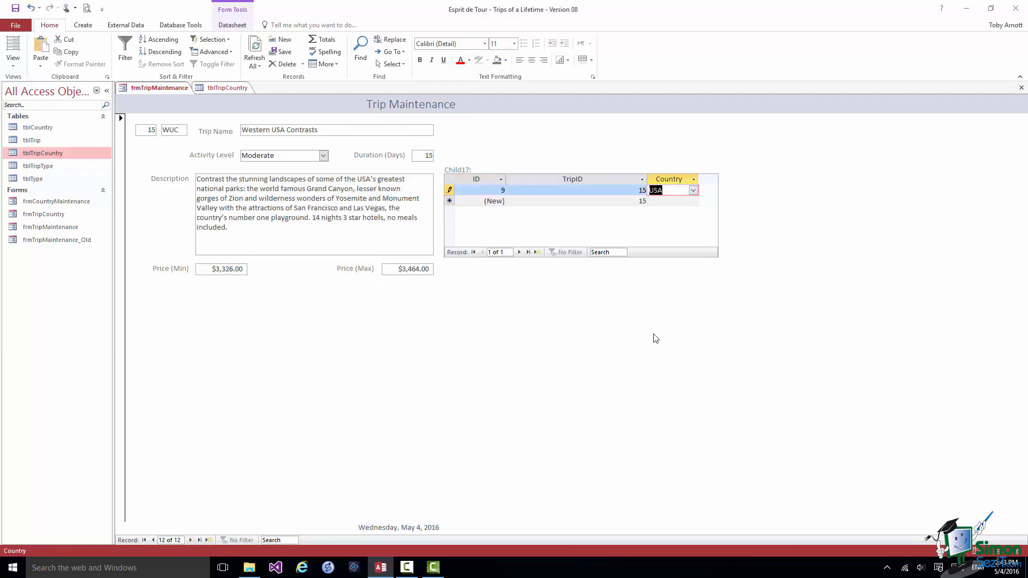
click(582, 201)
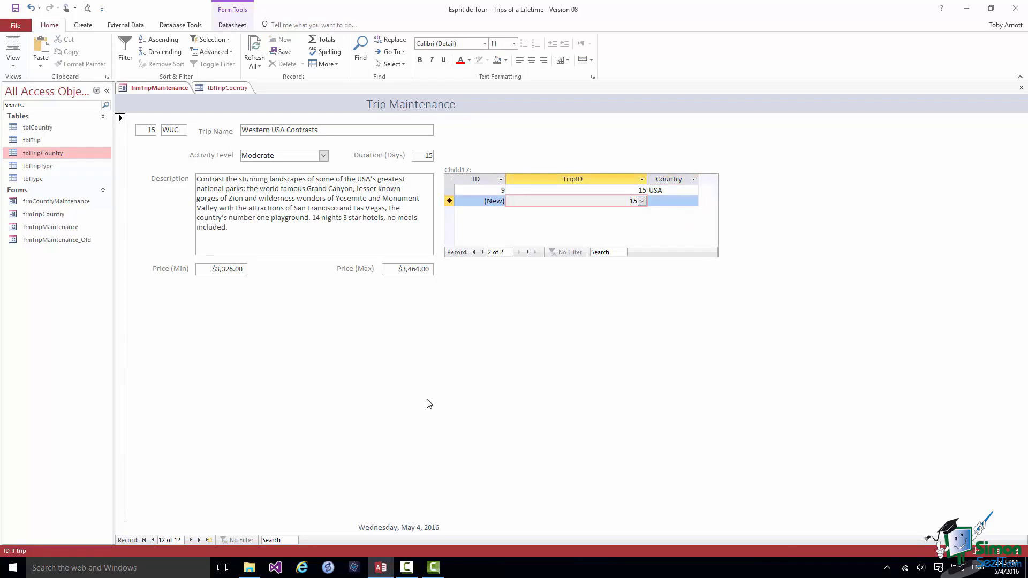
Step: Refresh all records in tblTripCountry to check the newly entered trip countries
click(223, 88)
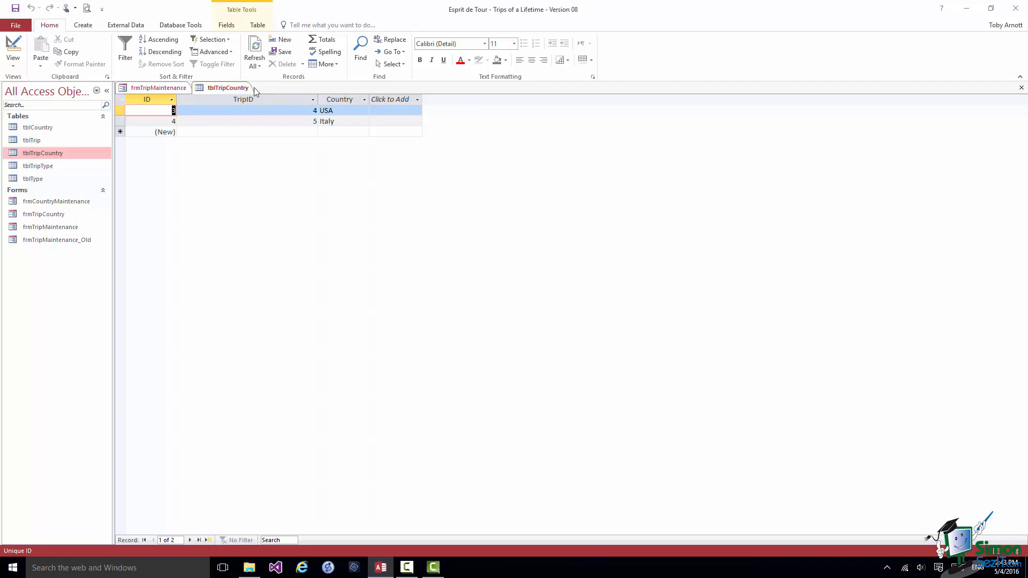
click(260, 66)
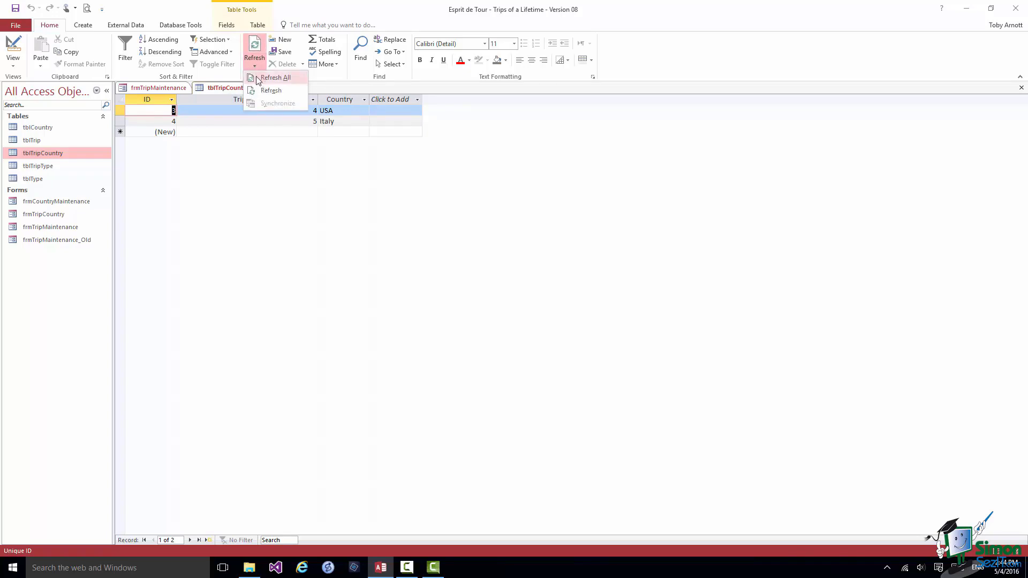
click(258, 79)
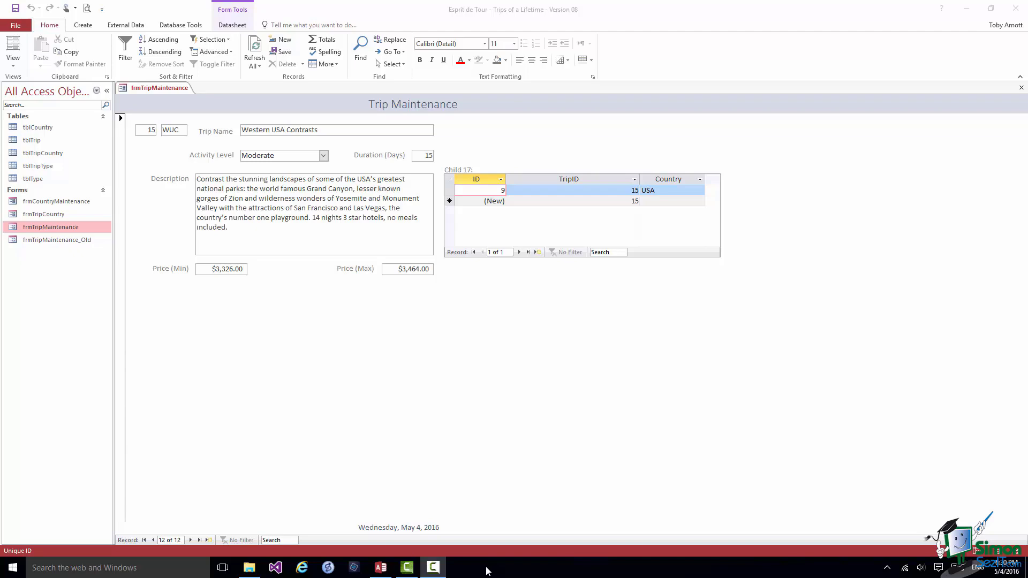
Step: Hide the ID and TripID columns in the country subform and widen its Country column
right_click(473, 183)
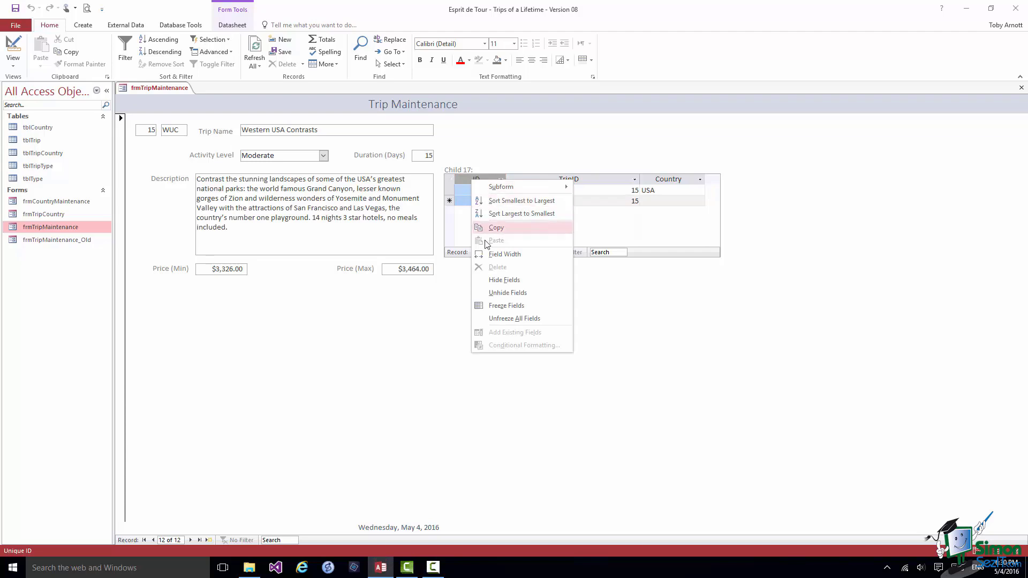
click(488, 281)
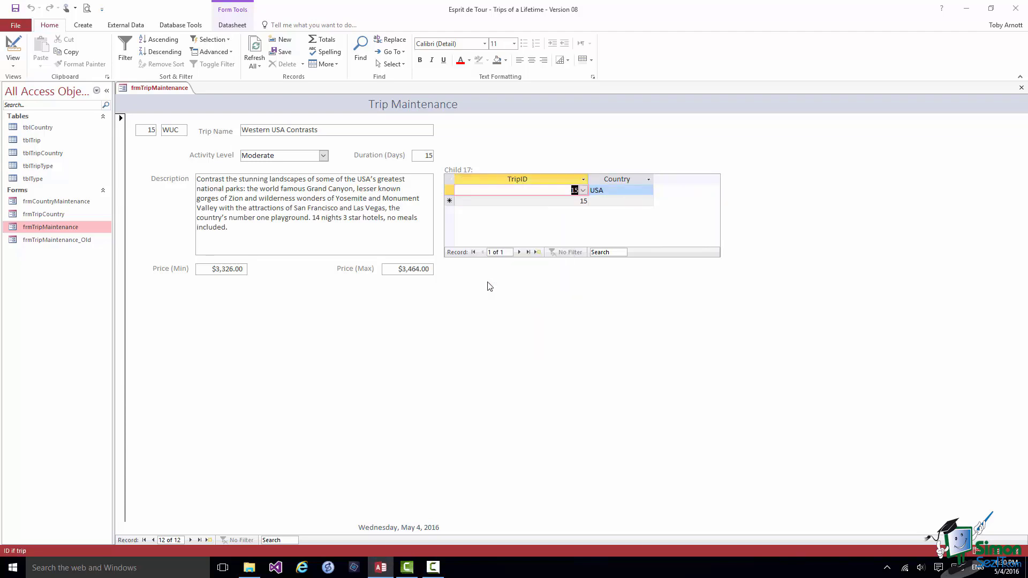
right_click(519, 180)
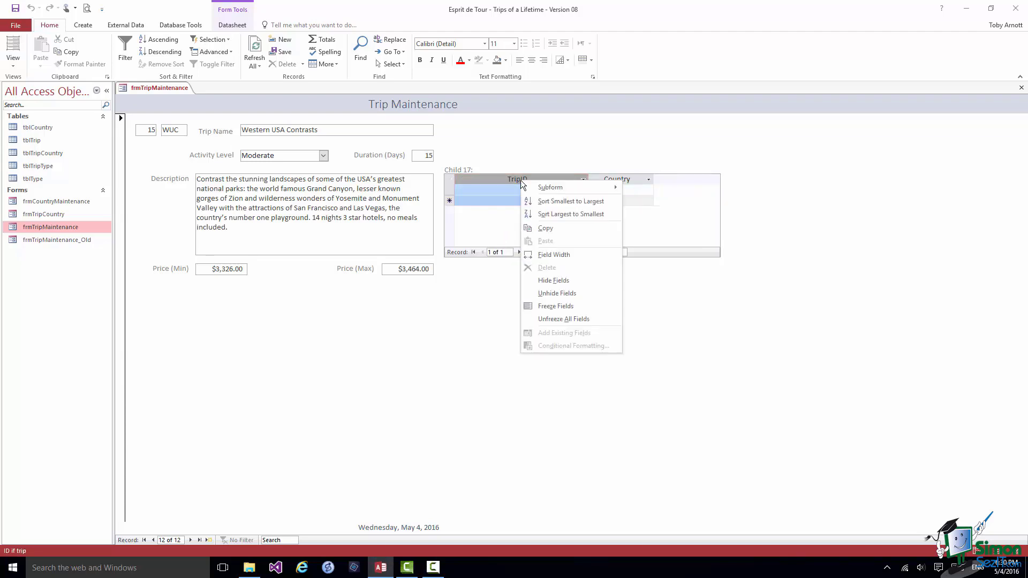
click(537, 280)
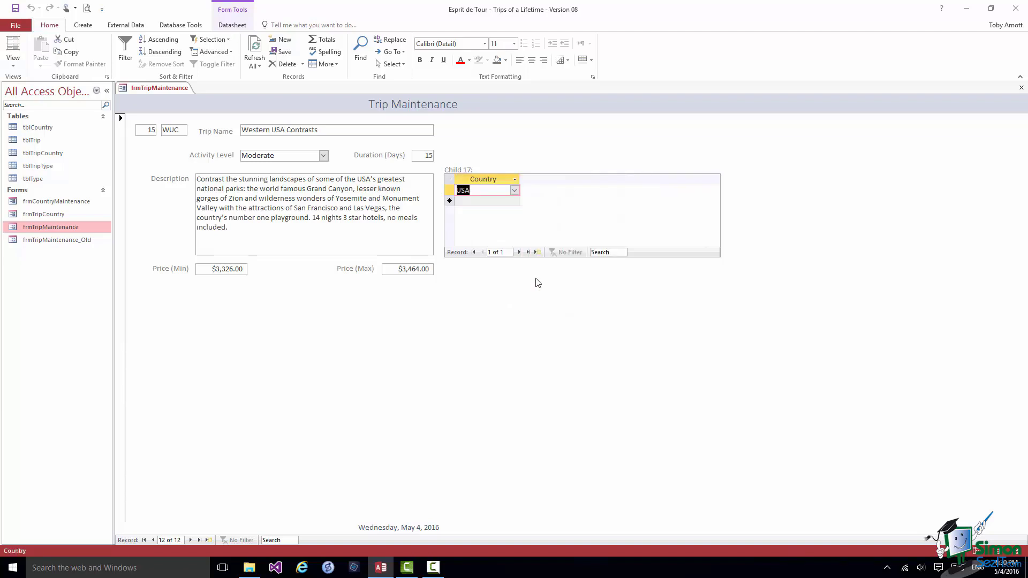
drag(520, 182, 629, 182)
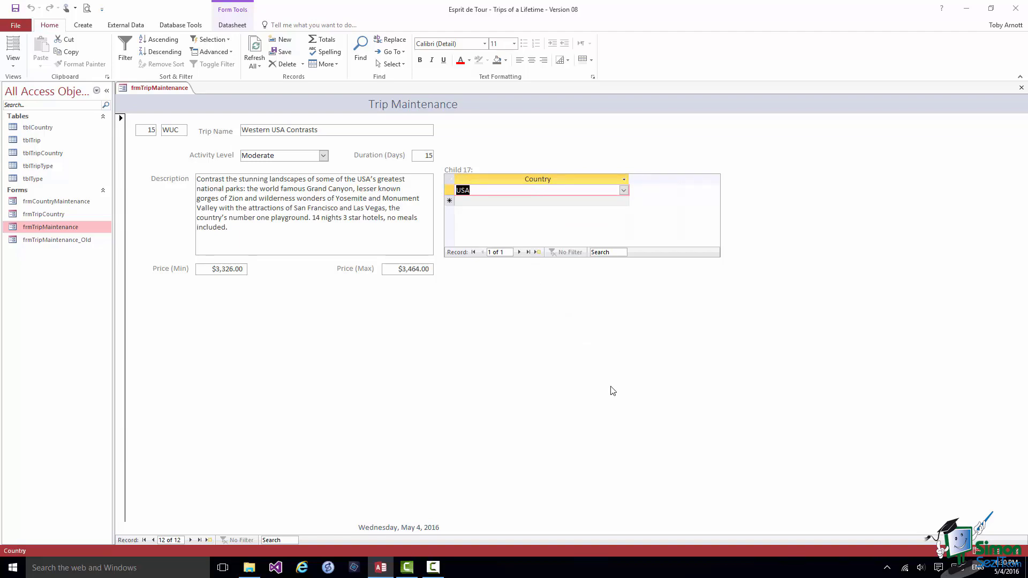
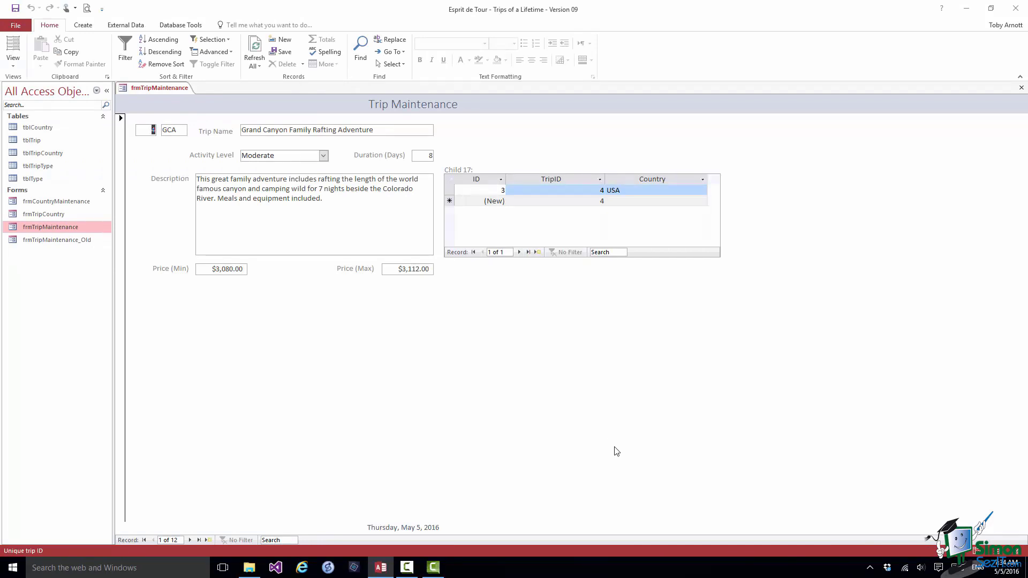
Step: Close frmTripMaintenance and open frmTripCountry in Design View
click(1022, 89)
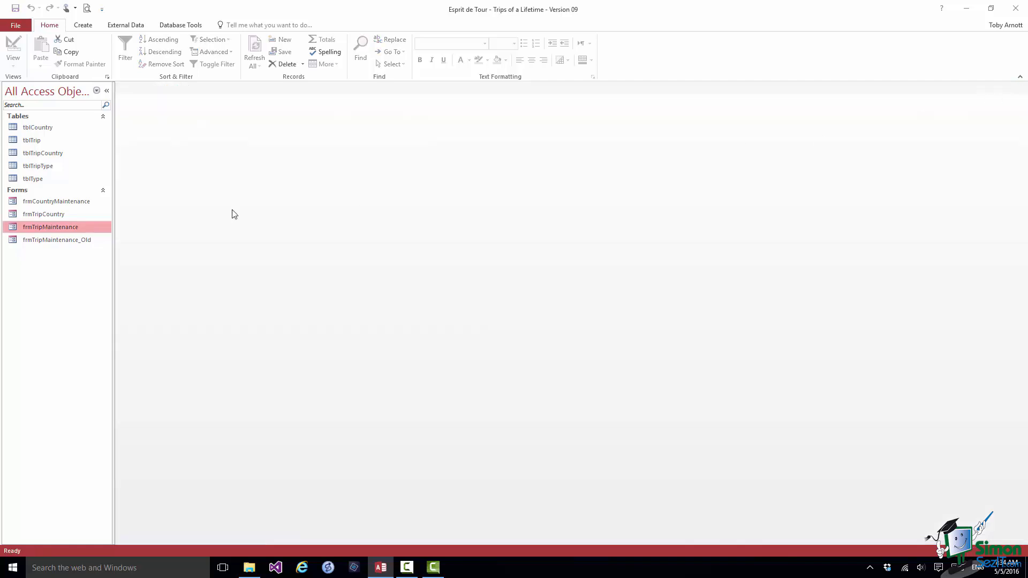
click(14, 214)
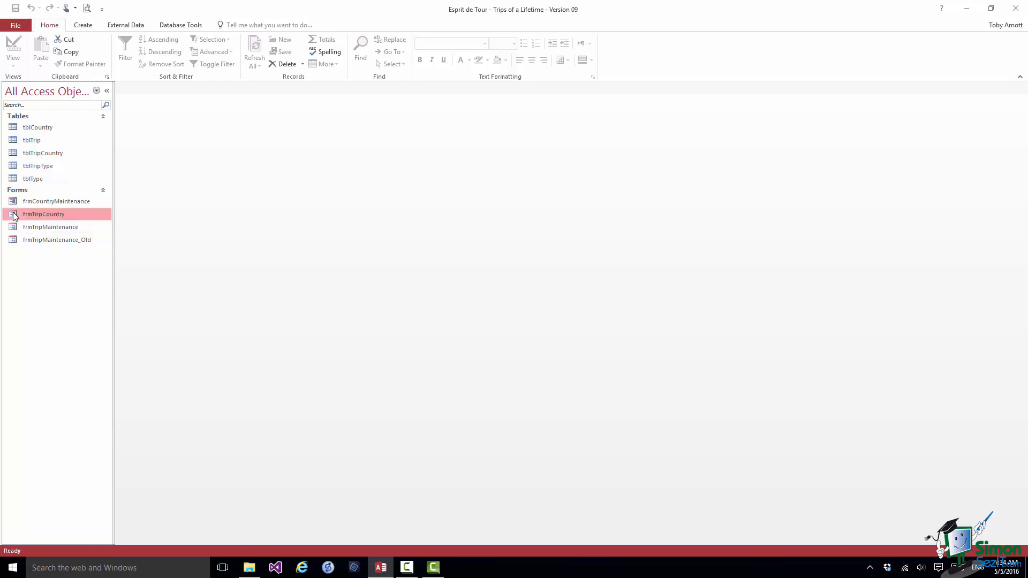
right_click(14, 215)
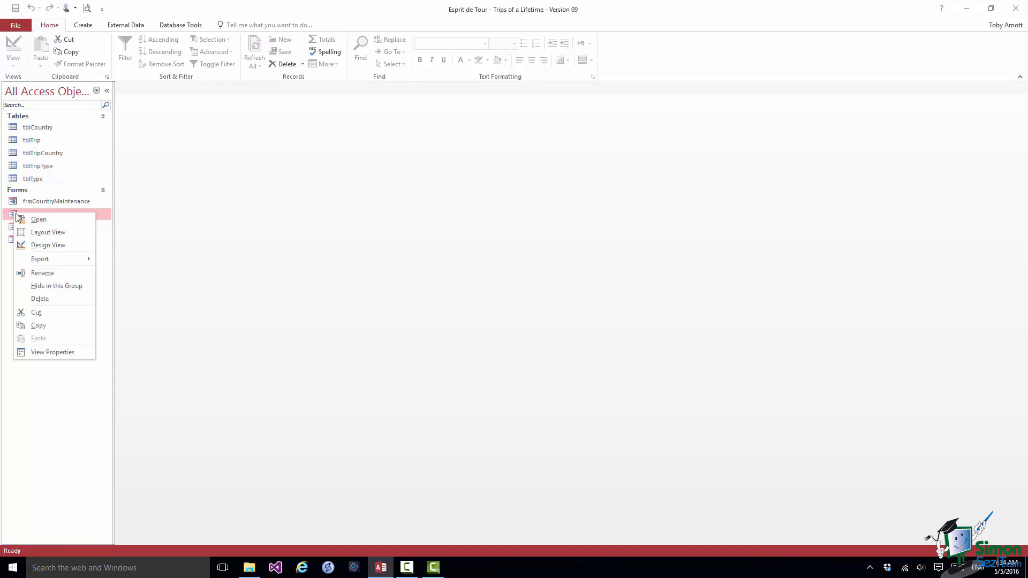
click(40, 245)
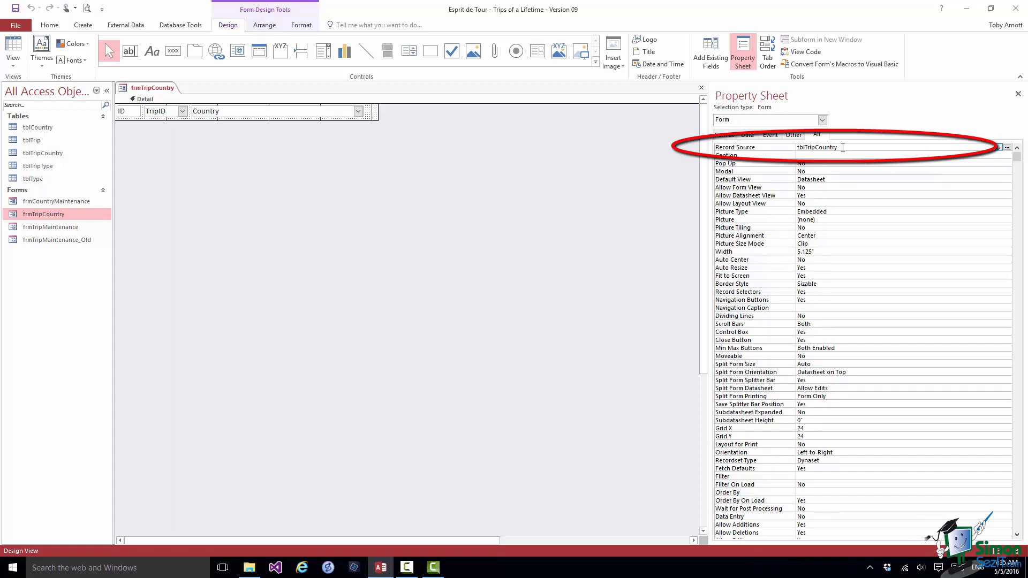
Step: Set the Default View of frmTripCountry to Continuous Forms
click(842, 147)
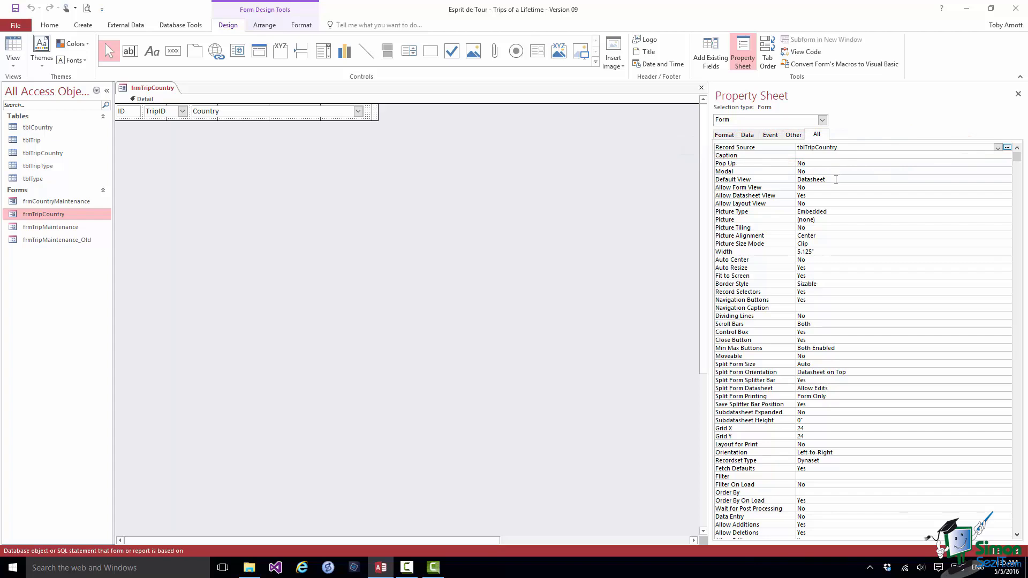
click(836, 180)
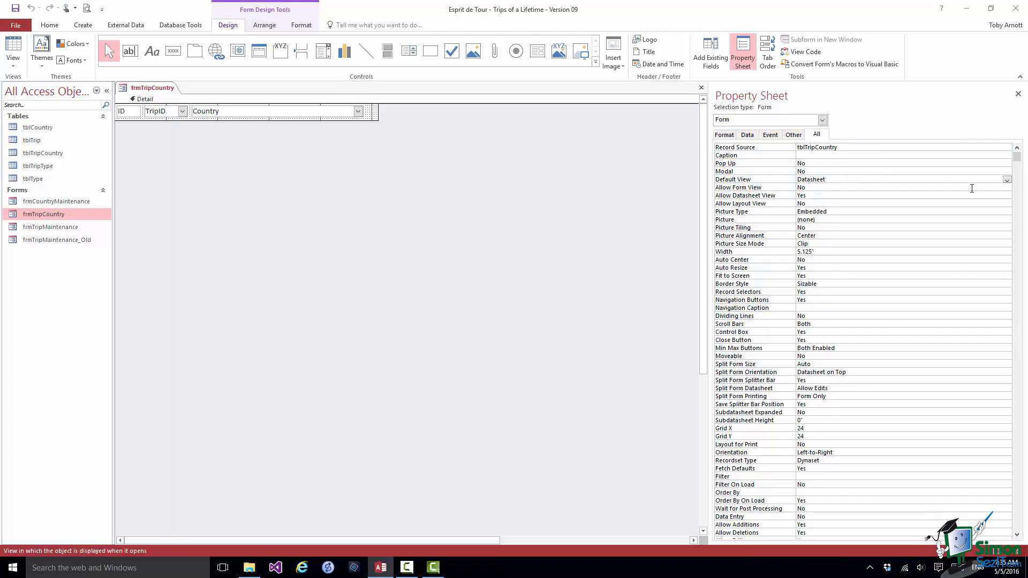
click(1007, 181)
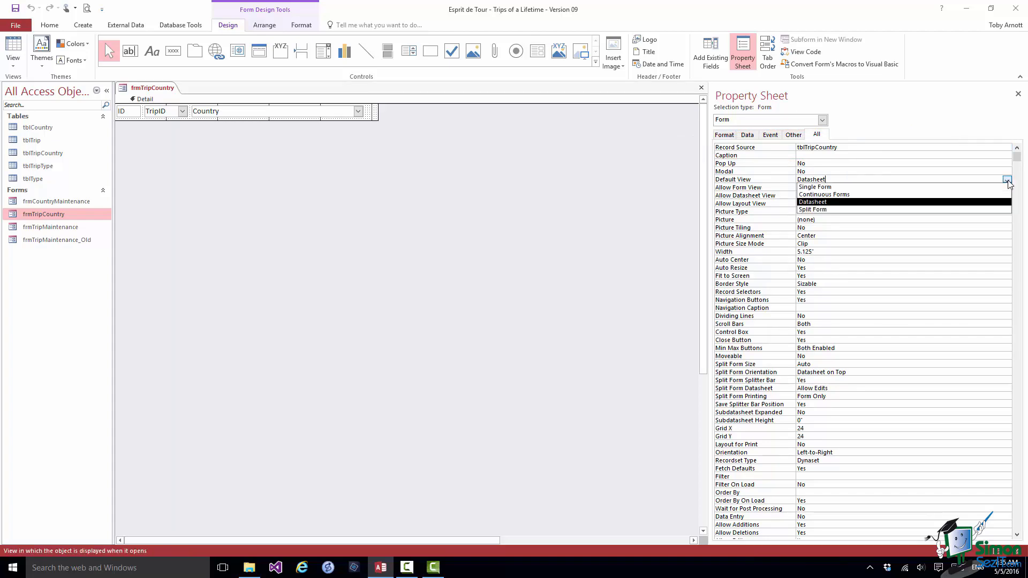
click(847, 198)
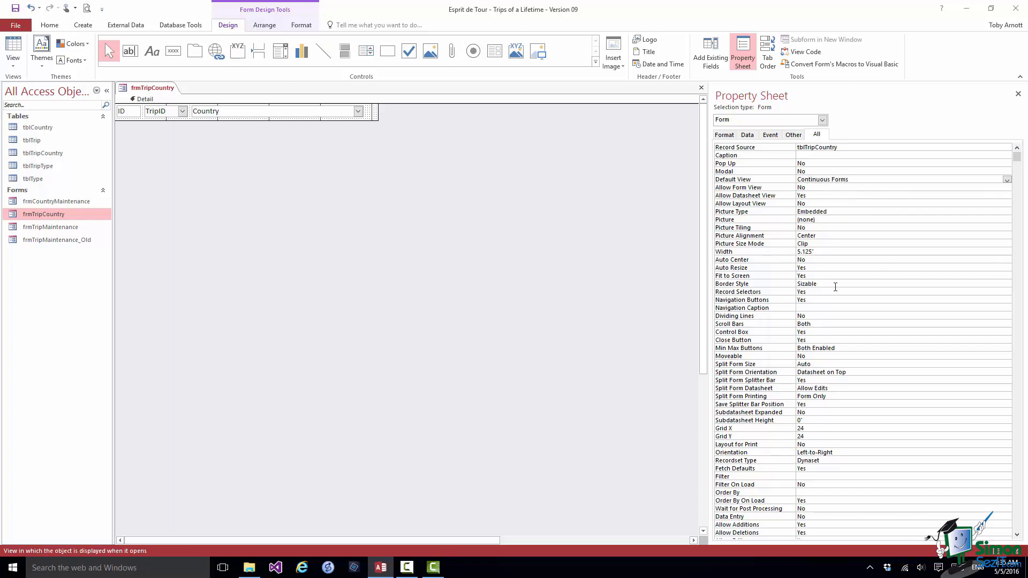
Step: Delete the ID text box and the TripID combo box from the Detail section of frmTripCountry
click(127, 114)
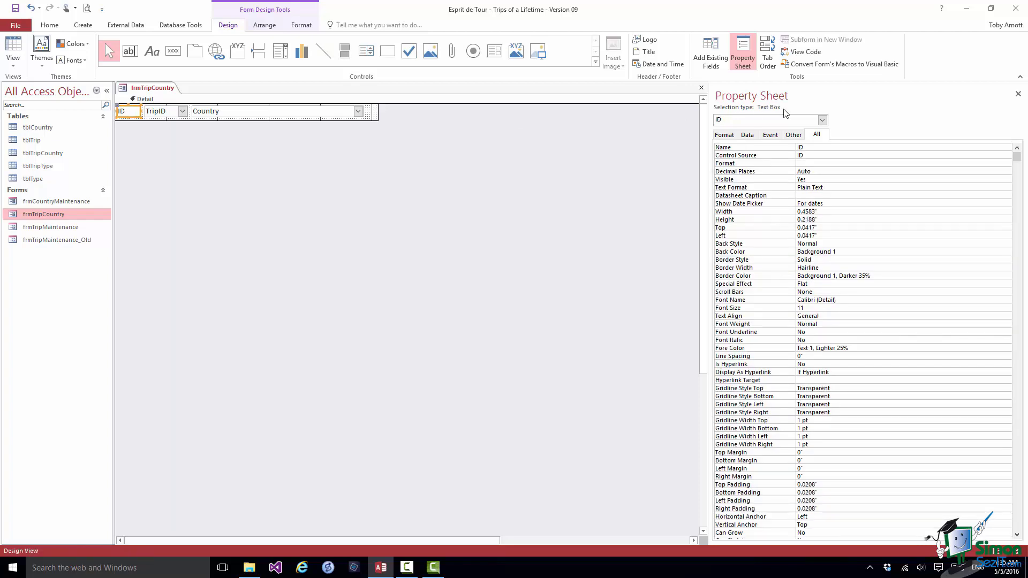
key(Delete)
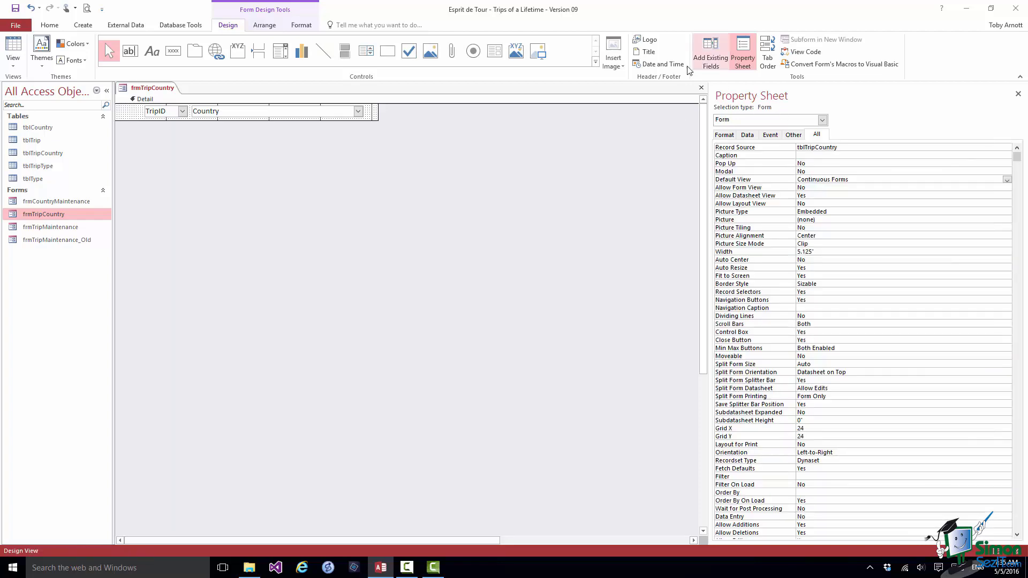
click(162, 111)
key(Delete)
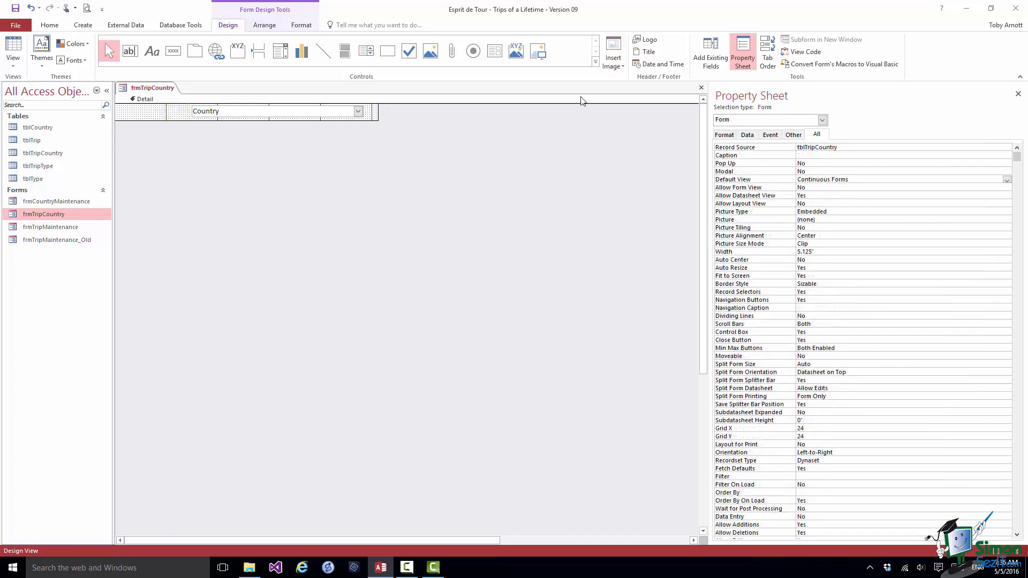
Step: Move the Country combo box to the form's left edge, narrow it to about 2.83 inches, and shrink the form's width to fit
drag(263, 113, 184, 110)
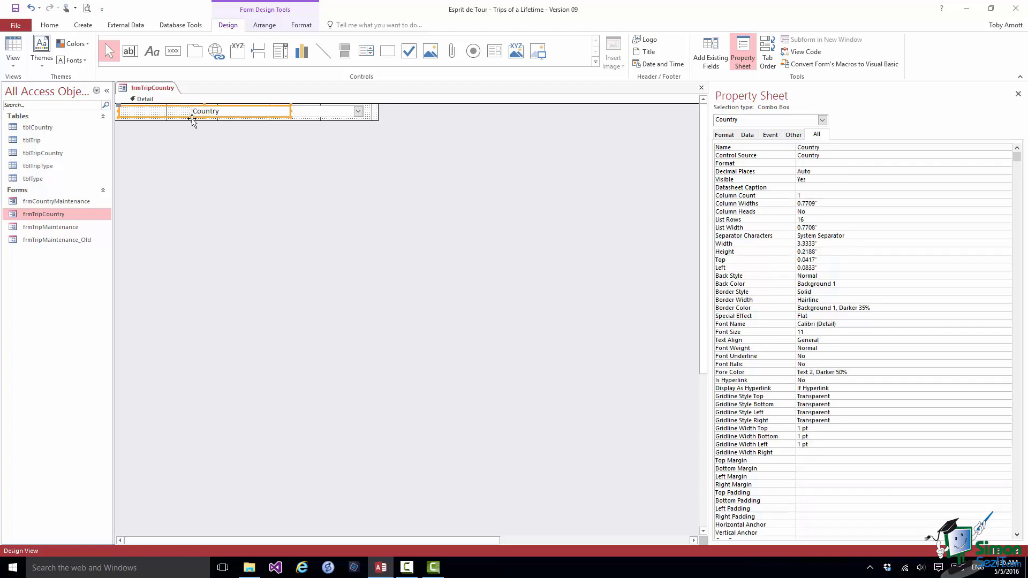
drag(376, 111, 270, 111)
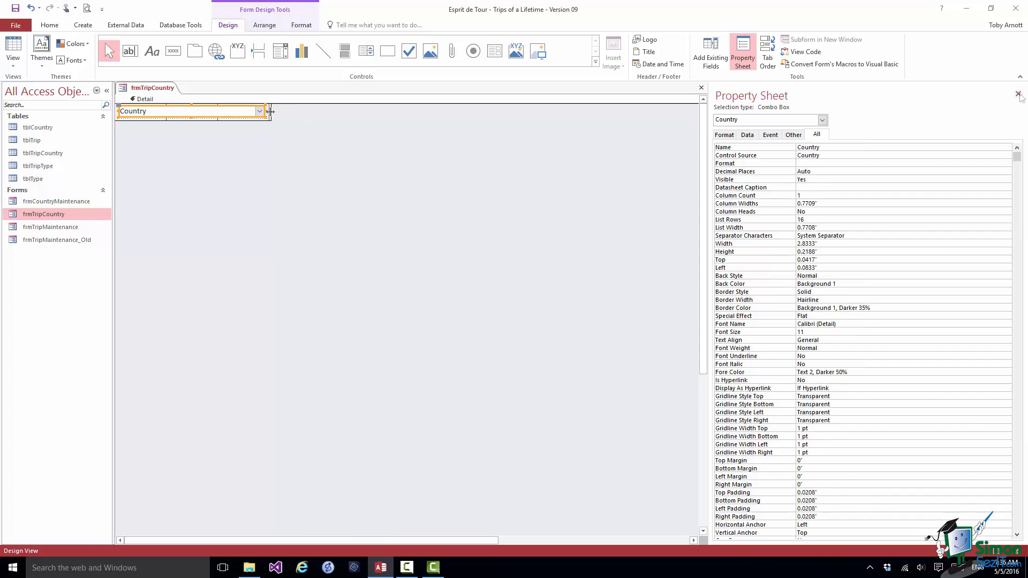
click(1017, 93)
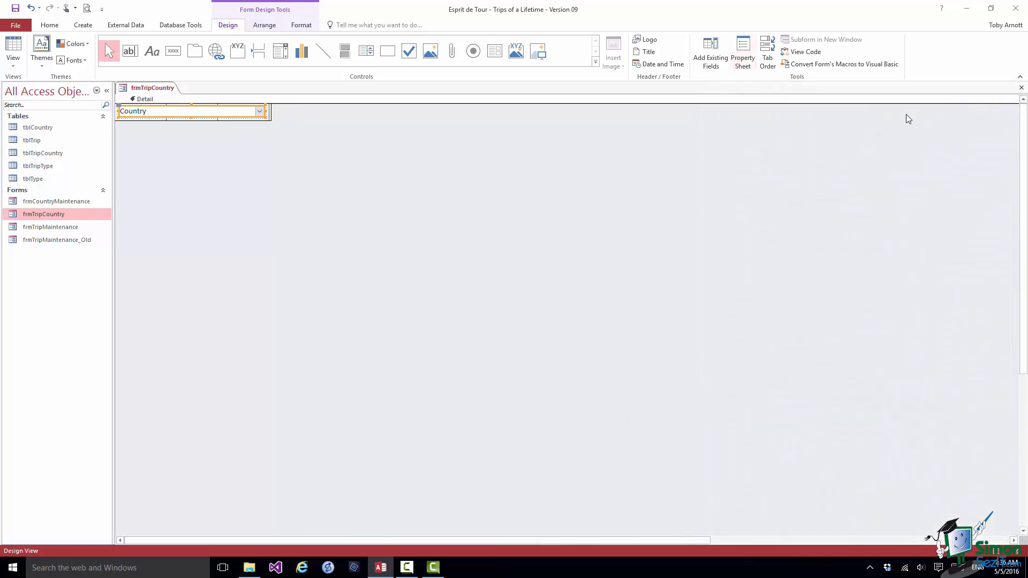
Step: Close frmTripCountry with its changes saved and open frmTripMaintenance in Design View
click(1022, 89)
click(473, 314)
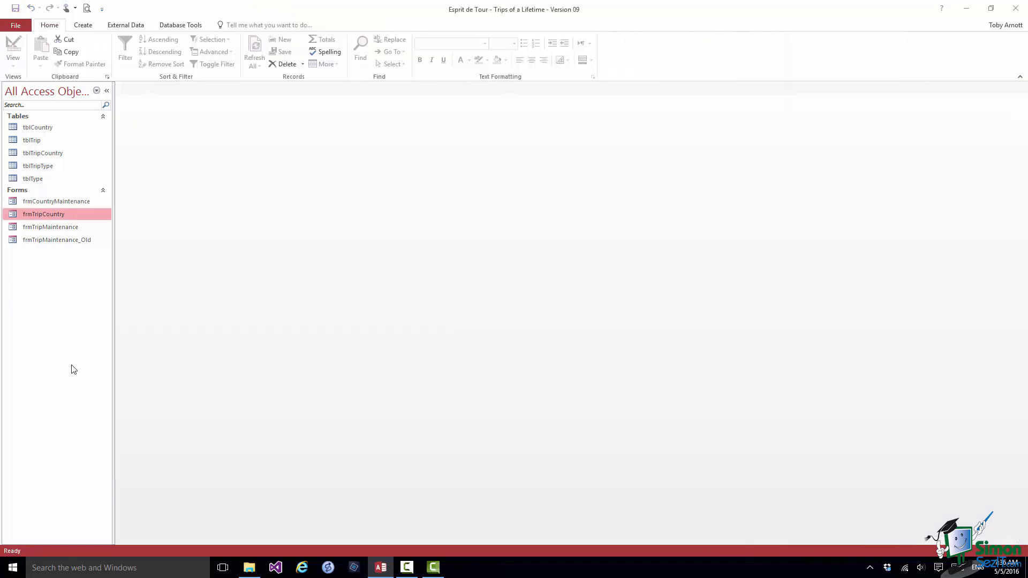
click(35, 229)
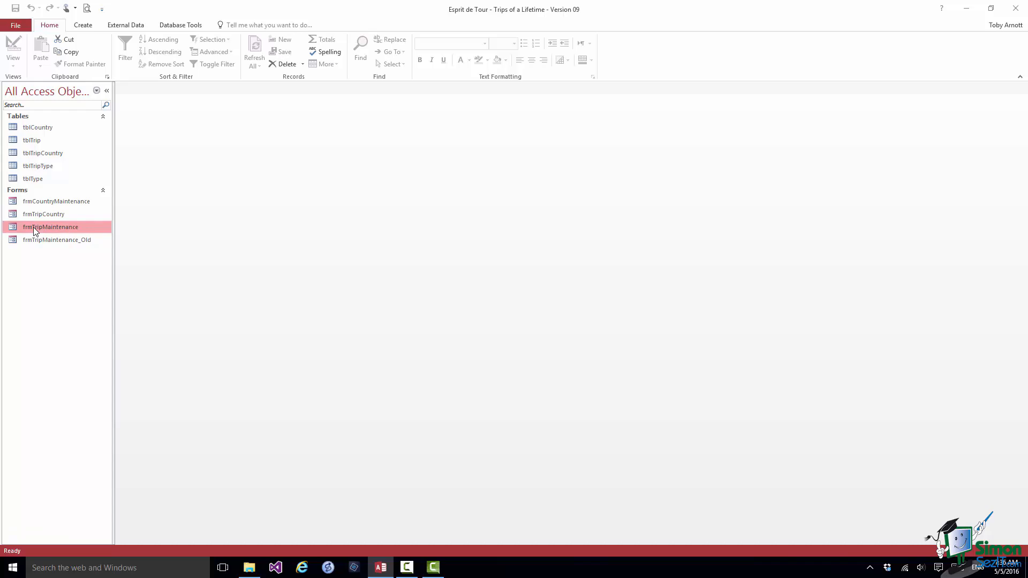
right_click(33, 227)
click(59, 260)
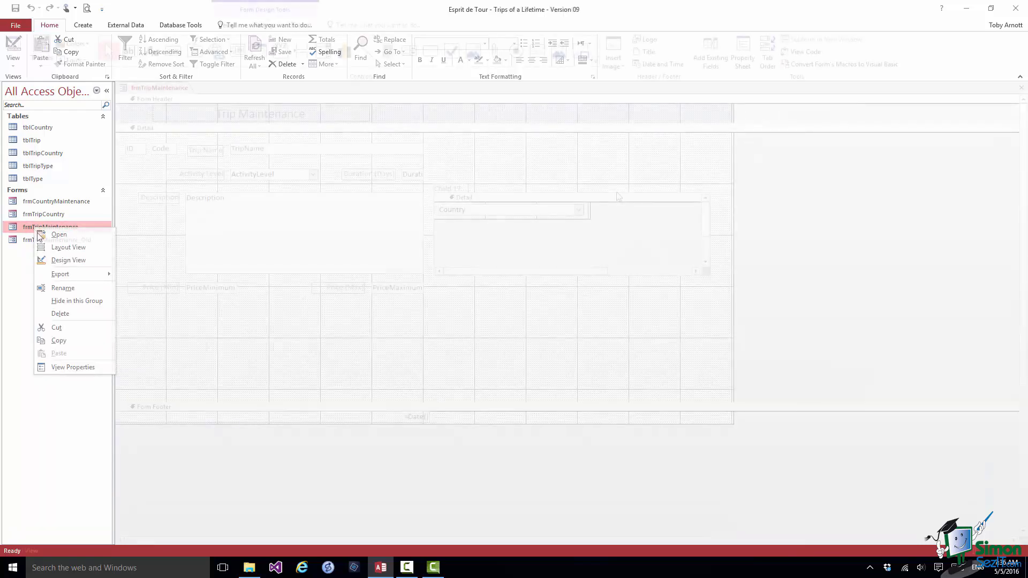
Step: Narrow the country subform in frmTripMaintenance, widen its label to about 3.17 inches to match, and raise the label slightly above the subform
drag(707, 236, 595, 235)
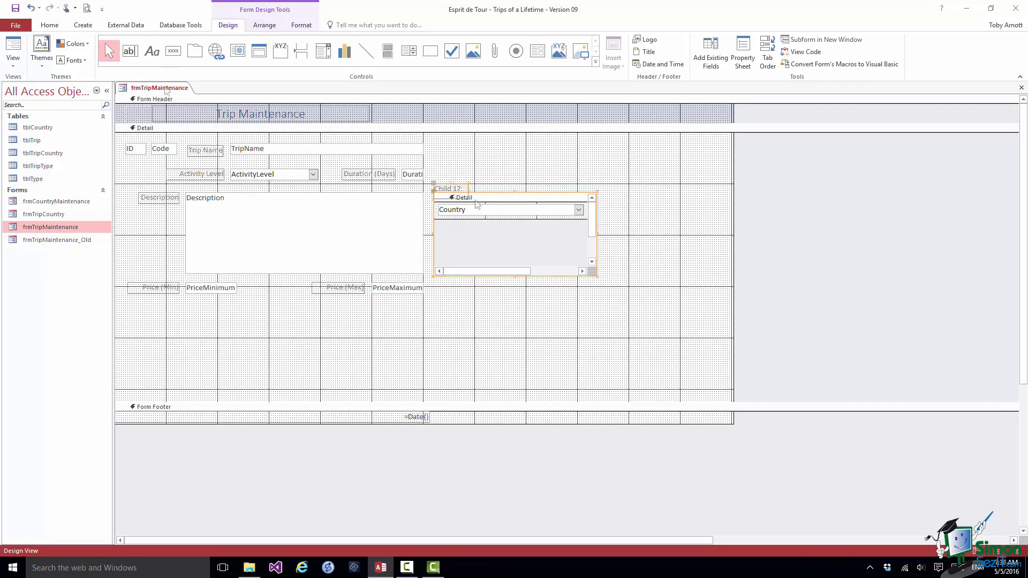
click(467, 190)
drag(468, 191, 596, 186)
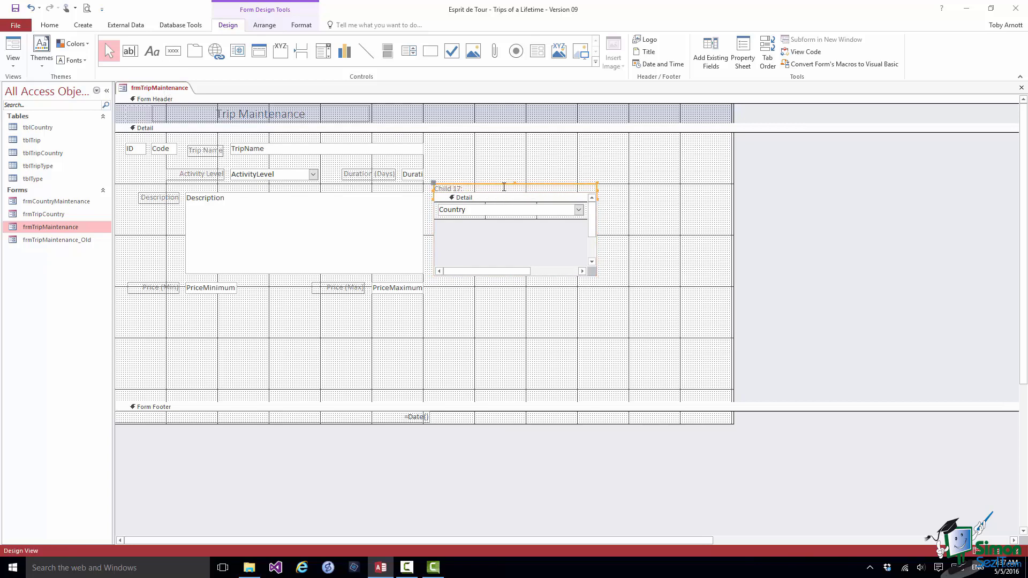
drag(504, 184, 505, 178)
Step: Set the subform label's caption to "Countries Visited" and its text alignment to Center
key(F4)
text(Countries)
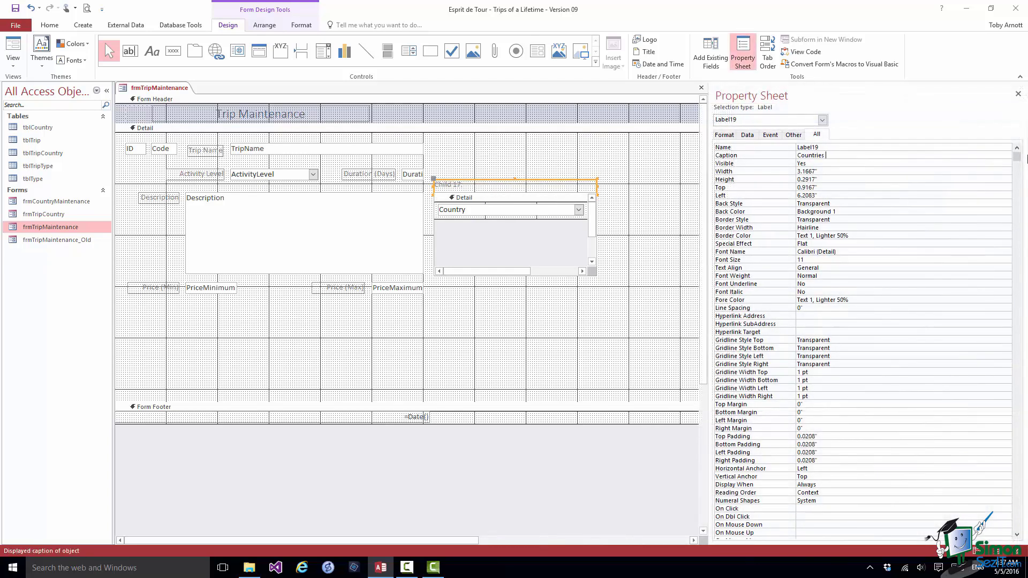
text( Visited)
click(822, 269)
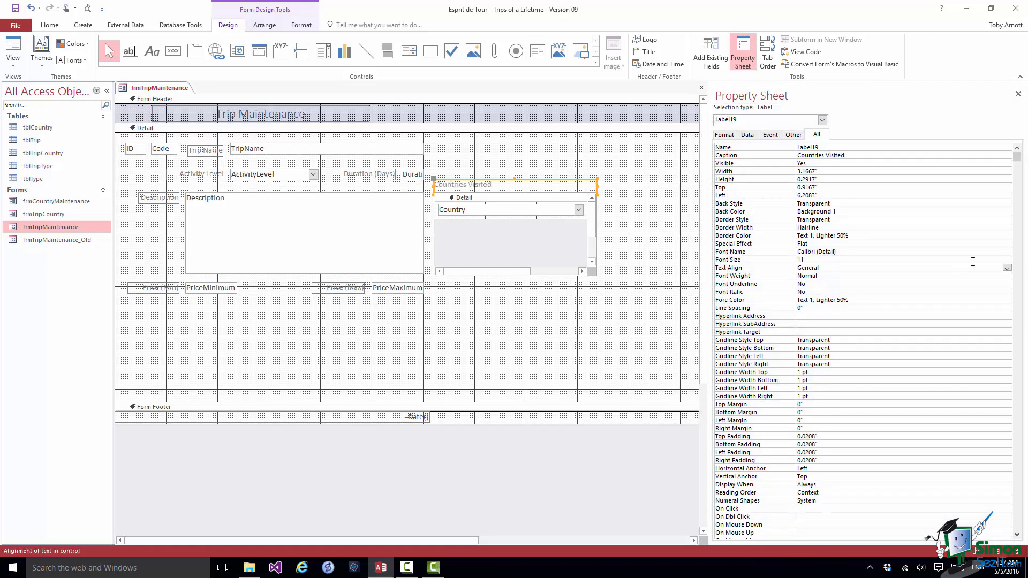
click(1007, 269)
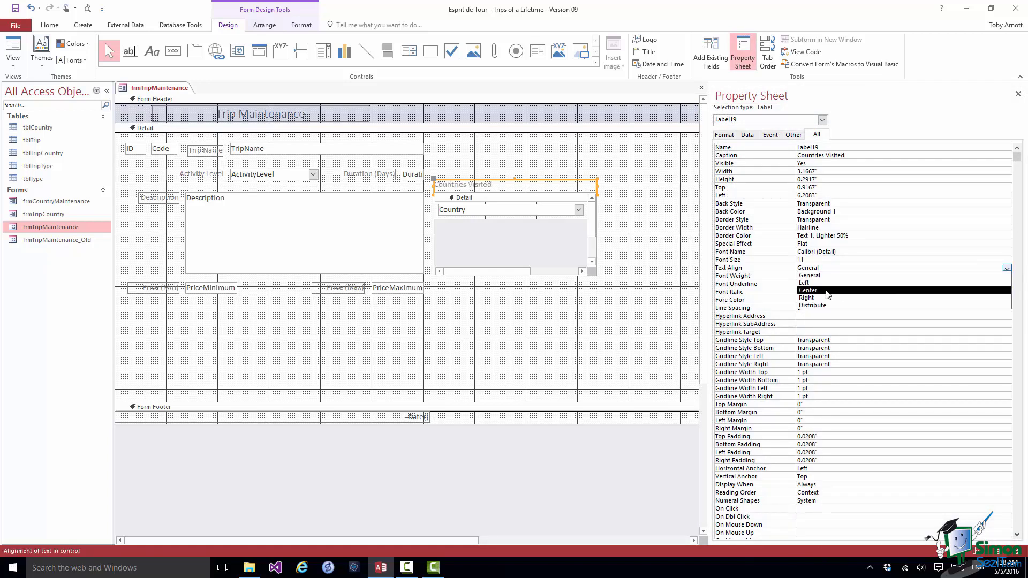
click(824, 291)
Step: Name the "Countries Visited" label CountrySubformLabel
click(826, 148)
key(BackSpace)
key(Home)
text(CountrySubform)
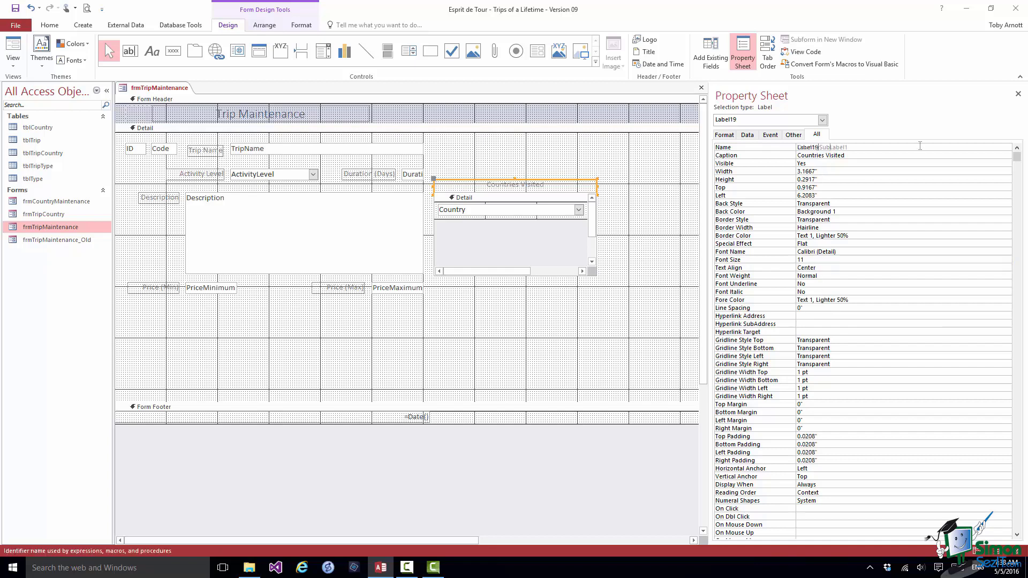
key(End)
key(BackSpace)
key(Return)
key(Return)
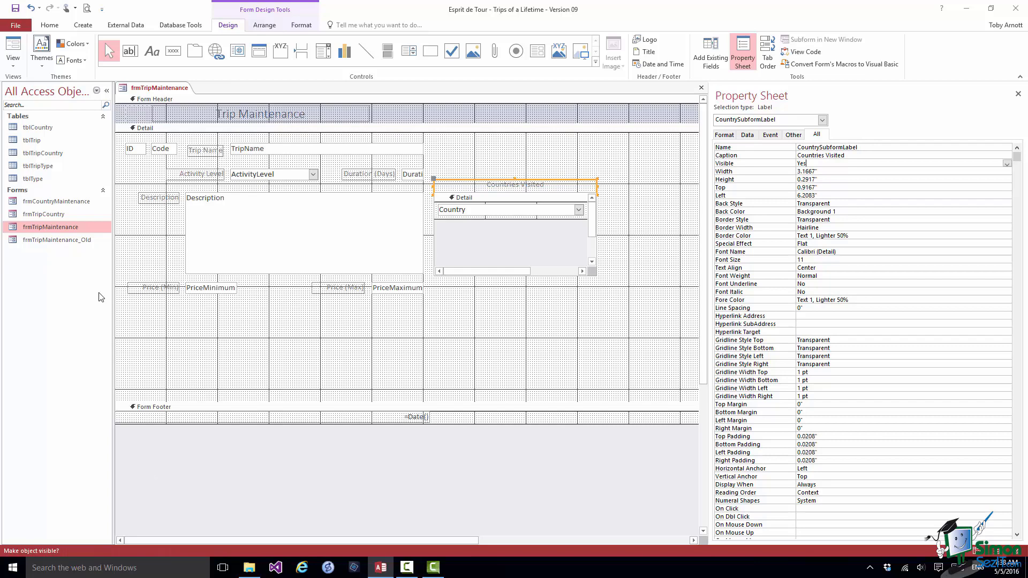
Step: Show frmTripMaintenance in Form View and add Antarctica and Canada to the Grand Canyon trip's countries visited
right_click(162, 89)
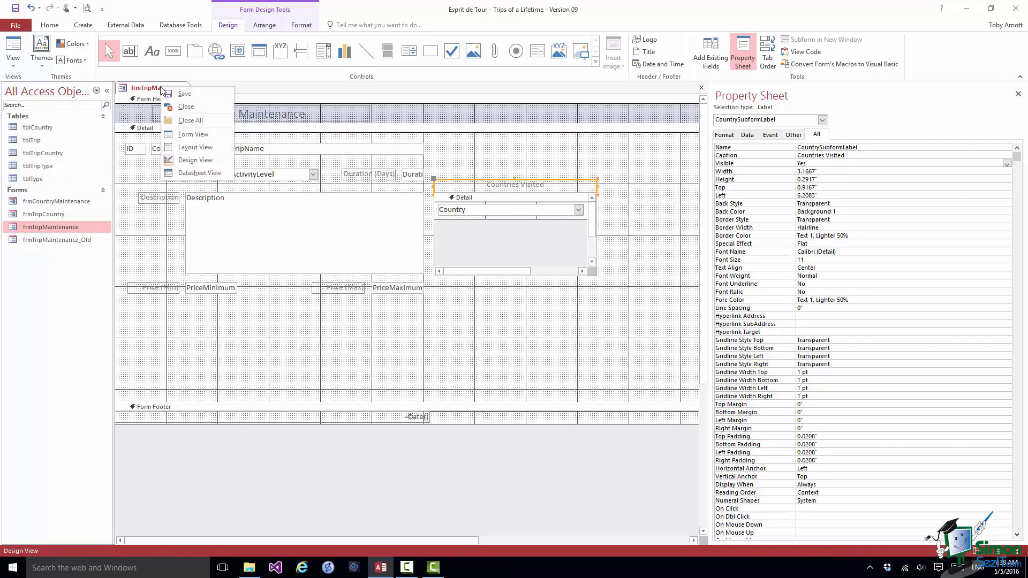
click(179, 136)
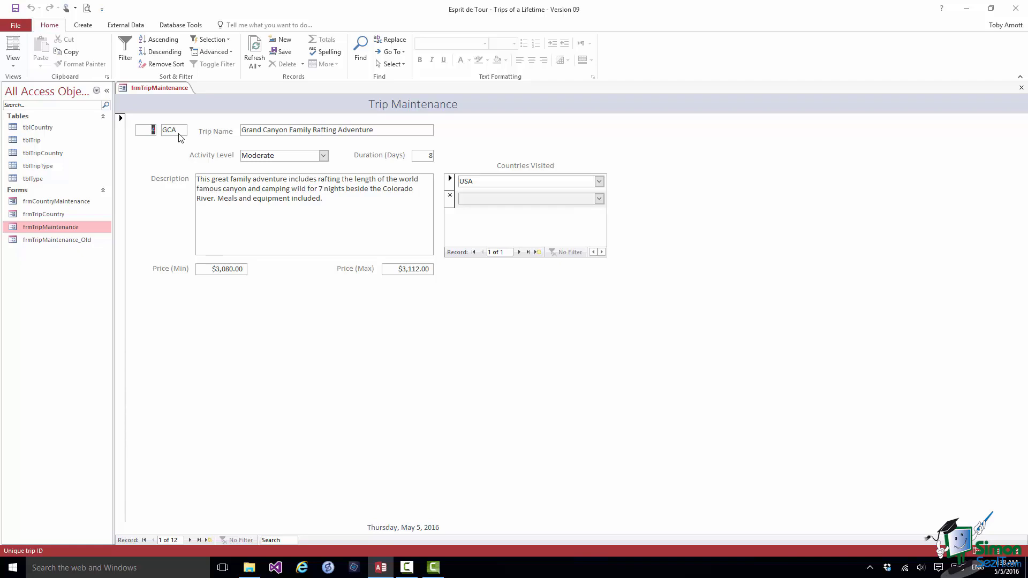
click(549, 215)
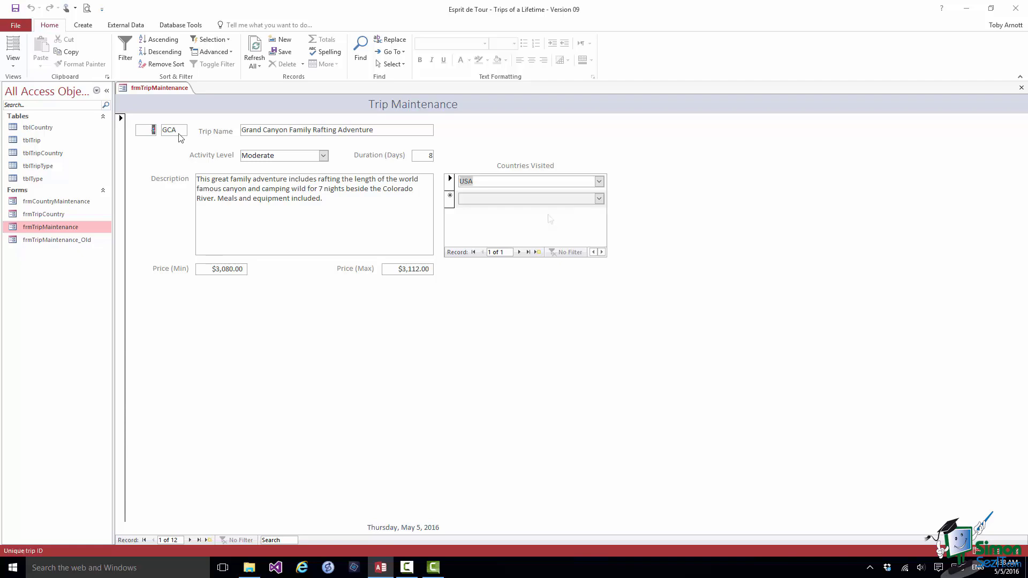
click(599, 199)
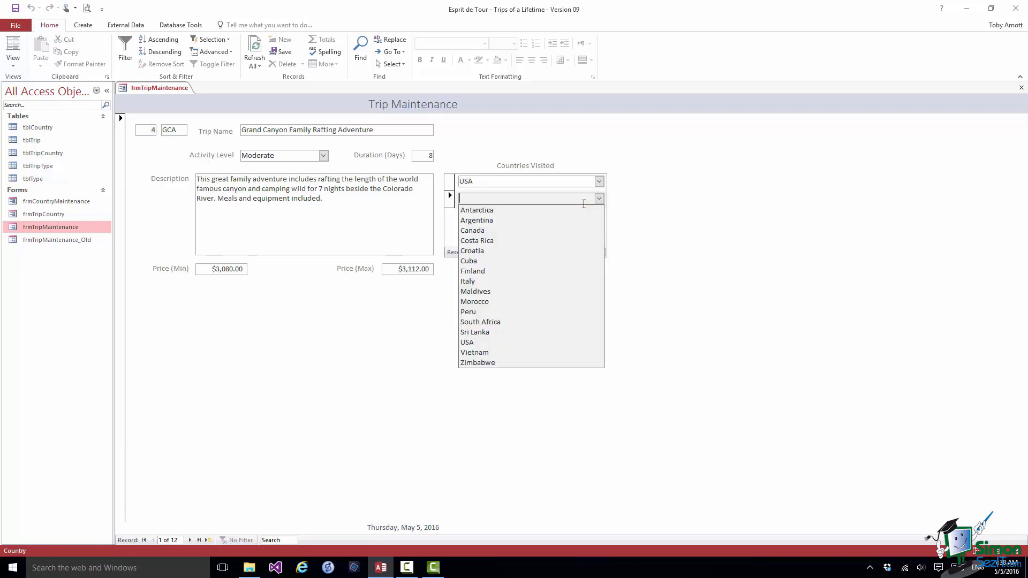
click(488, 210)
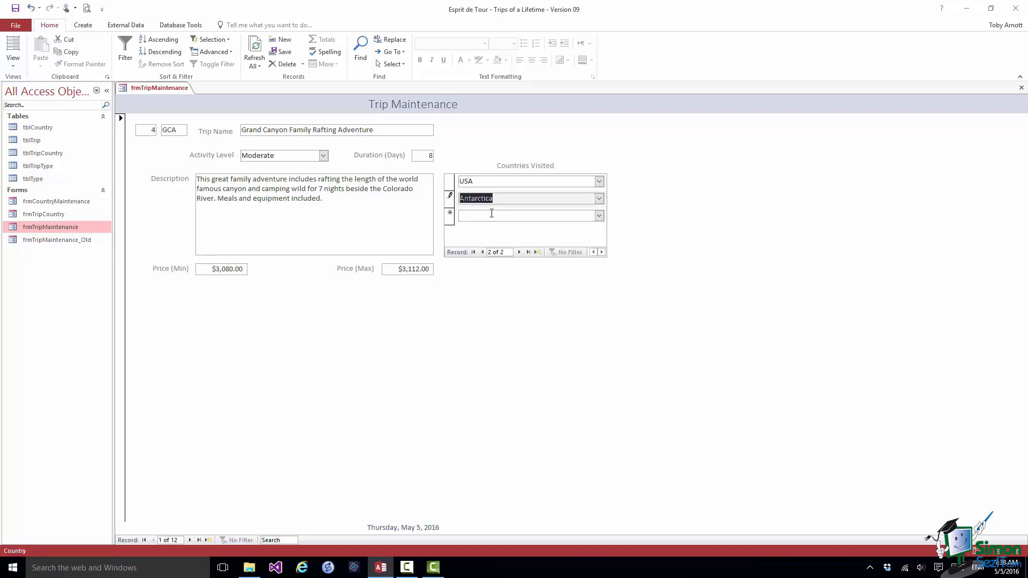
click(599, 216)
click(530, 243)
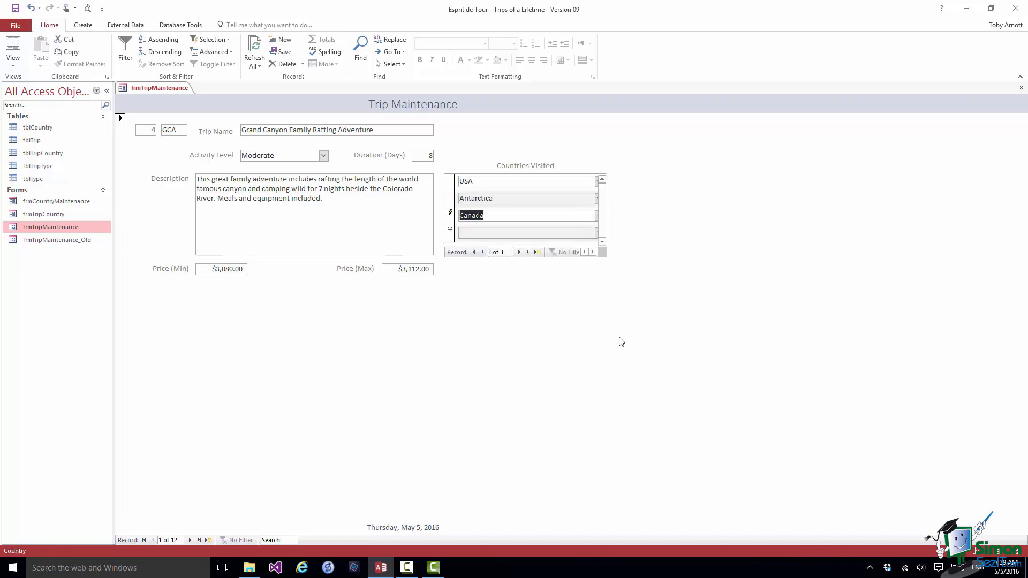
Step: Step back and forth through the subform's country records, and delete the Canada record from the Grand Canyon trip
click(482, 252)
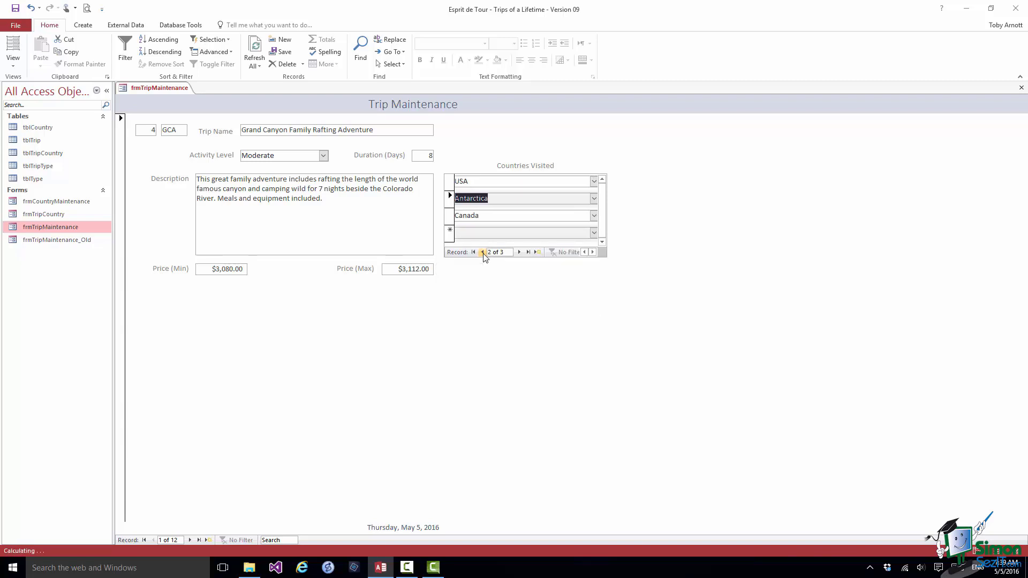
click(519, 252)
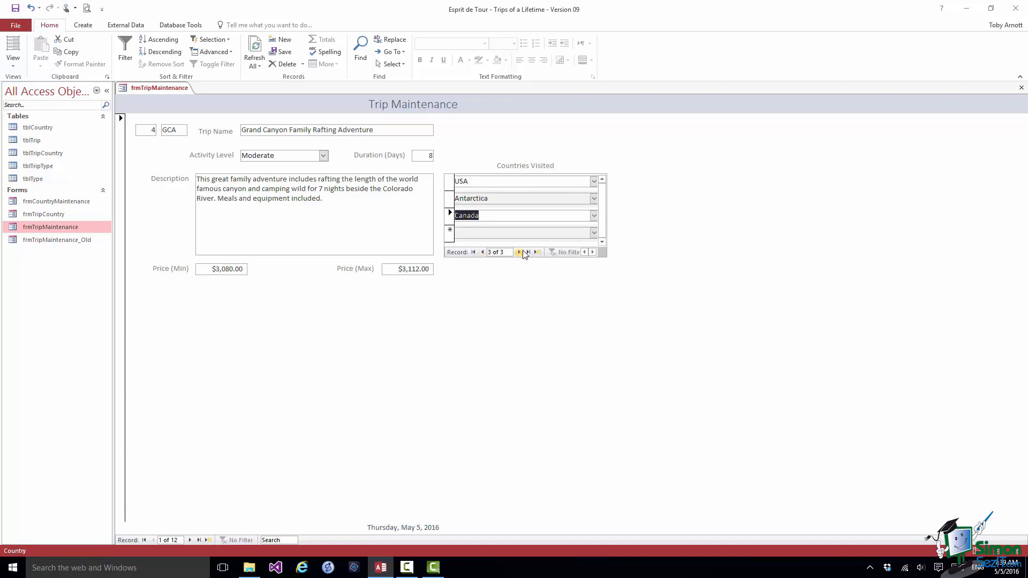
click(450, 216)
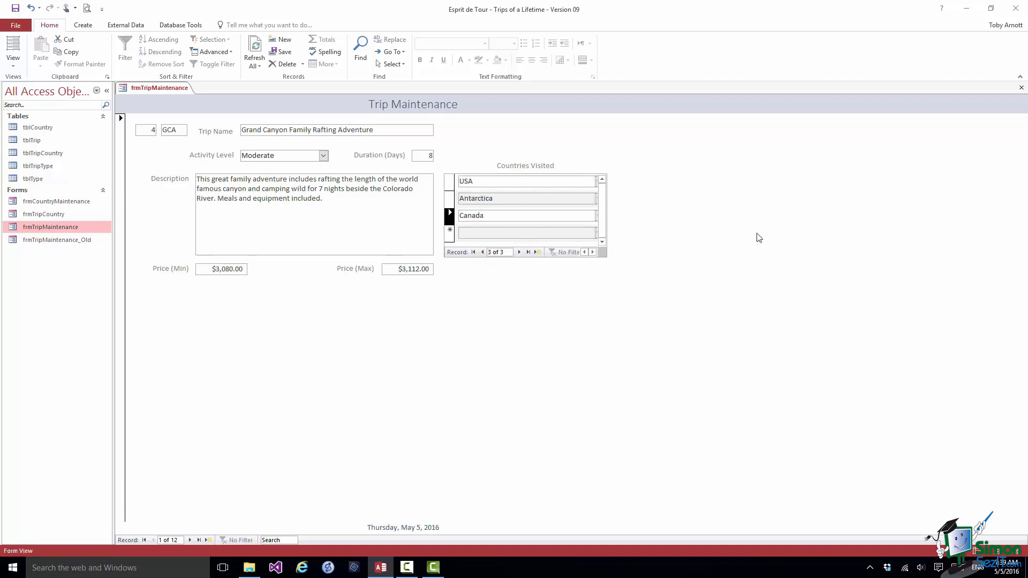
key(Delete)
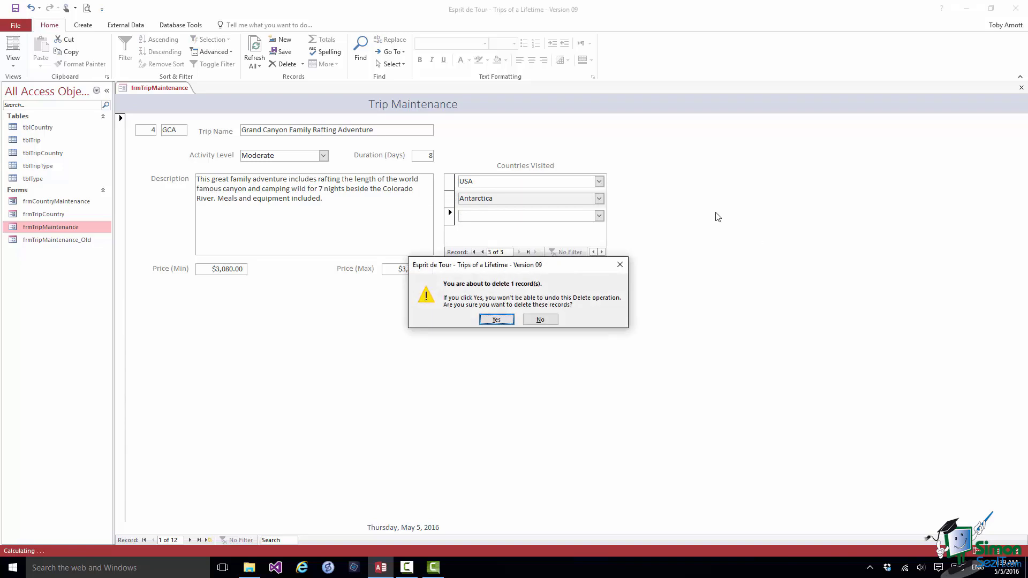
click(496, 320)
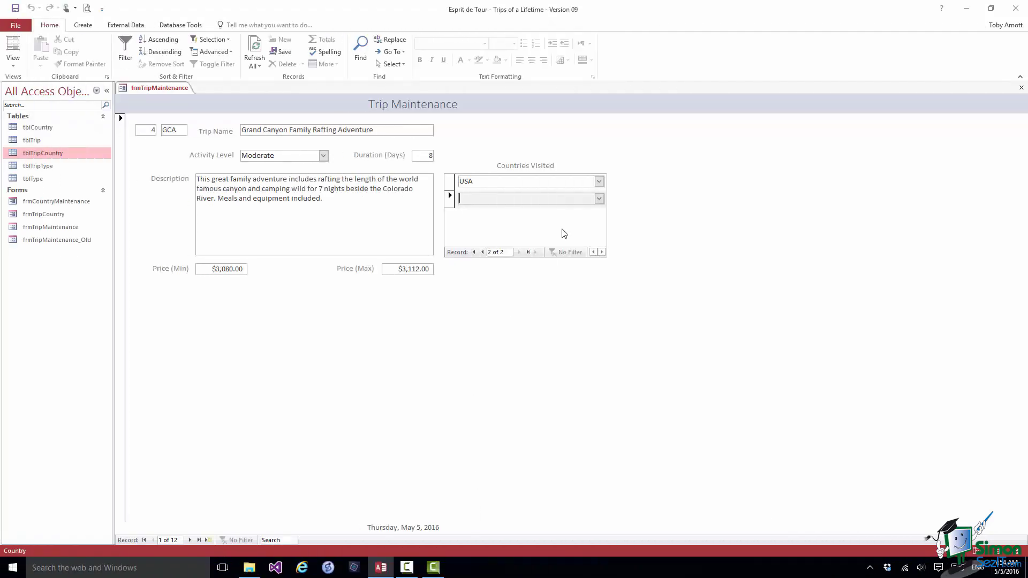
Step: Add Argentina and Canada to the Grand Canyon trip's countries visited
click(600, 198)
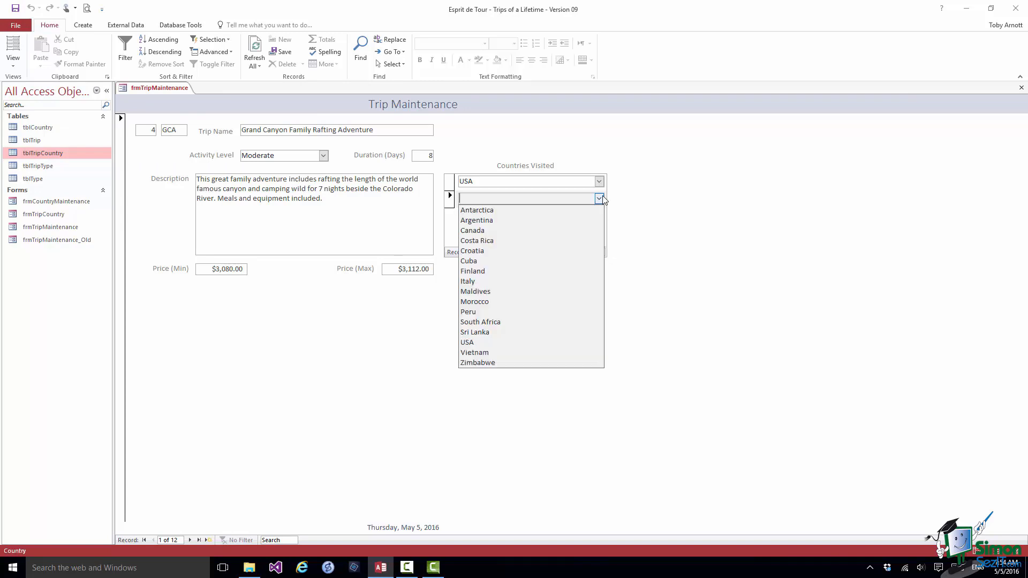
click(529, 220)
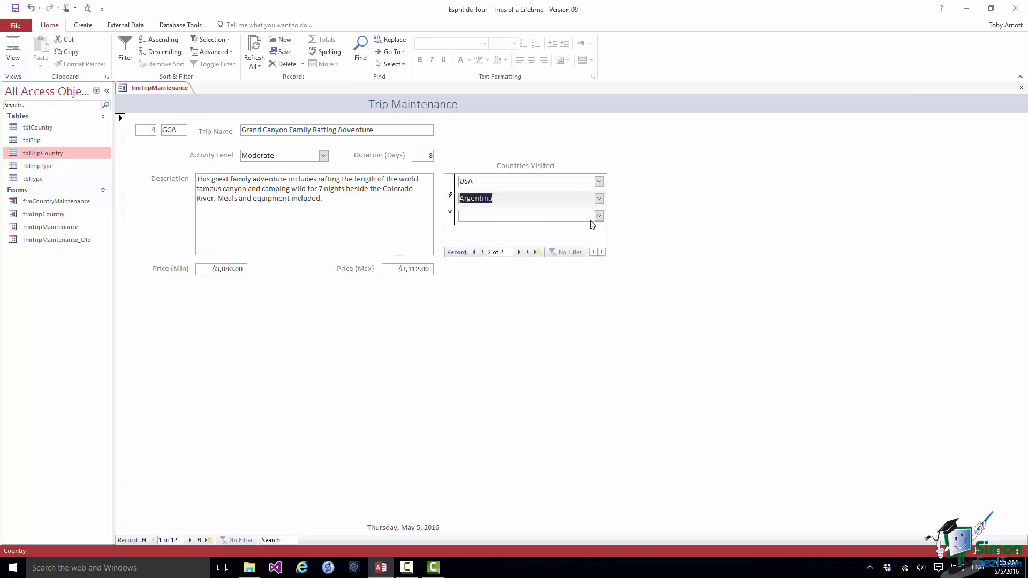
click(599, 216)
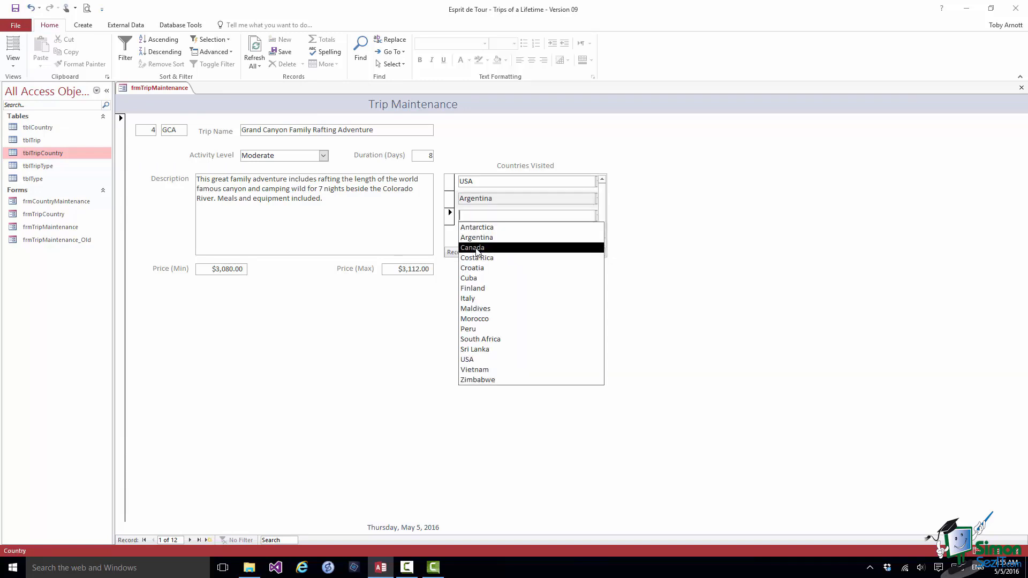
click(514, 249)
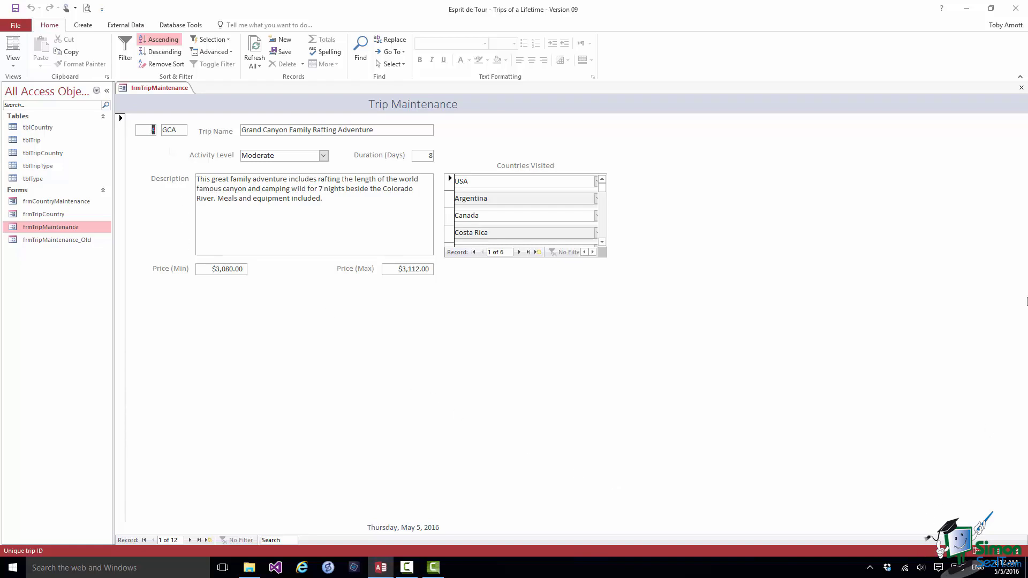
Step: Close frmTripMaintenance, open frmTripCountry in Design View, and show the form's properties
click(1021, 89)
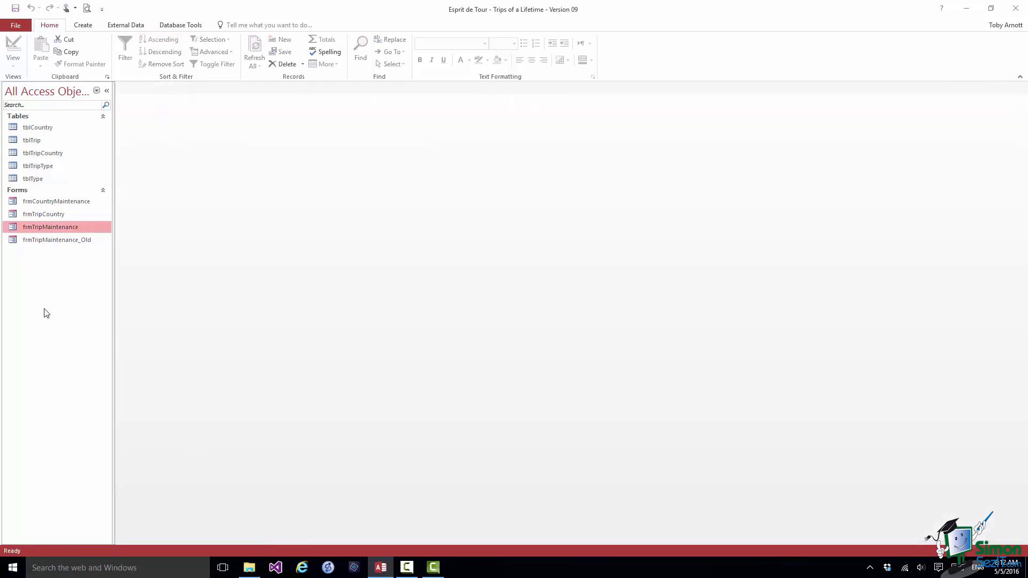
click(48, 214)
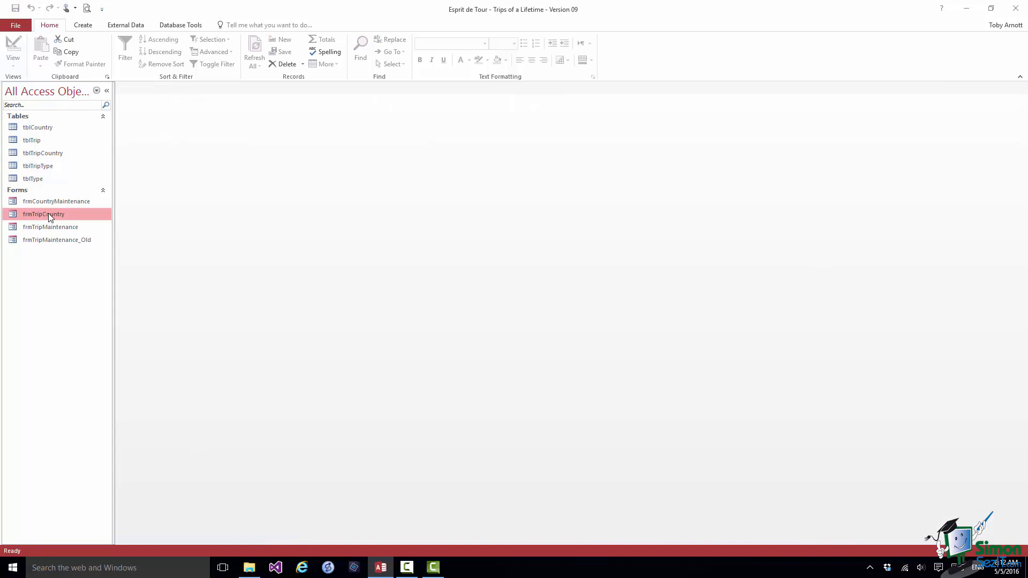
right_click(48, 213)
click(83, 246)
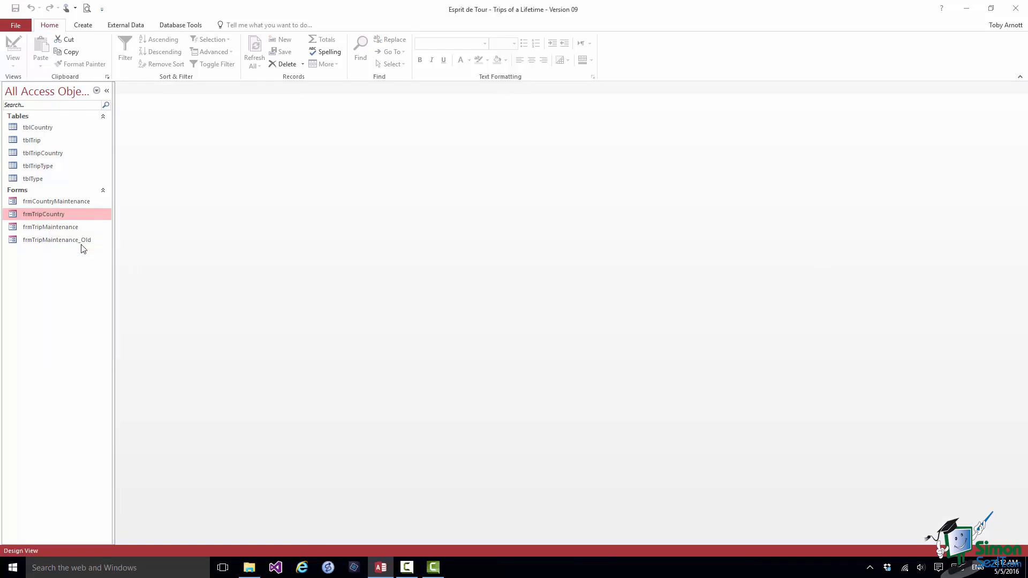
click(705, 57)
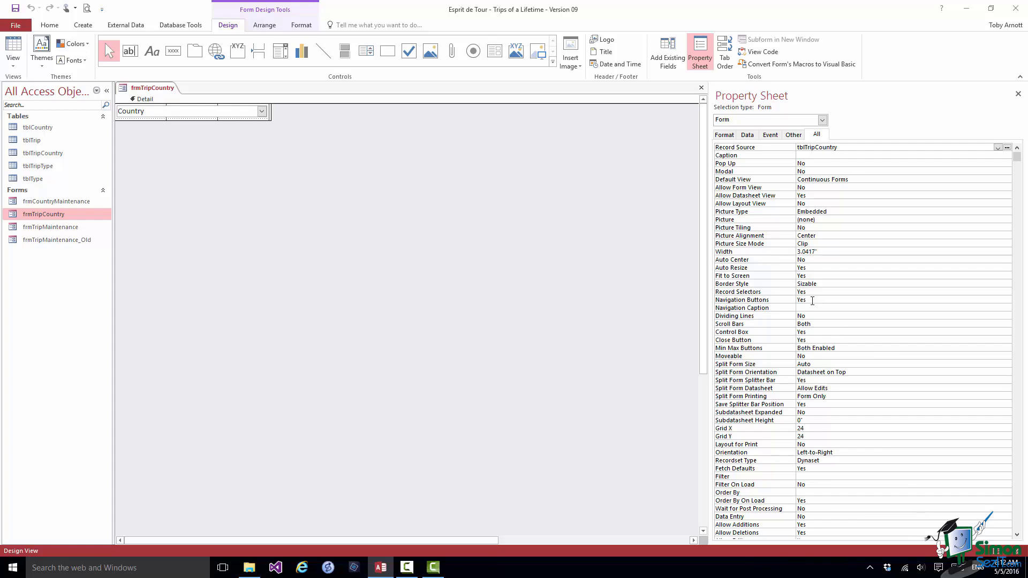
Step: Set the Navigation Buttons property of frmTripCountry to No
click(812, 300)
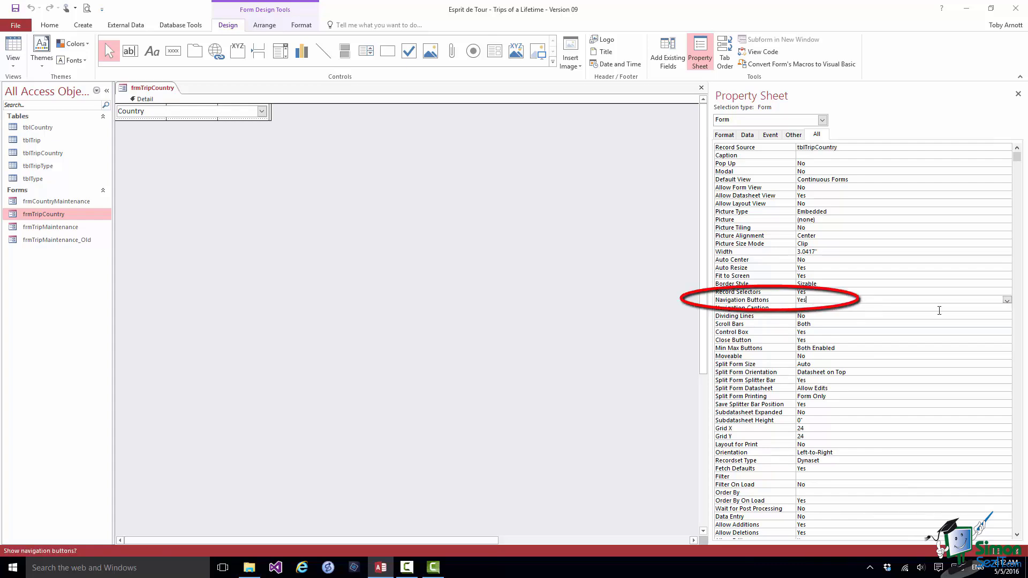
click(1006, 301)
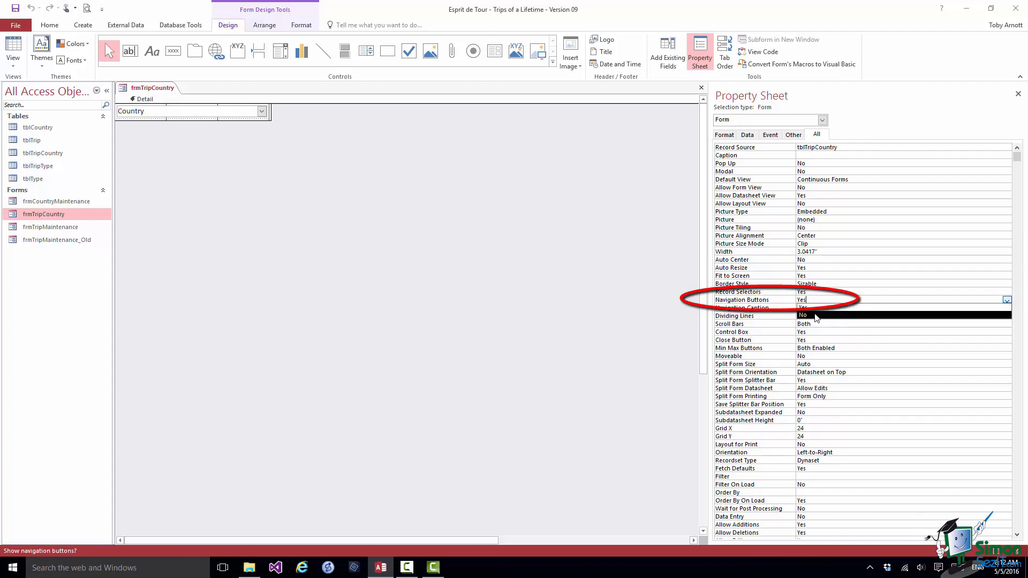
click(815, 315)
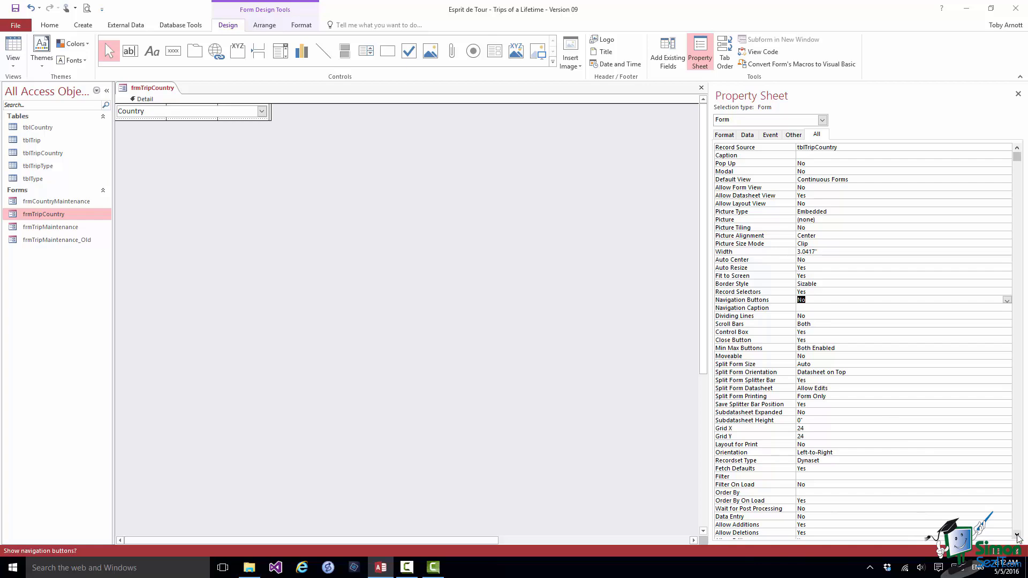
Step: Set the Allow Additions, Allow Deletions and Allow Edits properties of frmTripCountry to No
scroll(931, 513, down, 1)
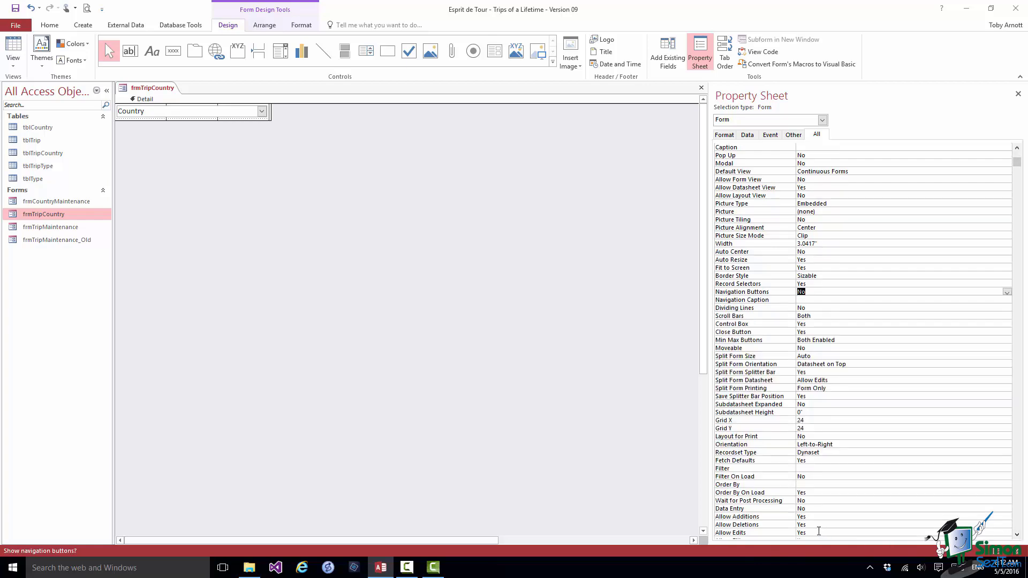
click(808, 517)
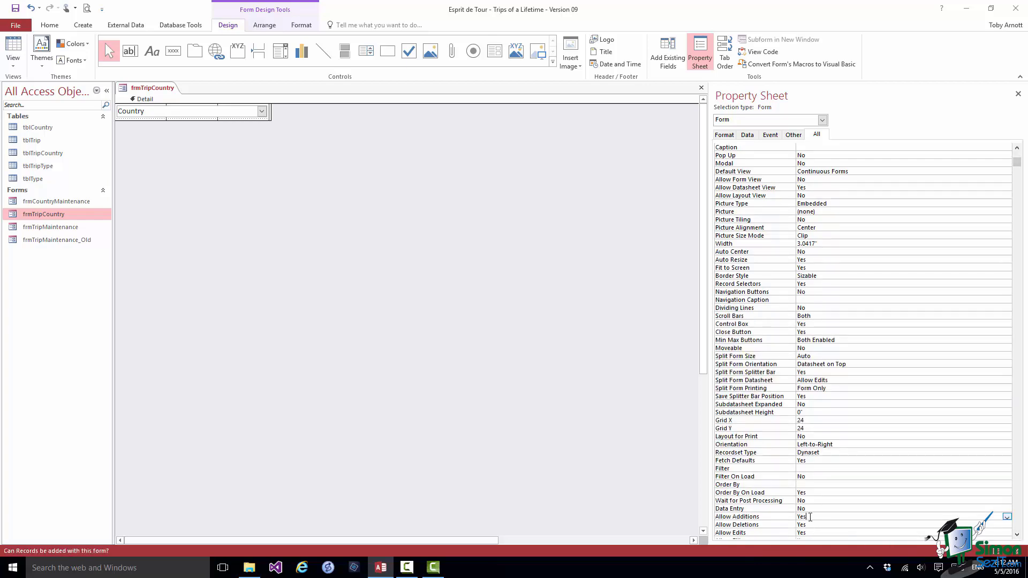
click(1006, 516)
click(927, 524)
click(810, 533)
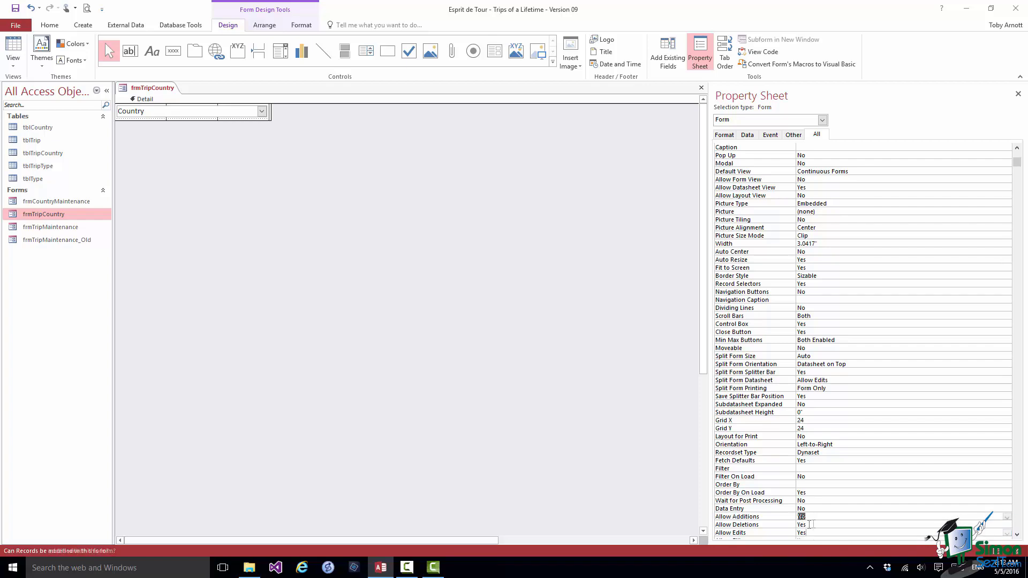
click(820, 524)
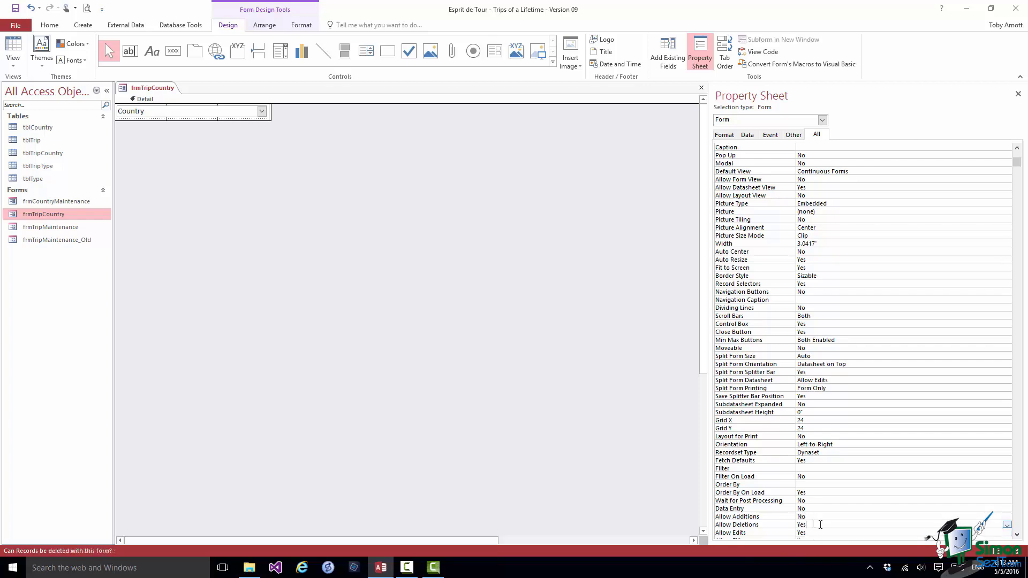
click(1006, 525)
click(840, 541)
click(819, 533)
click(1007, 533)
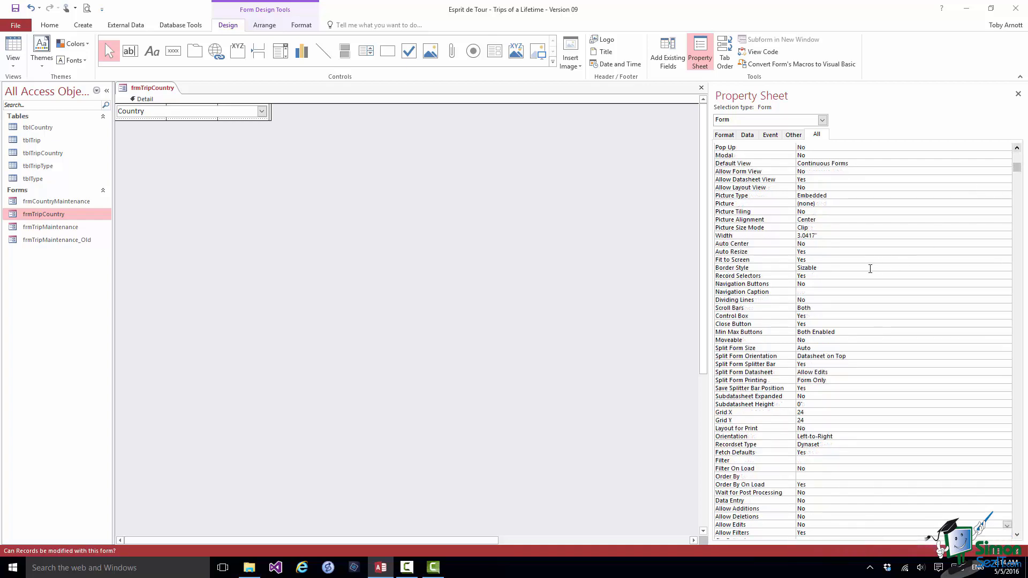
Step: Set the Record Selectors property to No, and save and close frmTripCountry
click(832, 277)
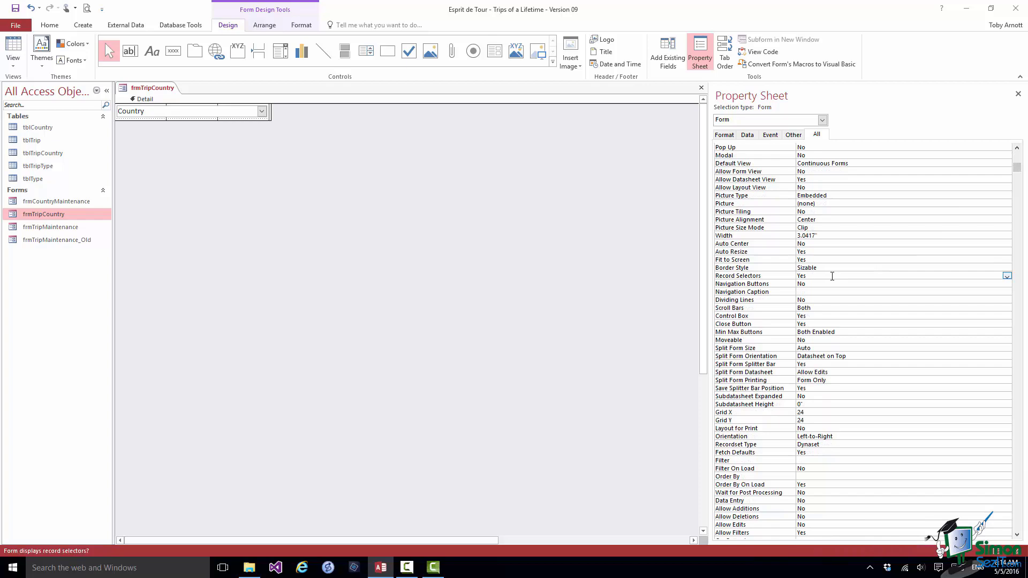
click(1017, 94)
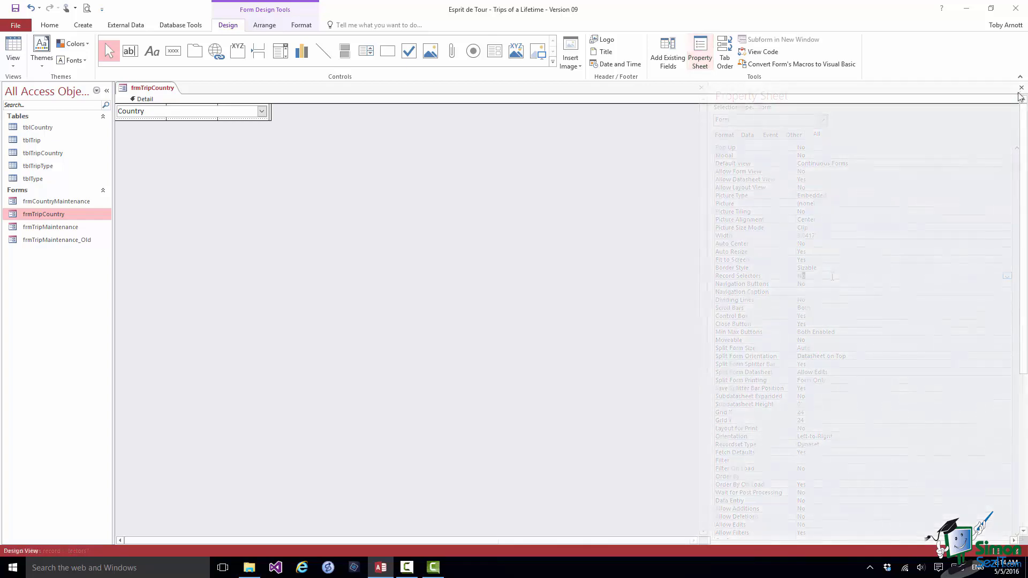
click(1021, 90)
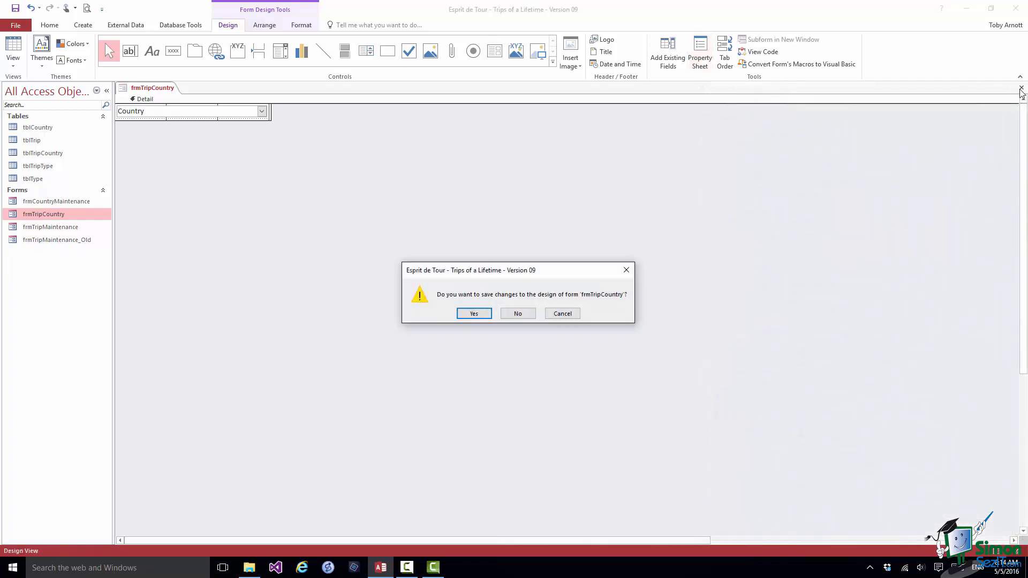
click(473, 313)
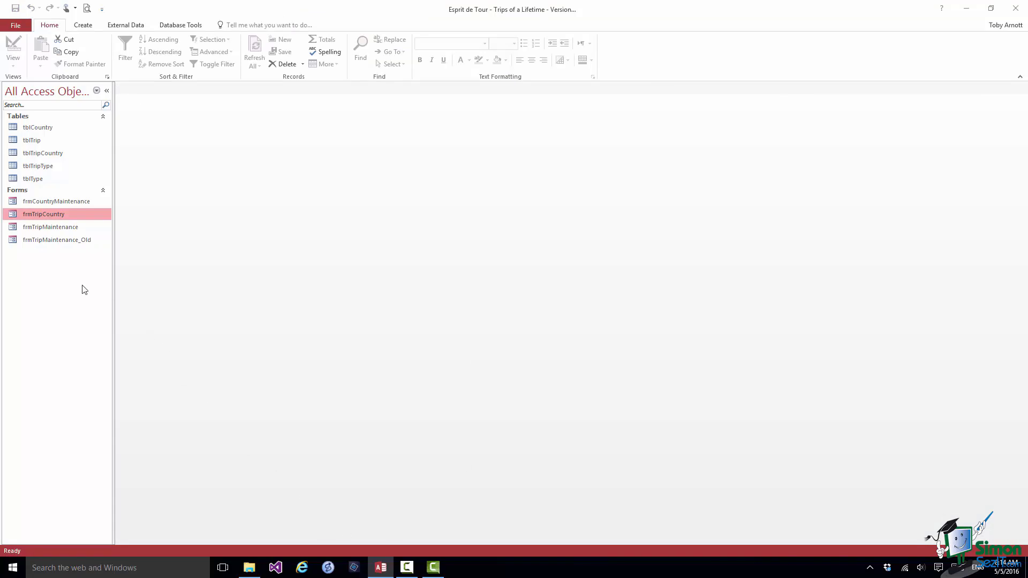
Step: Open frmTripMaintenance and examine the Countries Visited subform's records and country choices for the Grand Canyon trip
double_click(52, 230)
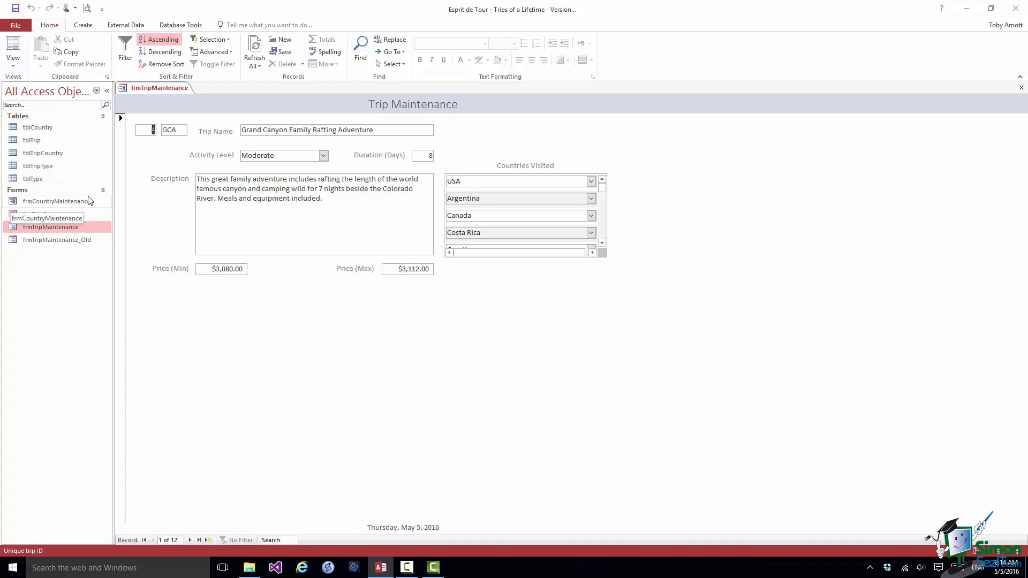
click(591, 181)
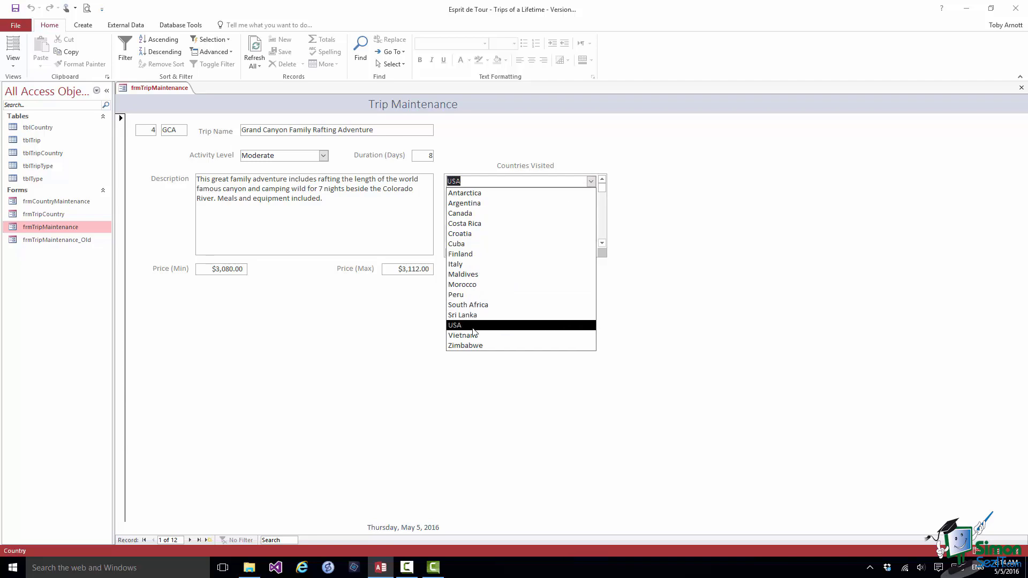
click(661, 218)
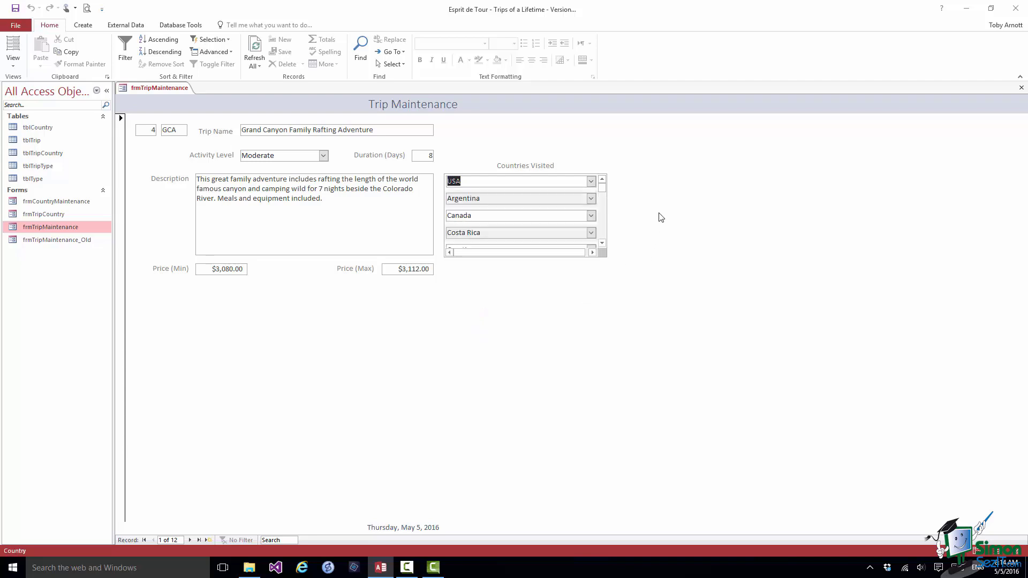
click(602, 242)
click(601, 242)
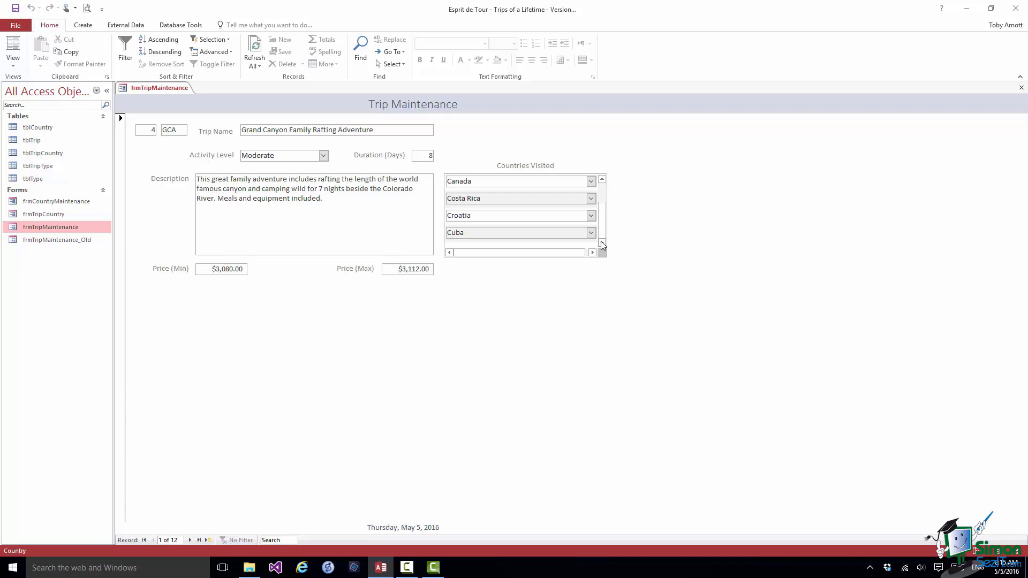
click(591, 183)
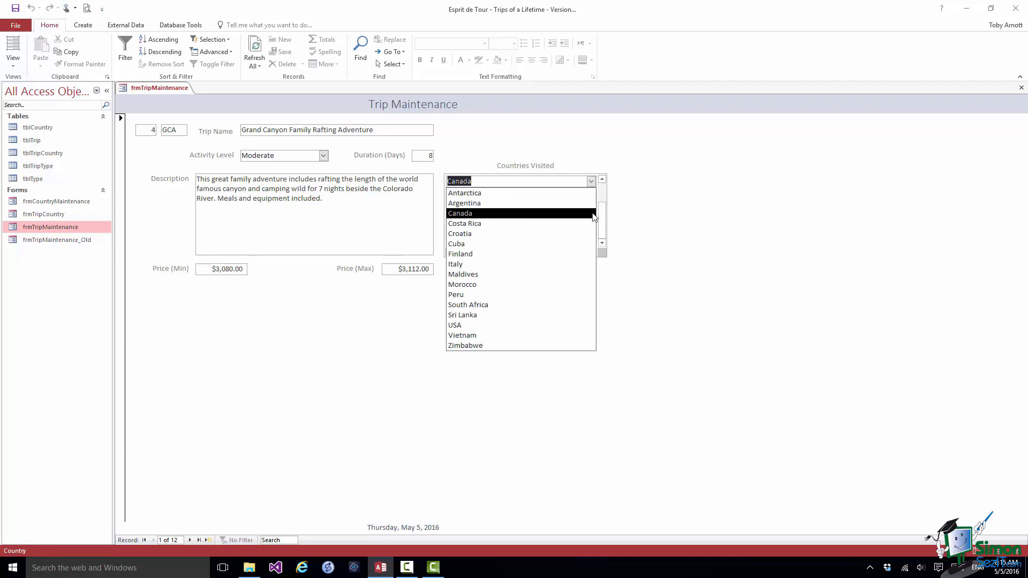
click(682, 209)
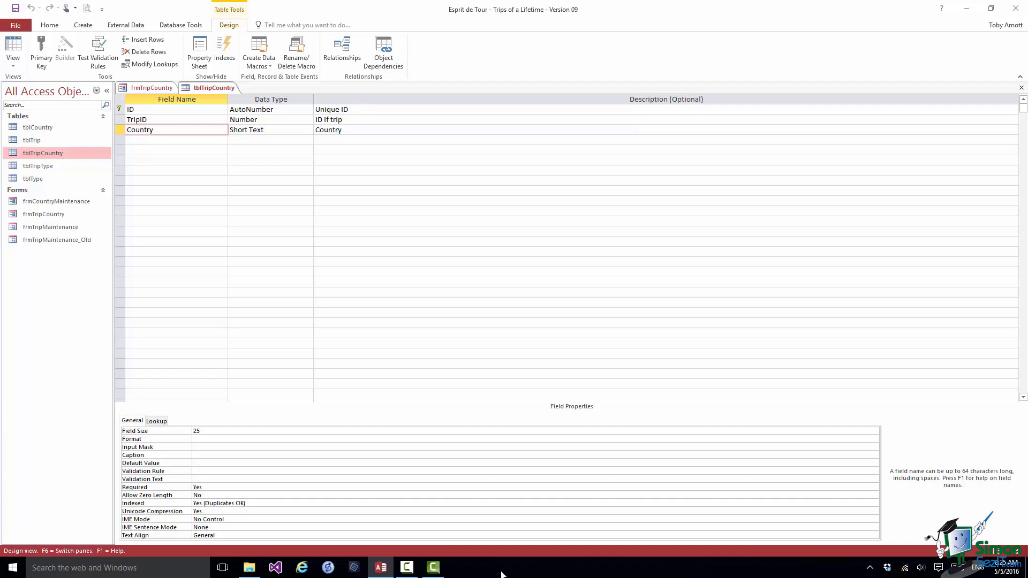
Step: Check the Country field's lookup settings in tblTripCountry, and change the Country combo box on frmTripCountry to a text box
click(159, 422)
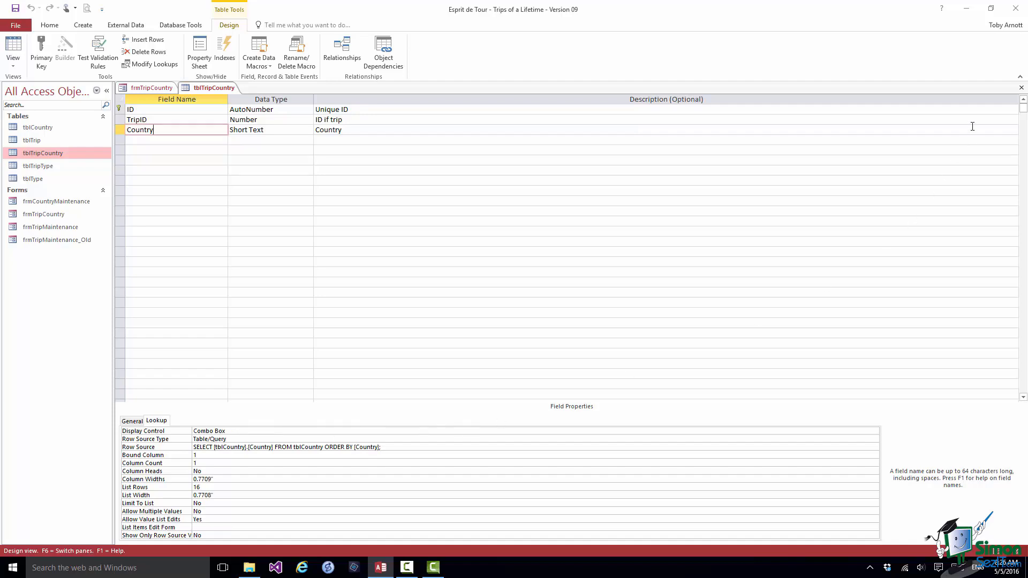
click(1020, 89)
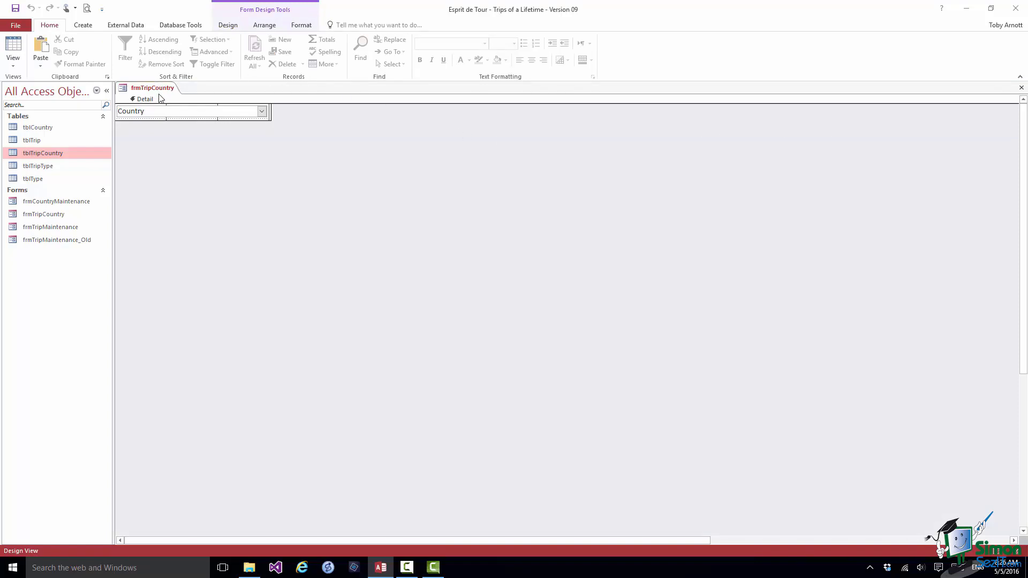
click(158, 111)
right_click(158, 112)
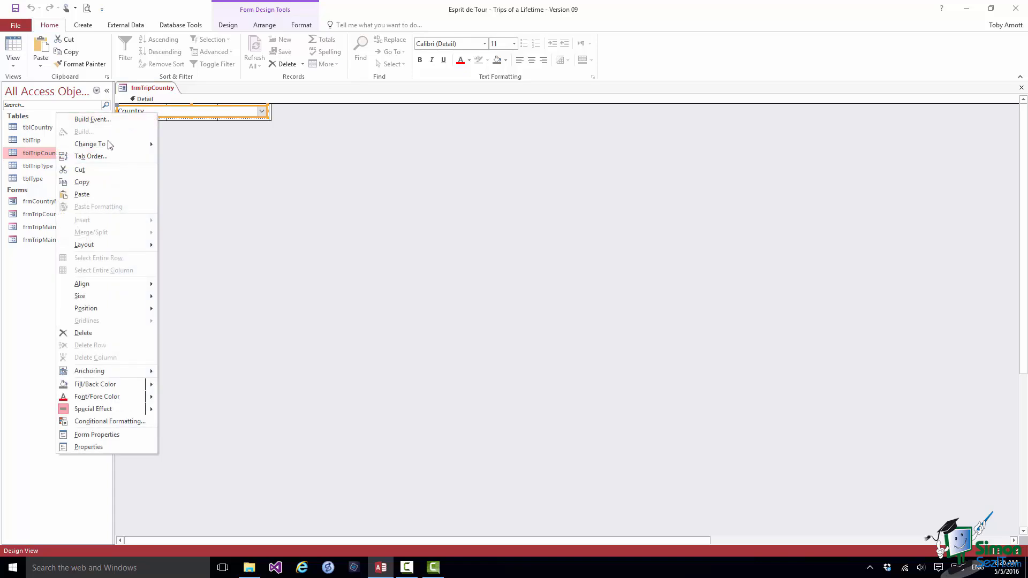
mouse_move(108, 145)
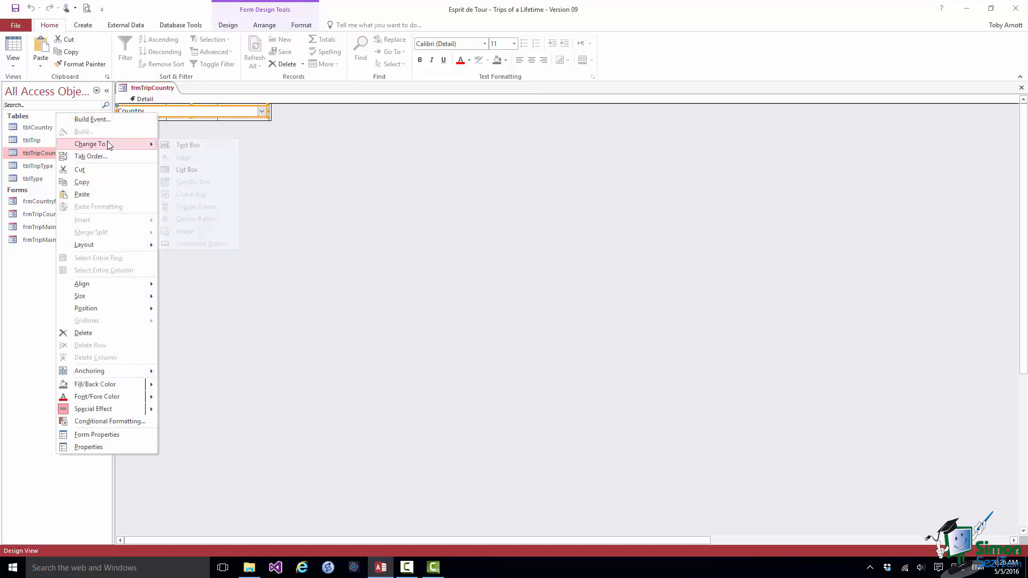
click(188, 145)
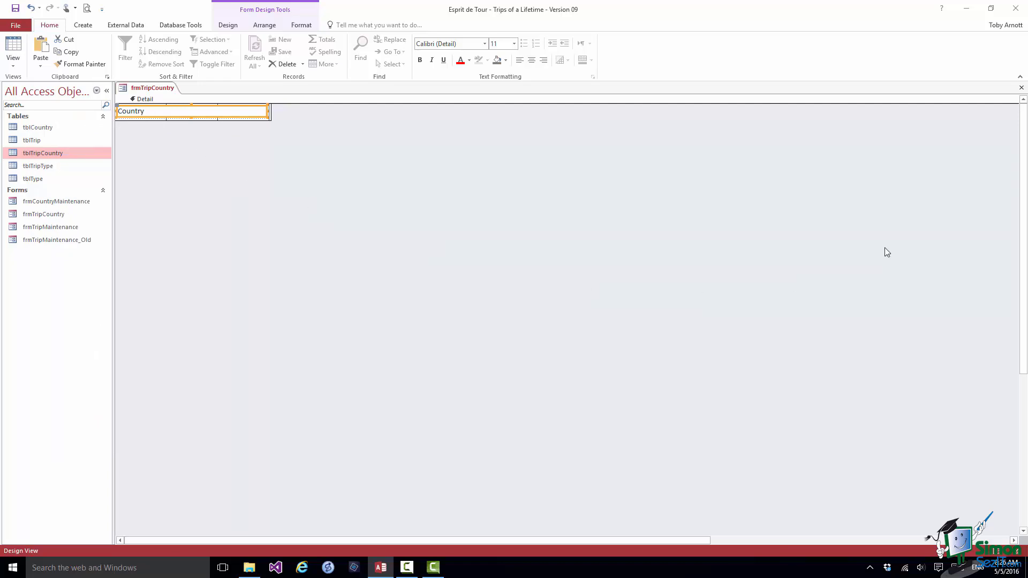
Step: Save and close frmTripCountry, and open frmTripMaintenance to check the Countries Visited list
click(1021, 88)
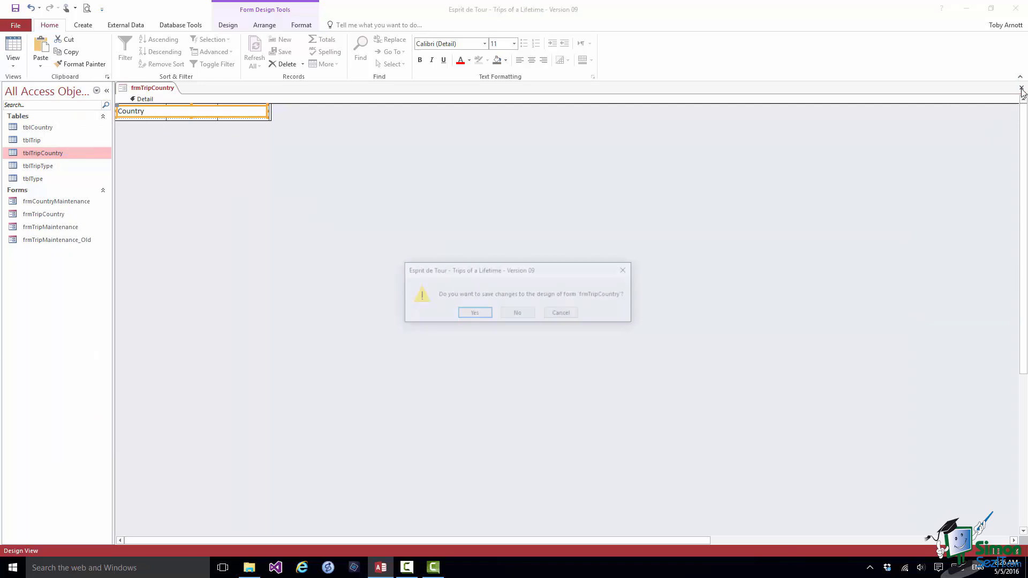
click(474, 314)
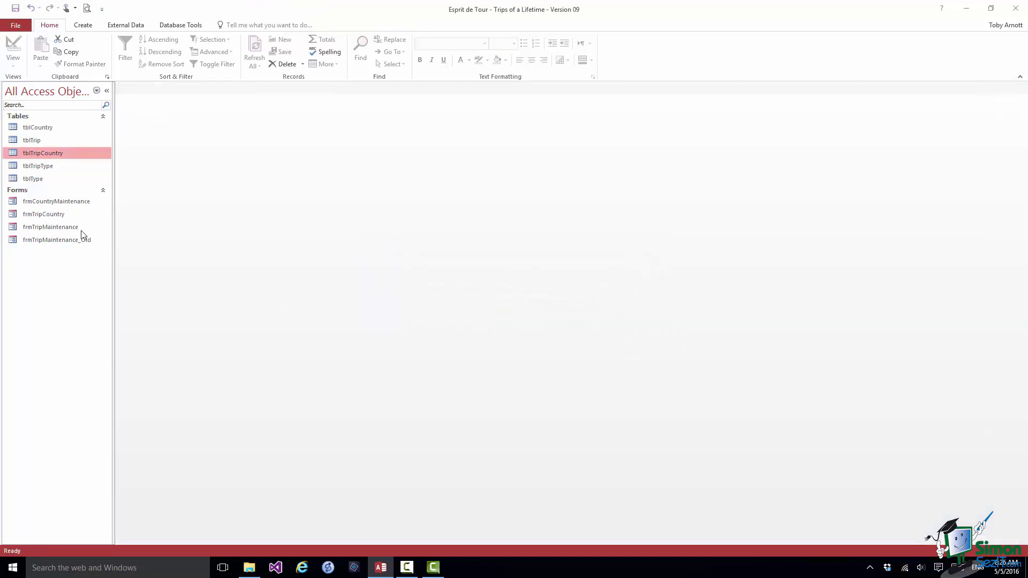
double_click(42, 227)
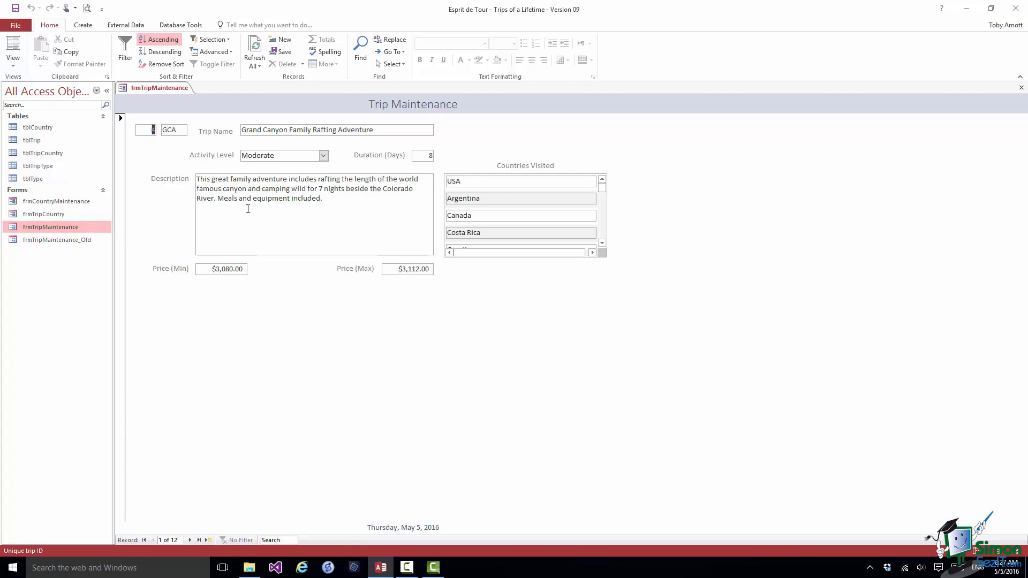
click(487, 199)
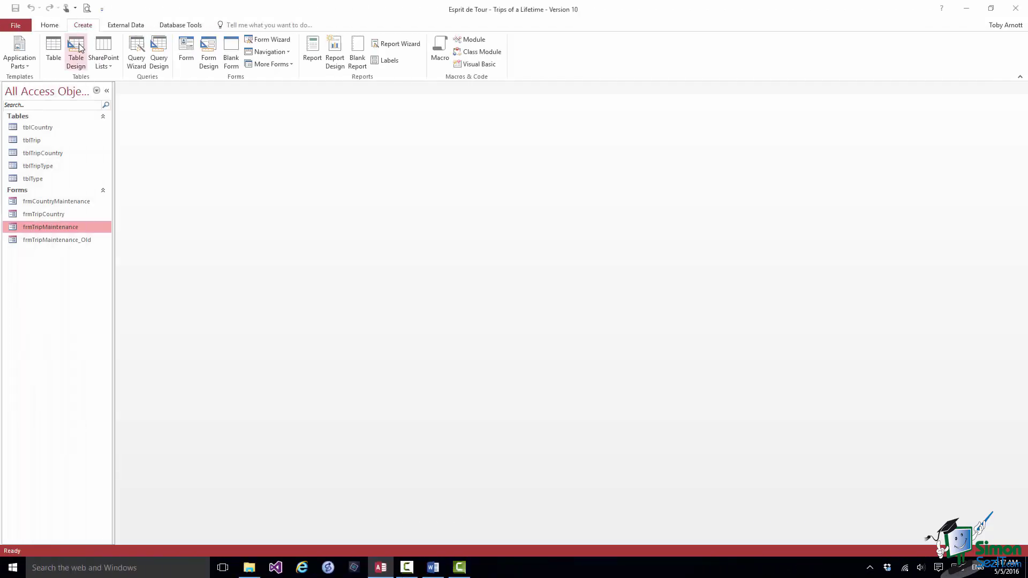
Step: Create a new table in Design View and add a TripCode field with the Short Text data type
click(79, 49)
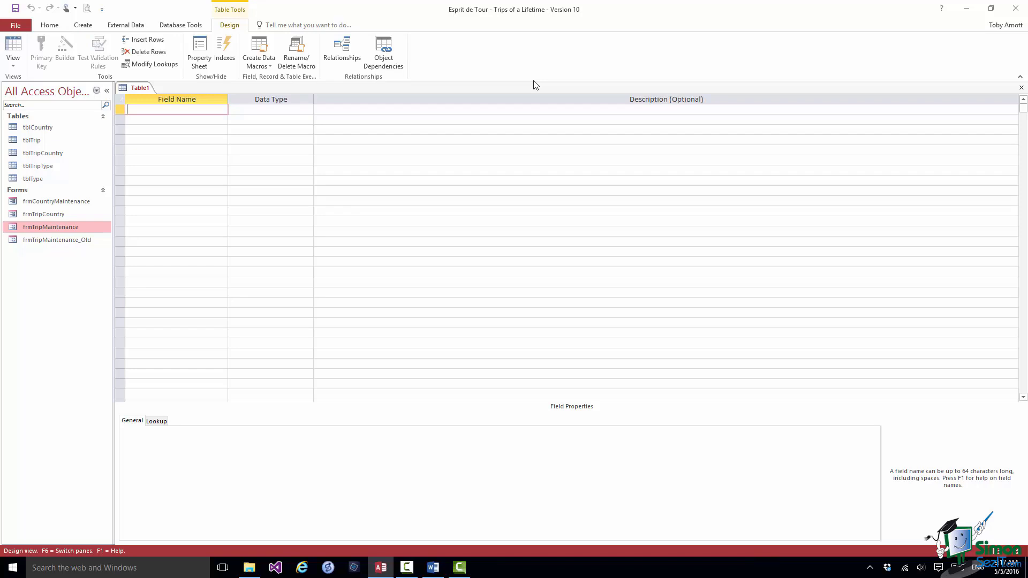
text(TripCode)
click(264, 109)
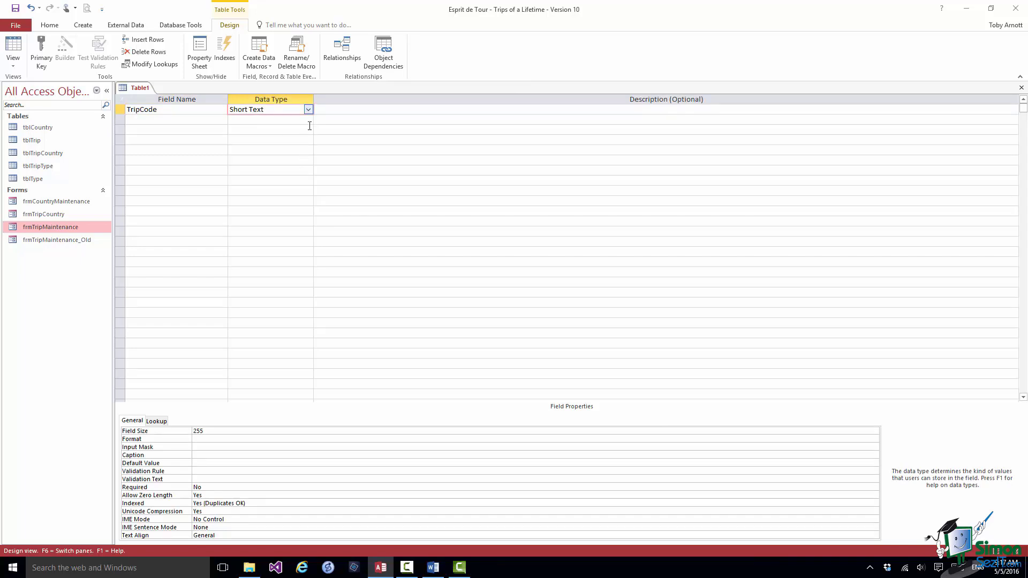
Step: Set TripCode's Field Size to 3, Required to Yes and Allow Zero Length to No
double_click(217, 430)
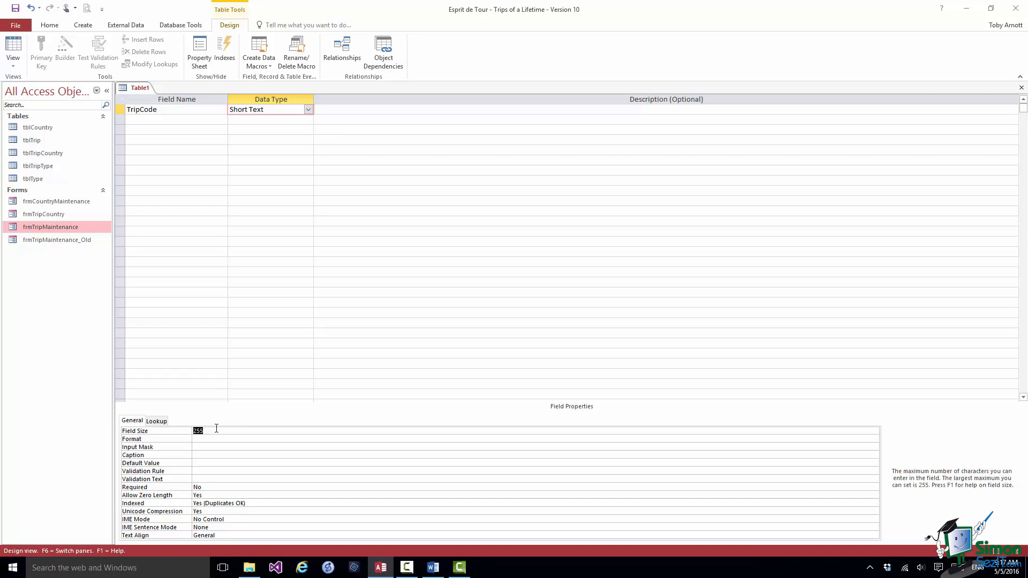
text(3)
click(213, 487)
double_click(213, 487)
click(211, 497)
key(BackSpace)
key(BackSpace)
text(No)
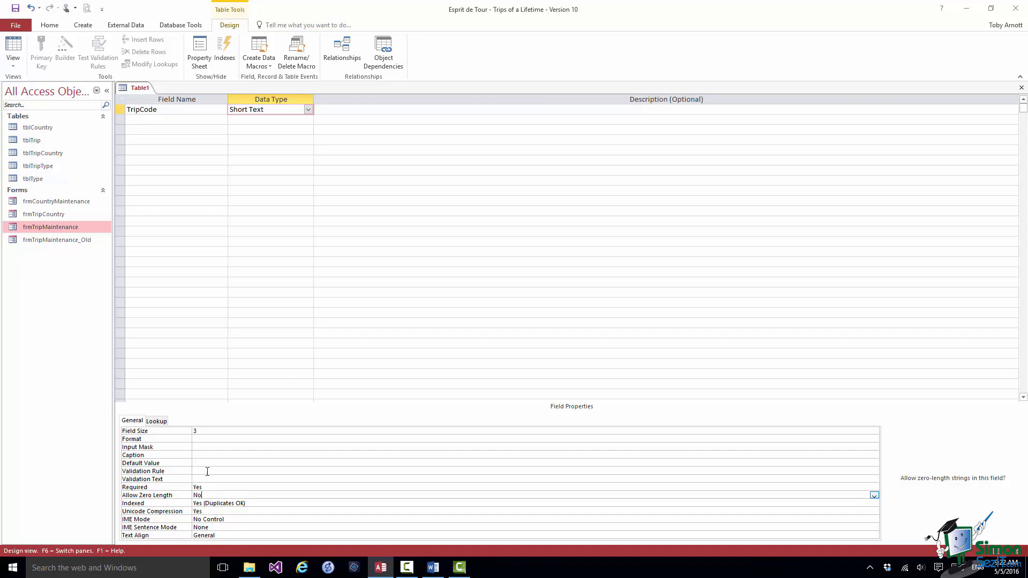
Step: Add a StartDate field with the Date/Time data type below TripCode
click(138, 122)
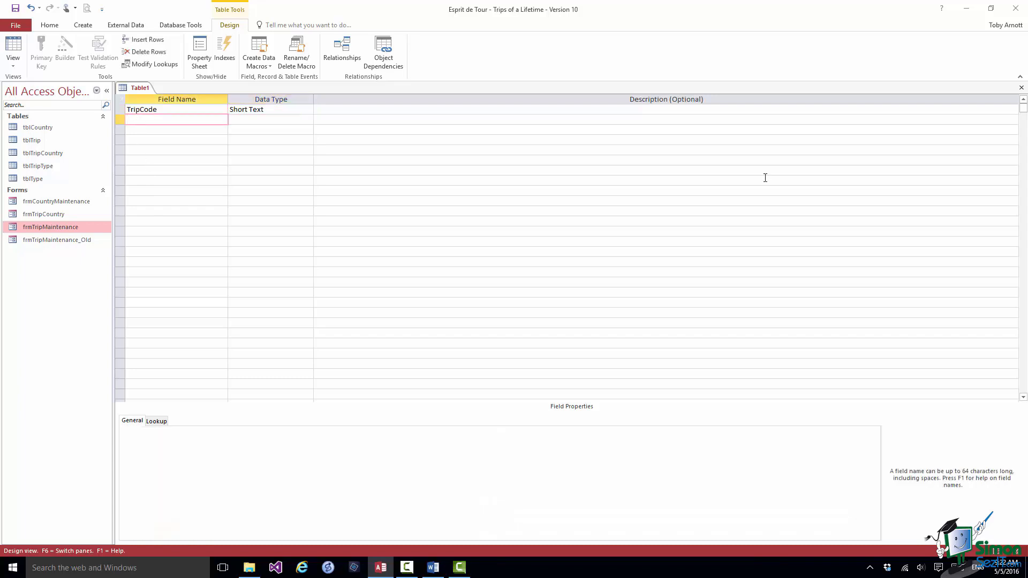
text(StartDate)
click(242, 122)
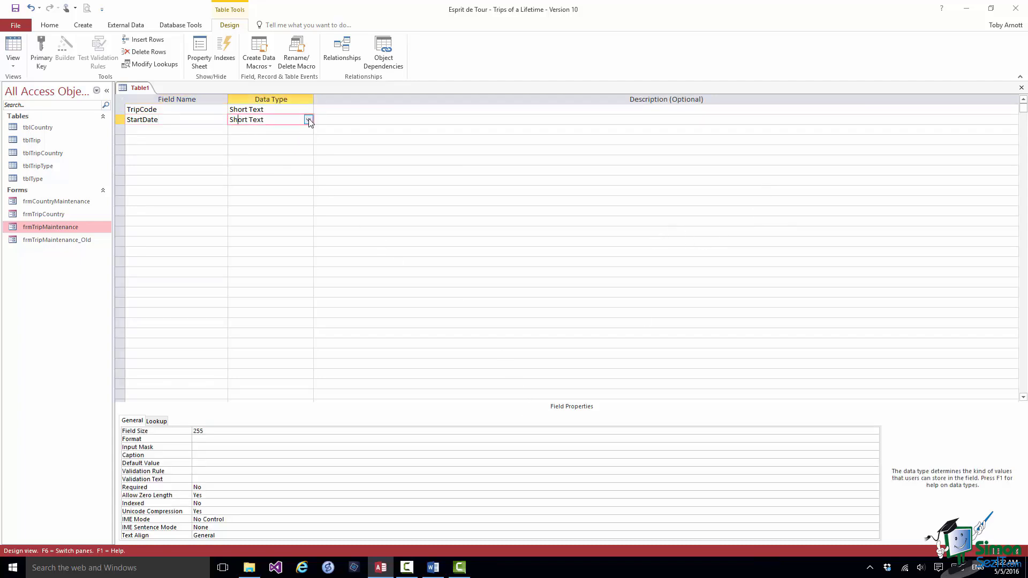
click(308, 121)
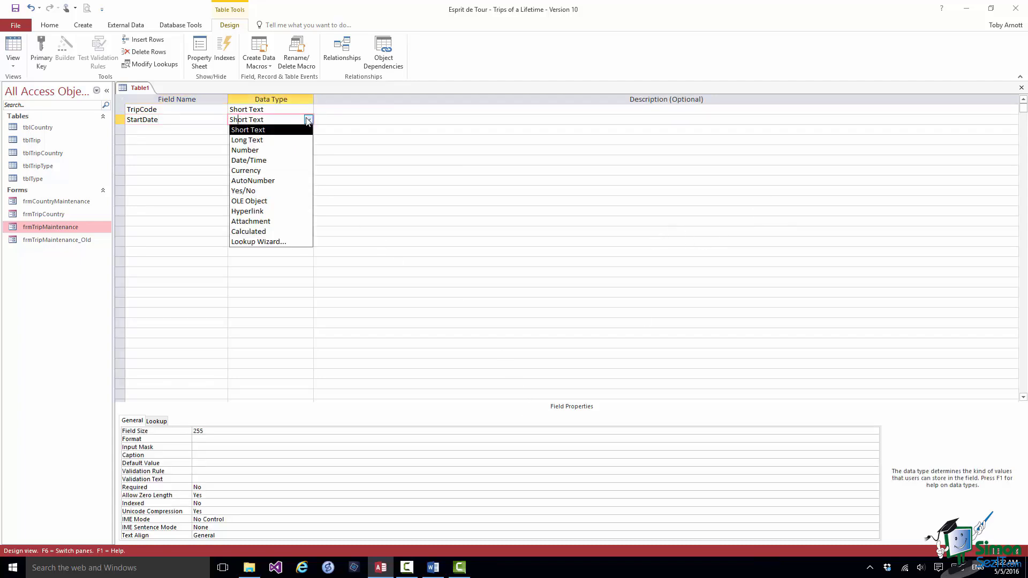
click(273, 161)
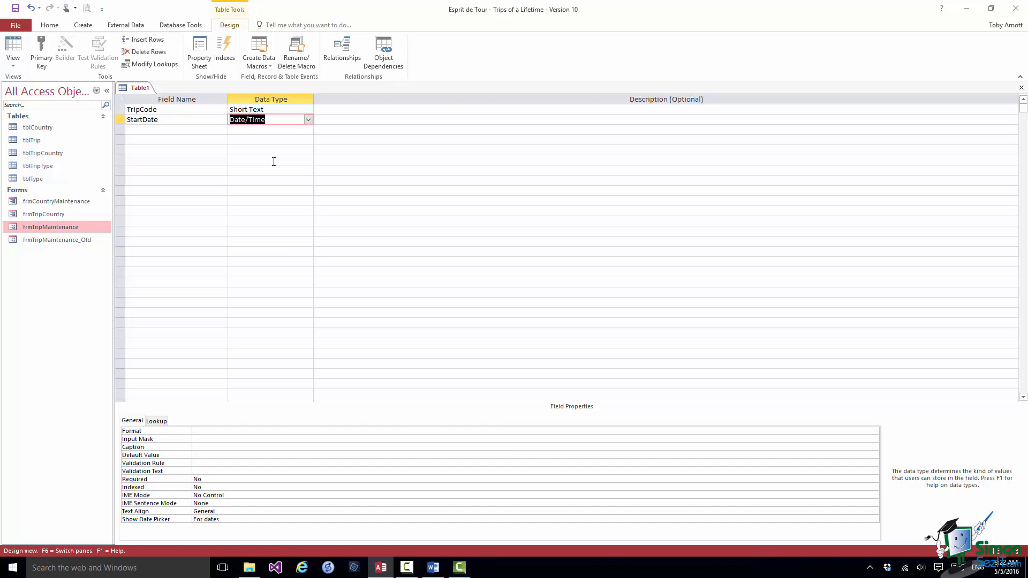
Step: Set the StartDate field's Format to Short Date
click(219, 429)
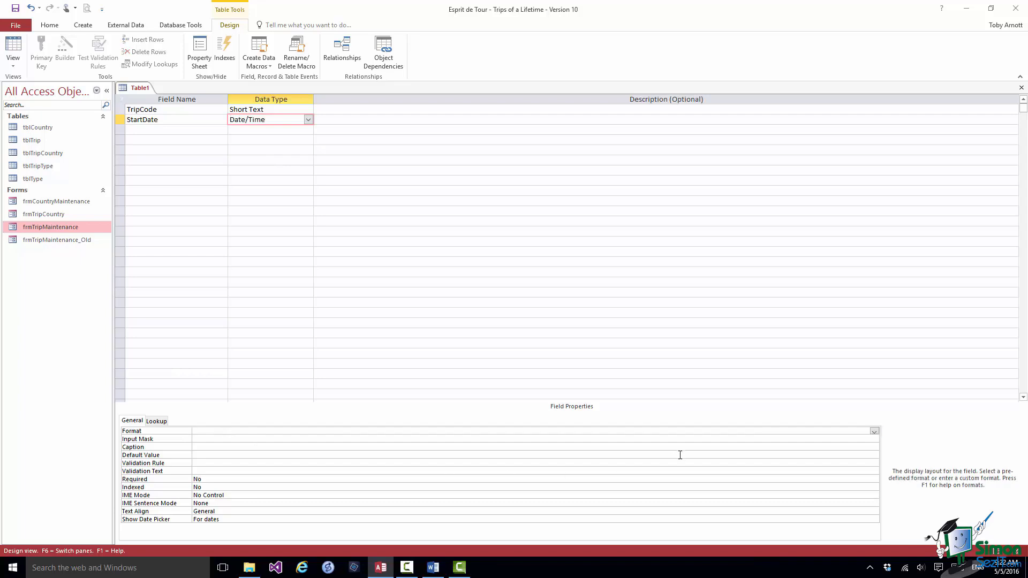
click(873, 431)
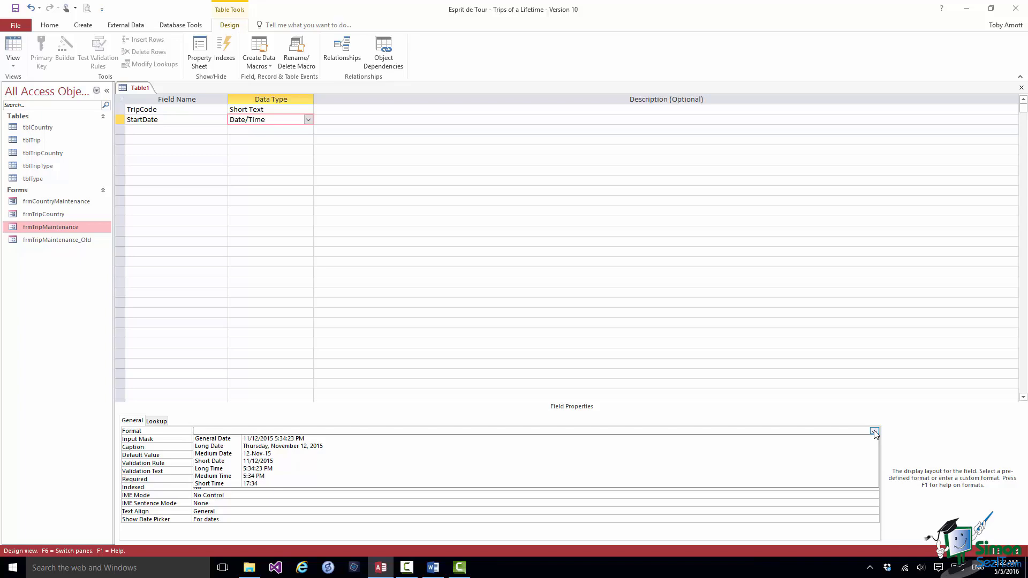
click(252, 461)
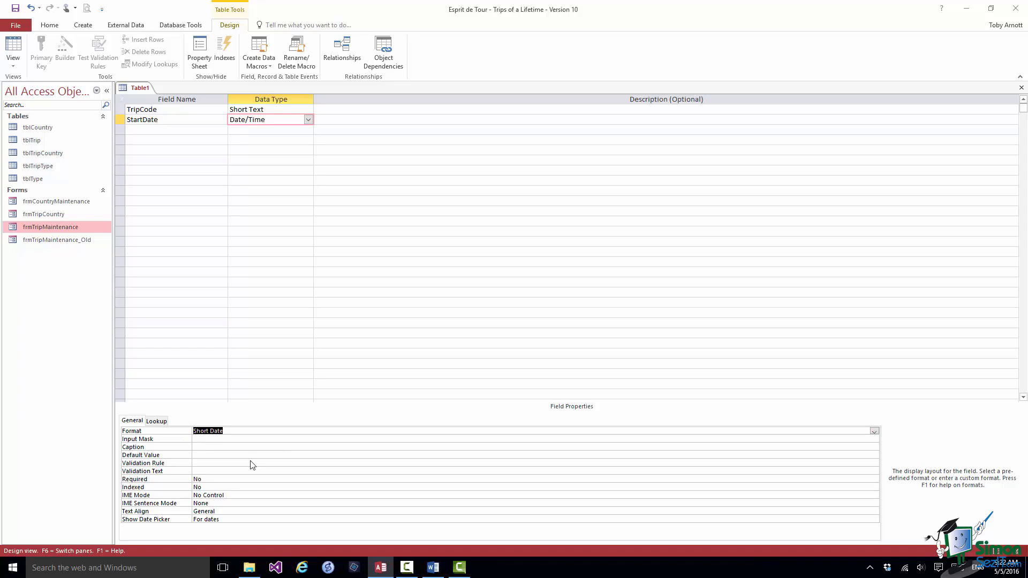
Step: Set the StartDate field's Required property to Yes and Indexed to Yes (Duplicates OK)
click(597, 473)
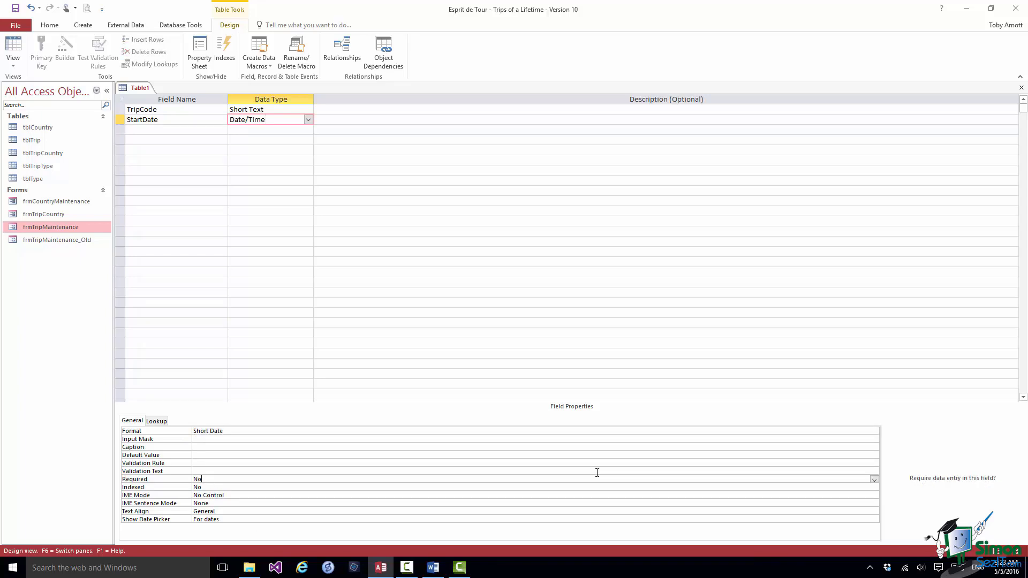
key(BackSpace)
key(BackSpace)
text(Ye)
click(207, 487)
key(BackSpace)
key(BackSpace)
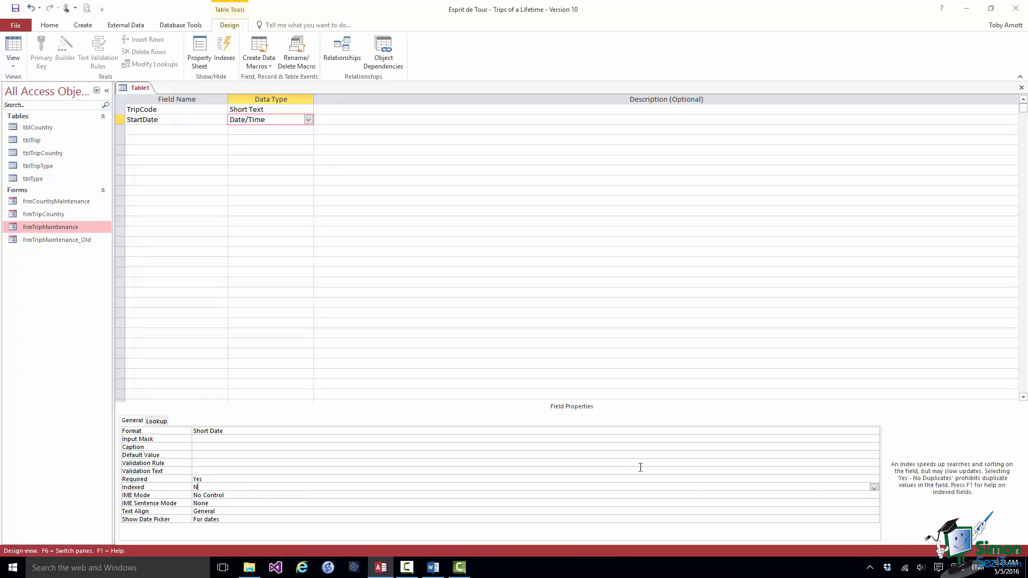
text(Yes (Duplicates OK)
Step: Add a PriceAdult field below StartDate with the Currency data type and the description "Adult price"
click(135, 131)
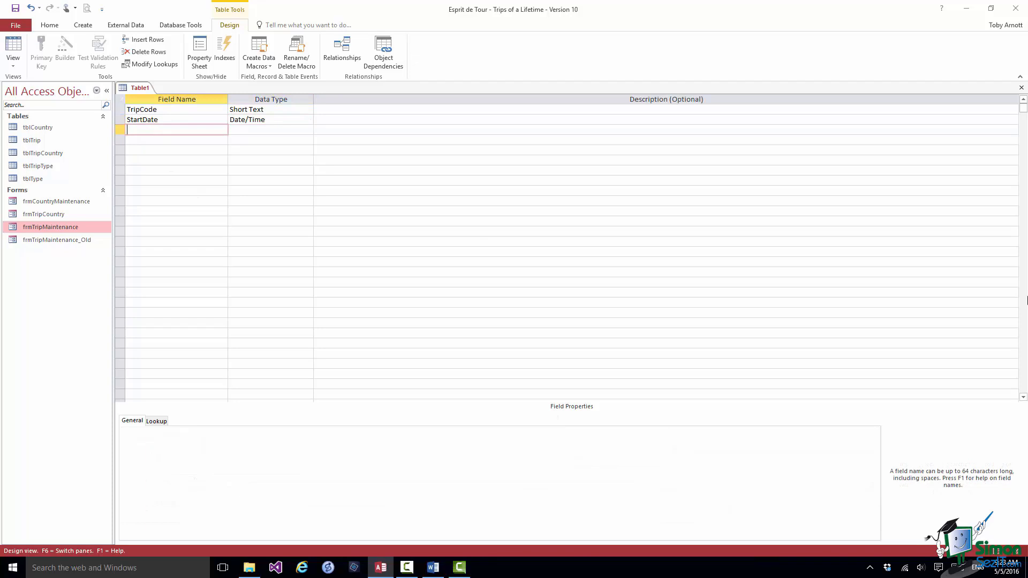
text(PriceAdult)
click(249, 130)
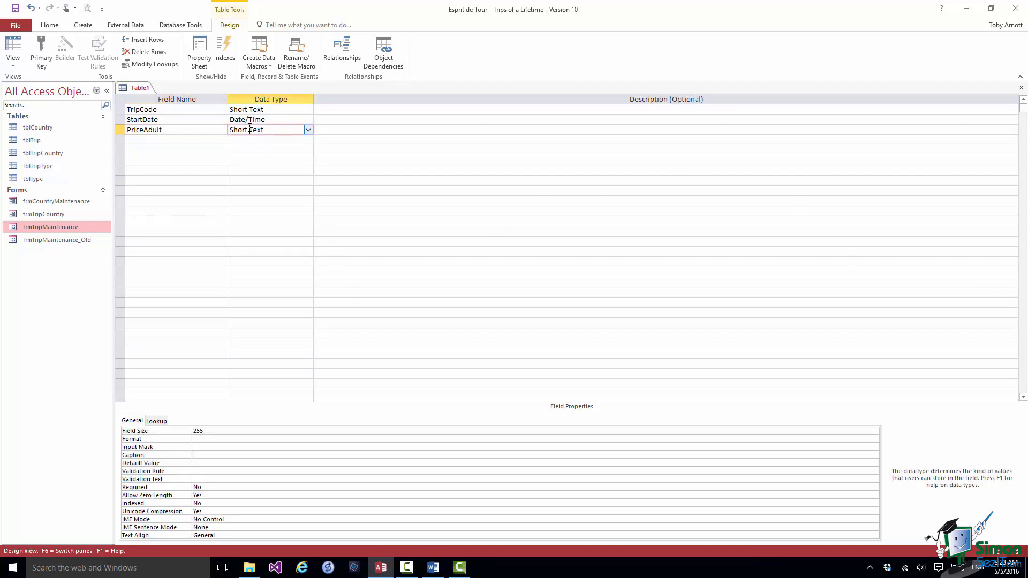
click(308, 130)
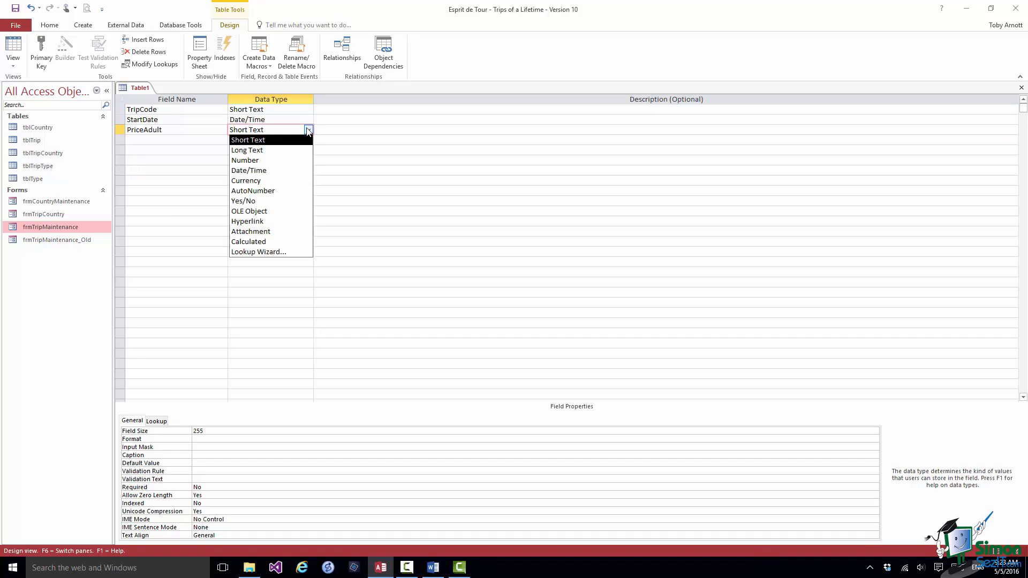
click(266, 182)
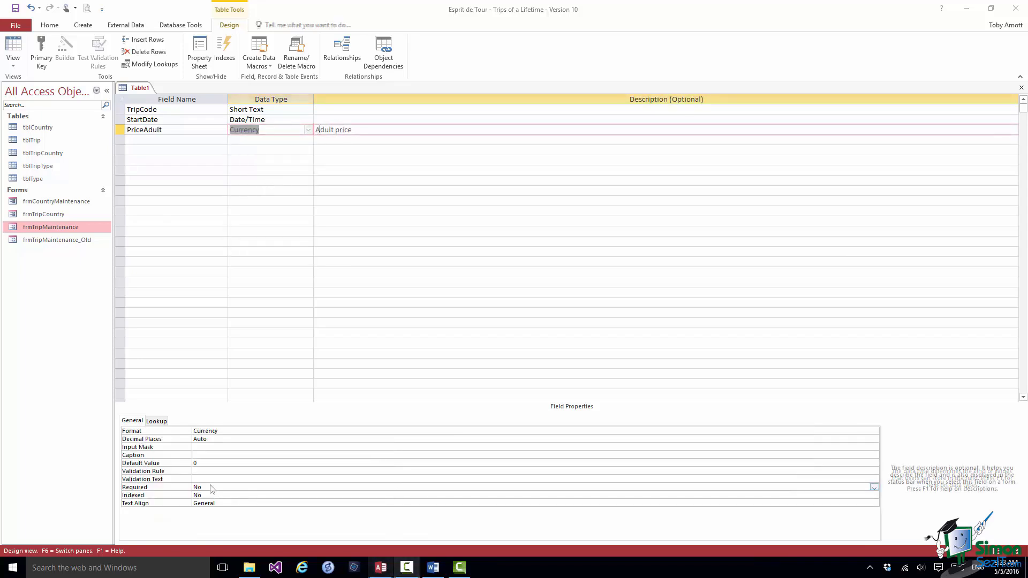
Step: Set PriceAdult's Required property to Yes and Indexed to Yes (Duplicates OK)
click(213, 487)
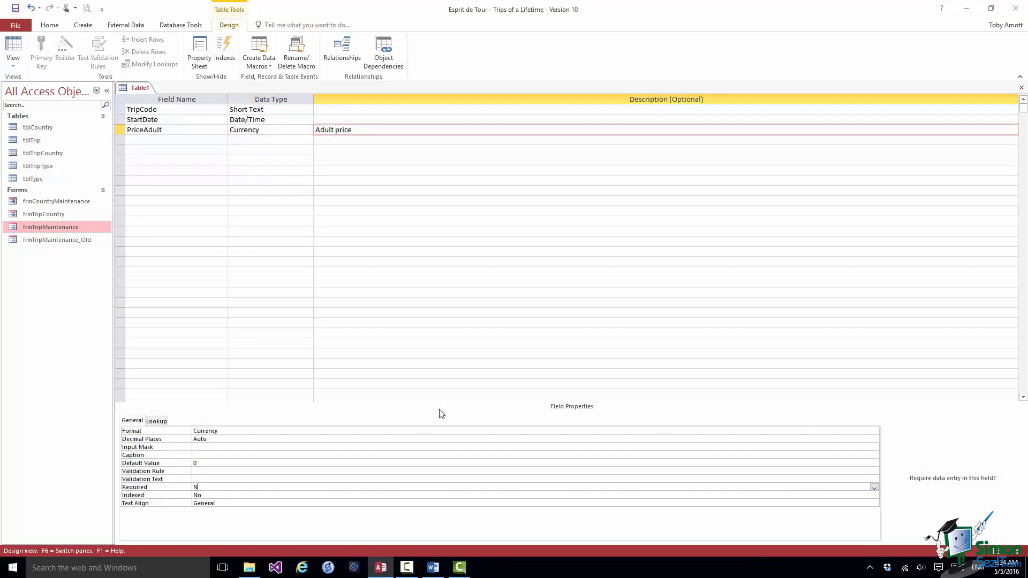
key(BackSpace)
text(Yes)
click(211, 496)
key(BackSpace)
key(BackSpace)
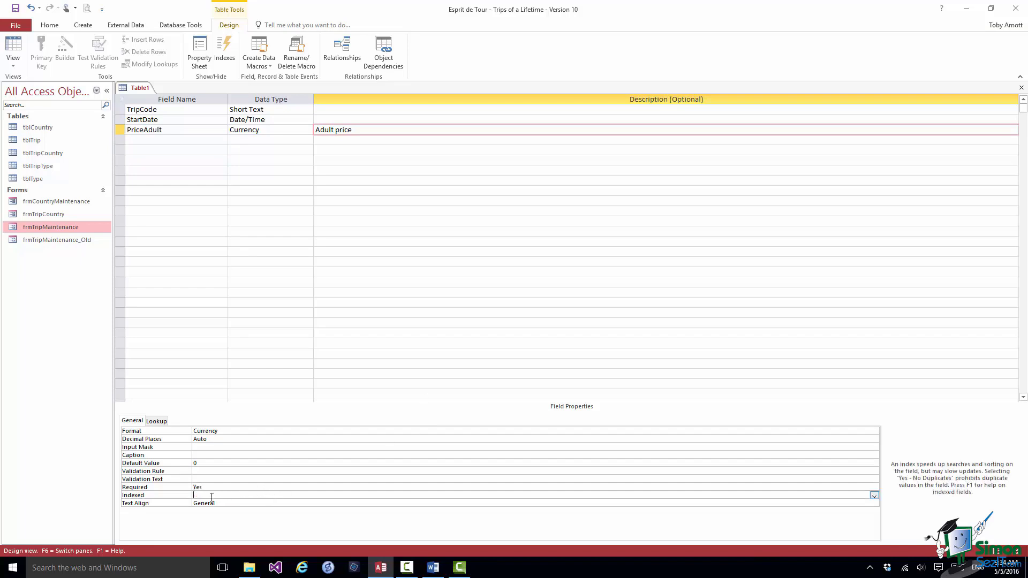
text(Yes (Duplicates OK)
Step: Add a Currency field PriceChild described "Child price, 0 denotes adults only trip", with Required set to Yes and Indexed to Yes (Duplicates OK)
click(140, 142)
text(Price)
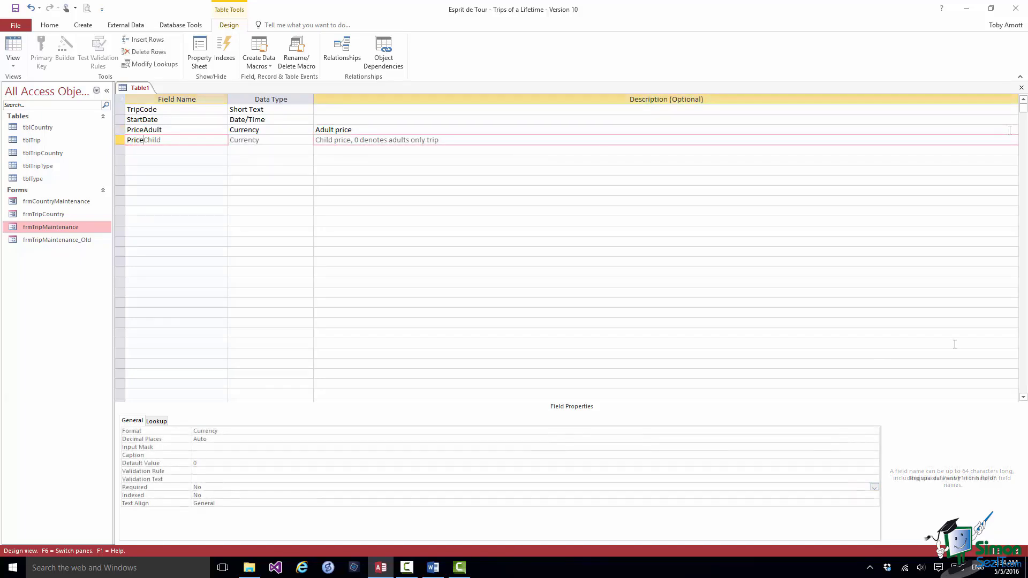
key(BackSpace)
key(BackSpace)
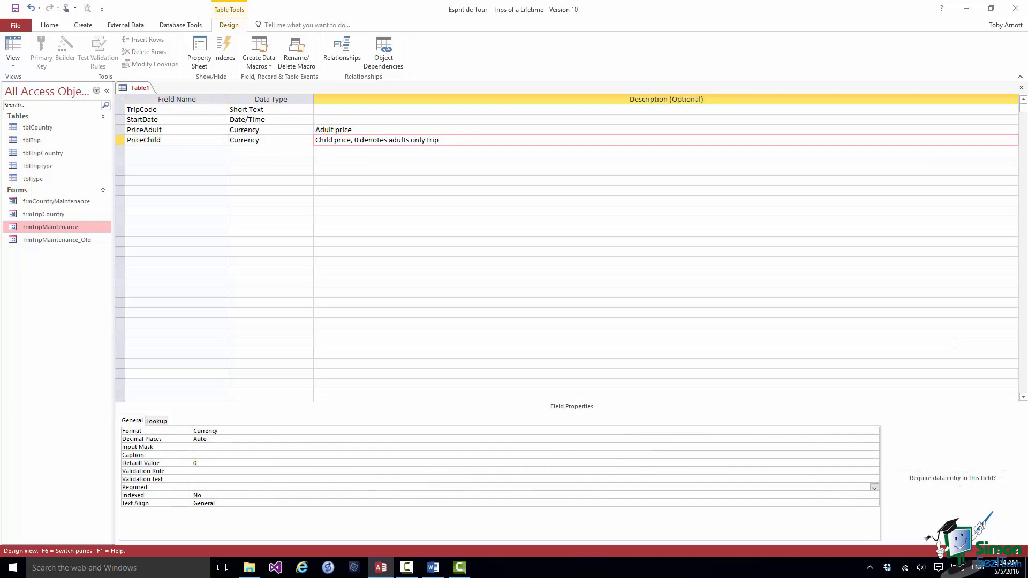
text(Yes)
click(217, 495)
key(BackSpace)
key(BackSpace)
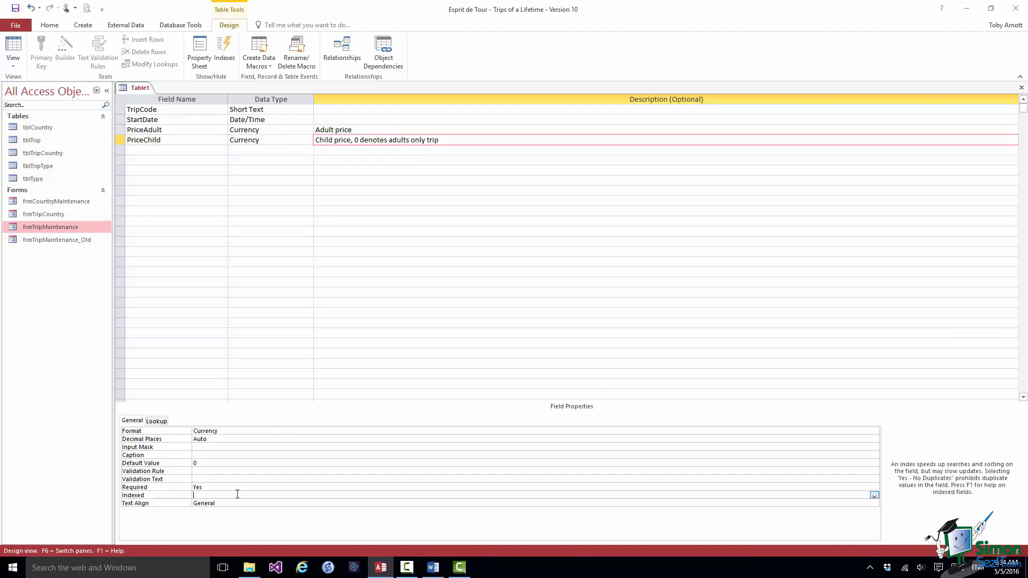
text(Yes (Duplicates OK)
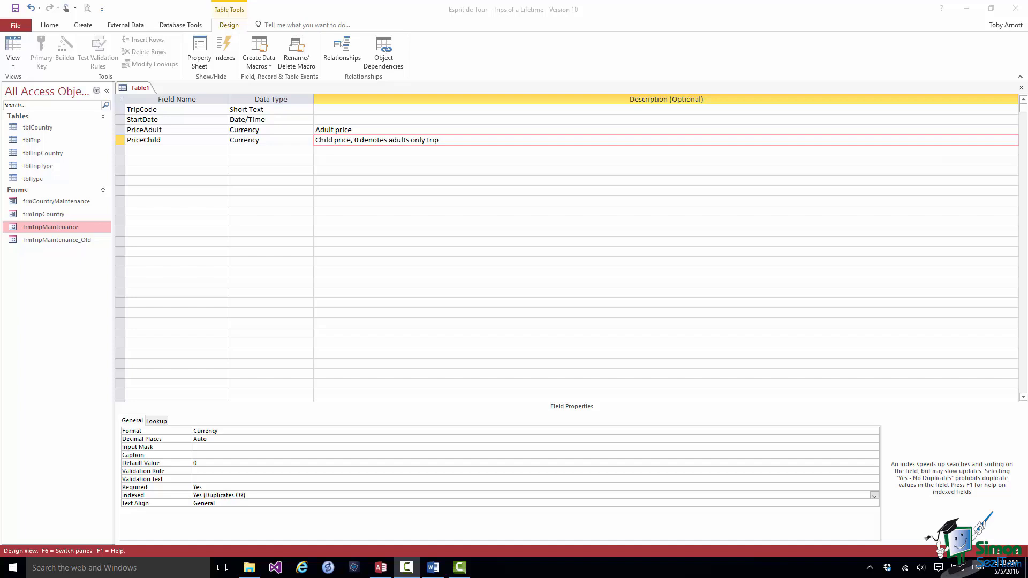
Step: Make TripCode and StartDate together the table's composite primary key
click(120, 110)
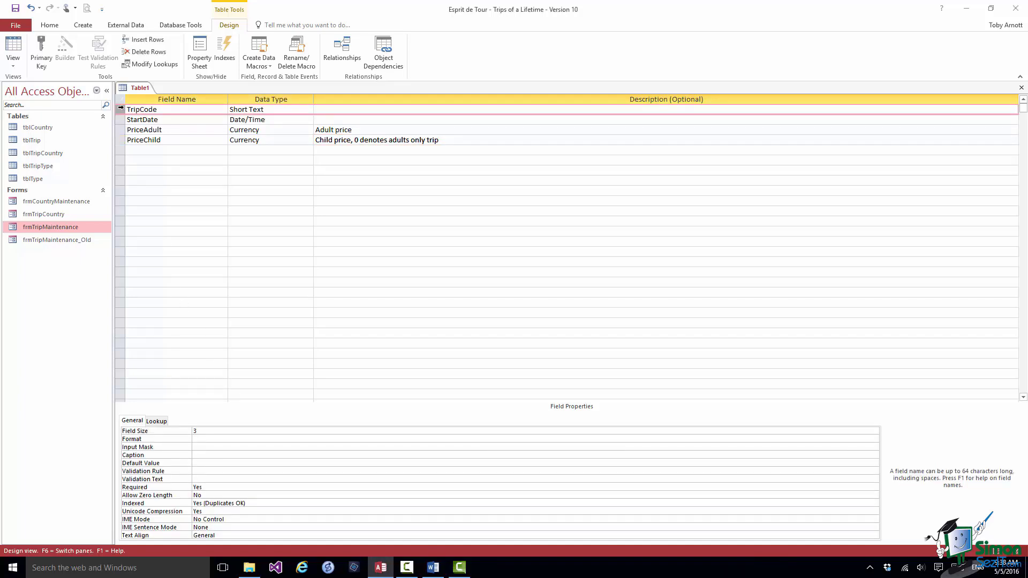
click(119, 120)
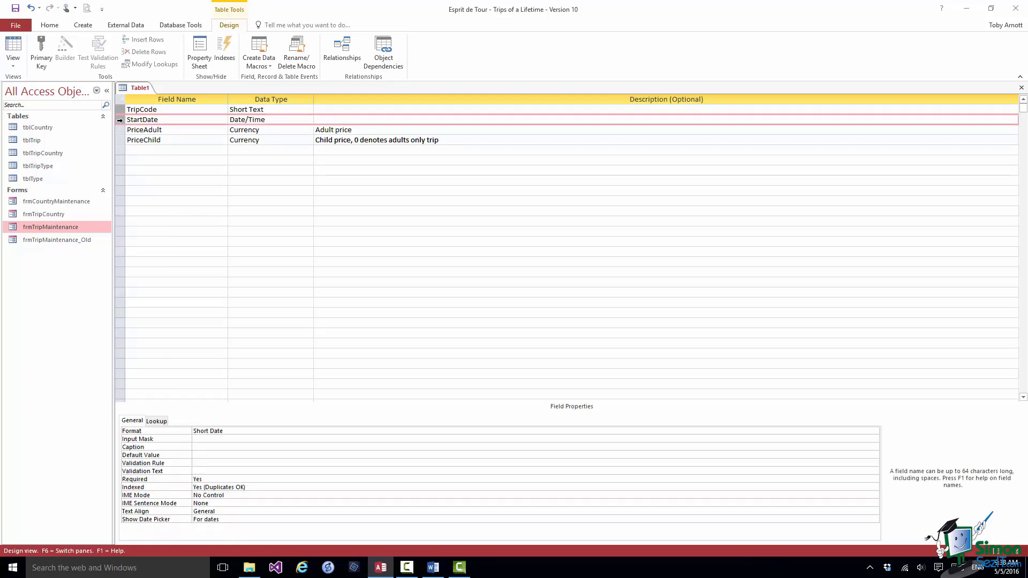
click(42, 51)
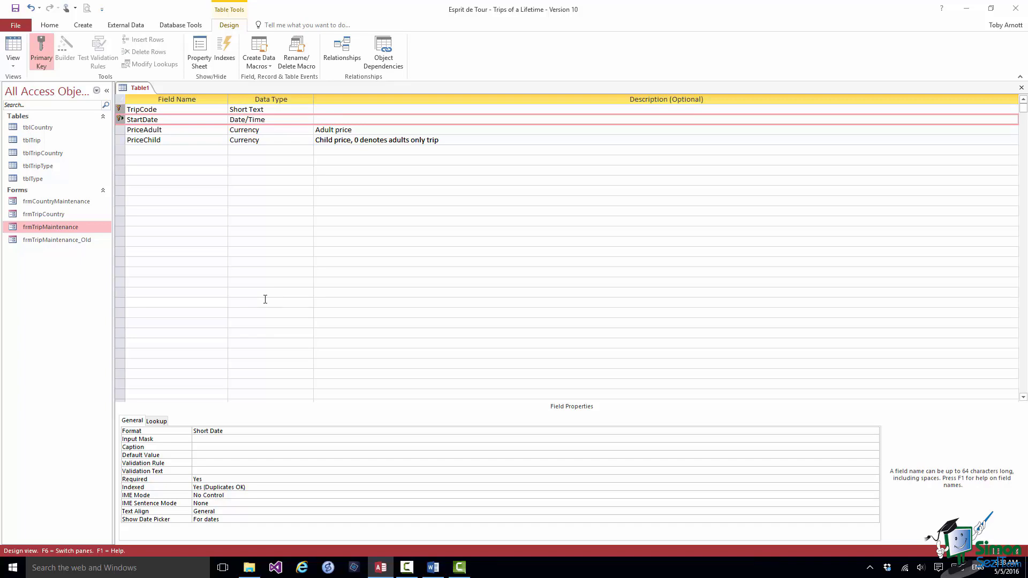
Step: Describe TripCode as "Code for the Trip of which this Tour is a specific instance" and StartDate as "Start Date of this Tour"
click(526, 109)
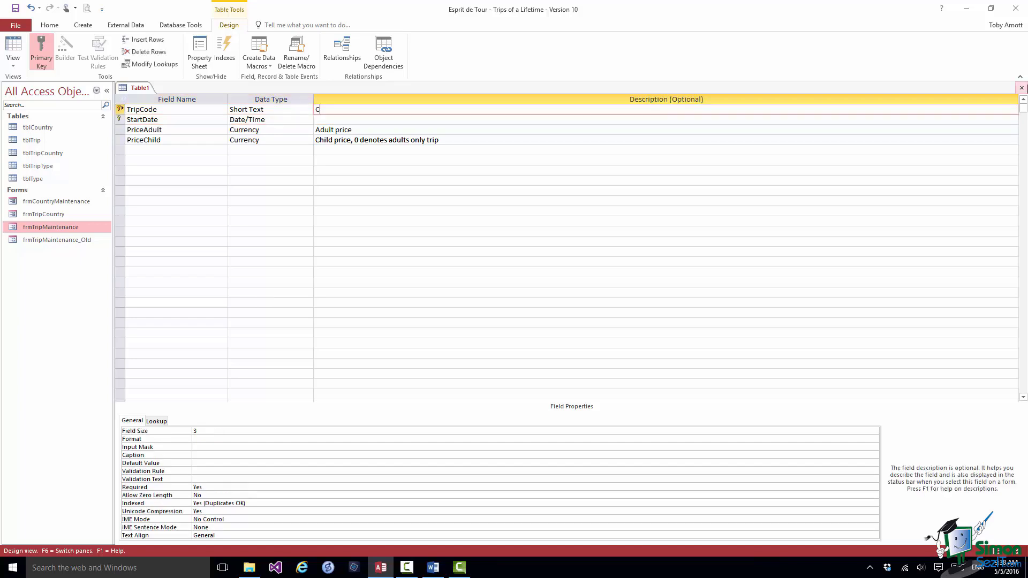
text(Code for the Trip of which this Tour is a specific instance)
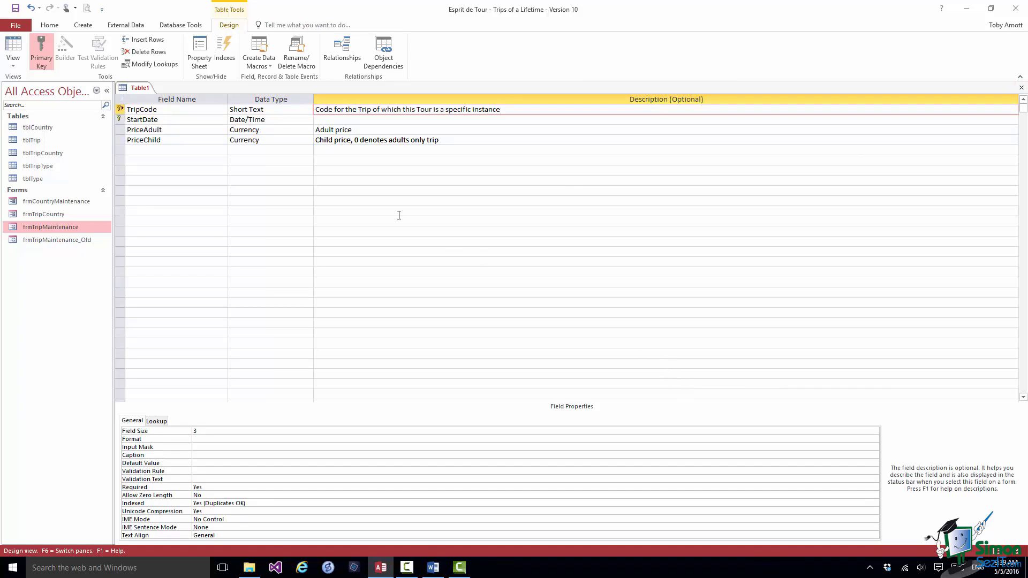
key(Down)
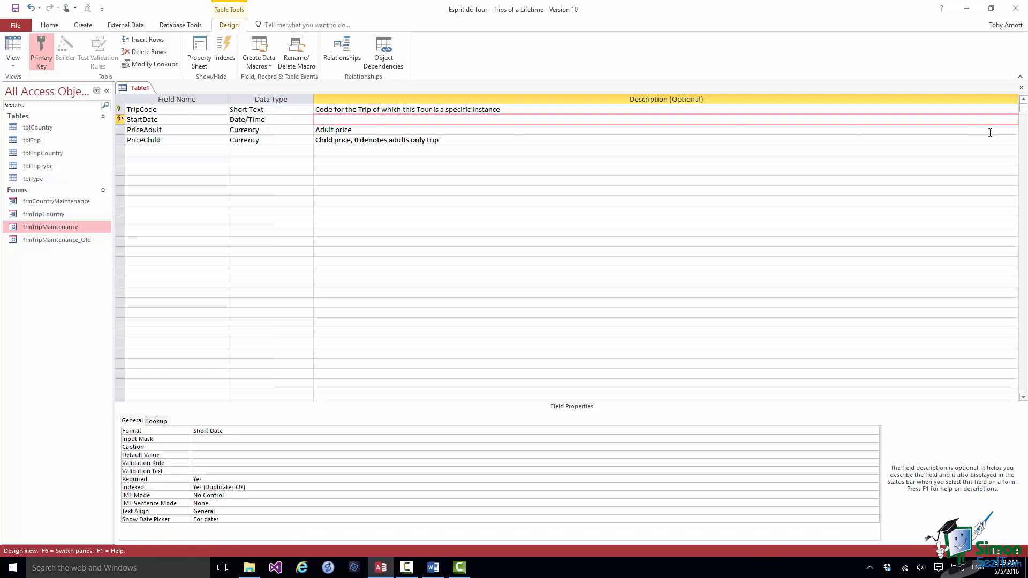
text(Start Date of this Tour)
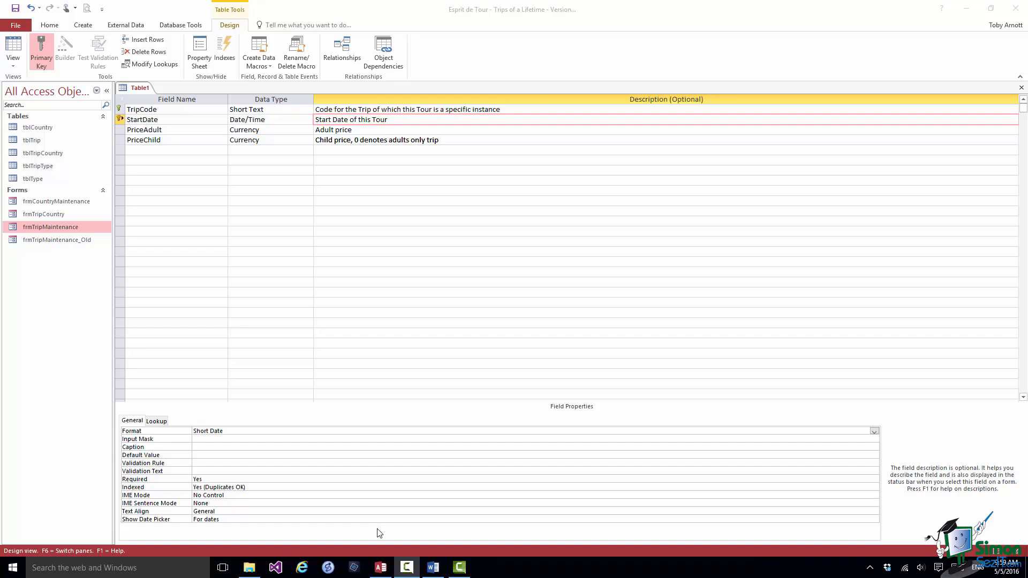
Step: Validate PriceAdult as >0 with the text "Adult Price must be positive" and PriceChild as >=0 with "Child Price cannot be negative"
click(198, 130)
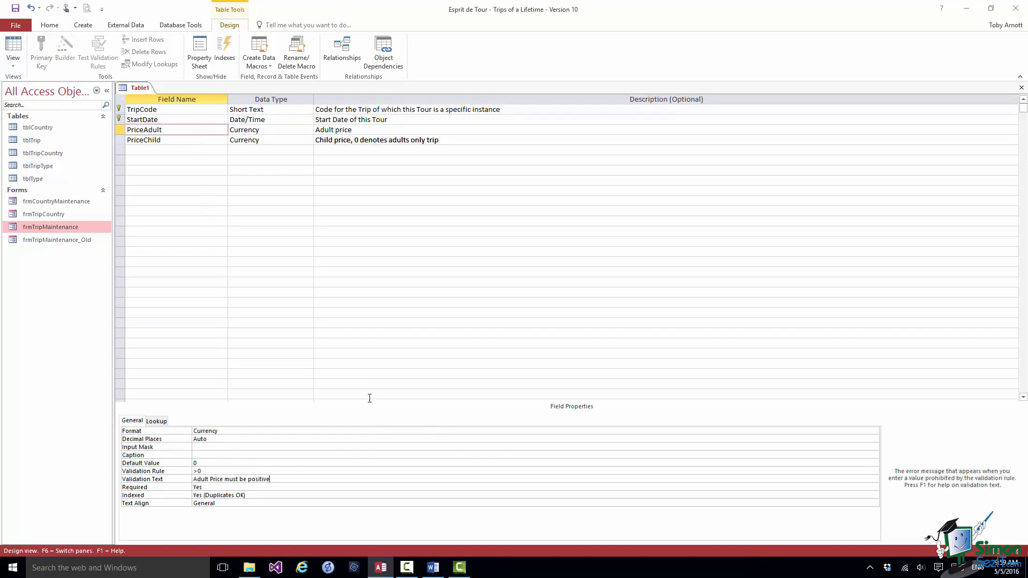
click(178, 142)
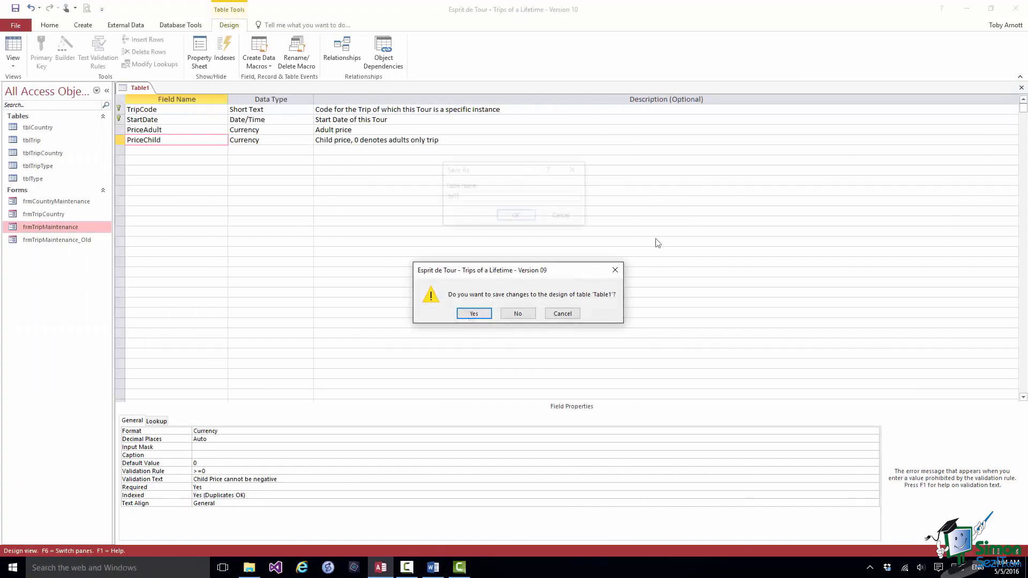
Step: Close the table design and save the new table as tblTour
click(473, 313)
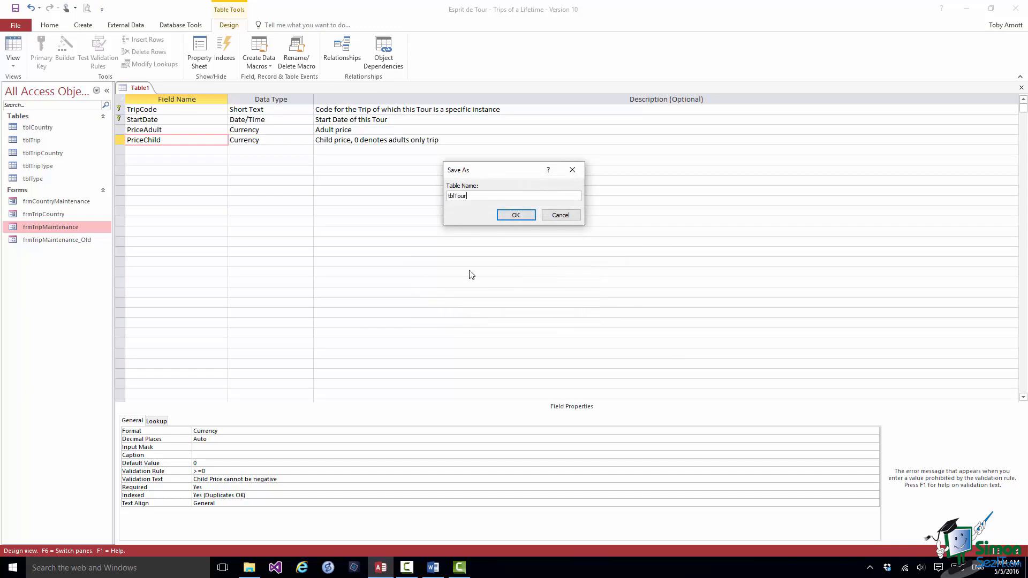
click(516, 215)
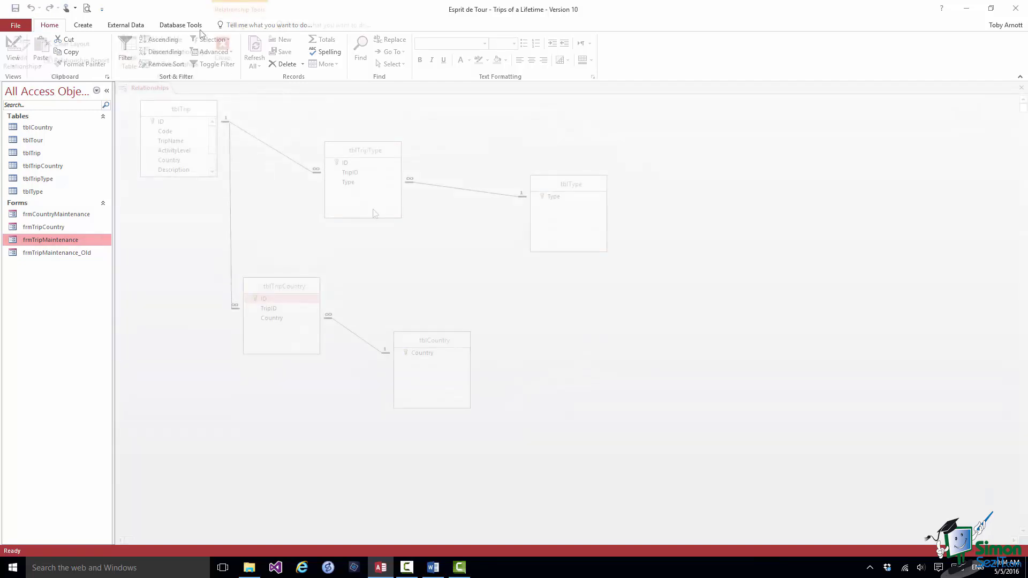
Step: Add the tblTour table to the database's Relationships diagram
right_click(640, 326)
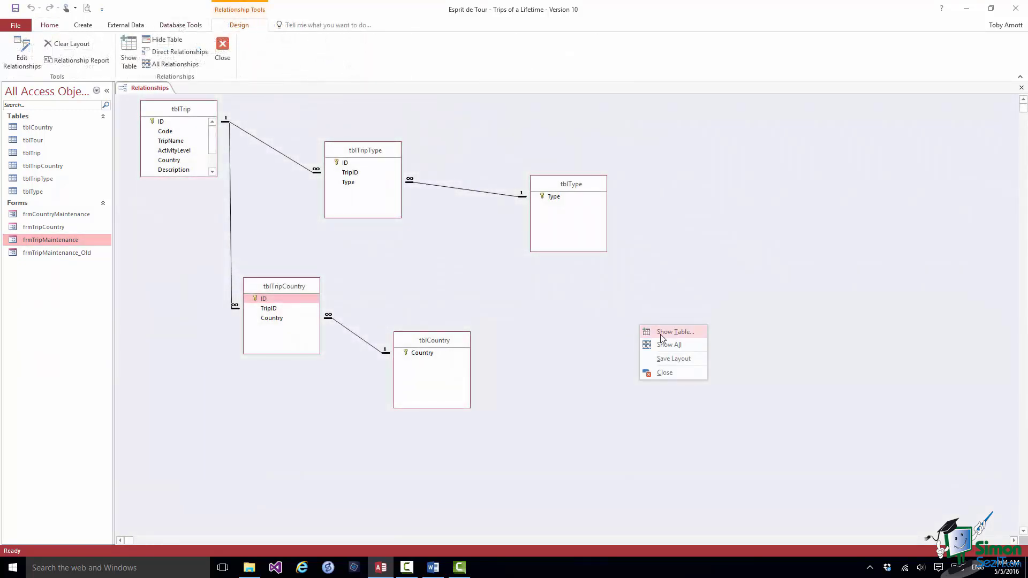
click(664, 333)
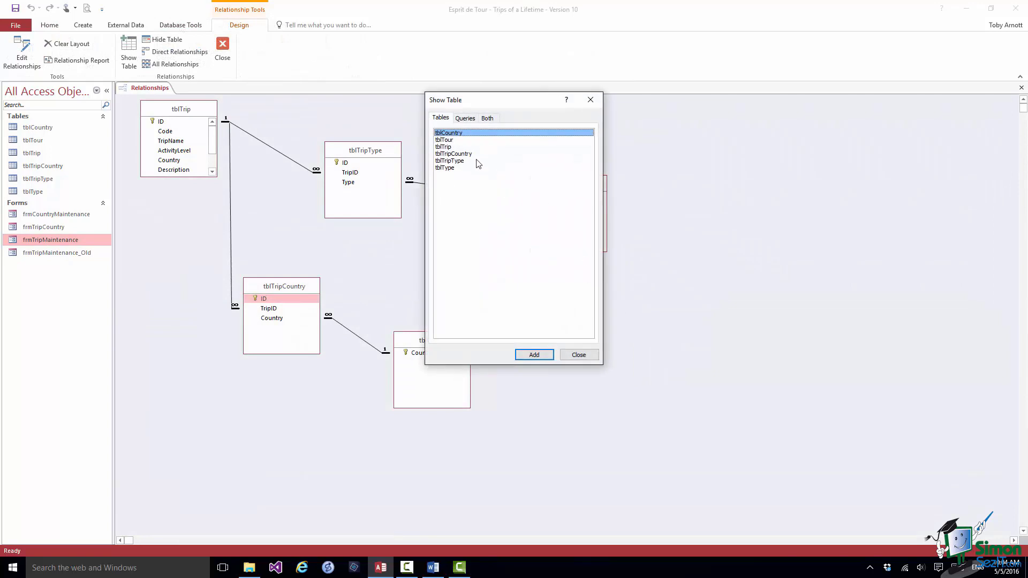
click(449, 140)
click(537, 355)
click(579, 355)
Step: Rearrange the Relationships diagram, shifting the trip type and country tables away from tblTrip and placing tblTour below tblTrip
drag(364, 156, 409, 126)
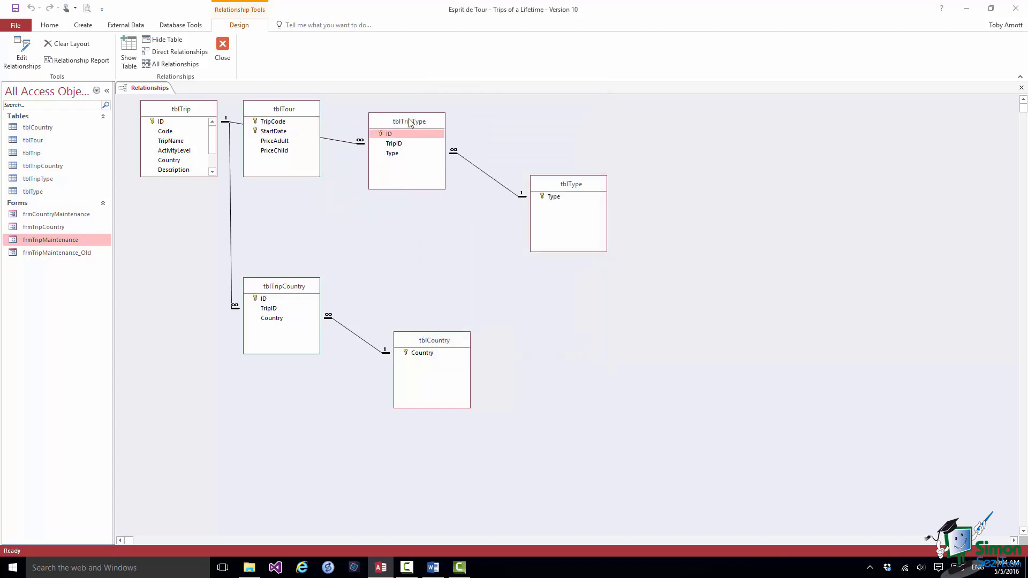
drag(586, 187, 610, 141)
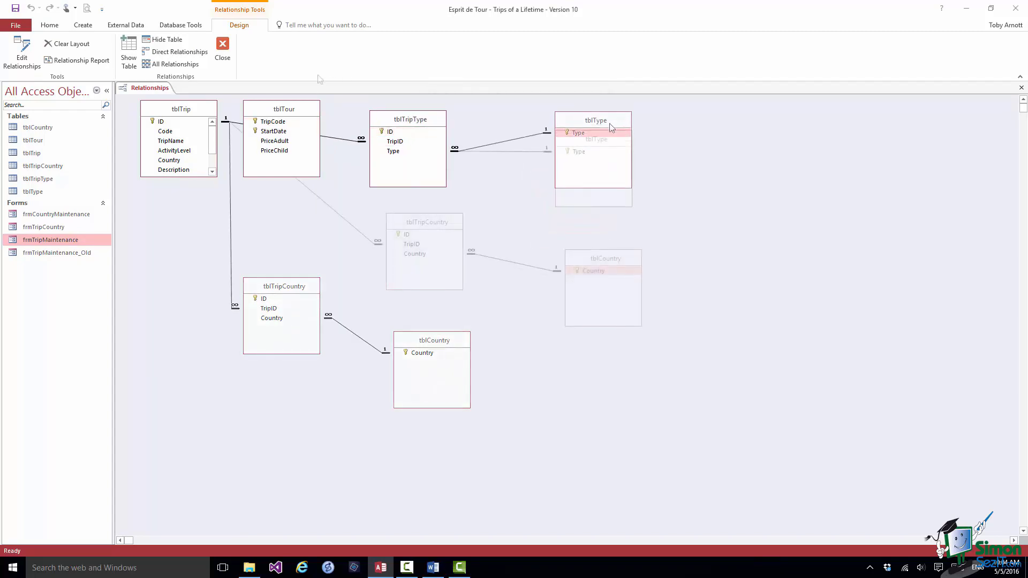
drag(256, 224, 245, 246)
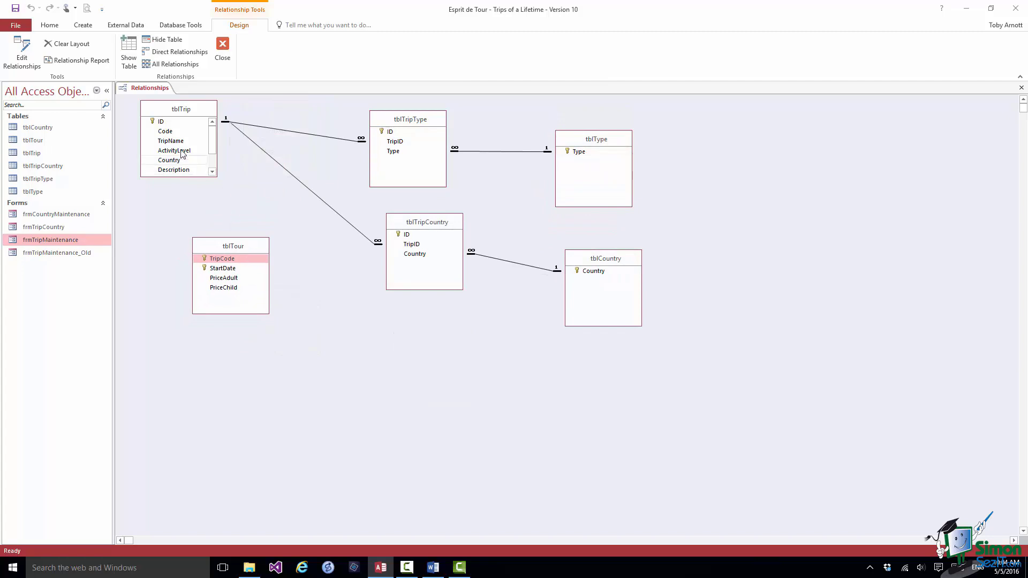
Step: Relate tblTrip's Code field to tblTour's TripCode field with referential integrity enforced
click(166, 132)
drag(166, 132, 220, 262)
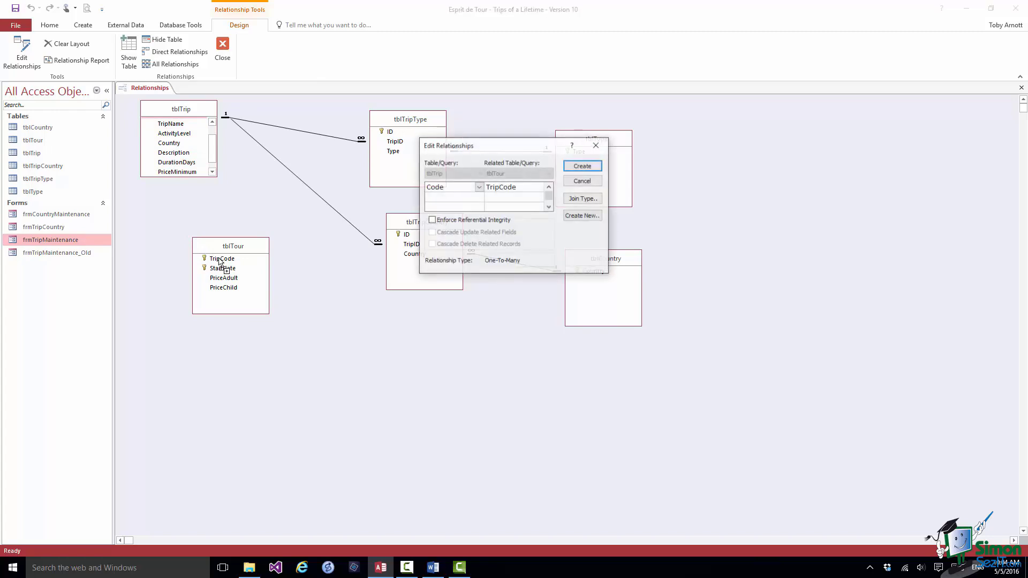
click(432, 220)
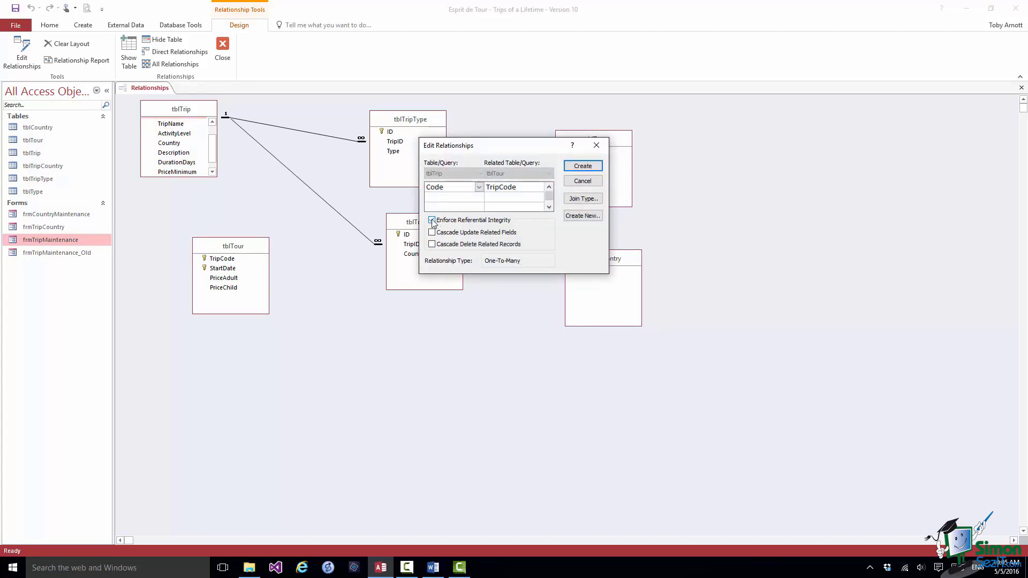
click(582, 166)
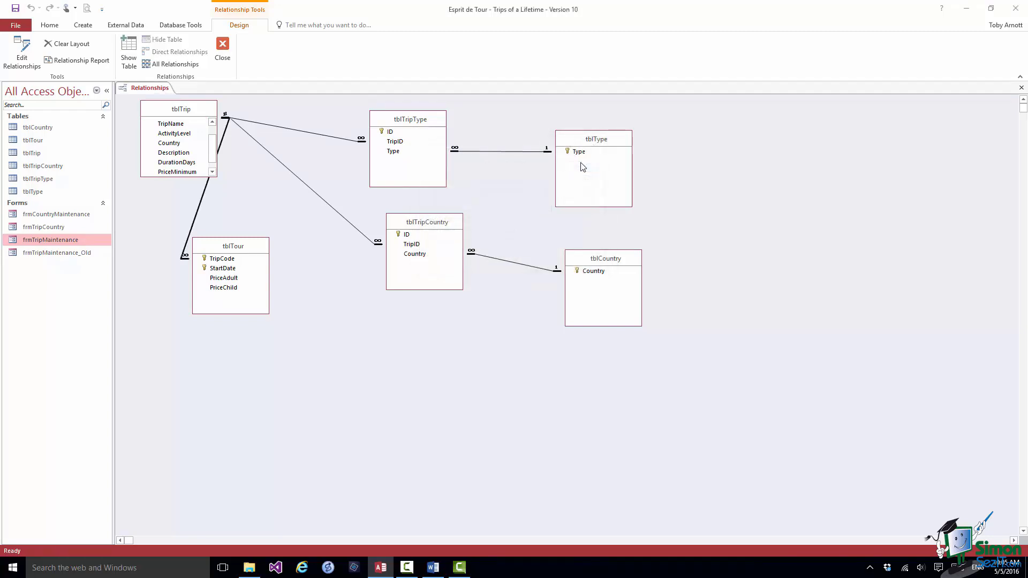
Step: Move tblTour to the free space below tblTripCountry and close the Relationships diagram, saving its layout
drag(254, 244, 377, 327)
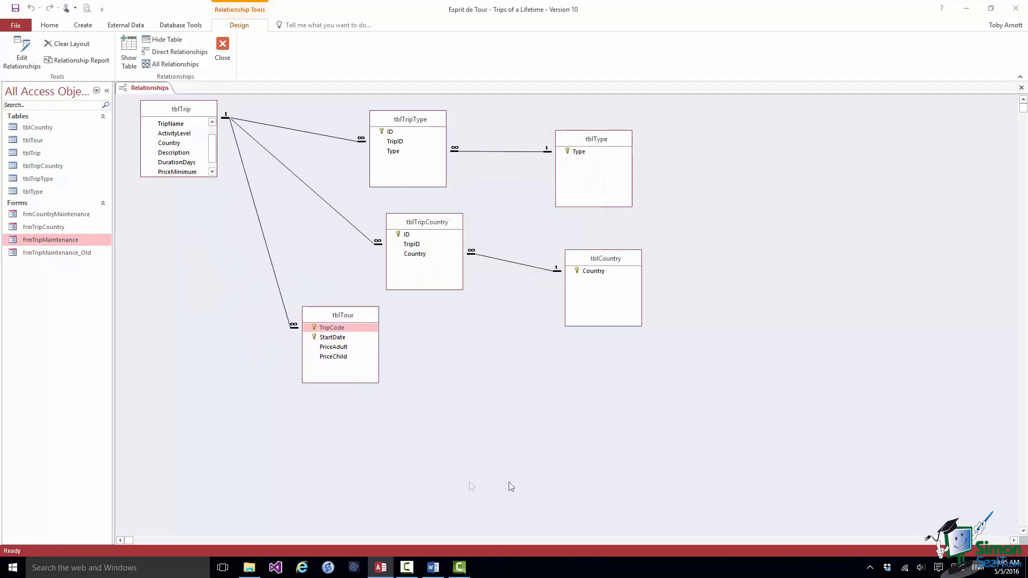
click(223, 47)
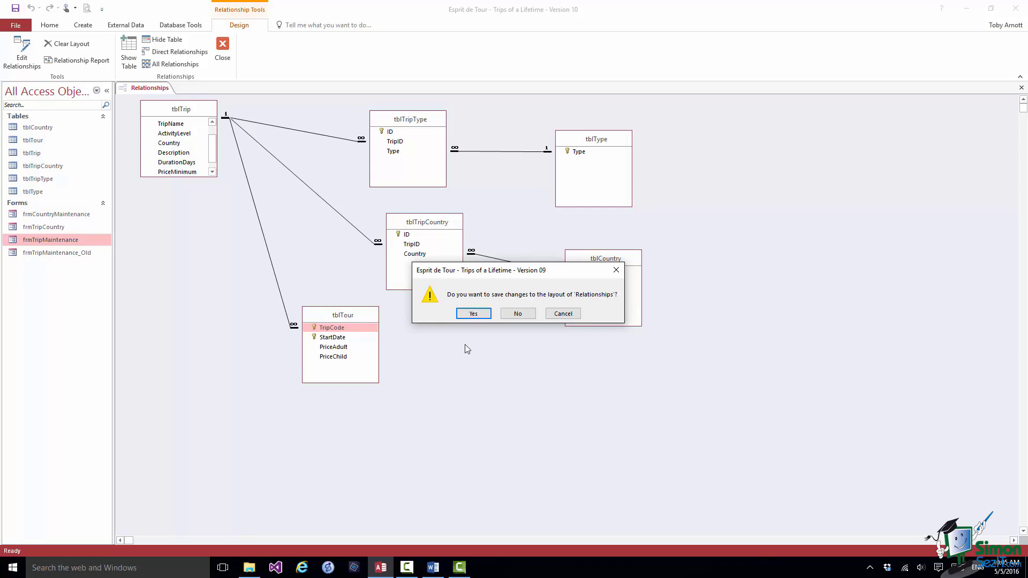
click(473, 314)
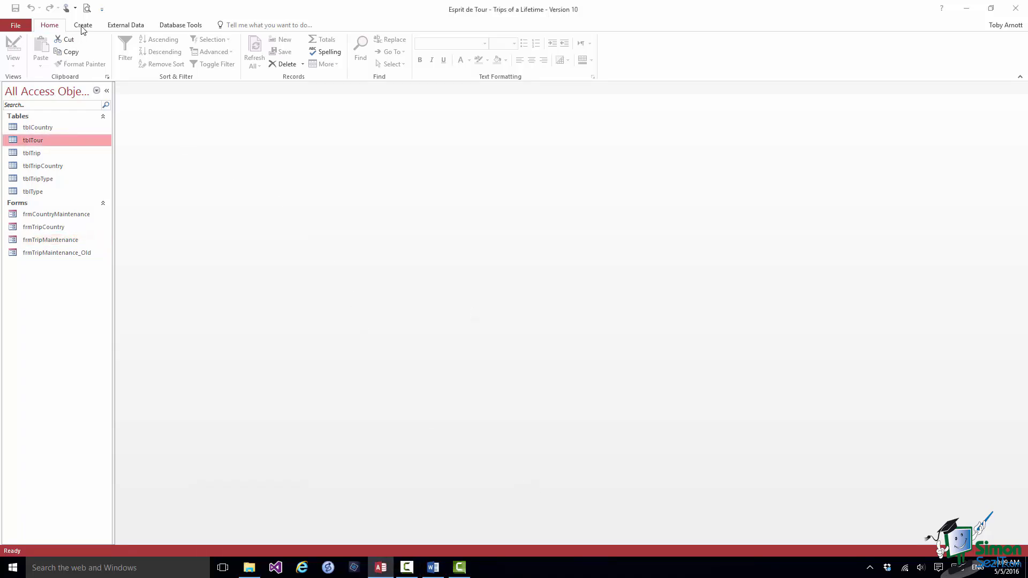
Step: Create a blank form in Design view and set its record source to tblTour
click(81, 28)
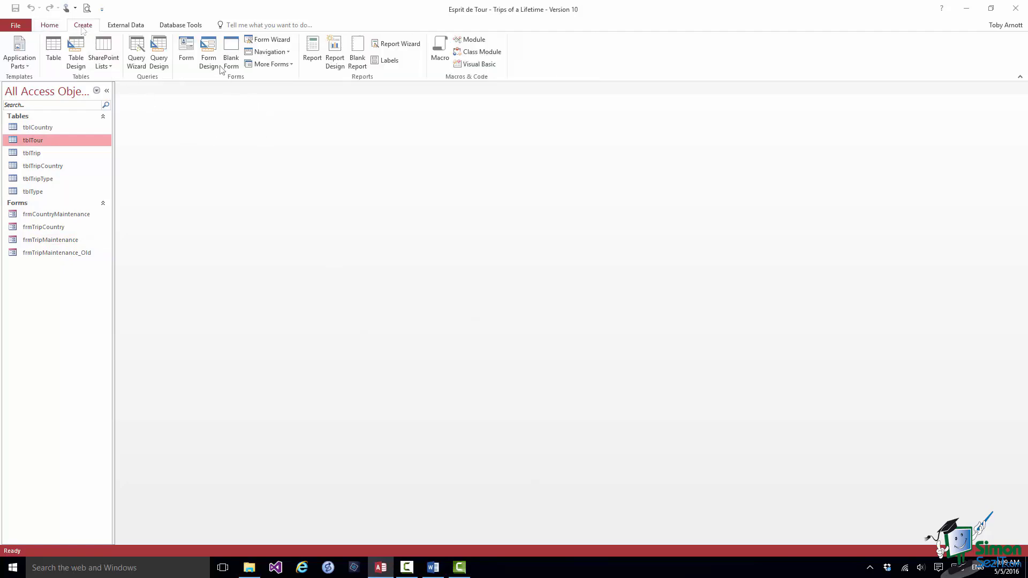
click(210, 52)
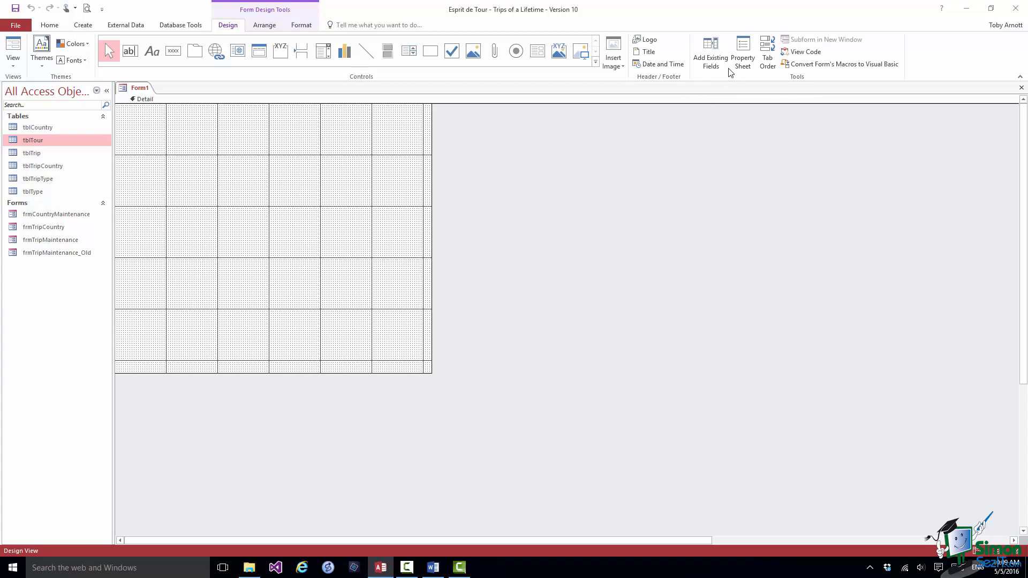
click(746, 53)
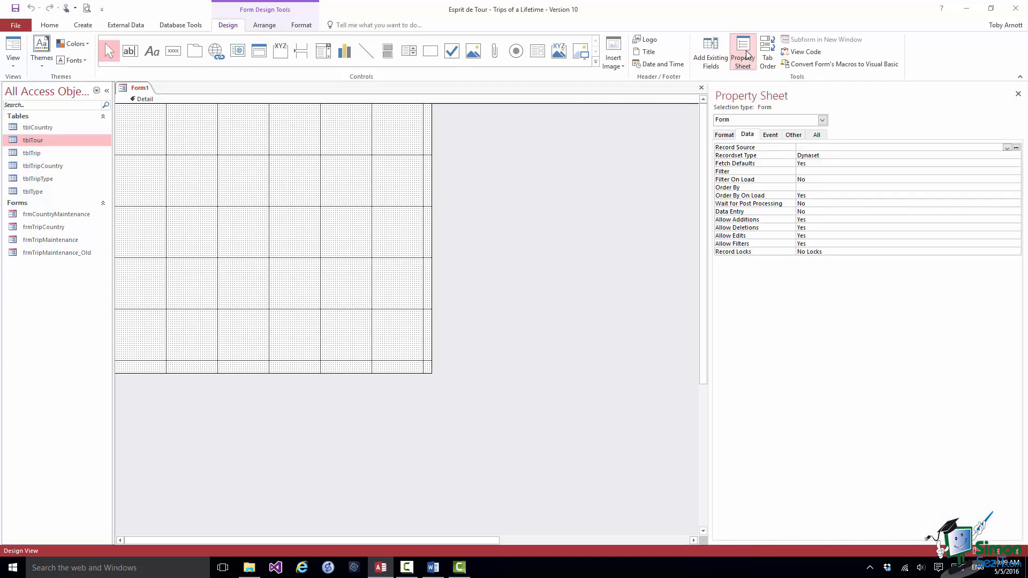
click(1006, 147)
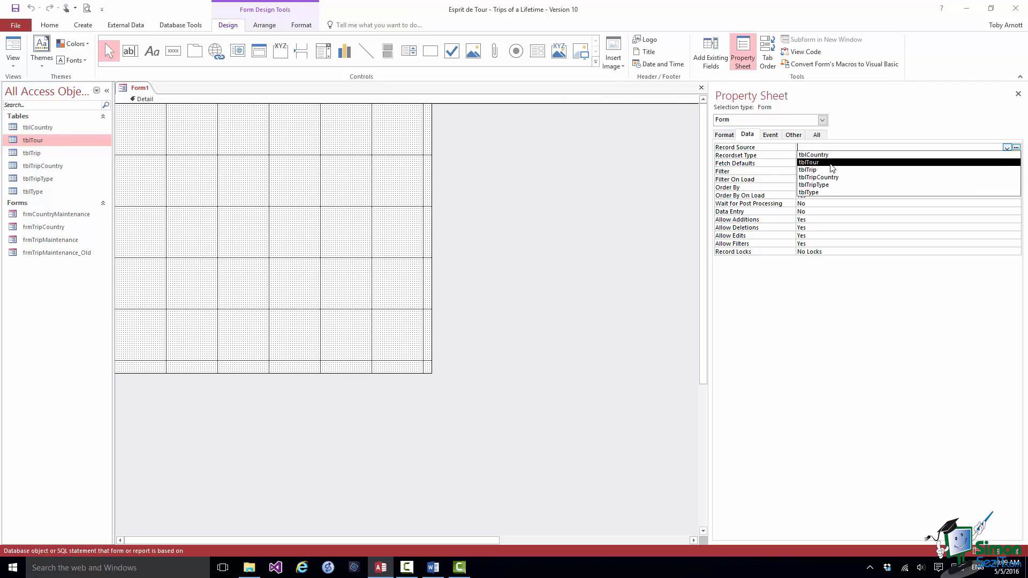
click(827, 162)
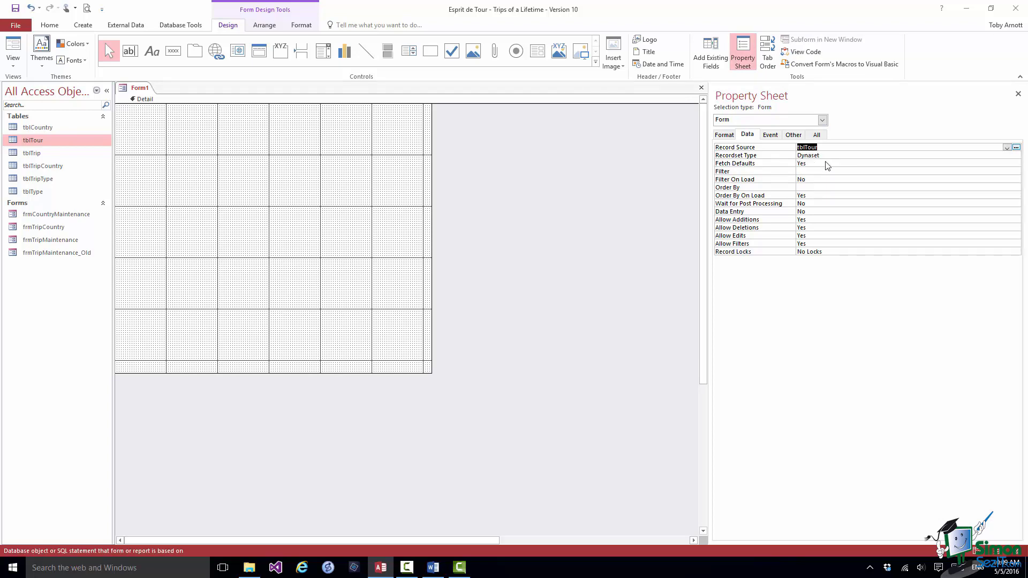
Step: Set the new form's Default View property to Continuous Forms
click(818, 135)
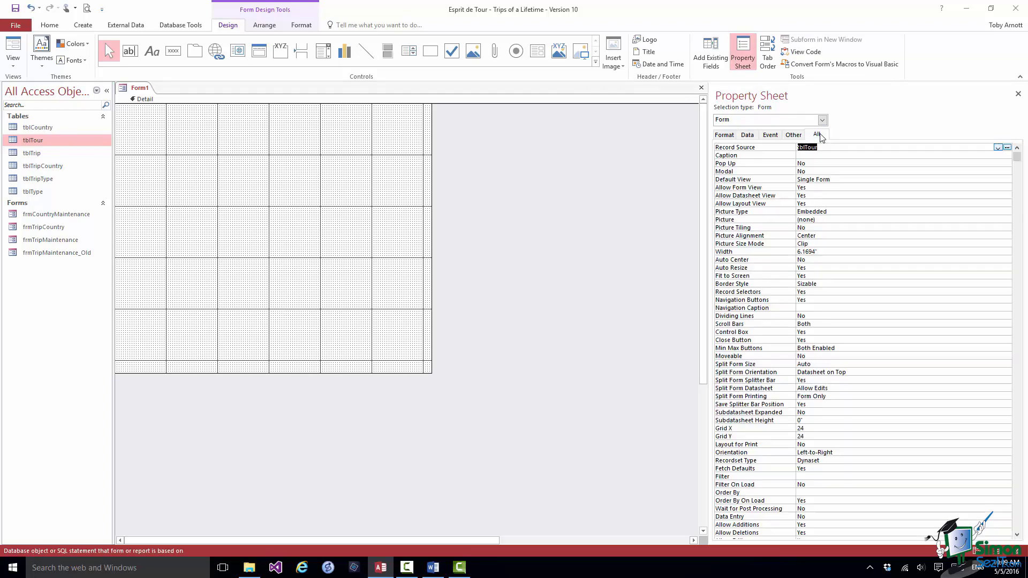
click(839, 178)
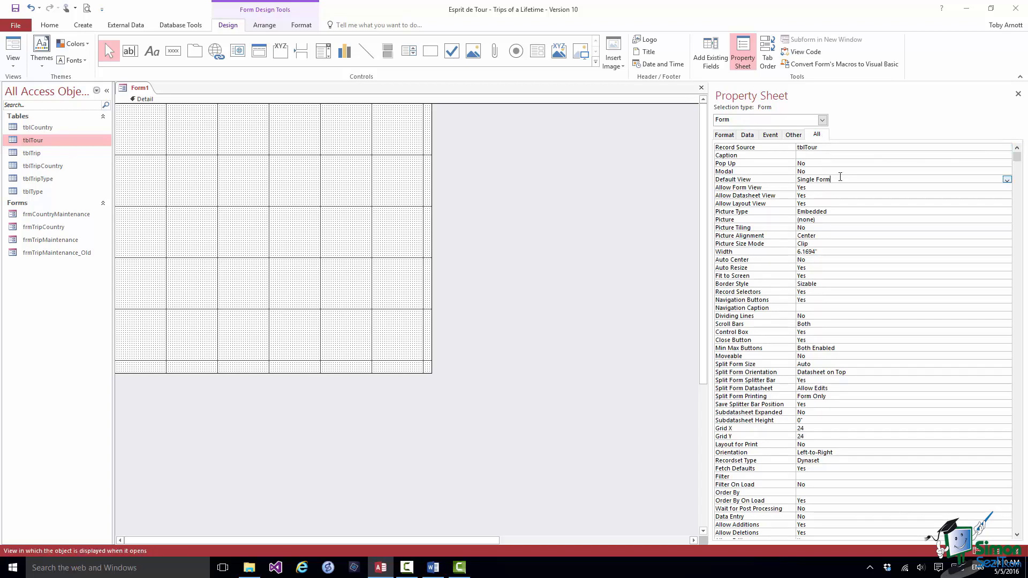
click(1006, 179)
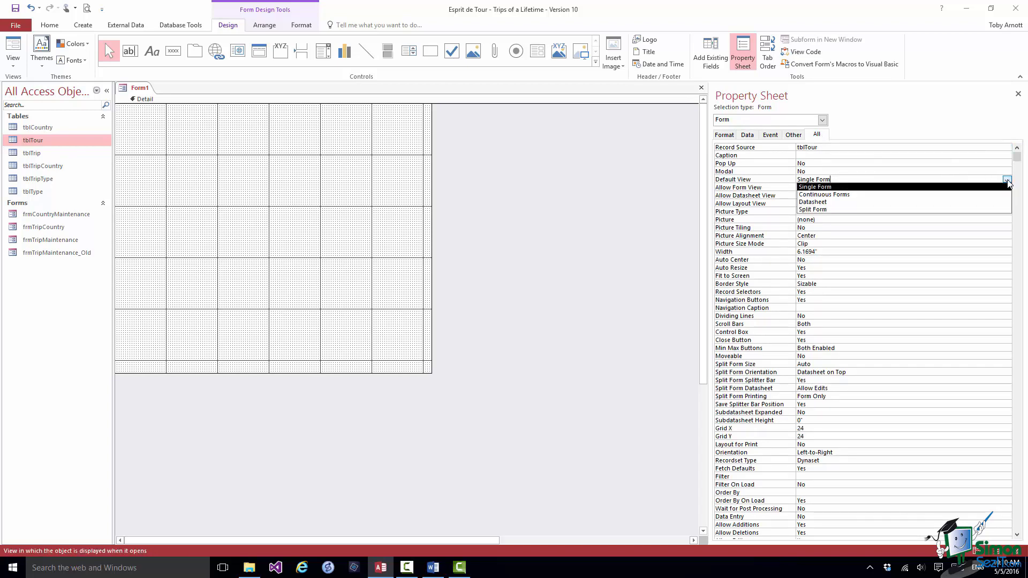
click(870, 195)
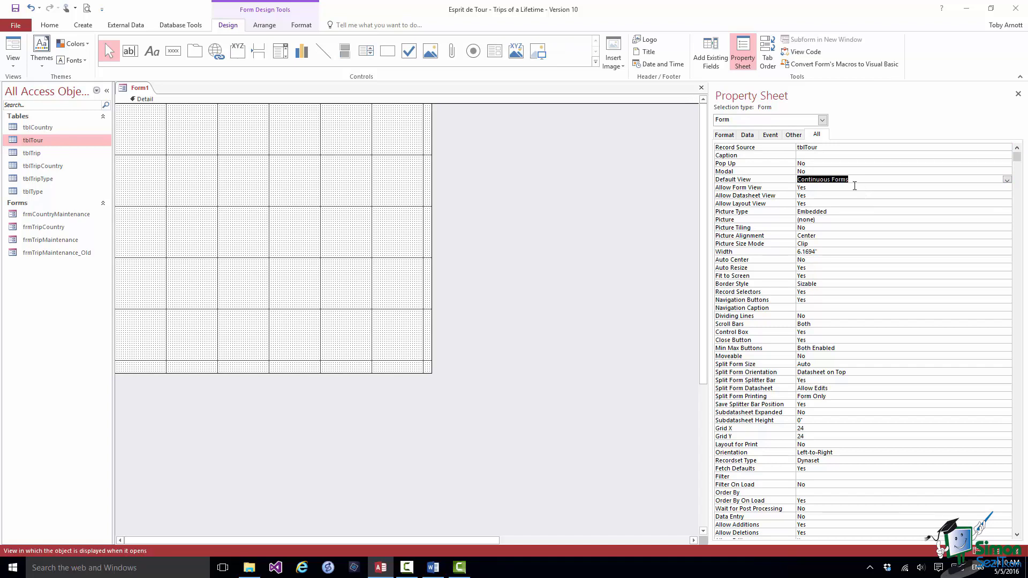
Step: Set the form's Allow Form View and Allow Layout View properties to No
click(867, 187)
click(1006, 187)
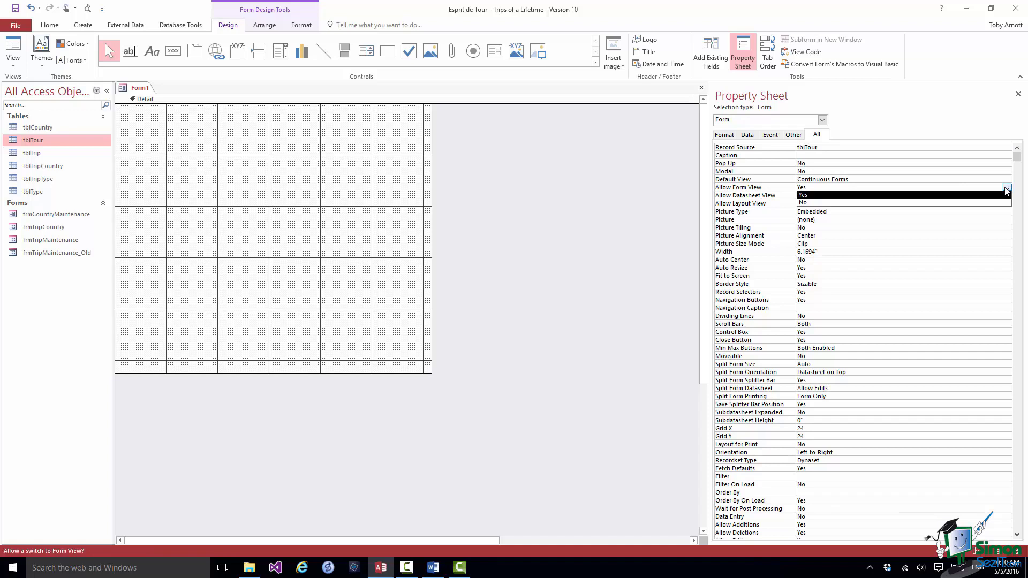
click(833, 203)
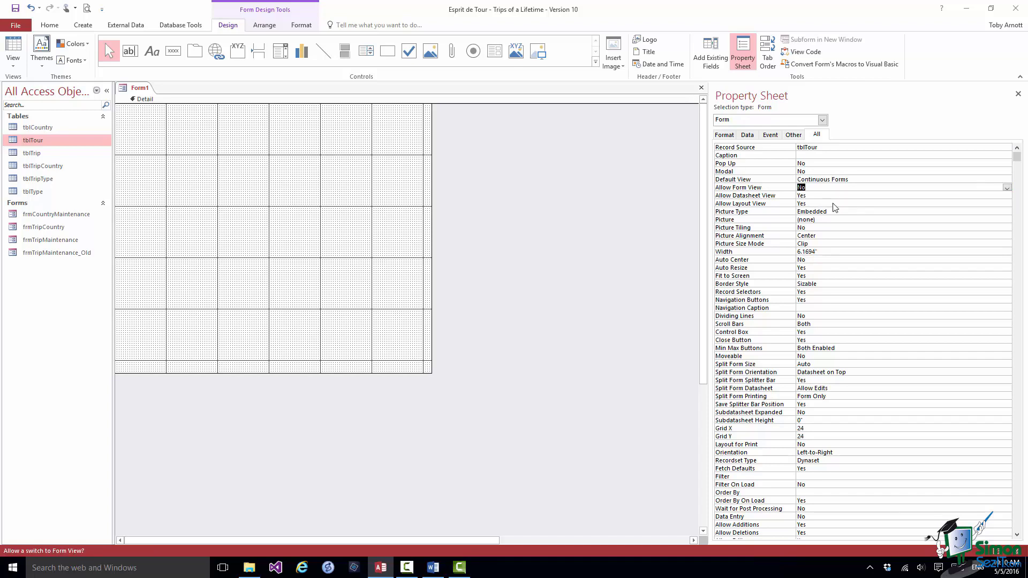
click(989, 203)
click(1007, 204)
click(828, 218)
Step: Add the StartDate, PriceAdult and PriceChild fields from tblTour to the form's Detail section
click(709, 60)
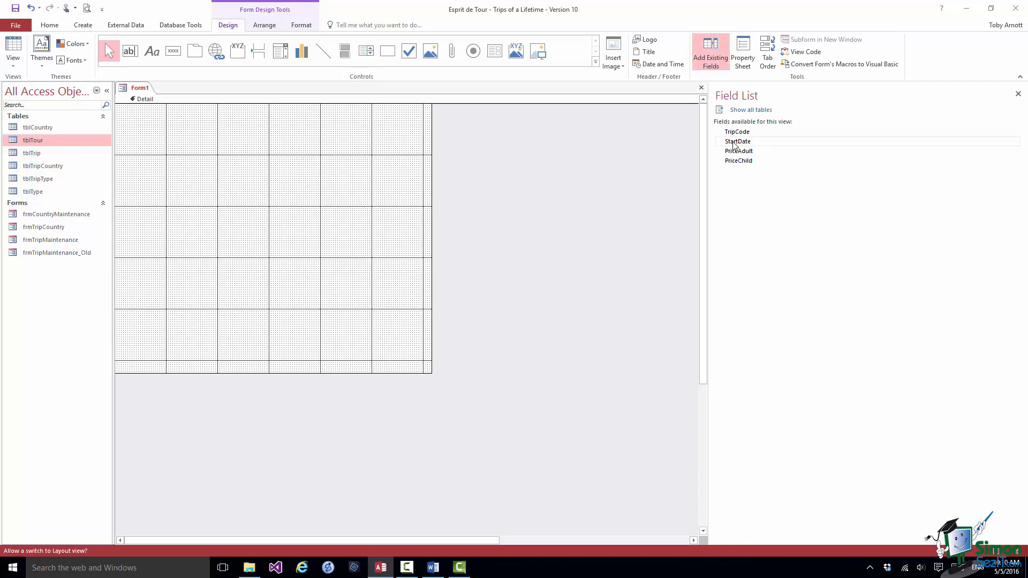
click(732, 144)
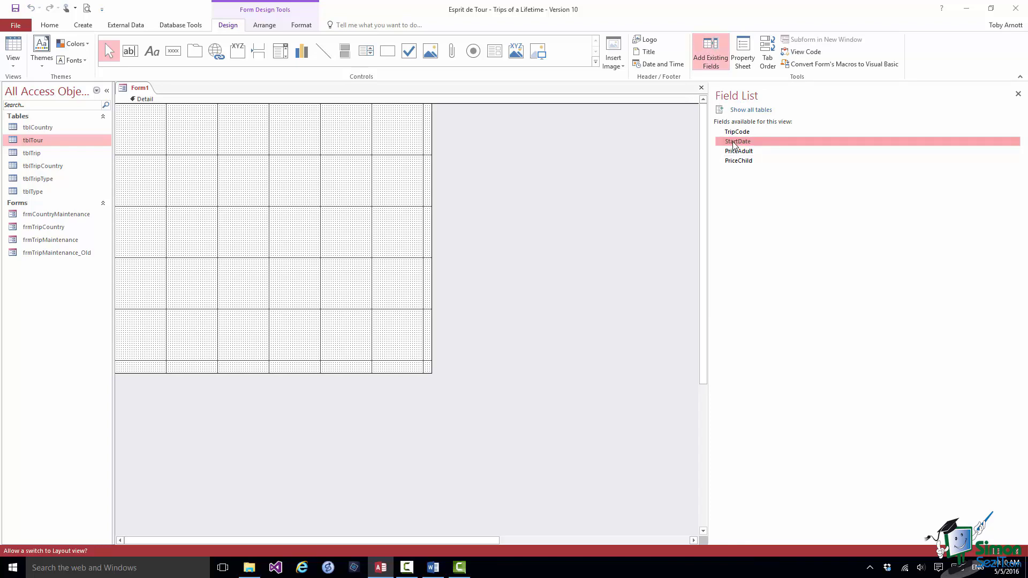
double_click(733, 144)
double_click(732, 151)
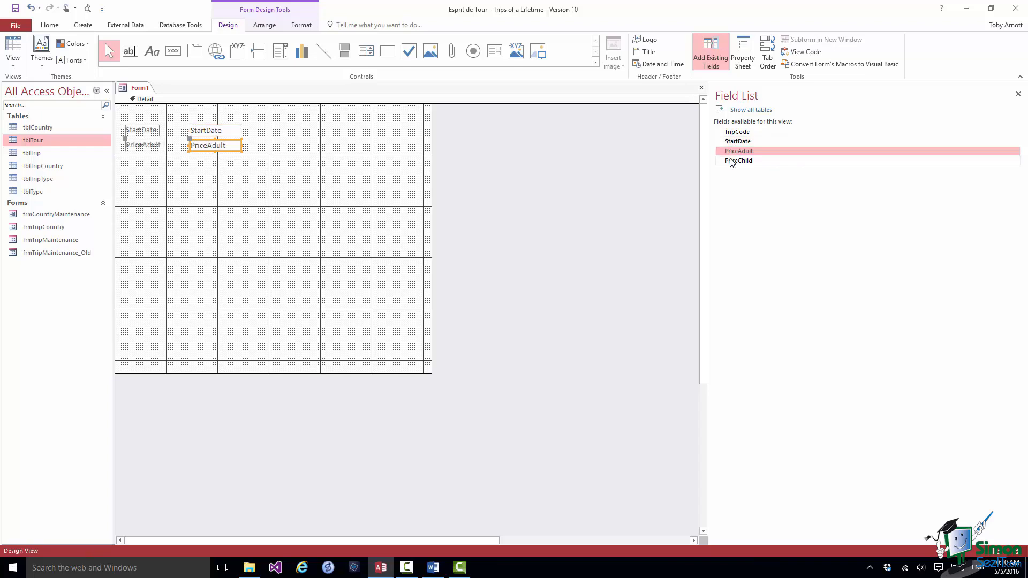
click(732, 160)
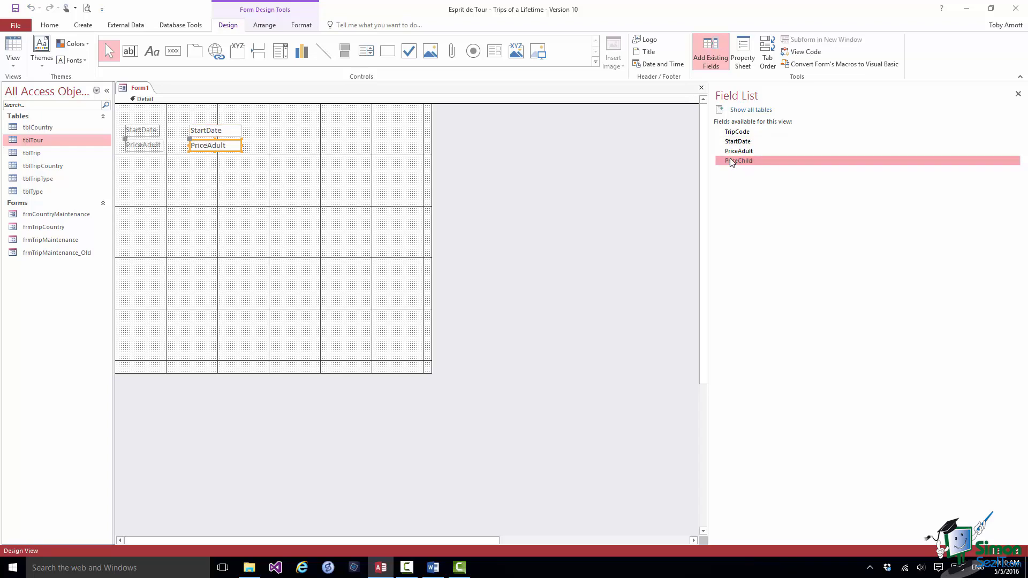
double_click(730, 159)
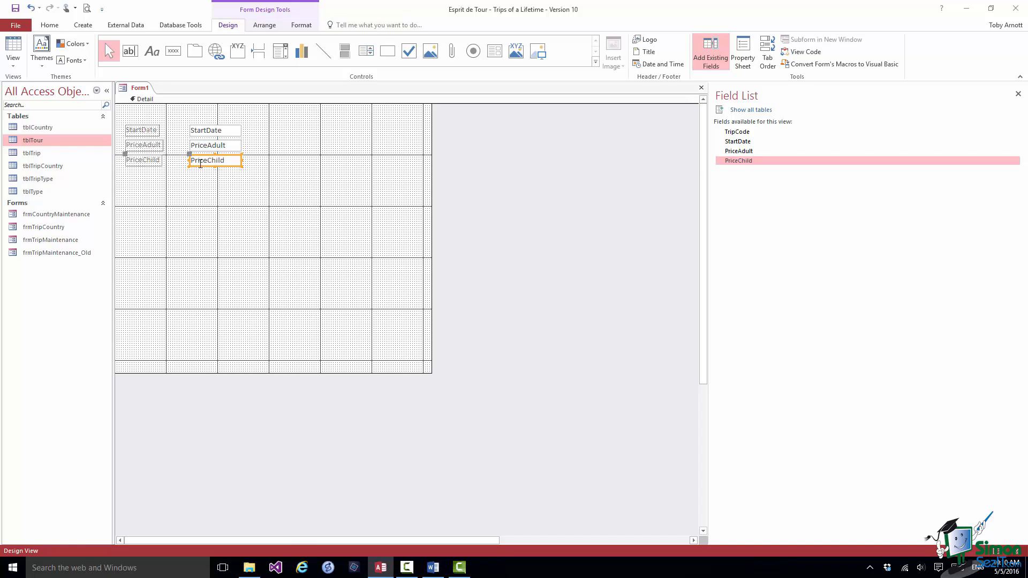
Step: Arrange the three fields with their labels in one row of a shortened Detail section and accept the tab order StartDate, PriceAdult, PriceChild
drag(200, 167, 383, 119)
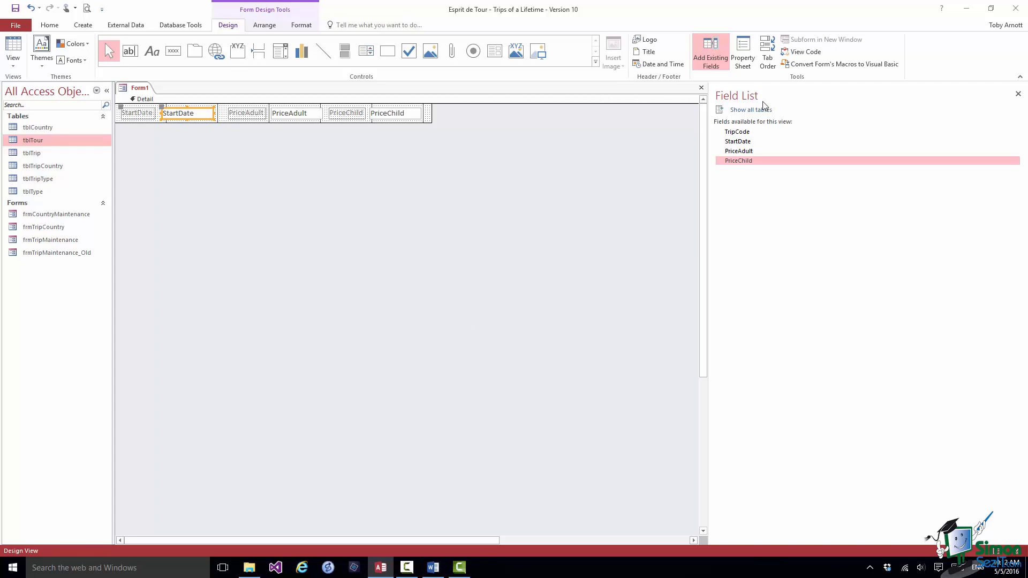
click(768, 58)
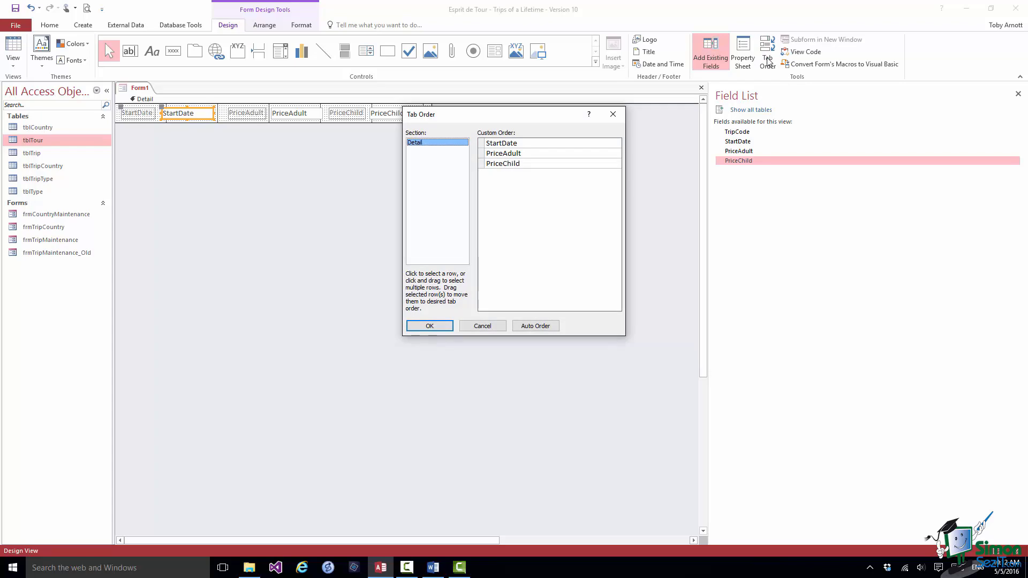
click(433, 324)
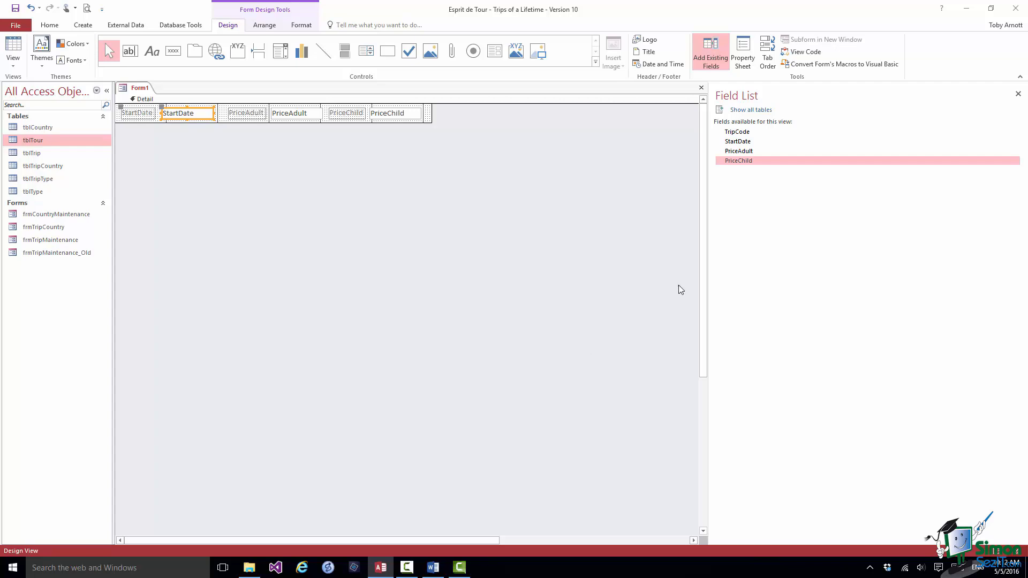
Step: Close the tour form, saving it as frmTripTour
click(701, 89)
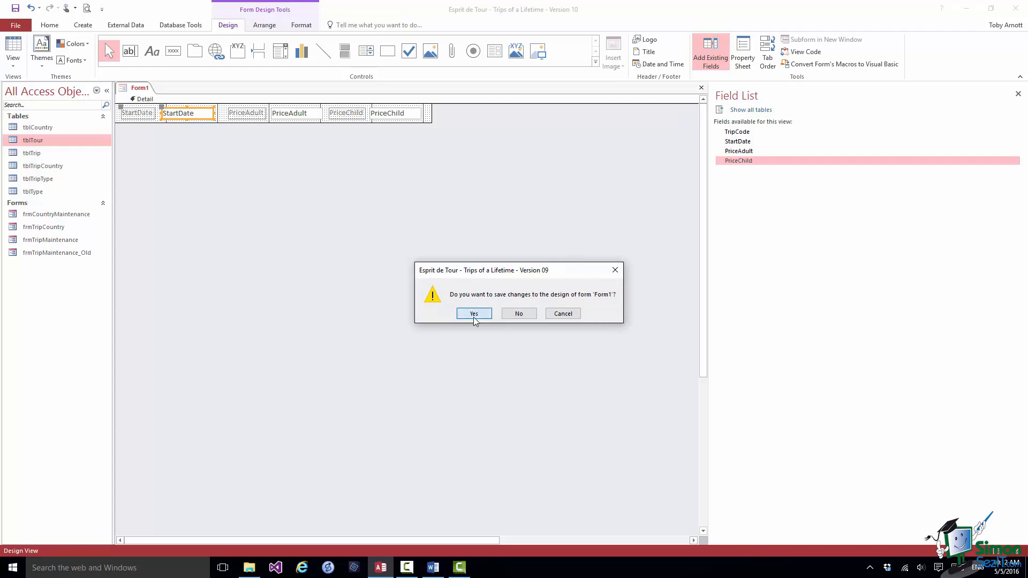
click(483, 317)
text(frmTripTour)
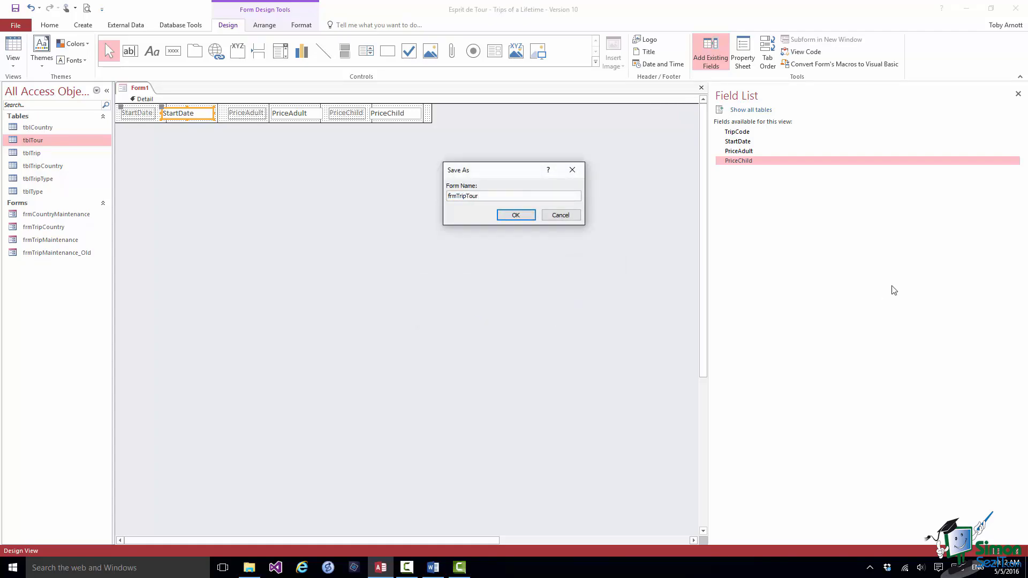
click(515, 215)
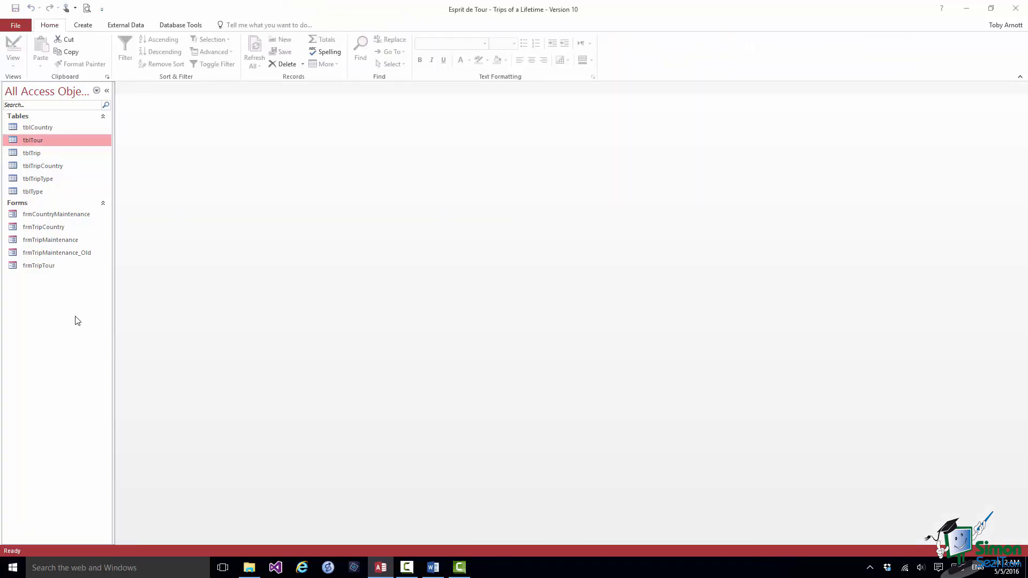
Step: Open frmTripMaintenance in Design view and add an unbound subform control about 8.4 by 1.3 inches below the price fields
click(45, 241)
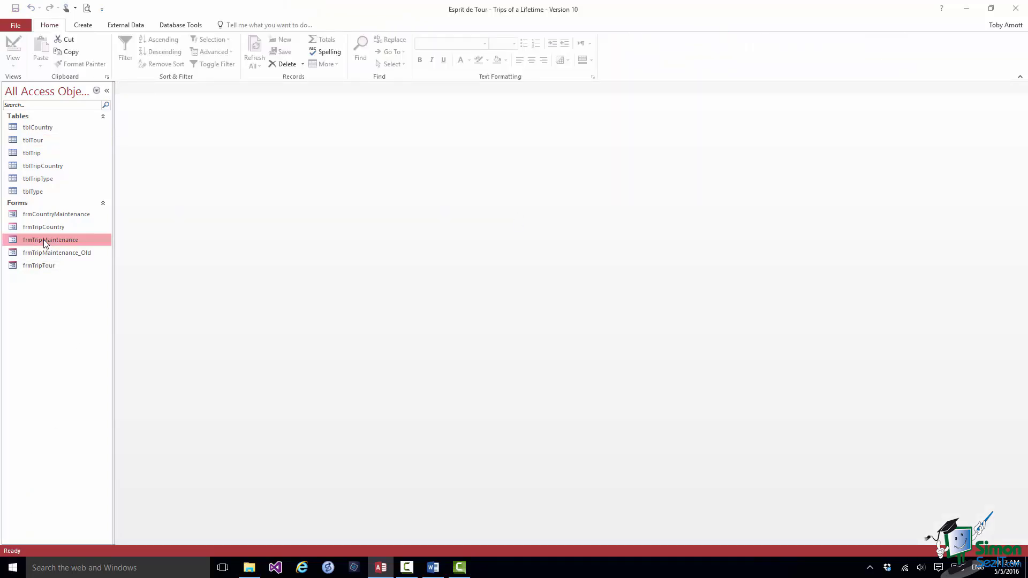
right_click(44, 242)
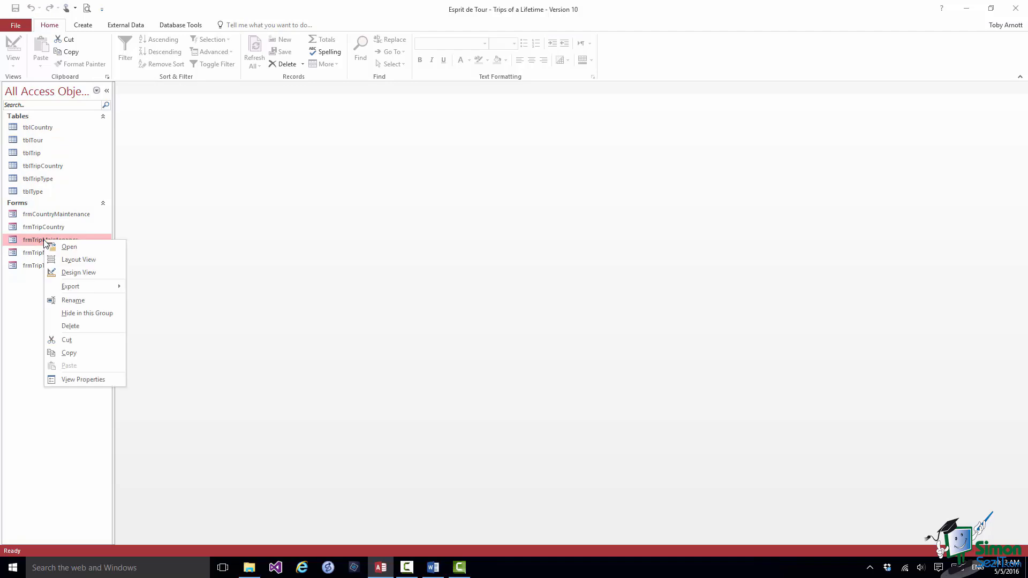
click(65, 272)
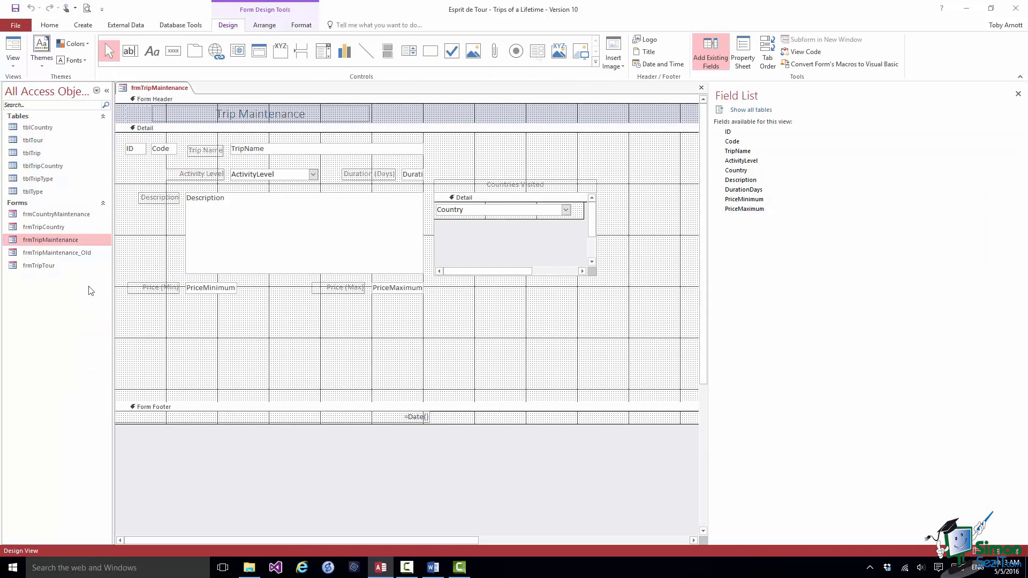
click(538, 51)
click(185, 306)
Step: Stretch the new subform's label across the subform's full width, caption it Tours and center its text
click(209, 304)
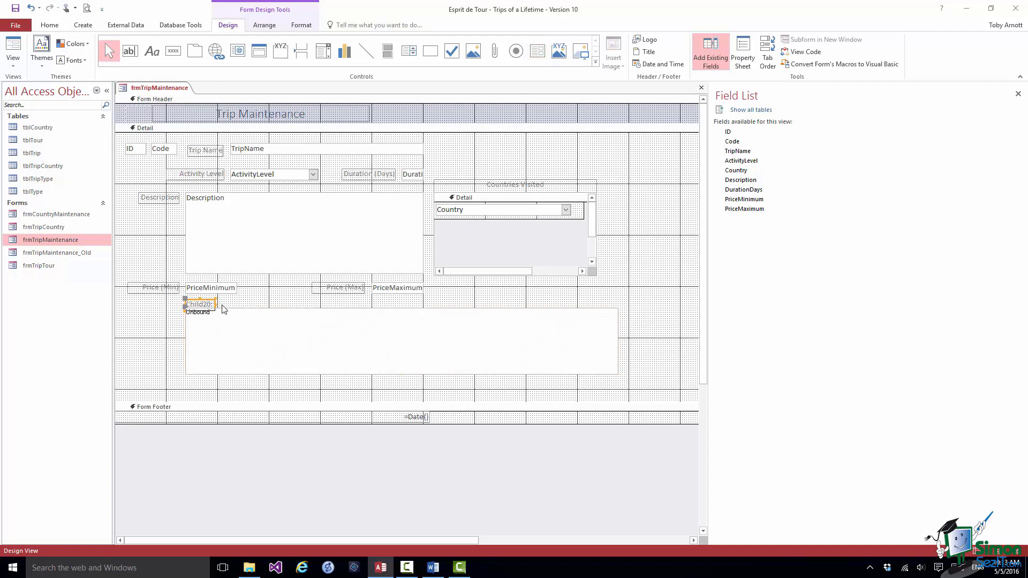
click(209, 303)
drag(435, 298, 618, 299)
key(Up)
text(Tours)
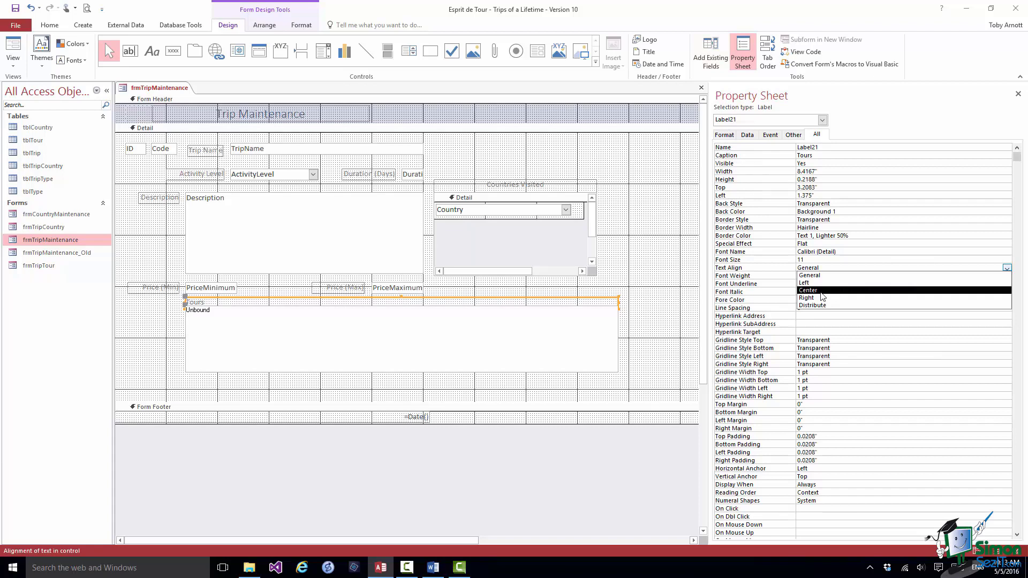
click(821, 293)
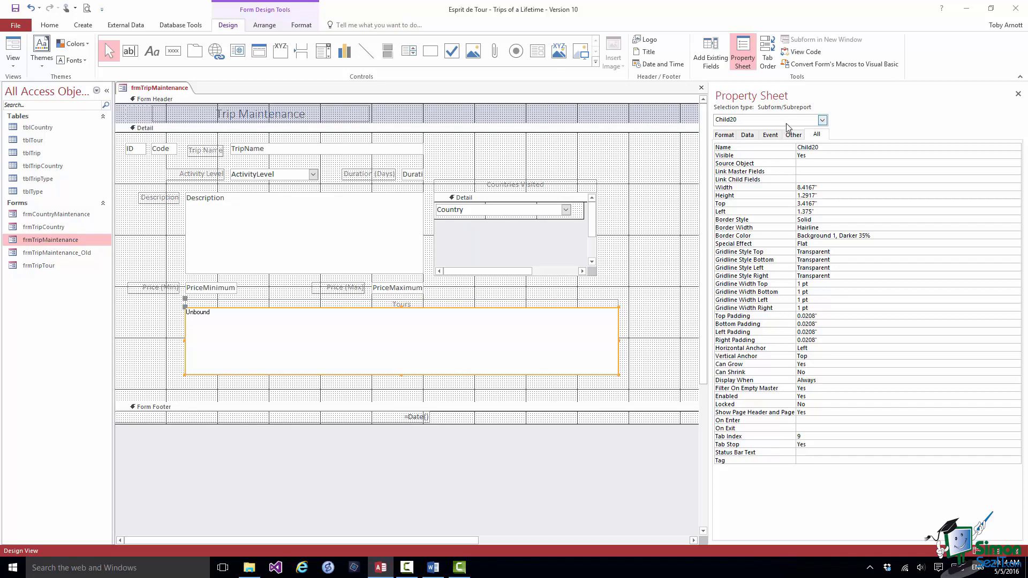
Step: Rename the unbound subform control under the Tours label as TripTourSubform
click(836, 147)
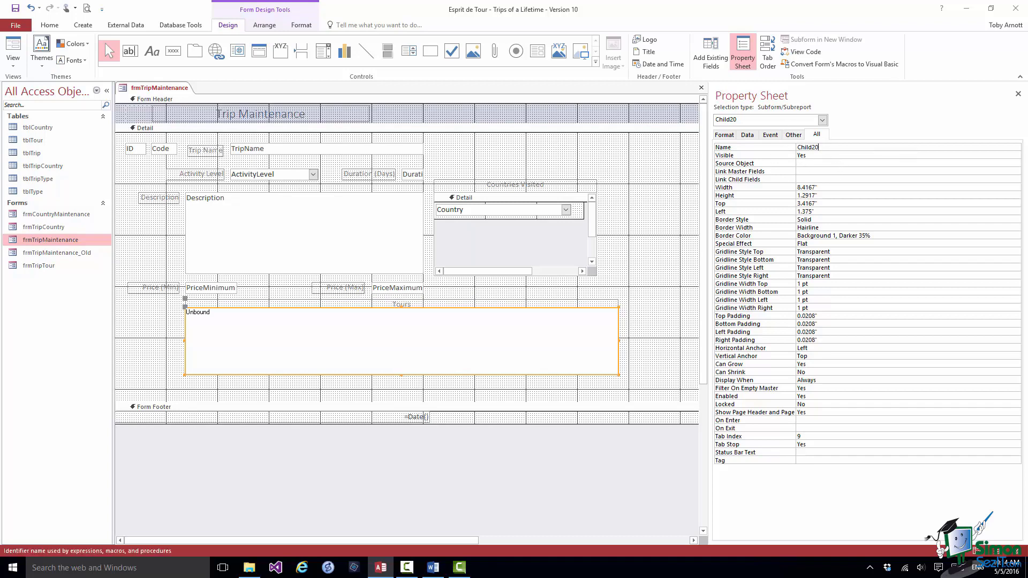
key(BackSpace)
key(BackSpace)
key(BackSpace)
key(BackSpace)
key(BackSpace)
key(BackSpace)
key(BackSpace)
text(TripTourSubform)
Step: Set the TripTourSubform control's source object to frmTripTour, and close the form with its design changes saved
click(747, 134)
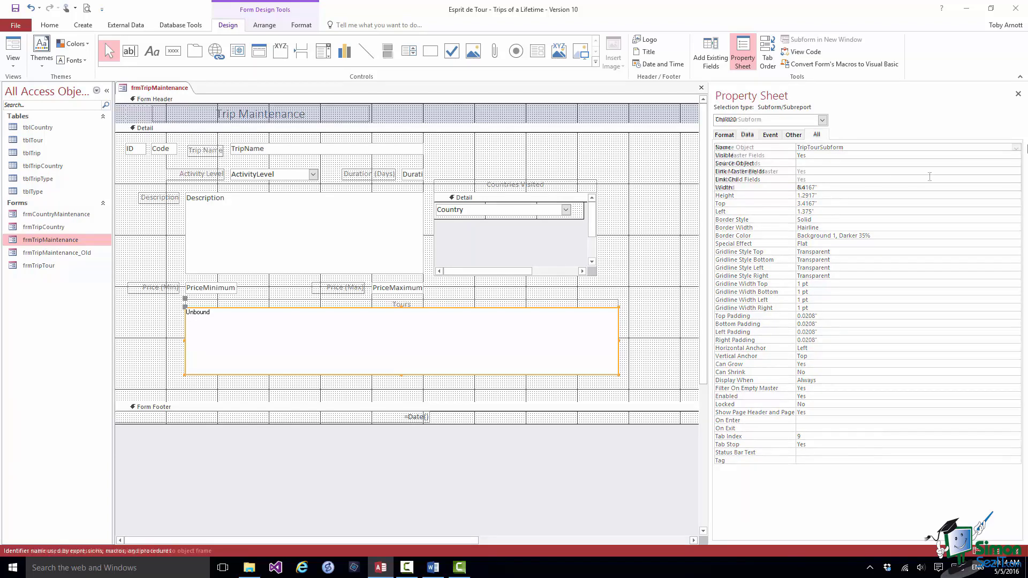
click(1015, 147)
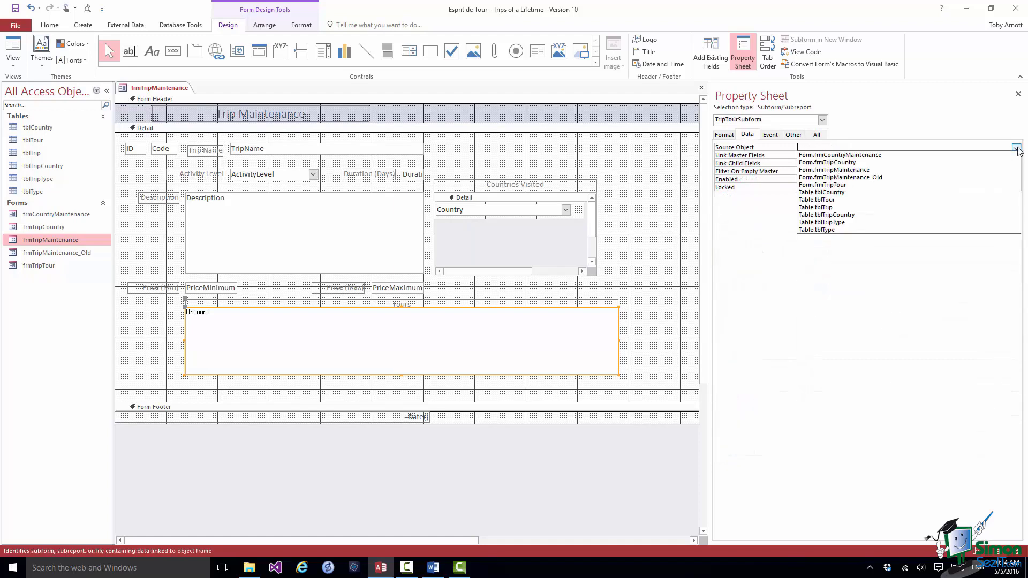
click(848, 186)
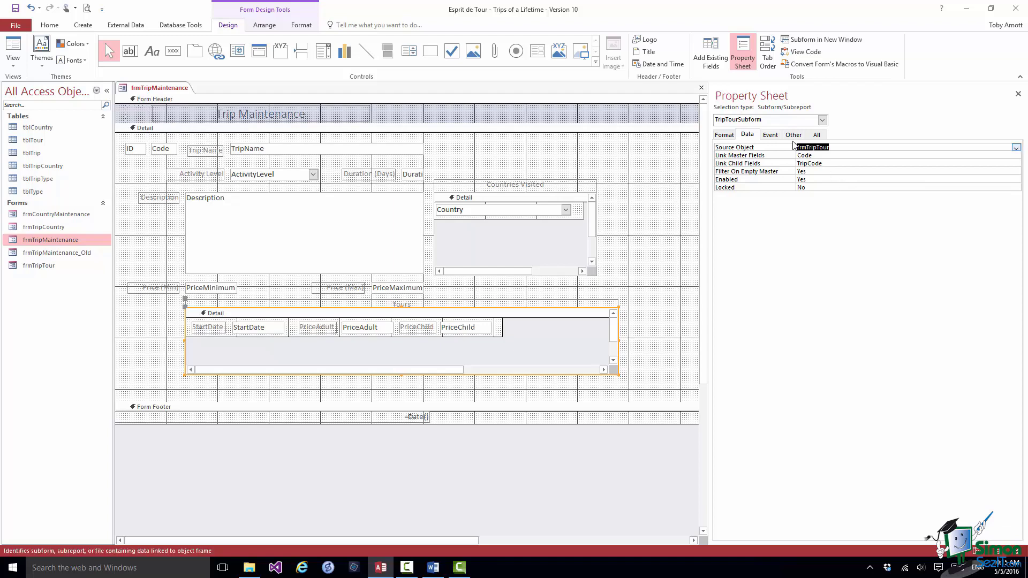
click(702, 89)
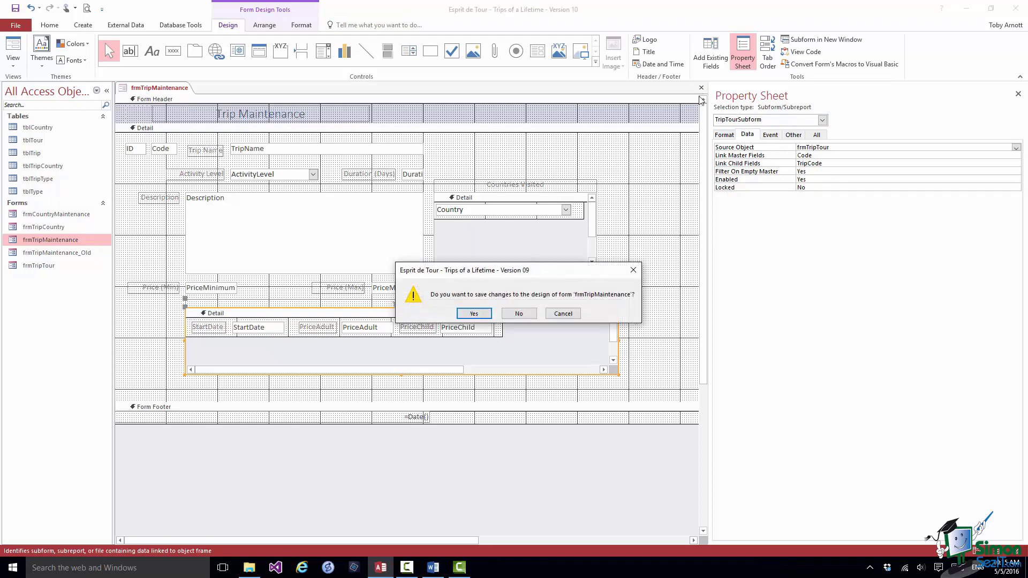
click(474, 314)
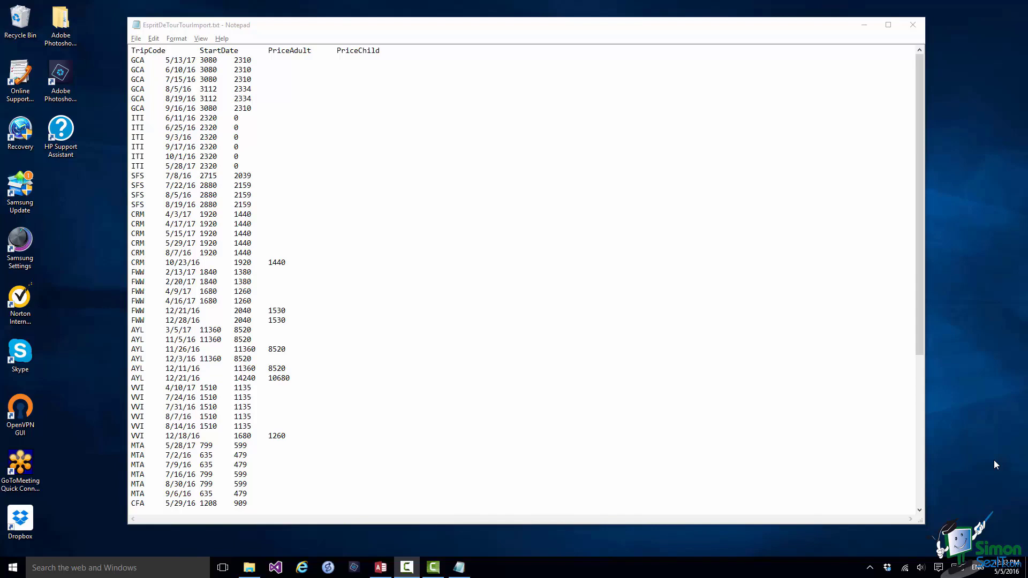
Step: Page forward through the trip records to examine the tours listed for each trip, and return to the first record
click(484, 31)
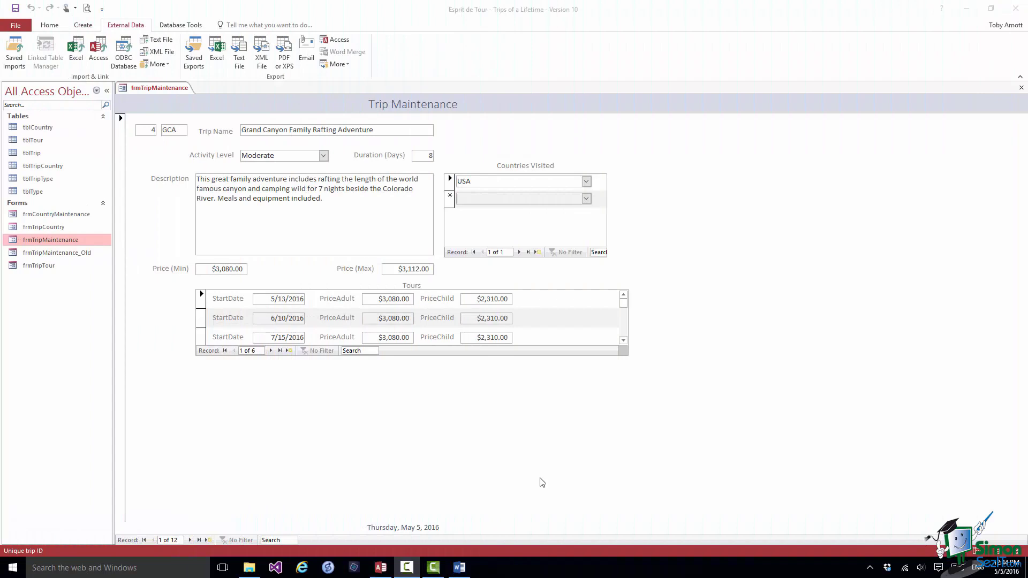
click(190, 539)
click(190, 539)
click(190, 539)
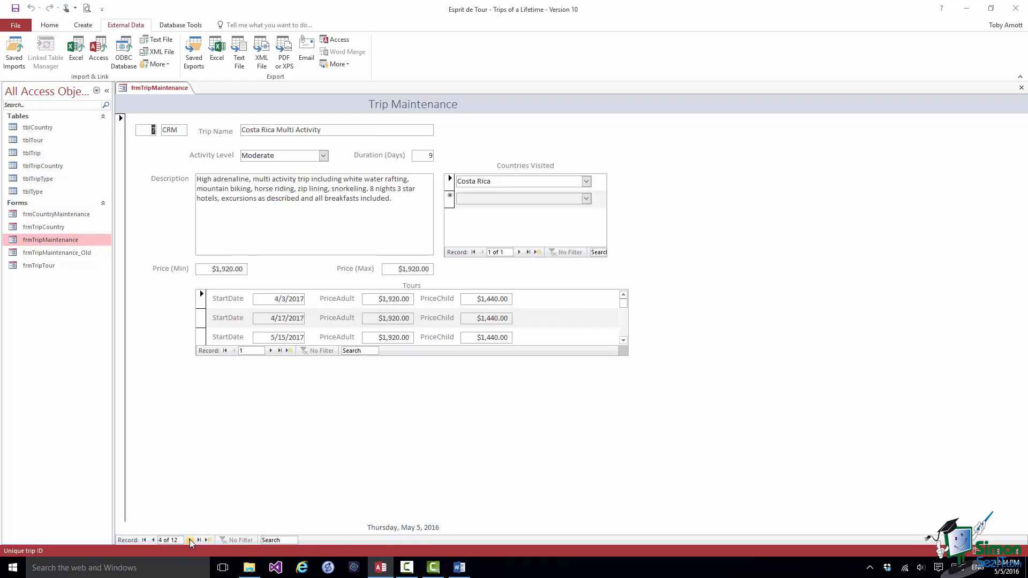
click(190, 539)
click(190, 539)
click(190, 540)
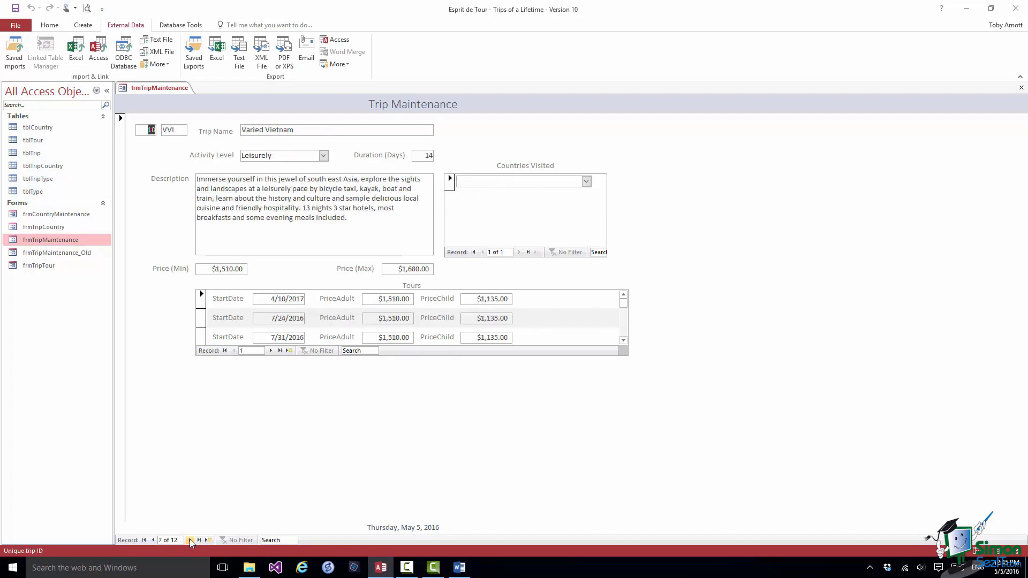
click(144, 539)
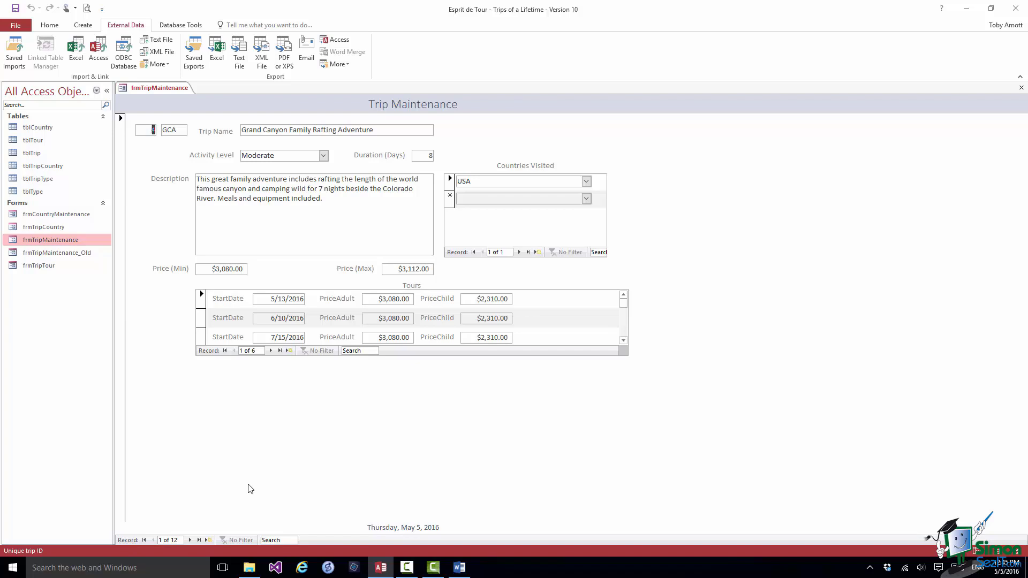
Step: Move the start date of the Grand Canyon trip's first tour one year ahead with the date picker, and commit the record
click(288, 300)
click(310, 298)
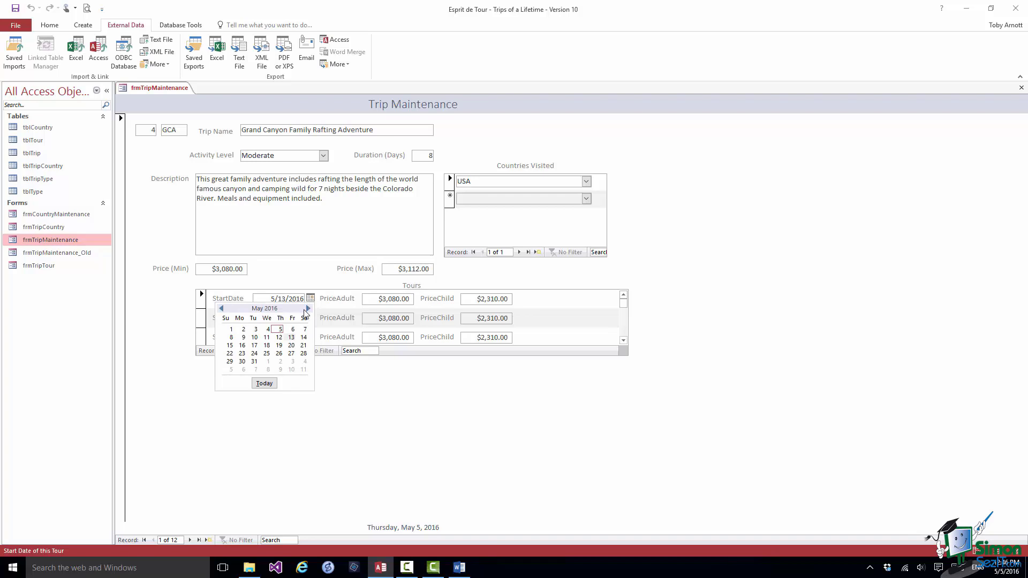
click(308, 309)
click(309, 308)
click(309, 309)
click(308, 309)
click(308, 309)
click(308, 308)
click(308, 309)
click(308, 309)
click(308, 309)
click(308, 309)
click(308, 309)
click(309, 309)
click(292, 338)
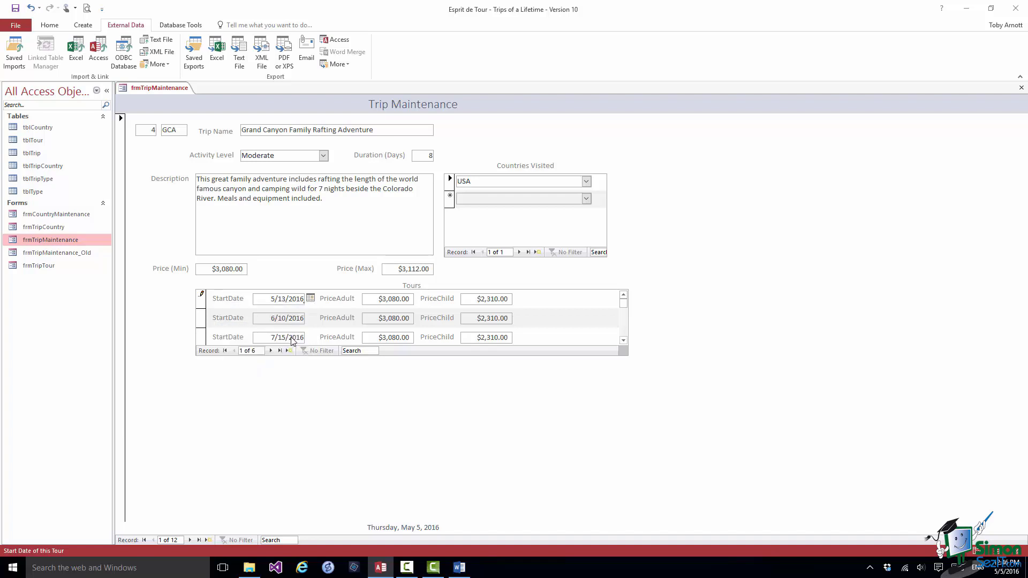
click(550, 324)
Step: Examine the order of the tour start dates for the Grand Canyon trip and the following trips, and the movie form's next record
click(623, 341)
click(623, 341)
click(622, 341)
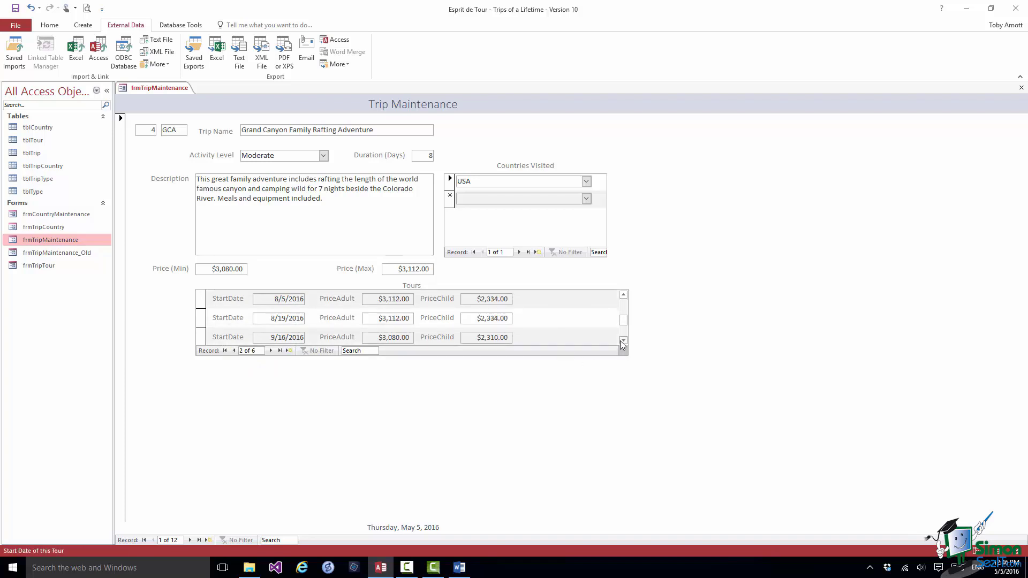
click(623, 294)
click(623, 295)
click(623, 295)
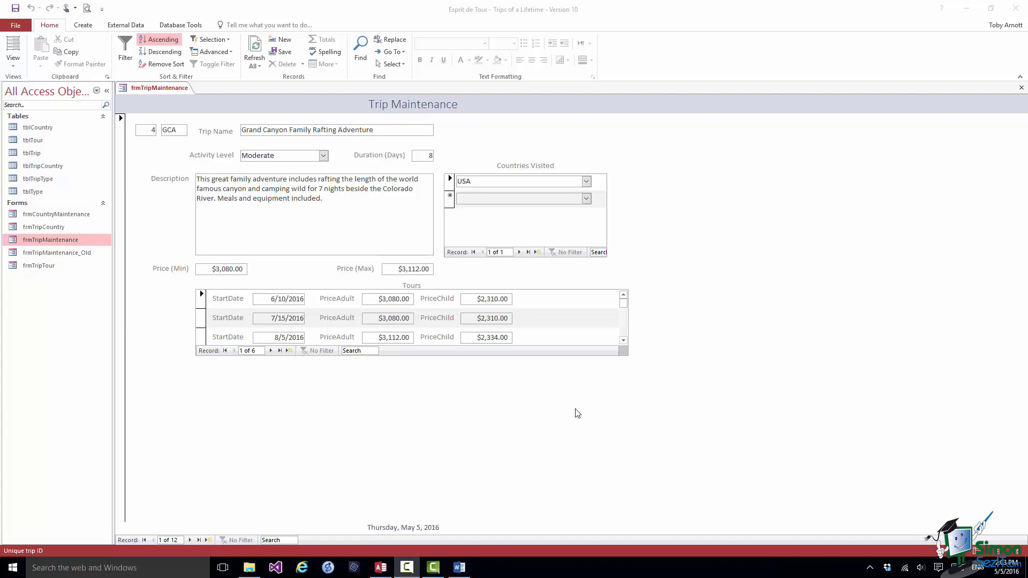
click(190, 539)
click(190, 540)
click(189, 540)
click(190, 540)
click(189, 540)
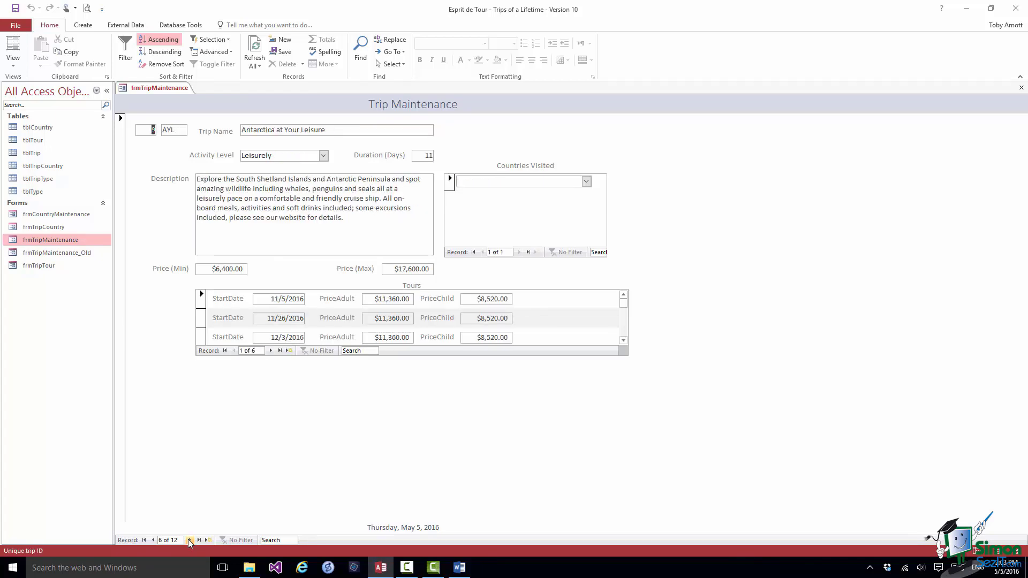
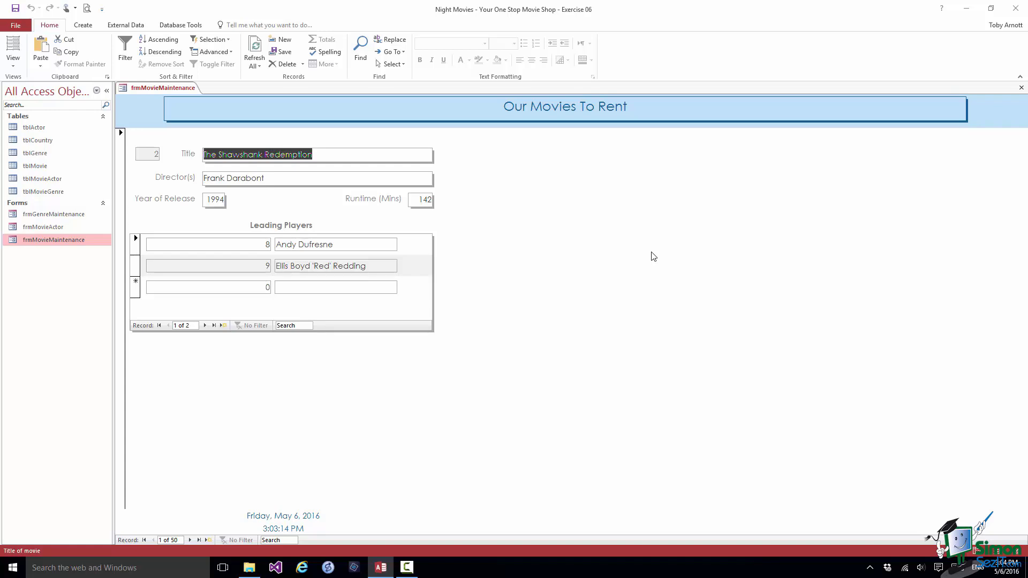
click(189, 540)
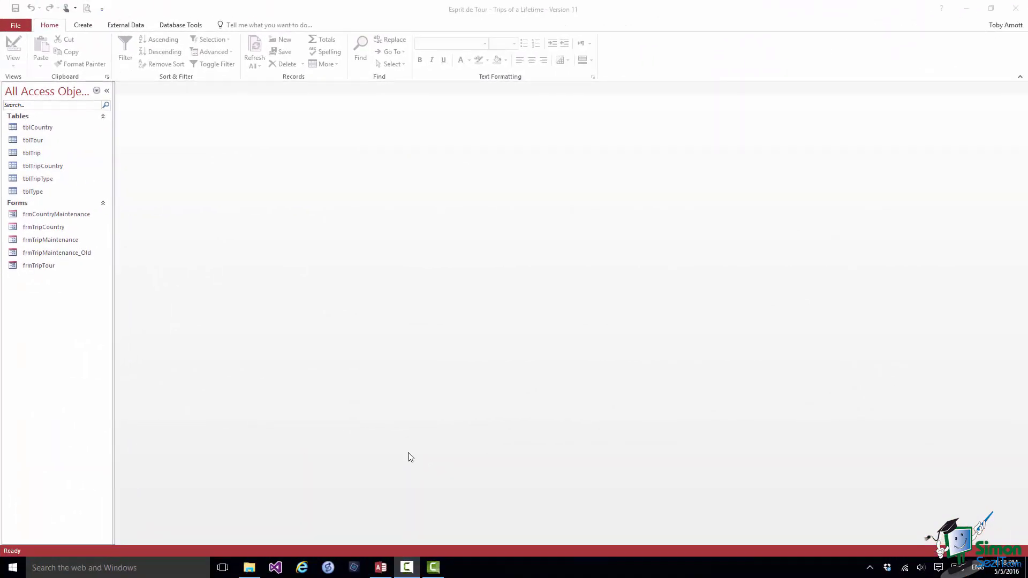
Step: Create a new query in Design view and move the Show Table dialog clear of the query grid
click(85, 26)
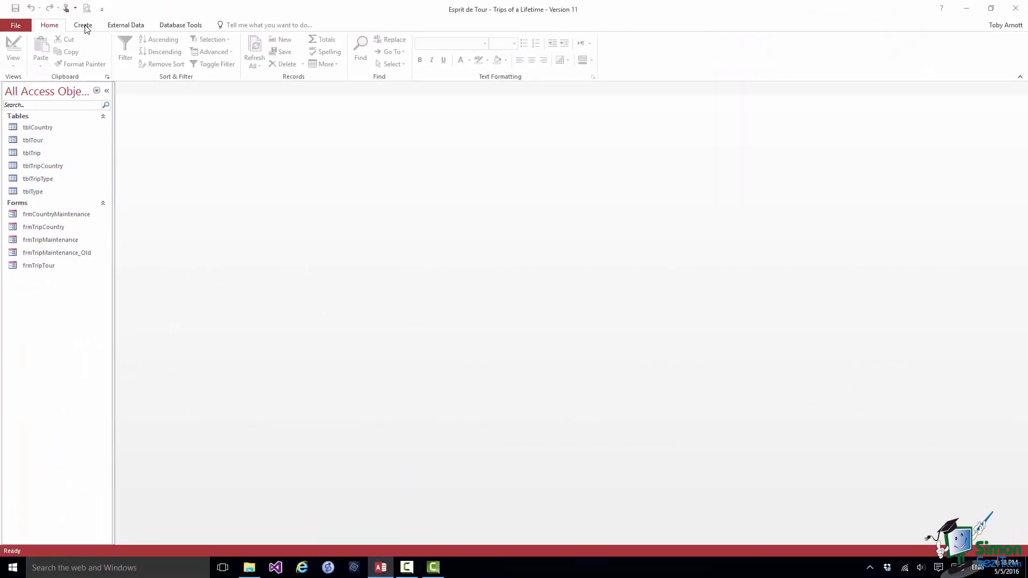
click(86, 27)
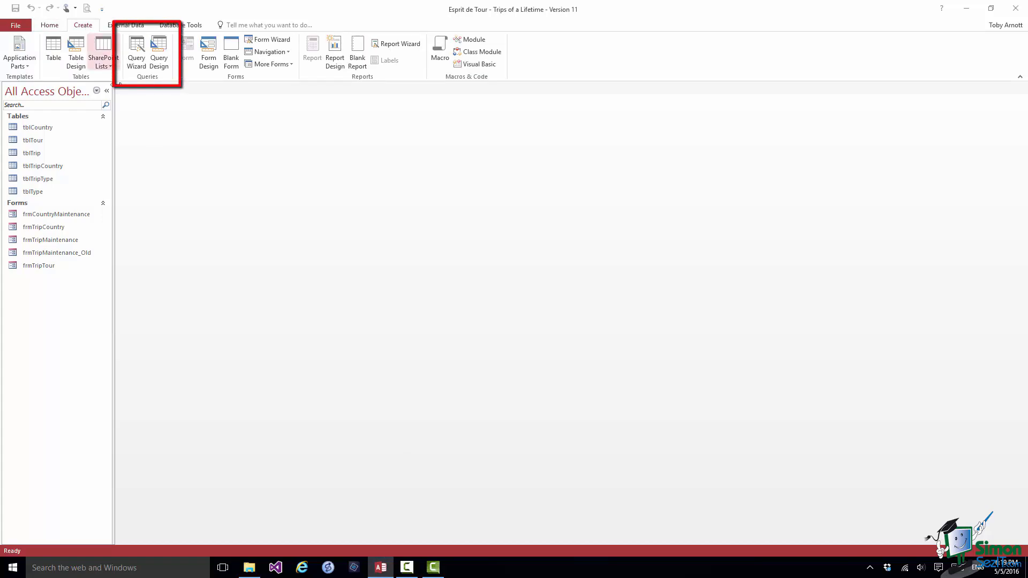
click(159, 56)
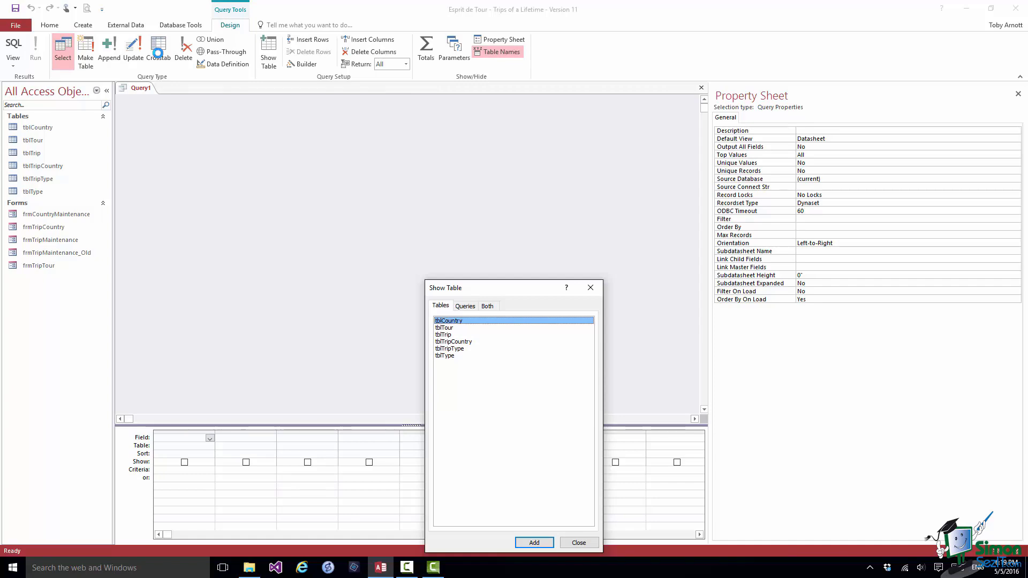
drag(503, 289, 456, 151)
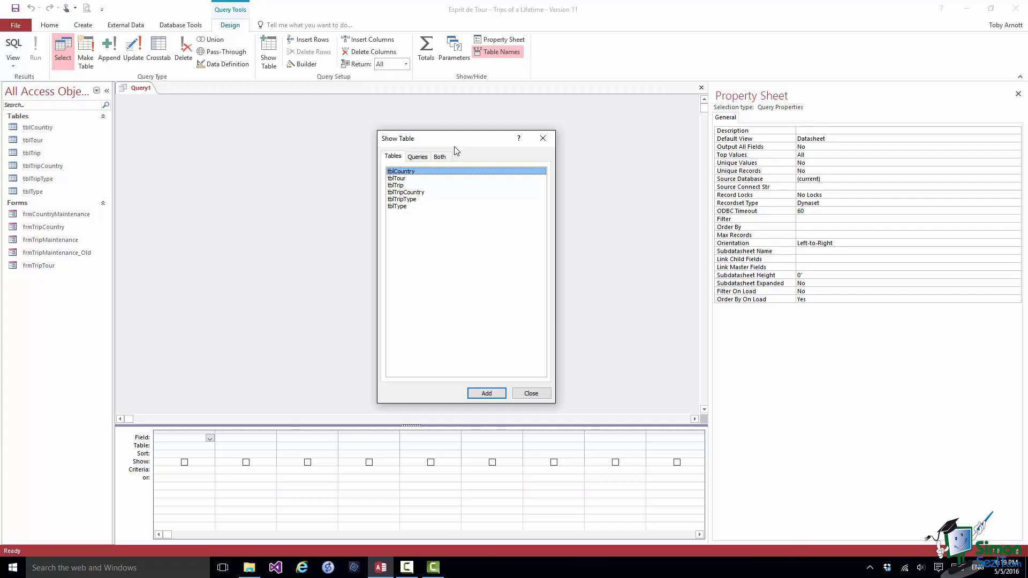
Step: Check the available queries and tables, add the tblTrip table to the query, and close the Show Table dialog
click(420, 159)
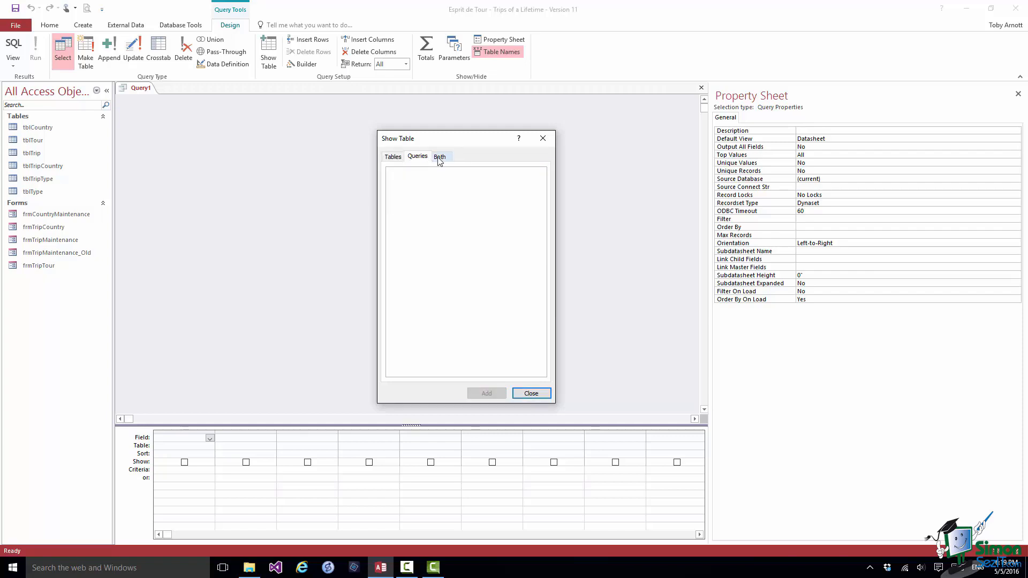
click(440, 160)
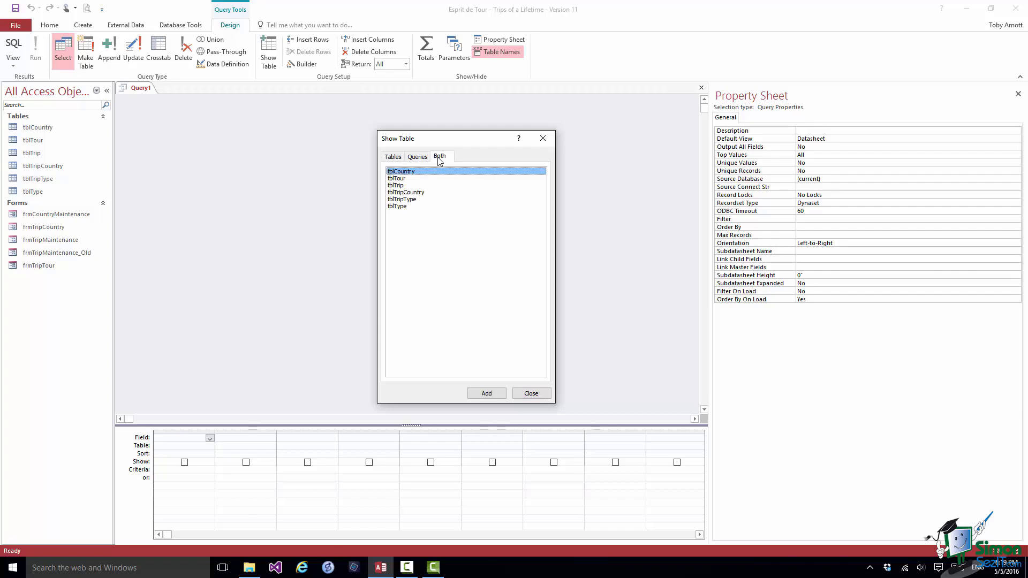
click(424, 160)
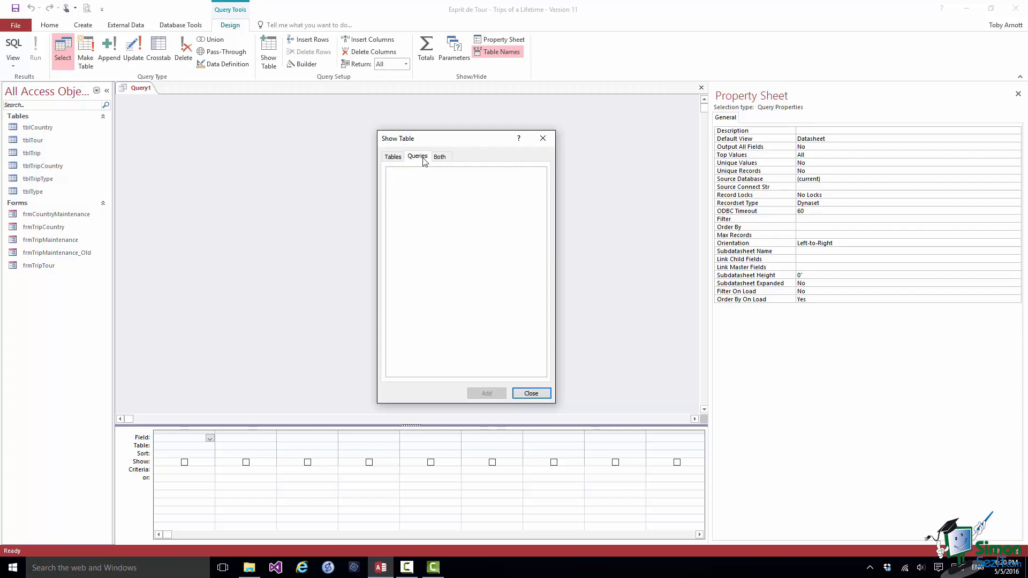
click(394, 159)
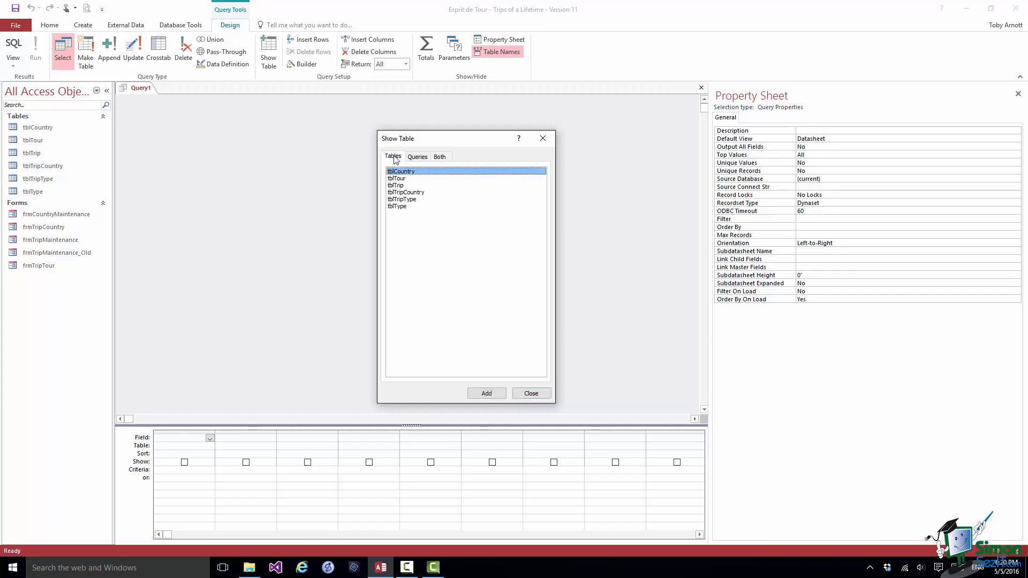
click(401, 186)
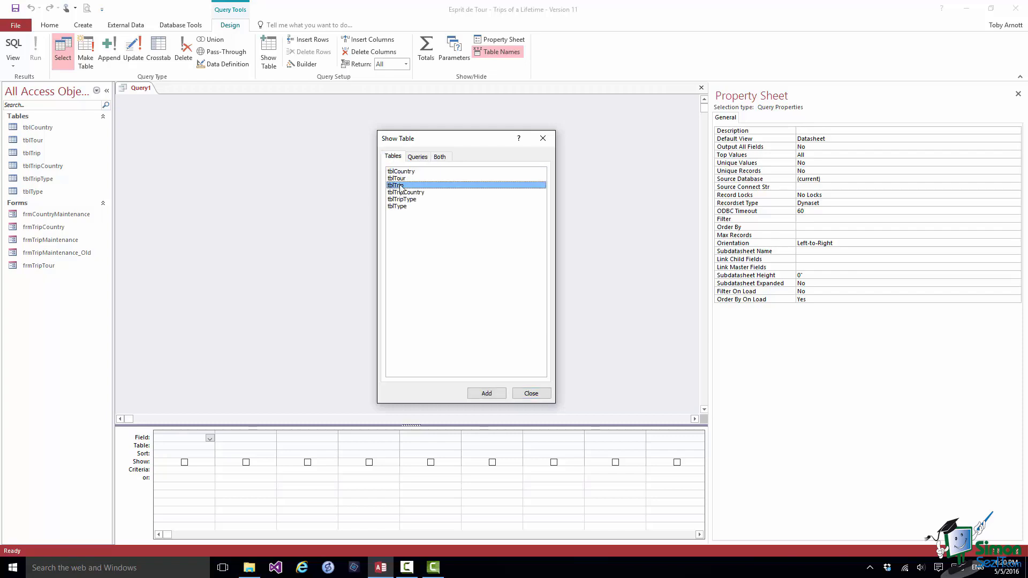
click(484, 394)
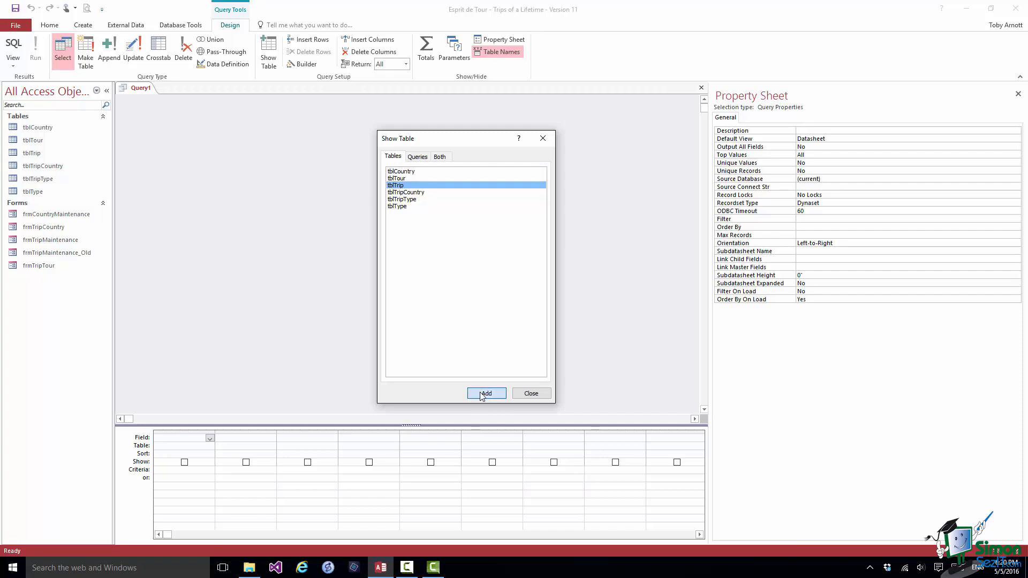
click(530, 397)
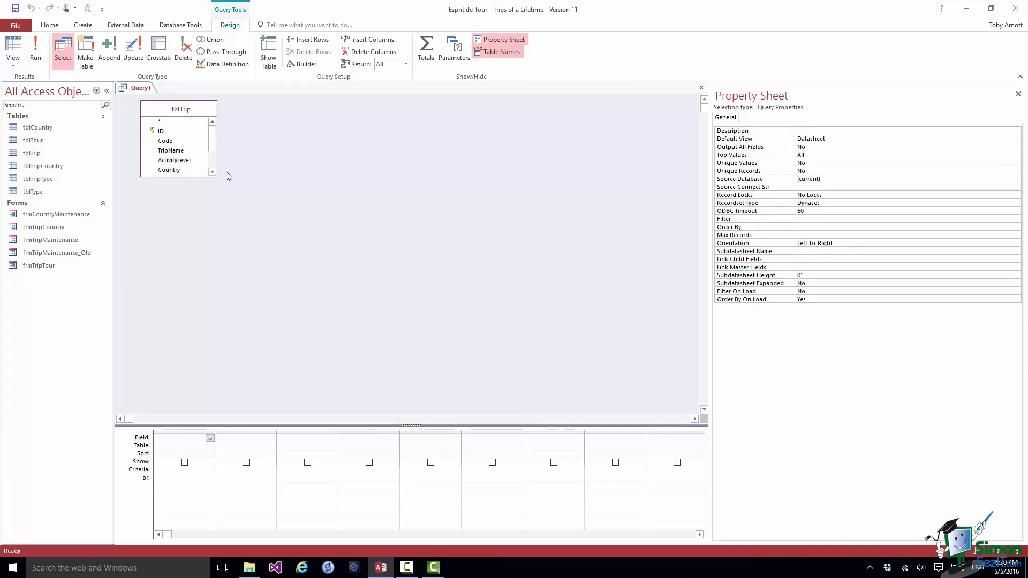
Step: Add the TripName field from tblTrip to the first column of the query grid and run the query
mouse_move(212, 137)
mouse_down()
mouse_move(213, 152)
mouse_move(221, 137)
mouse_up()
click(171, 151)
drag(171, 151, 171, 442)
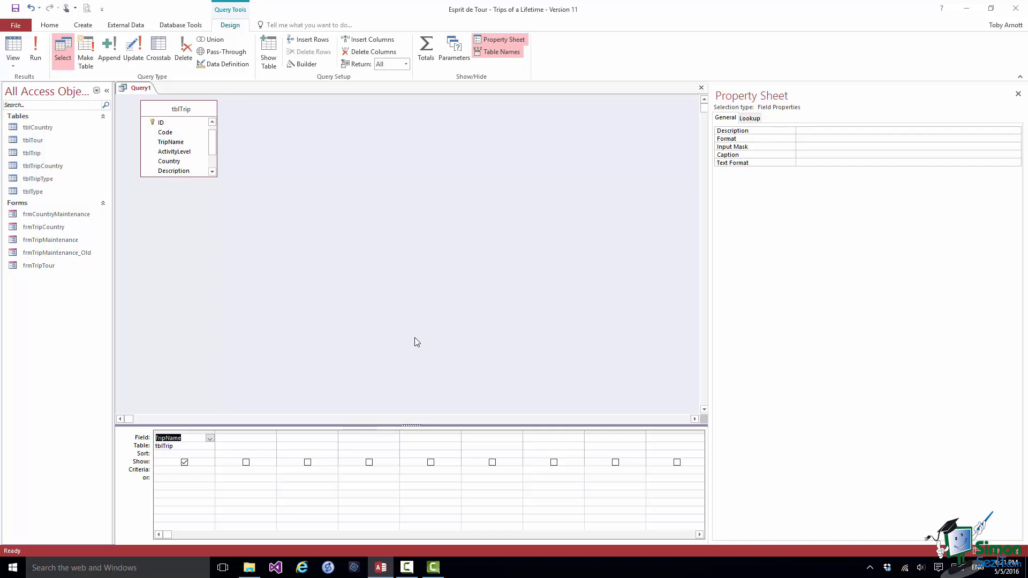
click(37, 51)
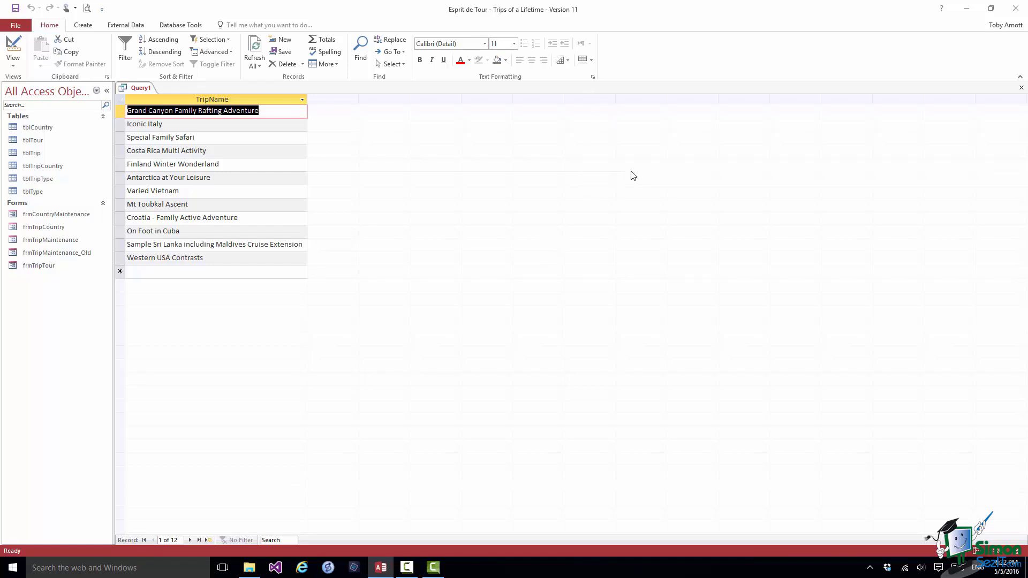
Step: Return the query to Design view, close the property sheet, and display the query's SQL statement
click(13, 68)
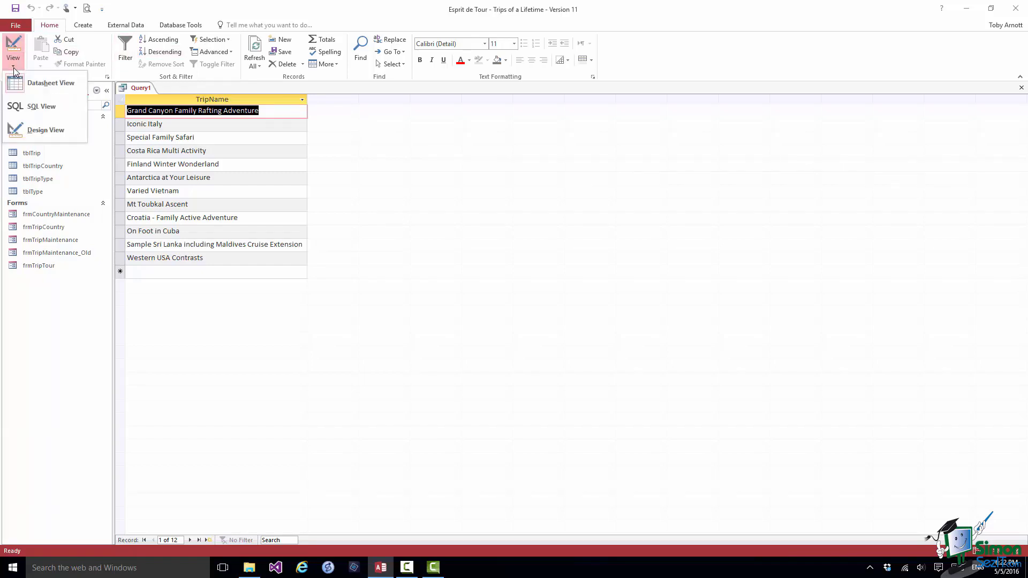
click(41, 129)
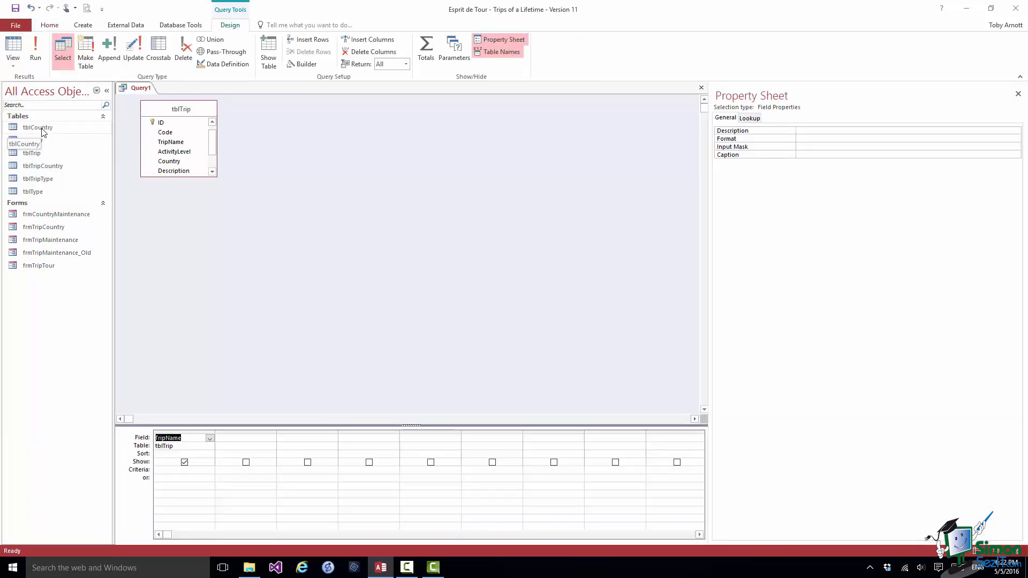
click(1019, 94)
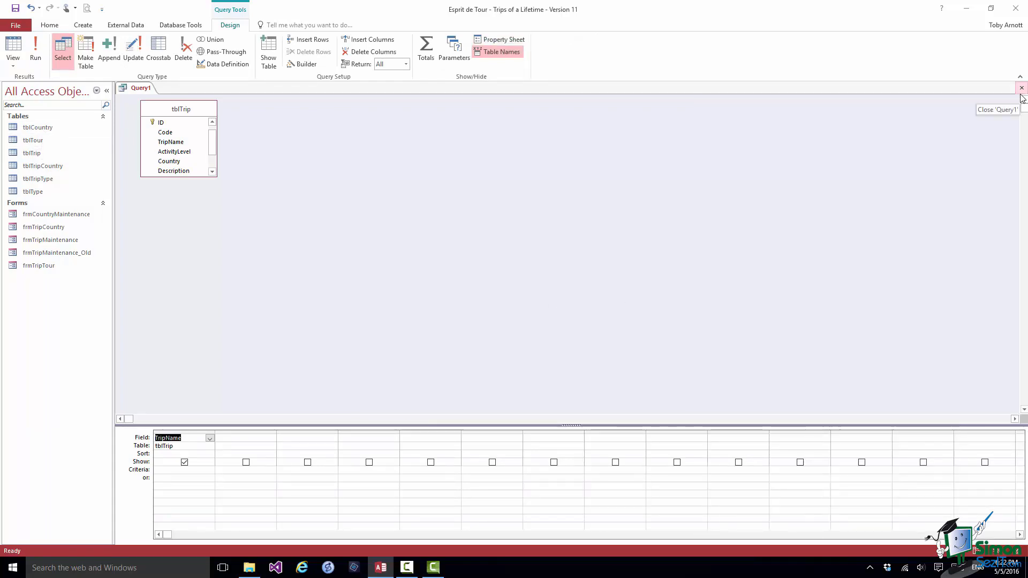
click(14, 68)
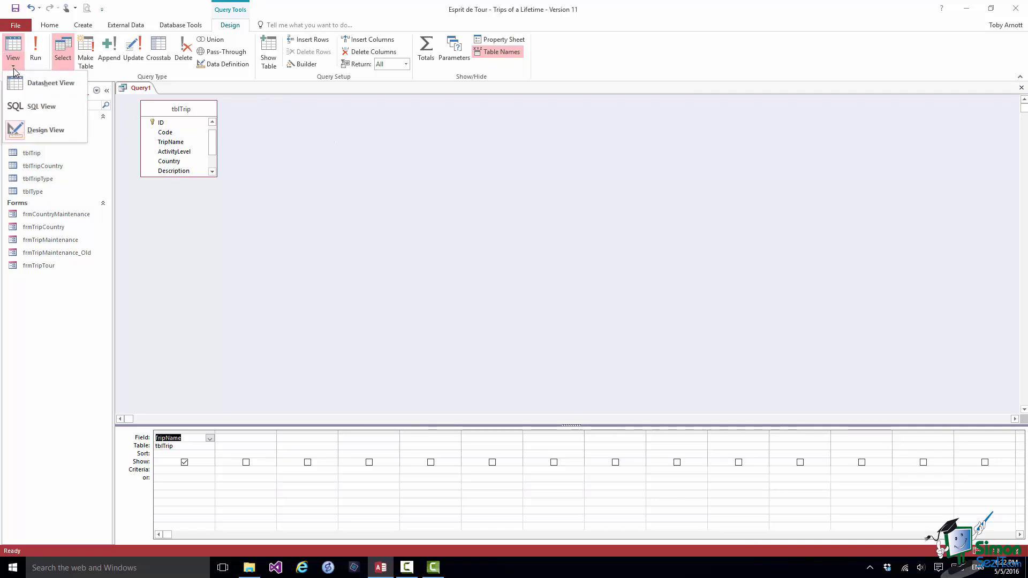
click(17, 109)
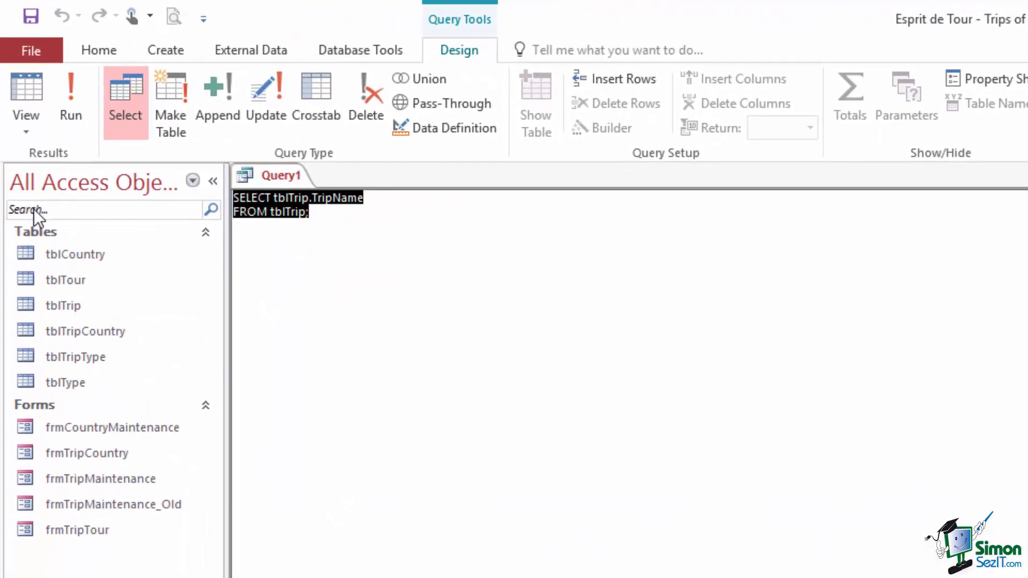
Step: Join the SELECT and FROM clauses onto a single line in the SQL statement and run the query
click(484, 201)
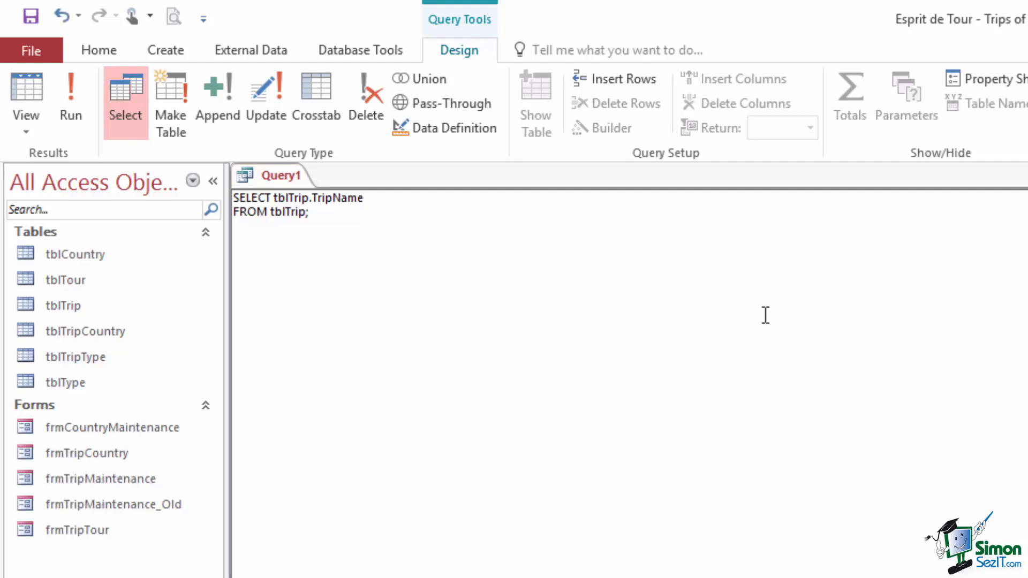
key(BackSpace)
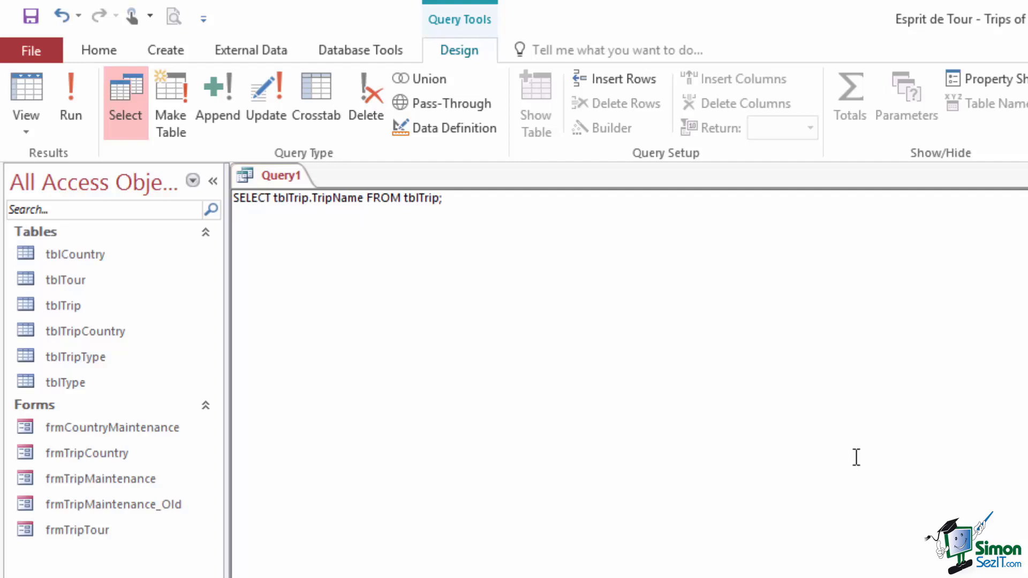
click(79, 109)
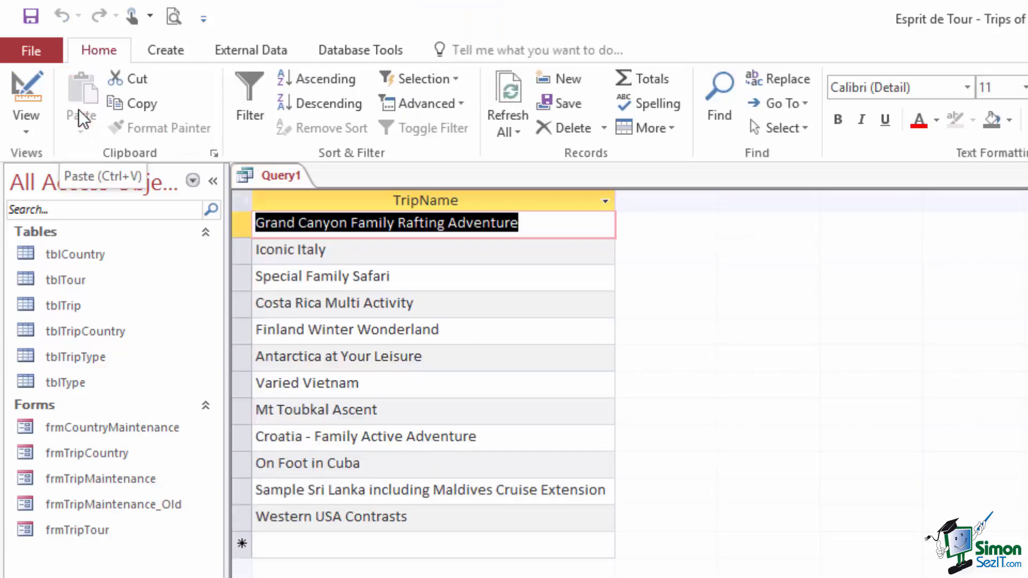
click(21, 129)
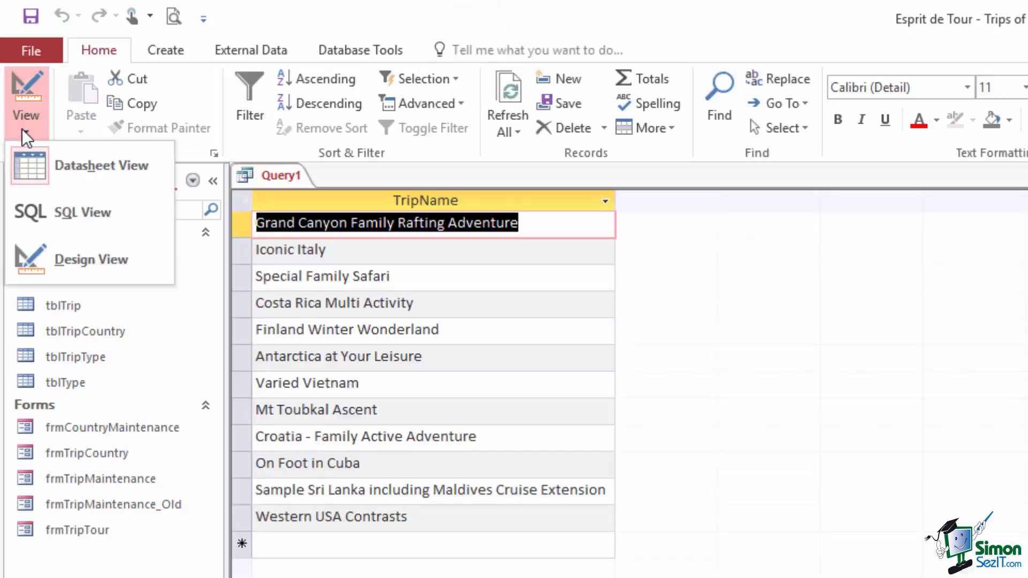
click(62, 170)
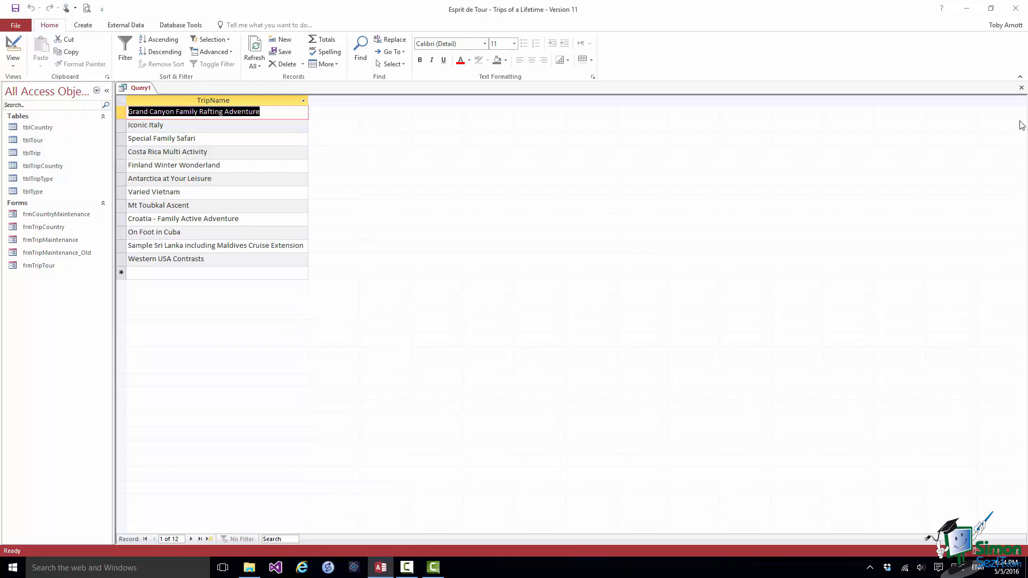
Step: Close the query and save it under the name qryTest
click(1021, 90)
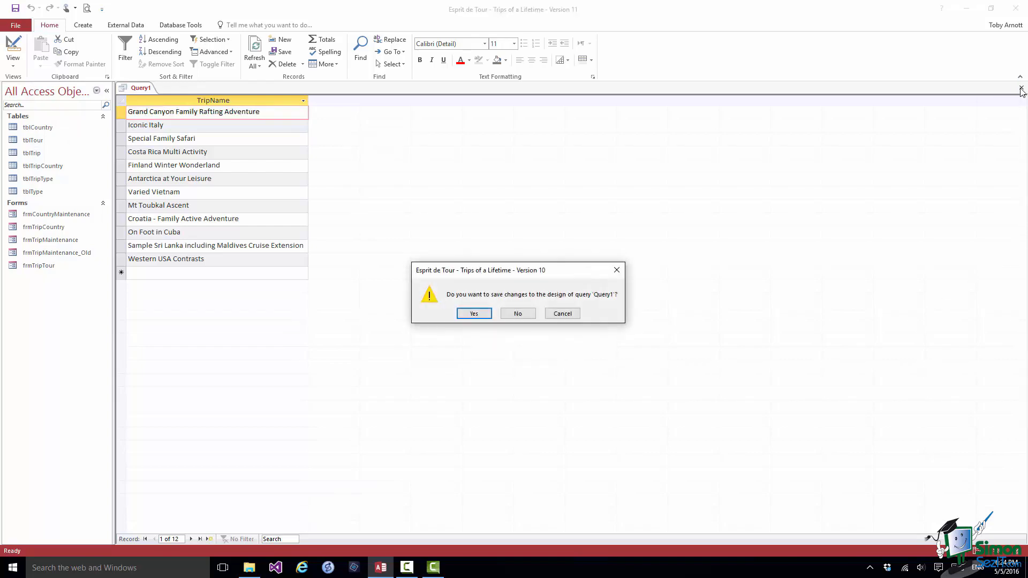
click(474, 314)
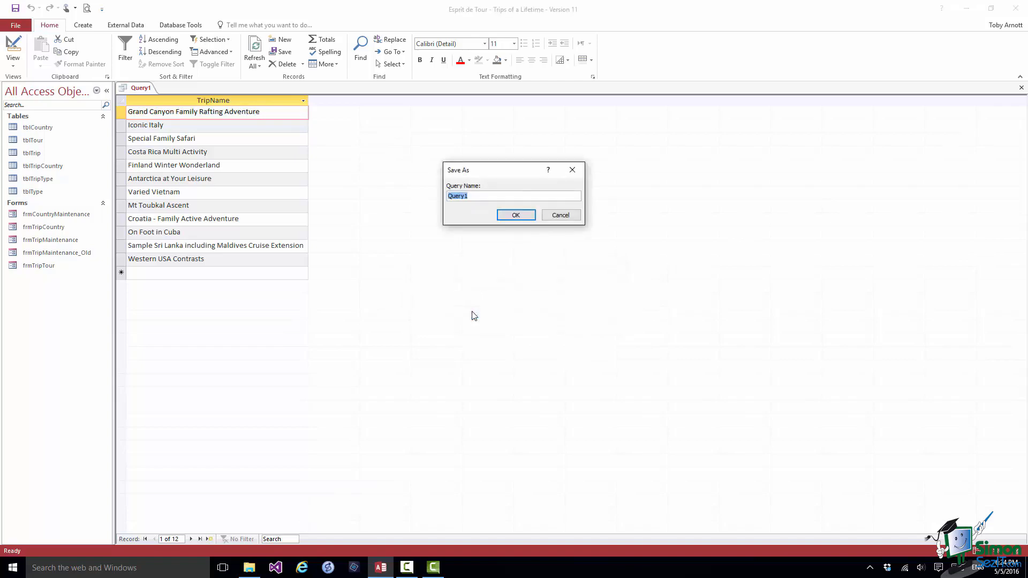
text(qryTest)
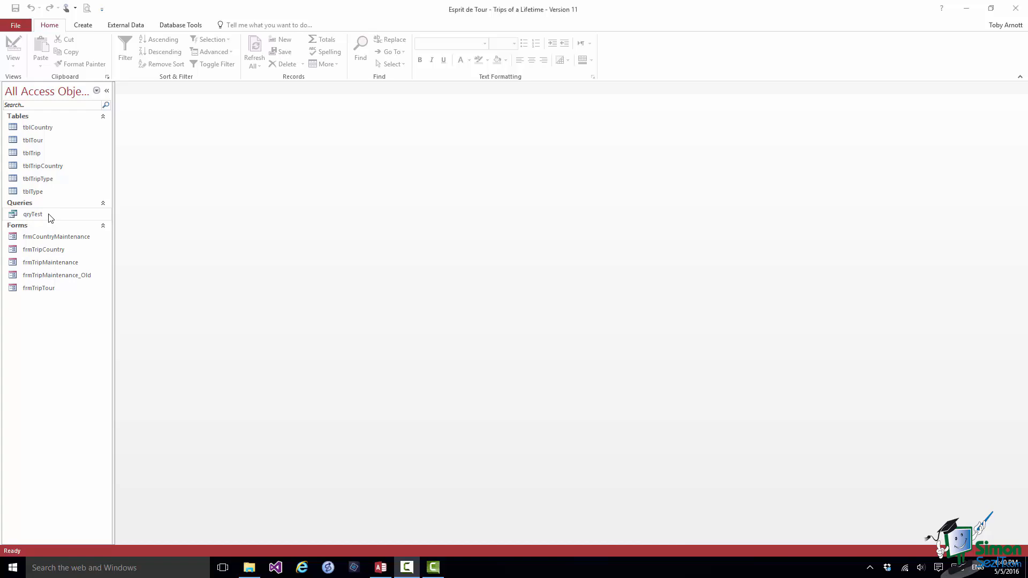
Step: Open qryTest for editing, add tblTrip.DurationDays after TripName in the SELECT clause, and run the query
right_click(49, 214)
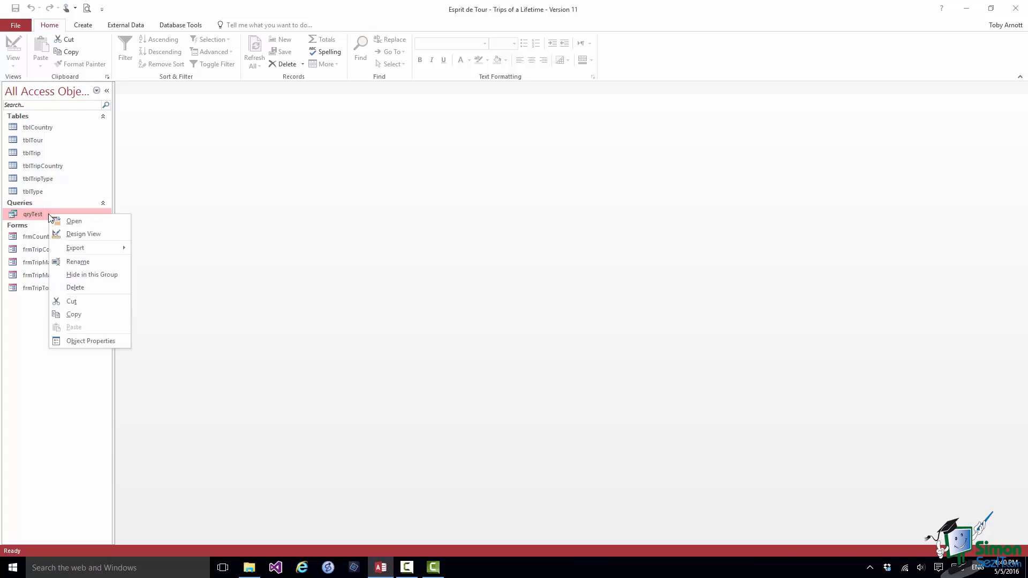
click(78, 234)
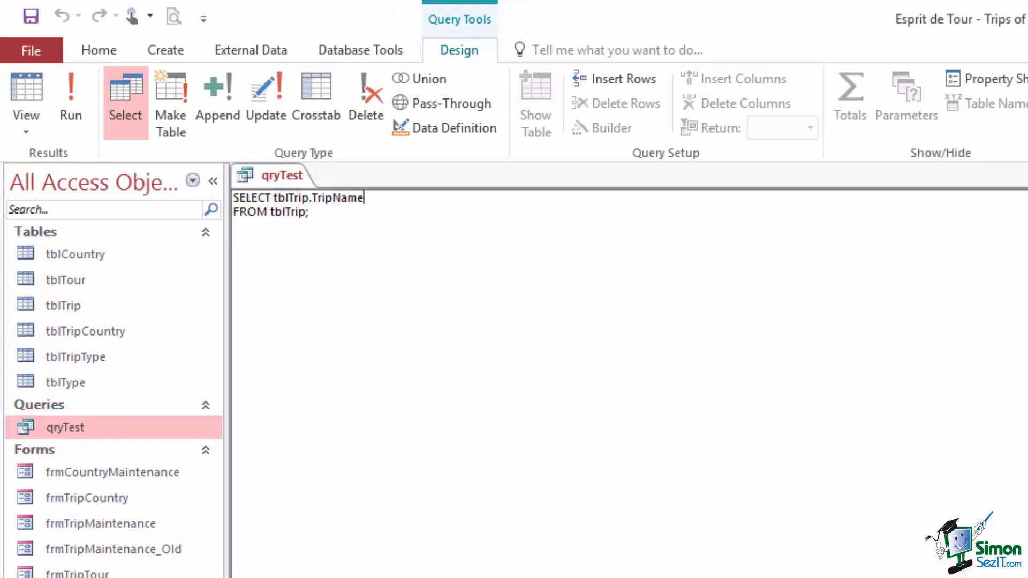
text(, tblTrip.DurationDays)
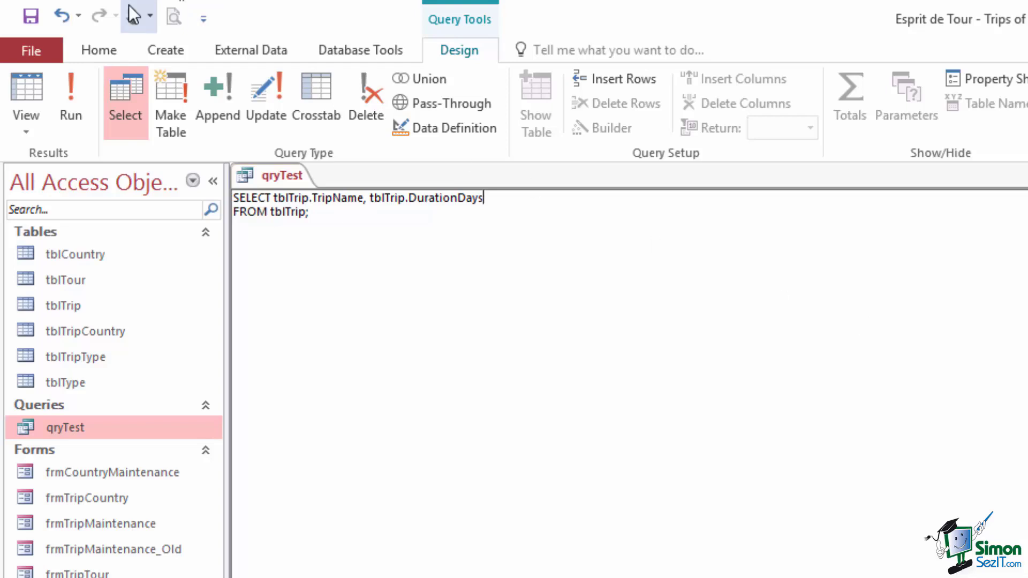
click(75, 99)
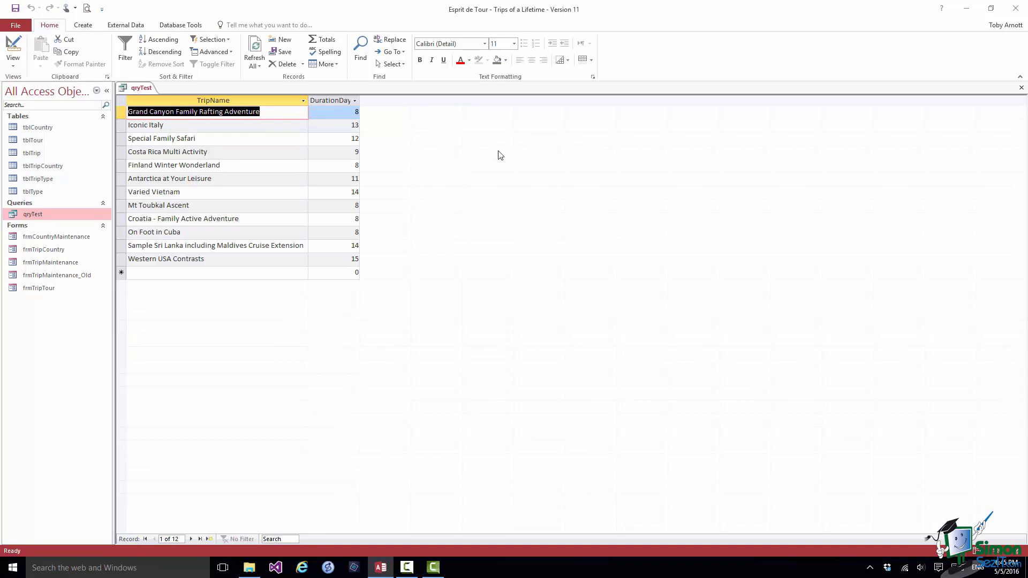
Step: Switch qryTest from its datasheet results to Design view
click(14, 67)
click(31, 129)
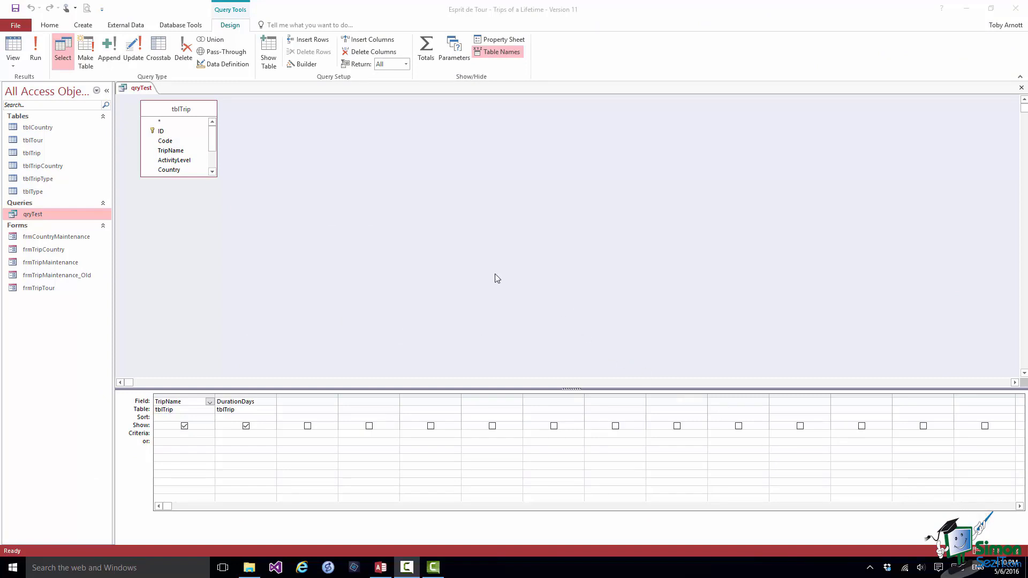
Step: Add the tblTrip asterisk (all fields) to the third column of the query grid and delete that column again
click(161, 122)
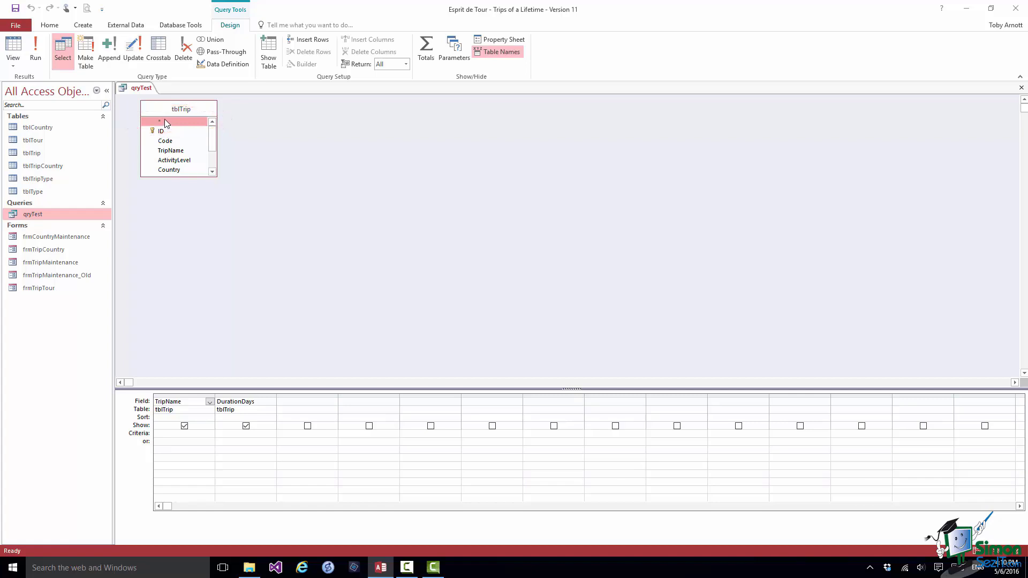
drag(166, 123, 298, 408)
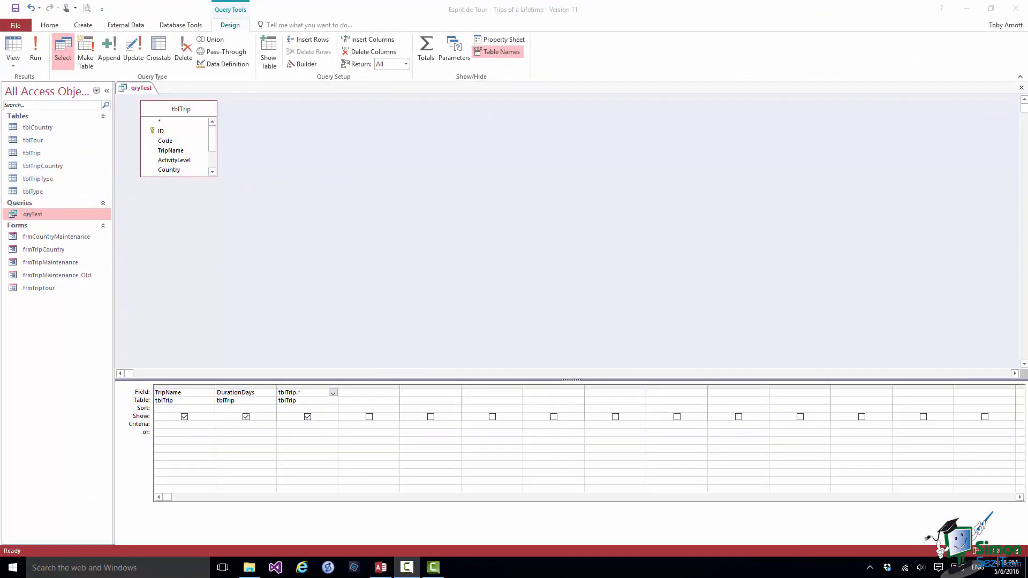
click(301, 386)
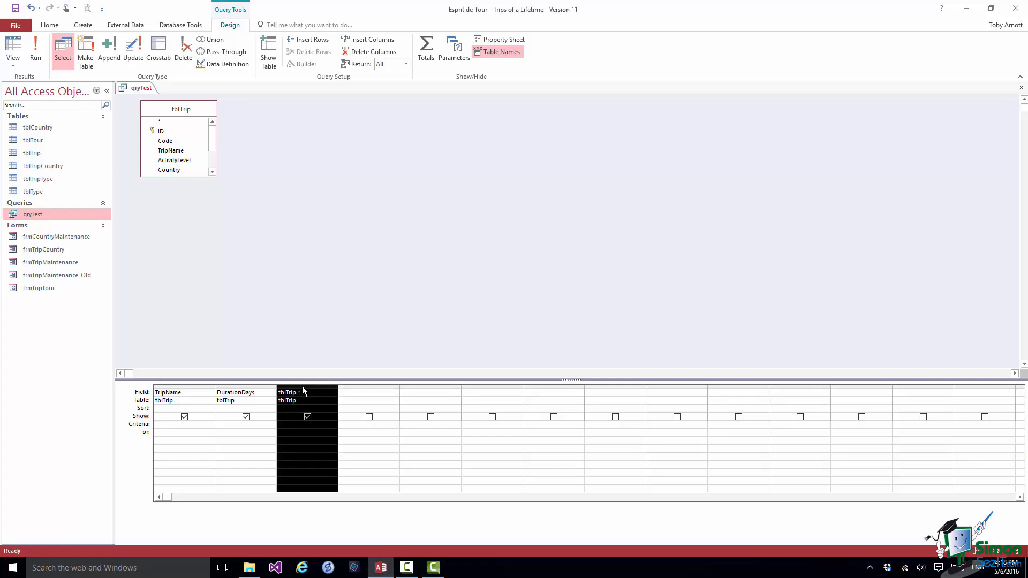
key(Delete)
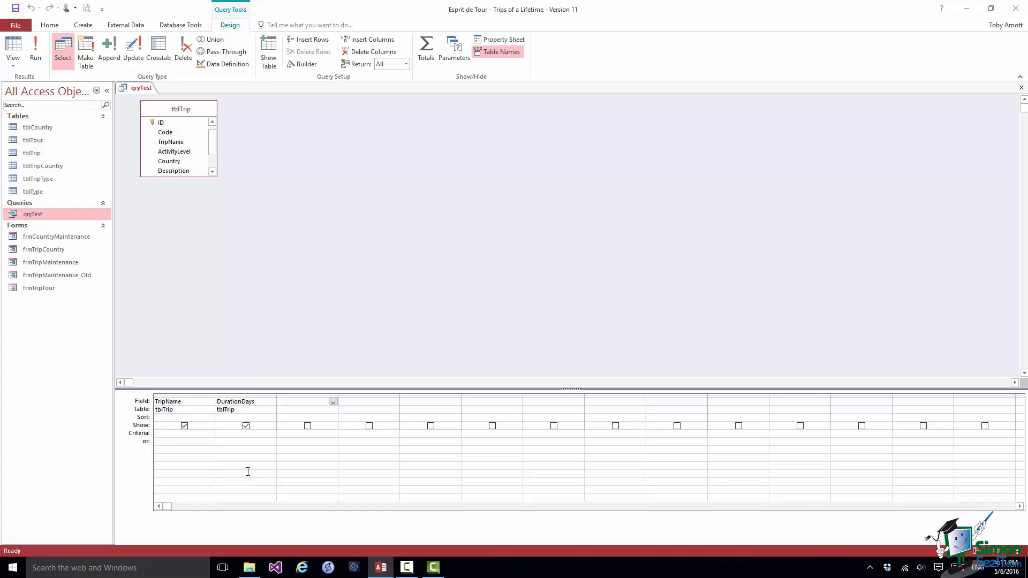
Step: Set the DurationDays column to sort Ascending and run the query
click(226, 418)
click(271, 418)
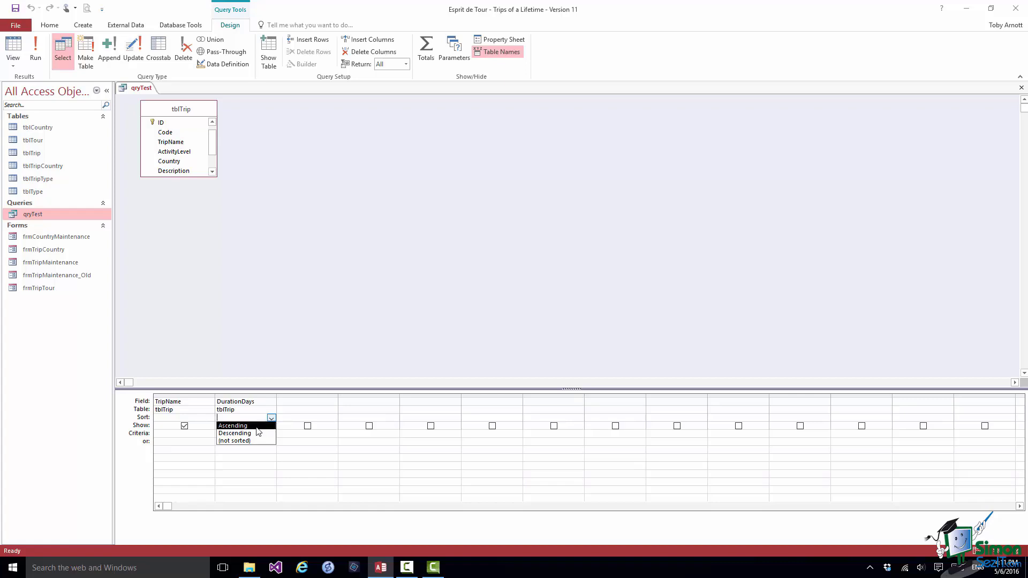
click(253, 427)
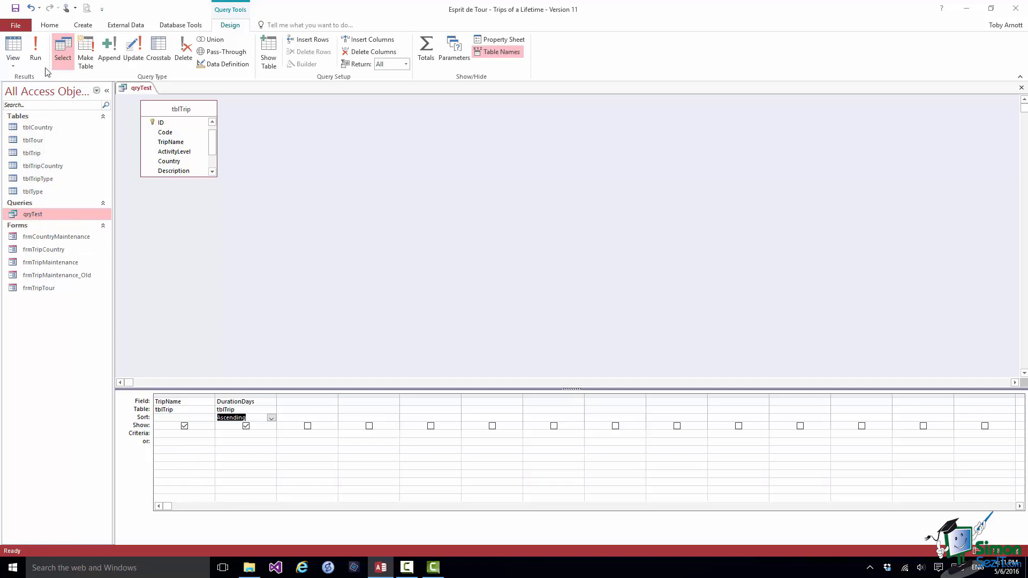
click(36, 49)
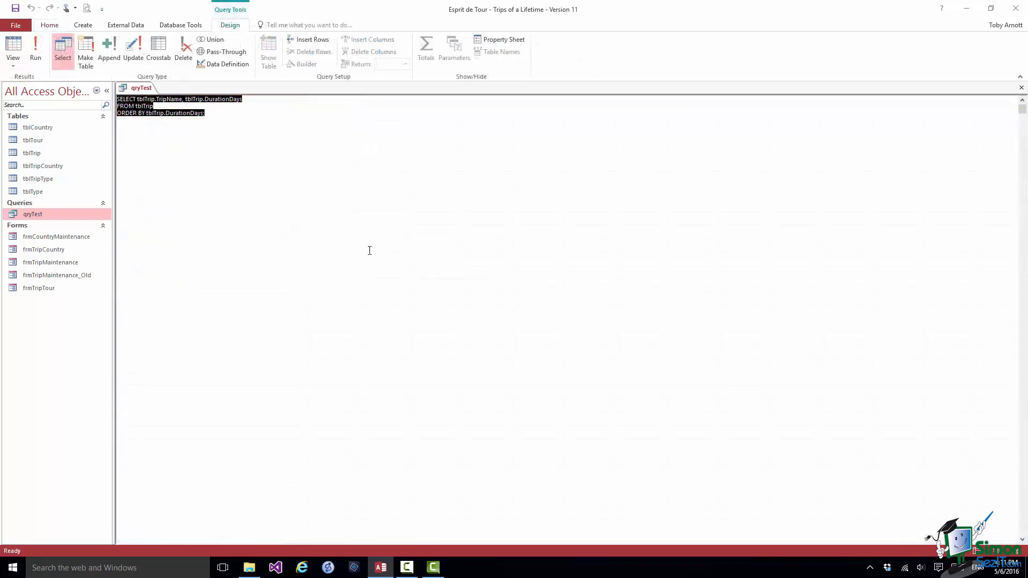
Step: Add DESC after tblTrip.DurationDays in the ORDER BY clause of the SQL statement and run the query
click(302, 118)
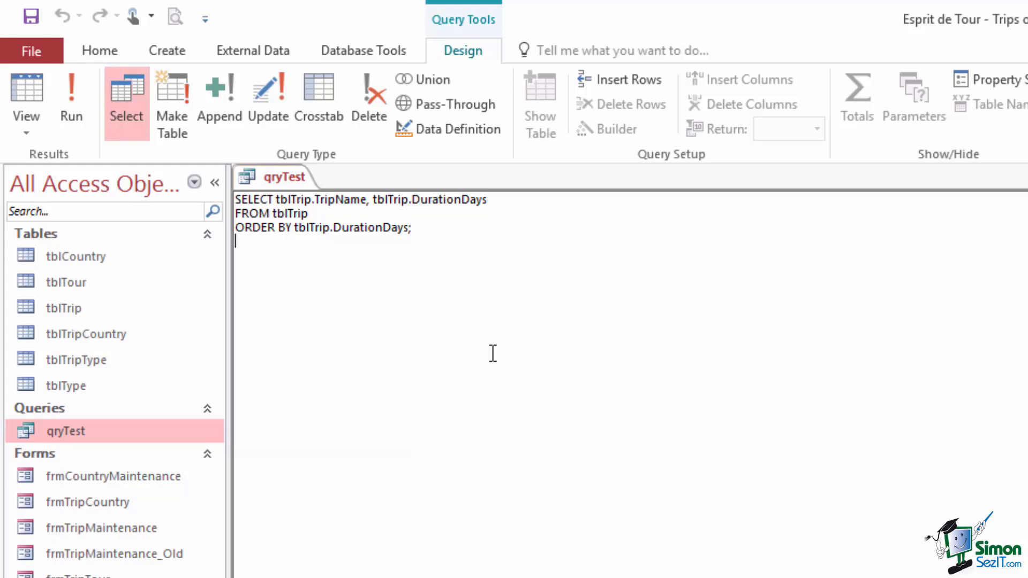
click(404, 227)
key(Right)
text(DESC)
click(76, 86)
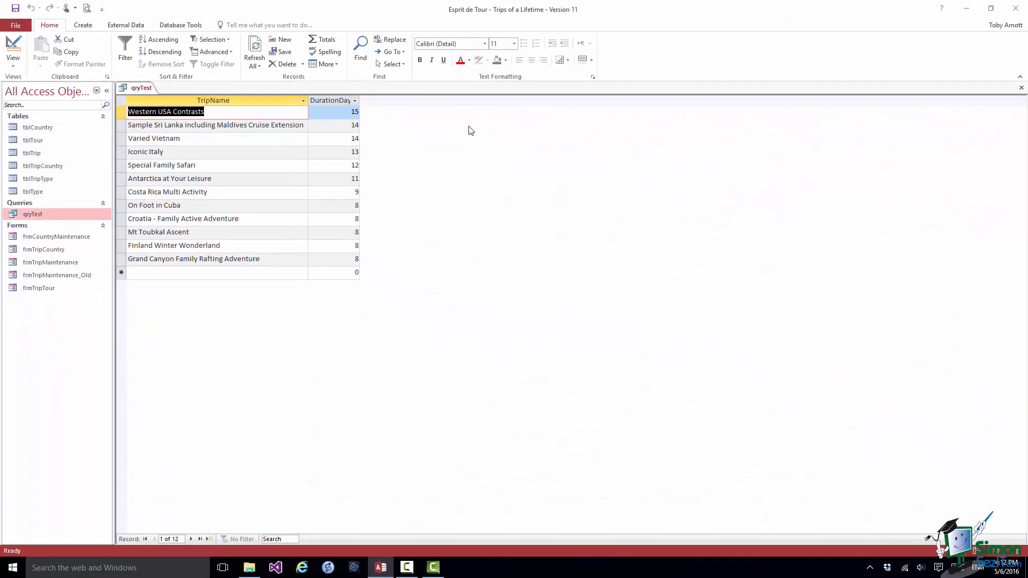
Step: In Design view, add the ActivityLevel field to the third column with the criterion ="Moderate" and run the query
click(13, 50)
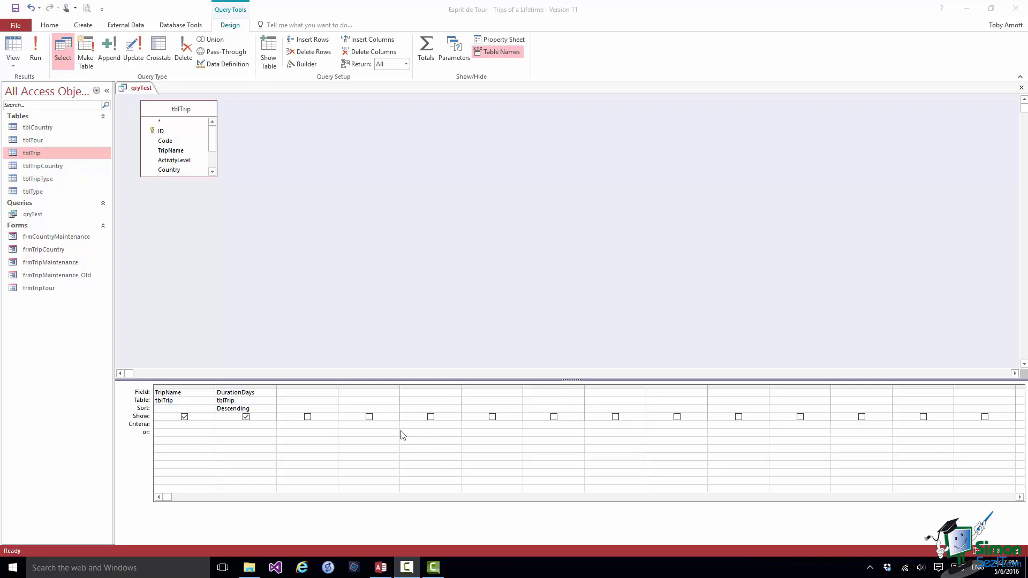
click(175, 161)
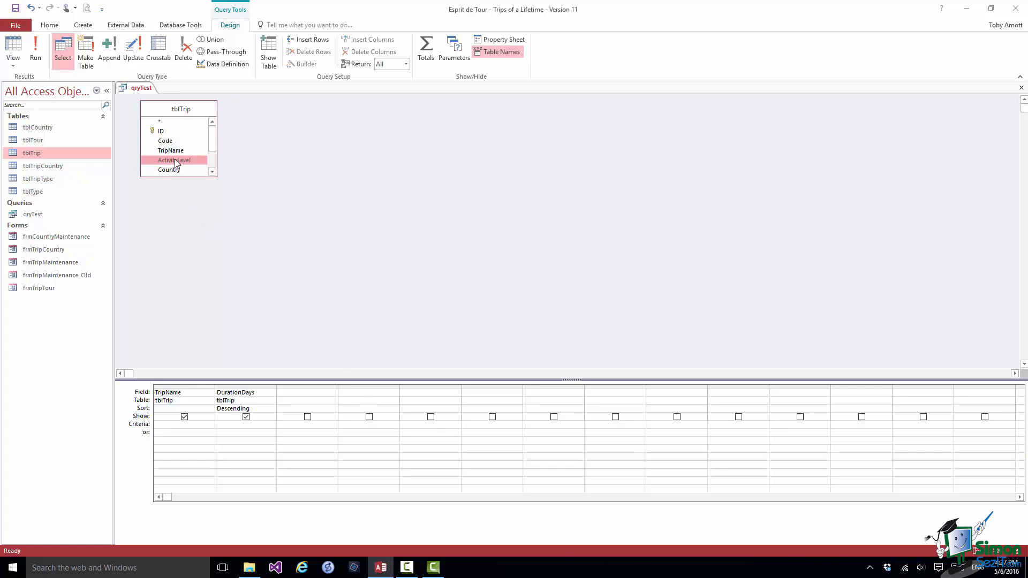
drag(175, 160, 300, 394)
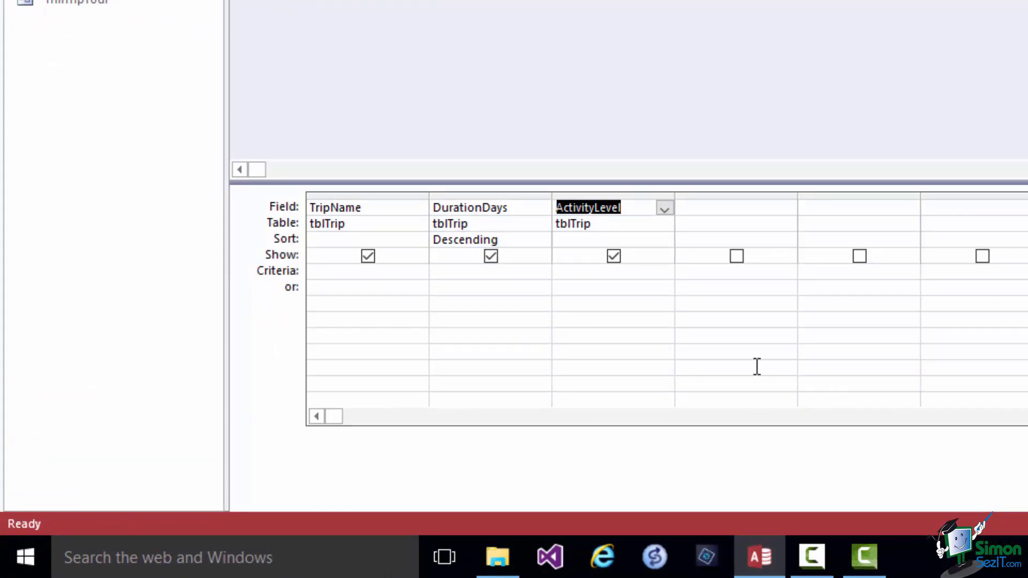
click(580, 272)
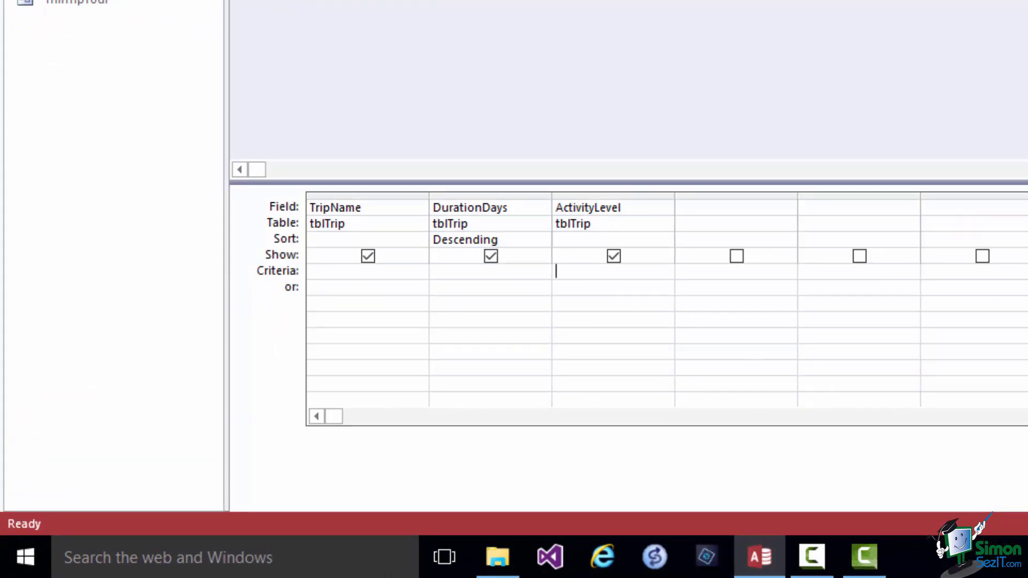
text(="Moderate")
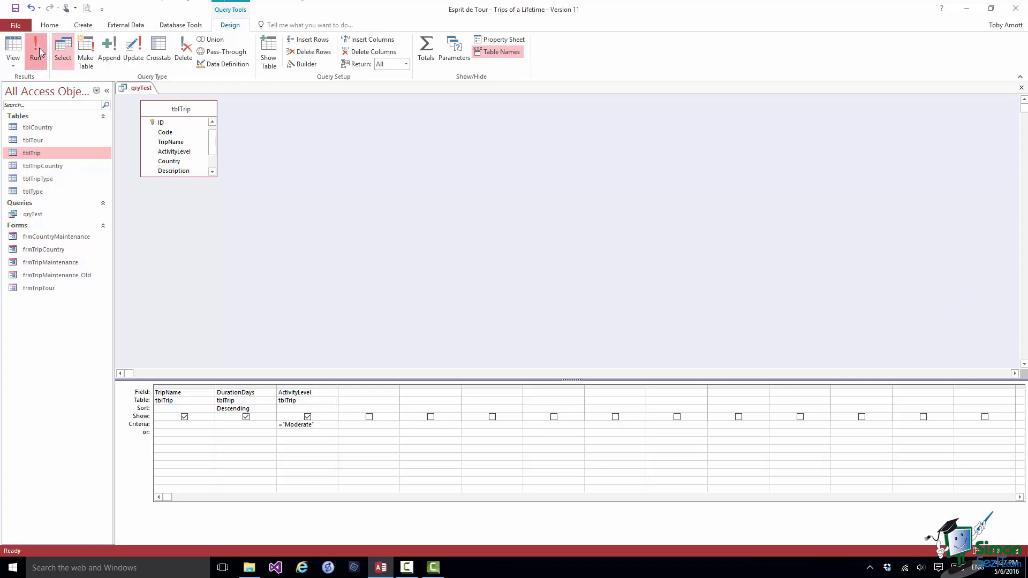
click(37, 51)
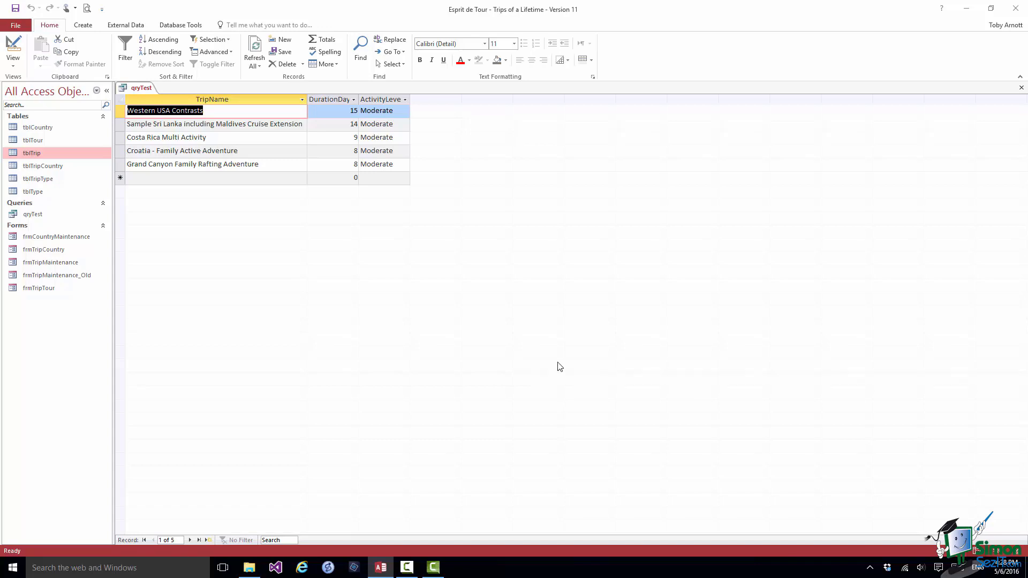
Step: Return to Design view, exclude the ActivityLevel field from the query's output, and run the query
click(13, 64)
click(31, 130)
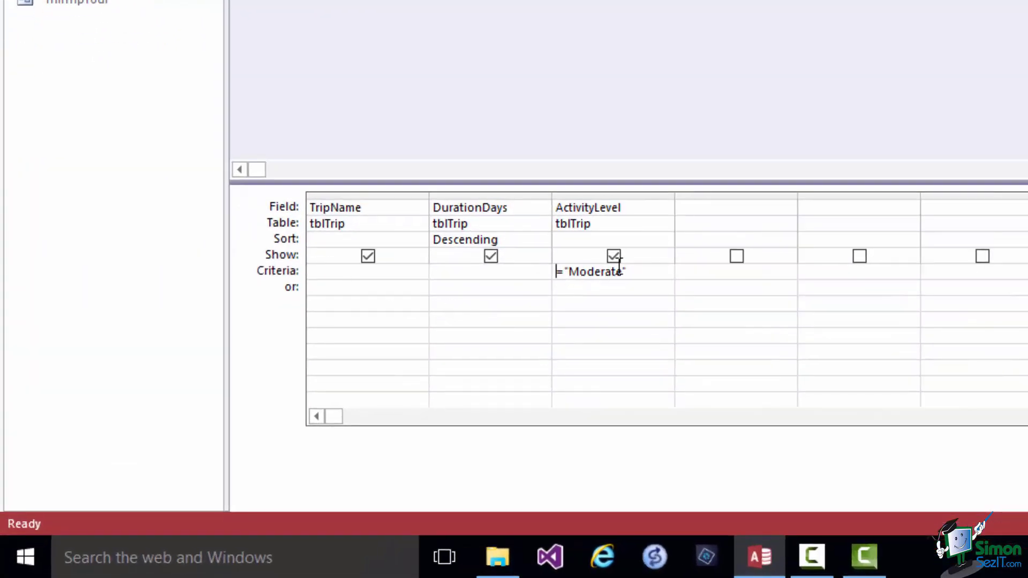
click(615, 256)
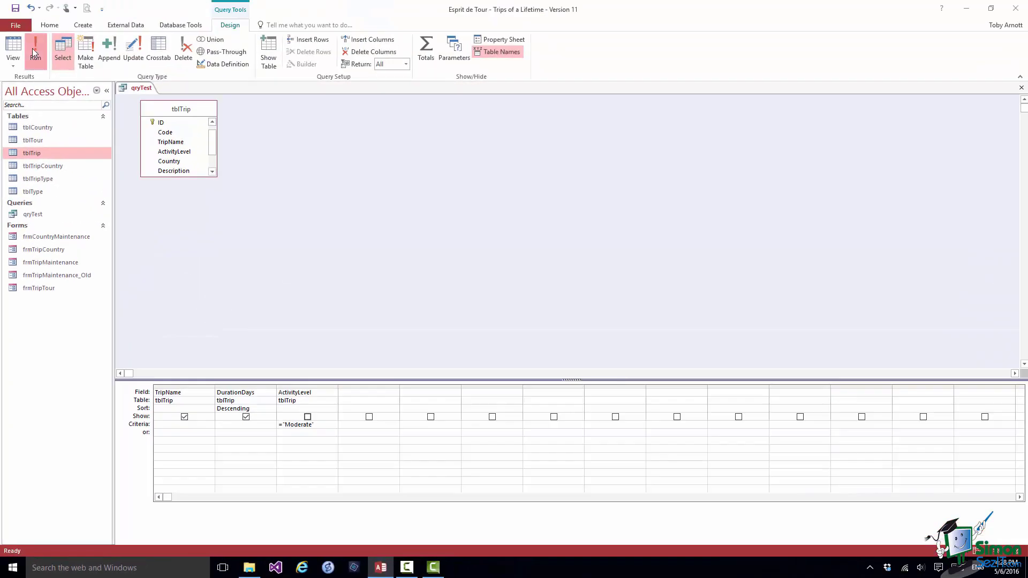
click(34, 53)
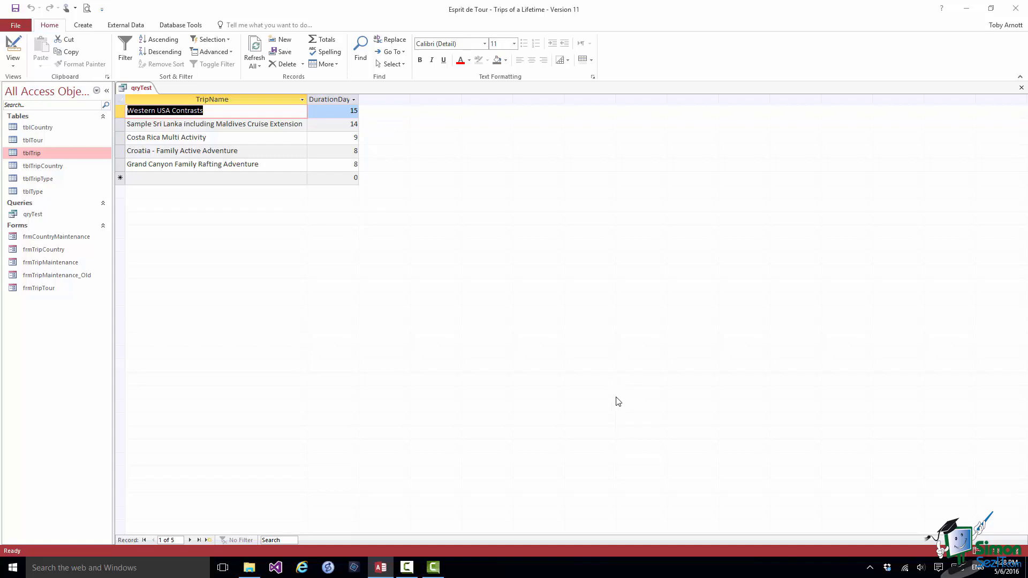
Step: In the query's SQL statement, extend the WHERE clause with AND (tblTrip.DurationDays > 10) and run the query
click(15, 65)
click(34, 106)
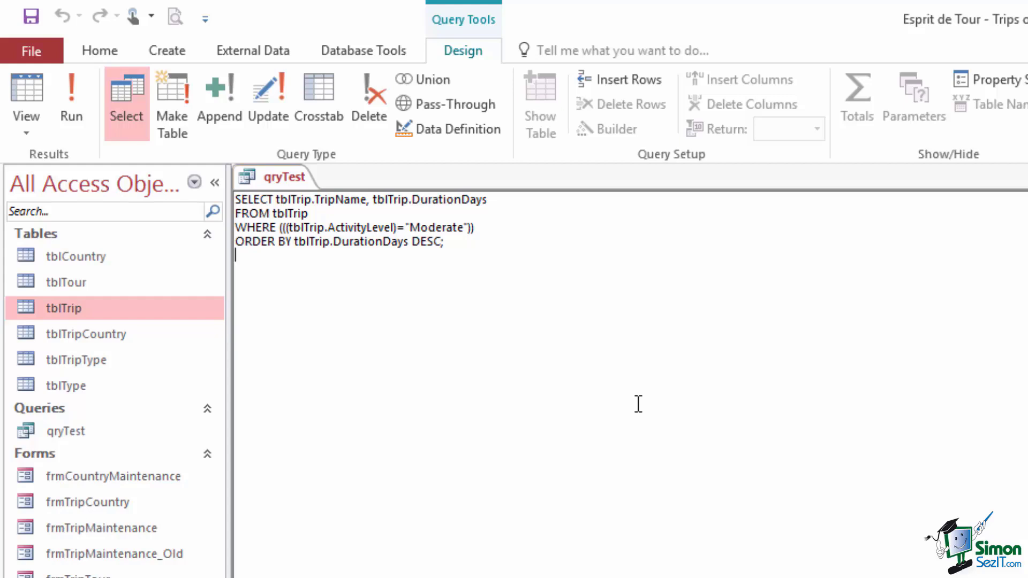
click(472, 227)
text(AND)
text((tblTrip.DurationDays > 10))
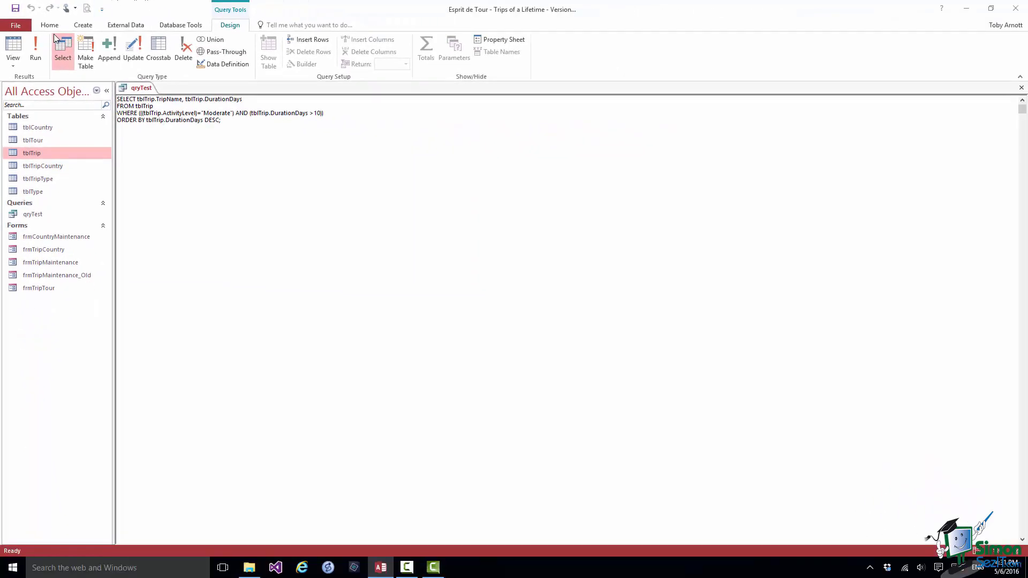
click(37, 53)
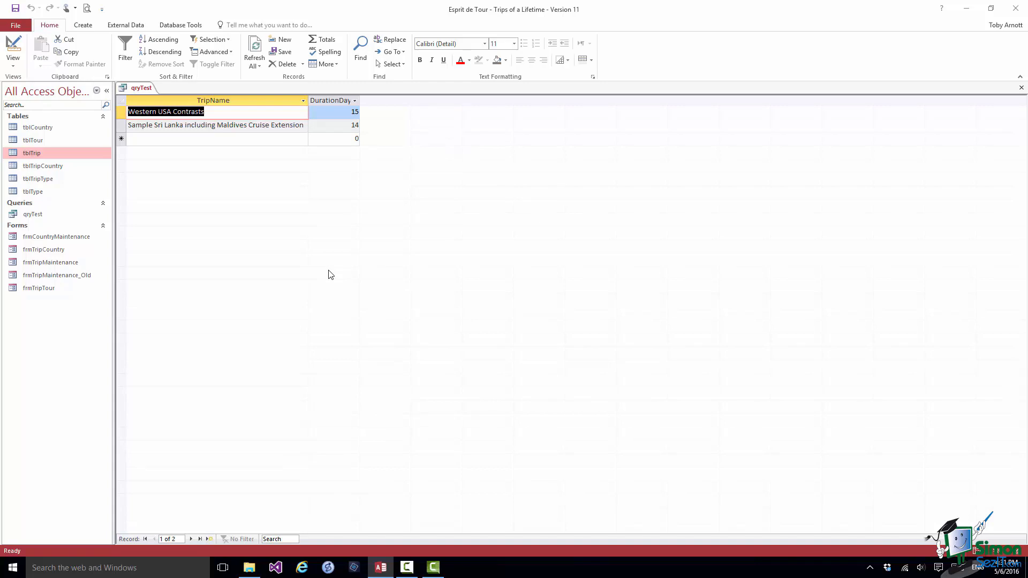
Step: Show the query in Design view to examine how the combined criteria appear in the grid
click(12, 68)
click(32, 128)
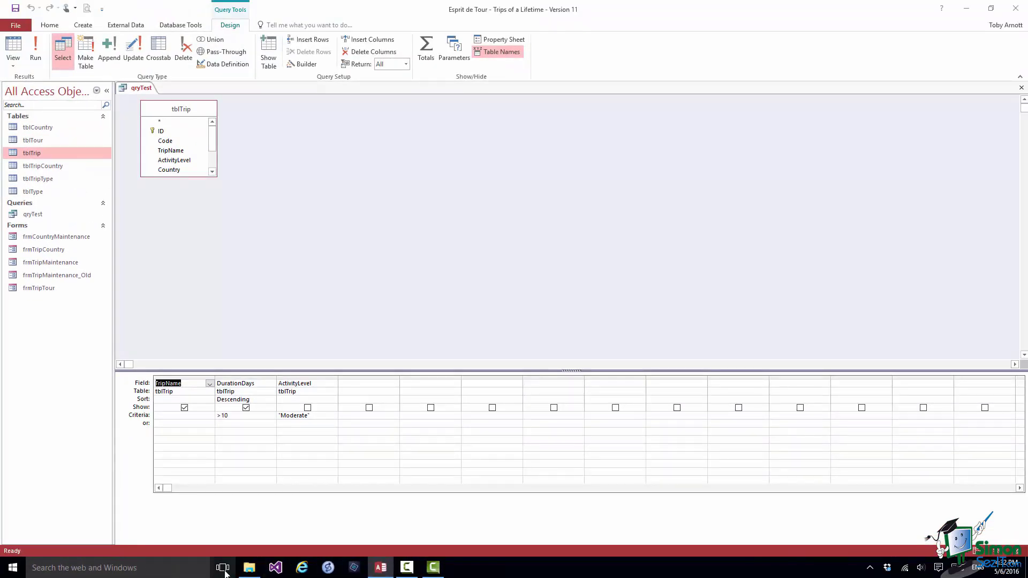
Step: In the query's SQL statement, replace AND with OR in the WHERE clause, run the query and return to Design view
click(15, 67)
click(31, 102)
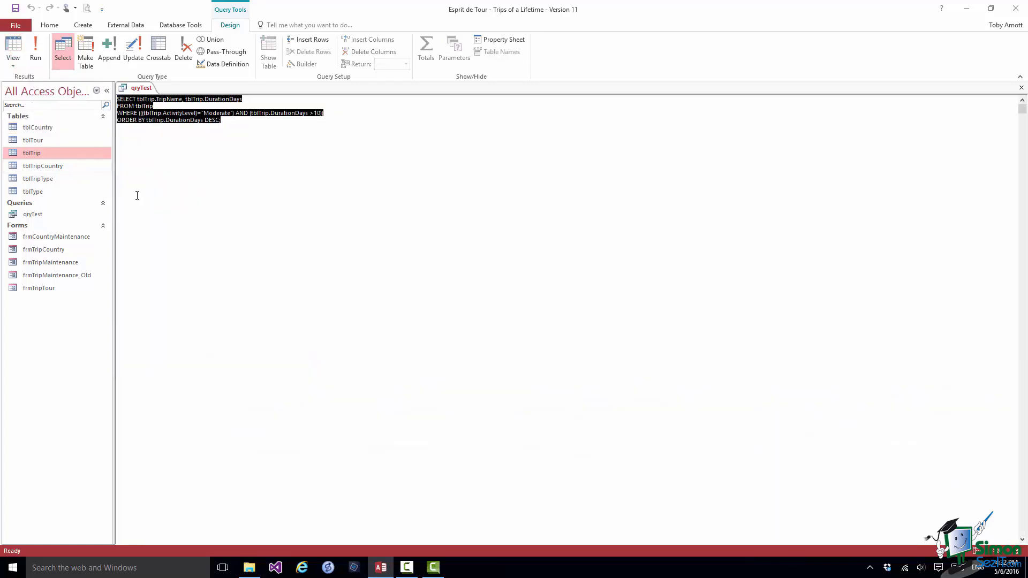
click(247, 114)
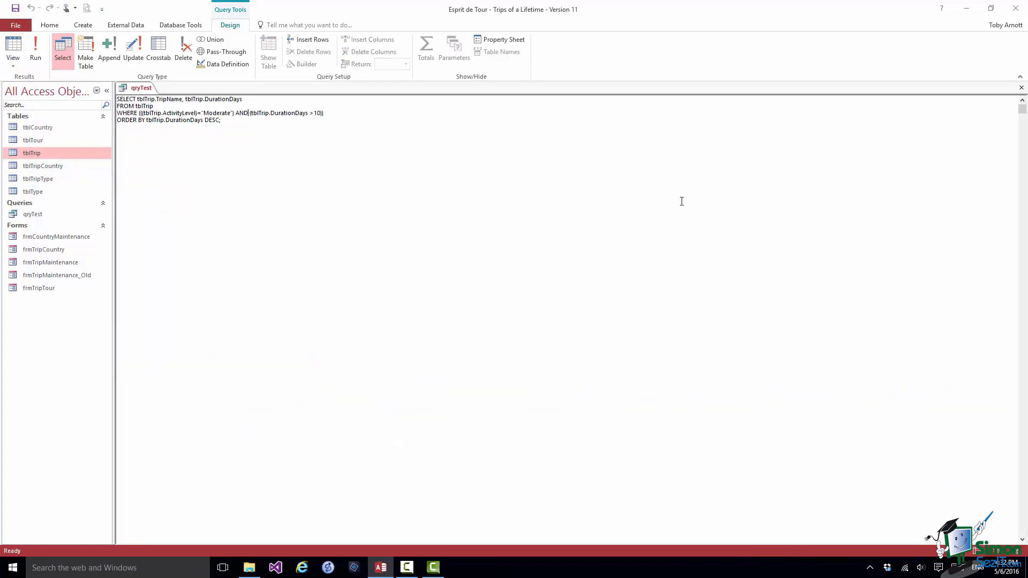
key(BackSpace)
key(BackSpace)
key(BackSpace)
text(OR)
click(35, 51)
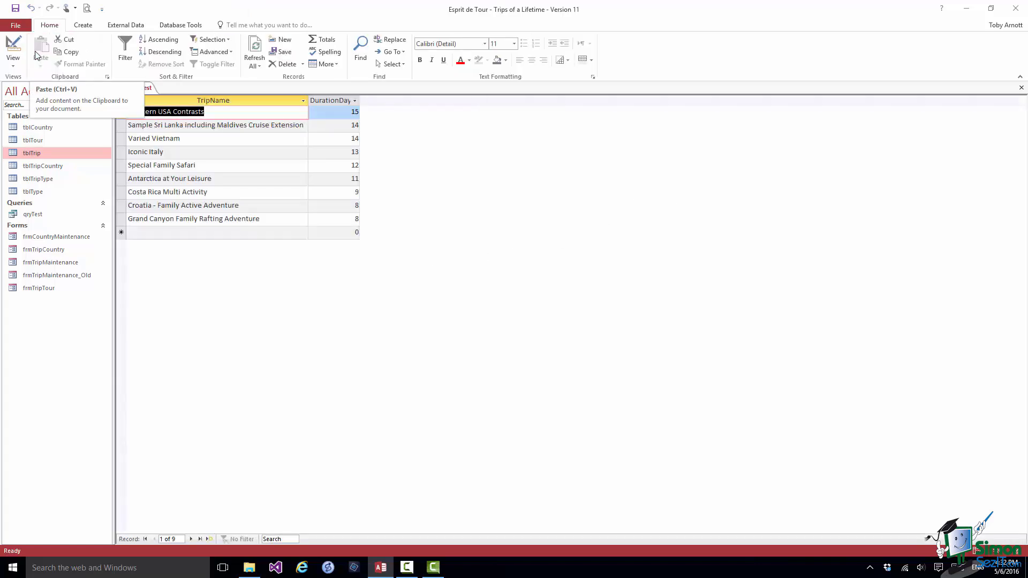
click(12, 62)
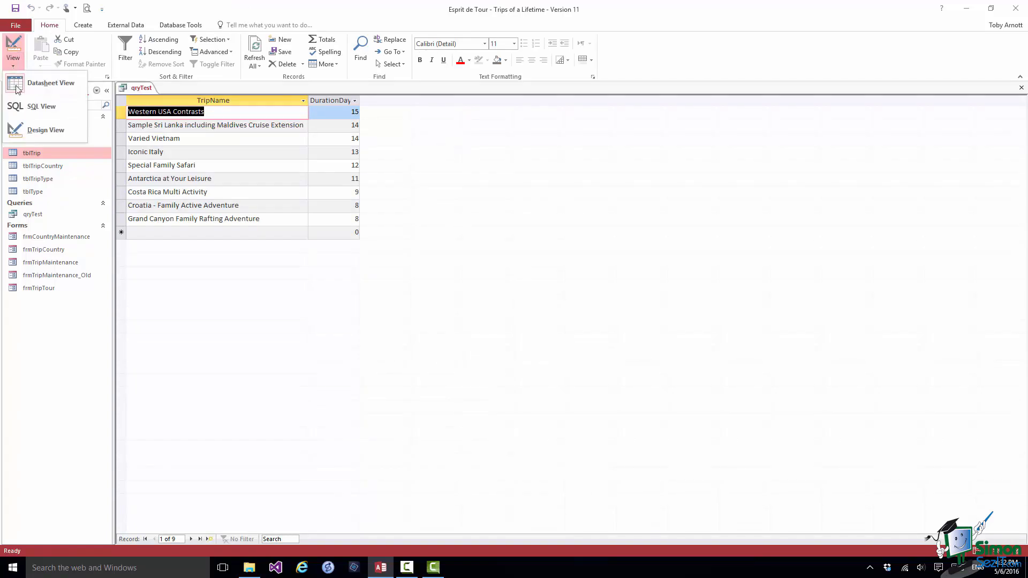
click(27, 127)
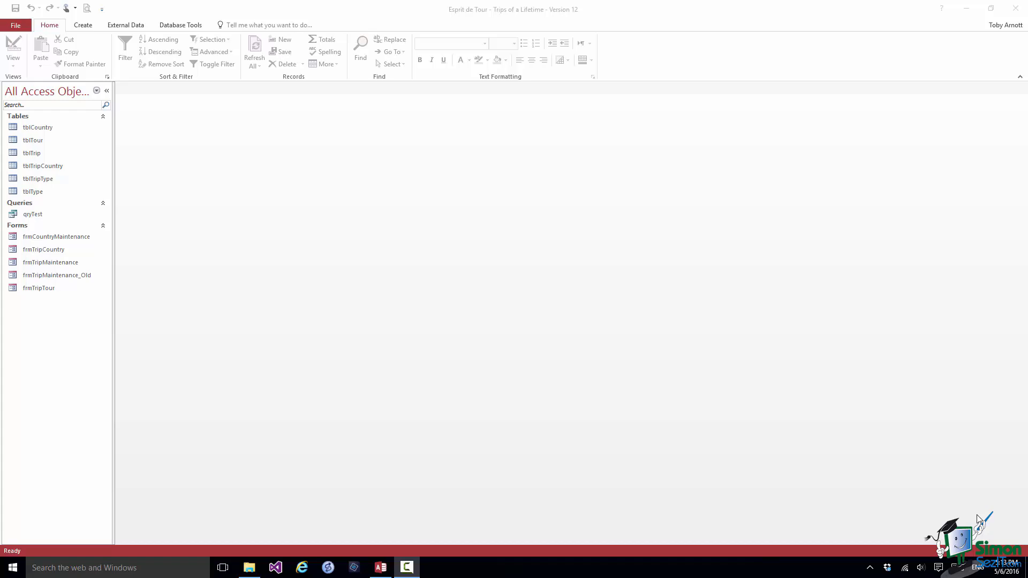
Step: Open qryTest in Design view and clear the criteria under the ActivityLevel and DurationDays fields
right_click(38, 214)
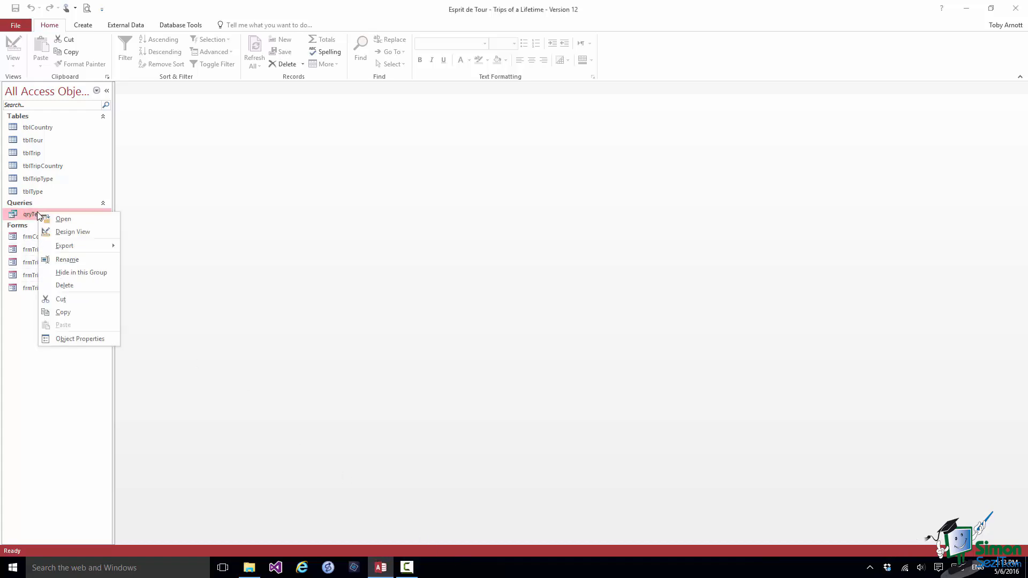
click(60, 236)
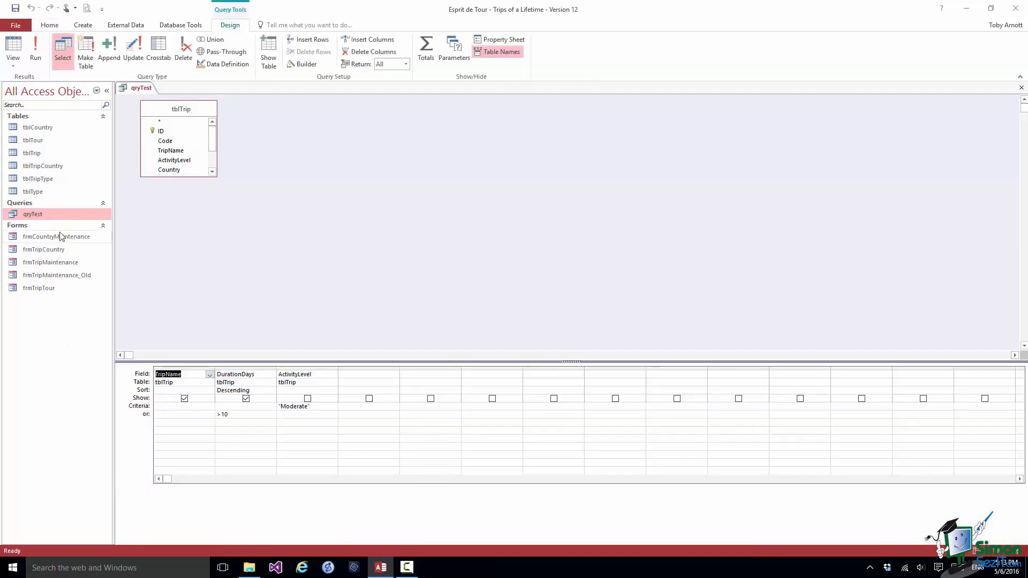
click(308, 406)
key(BackSpace)
key(BackSpace)
key(BackSpace)
key(BackSpace)
key(BackSpace)
key(BackSpace)
key(BackSpace)
key(BackSpace)
key(BackSpace)
key(BackSpace)
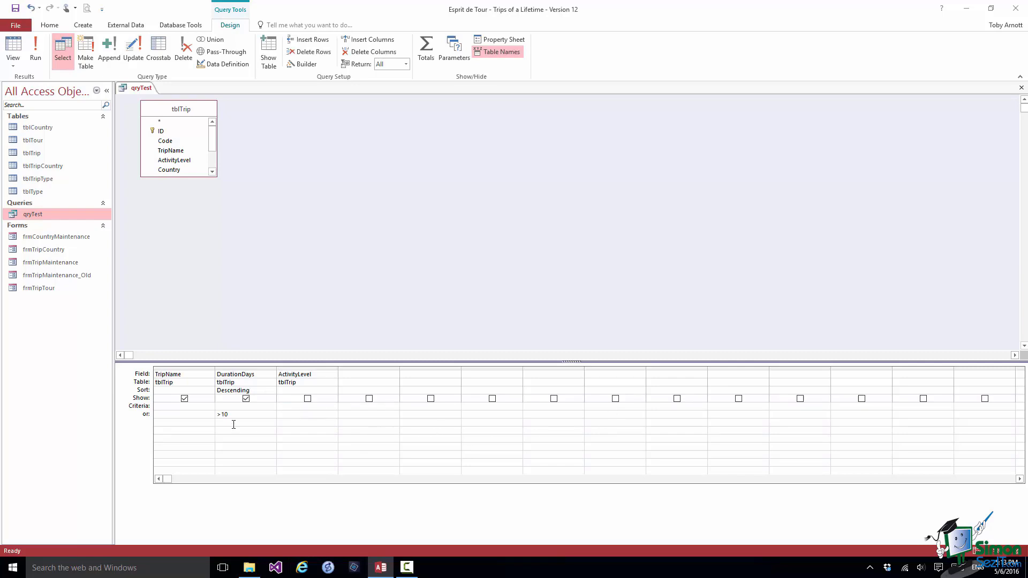
key(BackSpace)
key(BackSpace)
key(BackSpace)
Step: Remove the Descending sort from the DurationDays field
click(264, 391)
key(BackSpace)
key(BackSpace)
key(BackSpace)
key(BackSpace)
key(BackSpace)
key(BackSpace)
key(BackSpace)
key(BackSpace)
key(BackSpace)
key(BackSpace)
Step: Add the table tblTripCountry to the query design alongside tblTrip
right_click(538, 220)
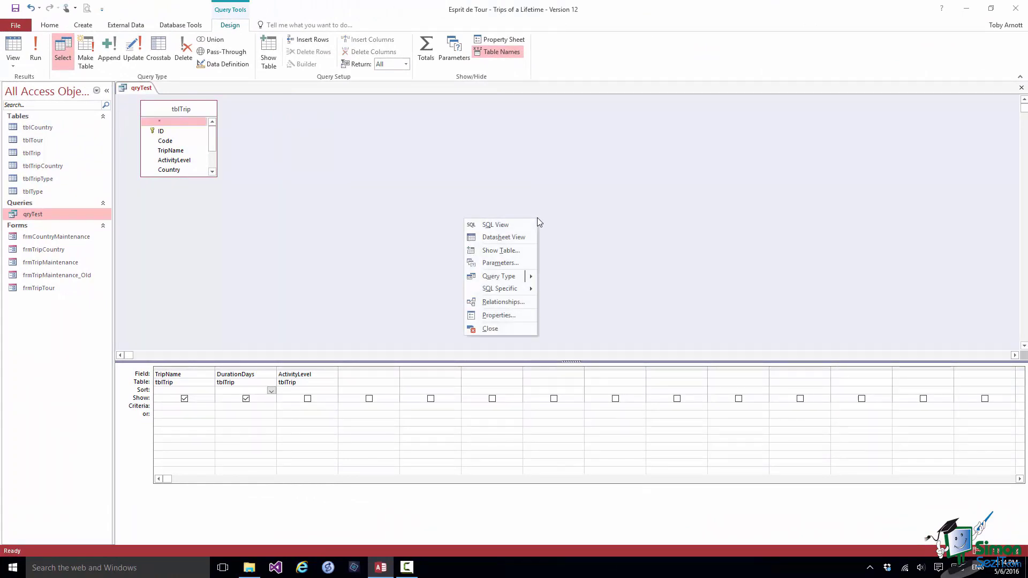
click(505, 252)
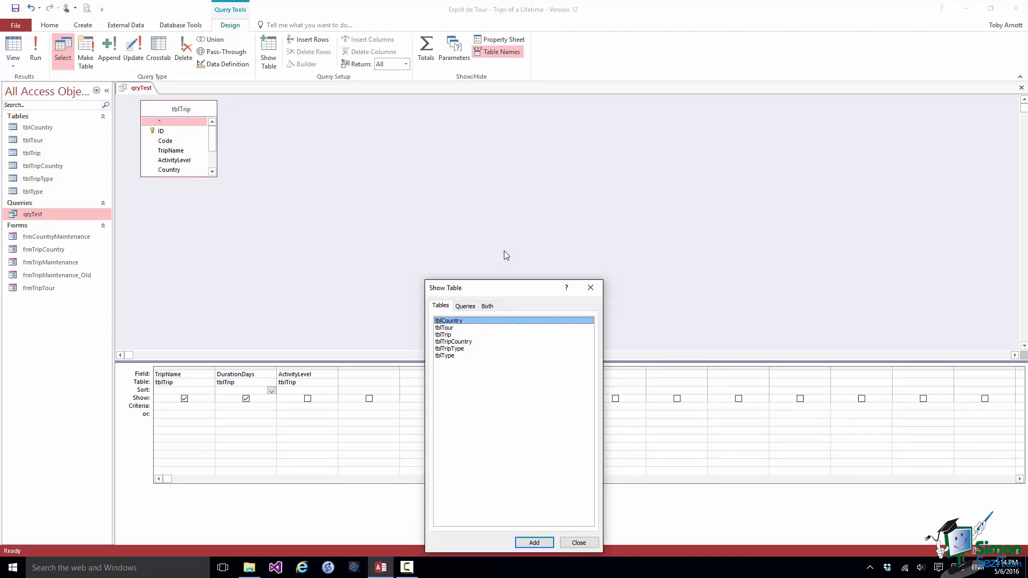
click(451, 343)
click(533, 542)
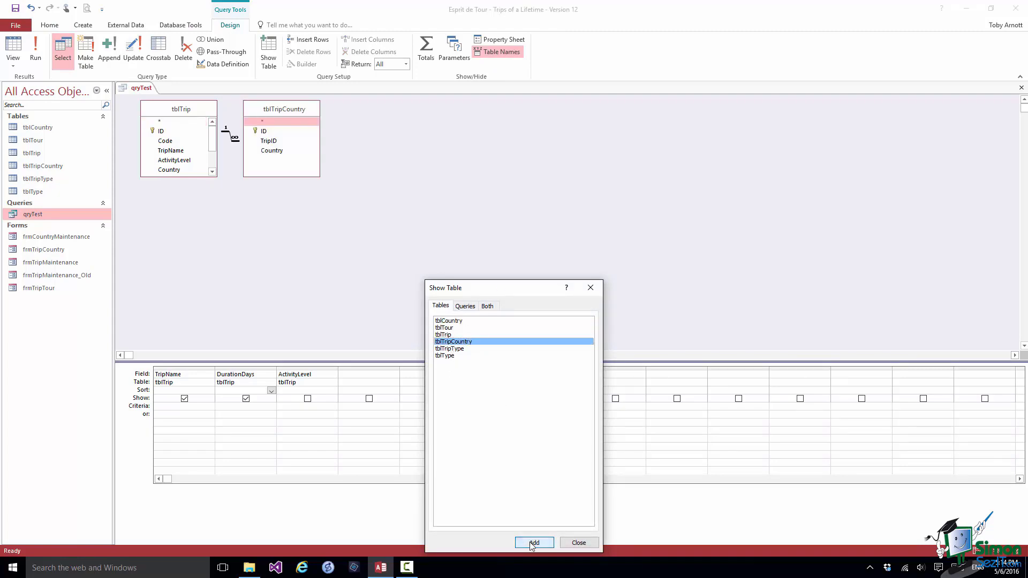
click(578, 544)
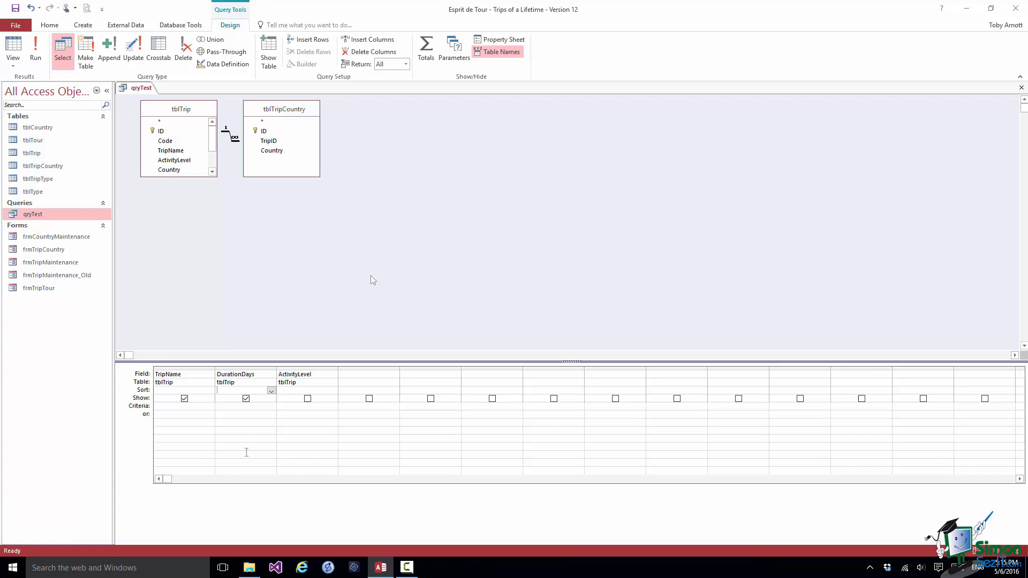
Step: Delete the ActivityLevel and DurationDays columns from the query grid
click(301, 370)
click(301, 368)
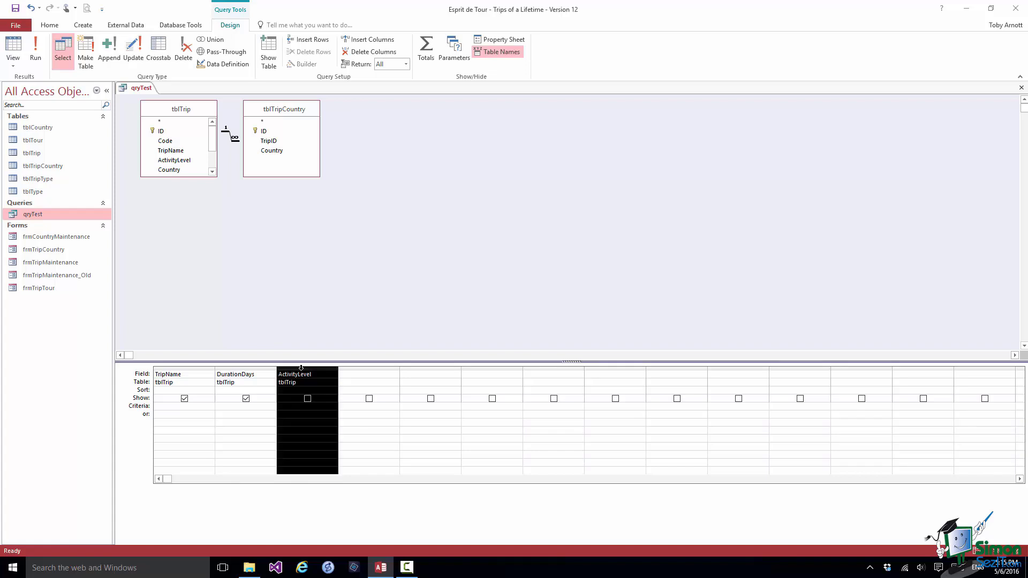
key(Delete)
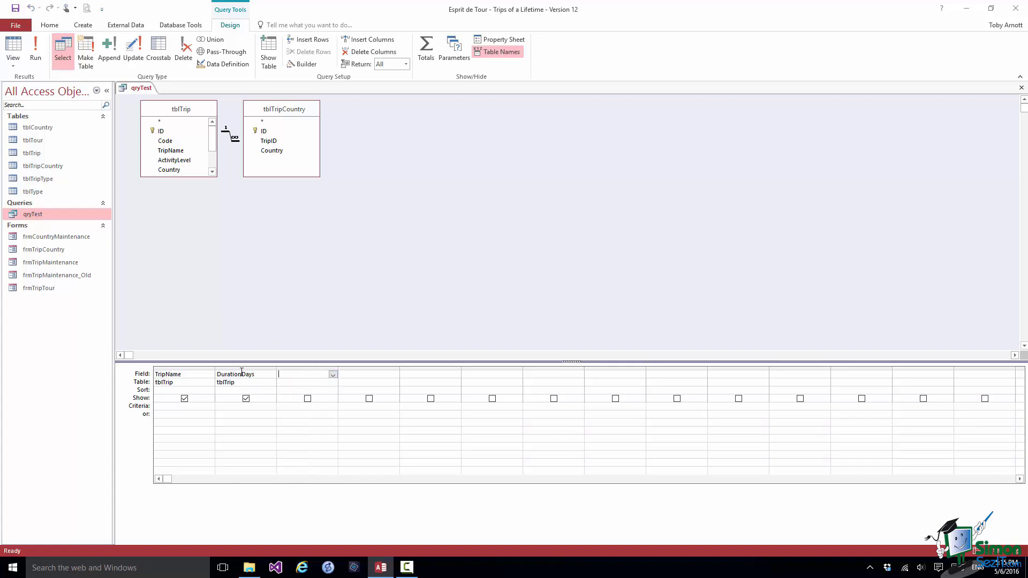
click(242, 367)
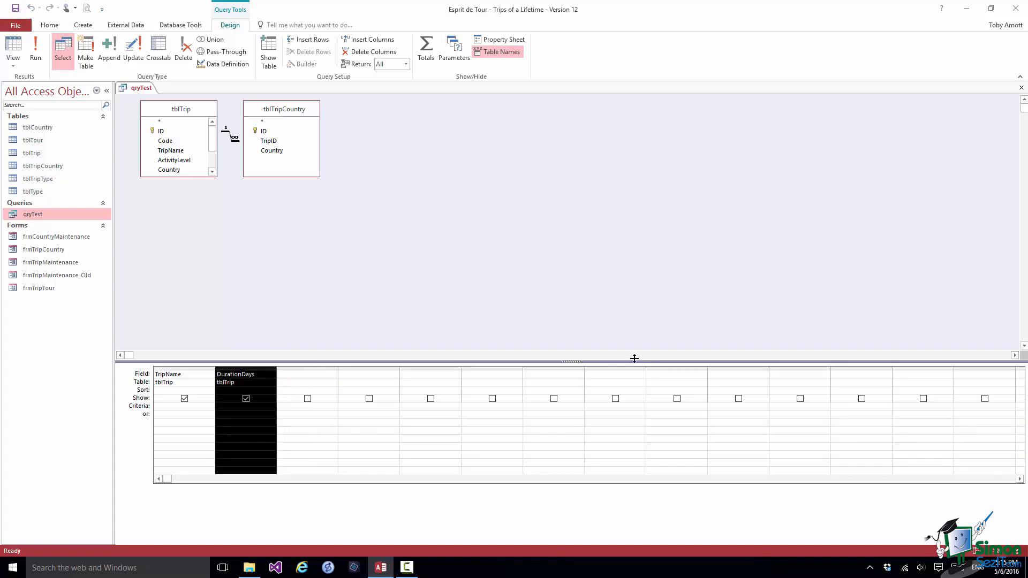
key(Delete)
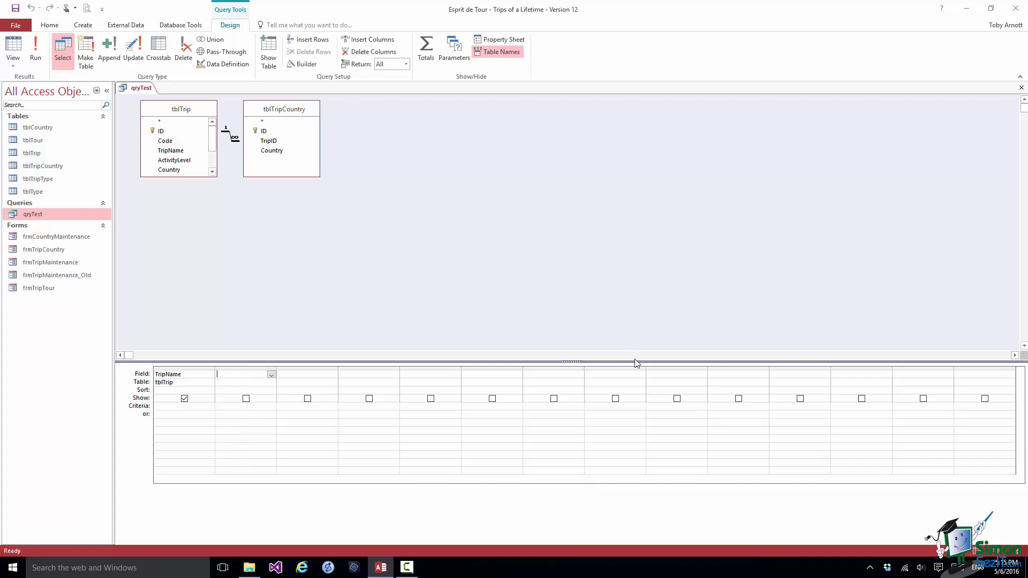
Step: Add the Country field of tblTripCountry to the second column of the grid and run the query
click(271, 151)
drag(272, 153, 241, 375)
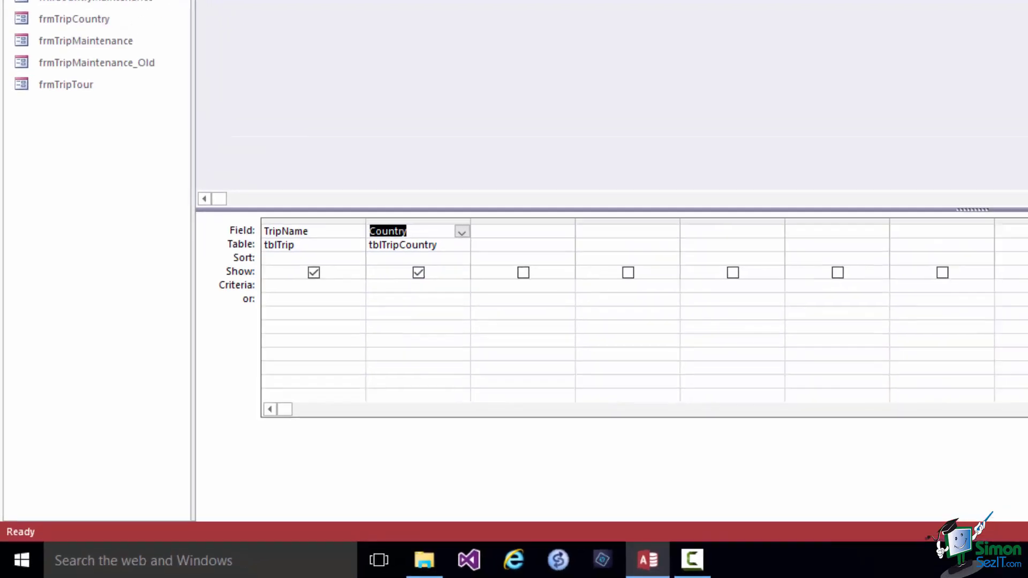
click(38, 45)
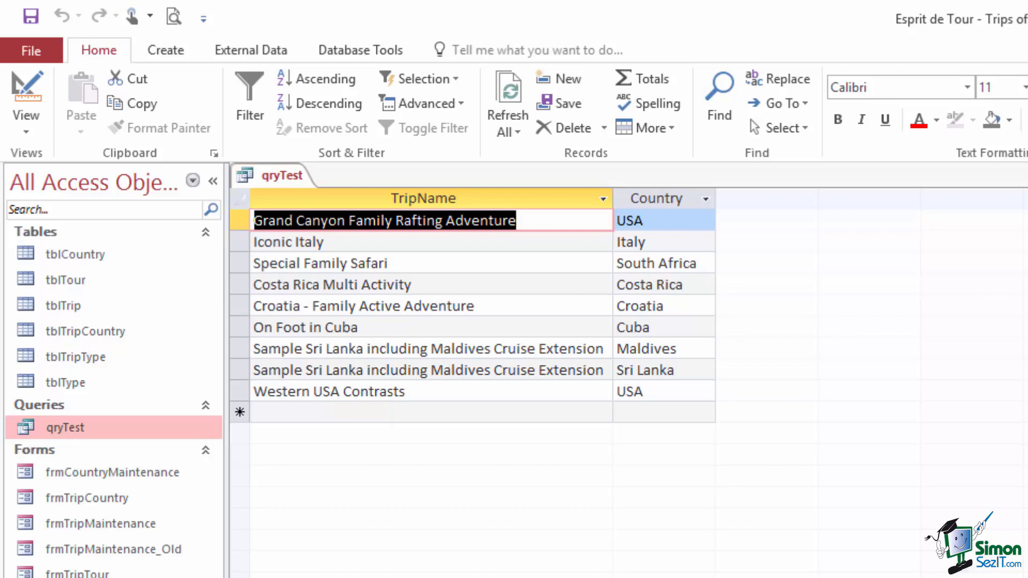
Step: Examine the join between the two tables in the query's SQL statement and open the tblTripCountry table
click(27, 129)
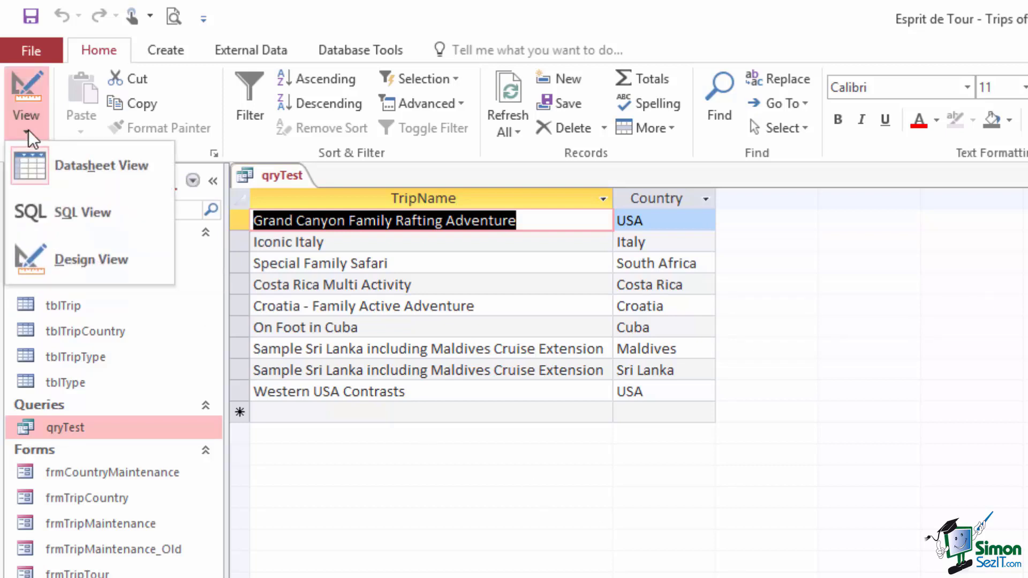
click(62, 210)
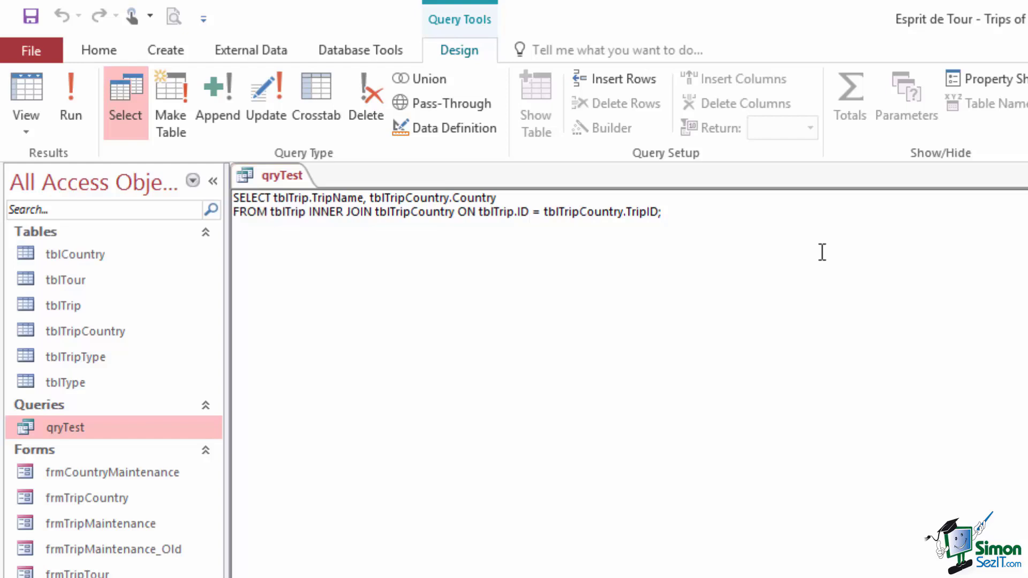
click(76, 332)
double_click(76, 332)
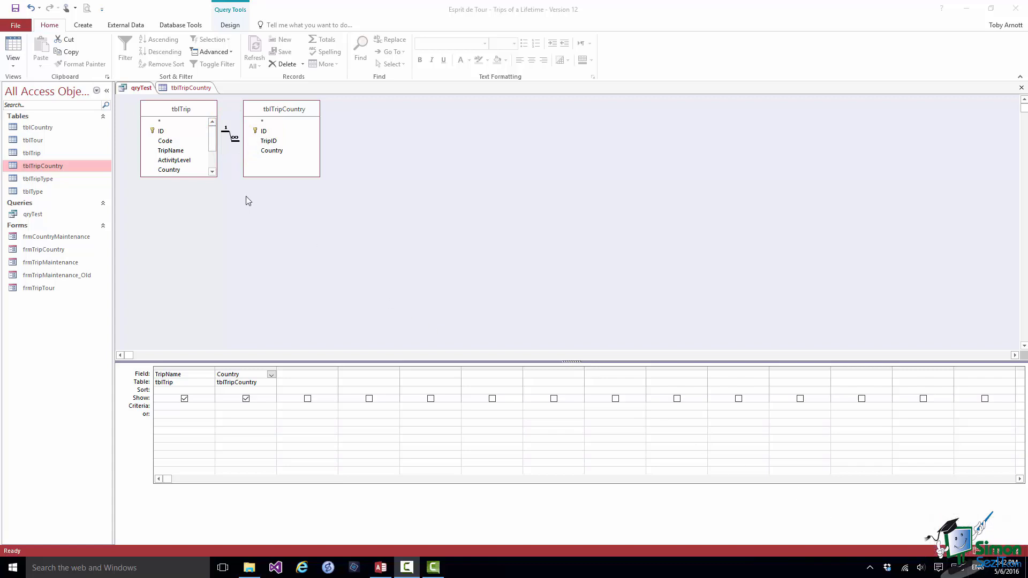
Step: Set the join to include all records from tblTrip and only matching records from tblTripCountry, and run the query
double_click(233, 136)
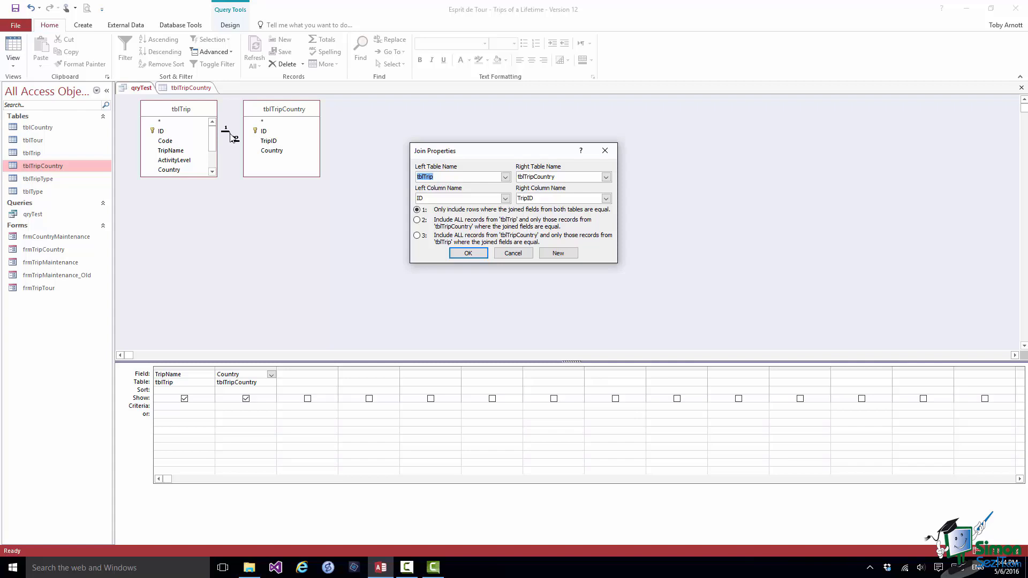
click(418, 221)
click(473, 252)
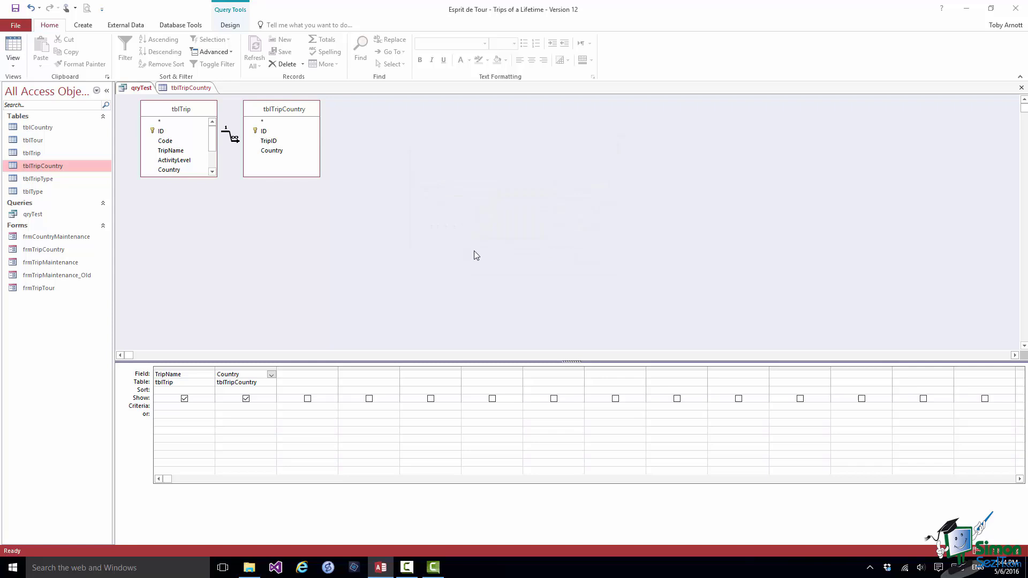
click(230, 26)
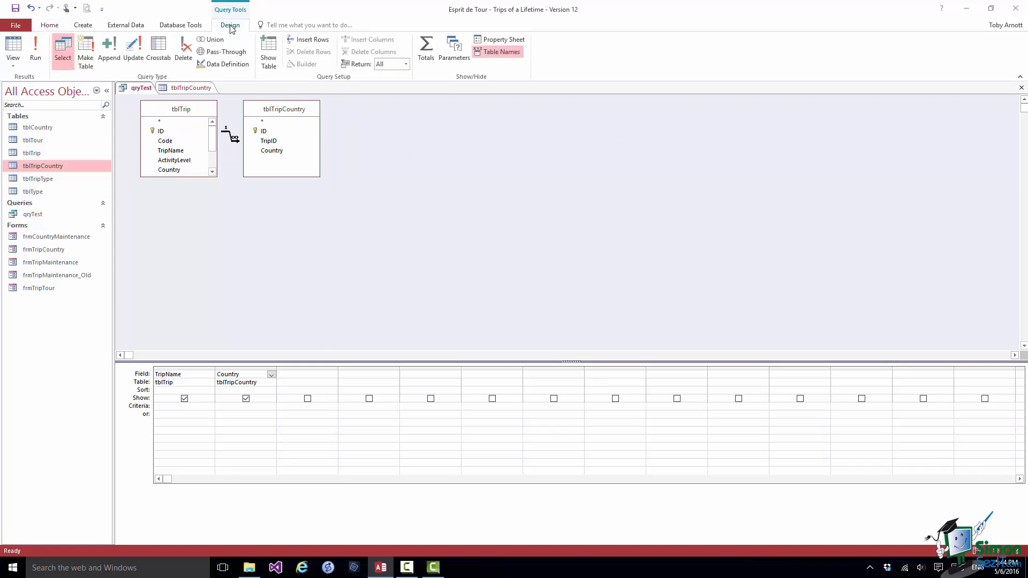
click(36, 45)
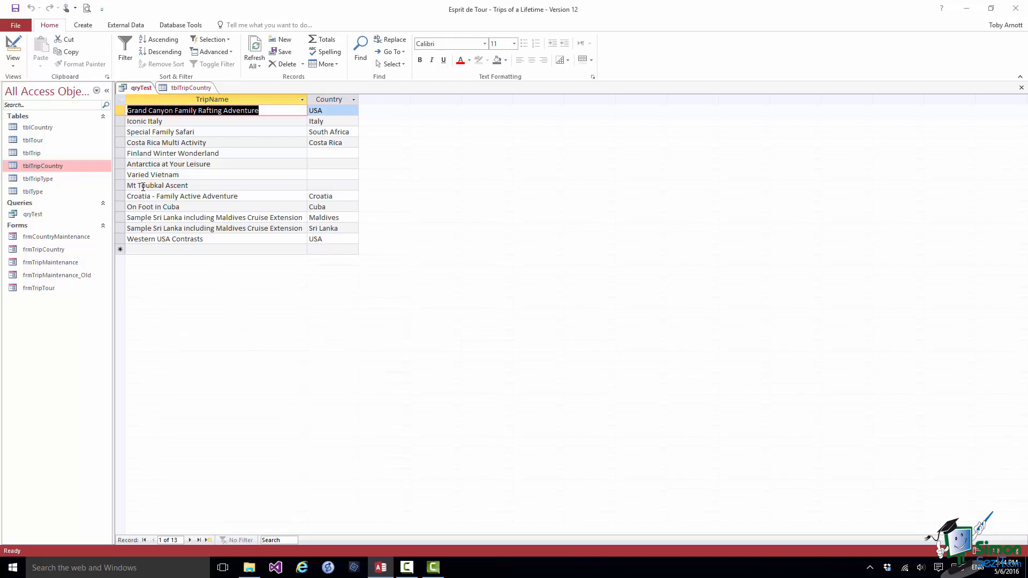
Step: Show the query's SQL statement to examine the modified join clause, and leave SQL view
click(13, 68)
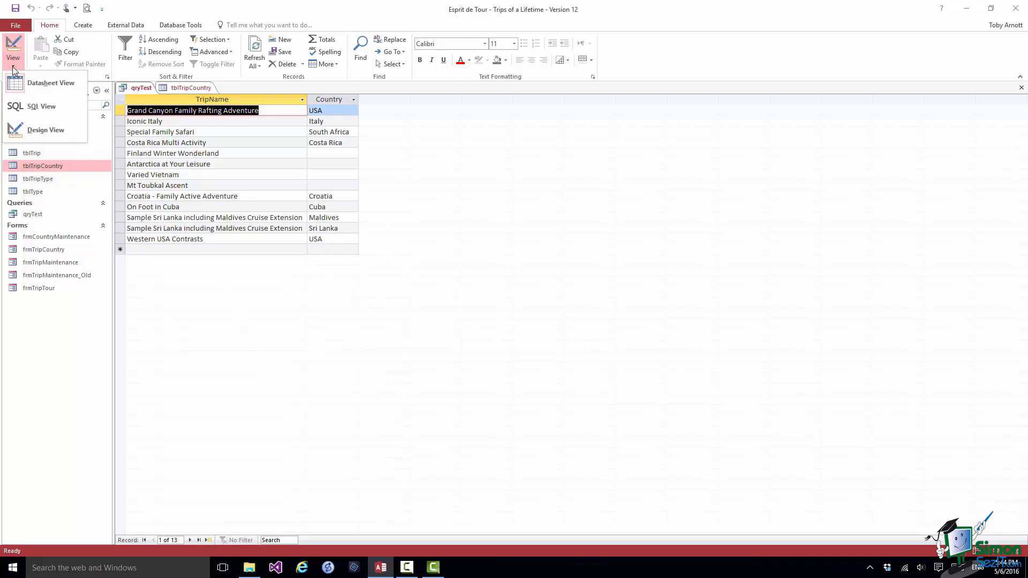
click(31, 104)
click(350, 110)
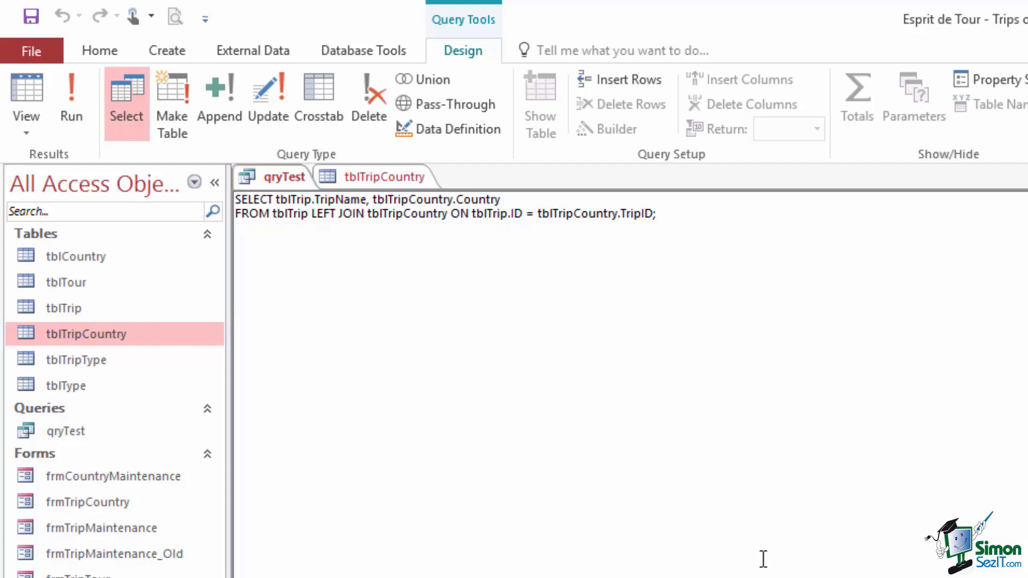
click(26, 132)
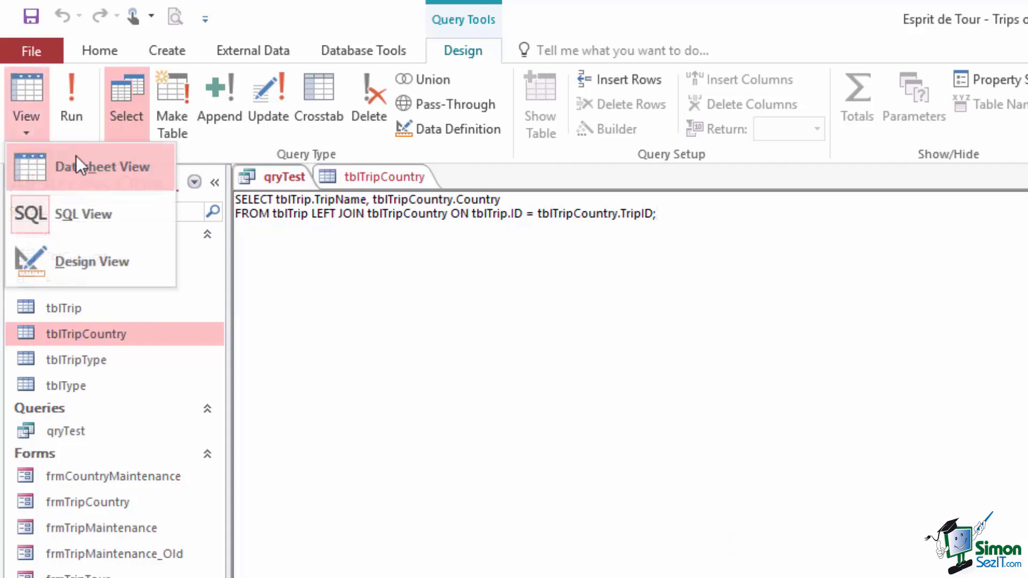
click(85, 165)
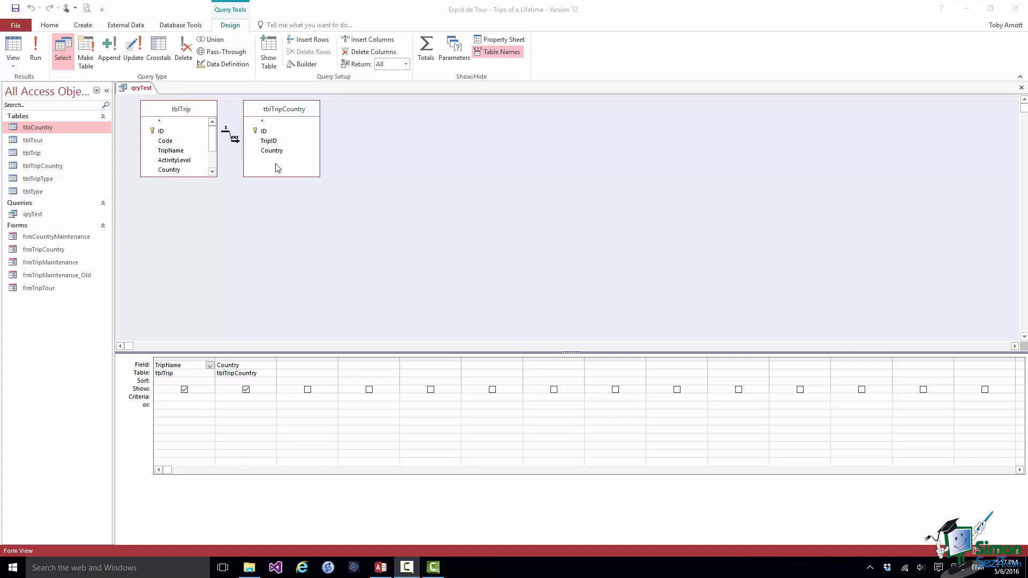
Step: In the query's SQL statement, replace LEFT JOIN with RIGHT JOIN, run the query and return to Design view
click(13, 66)
click(30, 109)
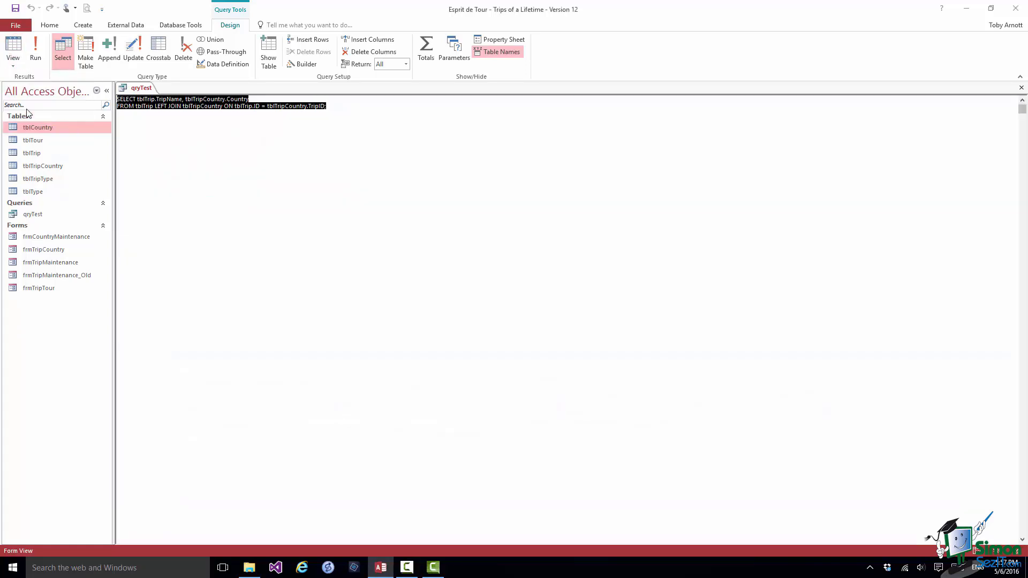
click(170, 108)
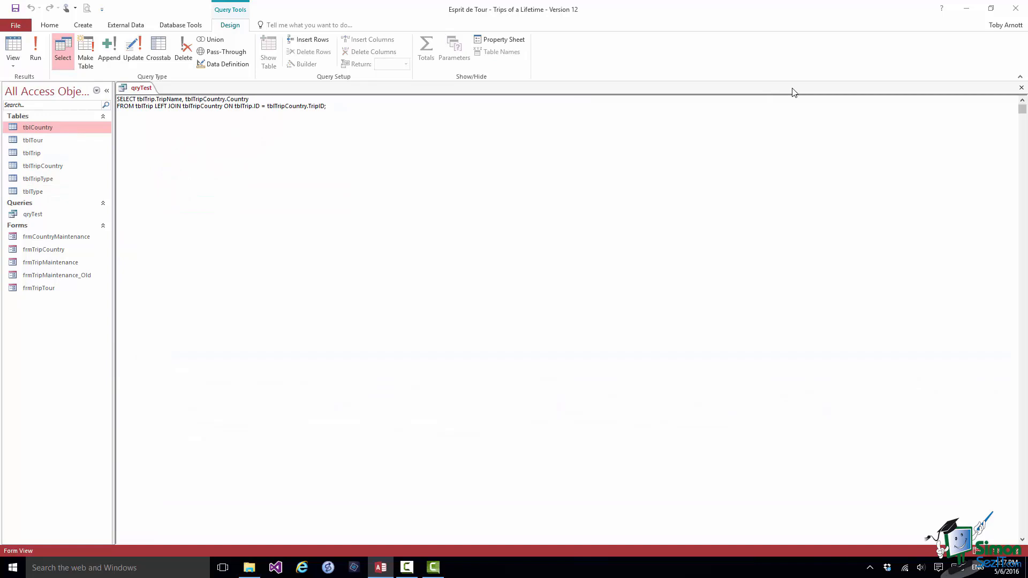
key(BackSpace)
key(BackSpace)
key(BackSpace)
key(BackSpace)
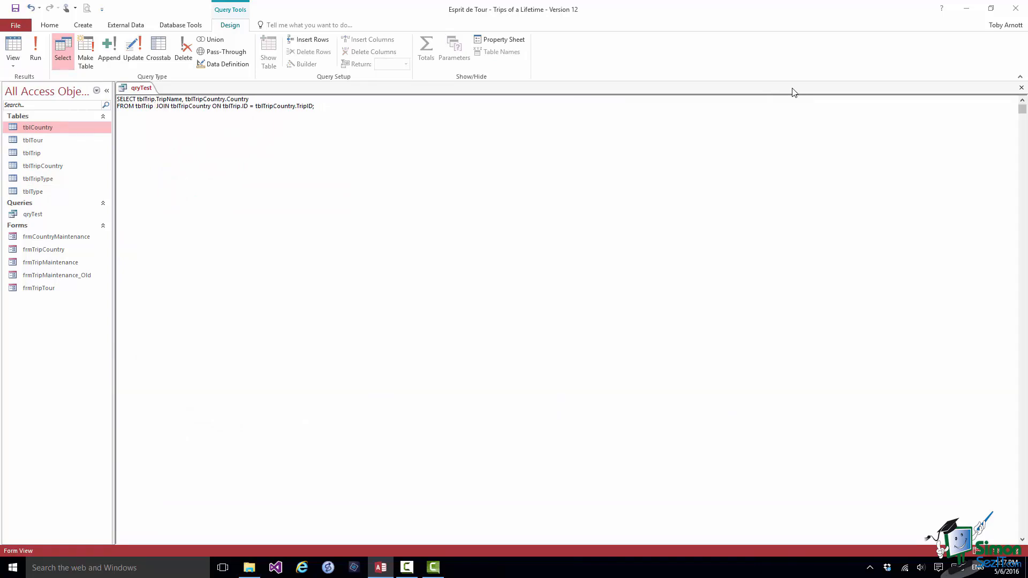
text(RIGHT)
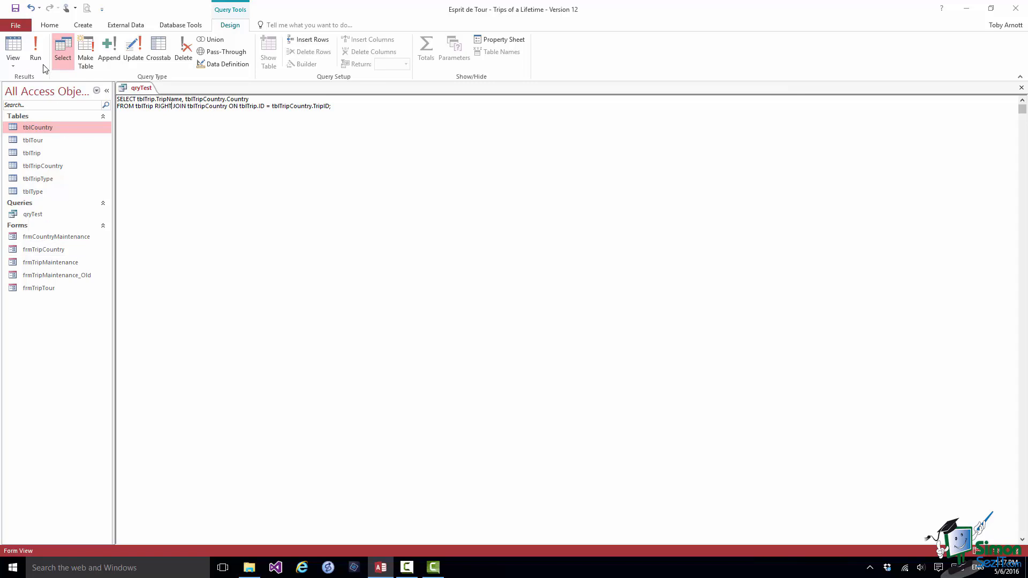
click(37, 52)
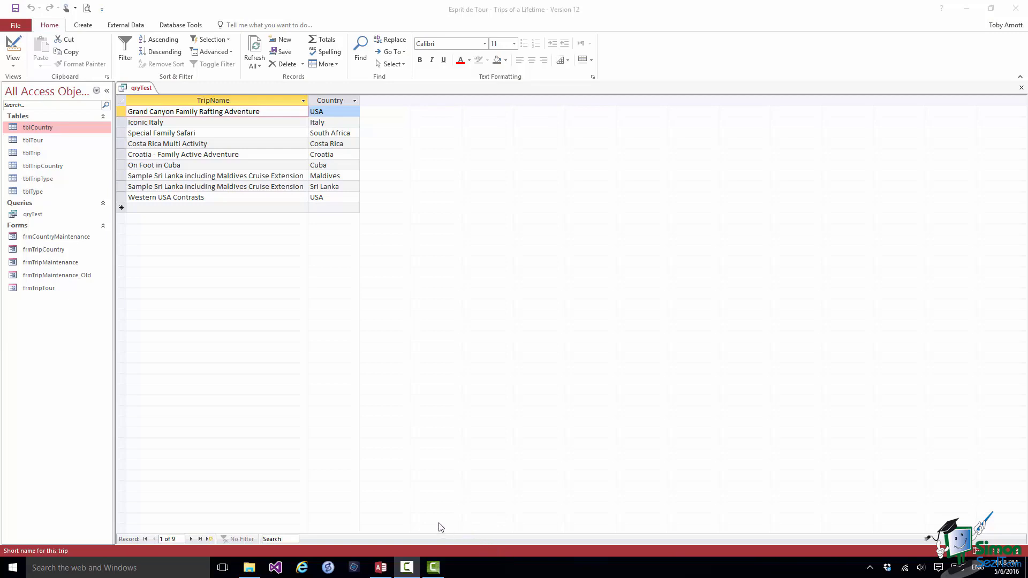
click(13, 63)
click(46, 130)
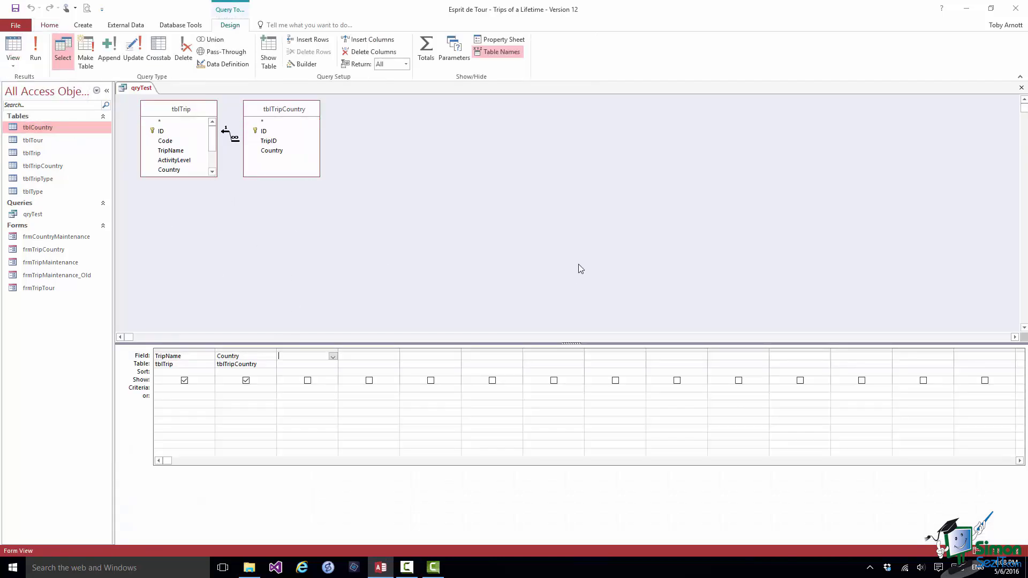
Step: Add the tblCountry table to the query design
right_click(574, 237)
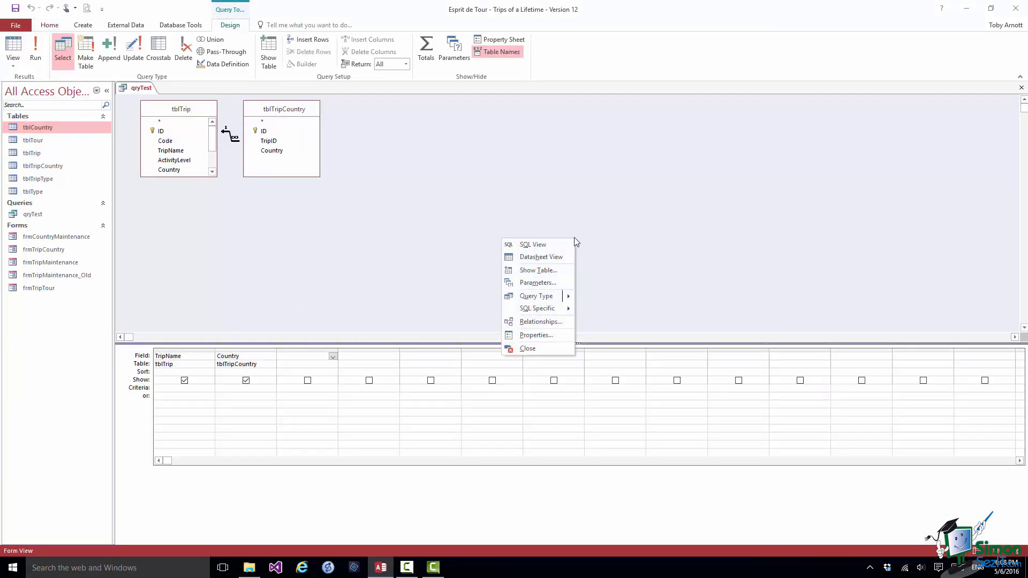
click(539, 270)
click(534, 542)
click(578, 542)
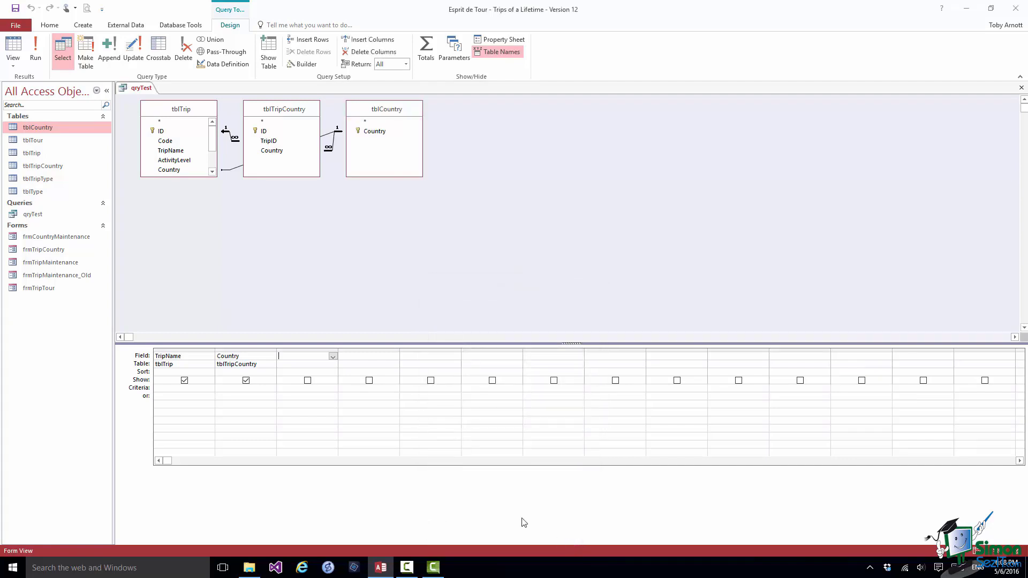
Step: Remove tblTripCountry from the query and add the Country field of tblCountry as the second output column
click(275, 113)
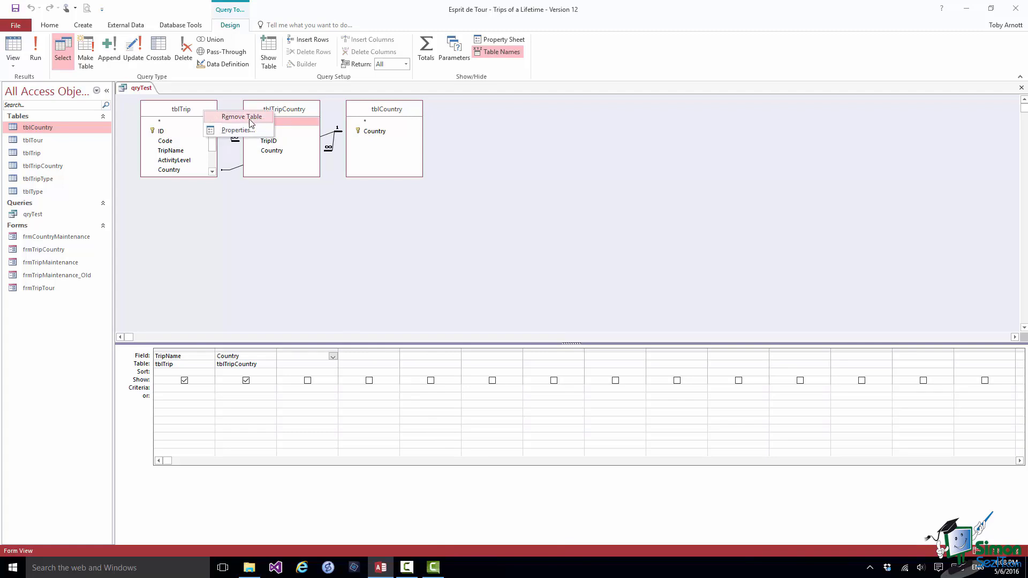
key(Delete)
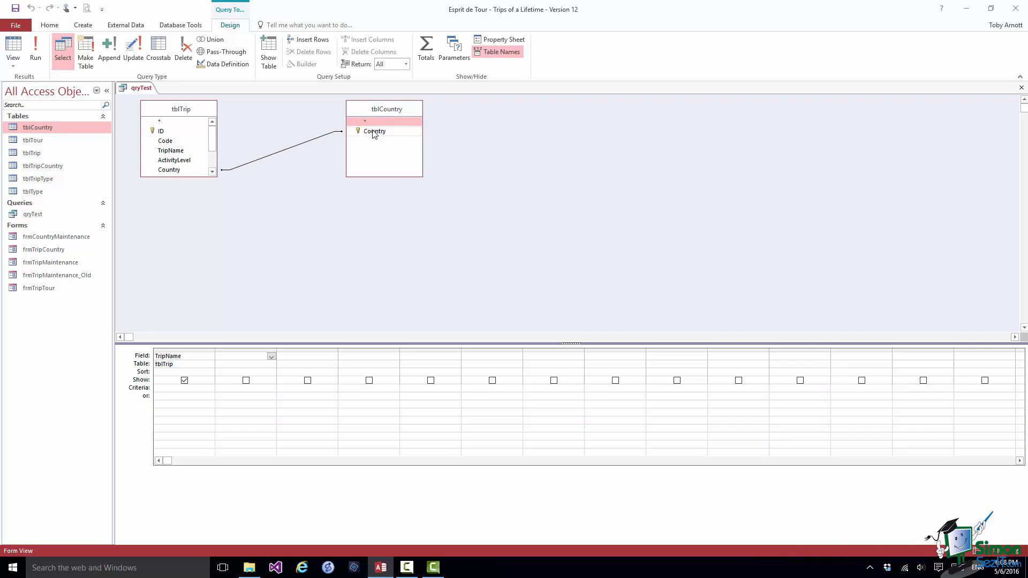
drag(373, 133, 236, 360)
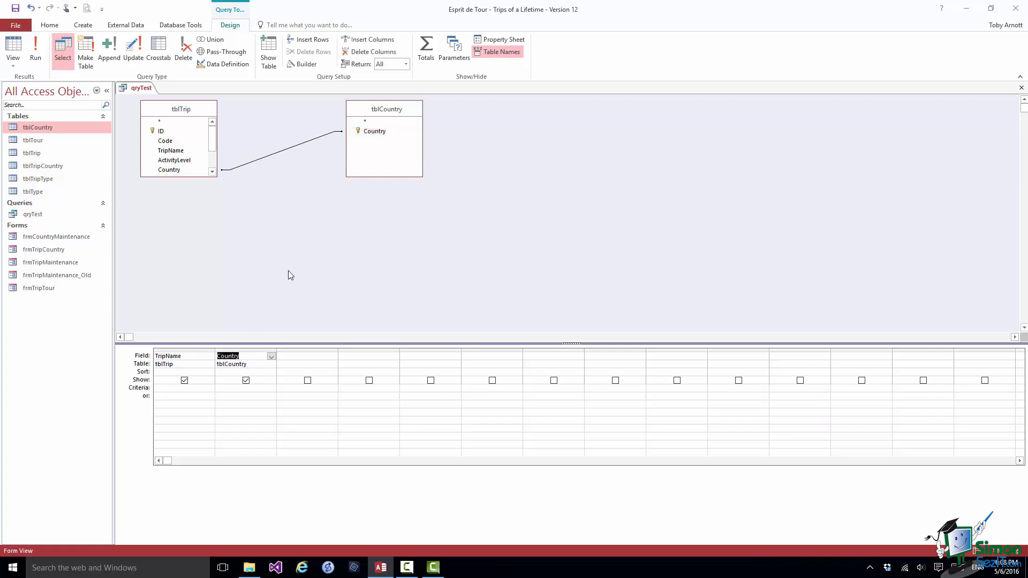
Step: Set the join to include all records from tblCountry and only matching records from tblTrip, and run the query
double_click(289, 151)
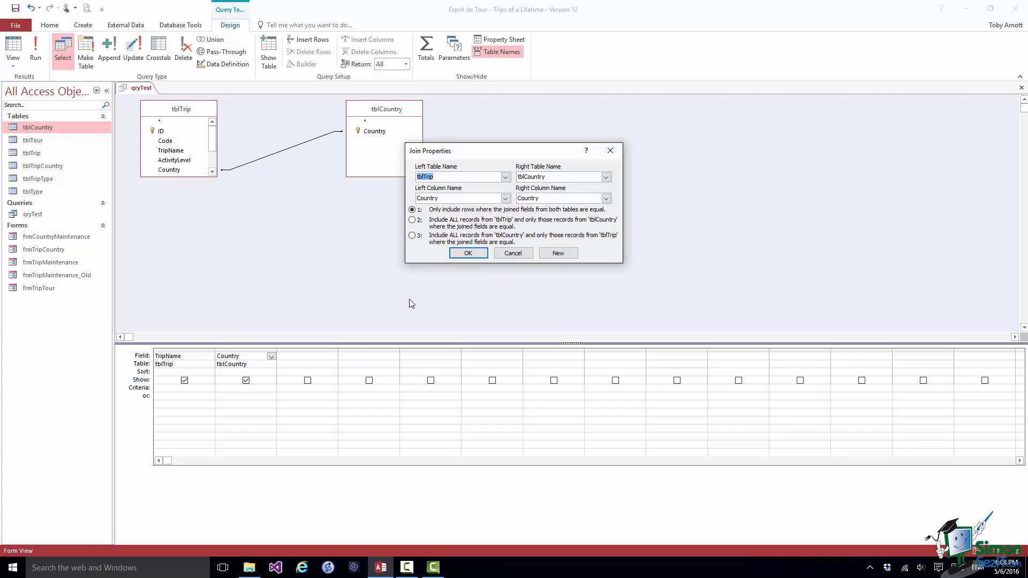
click(412, 236)
click(469, 253)
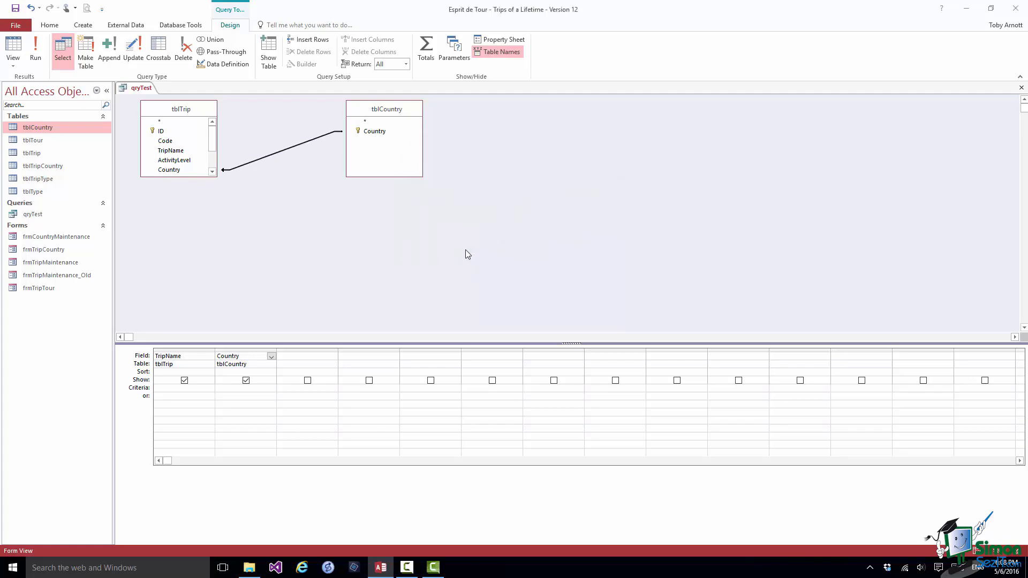
click(34, 51)
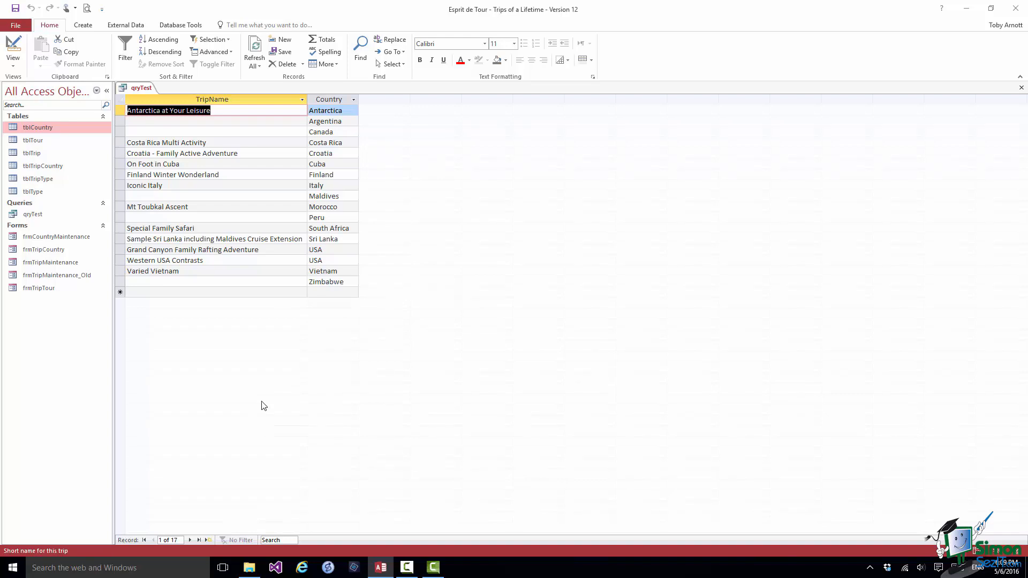
Step: Show the query's SQL statement to examine the join between tblTrip and tblCountry
click(13, 61)
click(37, 107)
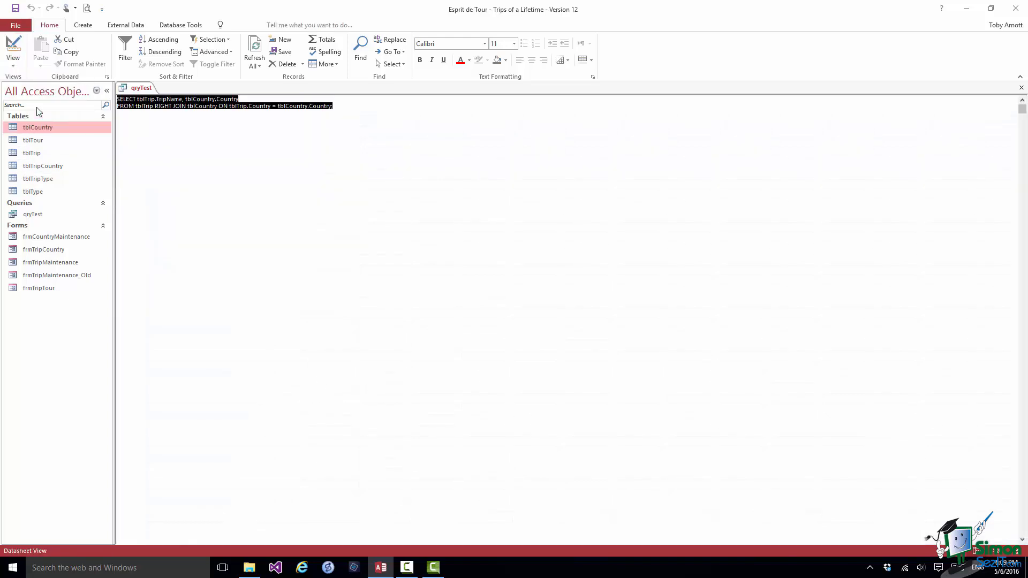
click(524, 210)
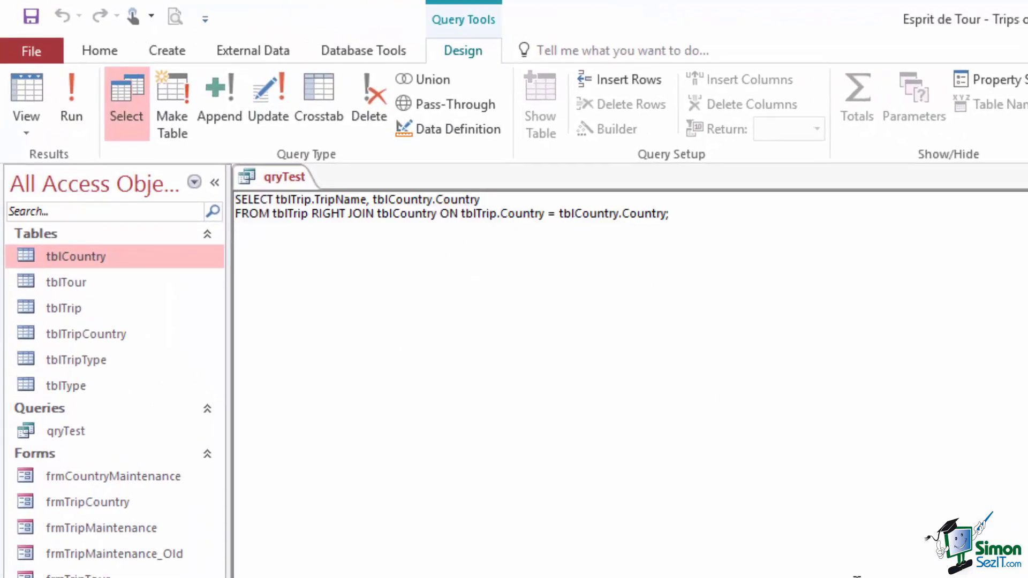
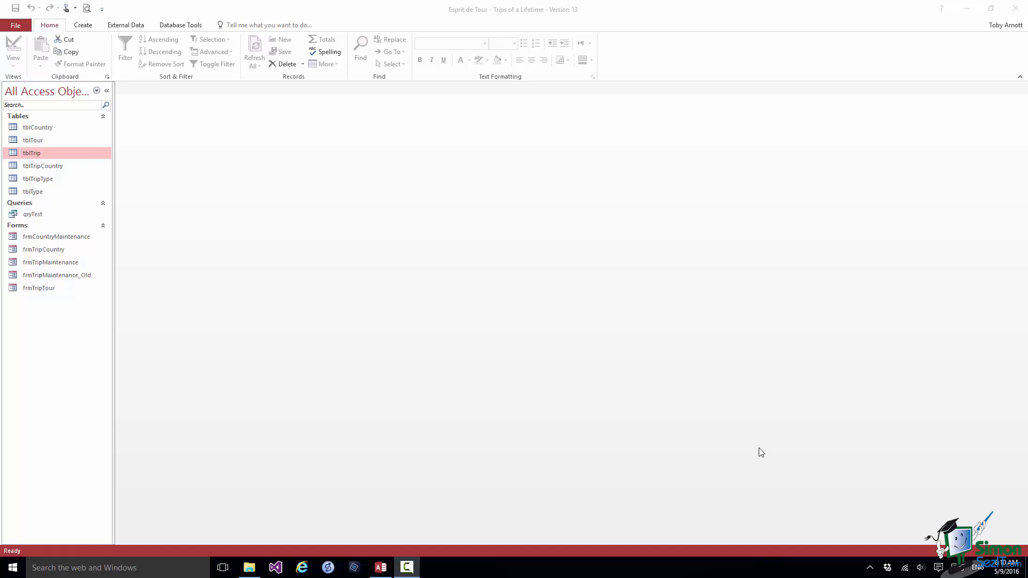
Step: Permanently delete the Country field and its indexes from the tblTrip table design, and close the table
right_click(29, 155)
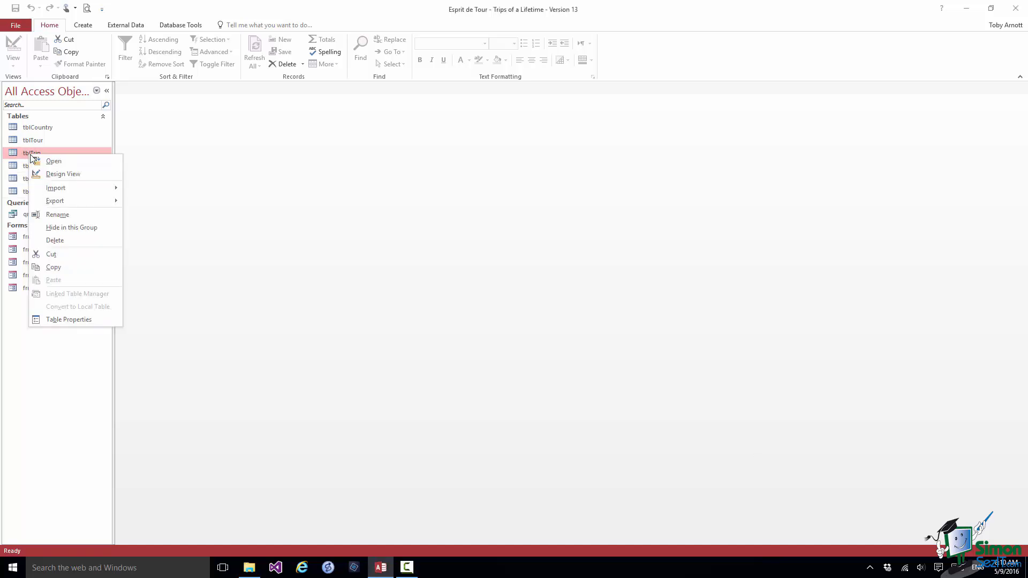
click(79, 175)
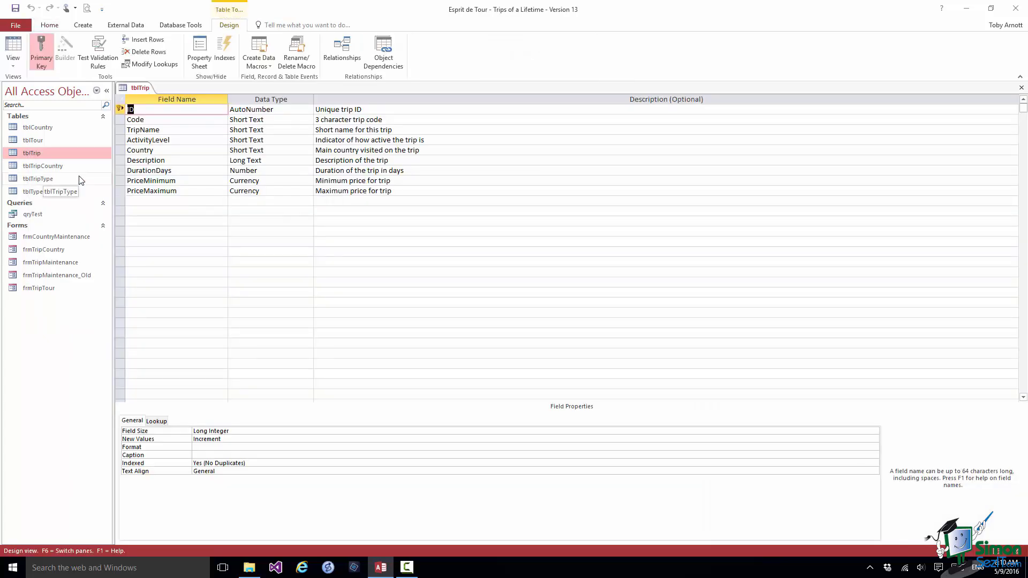
click(121, 151)
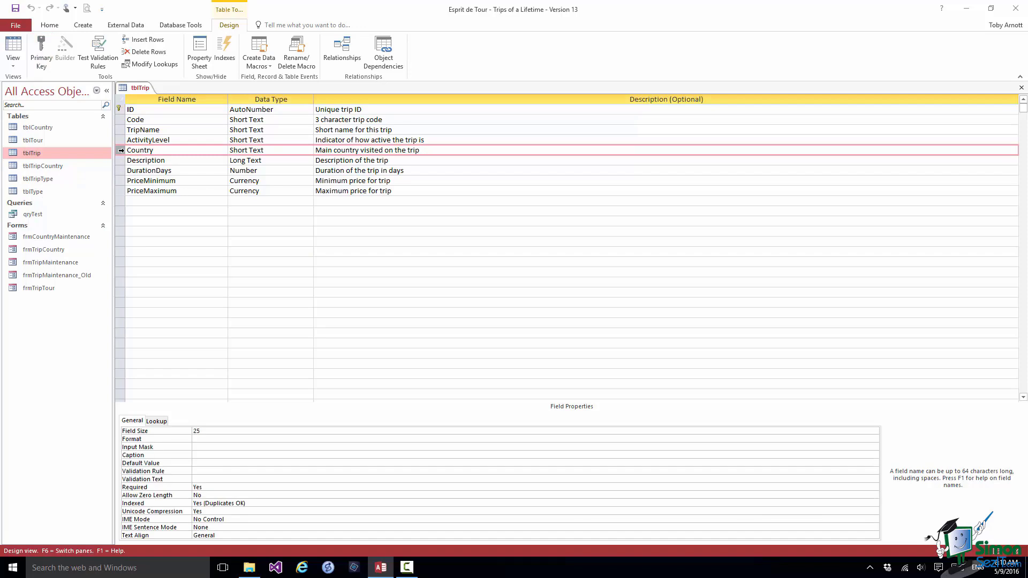
right_click(122, 152)
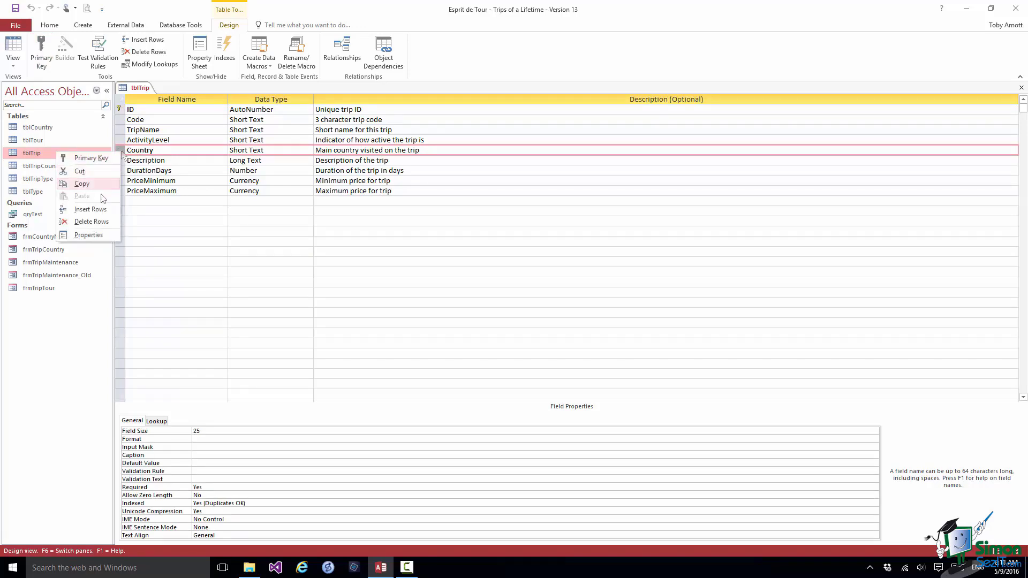
click(94, 222)
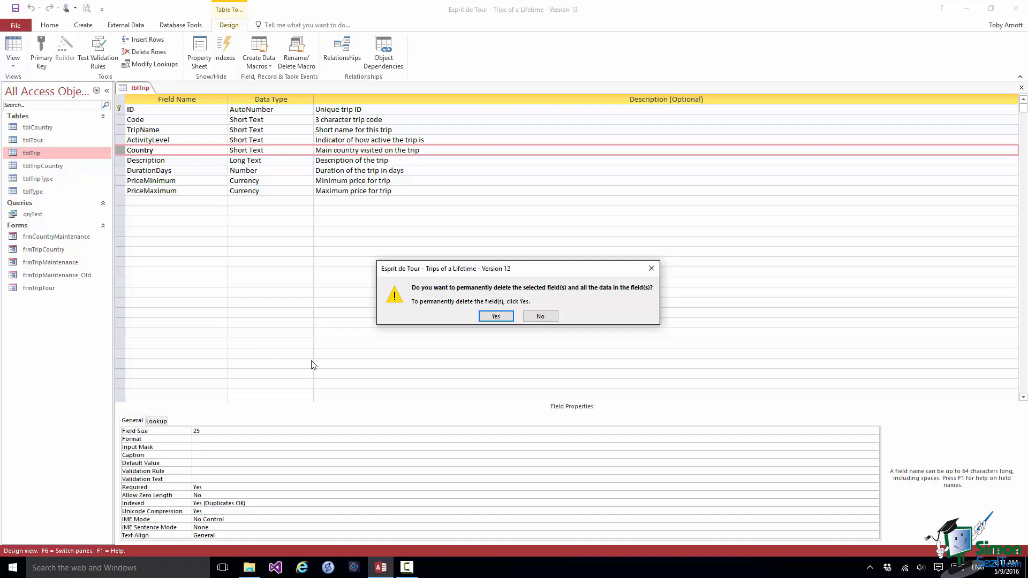
click(495, 316)
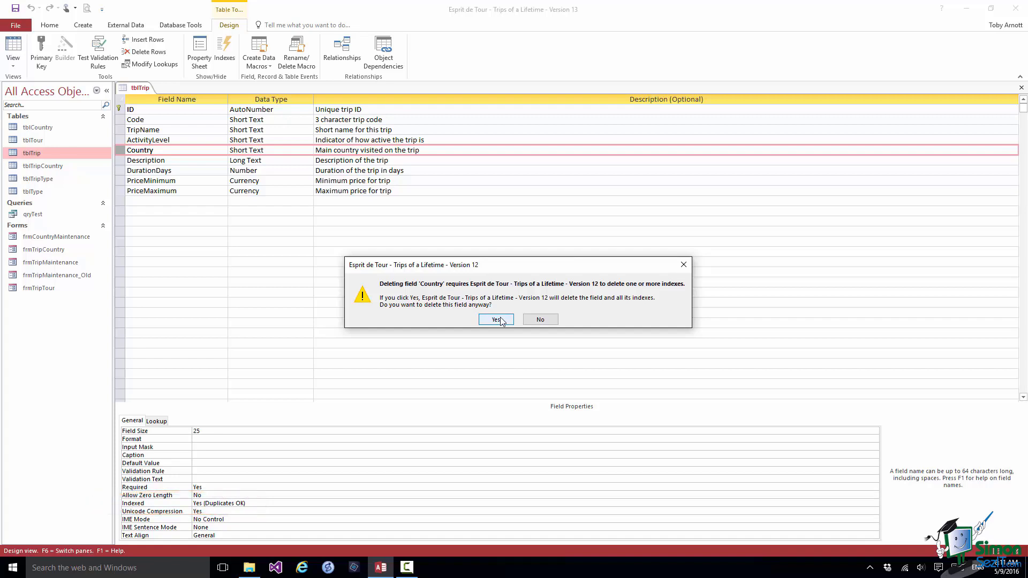
click(496, 319)
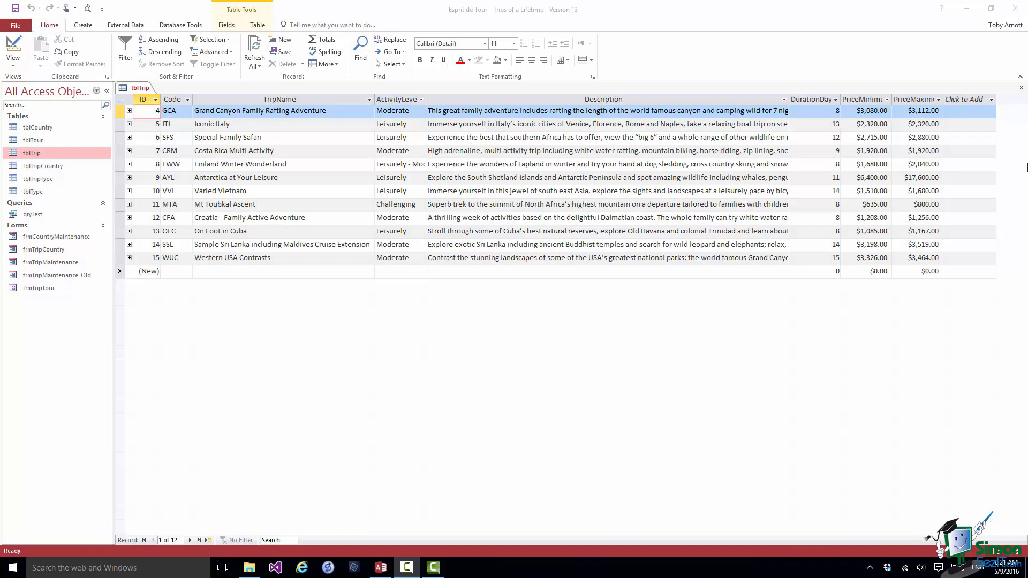
click(1021, 88)
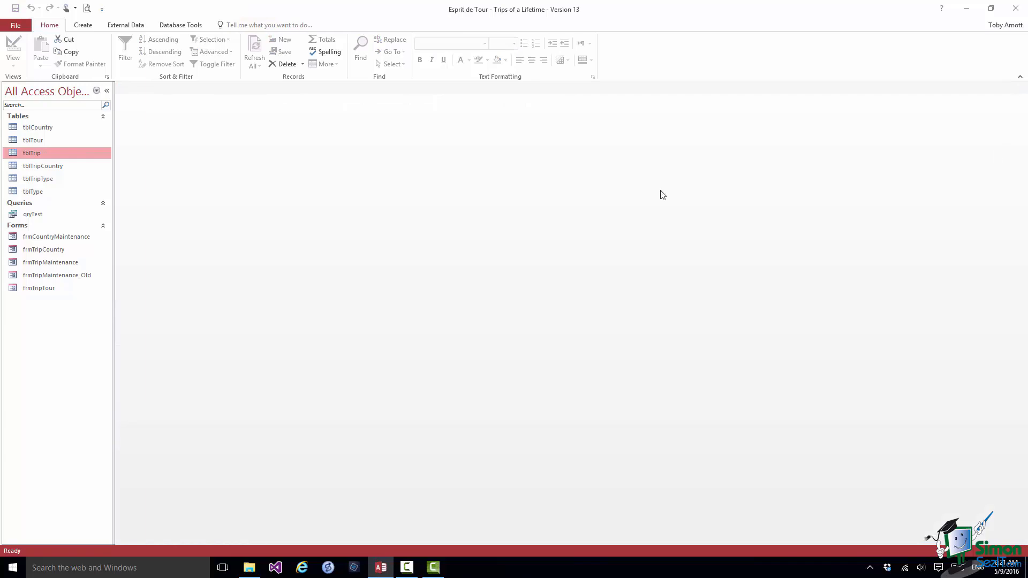
Step: Start a new query with the Simple Query Wizard
click(85, 27)
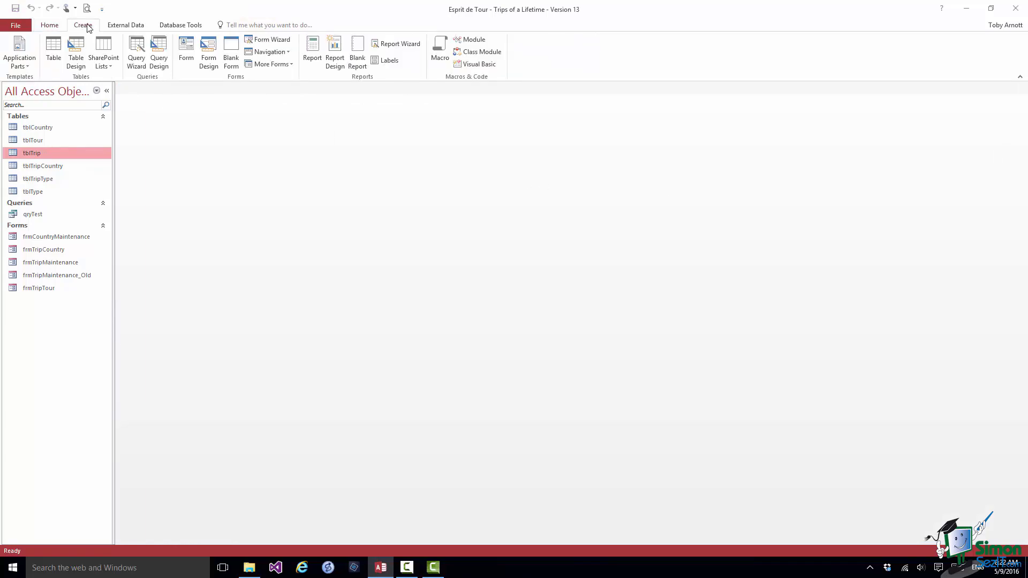
click(138, 56)
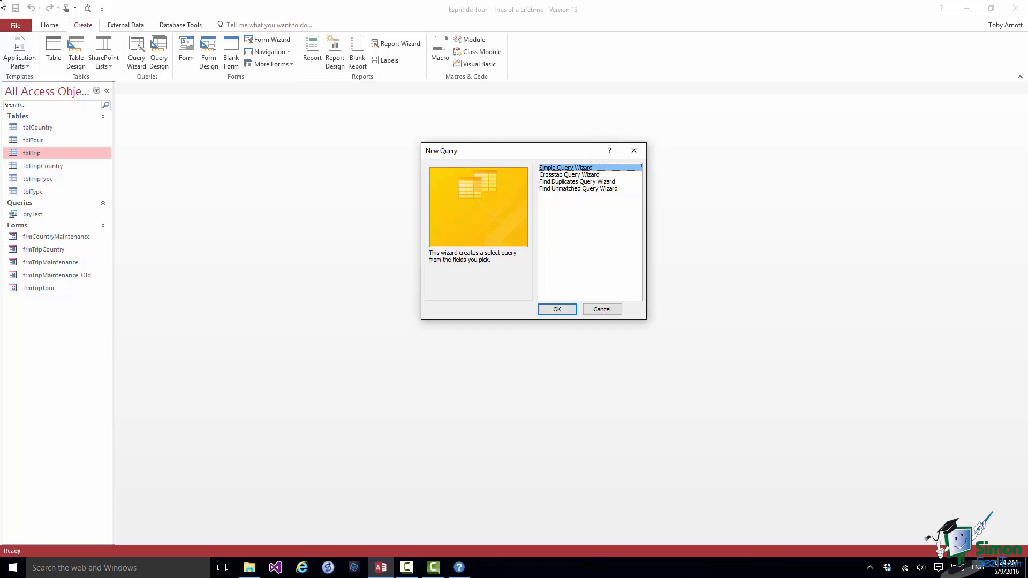
click(460, 568)
click(557, 310)
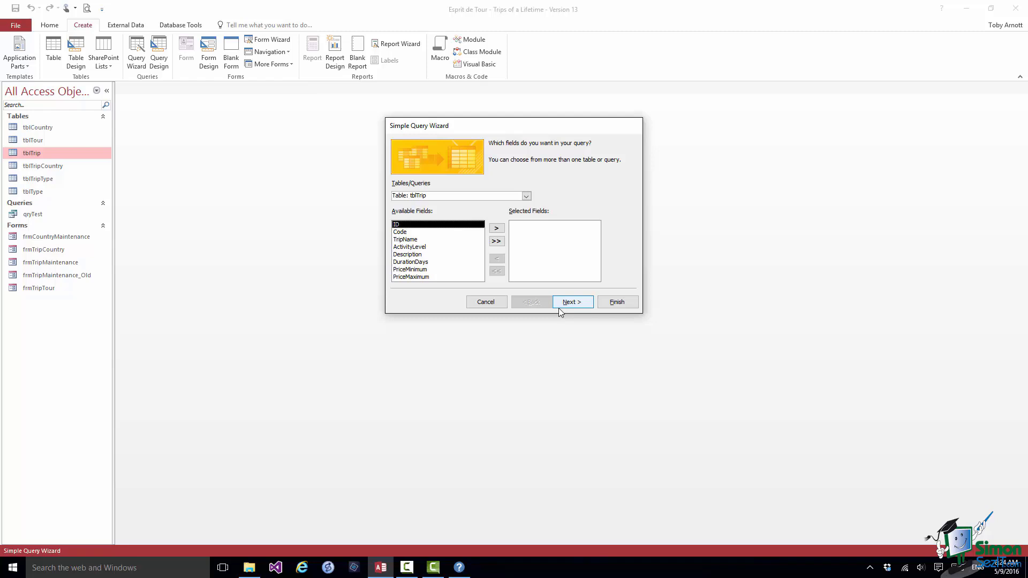
Step: Choose the fields Code and TripName from tblTrip and Country from tblTripCountry for the new query
click(400, 232)
click(495, 229)
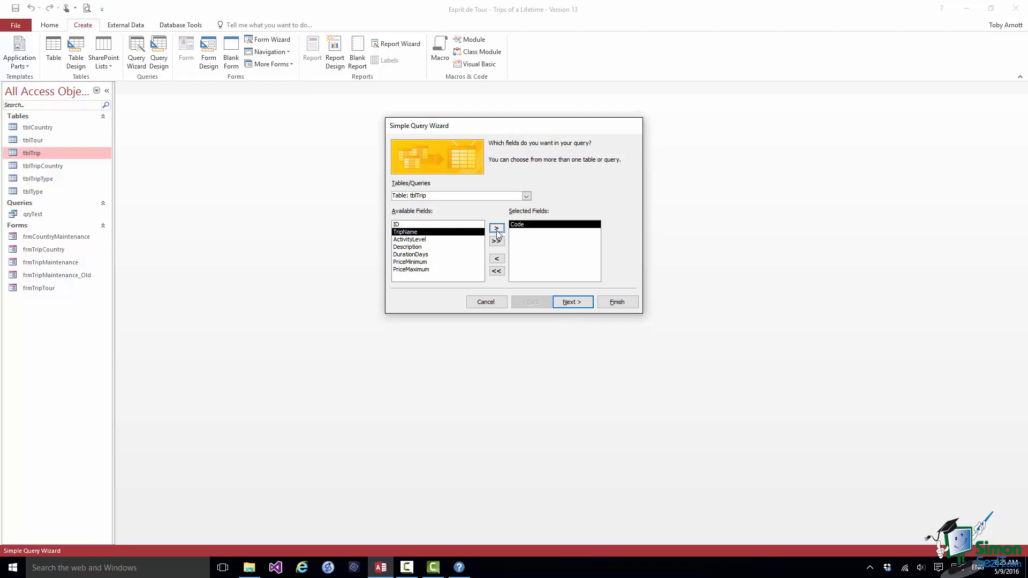
click(497, 229)
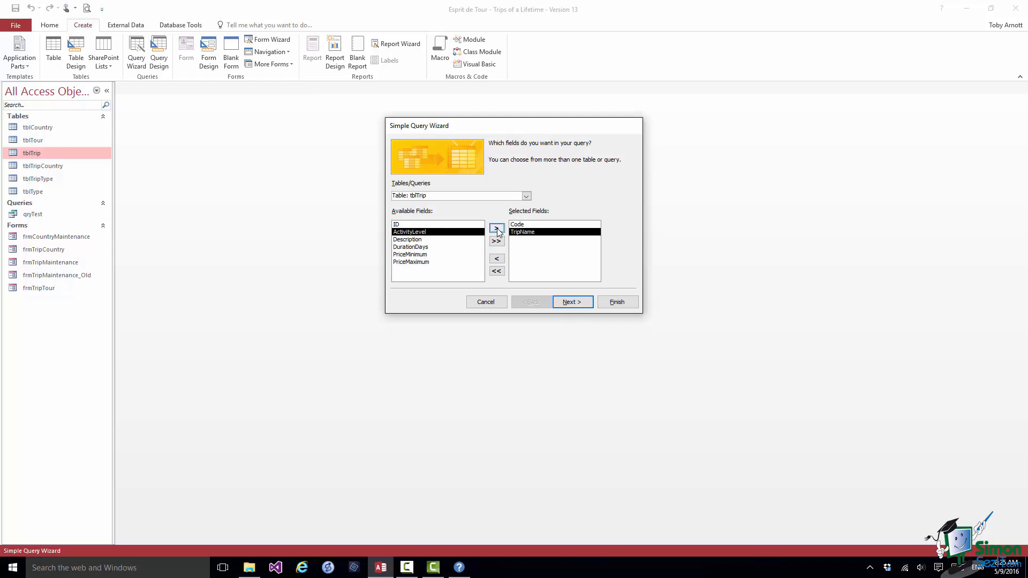
click(528, 196)
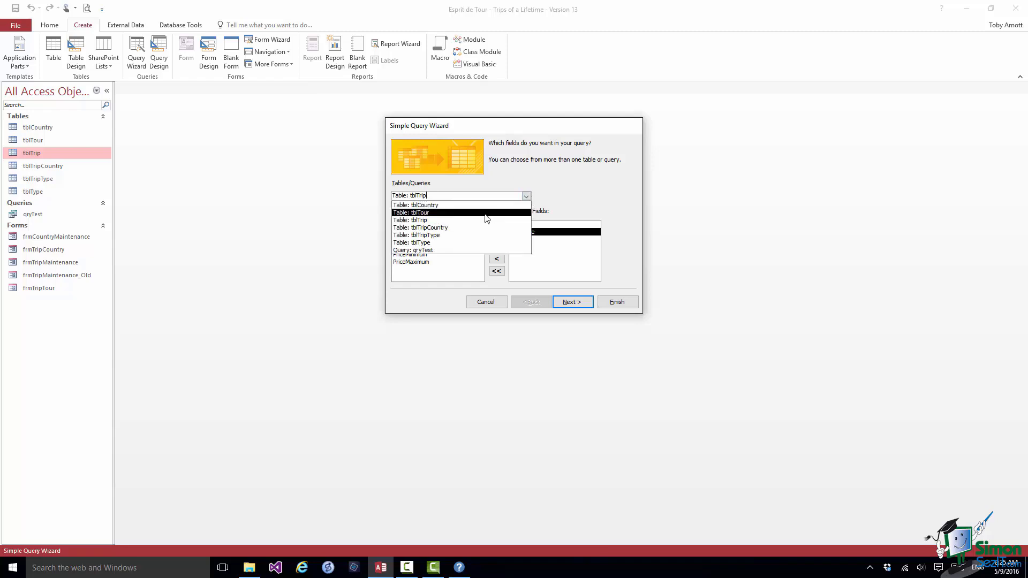
click(450, 227)
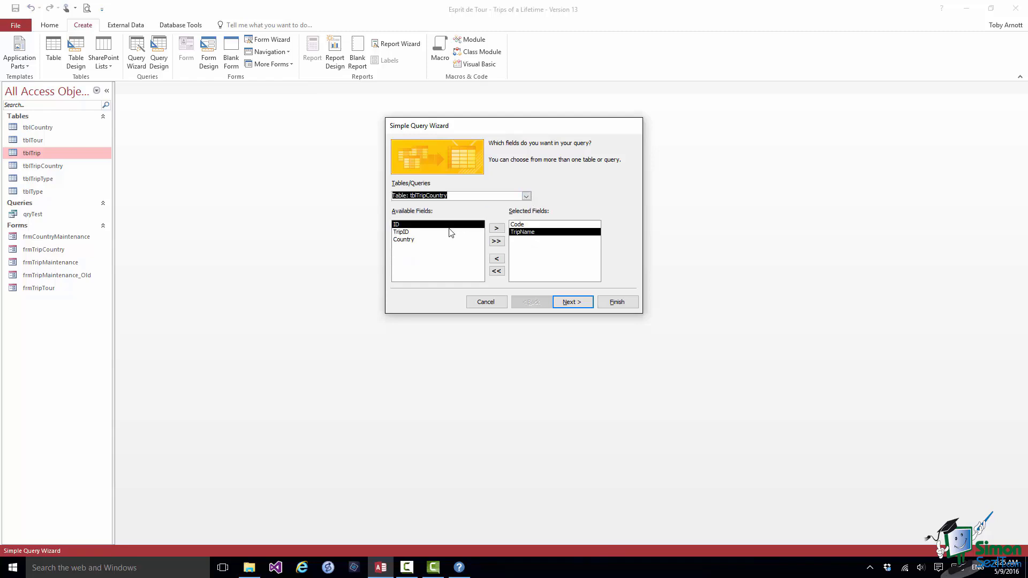
click(404, 240)
click(496, 228)
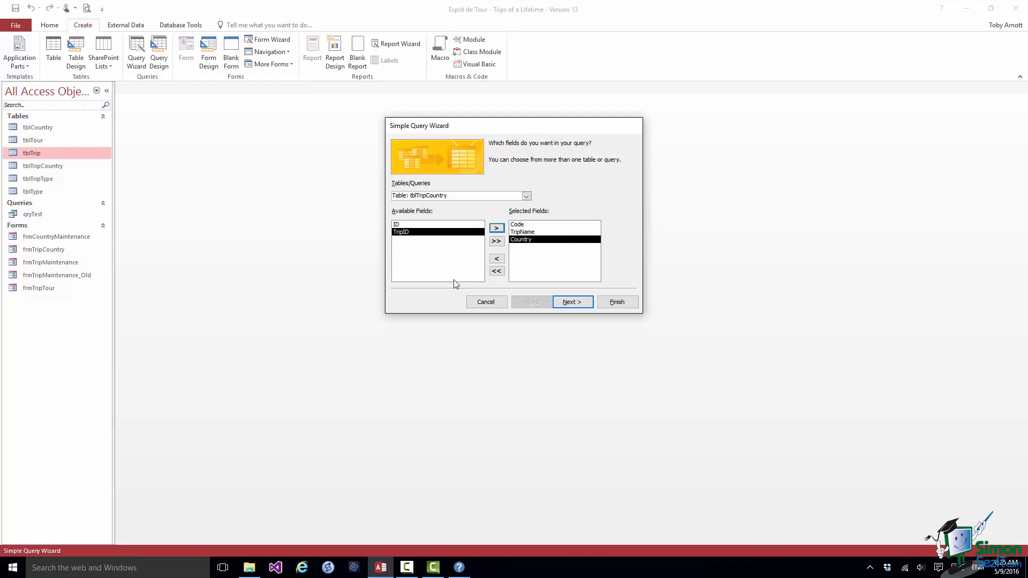
Step: Keep the detail query option, title the query qryTripCountryQuery, and finish the wizard to open its results
click(571, 302)
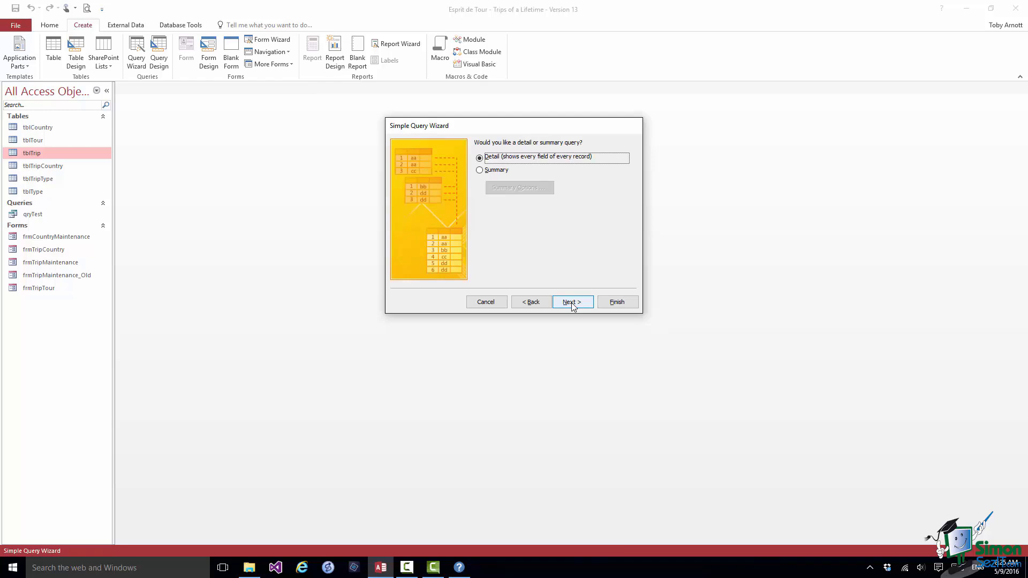
click(572, 302)
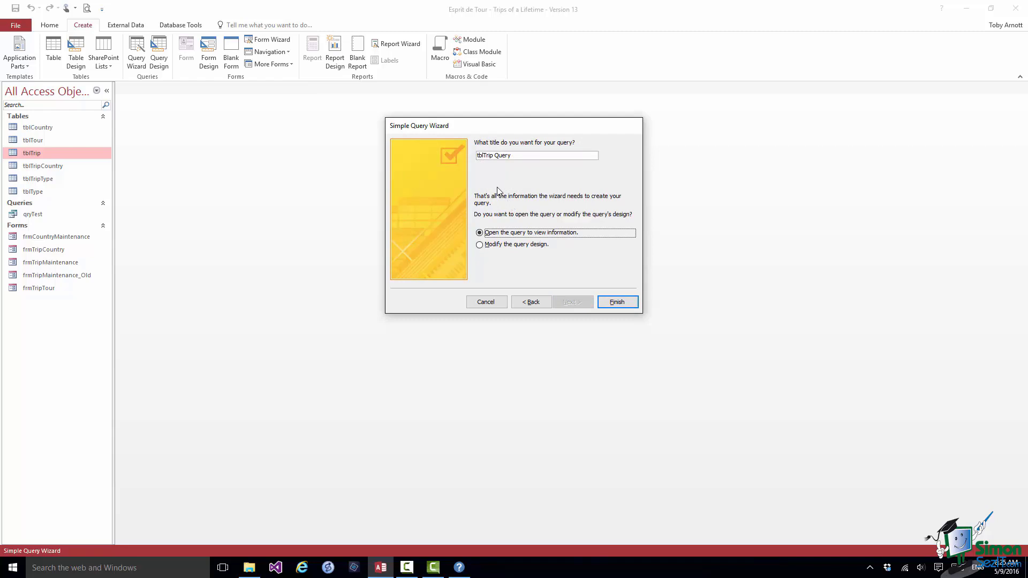
click(484, 154)
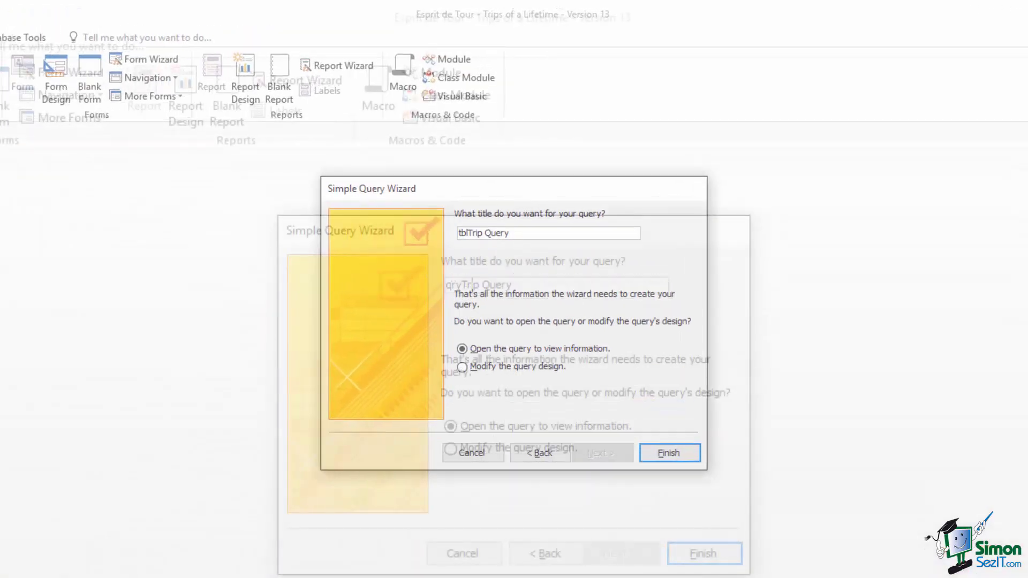
key(BackSpace)
key(BackSpace)
key(BackSpace)
text(qry)
click(485, 284)
key(BackSpace)
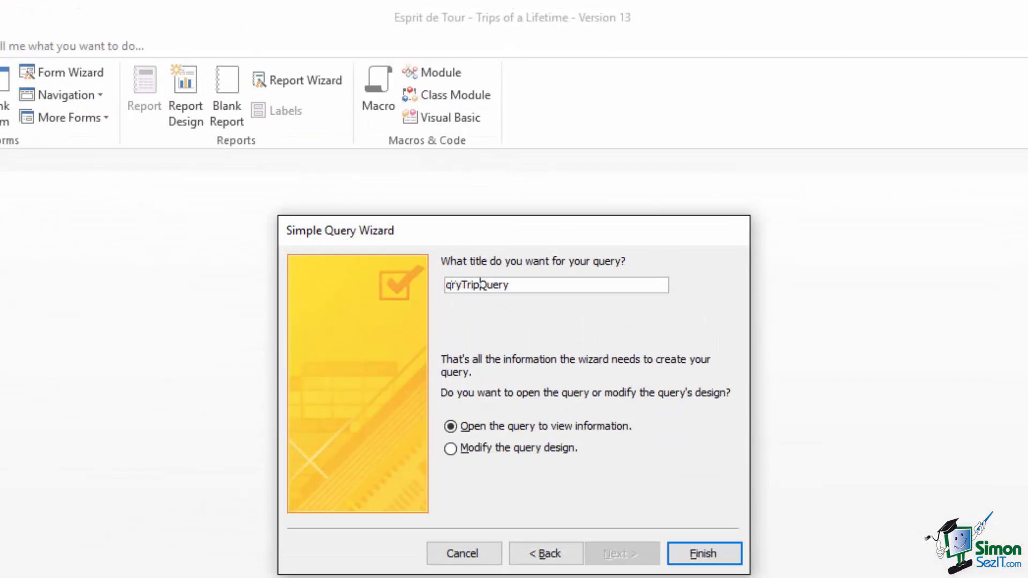
text(Country)
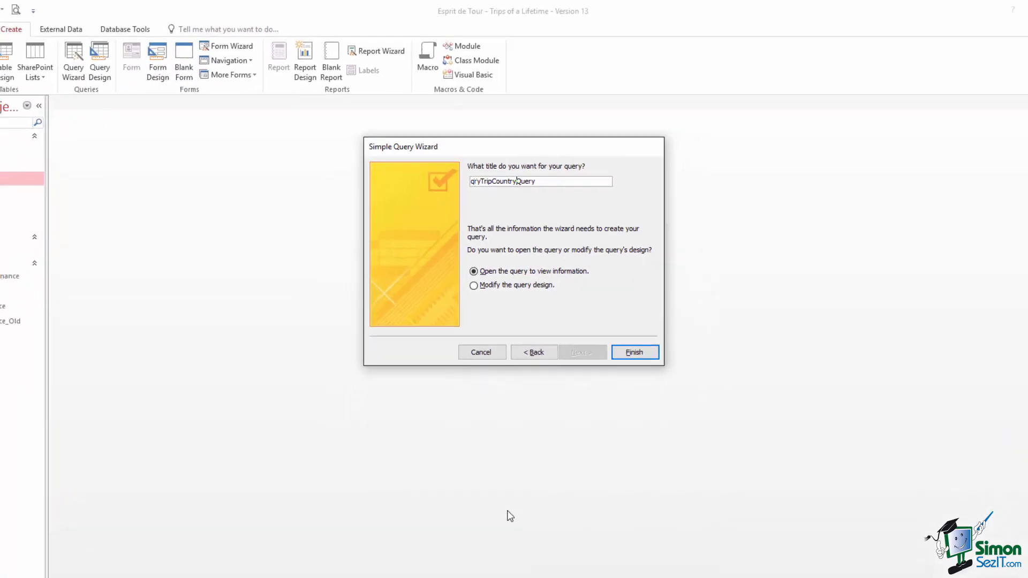
click(615, 303)
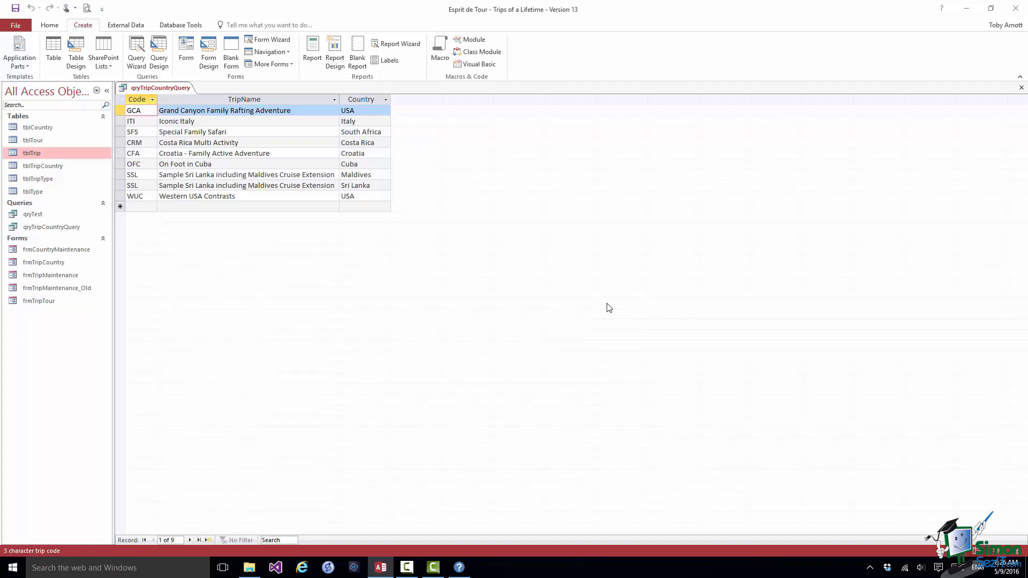
Step: Show the SQL statement behind qryTripCountryQuery
click(167, 92)
right_click(166, 91)
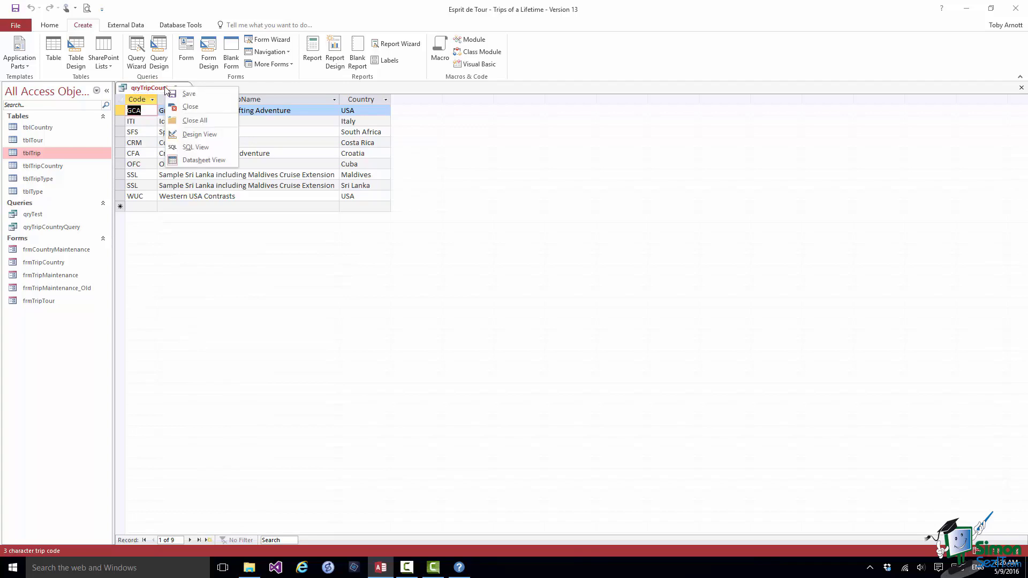
click(188, 145)
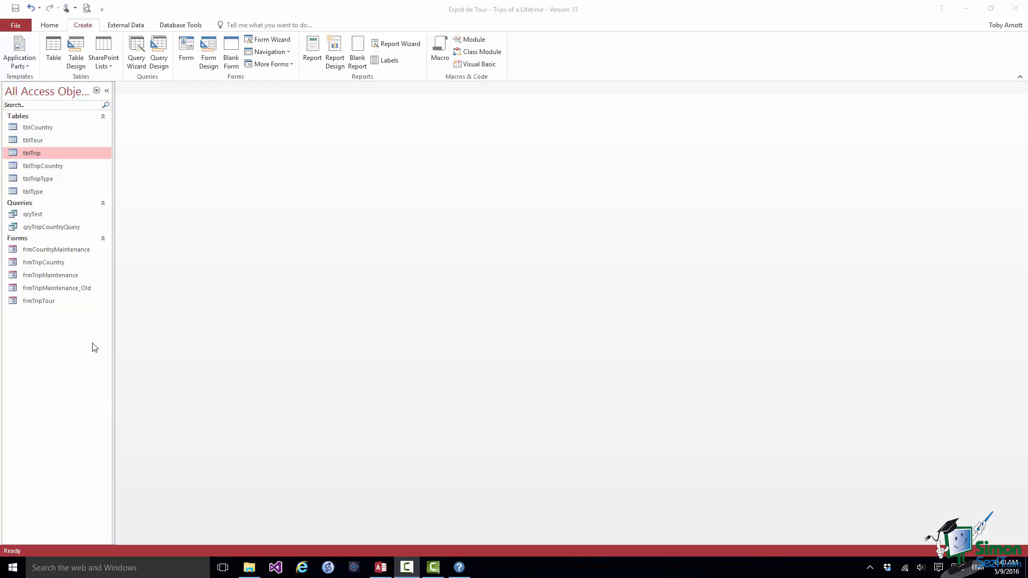
Step: Start a new Simple Query Wizard query with the fields Code and TripName from tblTrip and PriceAdult from tblTour
click(138, 54)
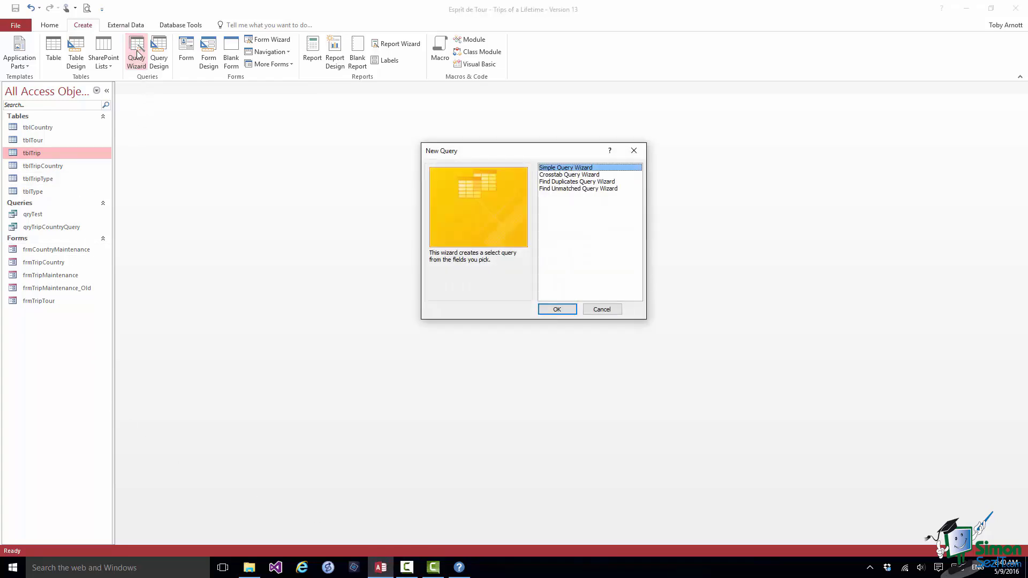
click(559, 310)
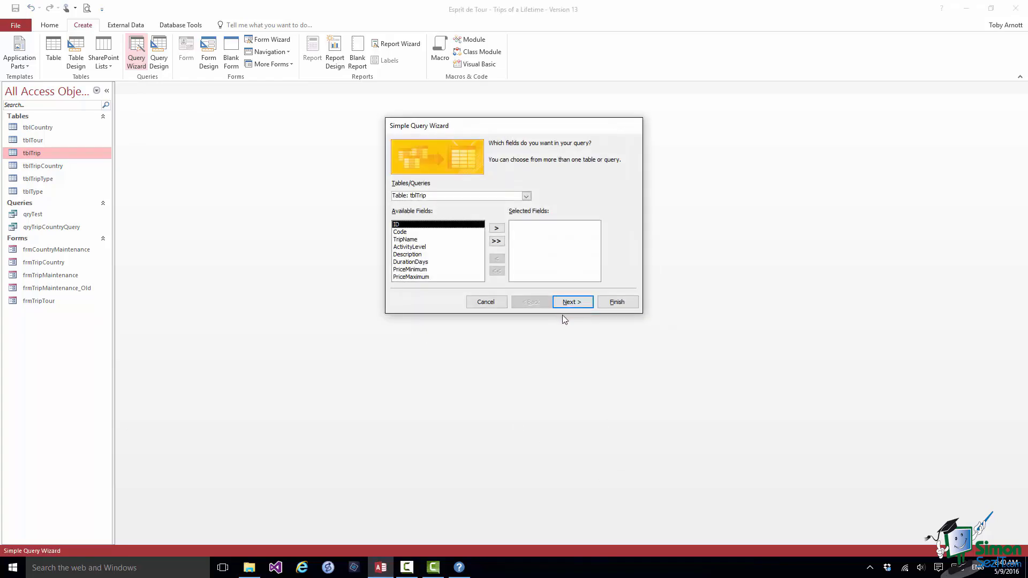
click(408, 232)
click(497, 228)
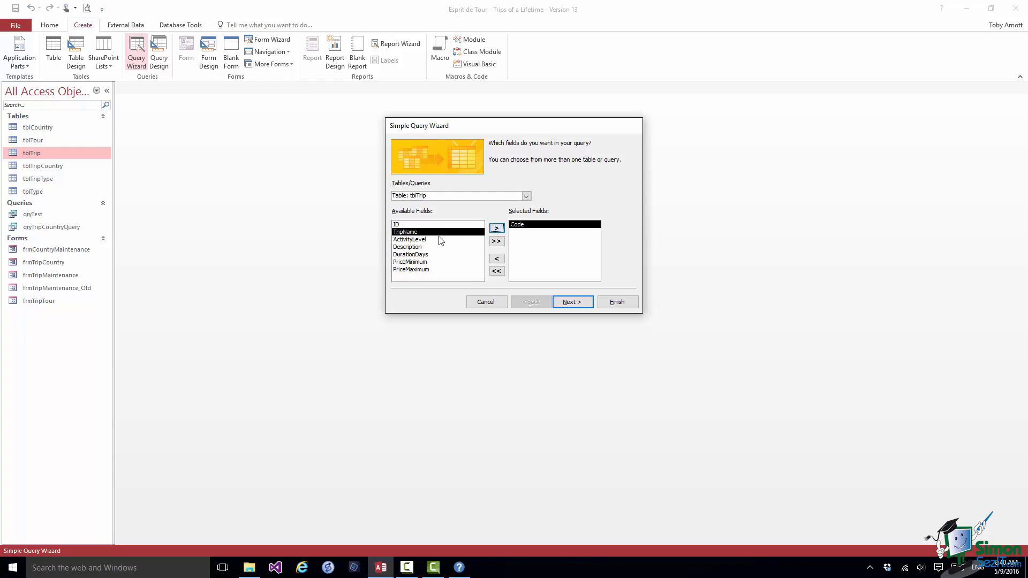
click(496, 228)
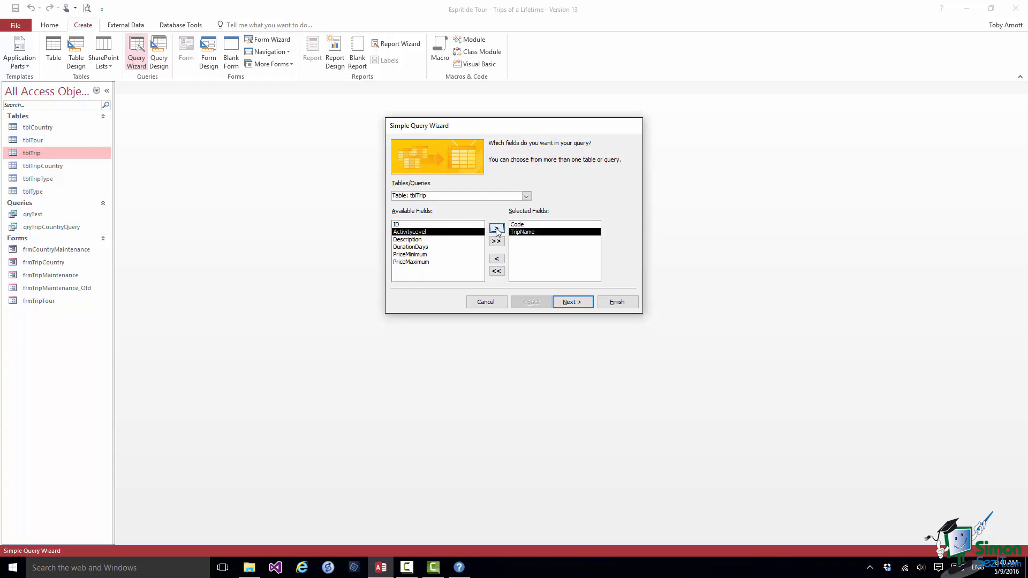
click(527, 195)
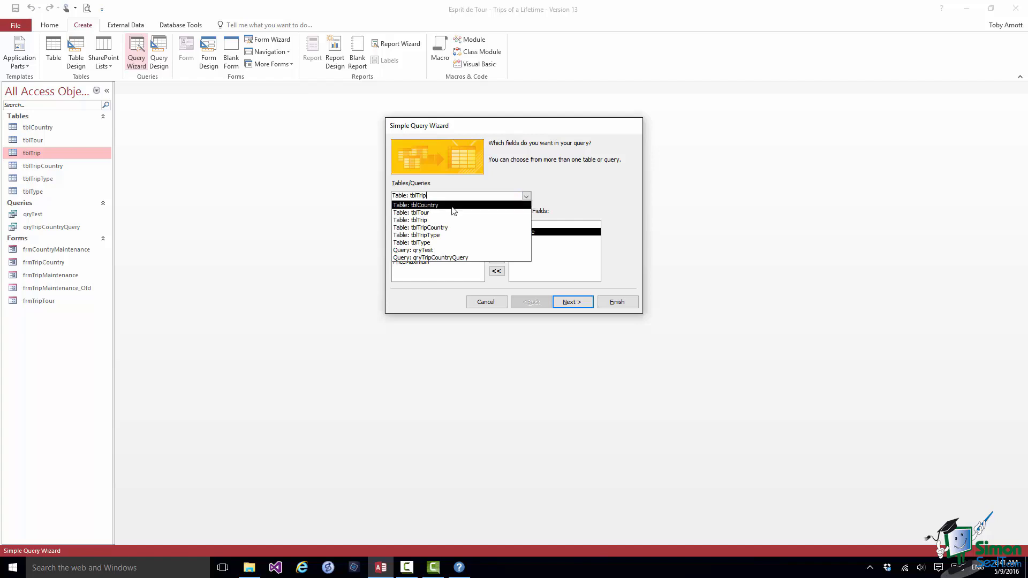
click(432, 213)
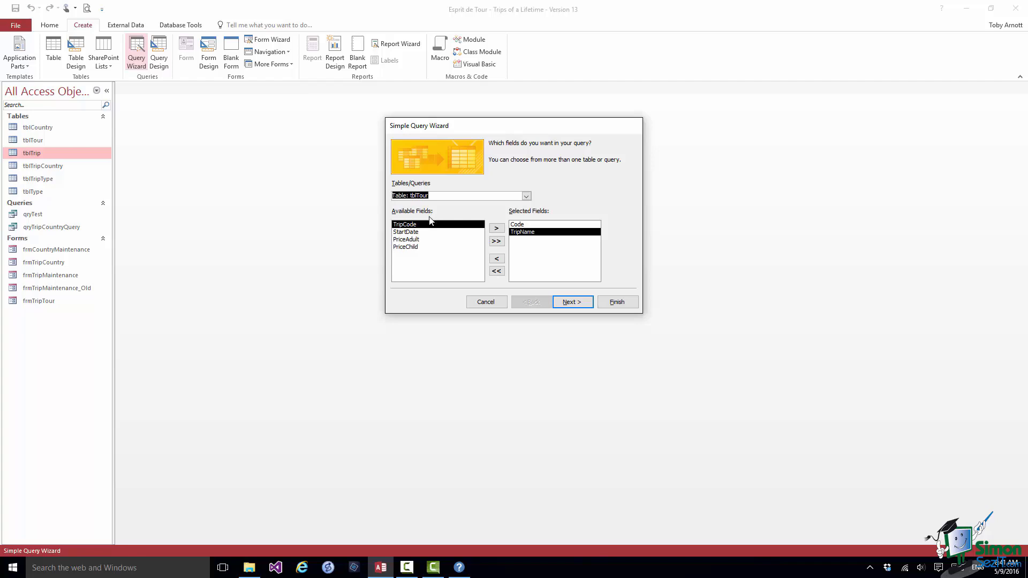
click(418, 239)
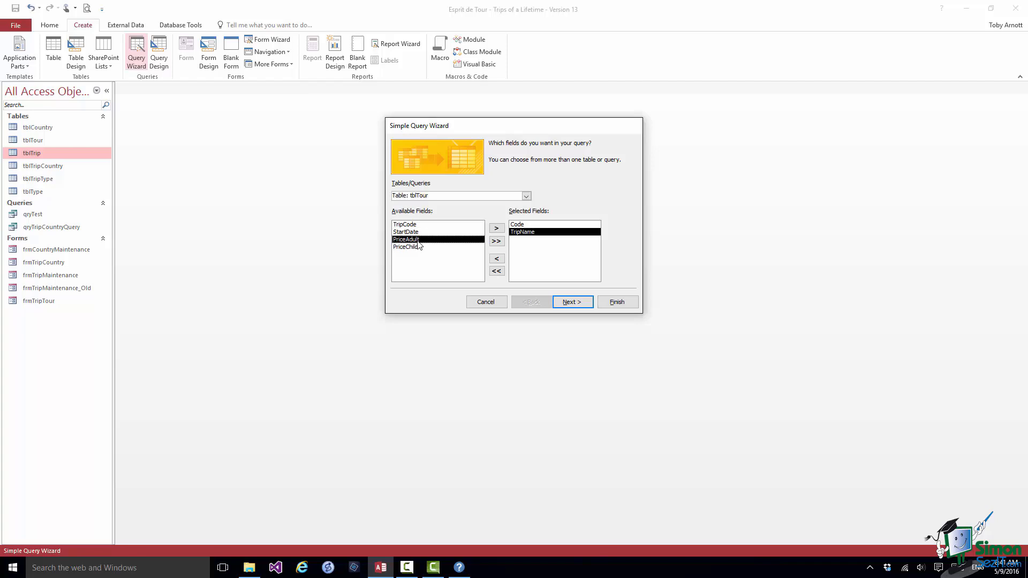
click(496, 229)
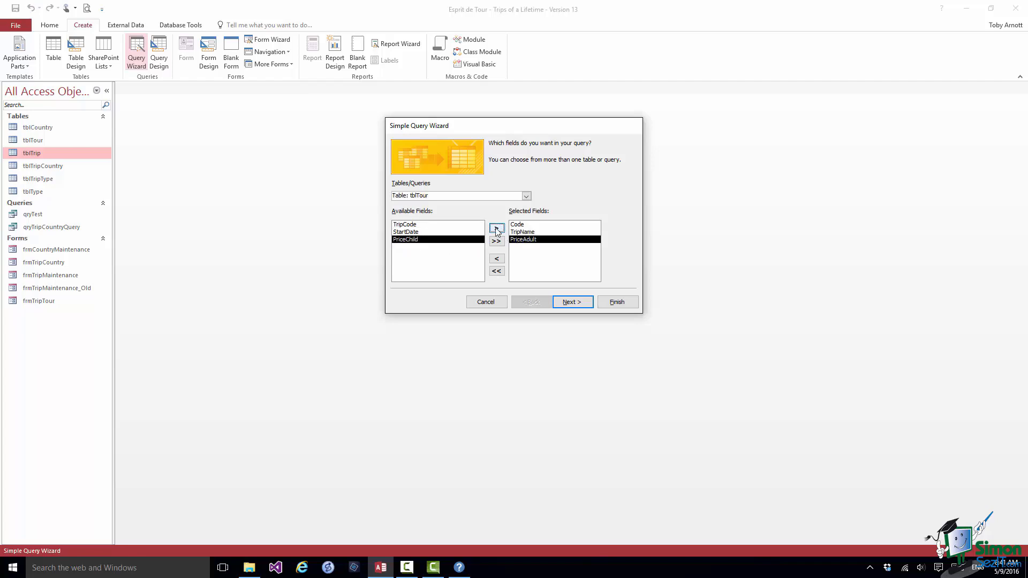
Step: Make it a summary query that calculates Avg, Min and Max of PriceAdult and counts the records in tblTour
click(571, 303)
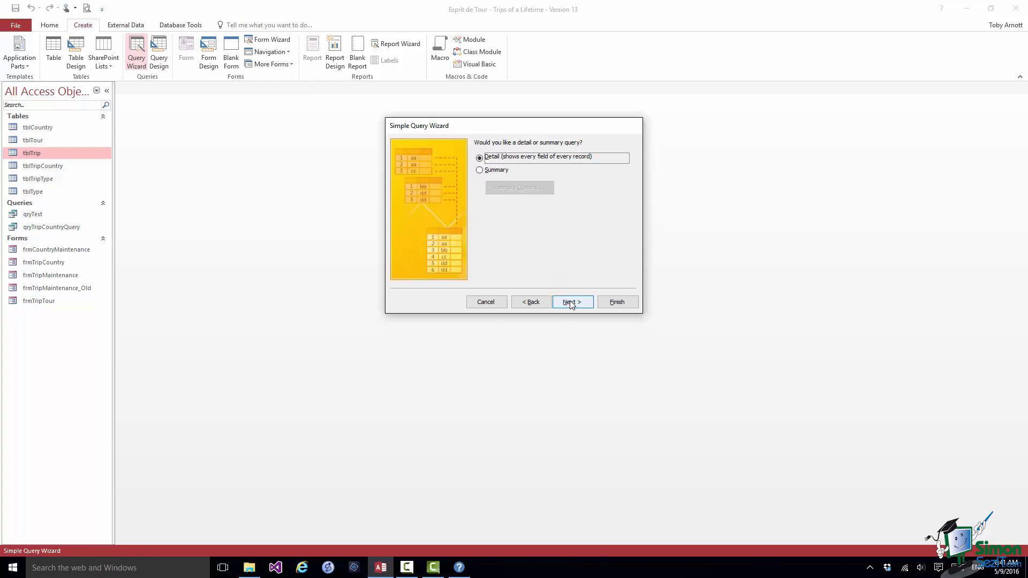
click(479, 170)
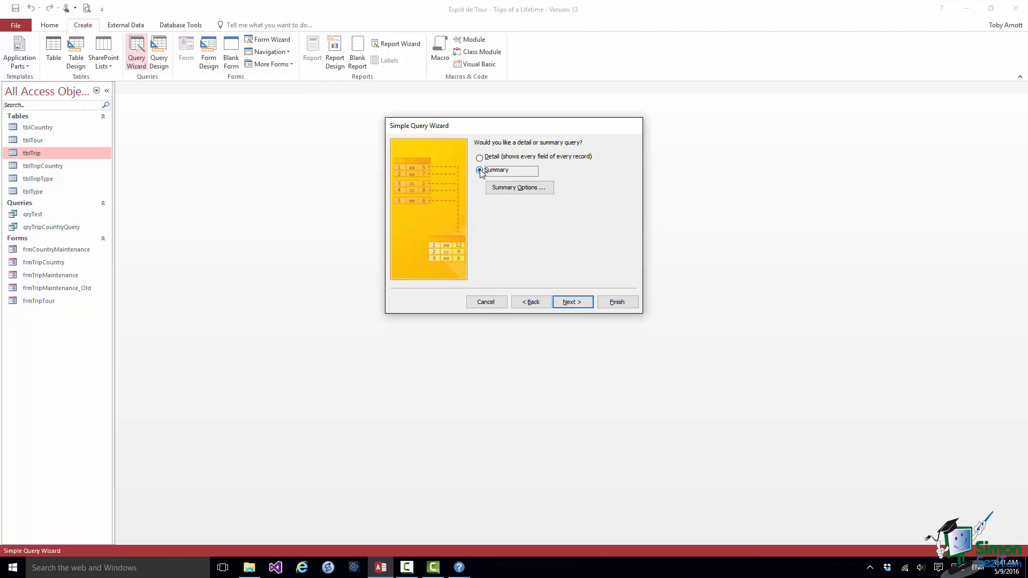
click(517, 190)
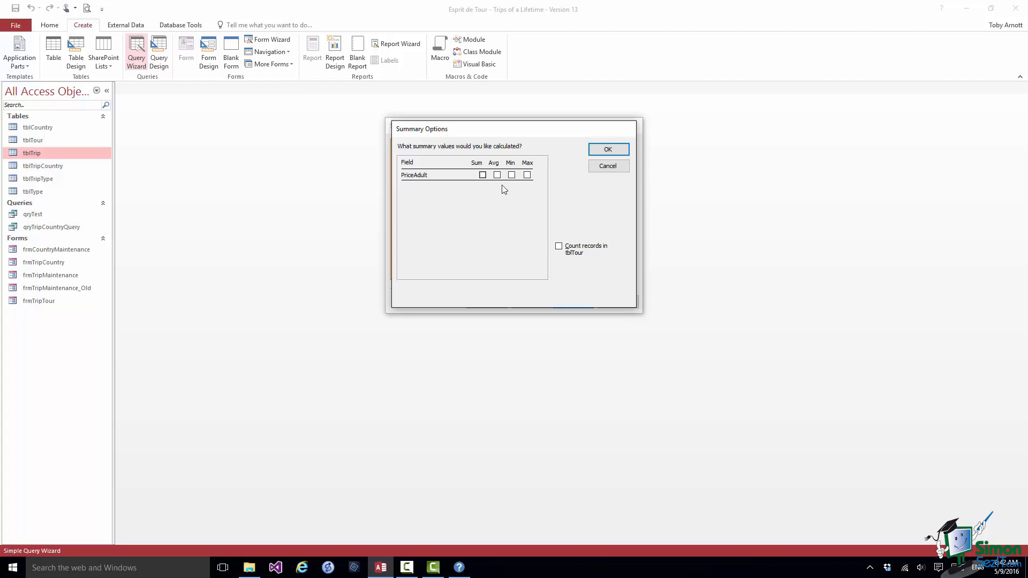
click(498, 176)
click(512, 175)
click(528, 176)
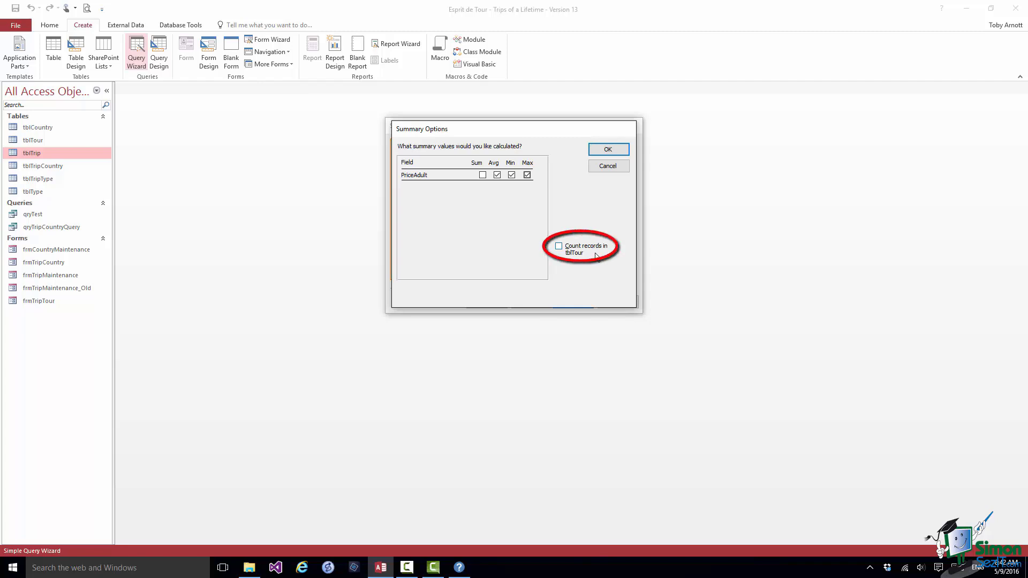
click(559, 247)
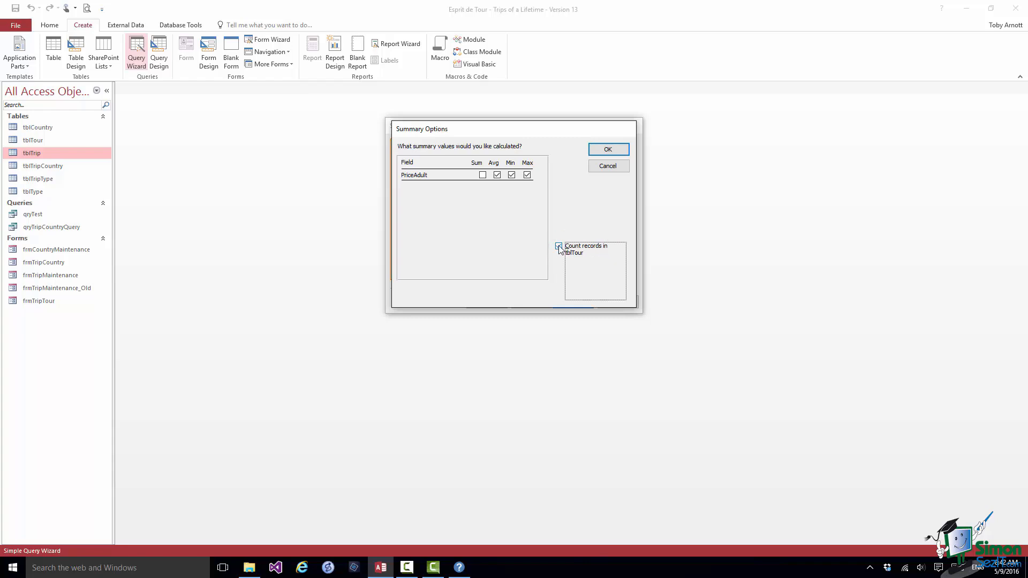
click(608, 151)
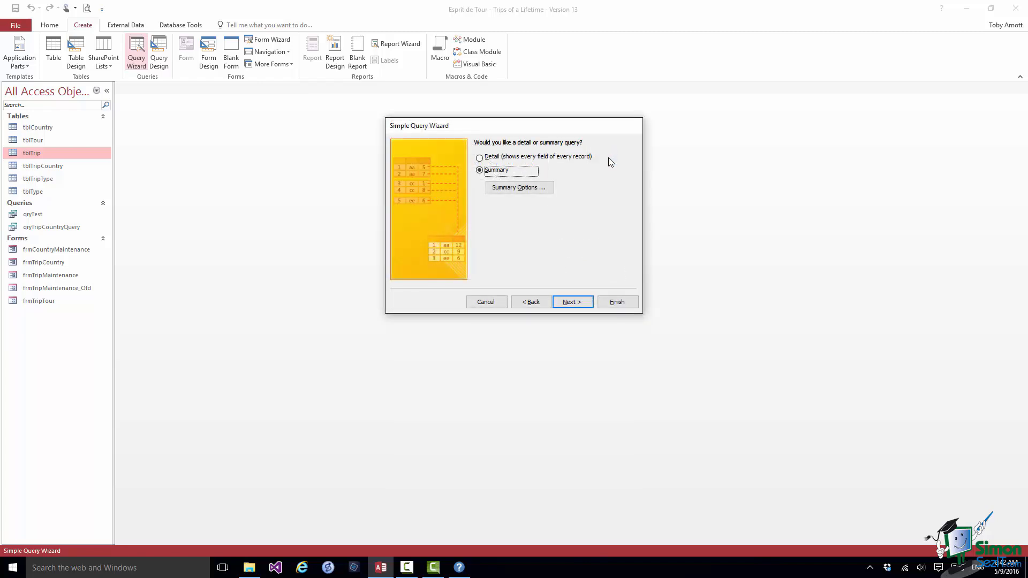
Step: Title the query qryTripTourSummaryQuery and finish the wizard to open its results
click(571, 303)
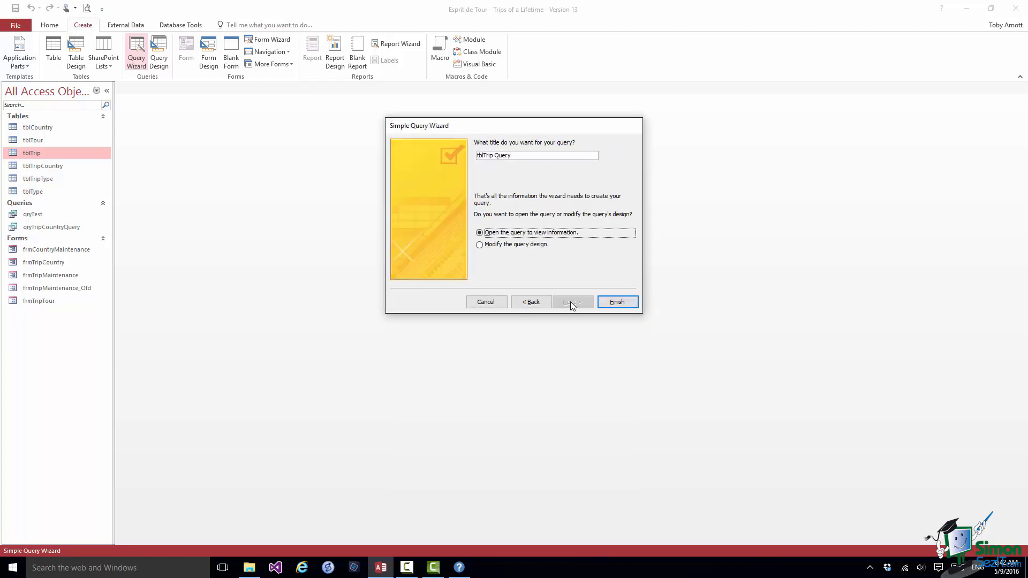
triple_click(496, 154)
text(qryTripTourSummaryQuery)
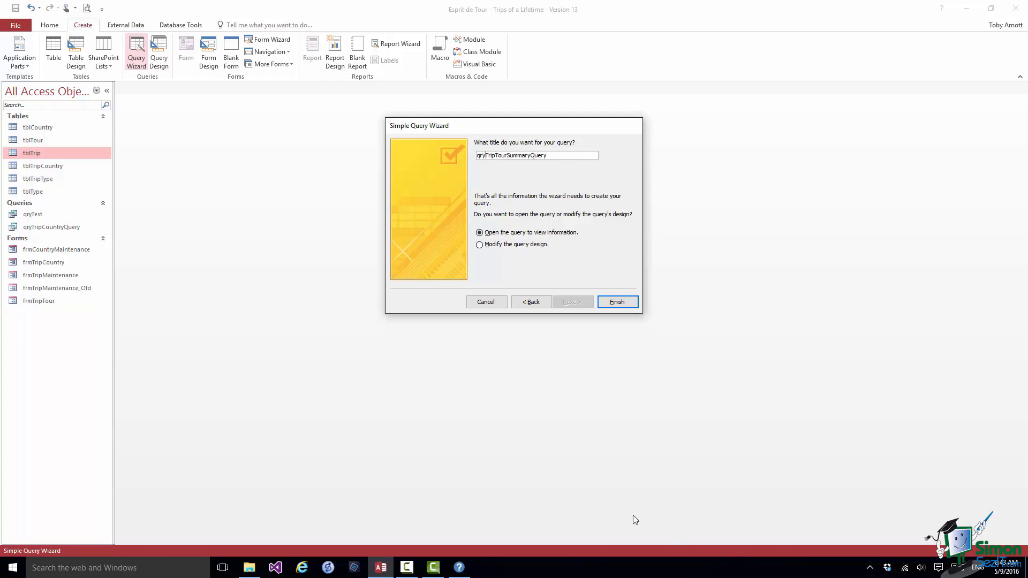
click(616, 302)
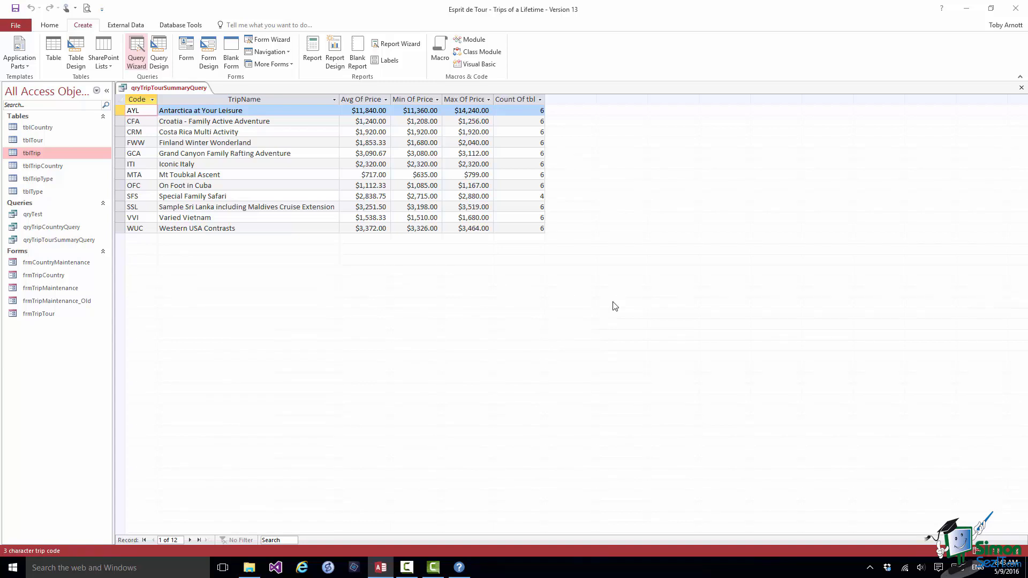
Step: Show the SQL statement behind qryTripTourSummaryQuery, and view the TripName field's properties in the design of tblTrip
right_click(172, 89)
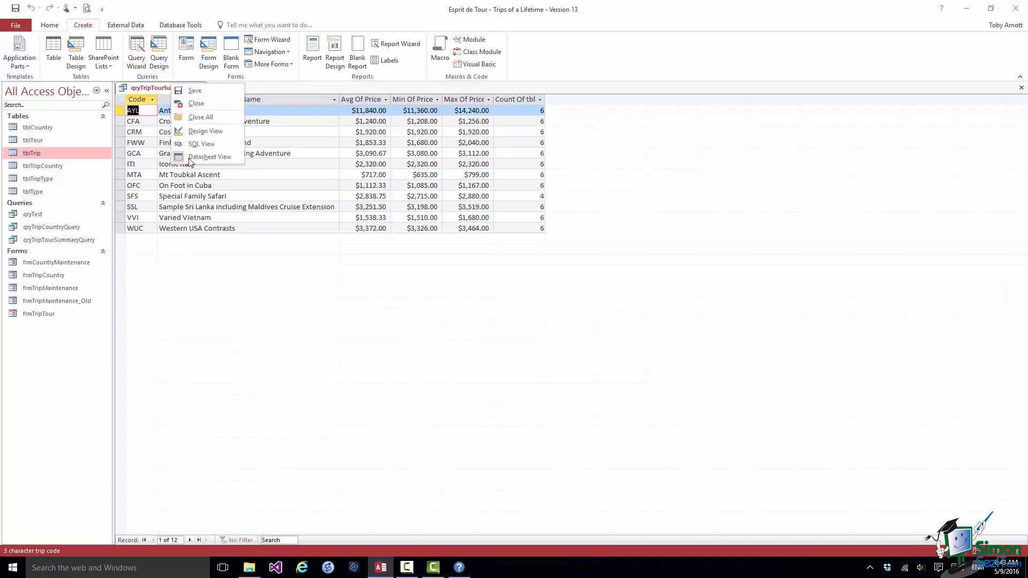
click(198, 144)
click(492, 160)
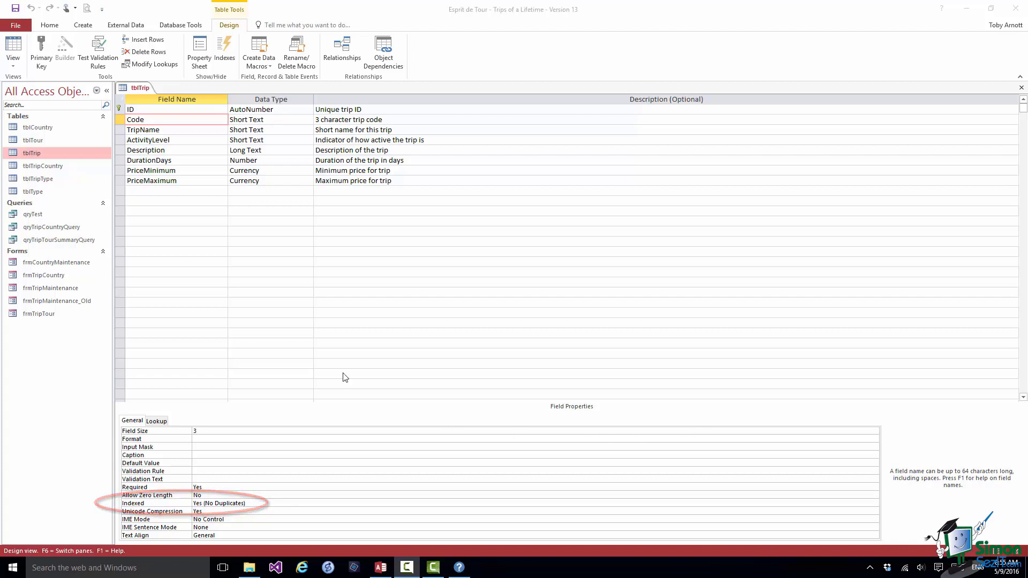
click(167, 130)
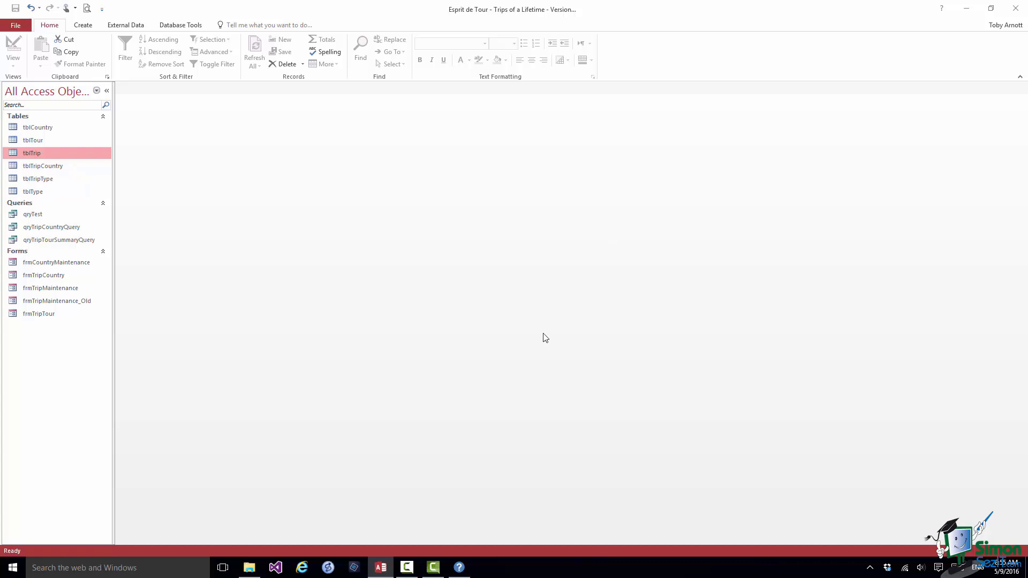
Step: Start a new query with the Find Unmatched Query Wizard
click(84, 27)
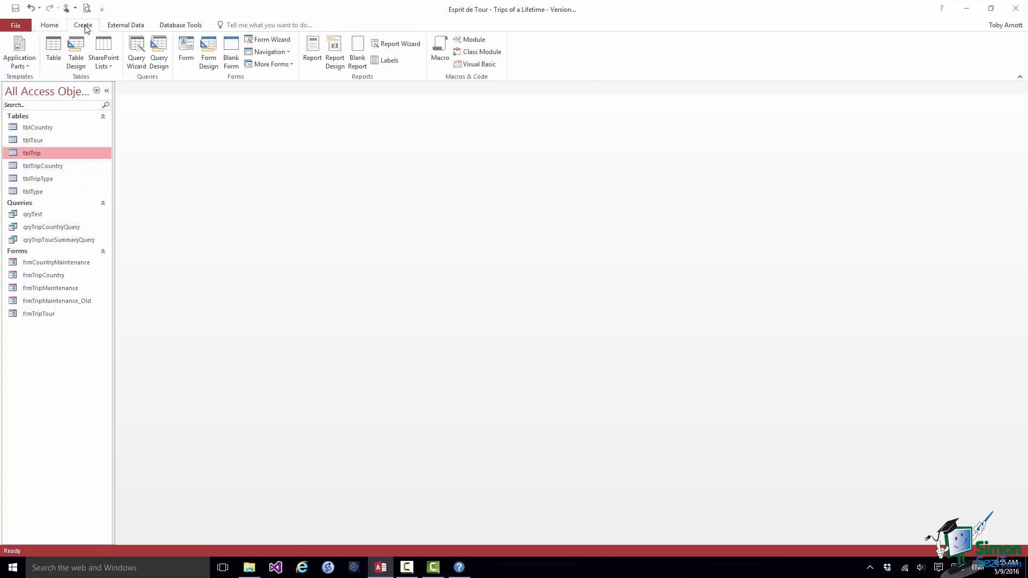
click(135, 56)
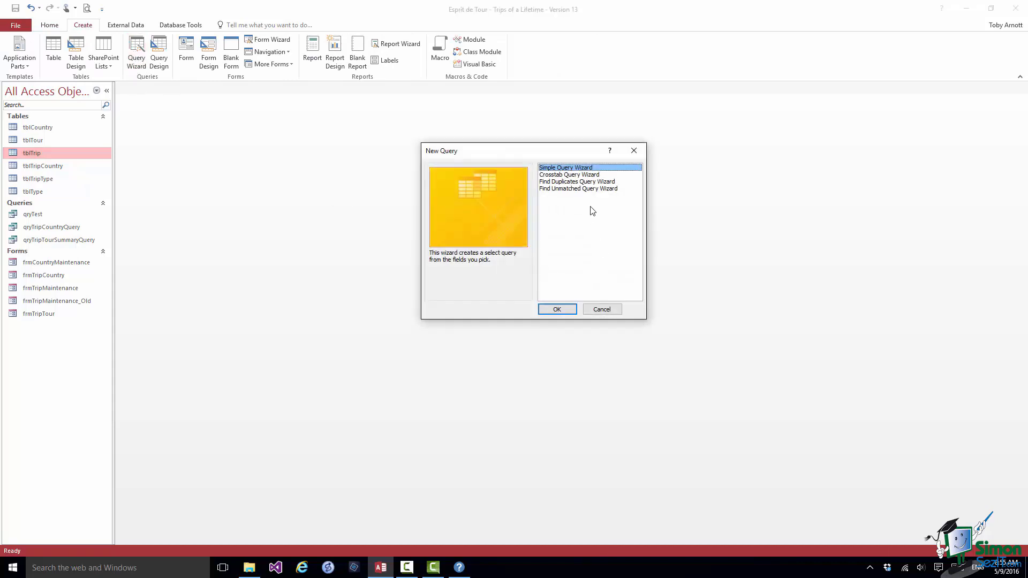
click(586, 183)
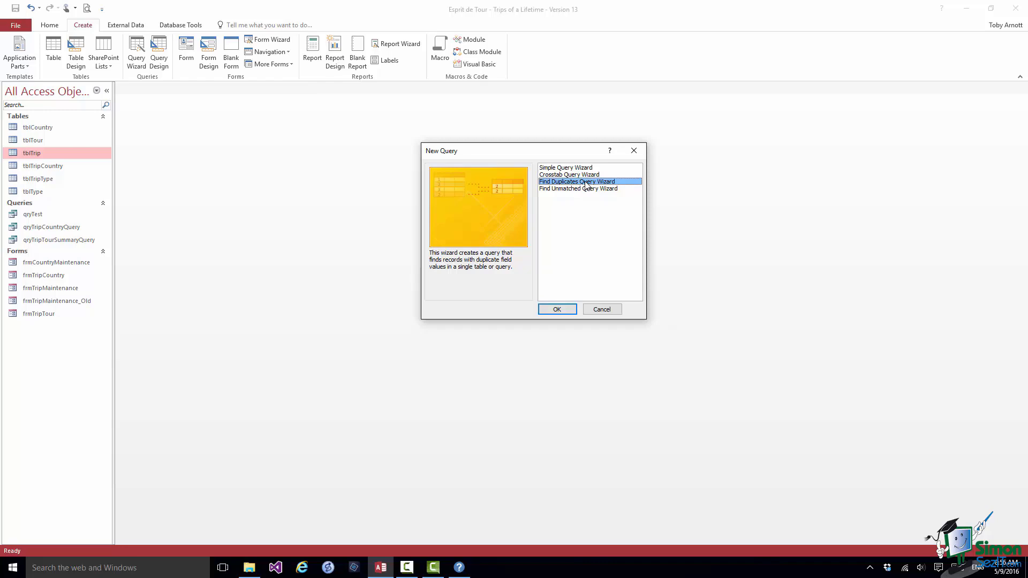
click(582, 188)
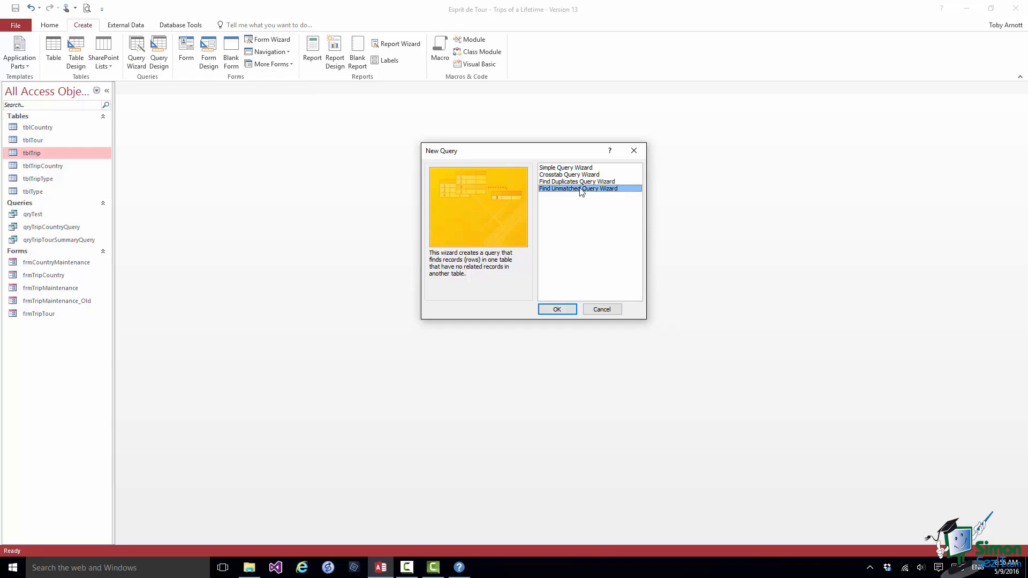
click(554, 312)
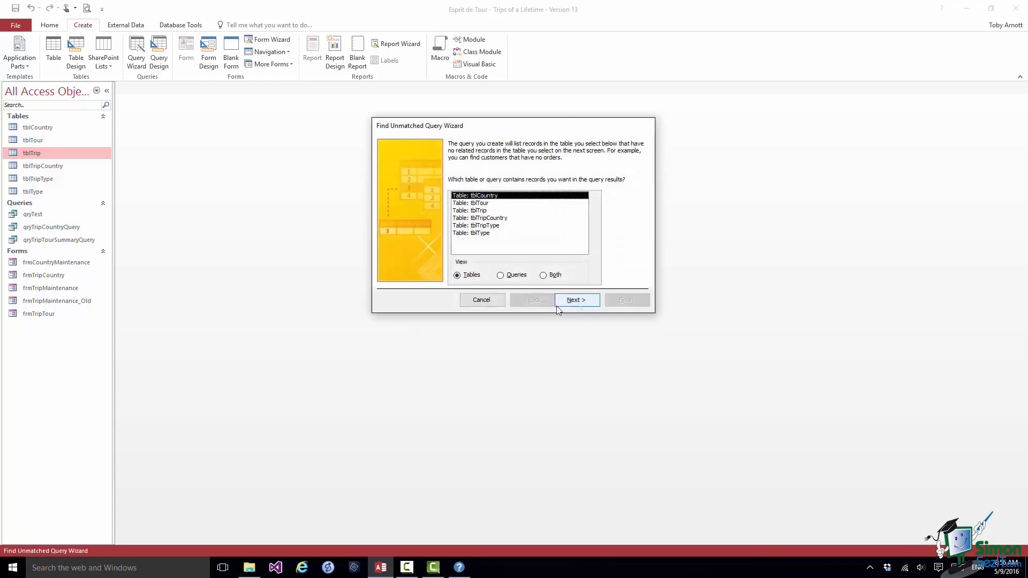
Step: Find records in tblCountry that have no related records in tblTripCountry, matching Country to Country
click(577, 300)
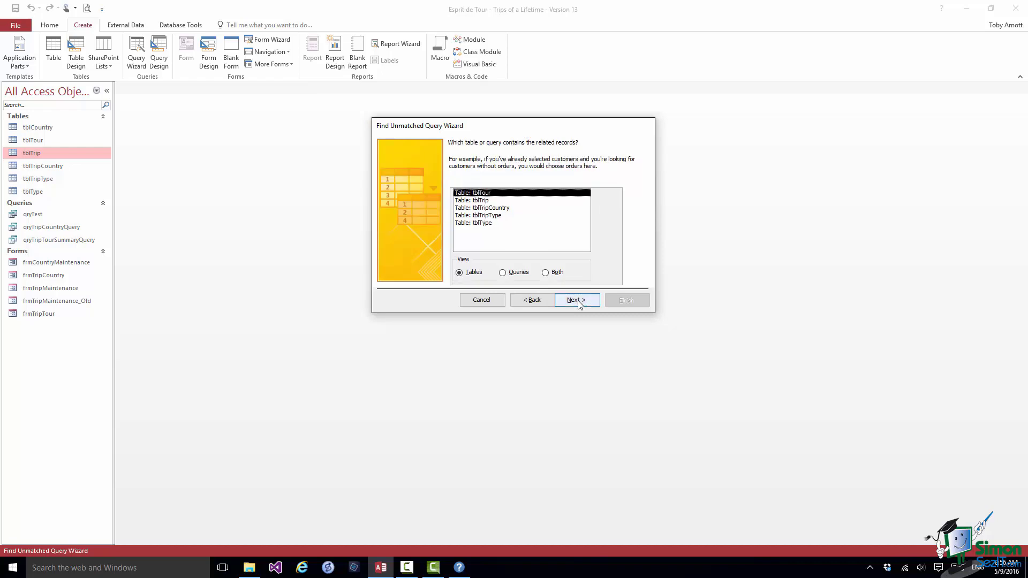
click(485, 209)
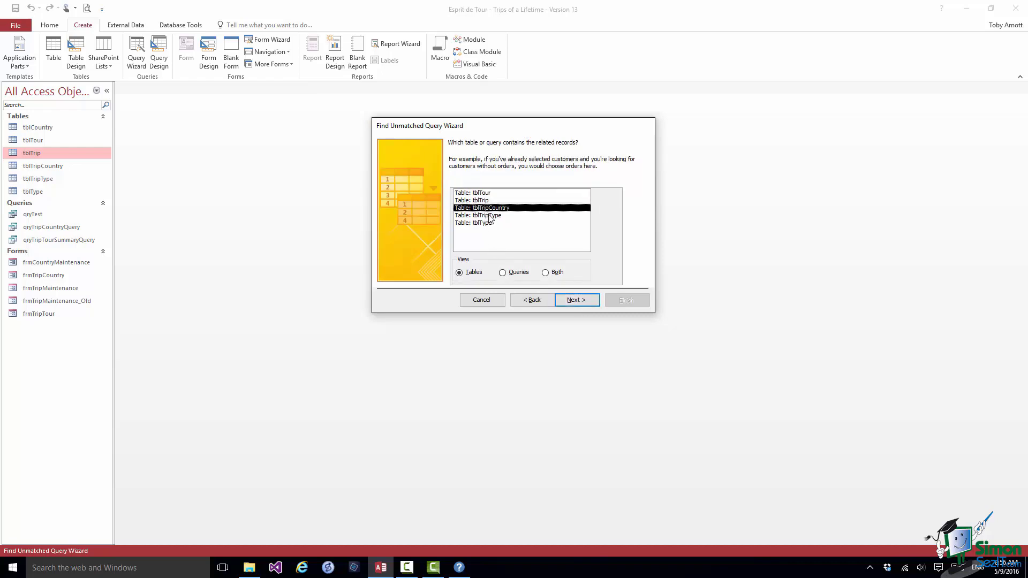
click(576, 301)
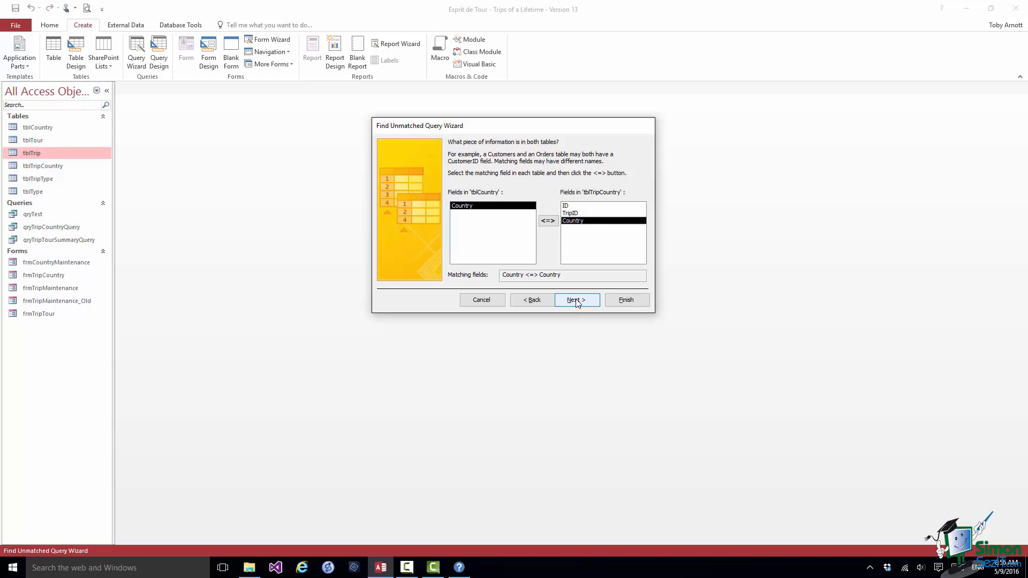
click(577, 300)
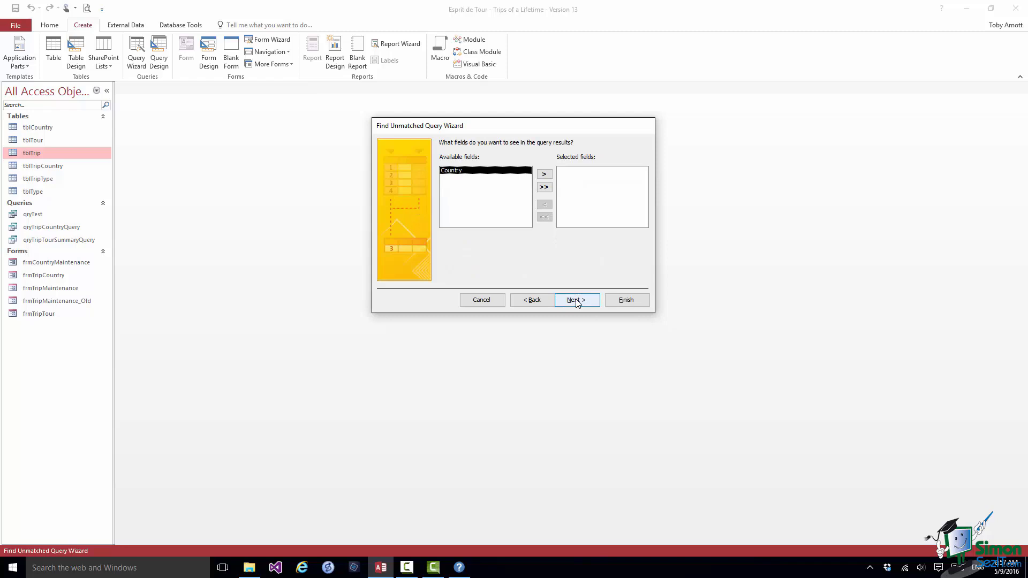
Step: Name the unmatched query qryCountryNotVisited and finish the wizard with the option to view the results
click(576, 301)
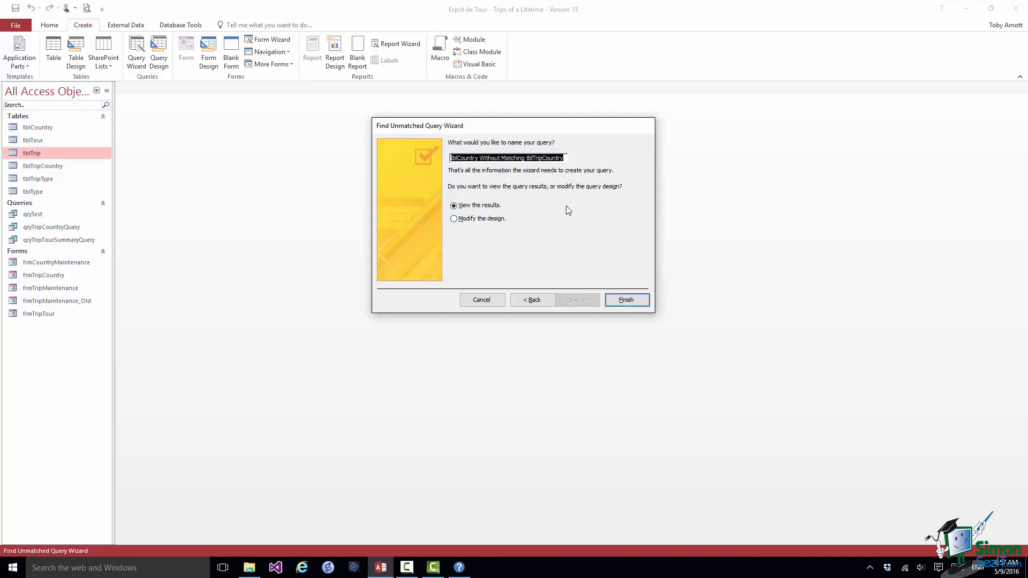
click(565, 157)
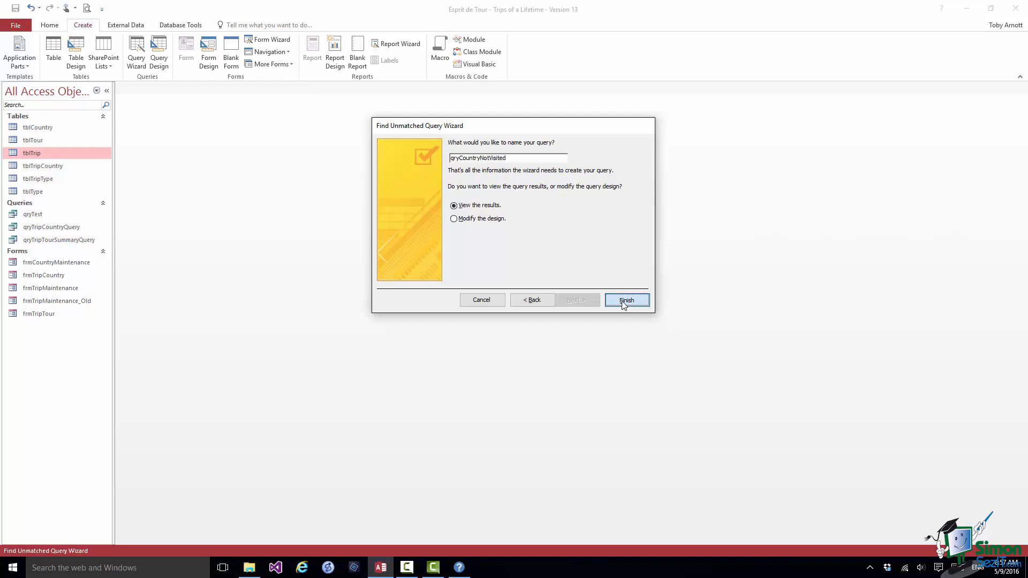
click(624, 301)
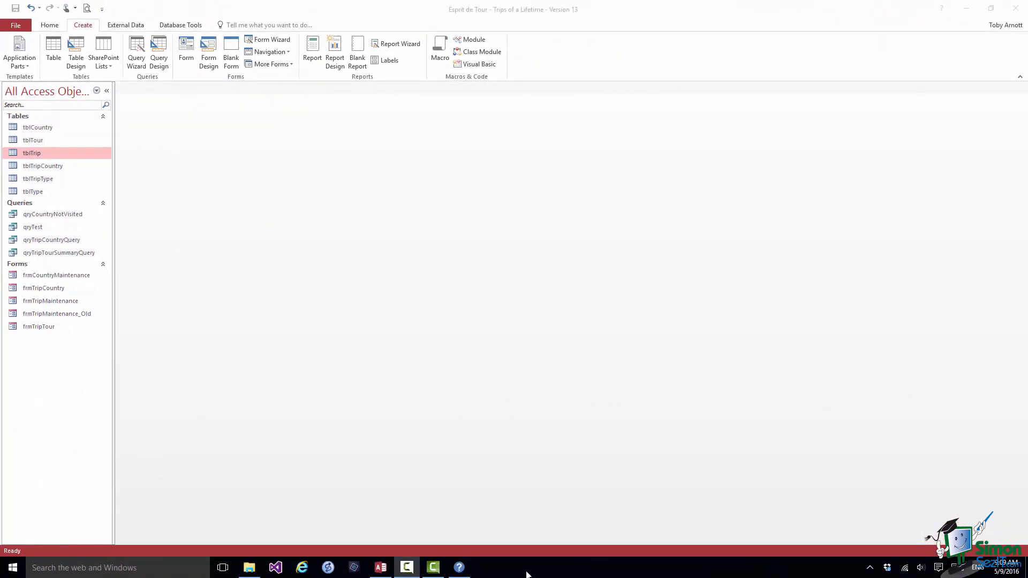
Step: Start a new query in Design view and add the table tblTour to it
click(158, 52)
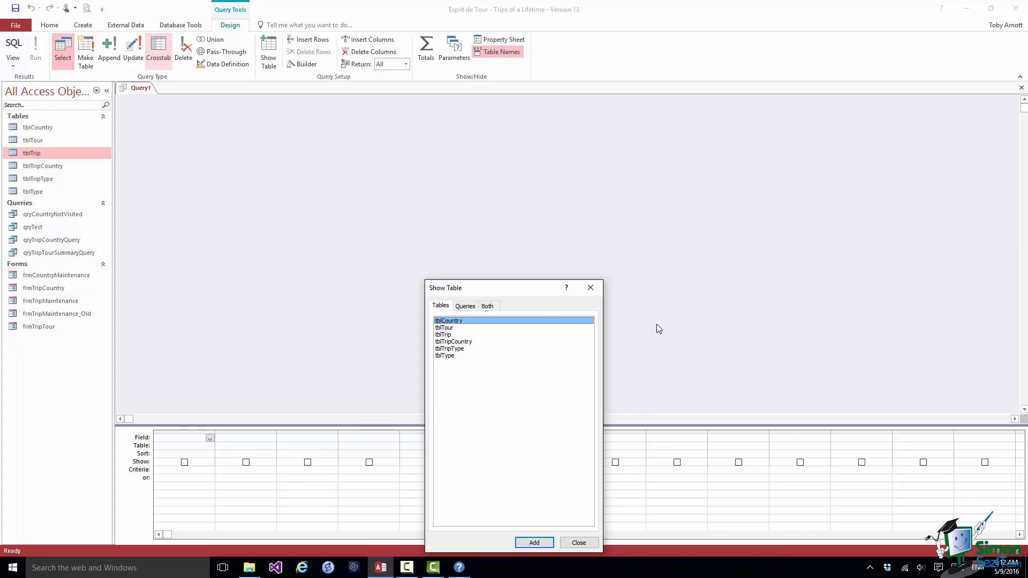
click(443, 327)
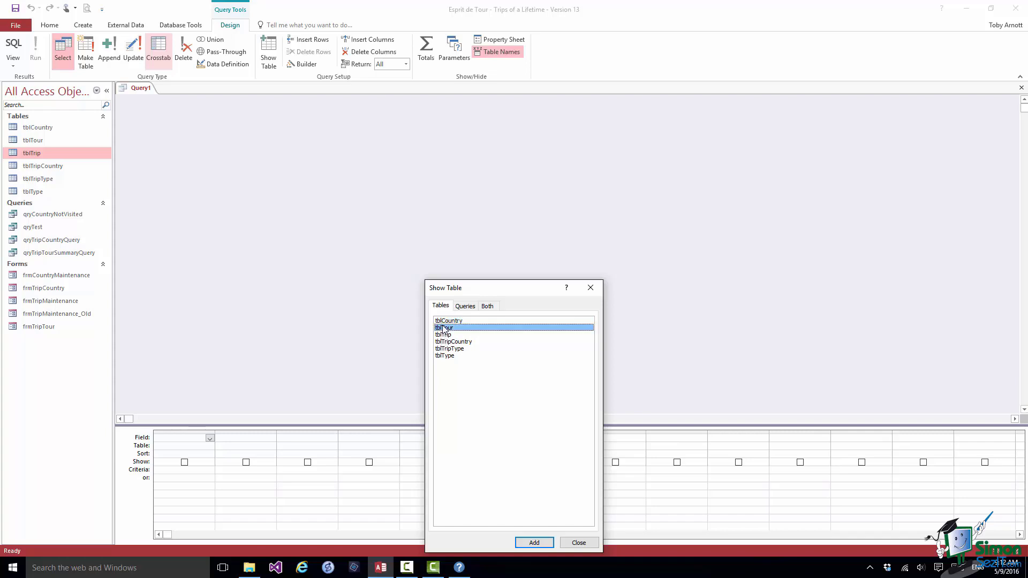
click(534, 542)
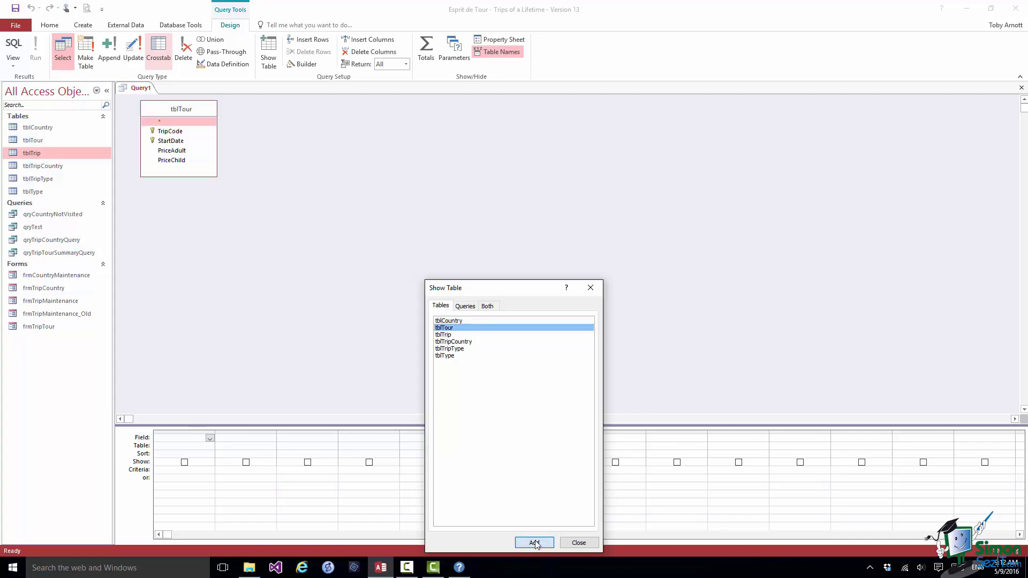
Step: Make the query an Update query that sets tblTour's PriceAdult field to [PriceAdult]+10
click(576, 542)
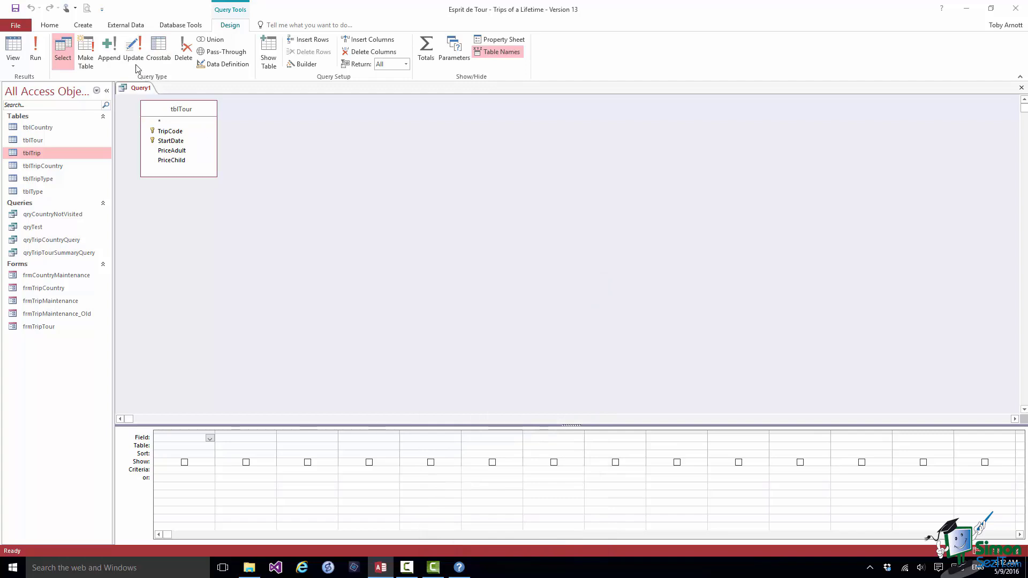
click(132, 48)
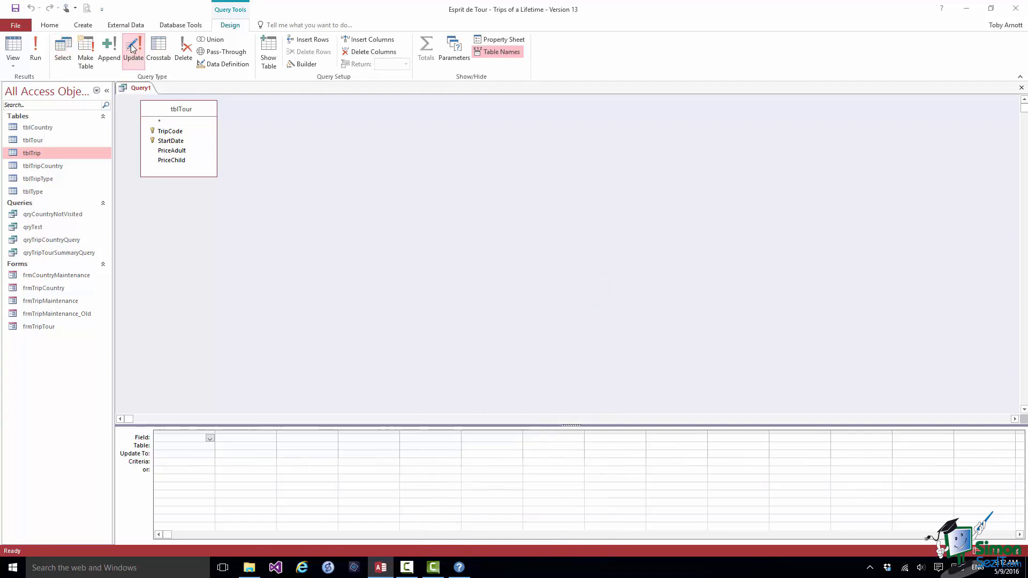
drag(173, 155, 185, 446)
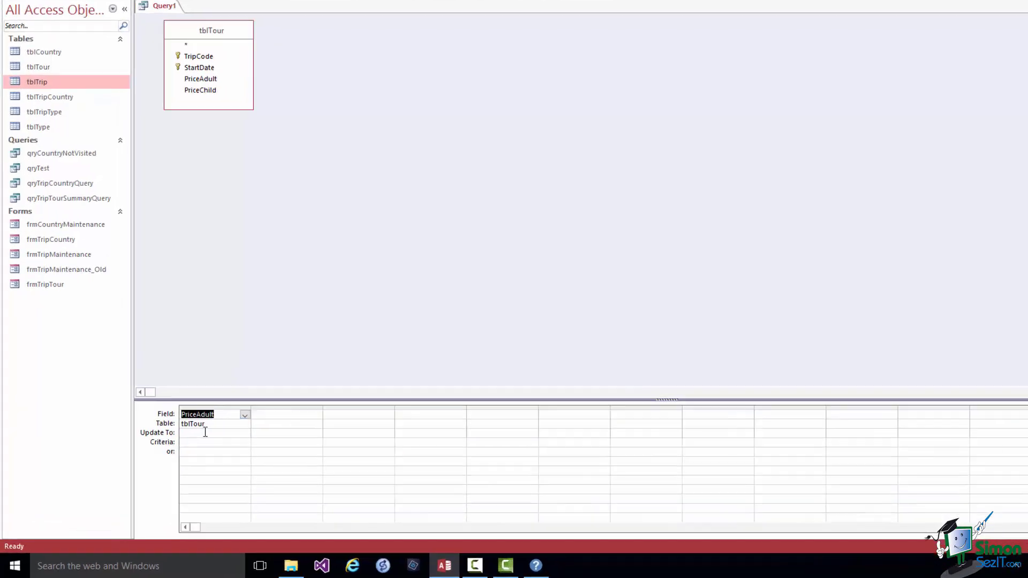
click(198, 437)
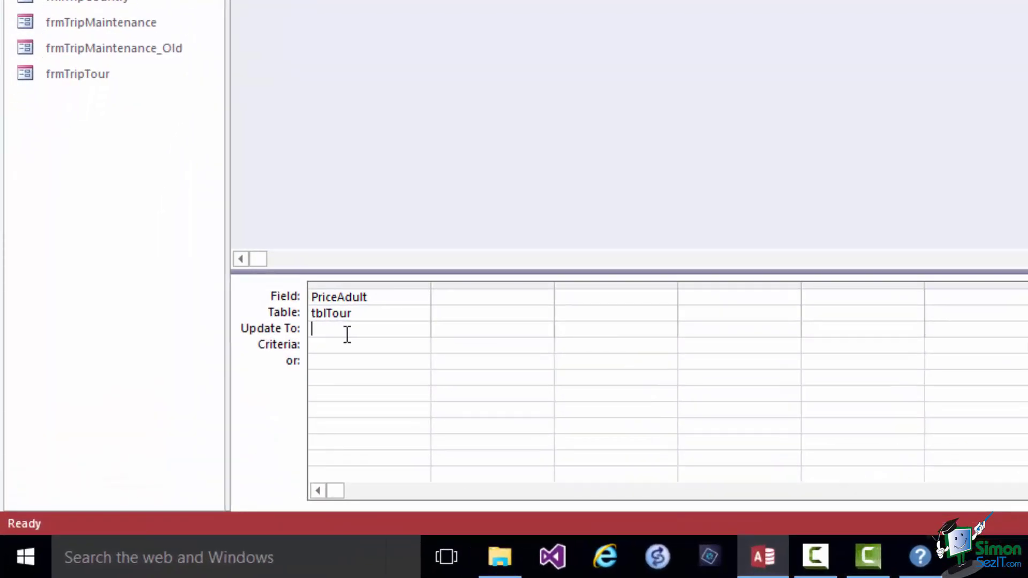
text([PriceAdult]+10)
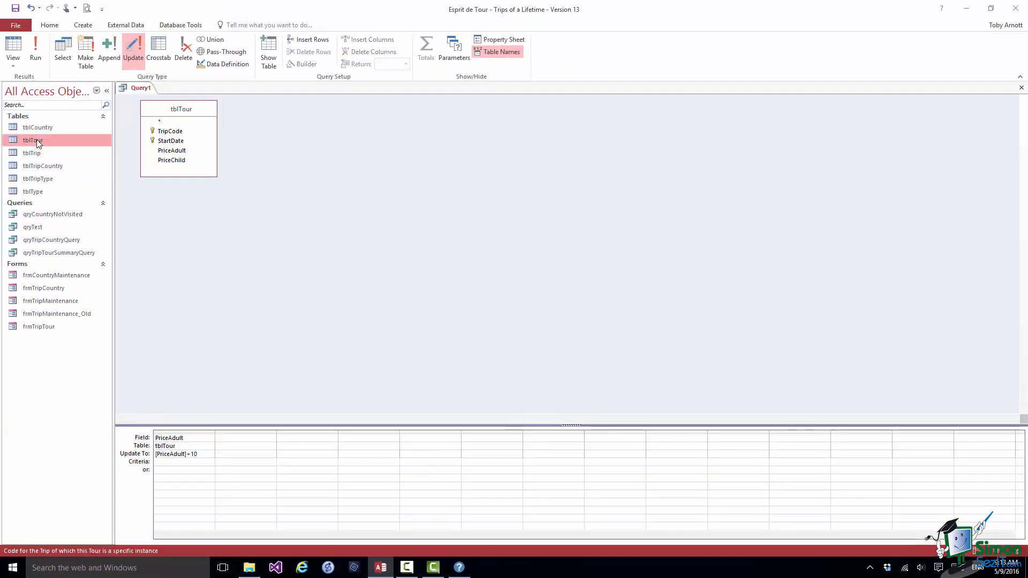
Step: Check the adult prices in tblTour, close the table and show the update query in SQL view
double_click(33, 139)
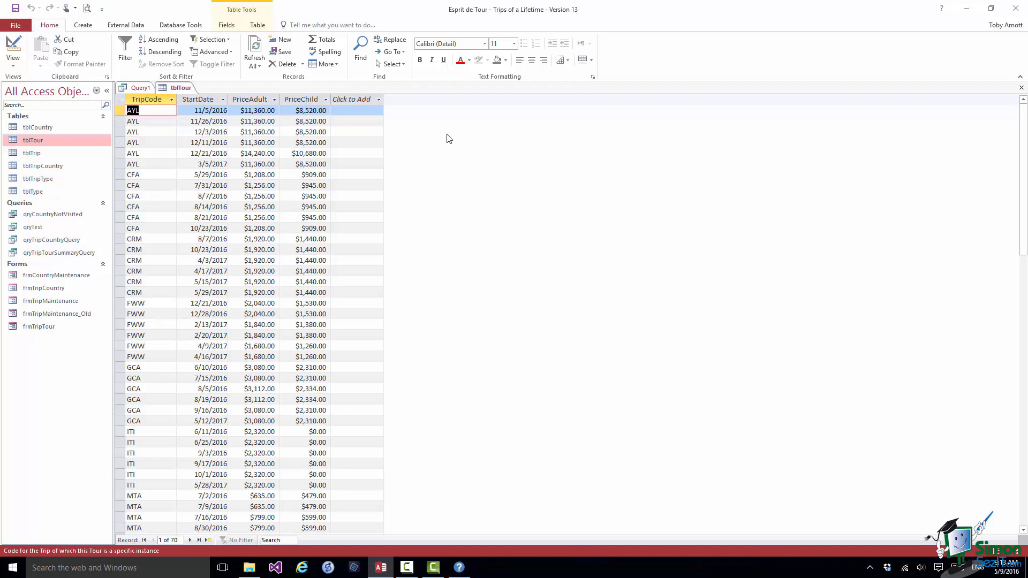
click(1021, 89)
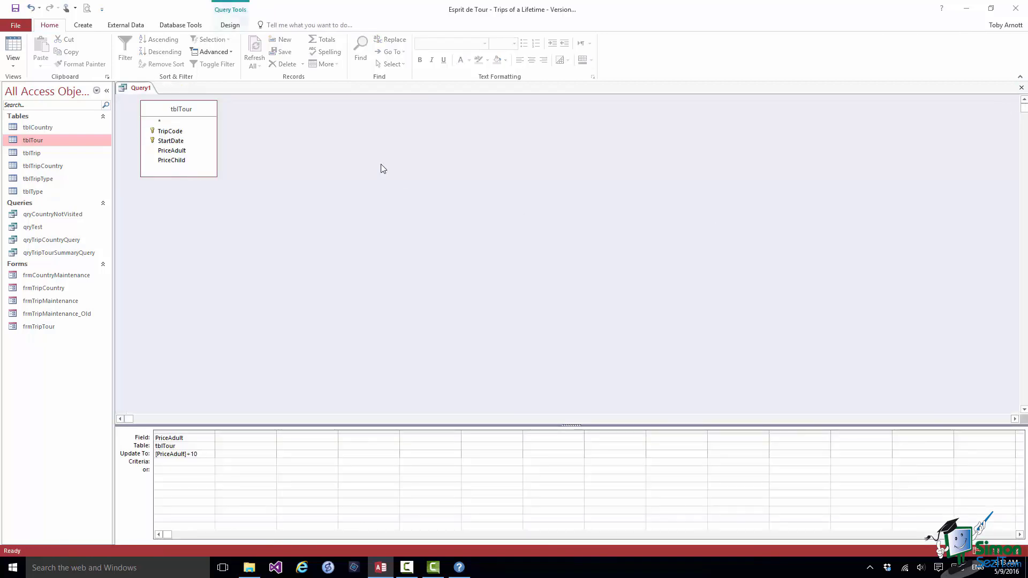
click(12, 65)
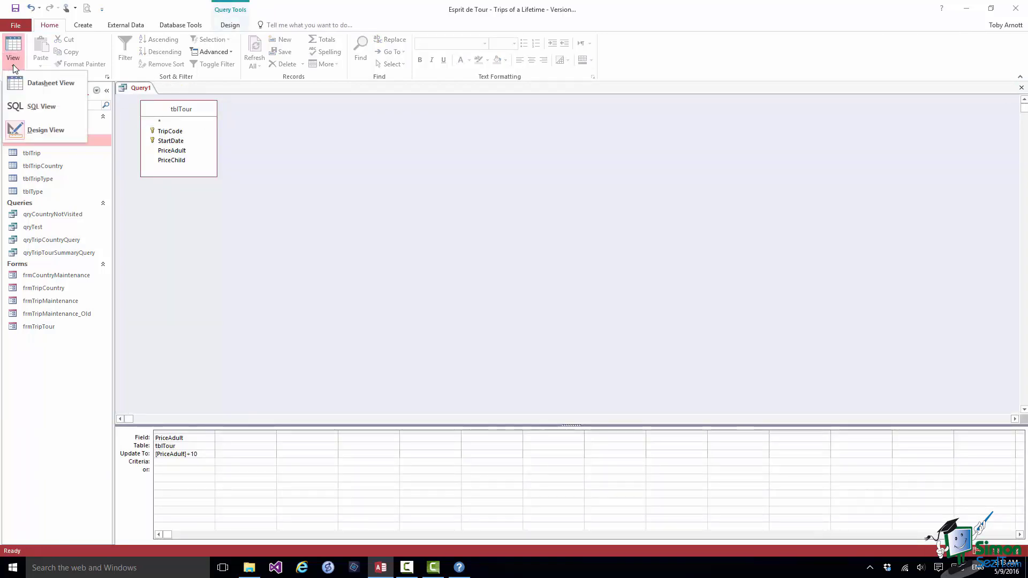
click(22, 106)
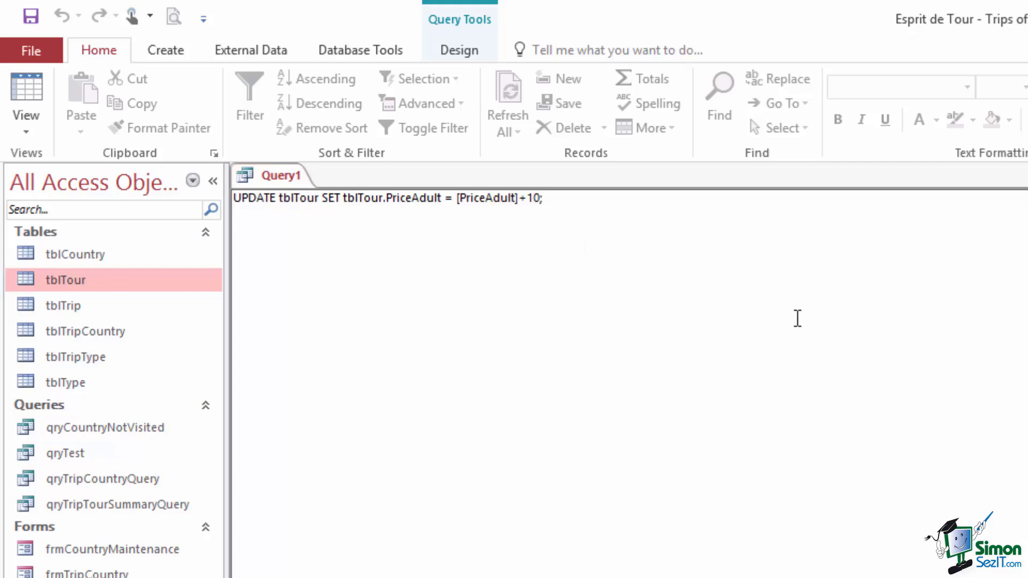
Step: Run the update query to raise every PriceAdult by 10, then check the prices in tblTour and close the table
click(455, 51)
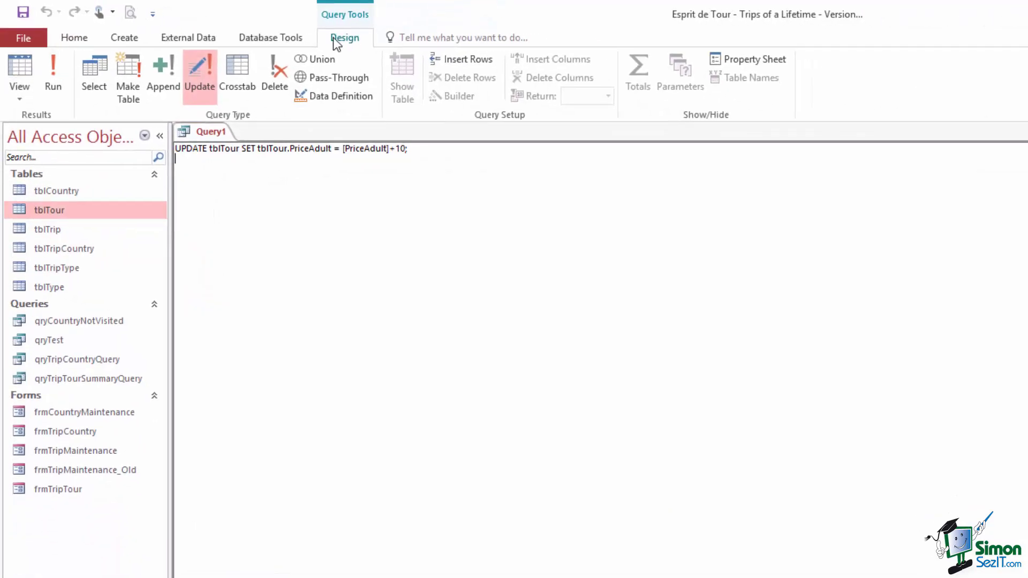
click(38, 51)
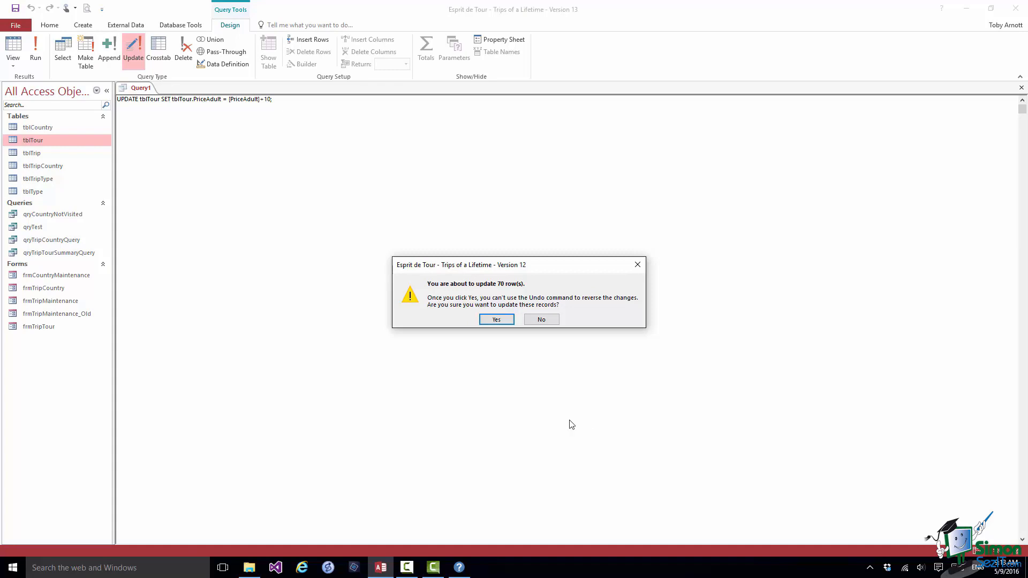
click(497, 320)
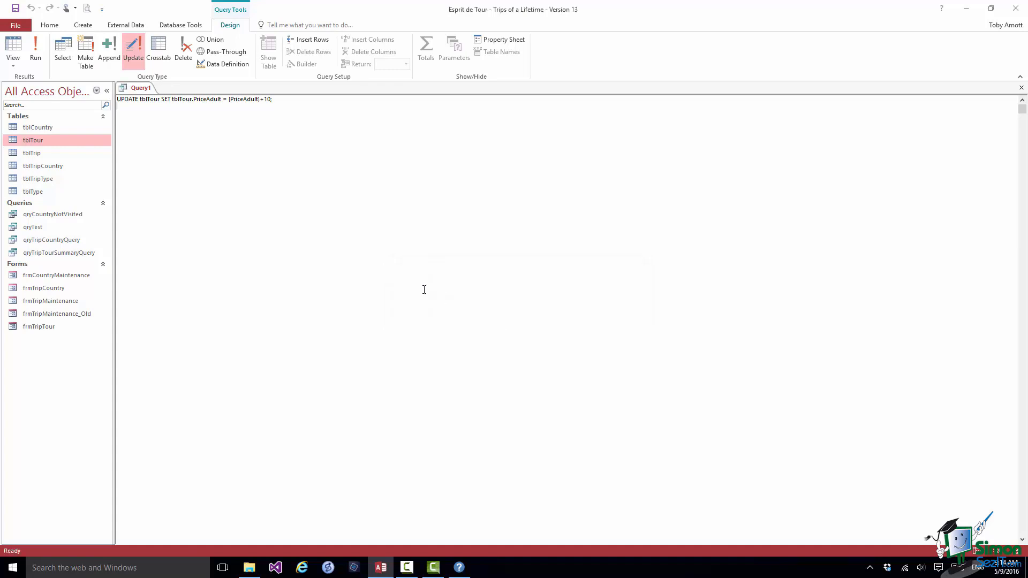
double_click(27, 139)
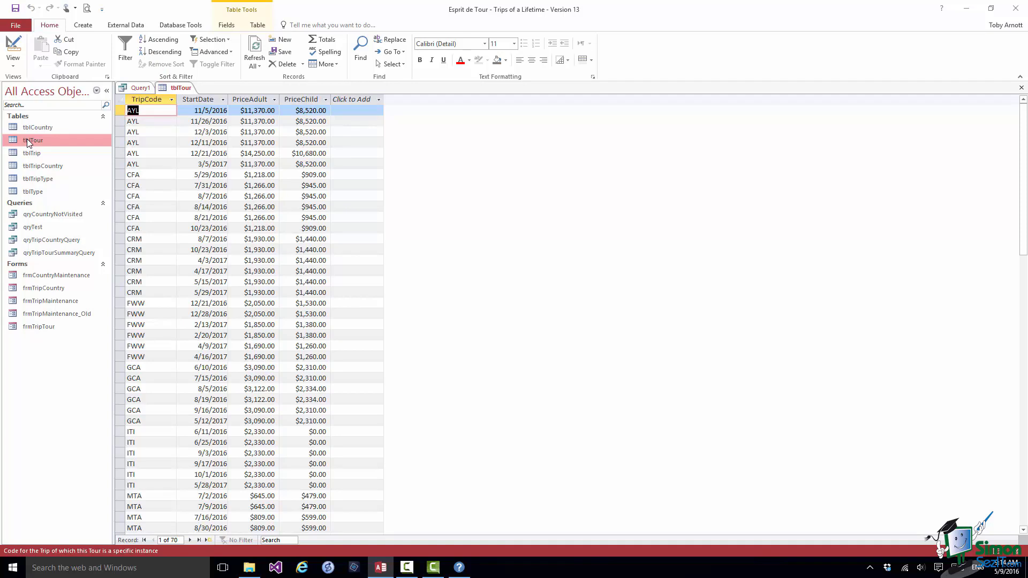
click(1021, 87)
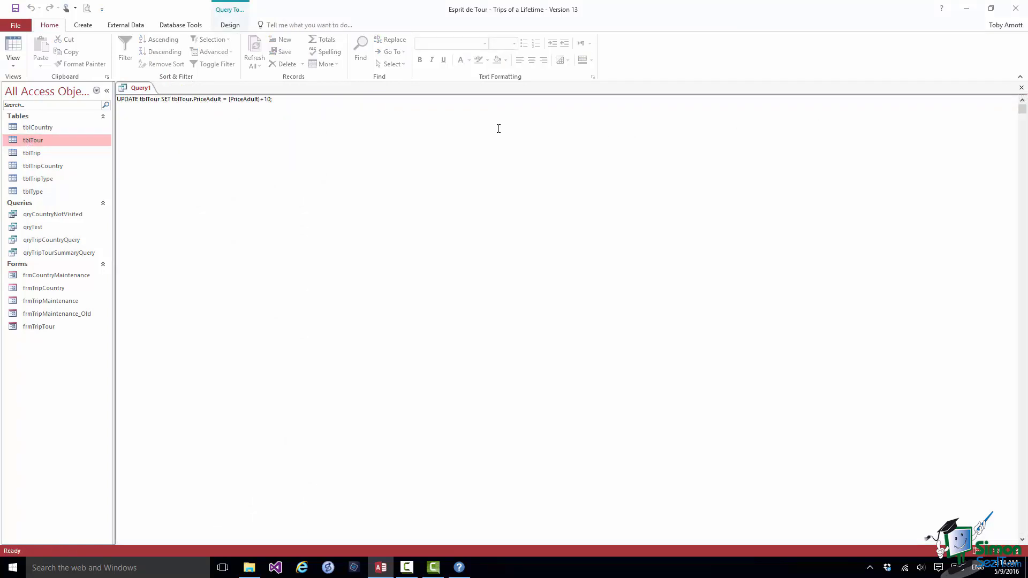
Step: Change the SQL expression to [PriceAdult]-10, run the update and open tblTour to check the adult prices
click(263, 99)
key(BackSpace)
text(-)
click(224, 26)
click(35, 50)
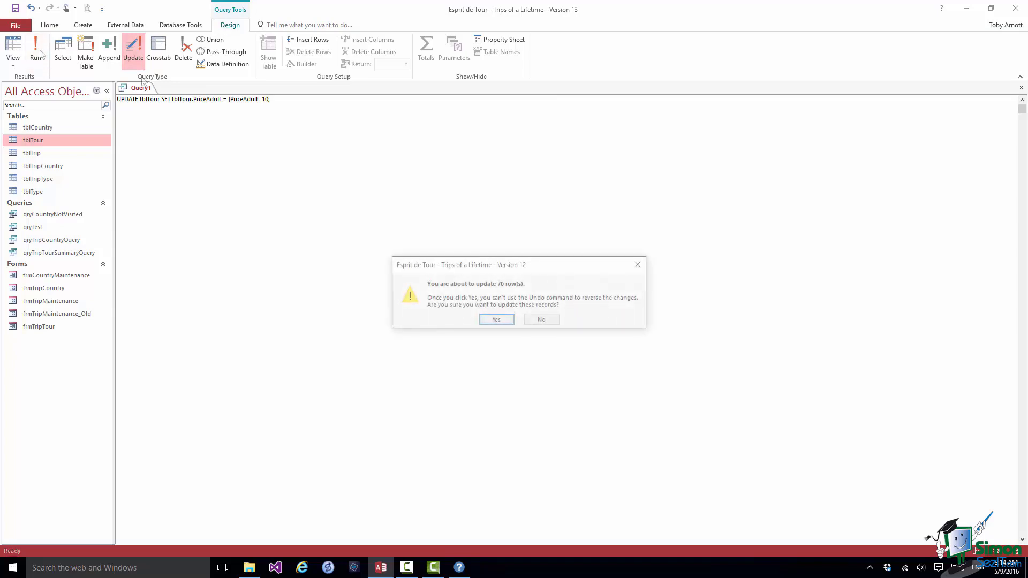
click(502, 319)
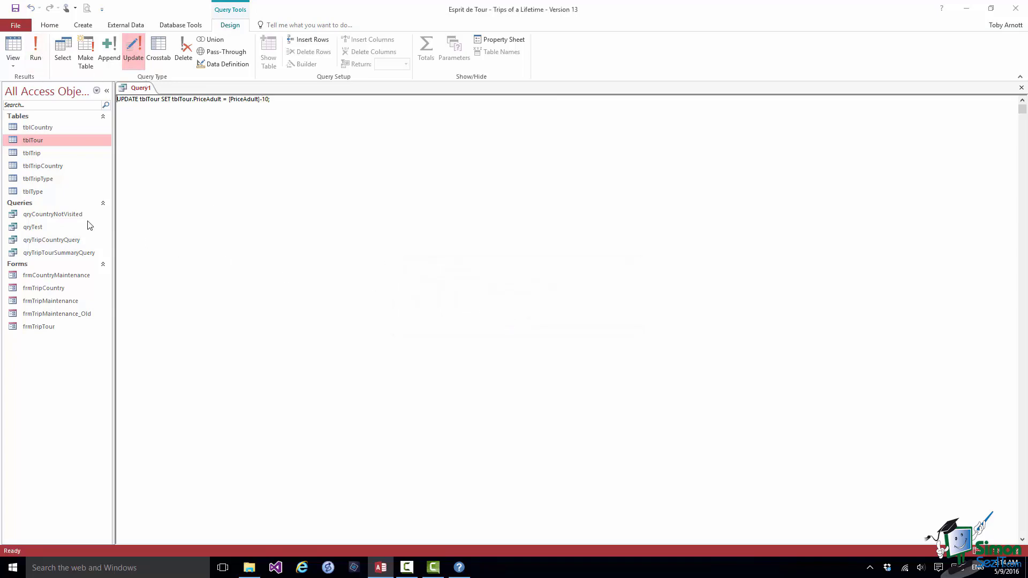
double_click(28, 139)
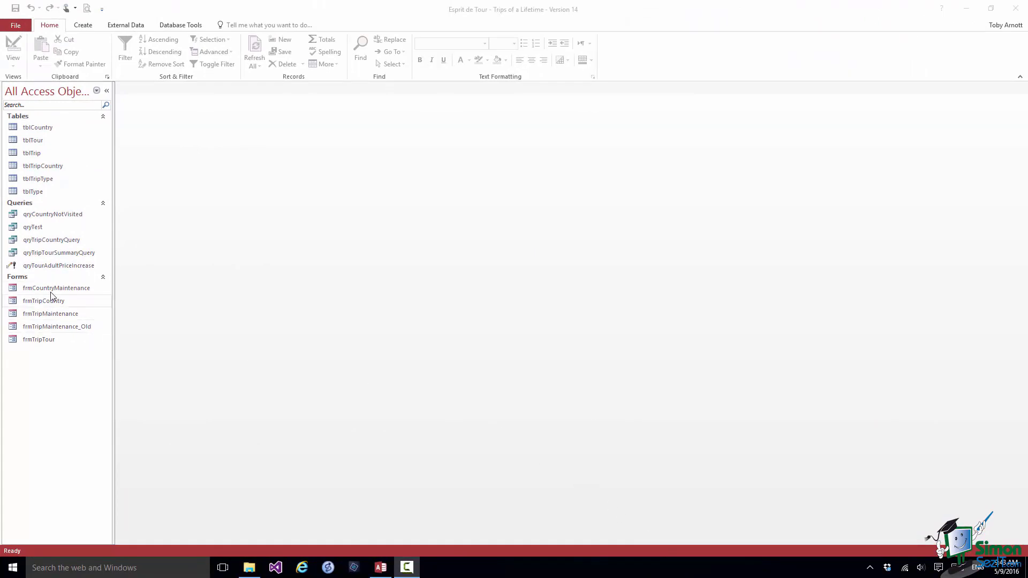
Step: Open the form frmCountryMaintenance to review it
double_click(48, 288)
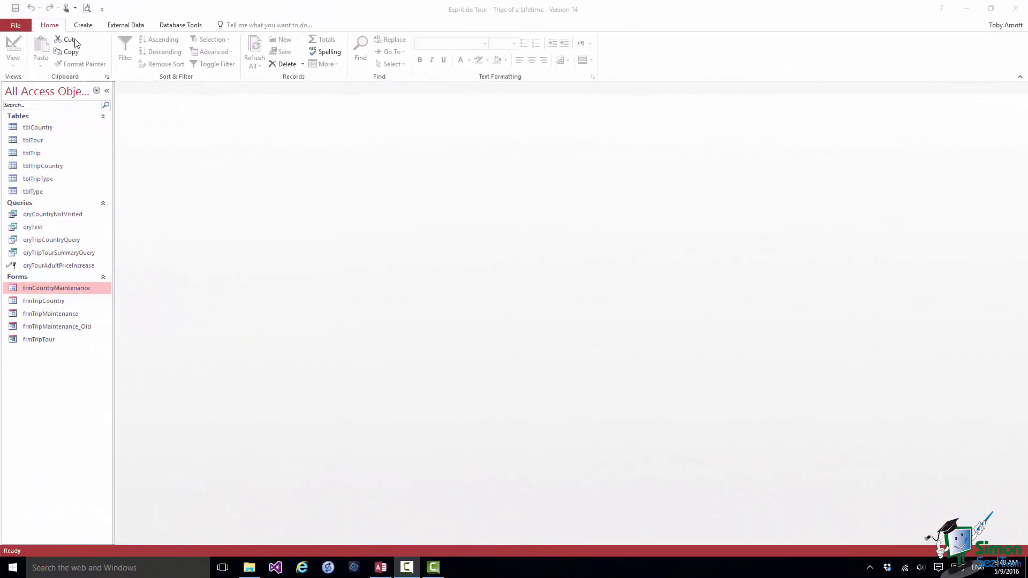
Step: Create a new form in Design view and set its Record Source to tblTripCountry
click(93, 24)
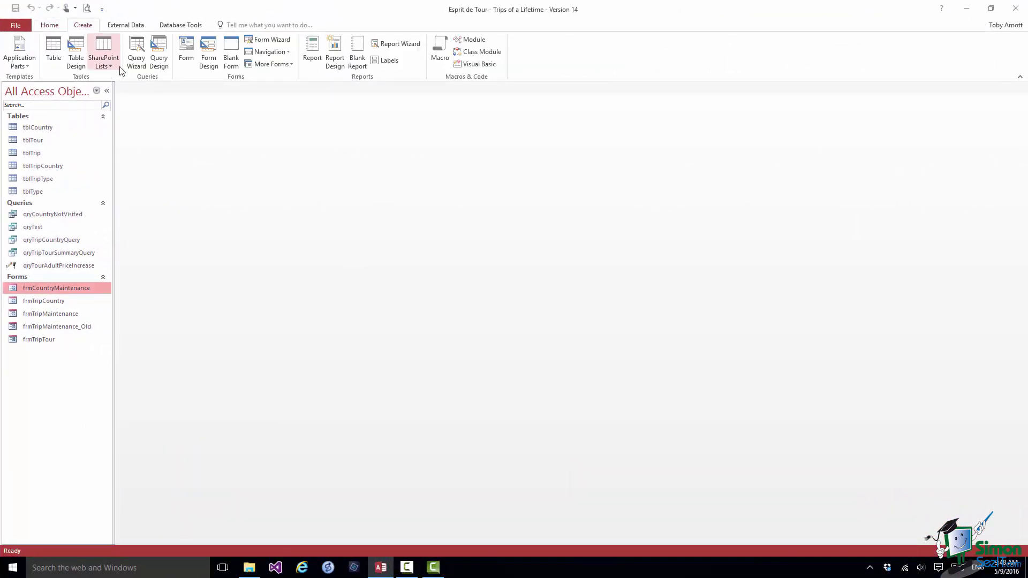
click(209, 60)
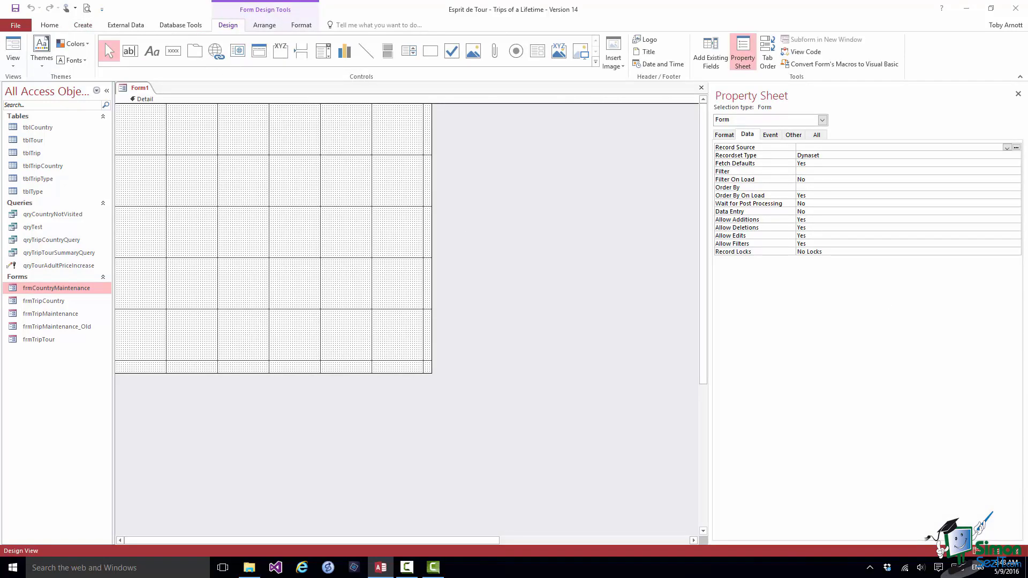
click(1007, 148)
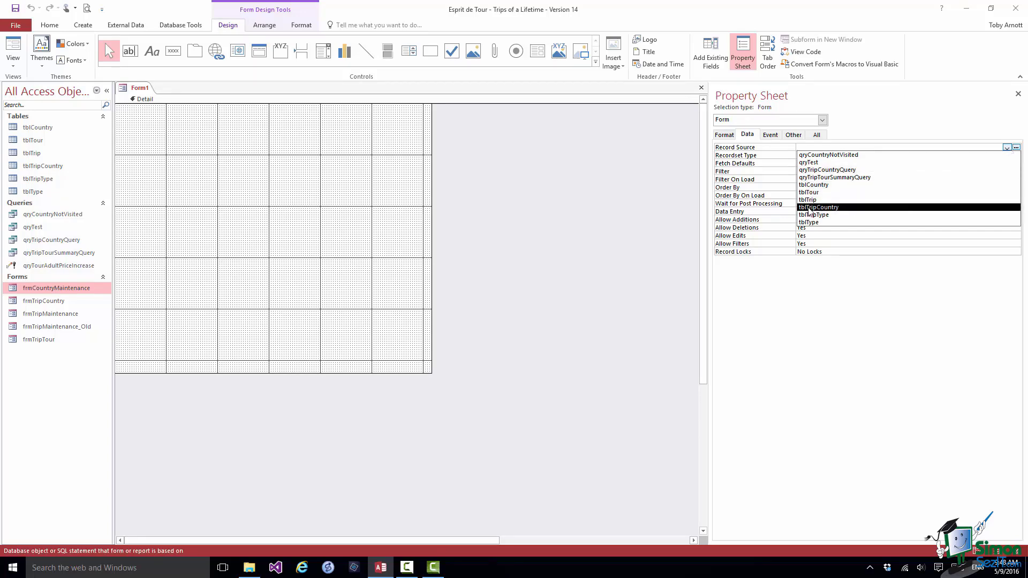
click(815, 208)
Step: Set the form's Default View to Continuous Forms, and both Allow Form View and Allow Layout View to No
click(838, 179)
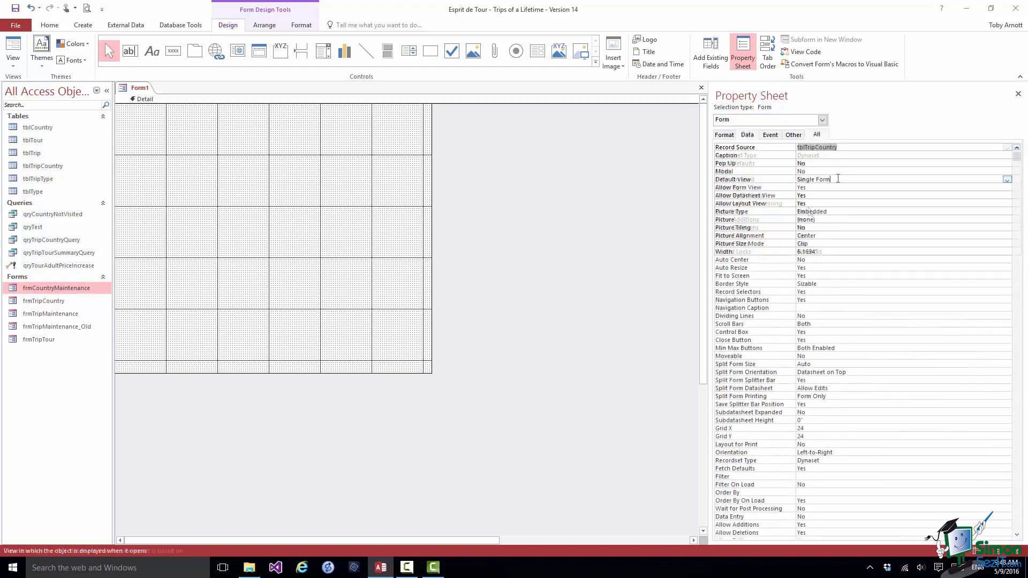
click(1007, 180)
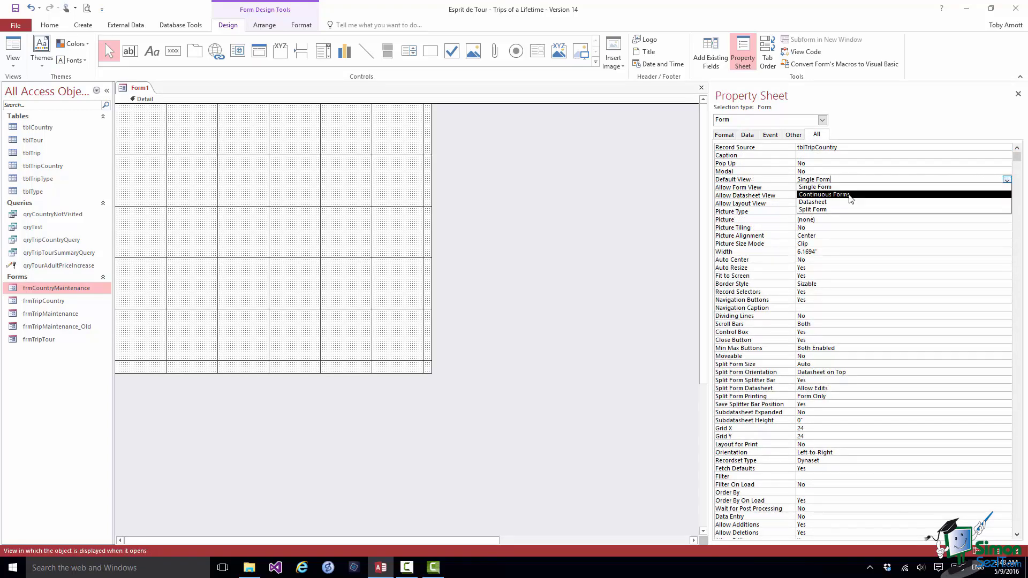
click(849, 196)
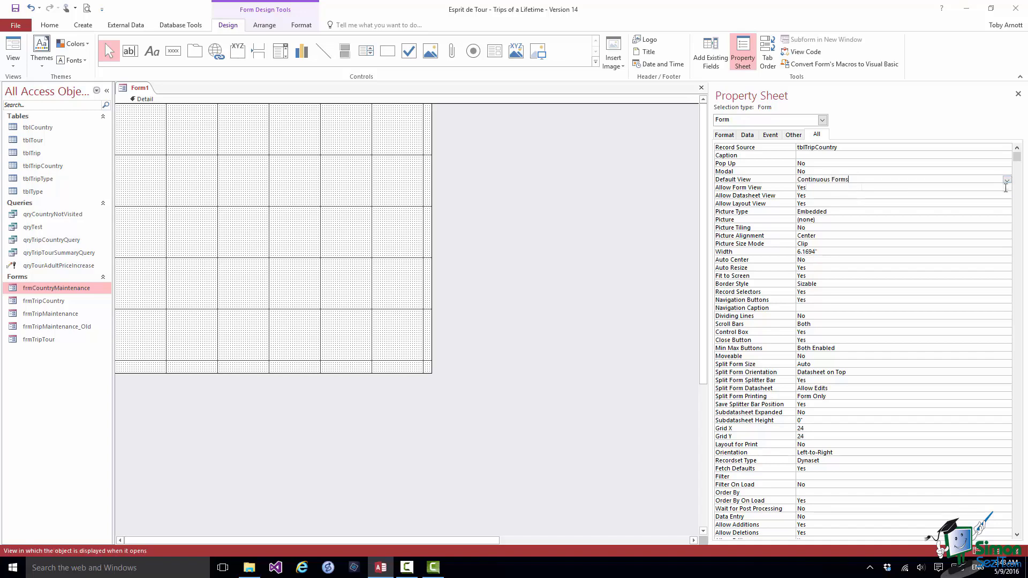
click(1005, 188)
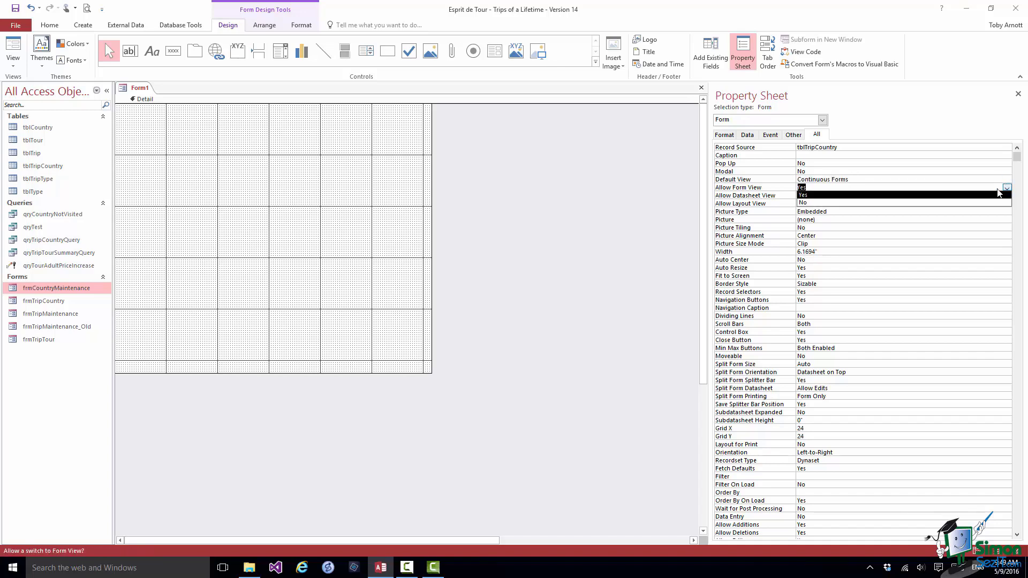
click(816, 205)
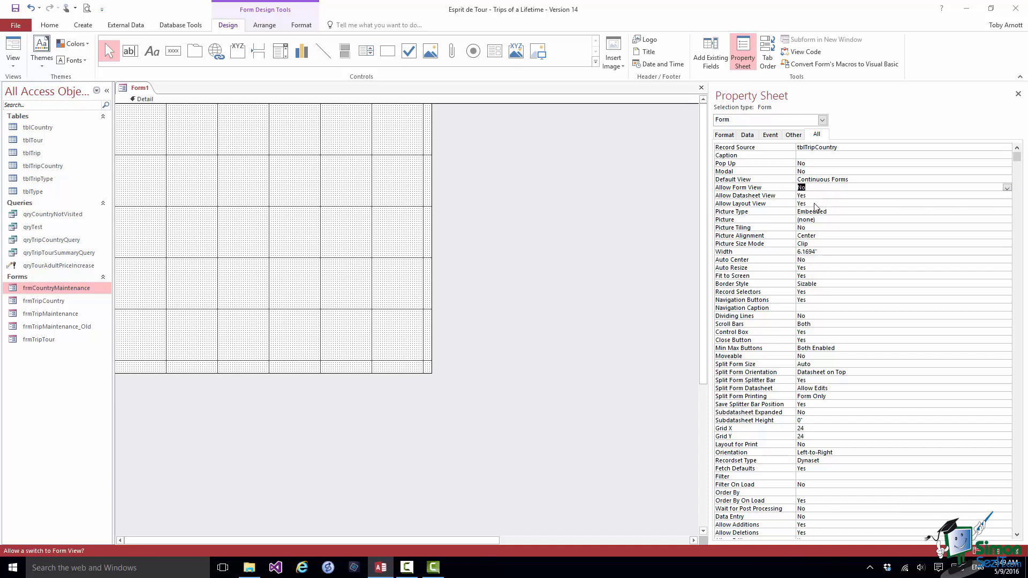
click(976, 196)
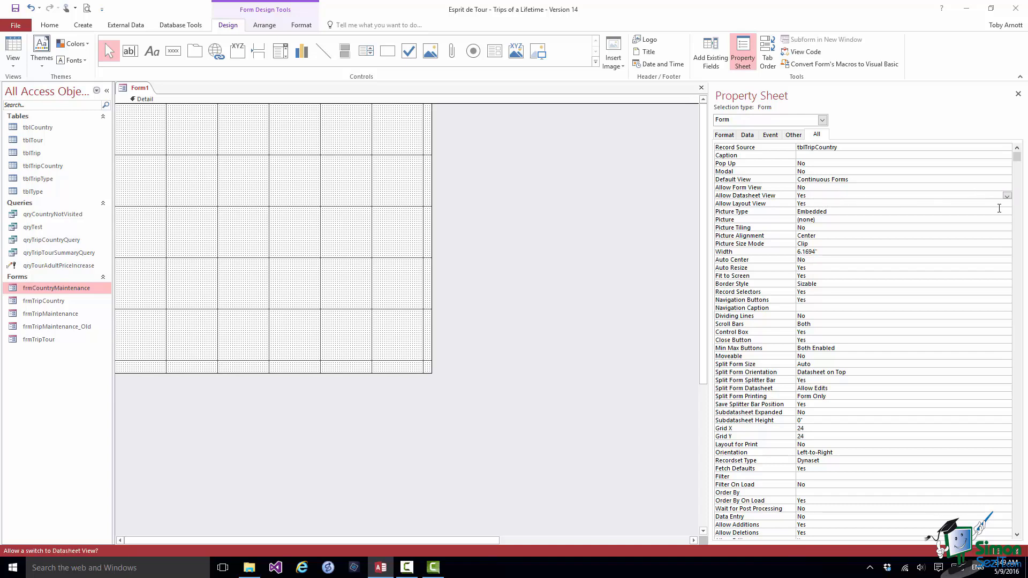
click(950, 205)
click(1006, 203)
click(807, 219)
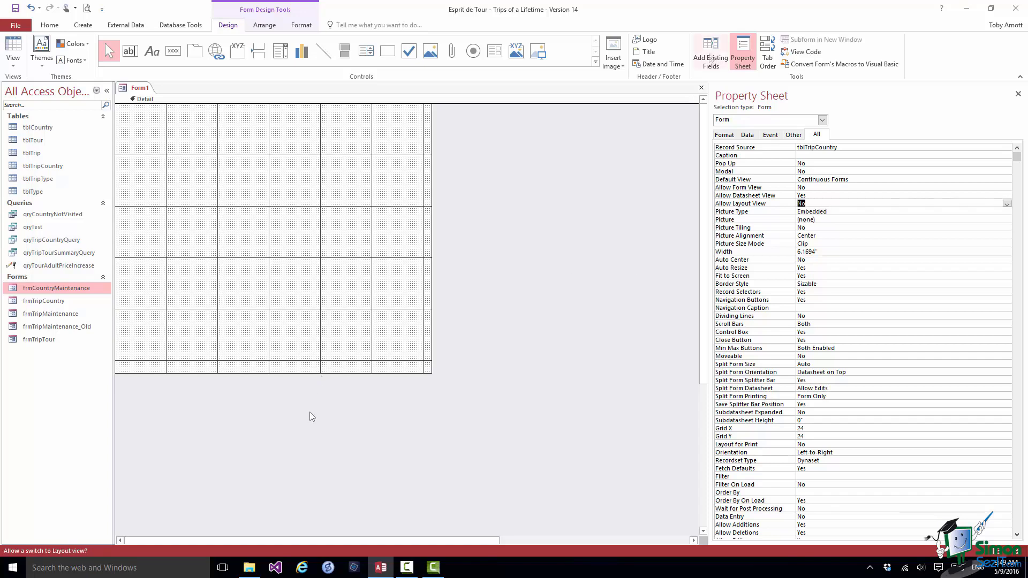
Step: Place the TripID field without its label in the Detail section's upper-left corner and shrink the section to about 4 by 0.5 inches
click(710, 56)
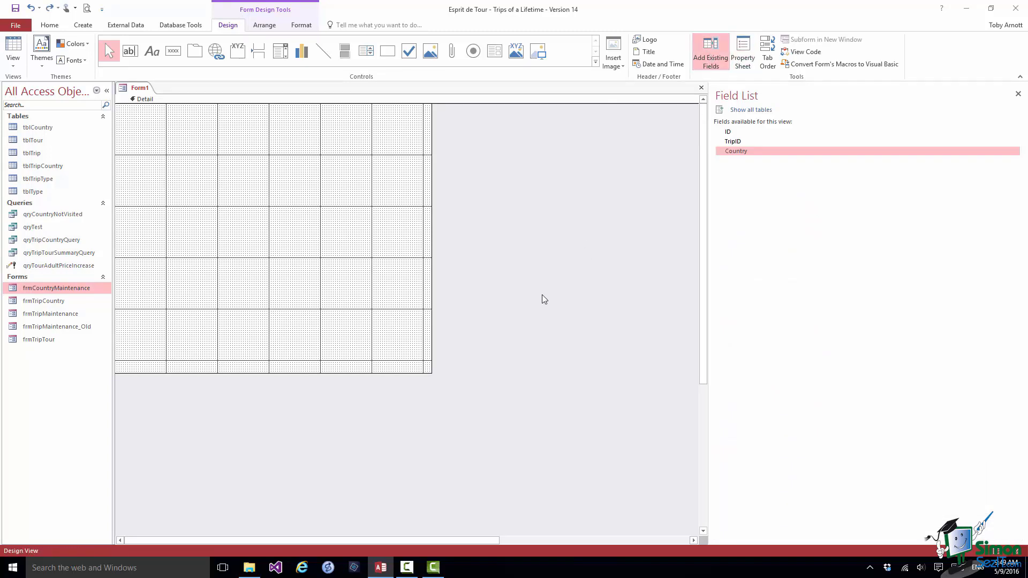
double_click(735, 142)
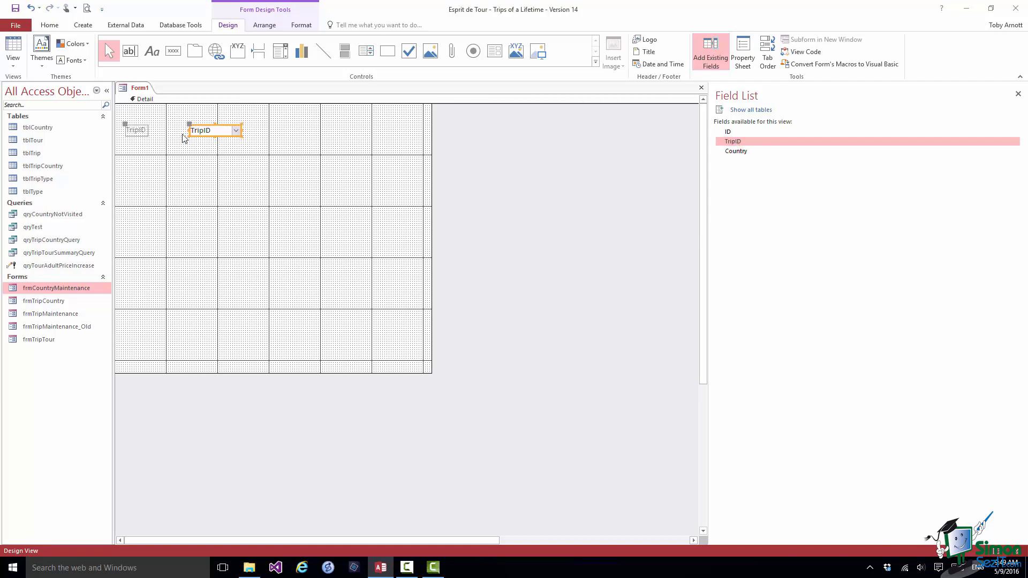
click(137, 132)
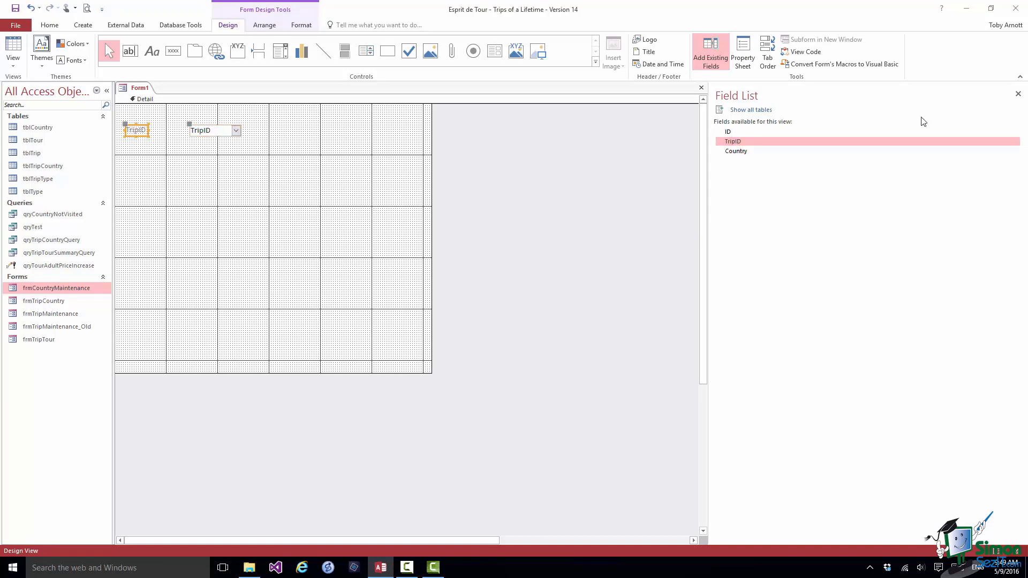
key(Delete)
drag(315, 373, 315, 128)
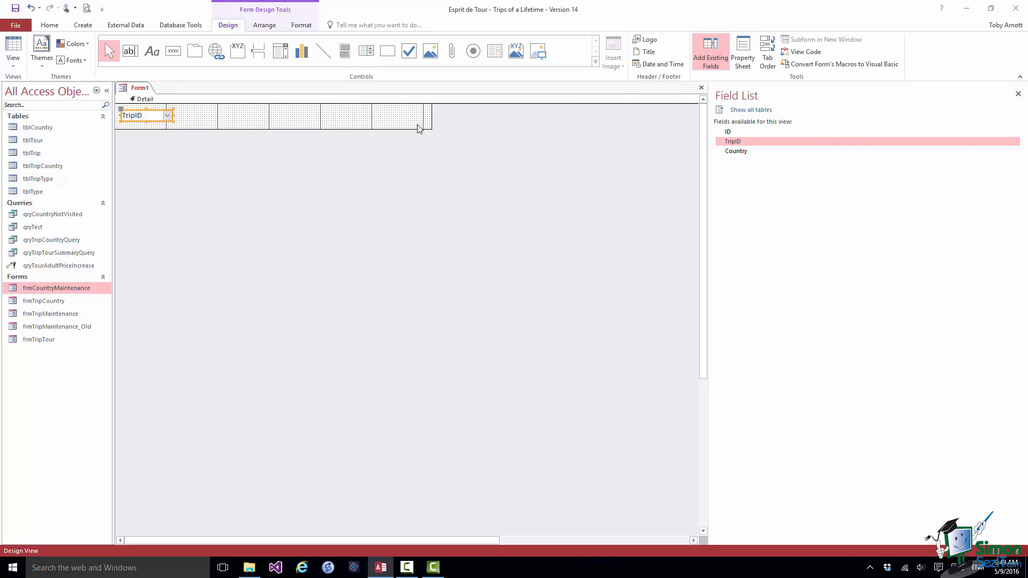
drag(431, 115, 322, 111)
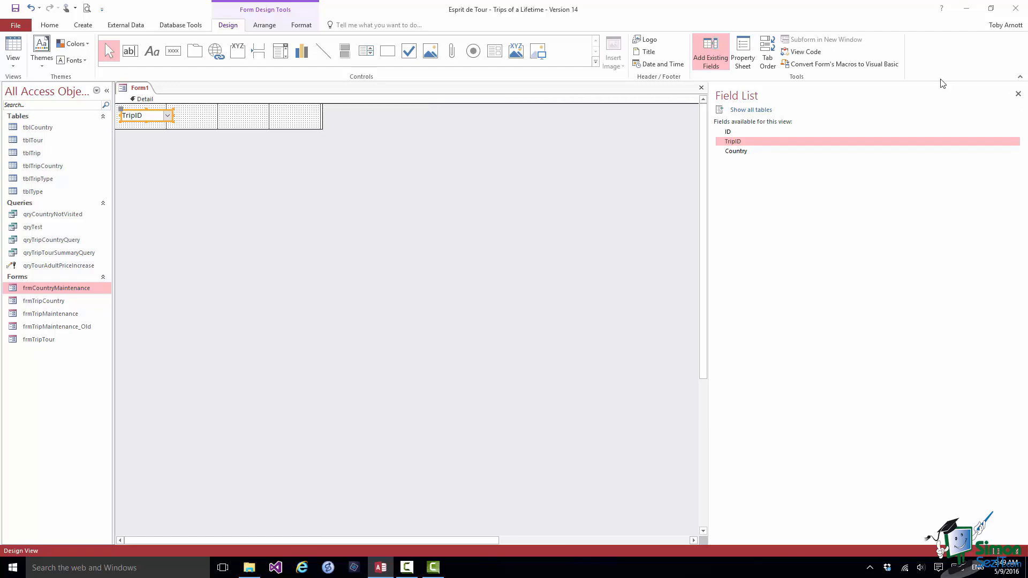
Step: Close the new form and save it under the name frmCountryTrip
click(701, 88)
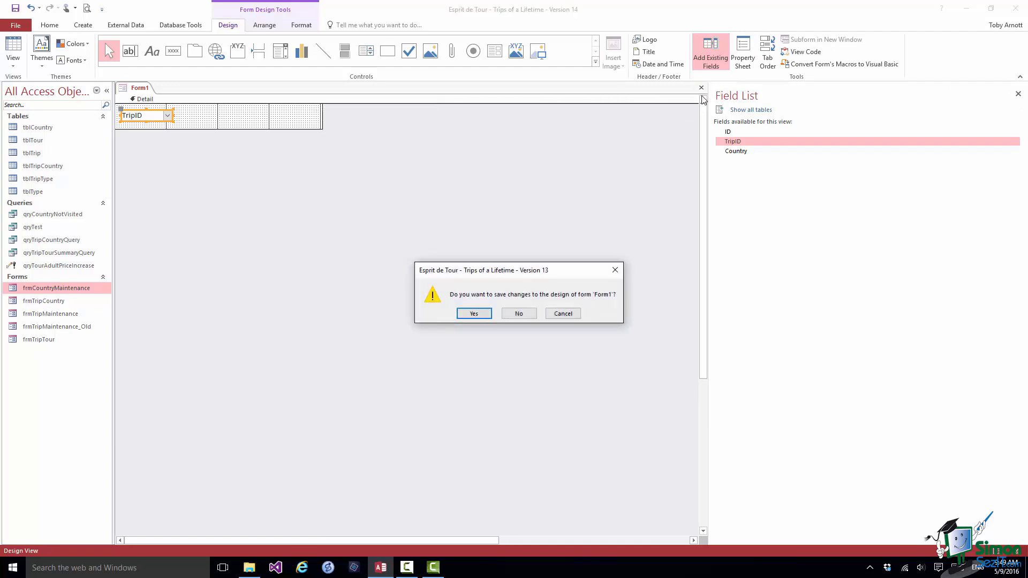
click(474, 314)
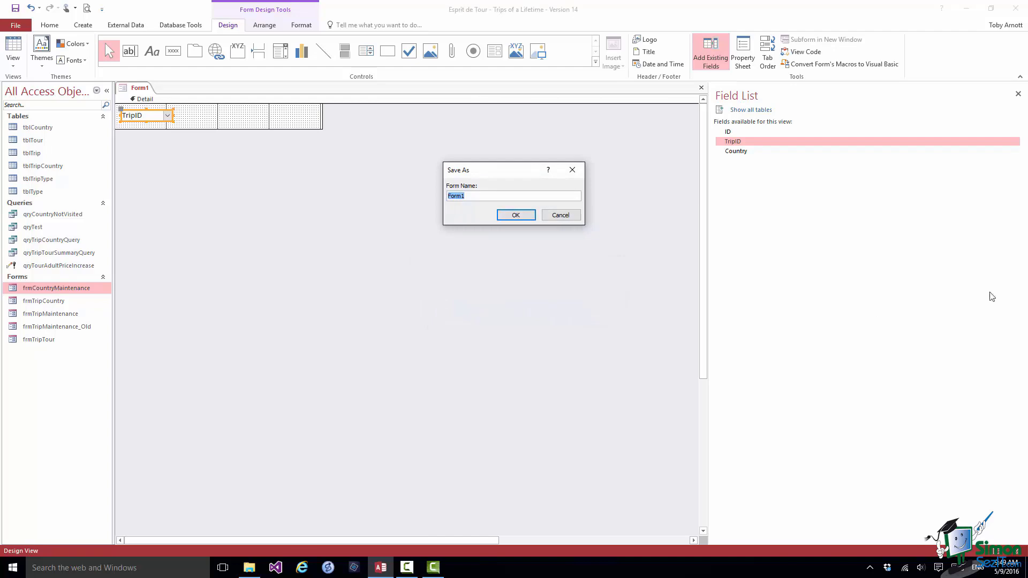
text(frmCountryTrip)
click(513, 215)
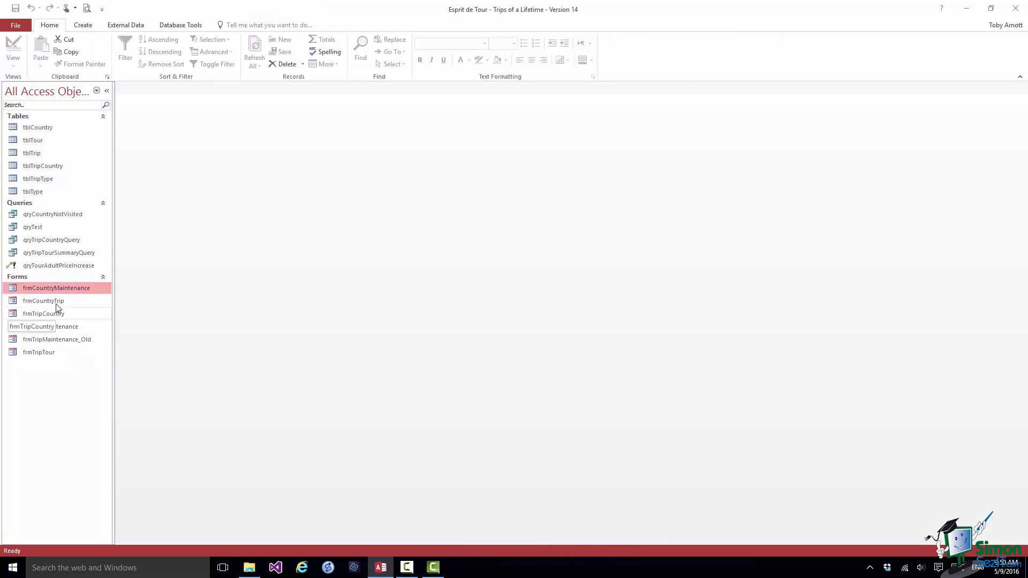
Step: Open frmCountryMaintenance in Design view and enlarge its Detail section to about 4.6 inches wide by 2.5 inches high
right_click(57, 285)
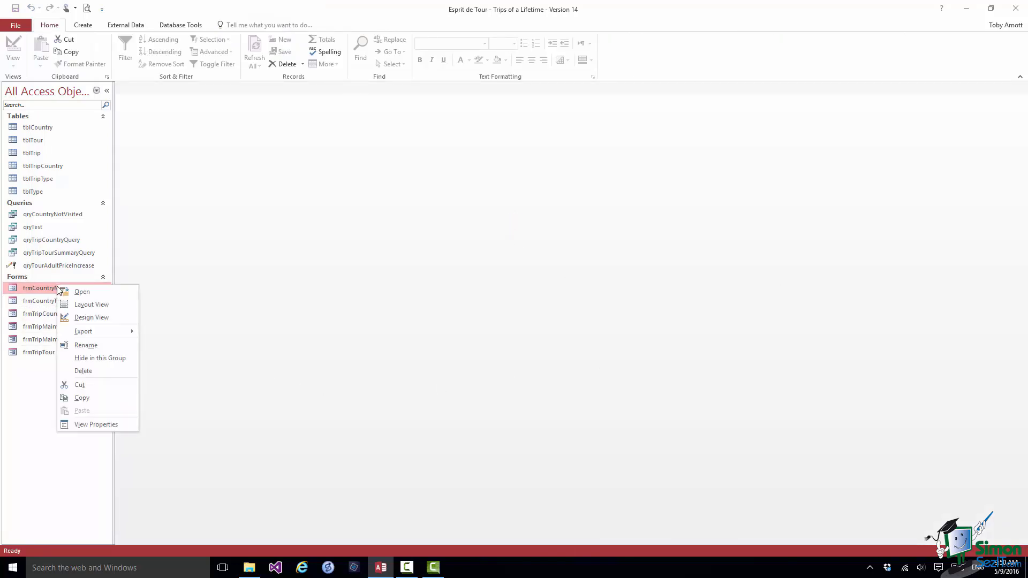
click(70, 317)
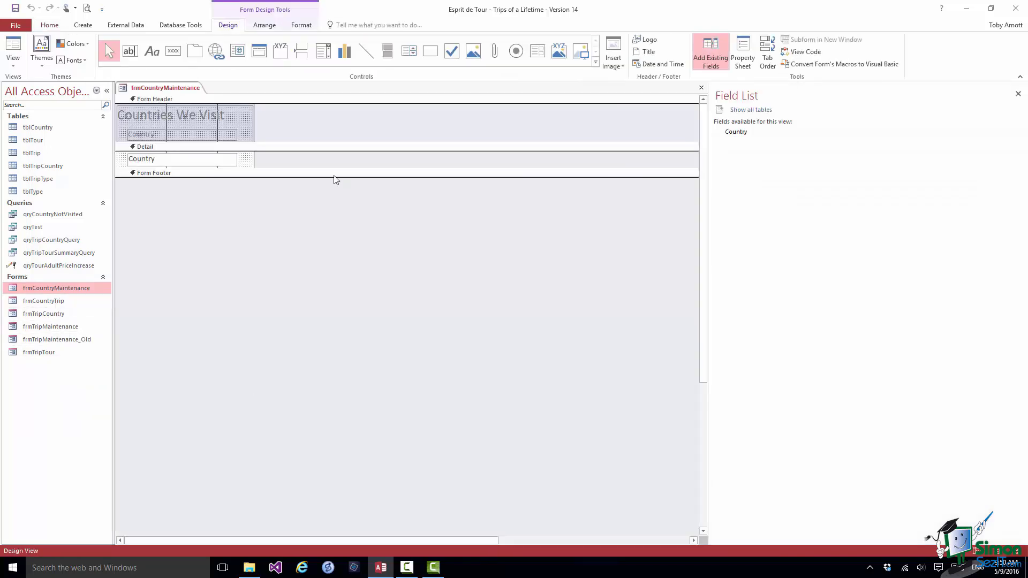
drag(332, 170, 327, 256)
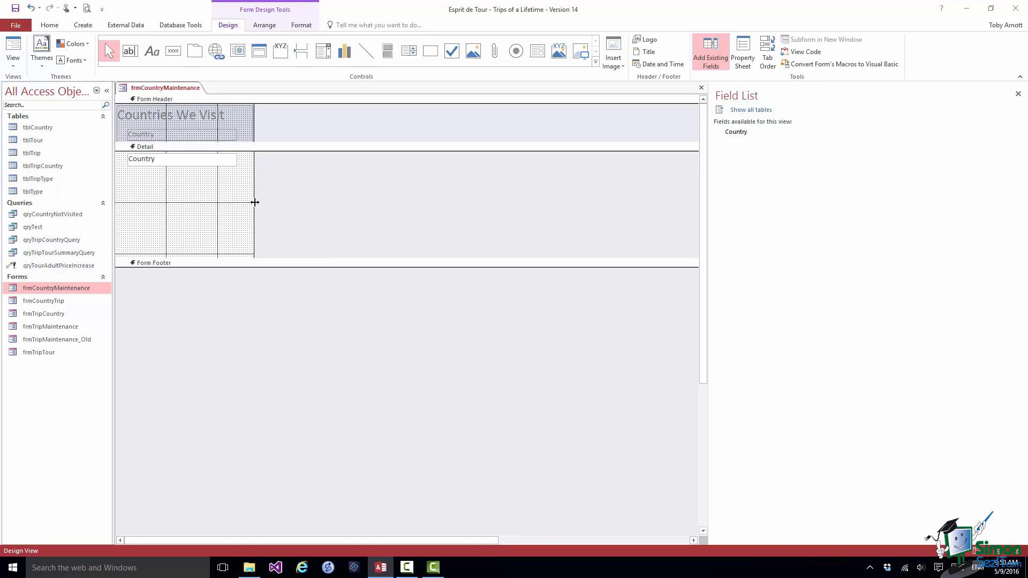
drag(254, 208, 353, 208)
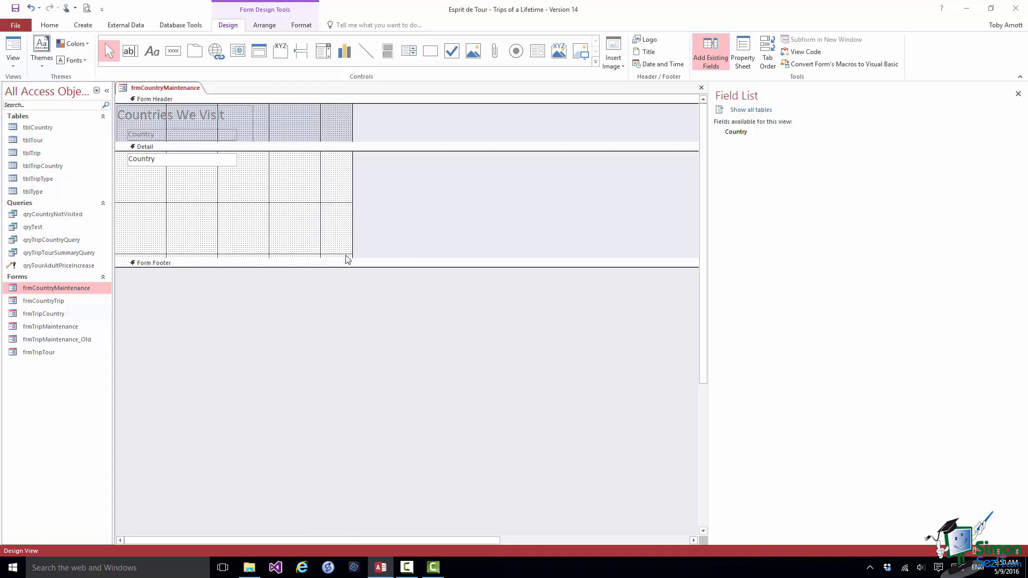
drag(344, 258, 344, 278)
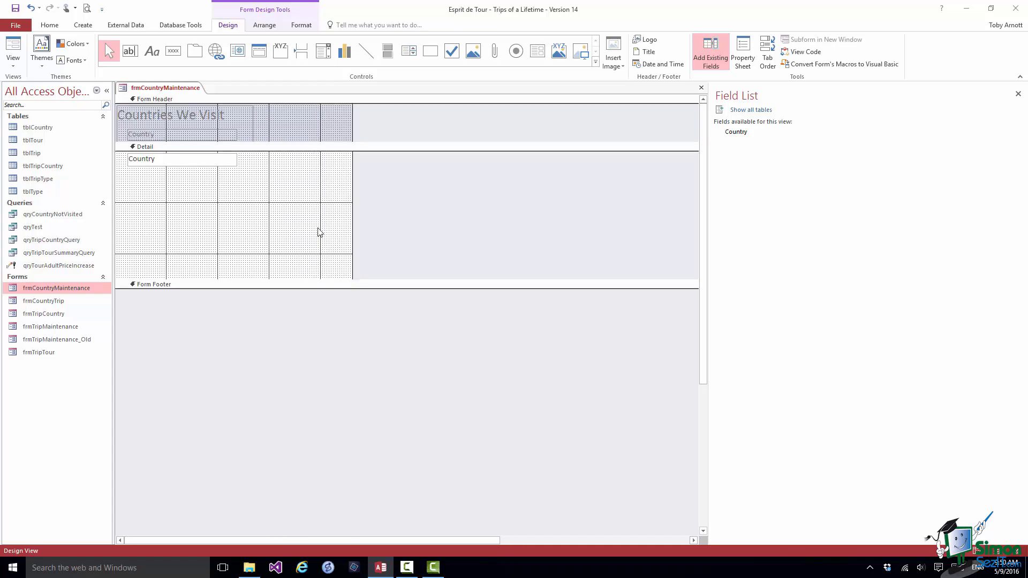
Step: Add subform CountryTripSubform, about 4.17 by 1.83 inches, below Country with frmCountryTrip as Source Object, and caption its label "Trips that visit this country"
click(537, 51)
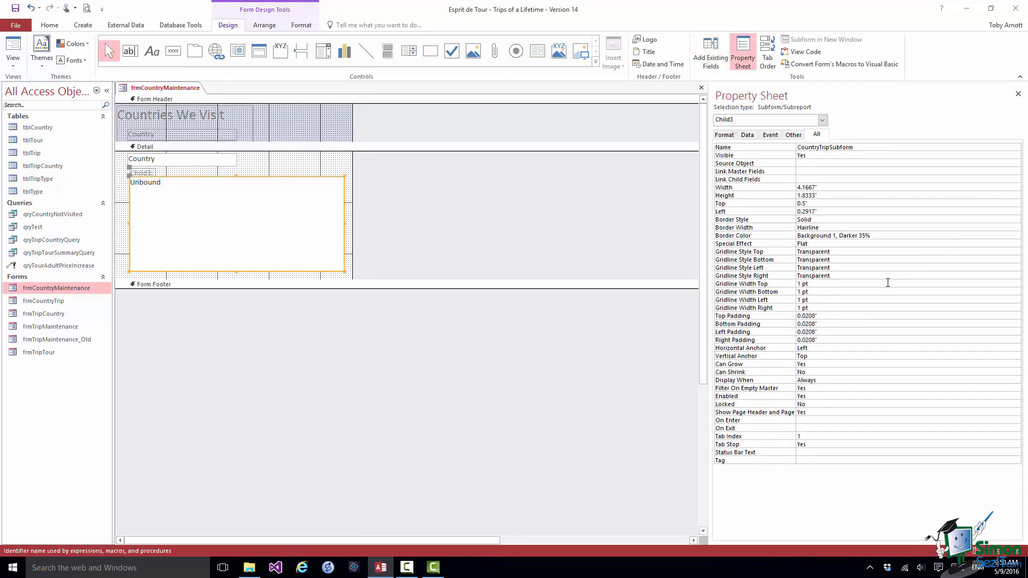
click(803, 164)
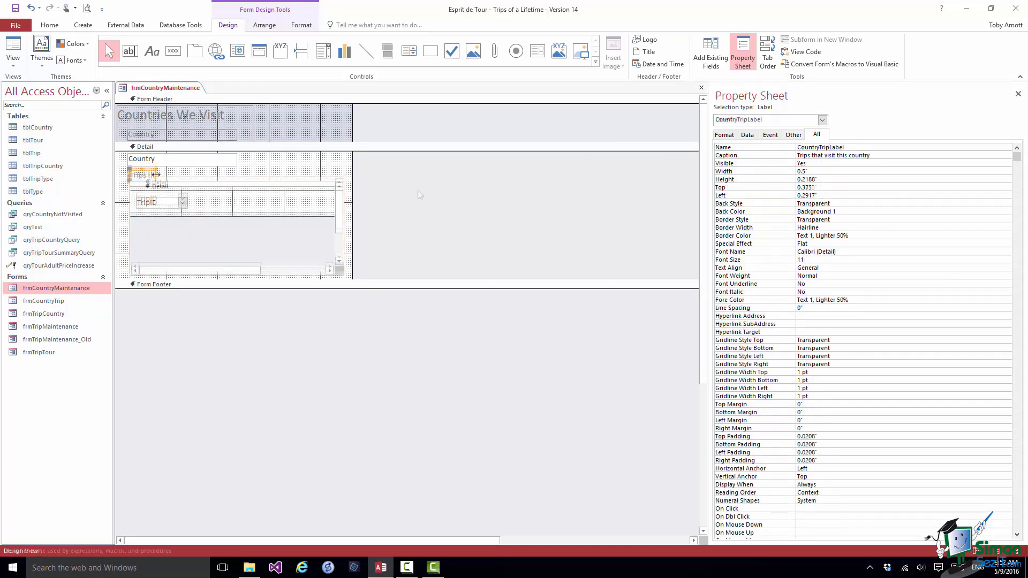
Step: Widen the subform's label to 4.1667 inches to match the subform, center its text, and save and close the form
drag(156, 175, 345, 177)
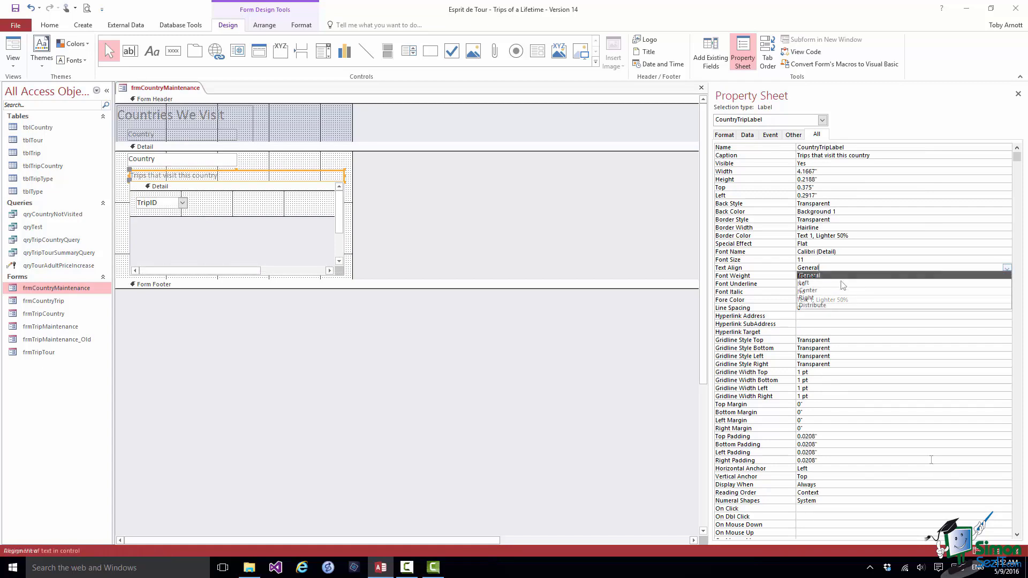
click(810, 290)
click(701, 87)
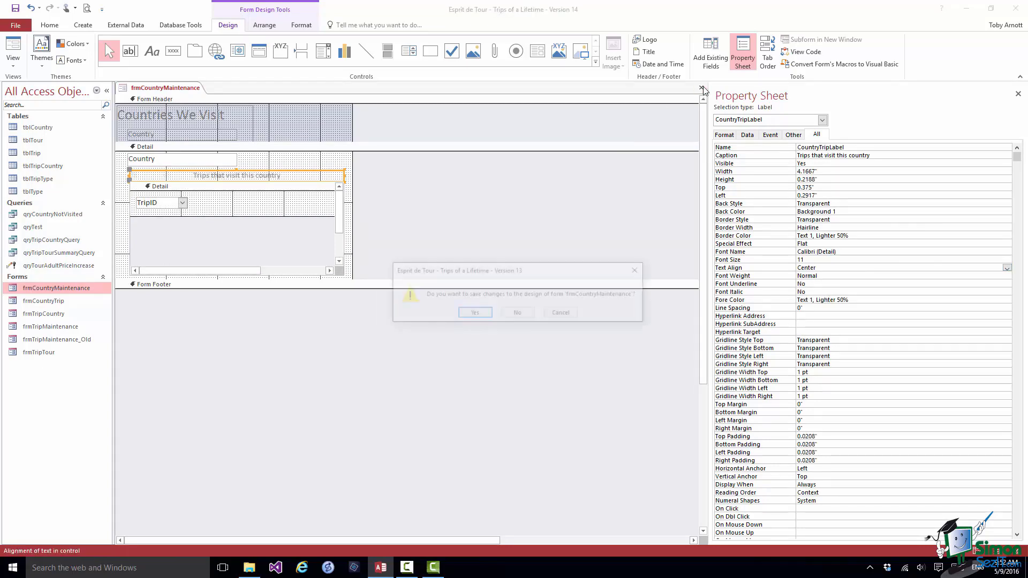
click(474, 315)
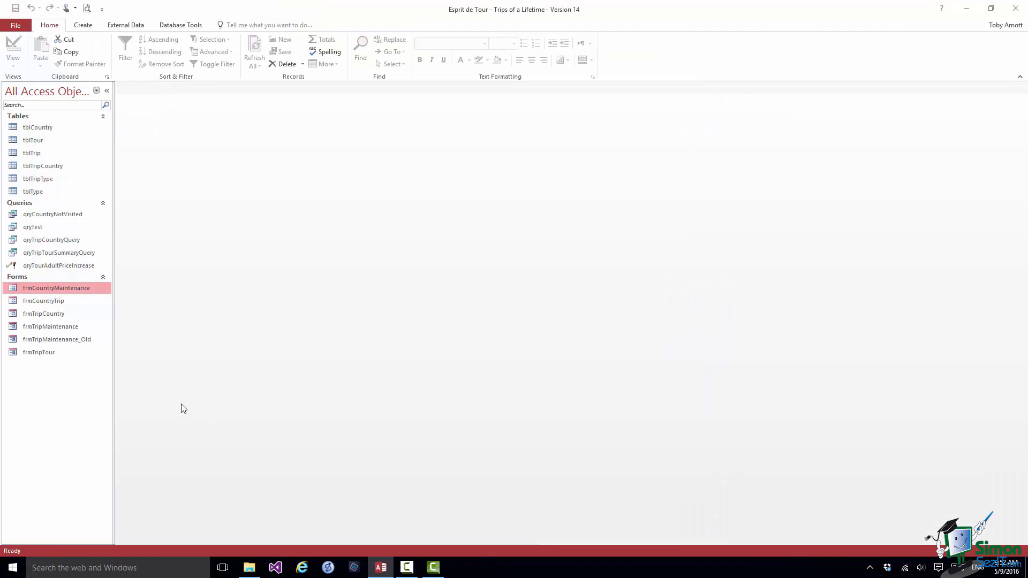
Step: Open frmCountryMaintenance and step through the country records to examine the trips listed in the subform
double_click(54, 288)
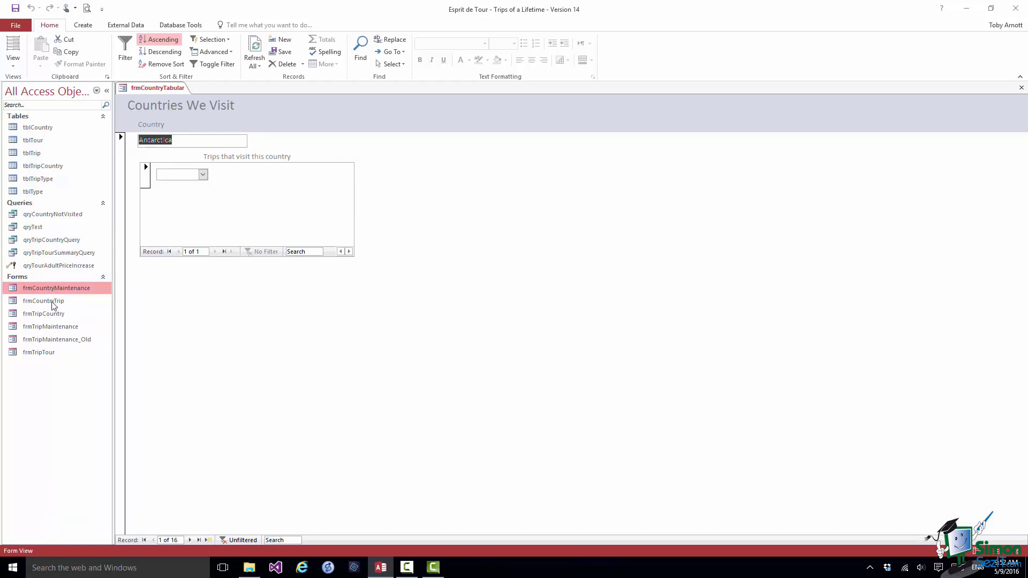
click(190, 540)
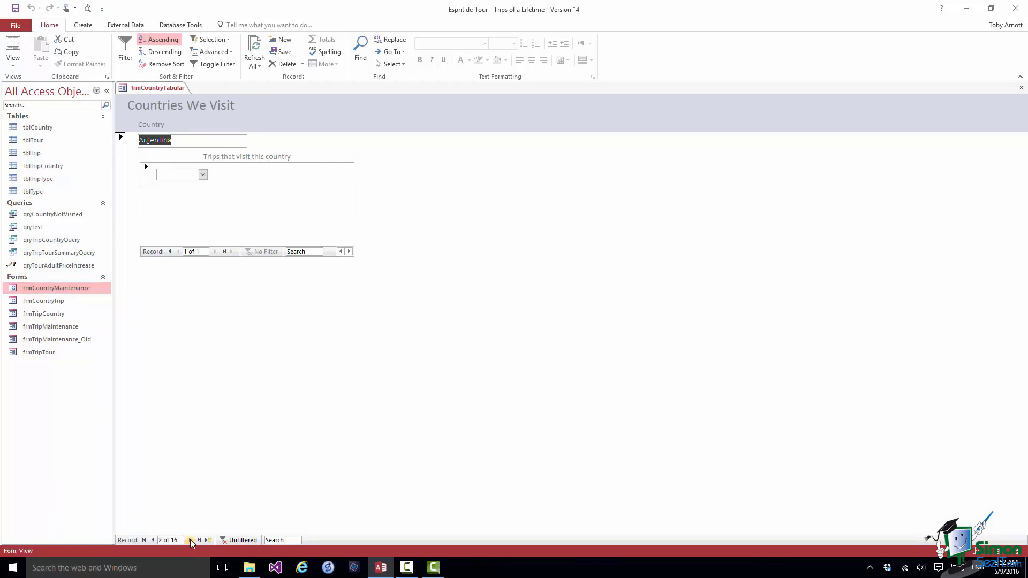
click(190, 539)
click(191, 539)
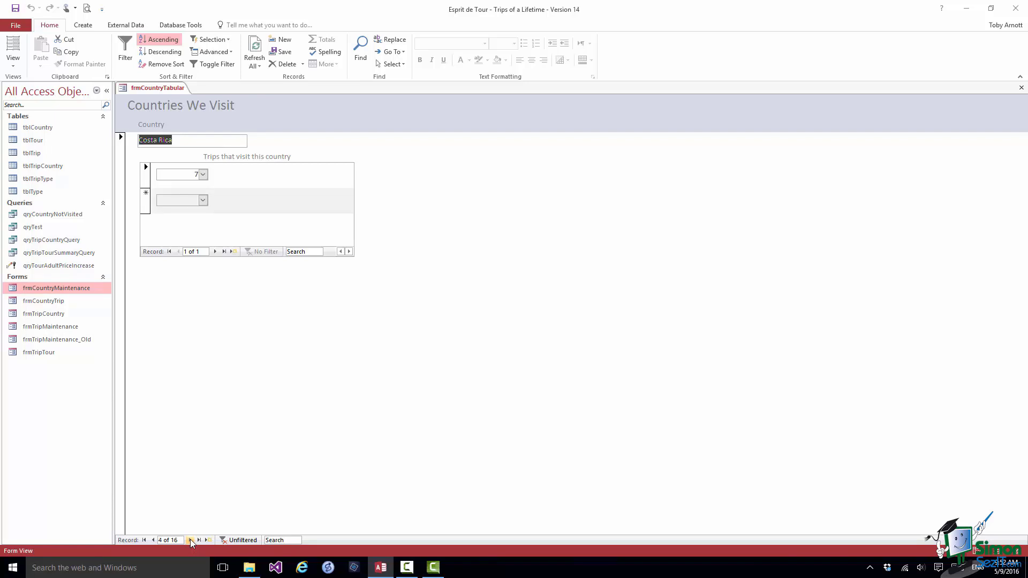
click(191, 540)
click(190, 539)
click(190, 539)
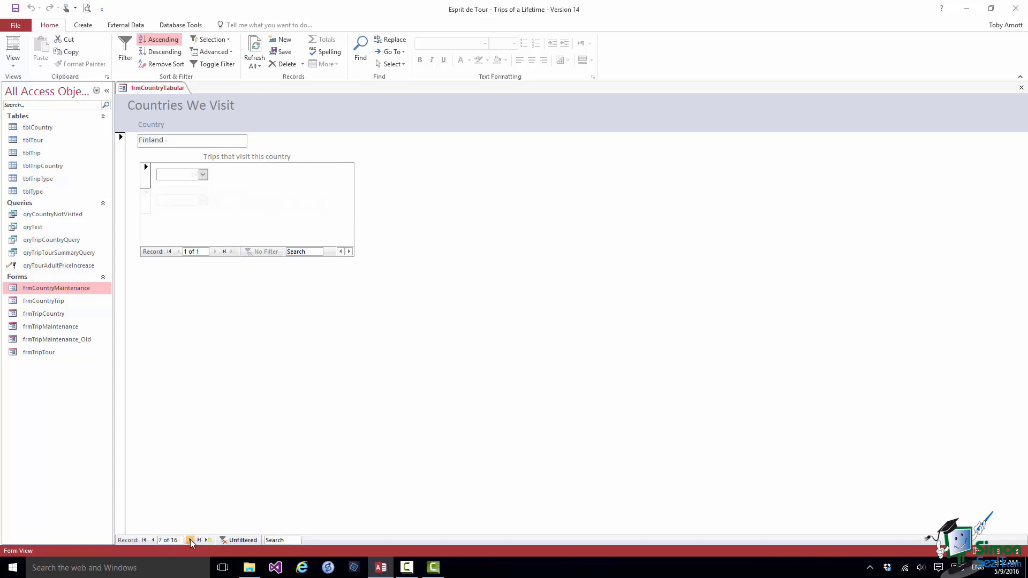
click(191, 540)
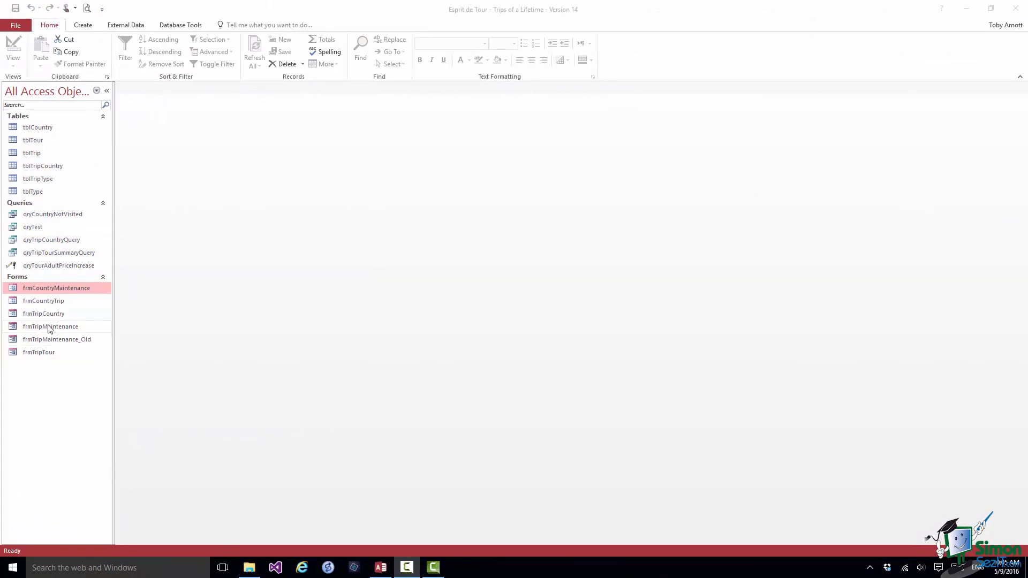
Step: Open frmCountryTrip in Design view and show the data properties of the TripID combo box
click(47, 301)
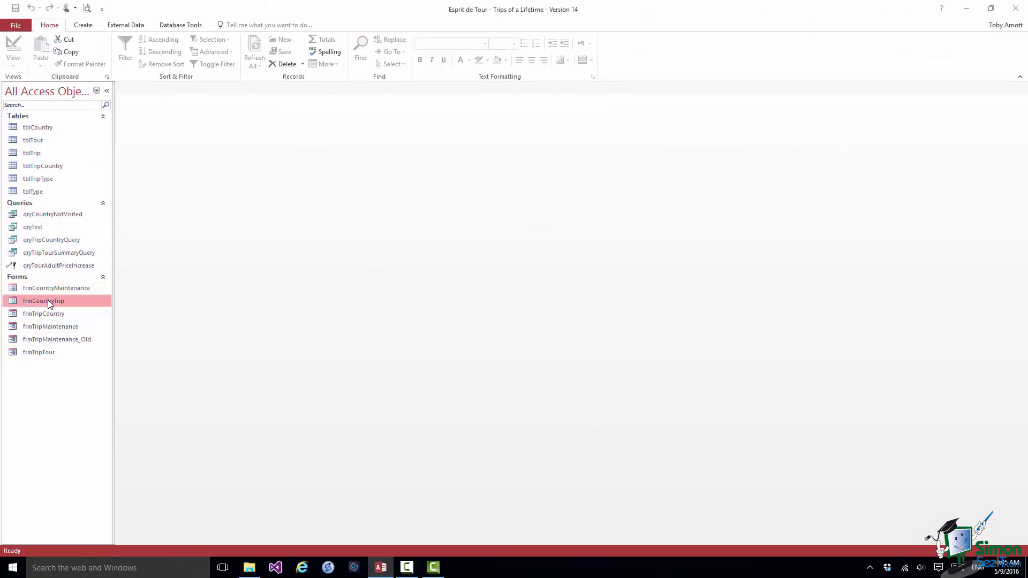
right_click(48, 303)
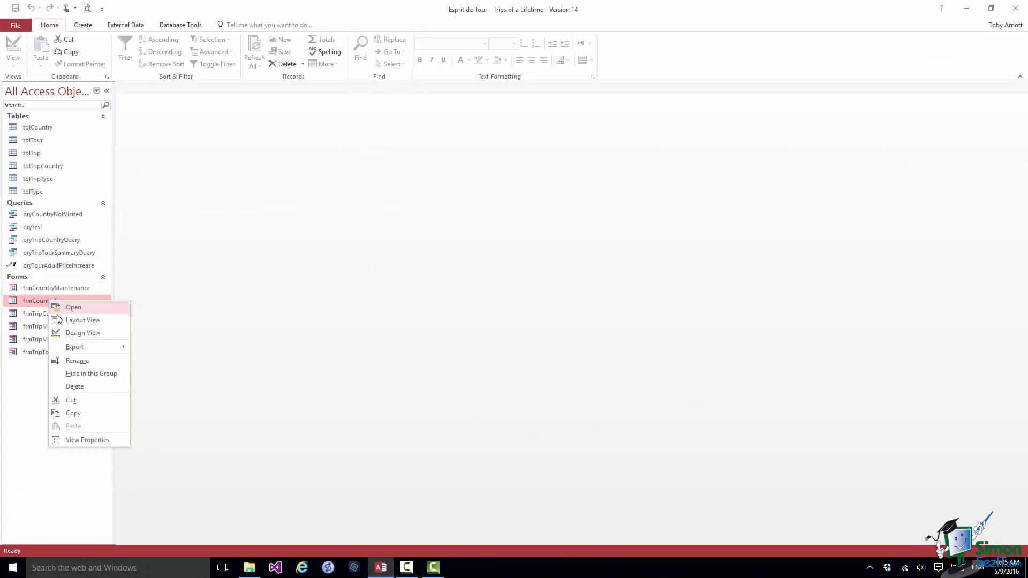
click(76, 333)
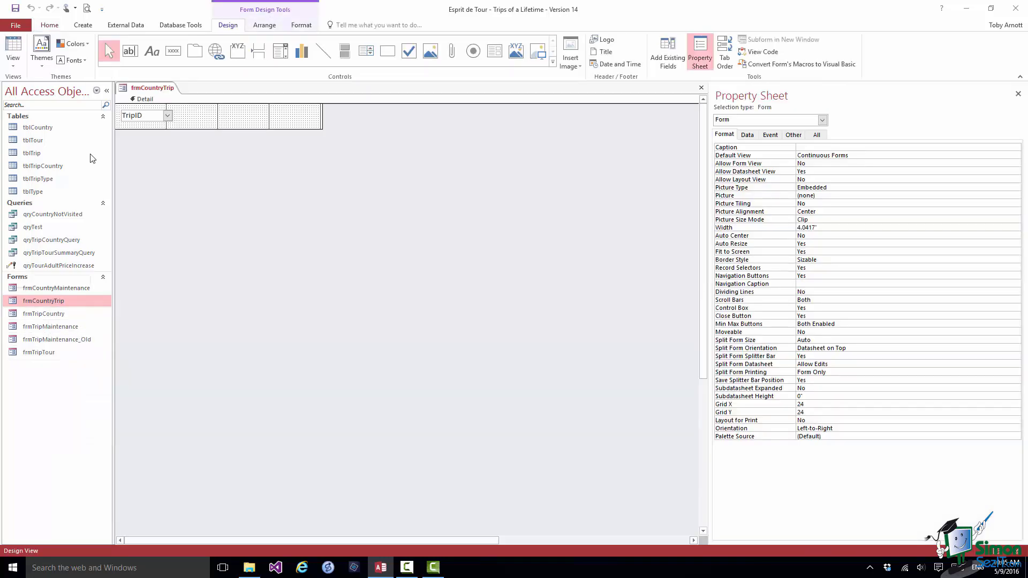
click(158, 121)
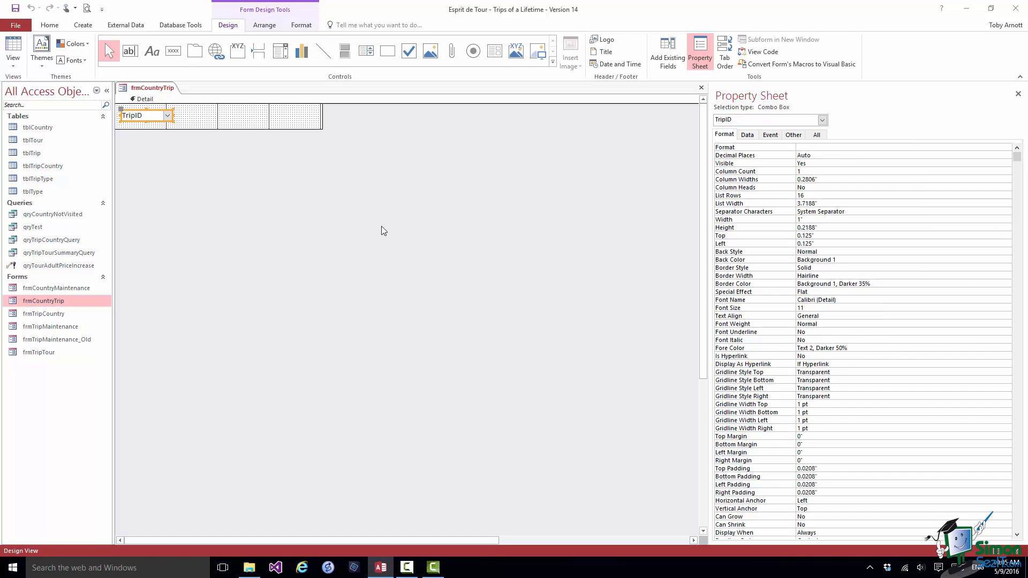
click(817, 135)
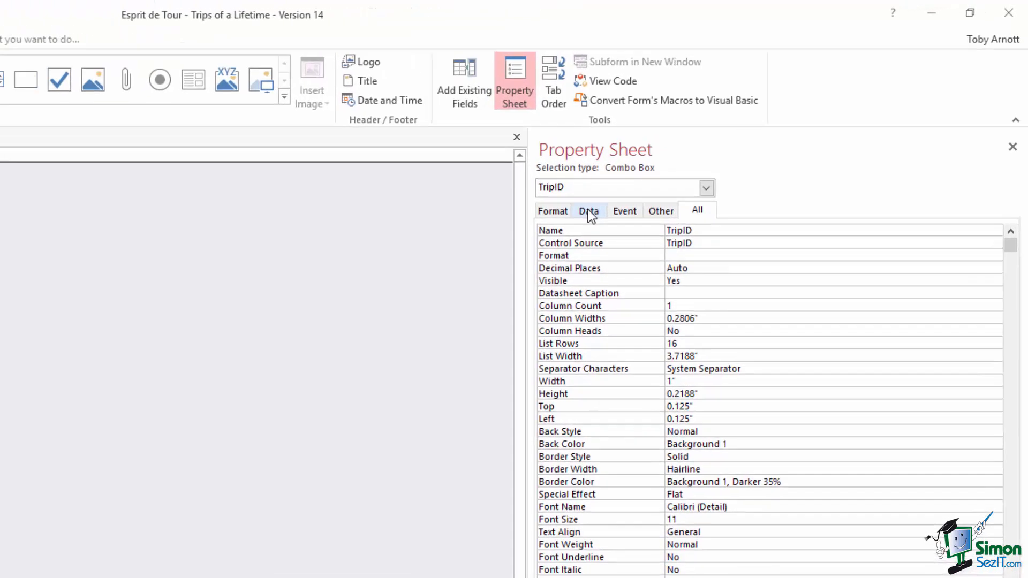
click(588, 211)
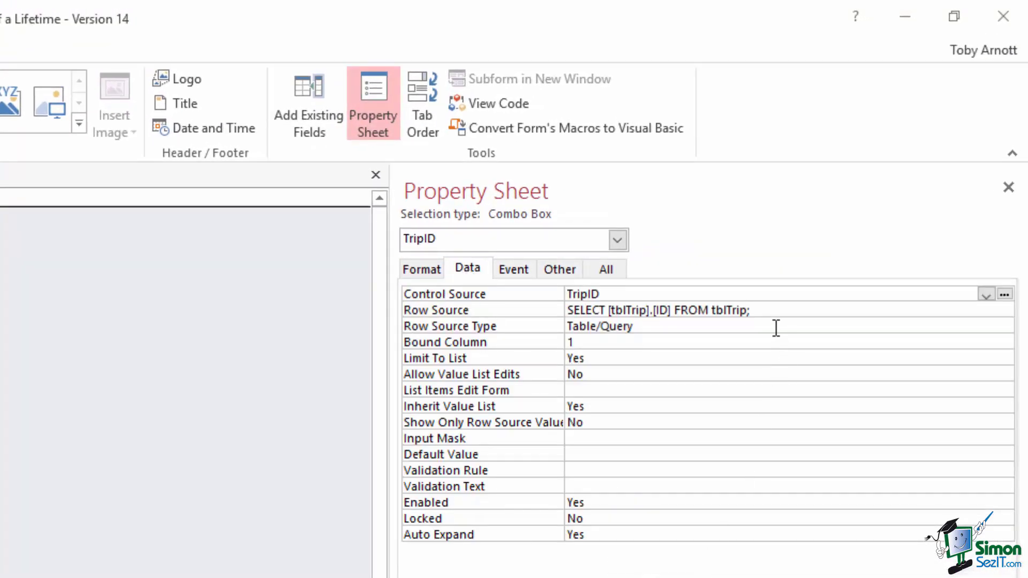
Step: Add the Code and TripName fields from tblTrip to the combo box's Row Source query and save the updated SQL statement
click(771, 310)
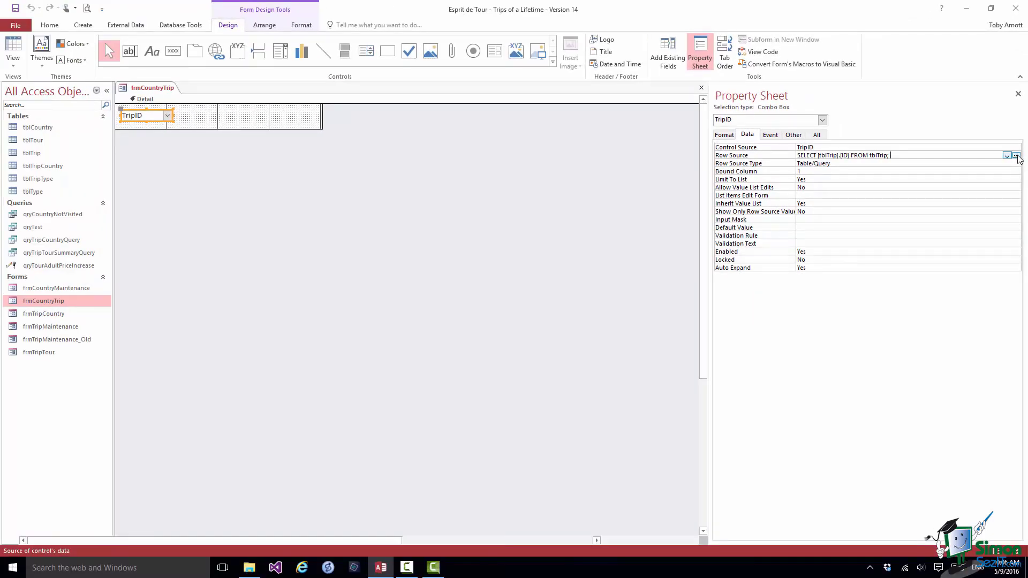
click(1015, 155)
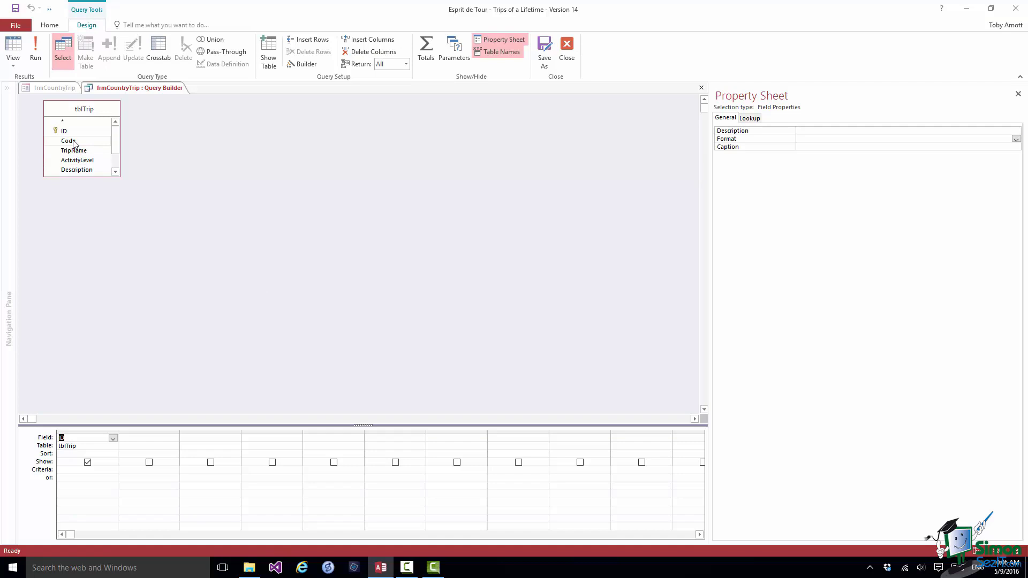
drag(73, 142, 141, 443)
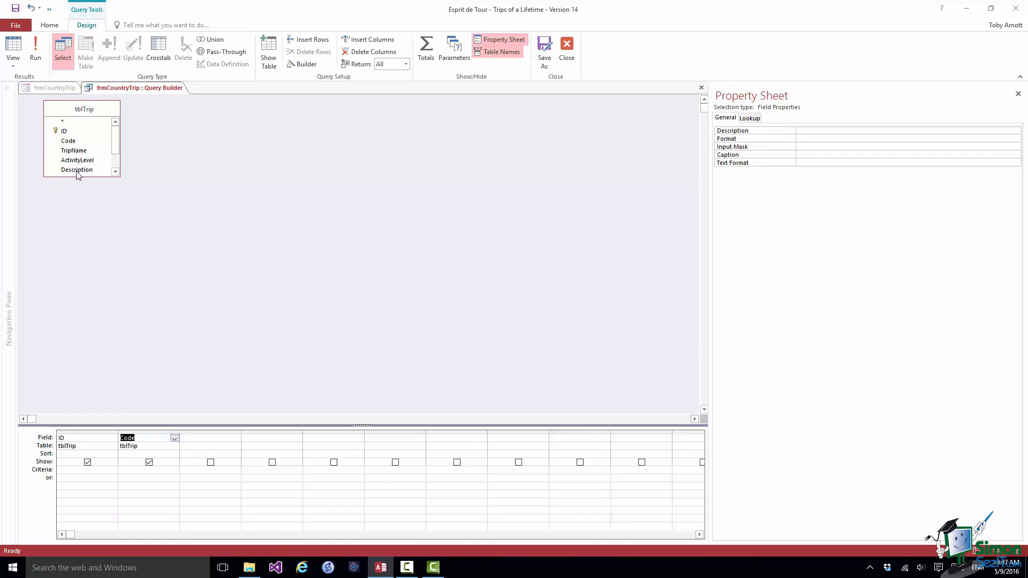
drag(73, 151, 215, 440)
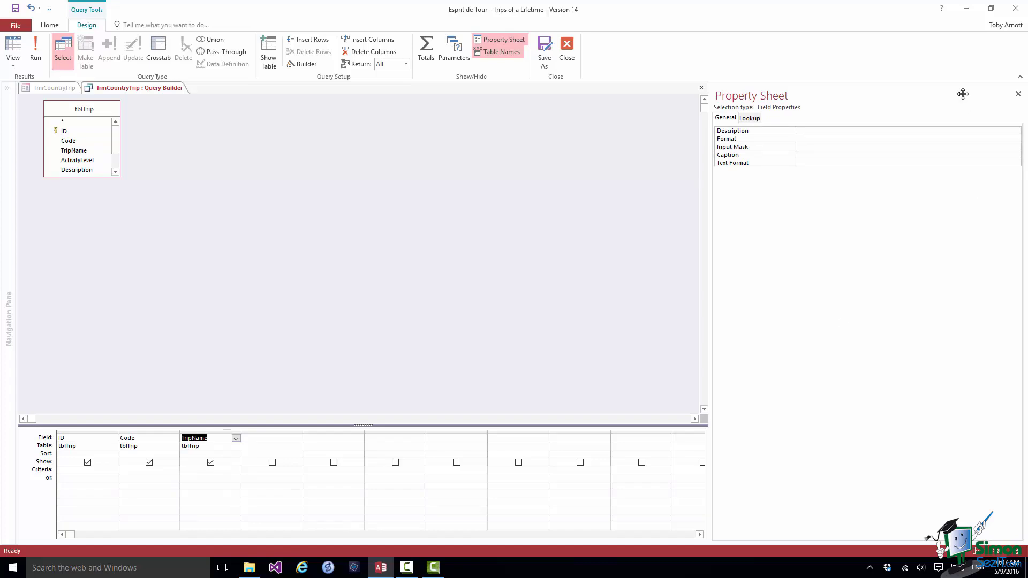
click(702, 89)
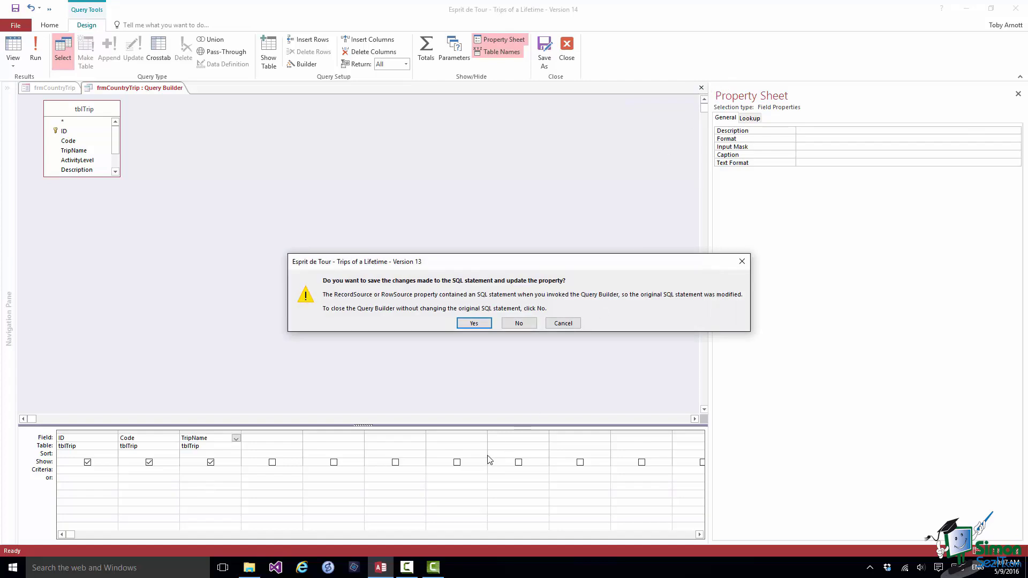
click(474, 323)
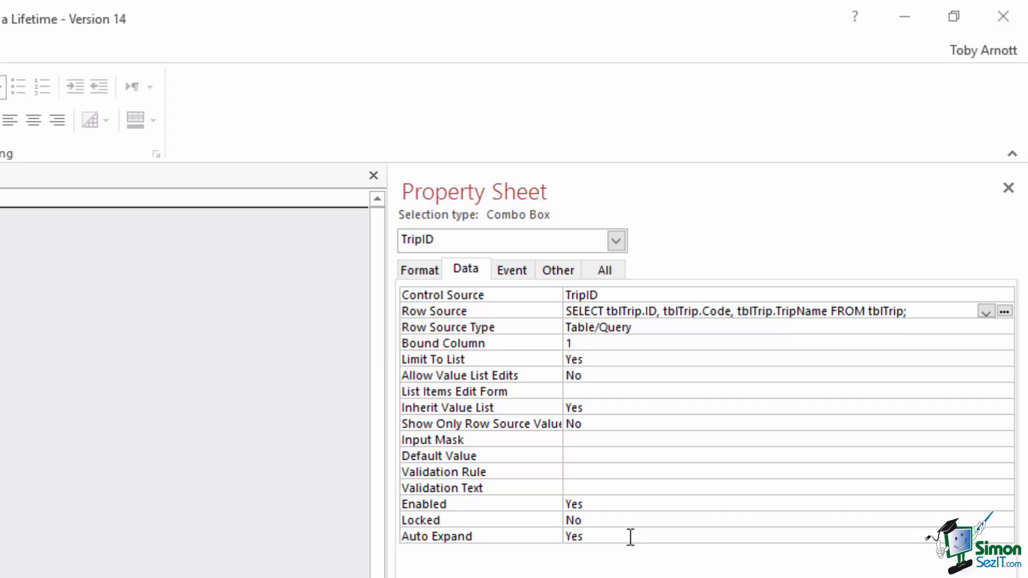
Step: Set the TripID combo box's Column Count to 3 and Column Widths to 0.2806";1";1", and save and close the form
click(600, 344)
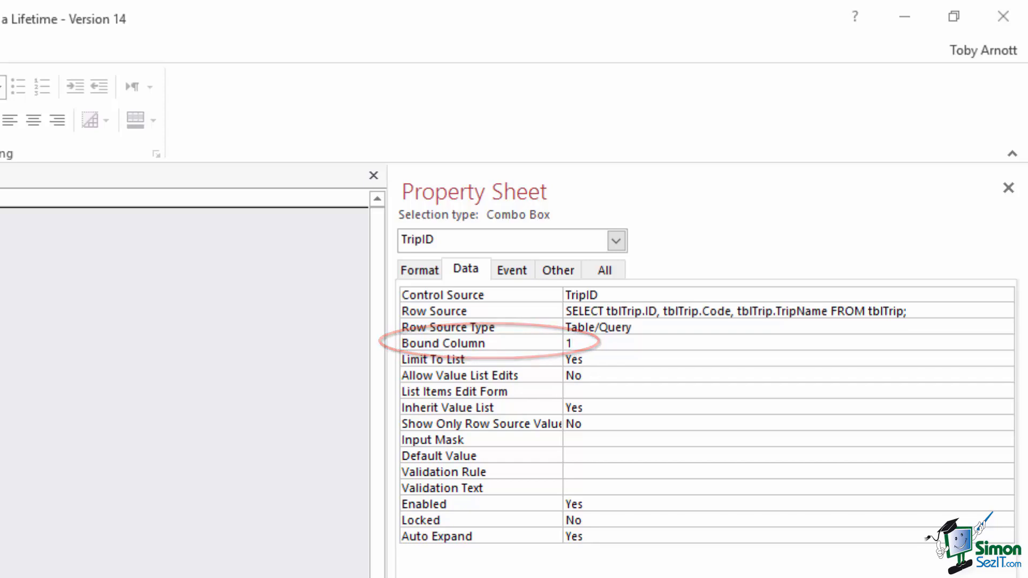
click(428, 269)
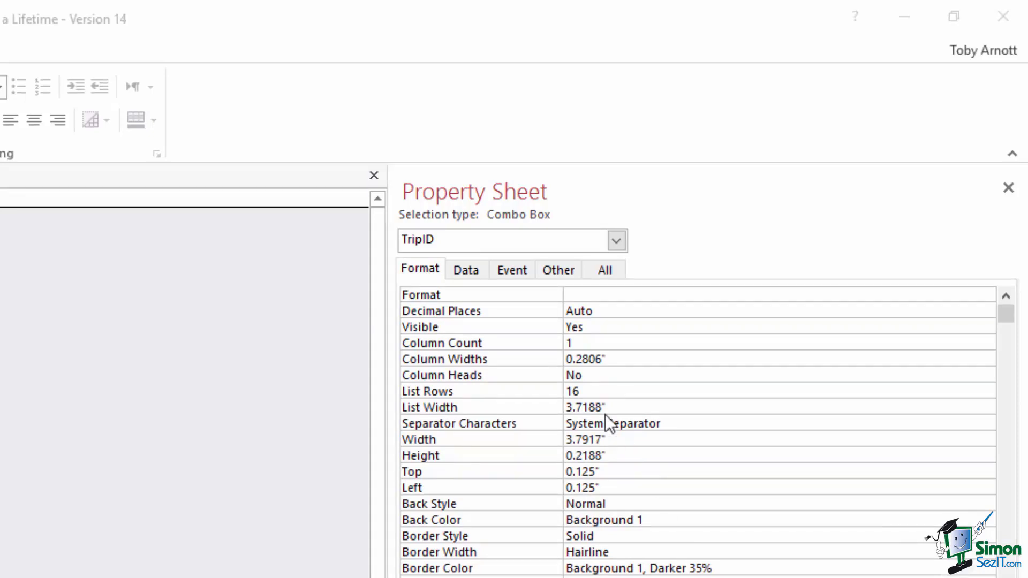
click(578, 344)
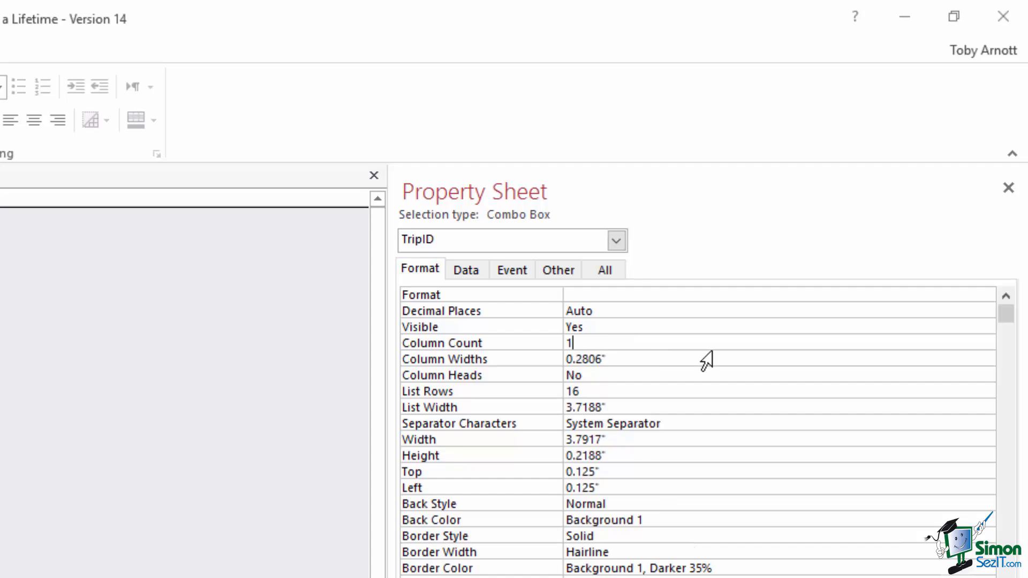
key(BackSpace)
text(3)
click(614, 358)
text(;1";1")
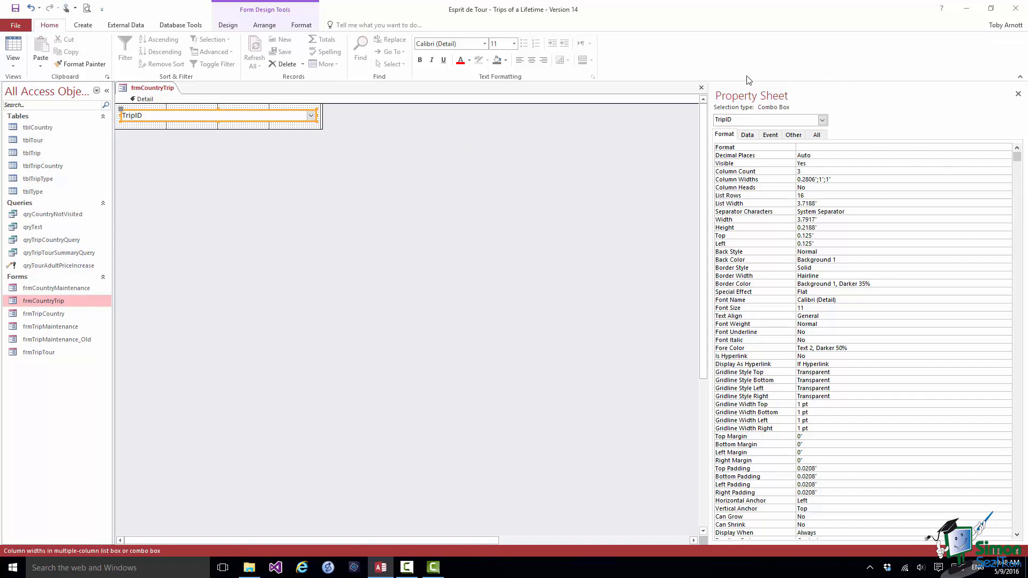
click(701, 88)
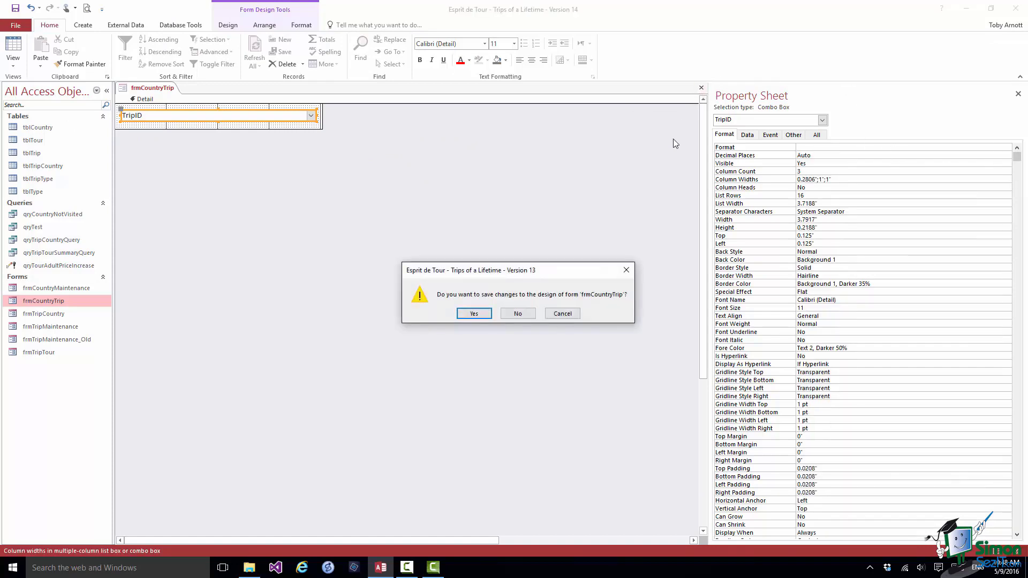
click(475, 313)
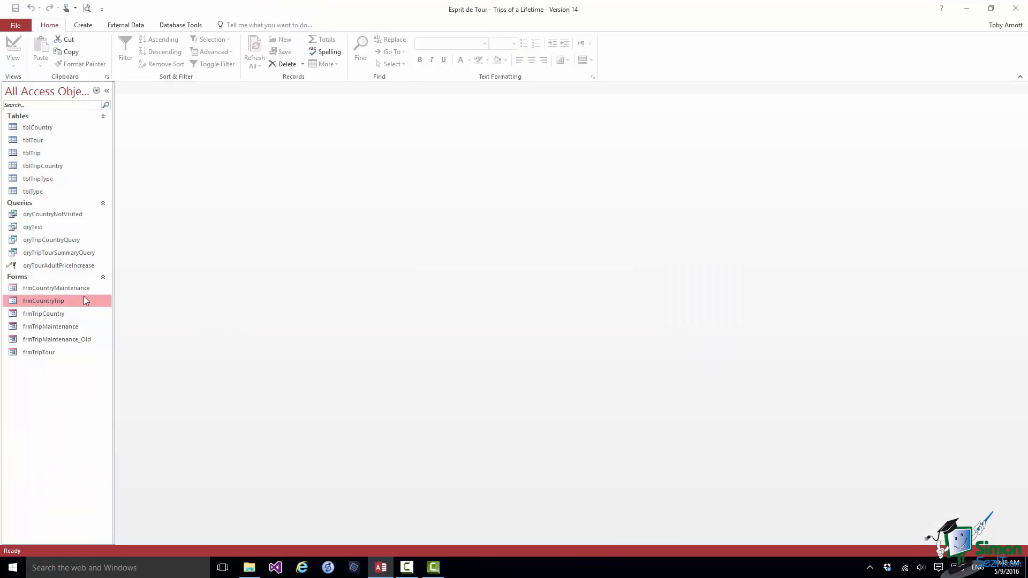
Step: Open frmCountryMaintenance, go to the Costa Rica record, examine the columns in the subform's trip list, and close the form
click(56, 289)
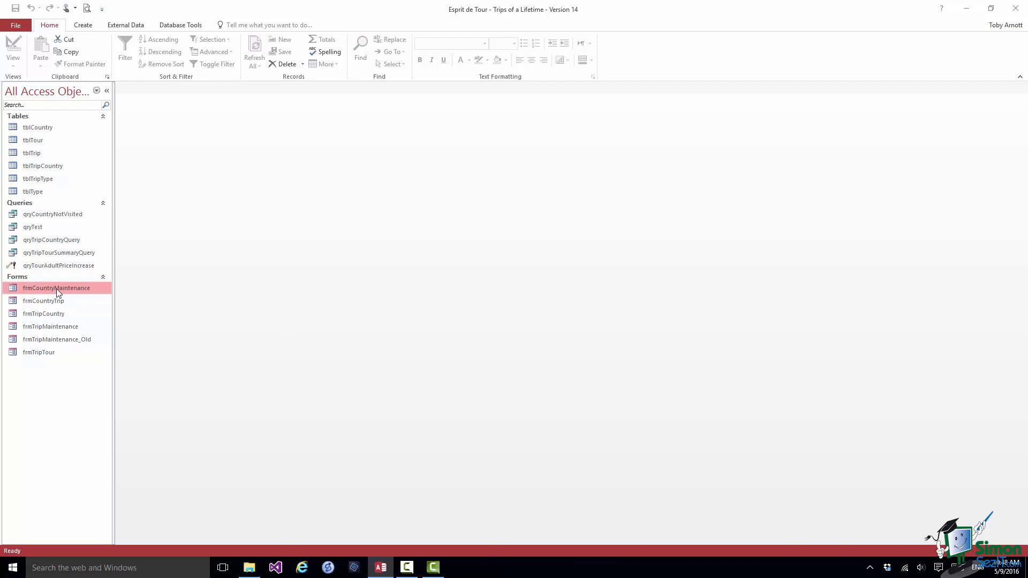
double_click(57, 288)
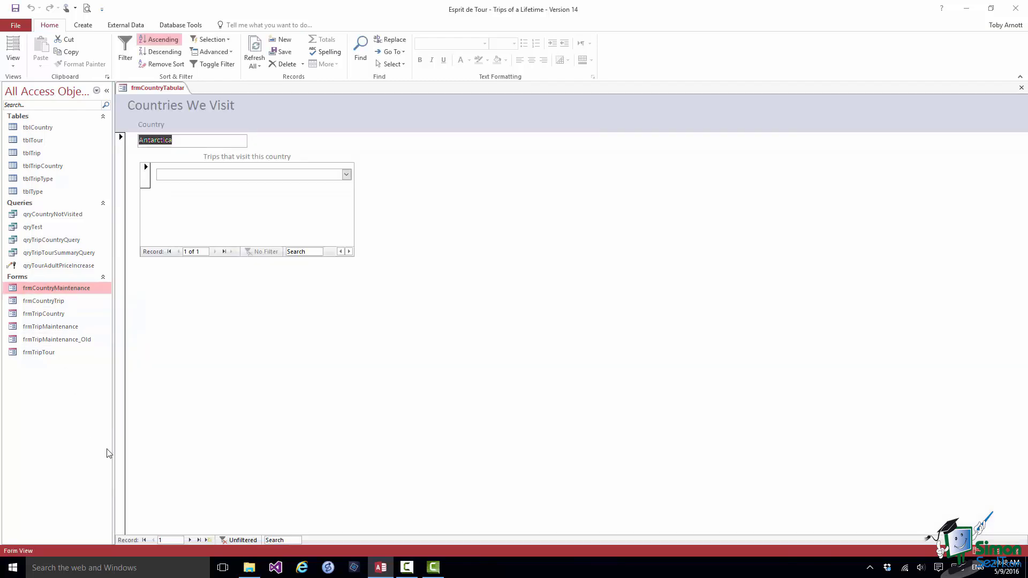
click(189, 540)
click(190, 540)
click(190, 540)
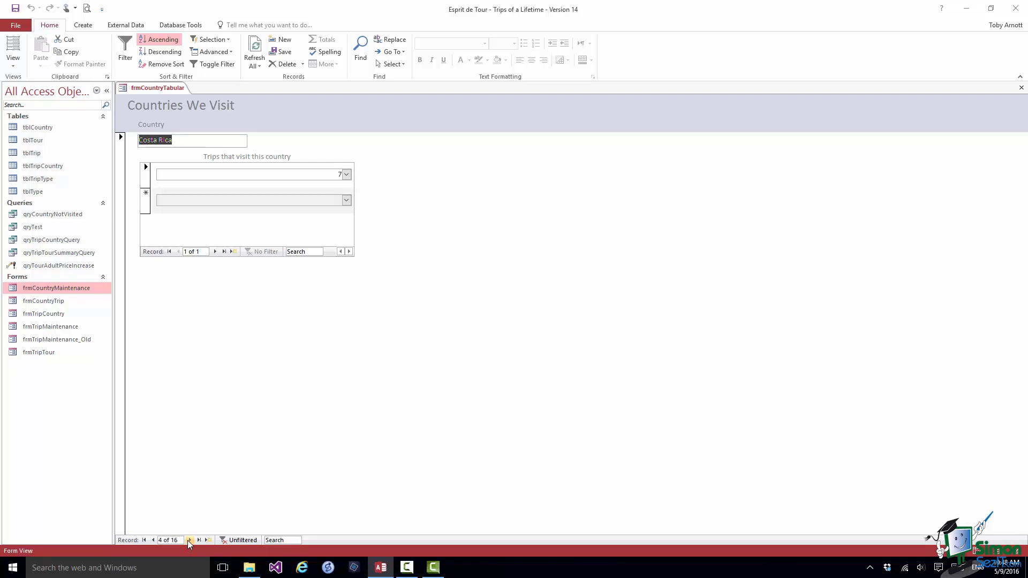
click(347, 175)
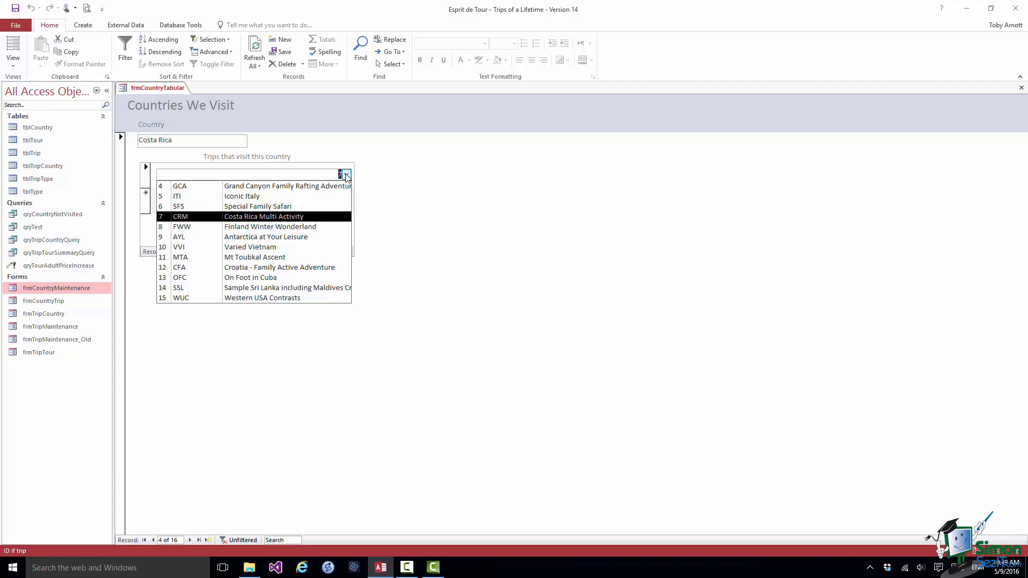
click(1021, 88)
click(1021, 90)
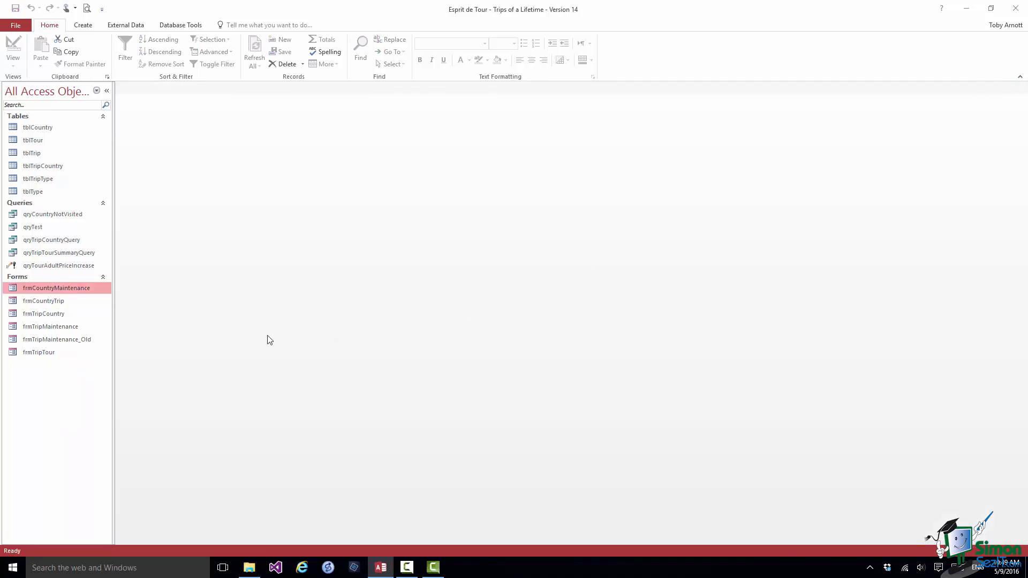
Step: Reopen frmCountryTrip in Design view, hide the combo box's ID column by setting its width to 0", and save and close the form
click(48, 299)
right_click(48, 299)
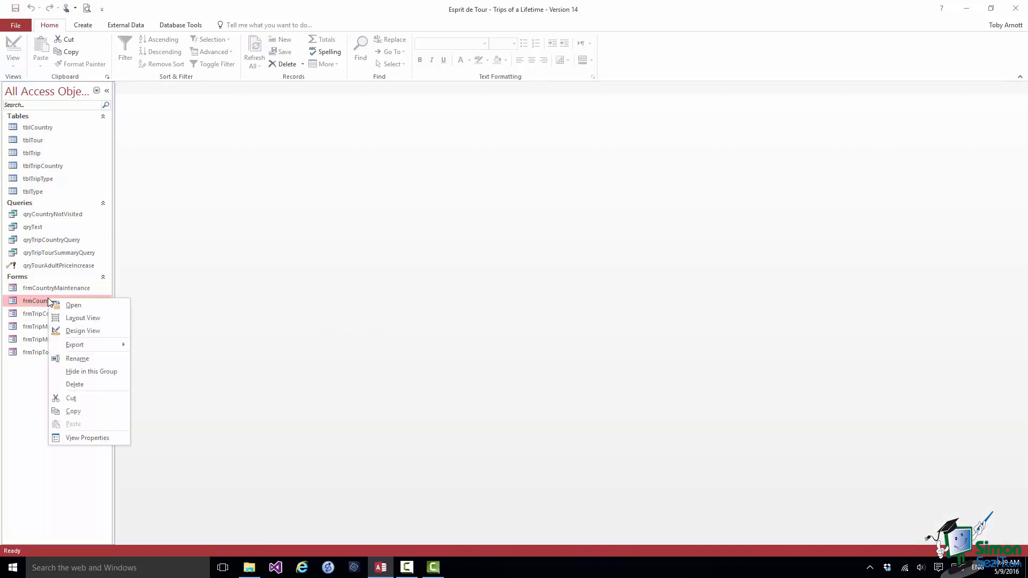
click(81, 330)
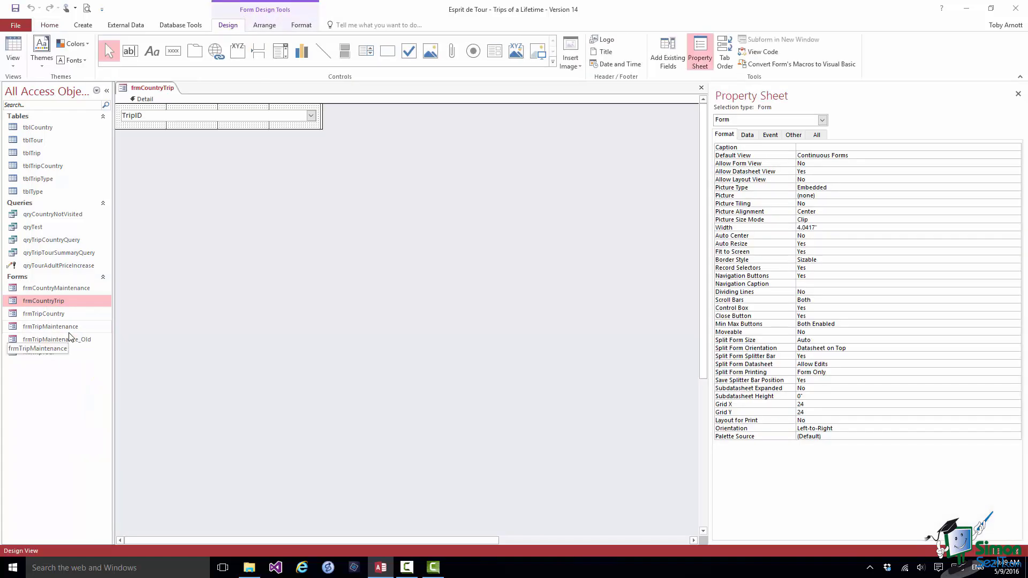
click(212, 118)
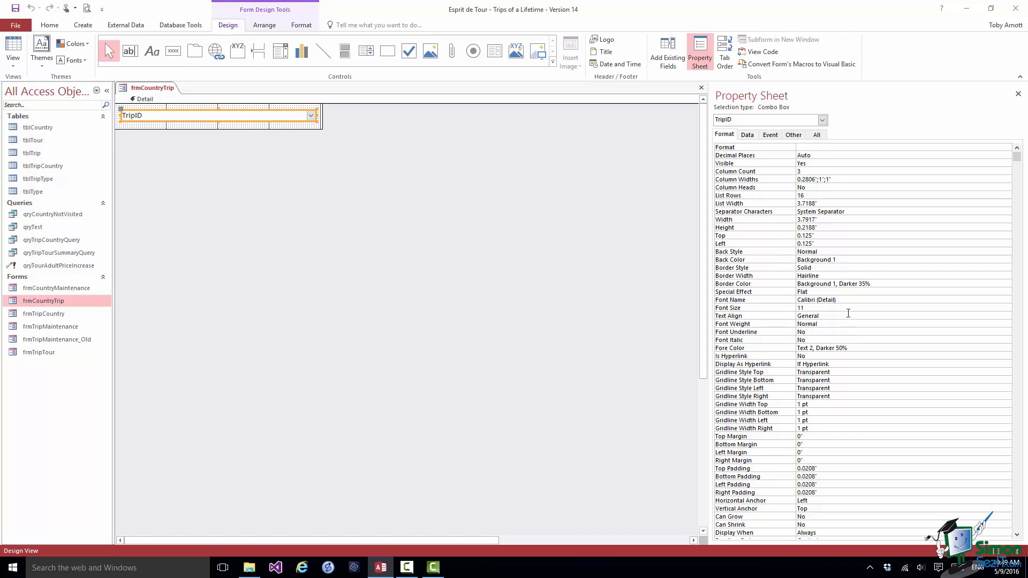
click(815, 179)
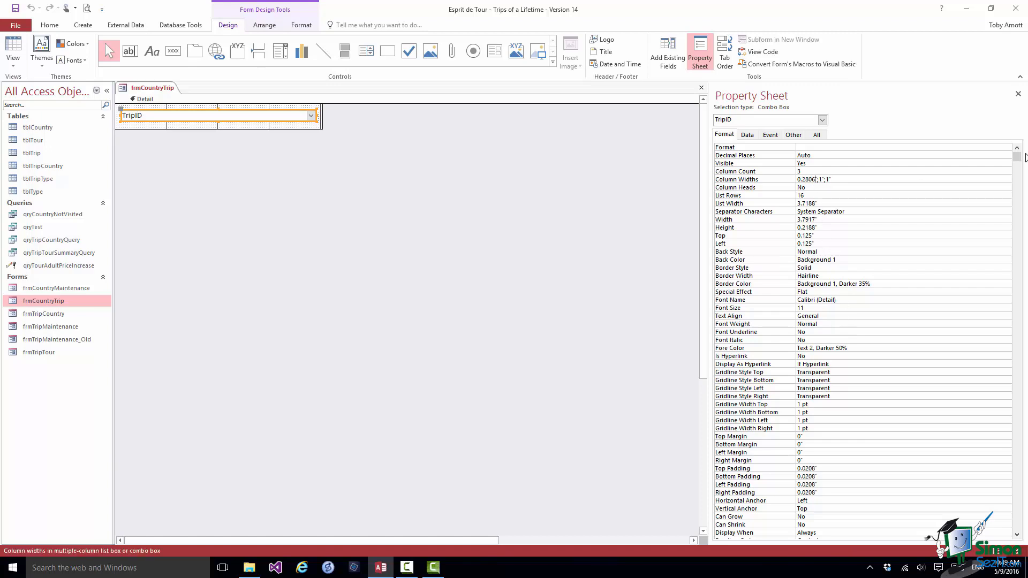
key(BackSpace)
key(BackSpace)
key(BackSpace)
key(BackSpace)
key(BackSpace)
click(701, 89)
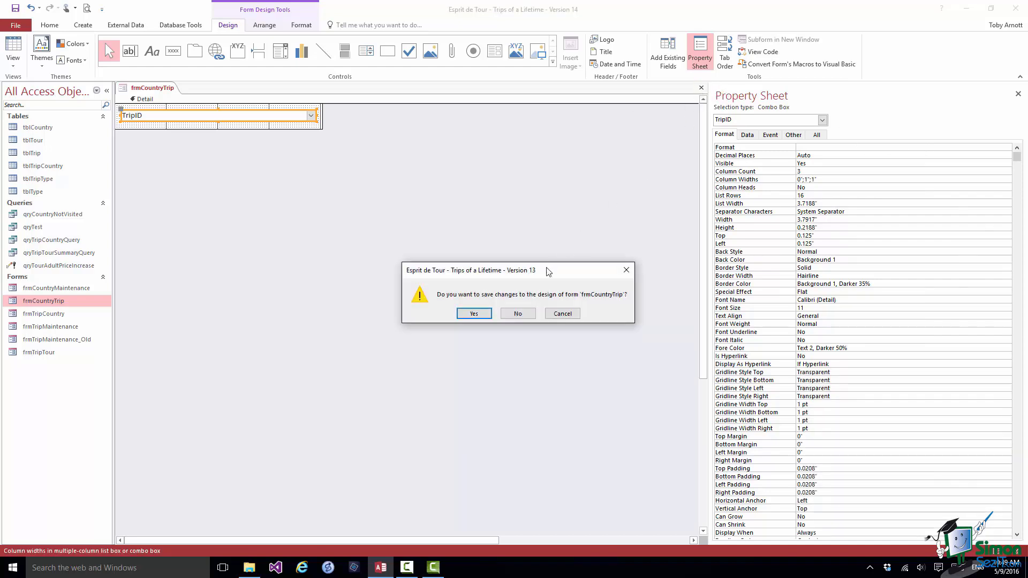
click(474, 314)
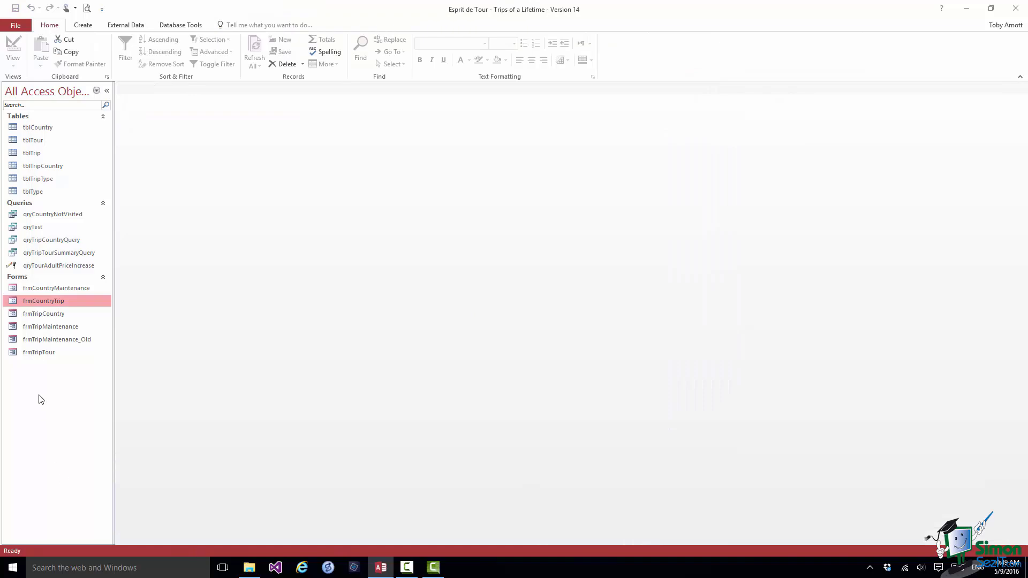
Step: Open frmCountryMaintenance again, go to the Costa Rica record, and check how the subform's combo box shows the trip and its list
double_click(50, 289)
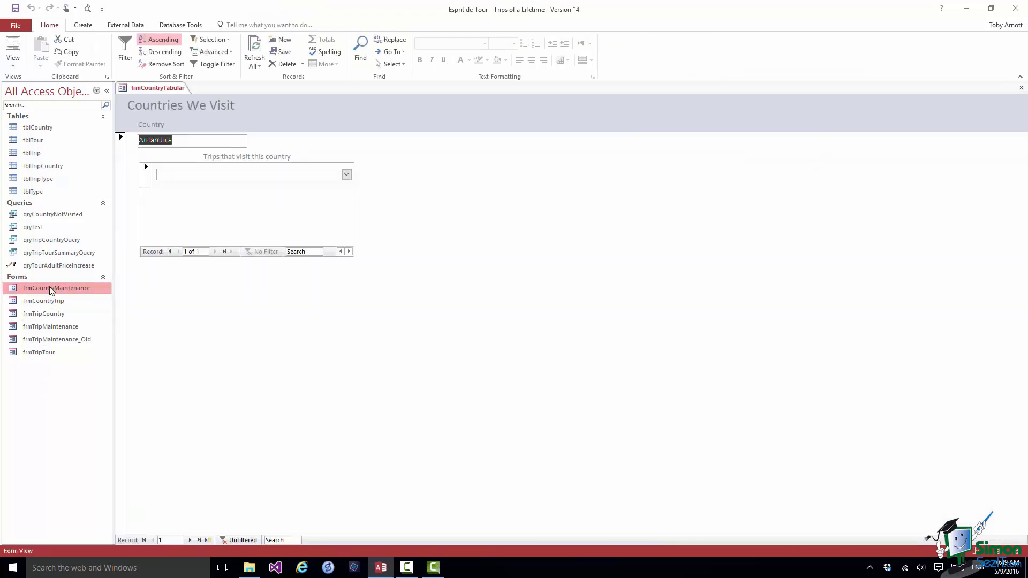
click(190, 540)
click(190, 540)
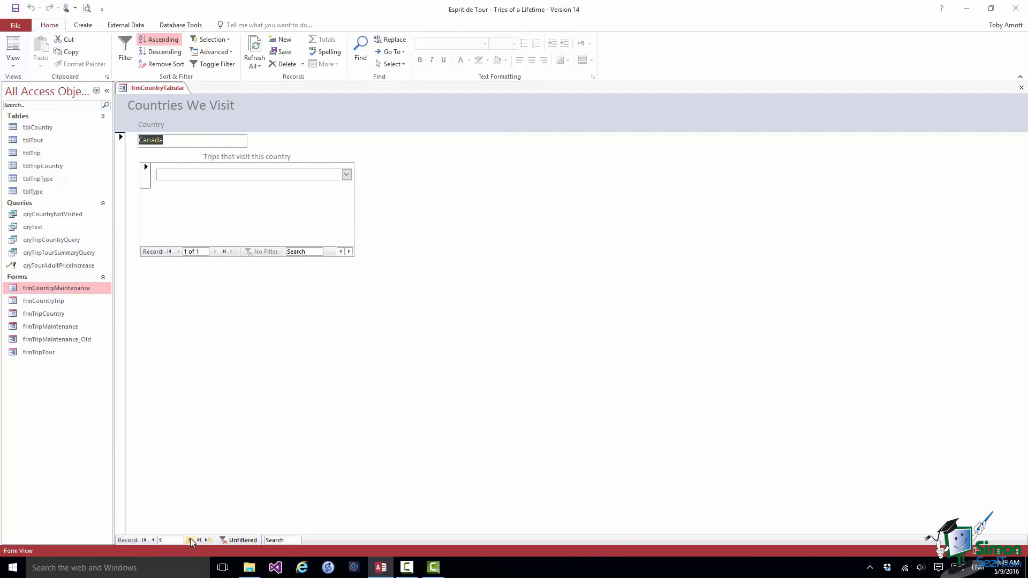
click(191, 540)
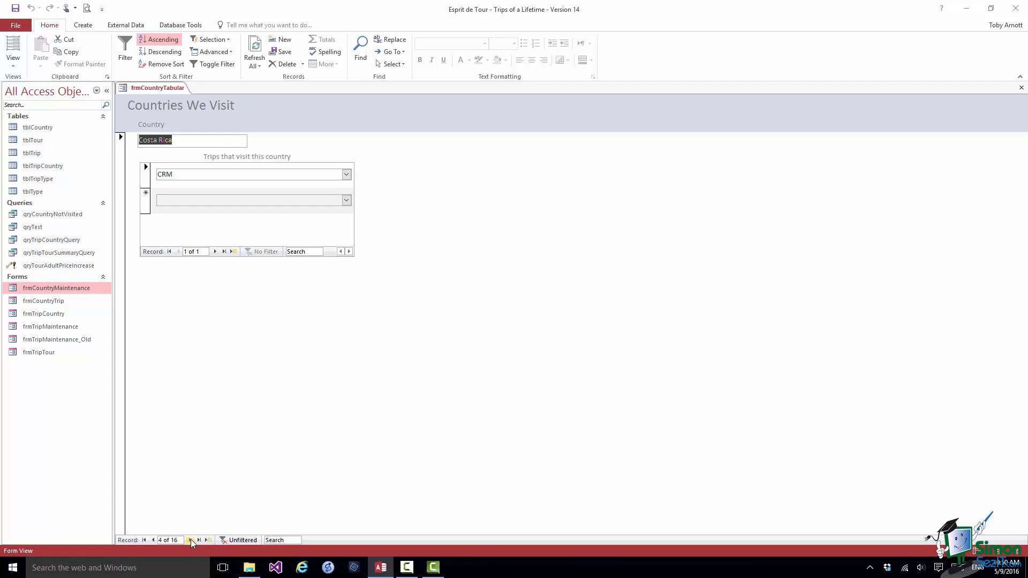
click(345, 176)
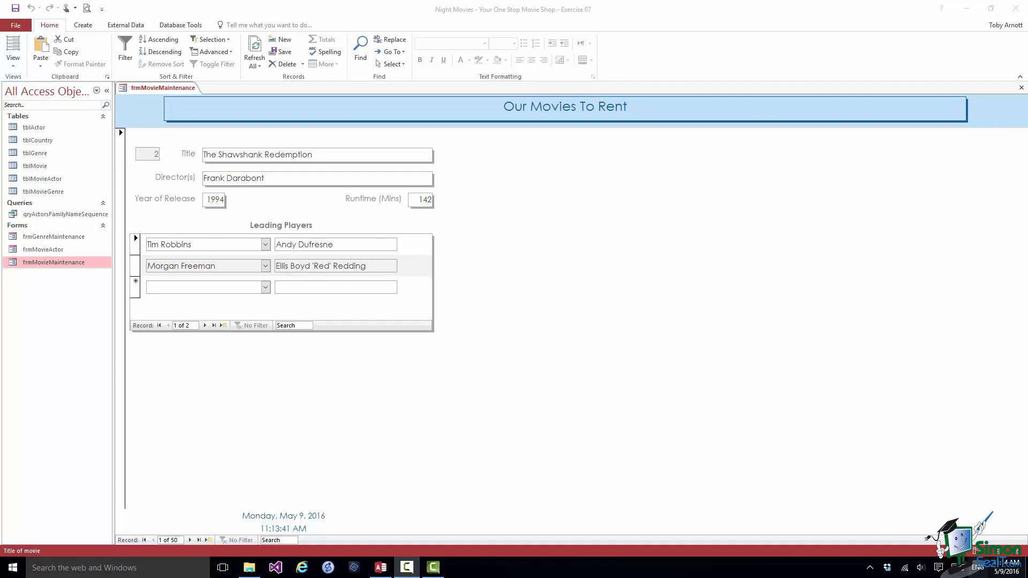
Step: In the movie database's frmMovieMaintenance, add Ralph Fiennes as Amon Goeth to the leading players of Schindler's List
click(190, 540)
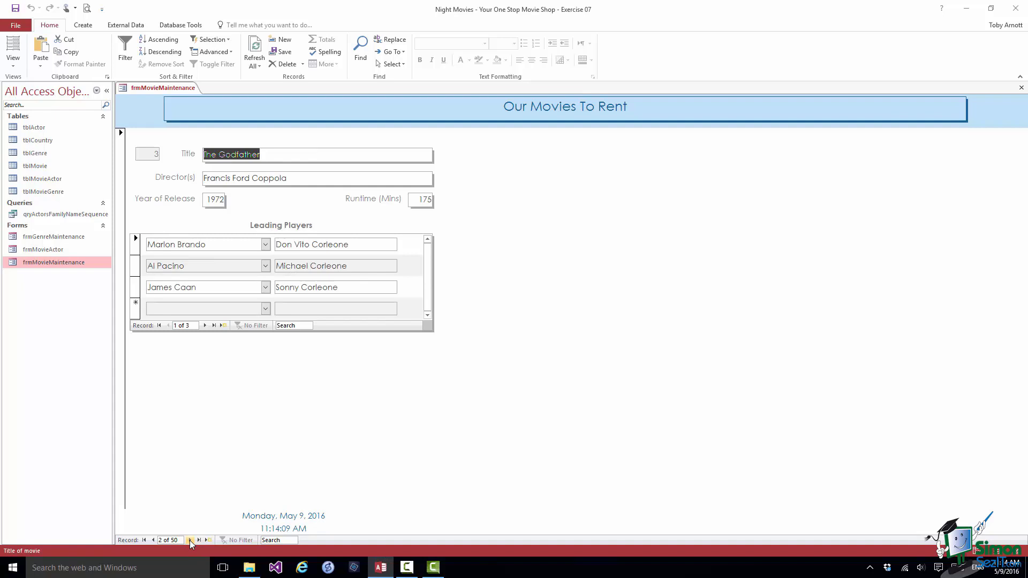
click(189, 541)
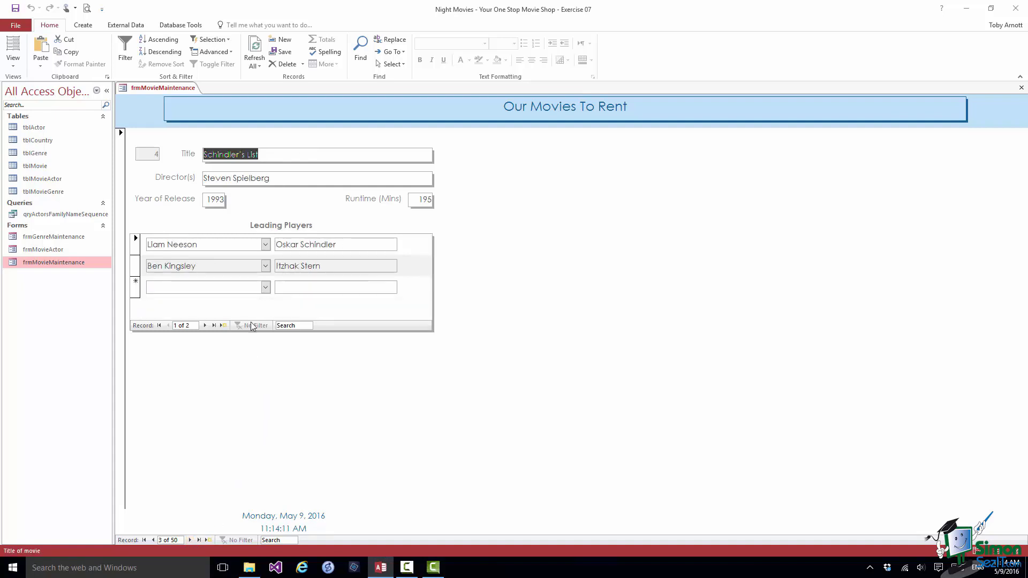
click(265, 288)
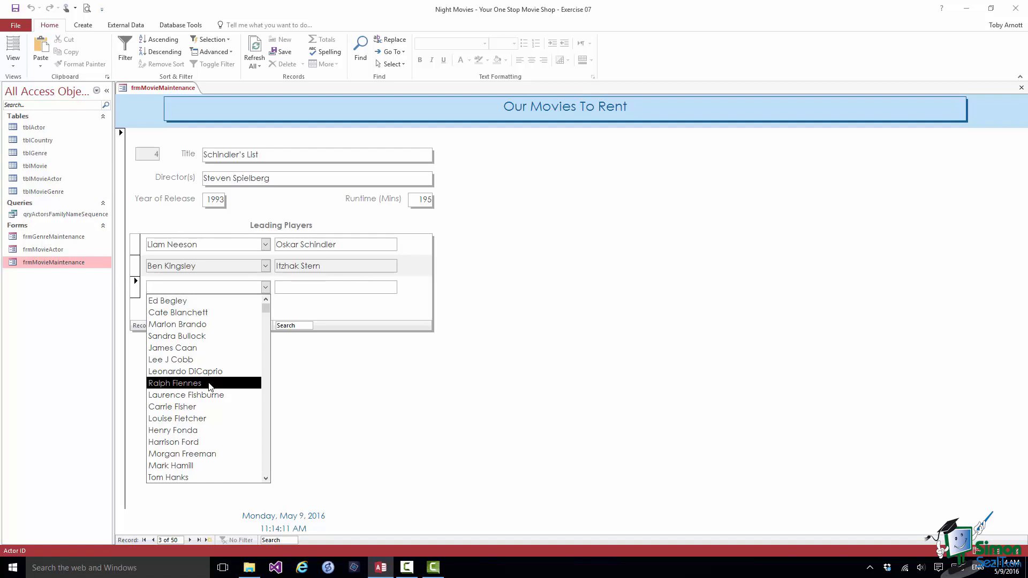
click(208, 385)
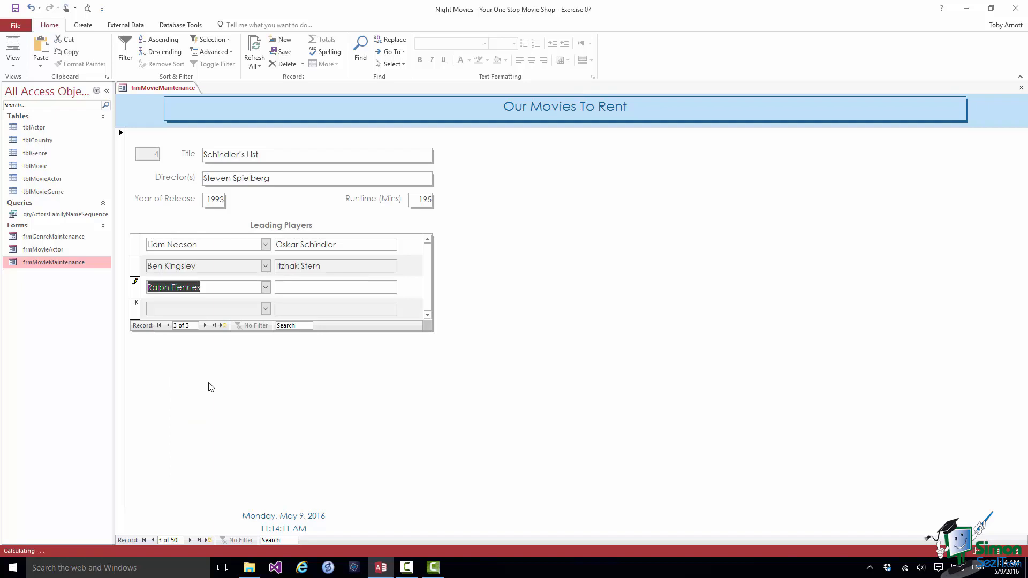
click(294, 285)
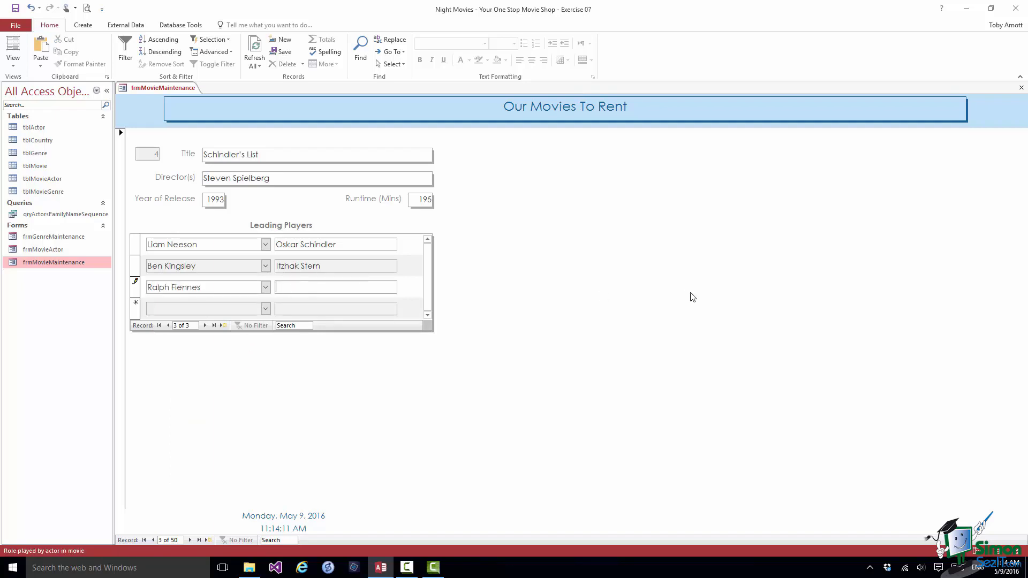
text(Amon Goeth)
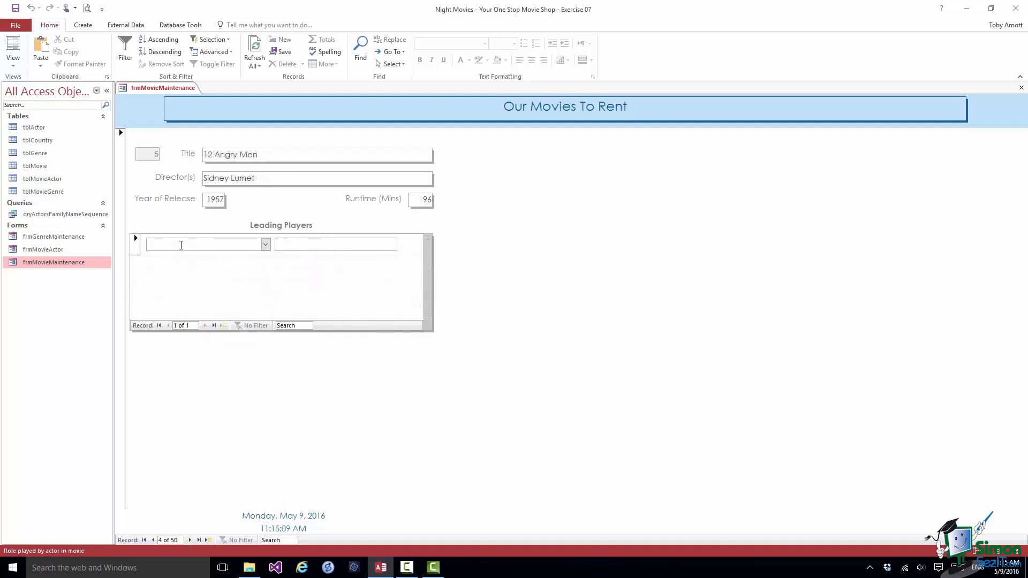
Step: Add Lee J Cobb as Juror 3 to the leading players of 12 Angry Men and move to the next player row
click(181, 245)
click(265, 245)
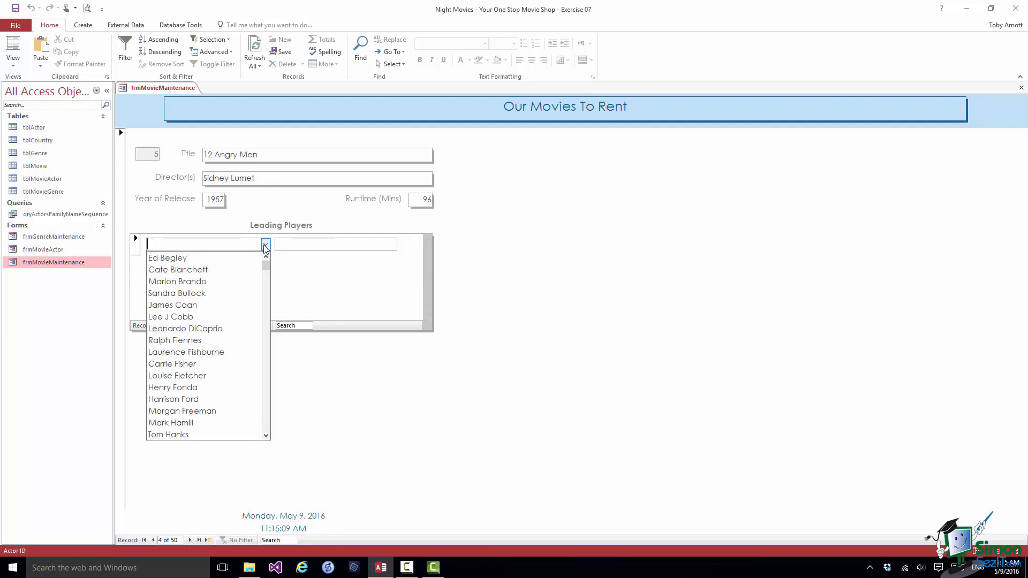
click(214, 316)
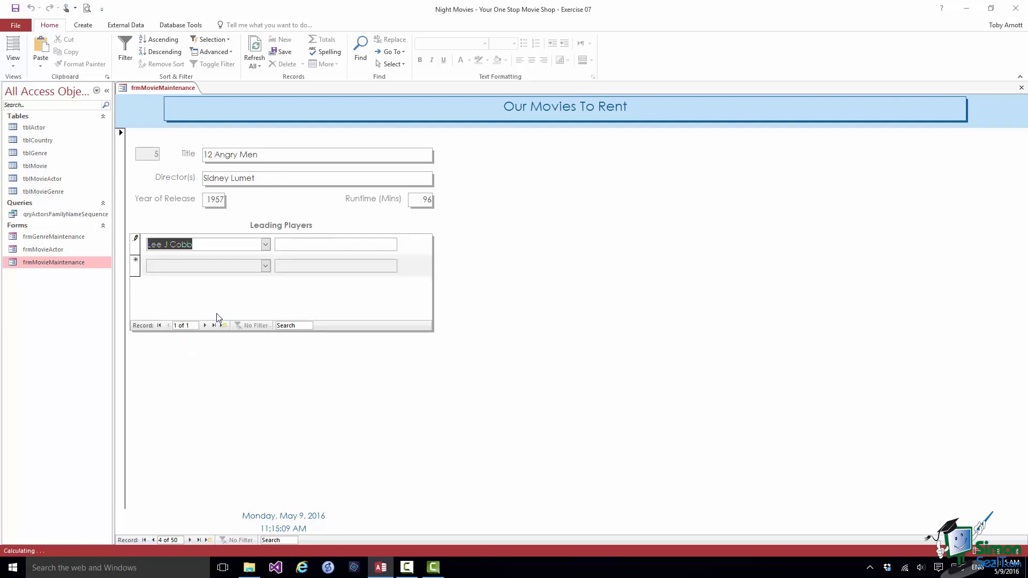
click(283, 245)
text(Juror 3)
click(229, 264)
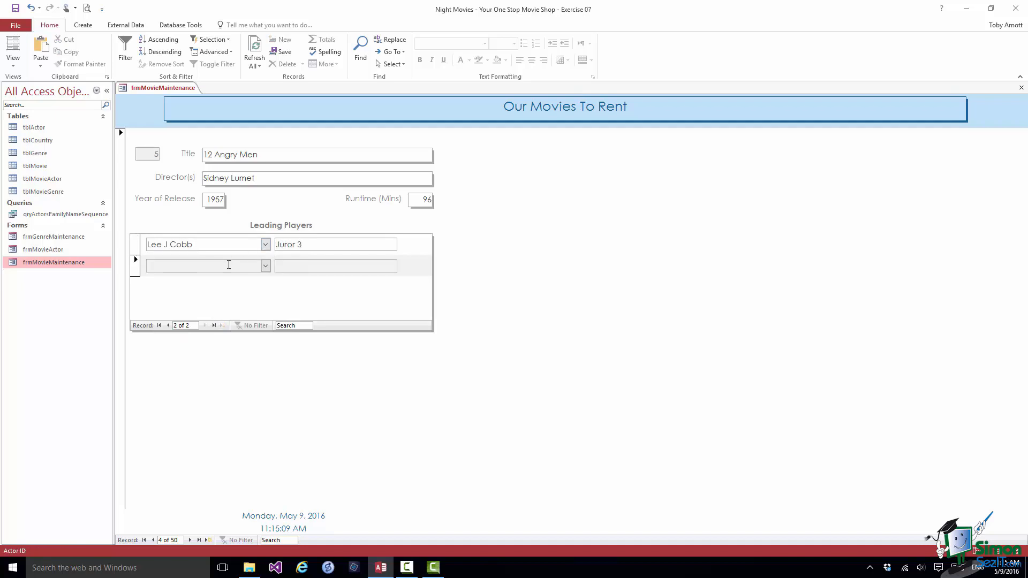